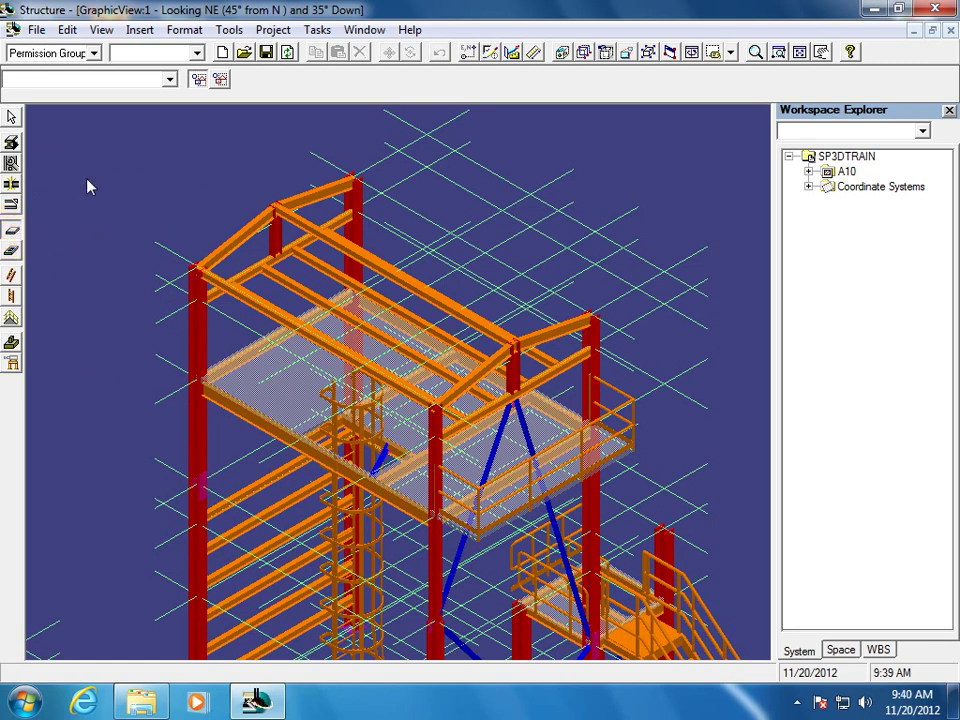
# Define a slab plane by three points: the eave column top, the near ridge end and the far ridge end
pyautogui.click(11, 115)
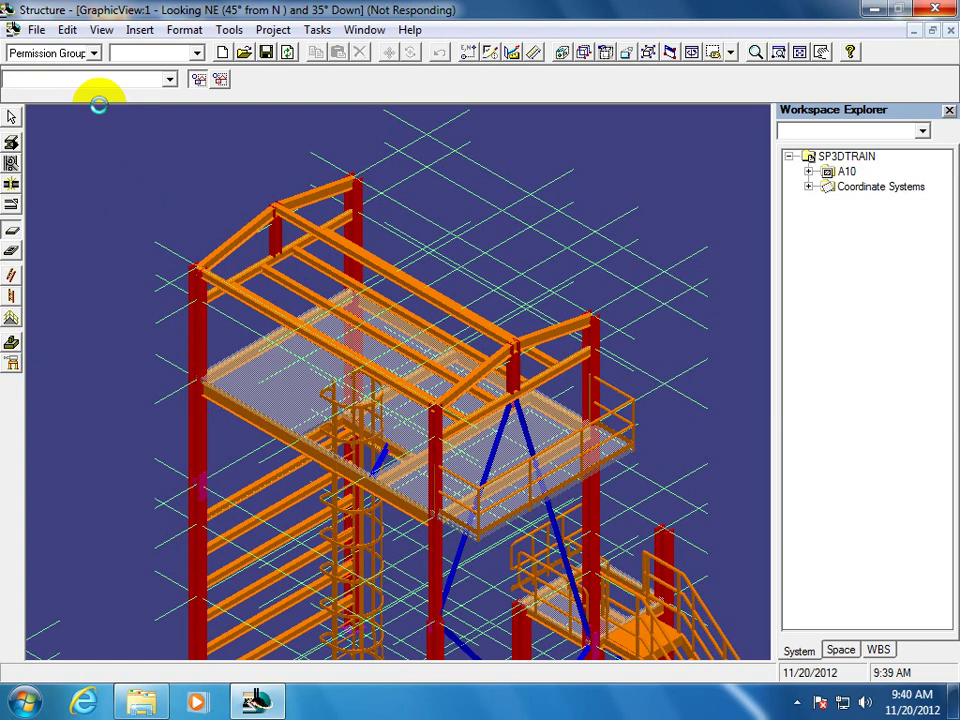
pyautogui.click(11, 231)
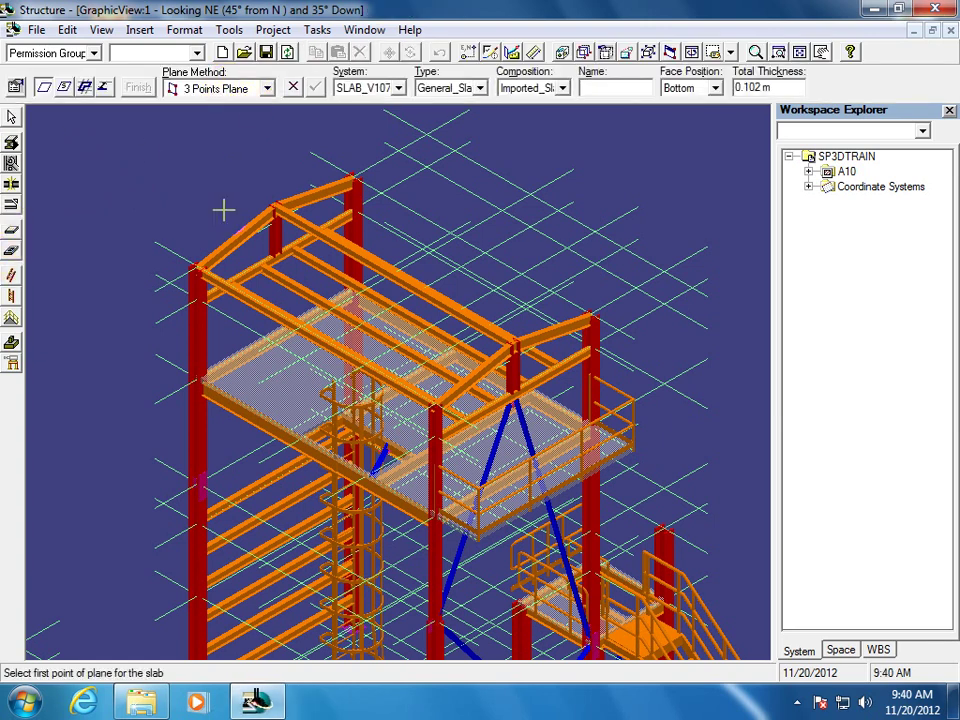
pyautogui.click(198, 268)
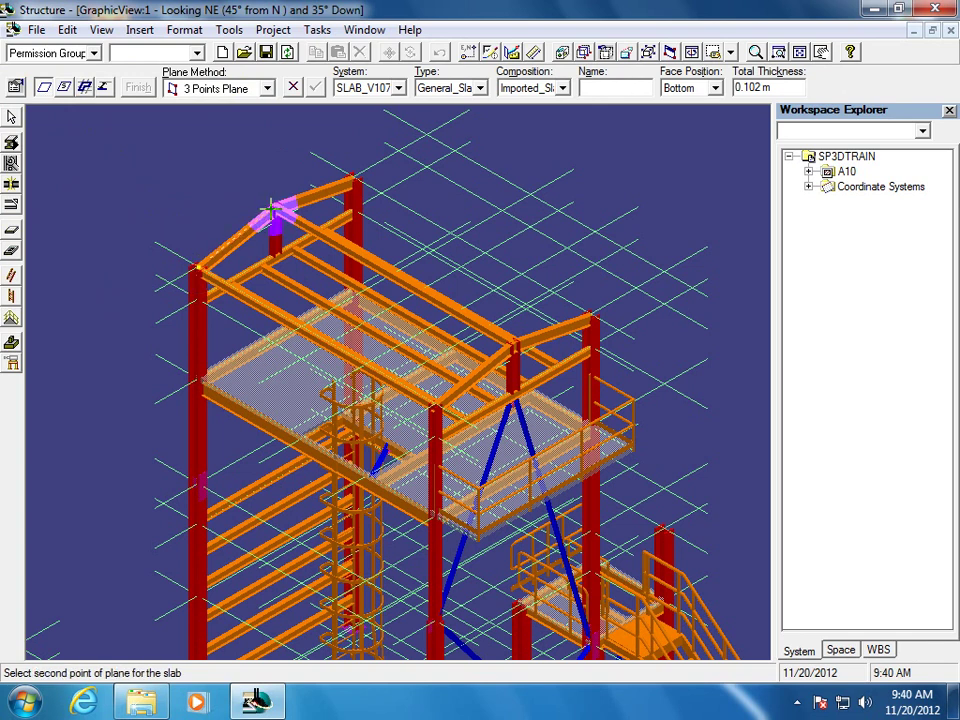
pyautogui.click(271, 208)
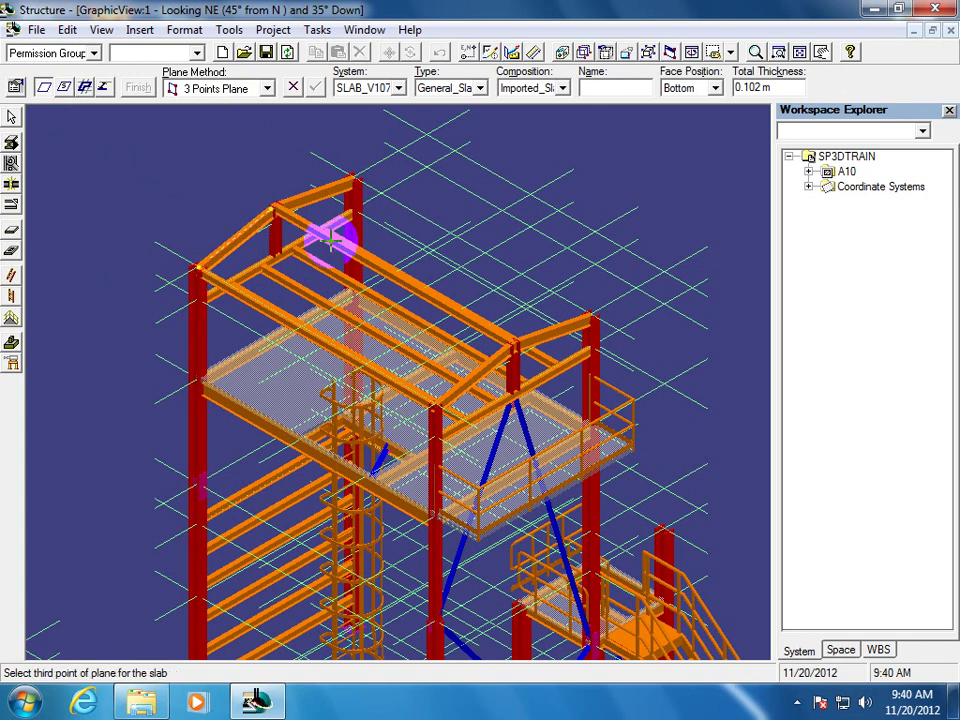
pyautogui.click(507, 352)
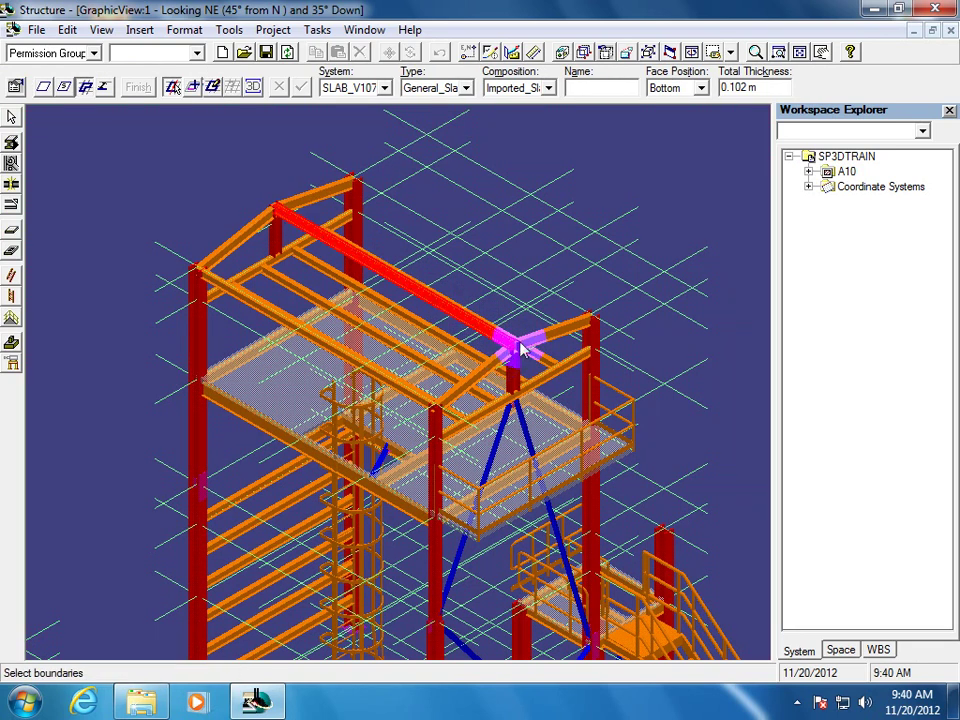
# Bound the slab by the two end grid lines, the ridge beam and the eave grid line, and finish placing it
pyautogui.click(184, 281)
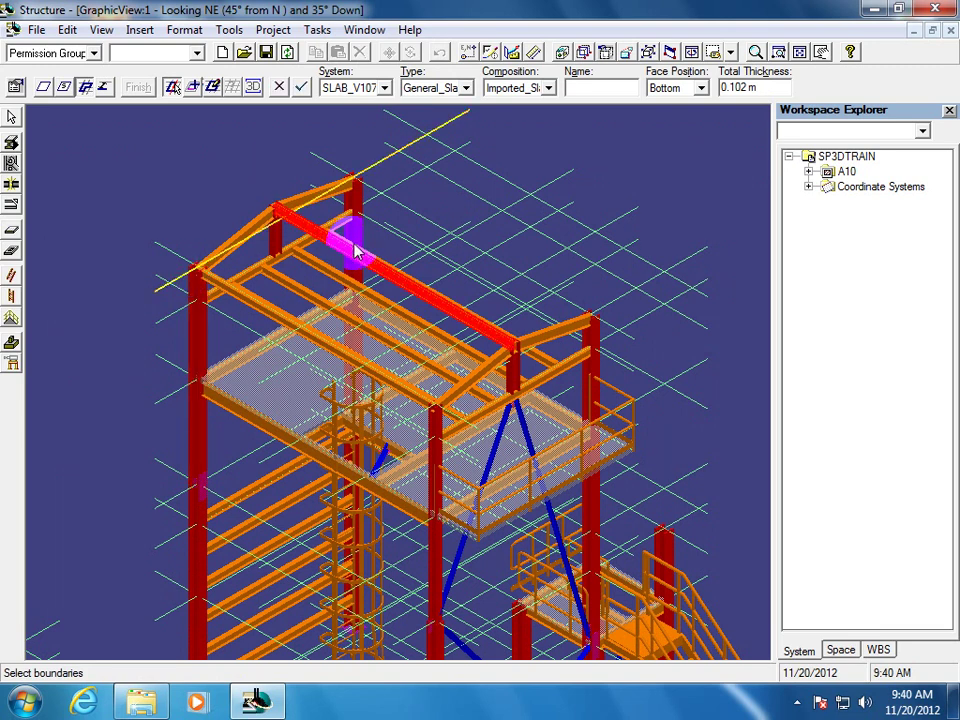
pyautogui.moveTo(350, 255)
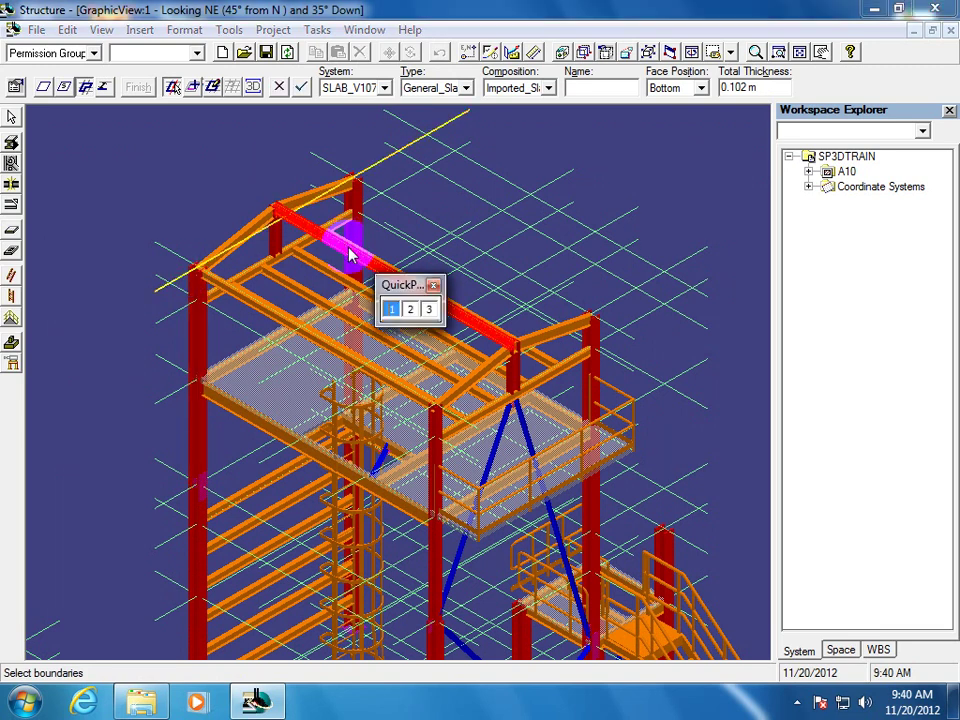
pyautogui.click(392, 310)
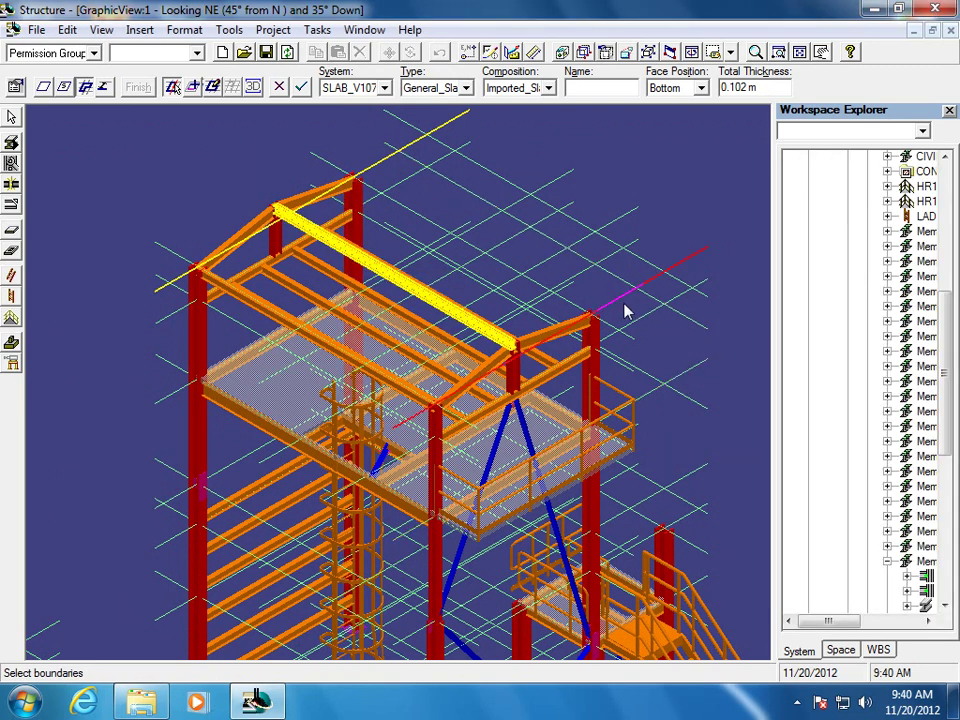
pyautogui.click(616, 311)
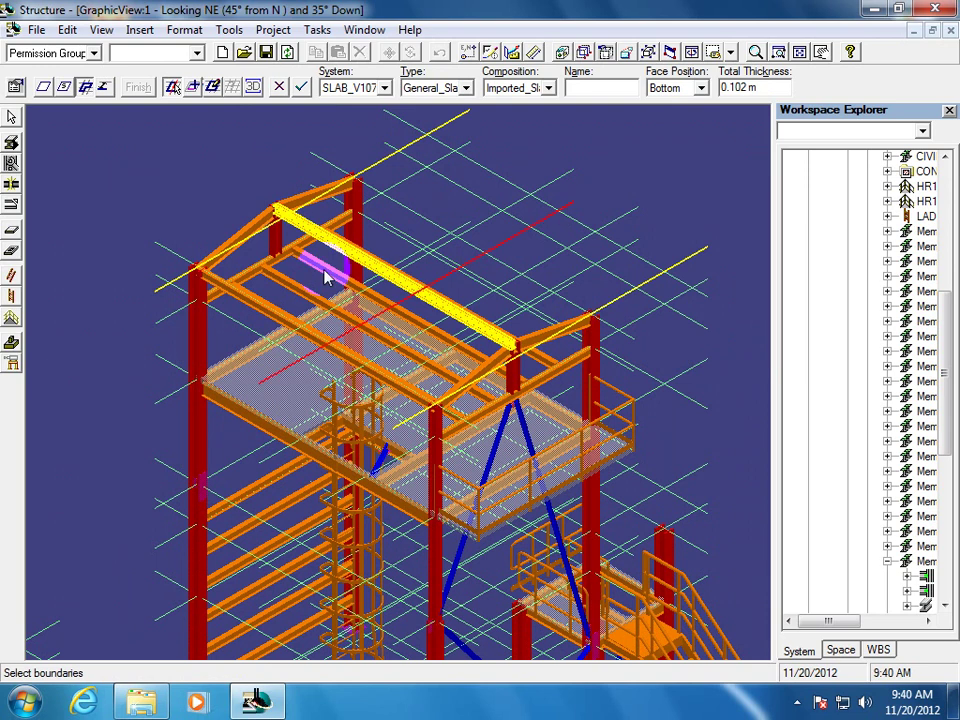
pyautogui.click(172, 255)
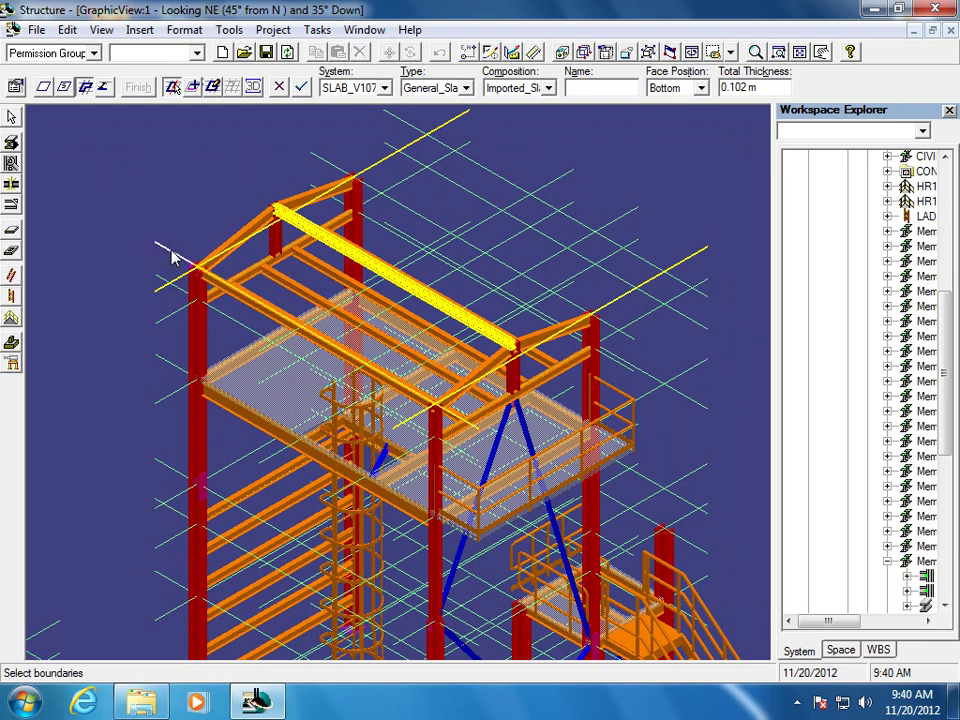
pyautogui.click(300, 88)
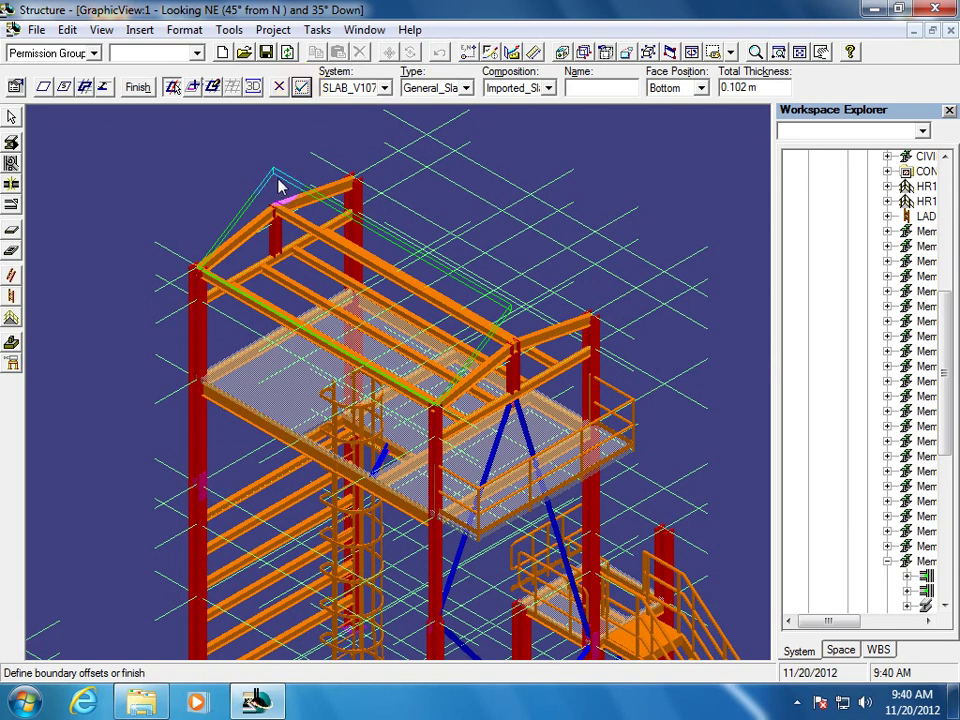
pyautogui.click(137, 88)
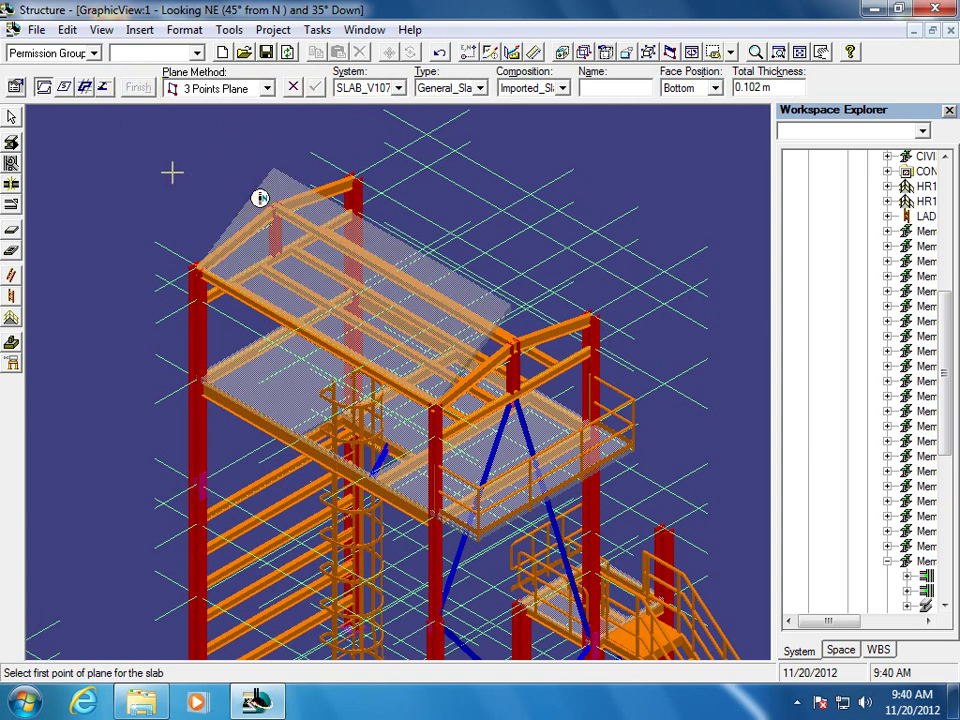
# Delete the sloped slab just placed over the roof frame
pyautogui.click(11, 116)
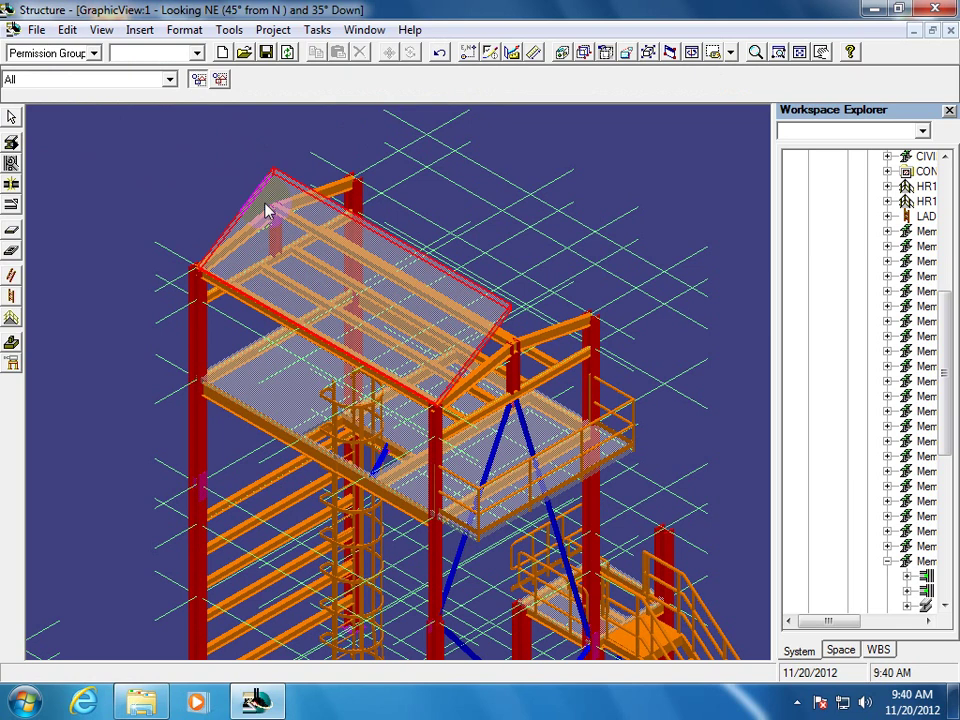
pyautogui.click(255, 203)
pyautogui.rightClick(258, 206)
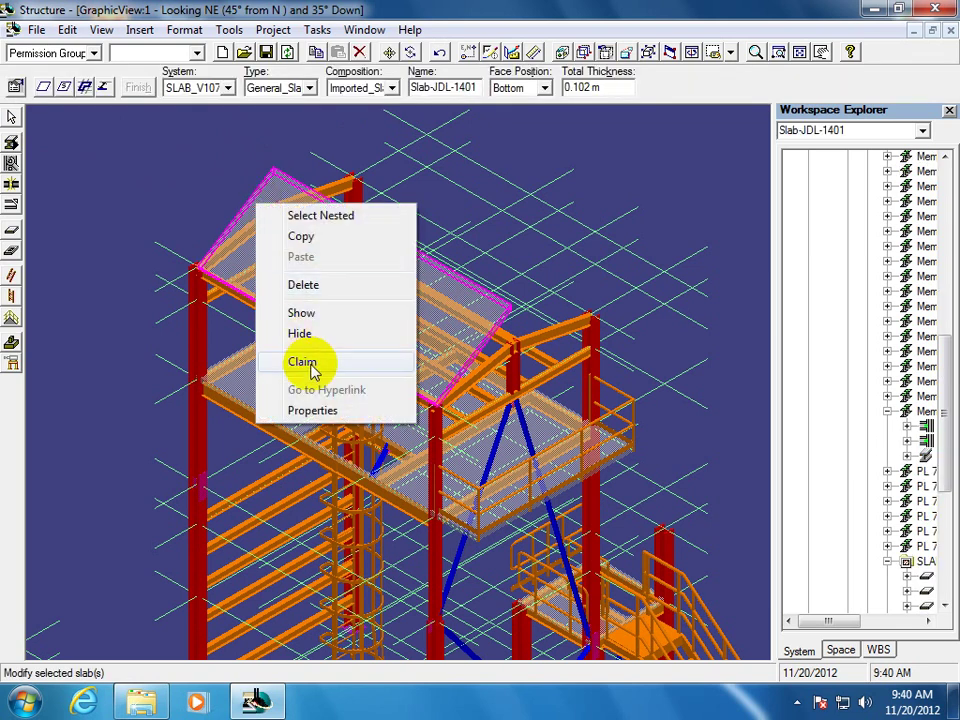
pyautogui.click(303, 287)
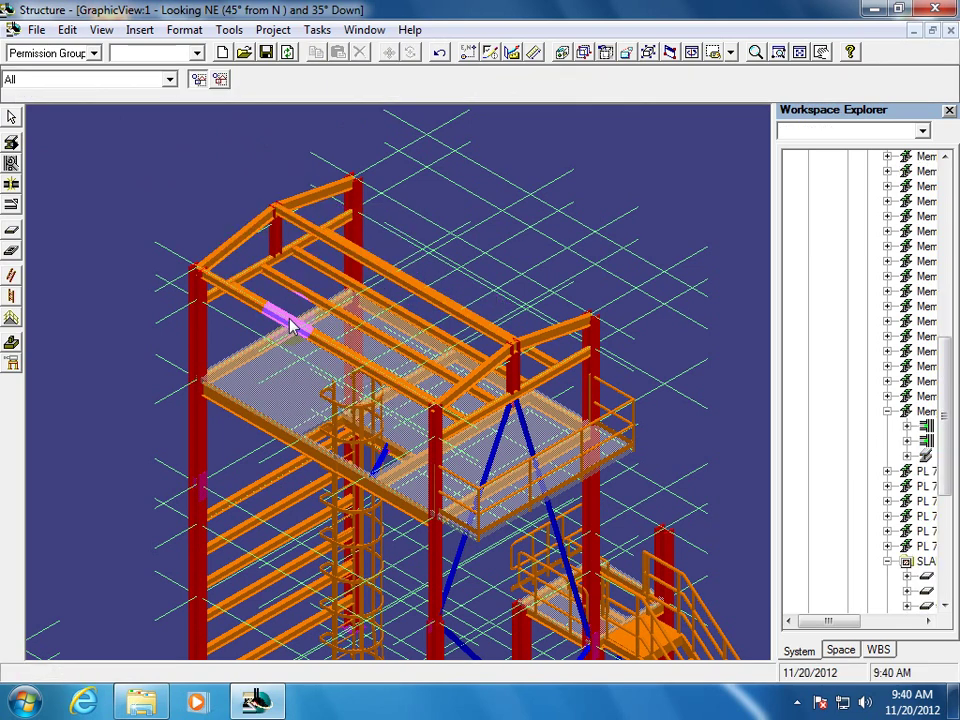
# Magnify the gable end of the roof frame and clear the clipping planes from the view
pyautogui.click(777, 52)
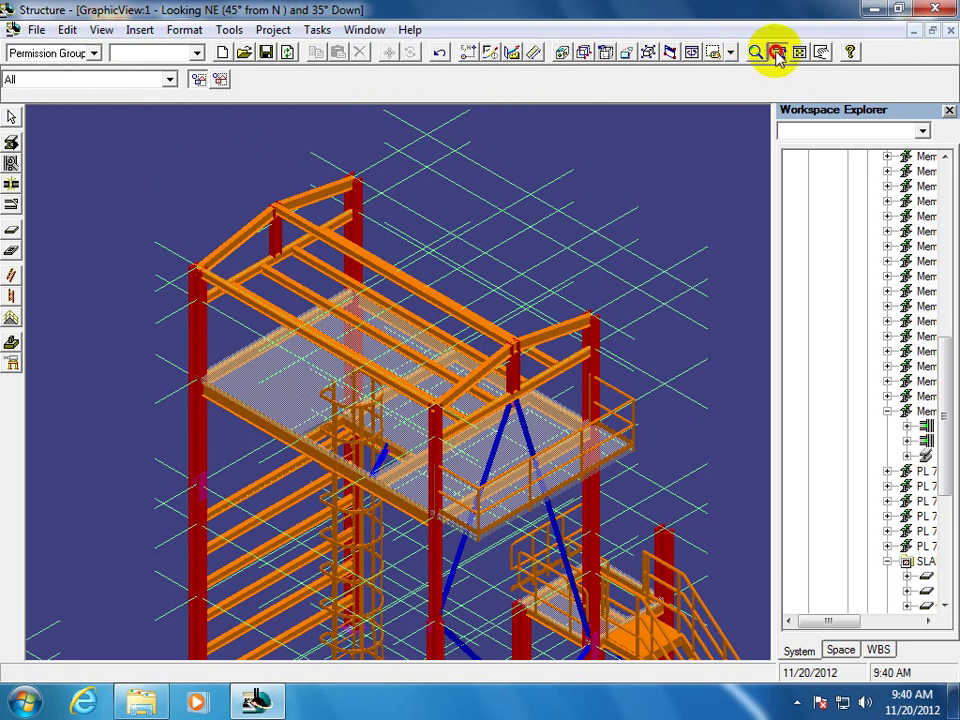
pyautogui.click(128, 154)
pyautogui.click(374, 310)
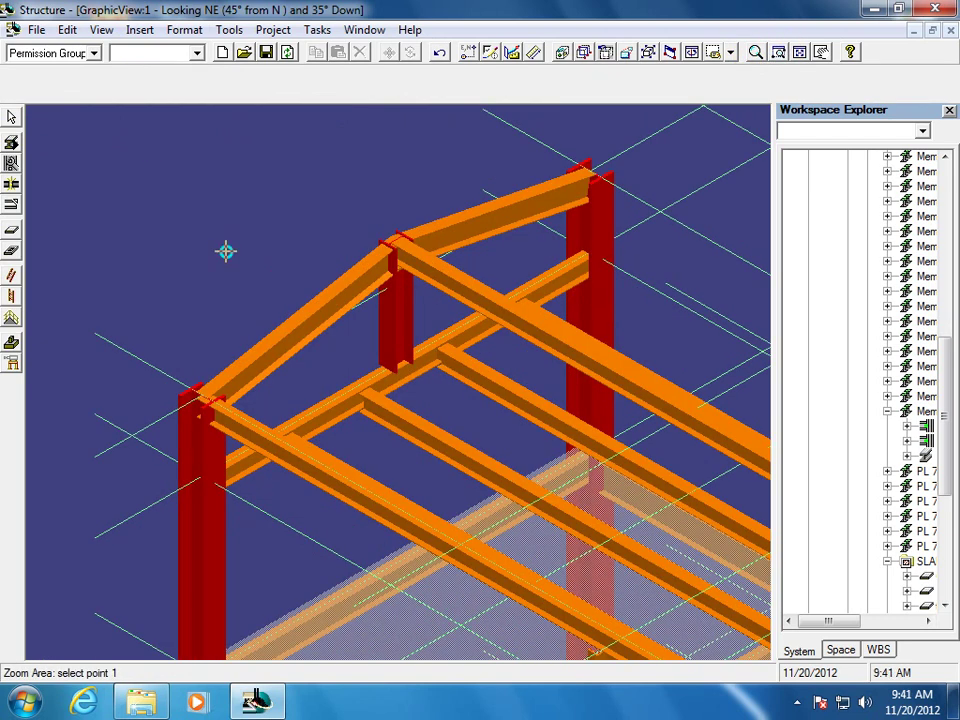
pyautogui.press('Escape')
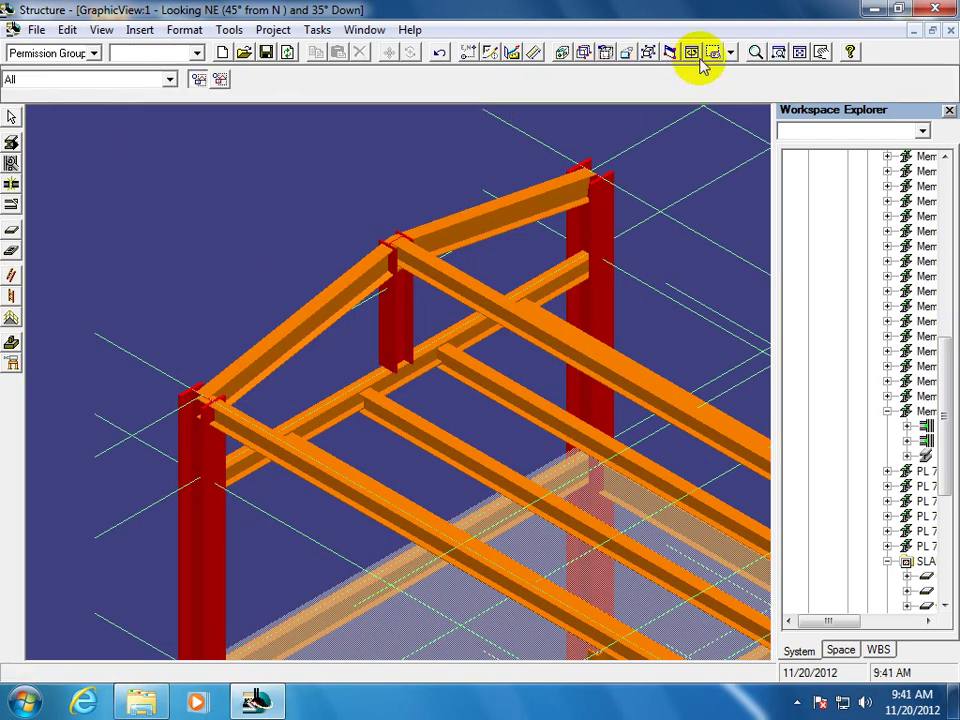
pyautogui.click(593, 56)
pyautogui.click(606, 54)
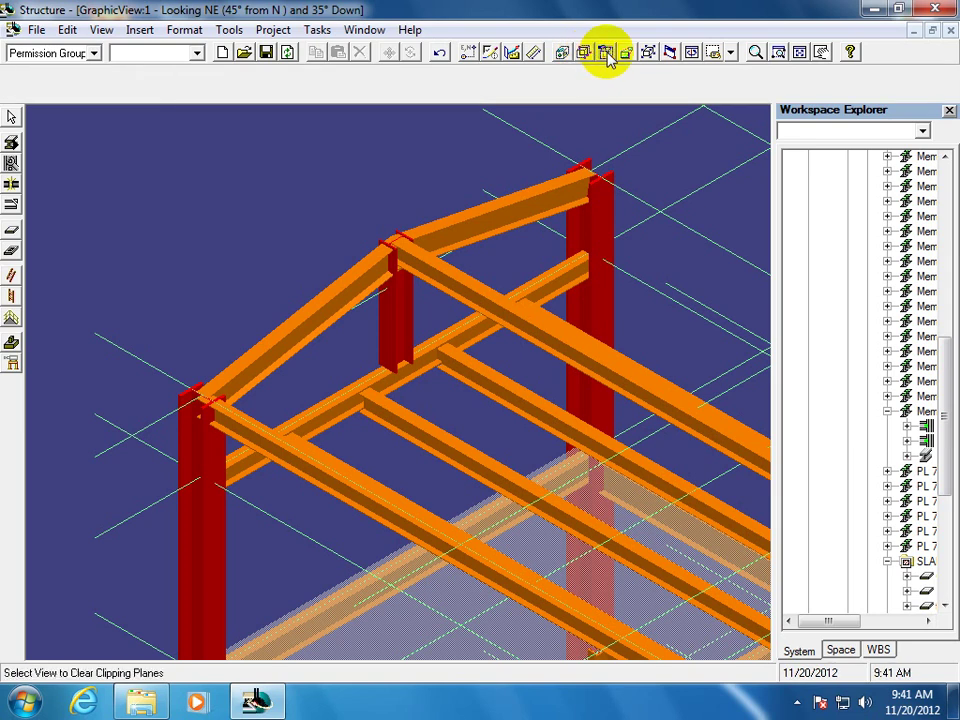
pyautogui.click(388, 236)
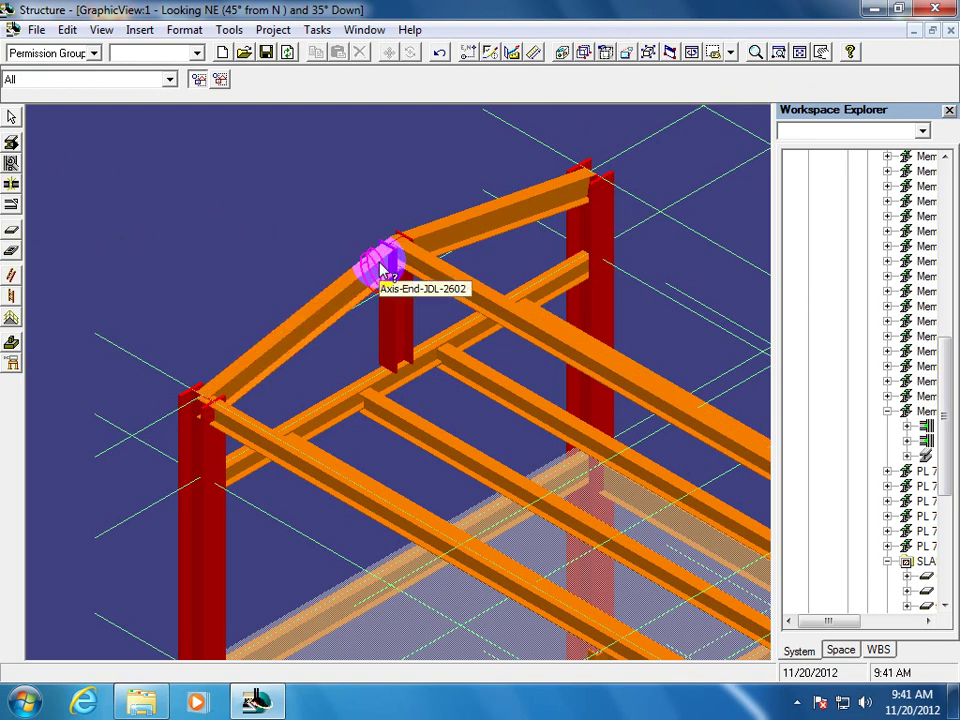
pyautogui.click(13, 231)
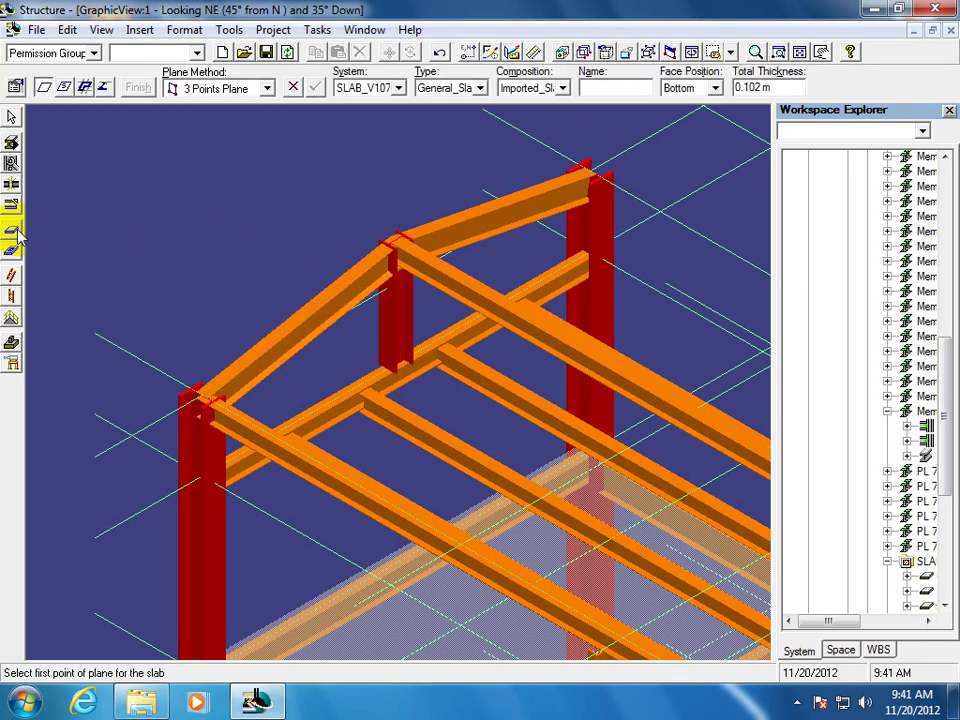
pyautogui.click(179, 379)
pyautogui.press('Escape')
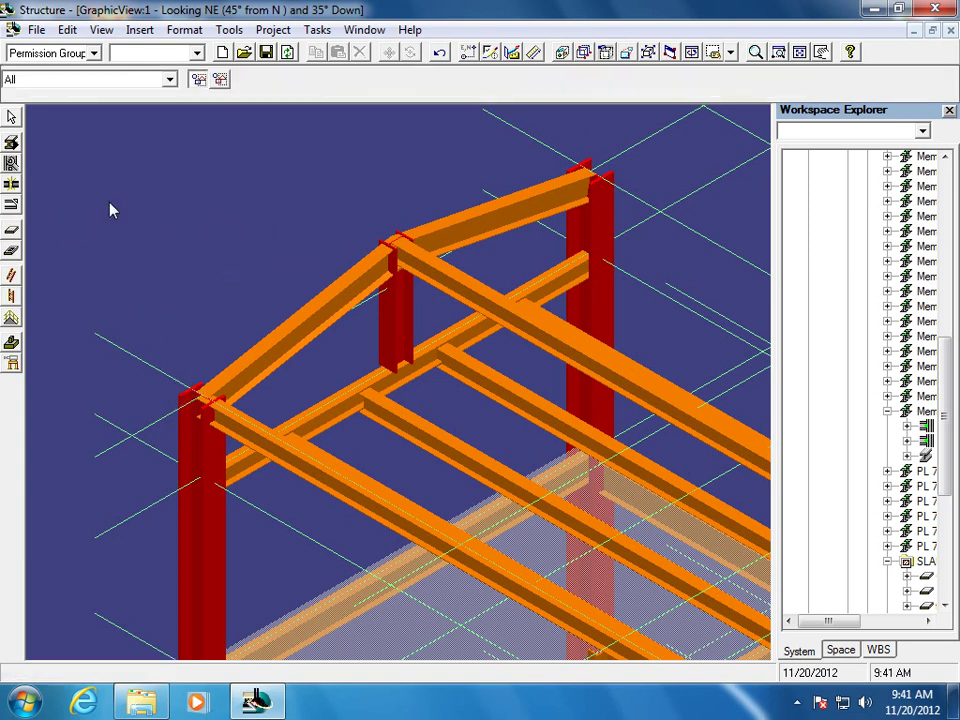
# Define a new three-point slab plane from the eave column top, the ridge post top and a point along the ridge beam
pyautogui.click(11, 229)
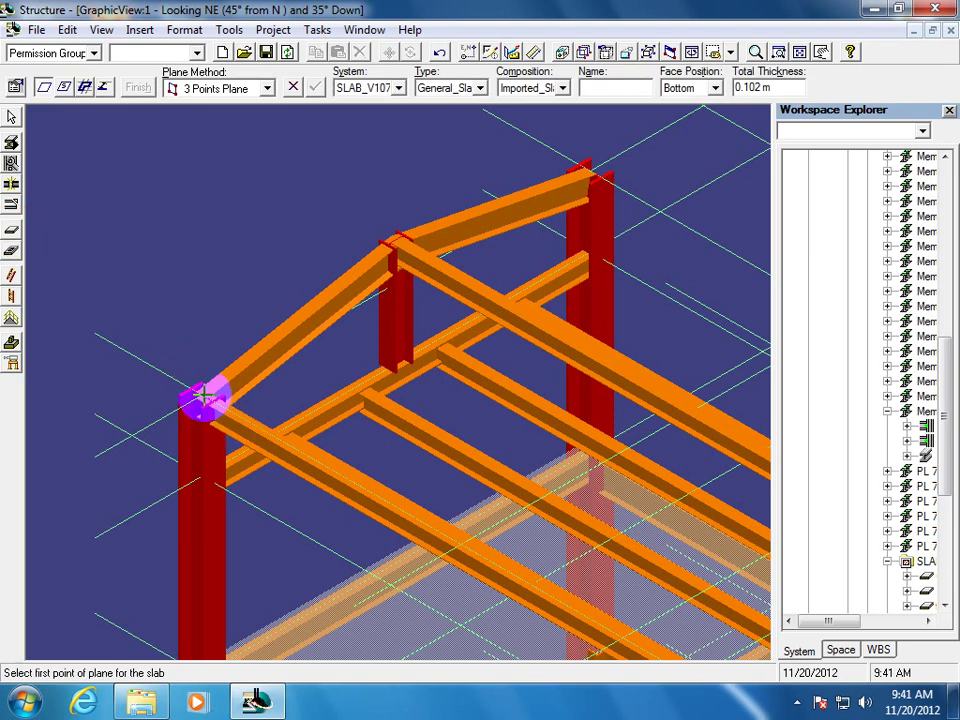
pyautogui.click(201, 397)
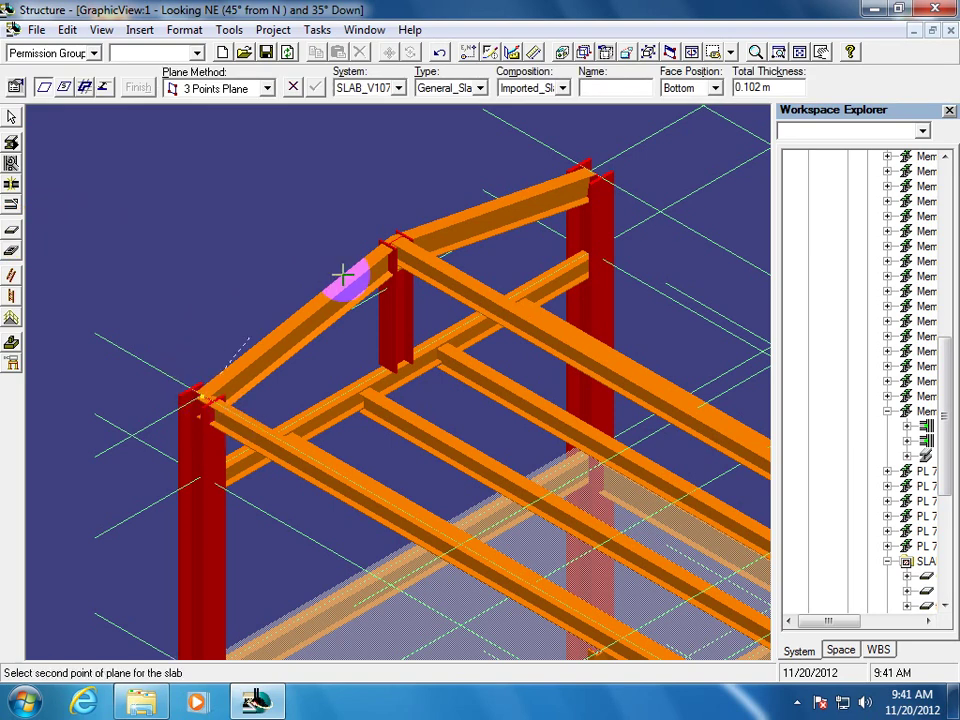
pyautogui.click(388, 245)
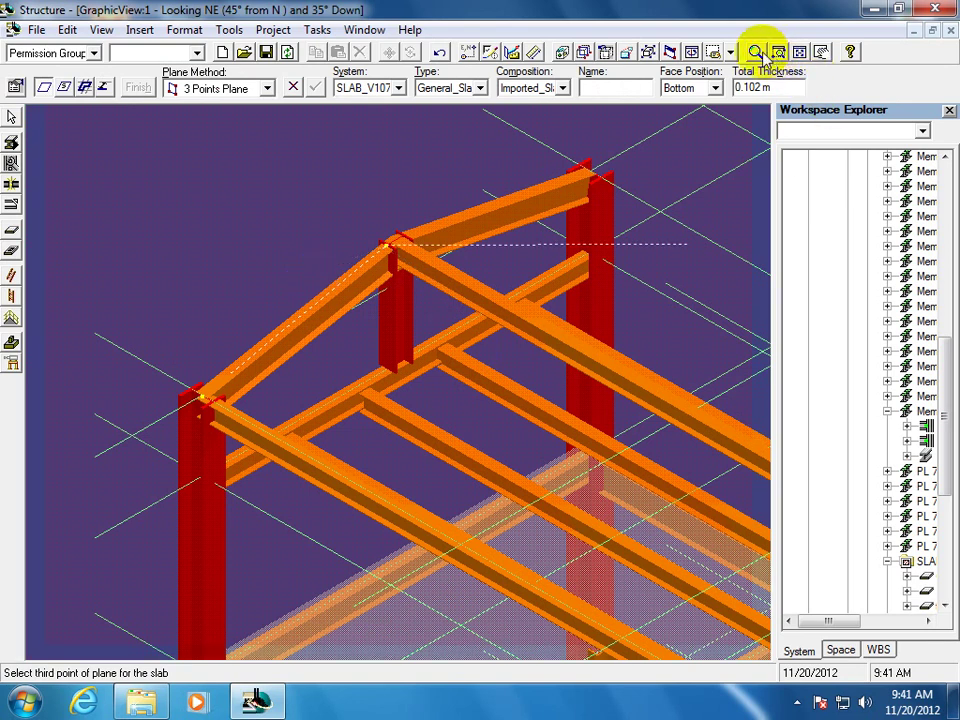
pyautogui.click(670, 389)
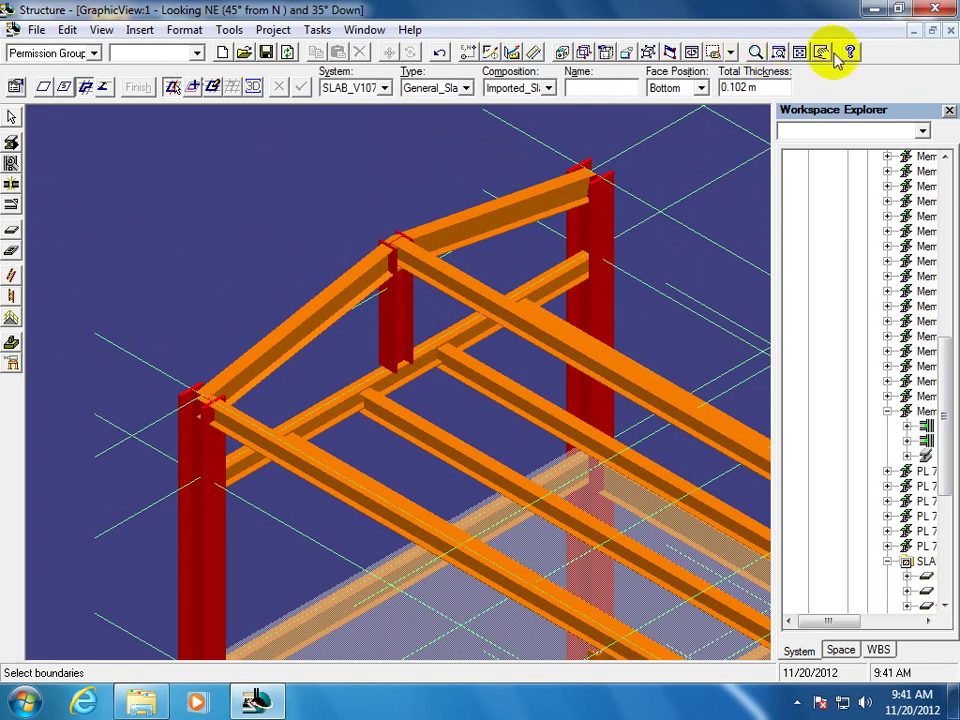
# Set the end grid lines, ridge beam and eave grid line as the new slab's boundaries and finish placing the slab
pyautogui.click(799, 52)
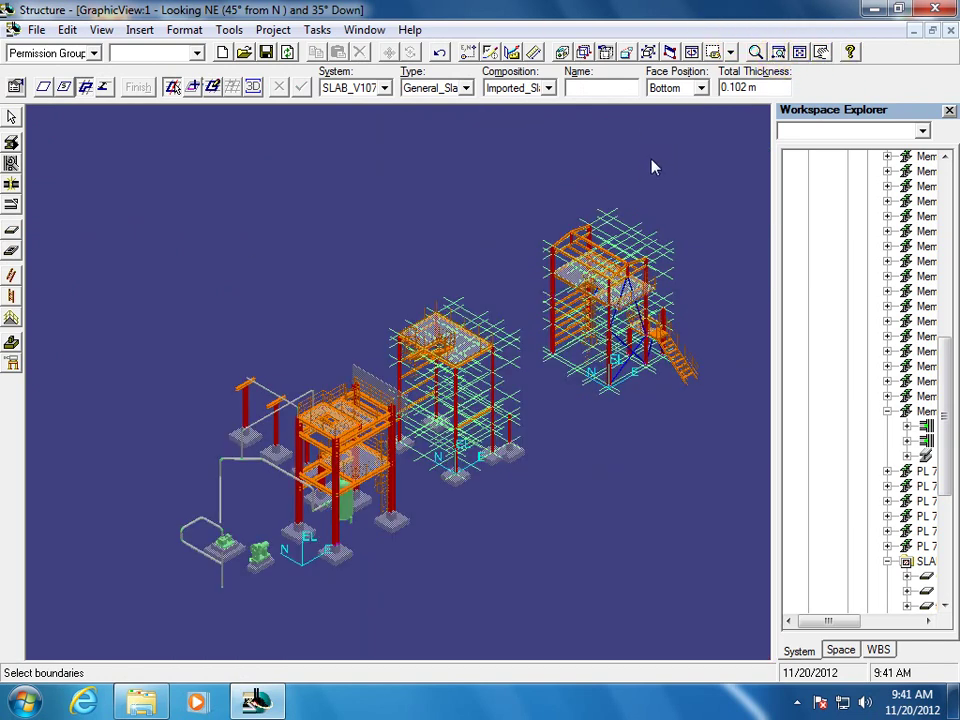
pyautogui.click(778, 52)
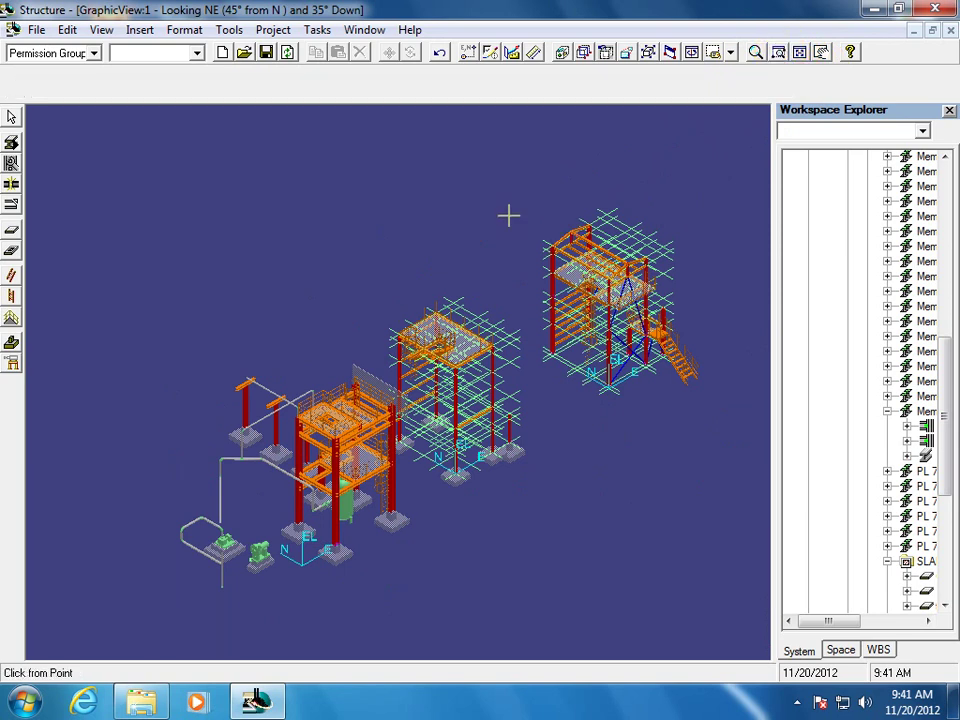
pyautogui.click(497, 205)
pyautogui.click(692, 311)
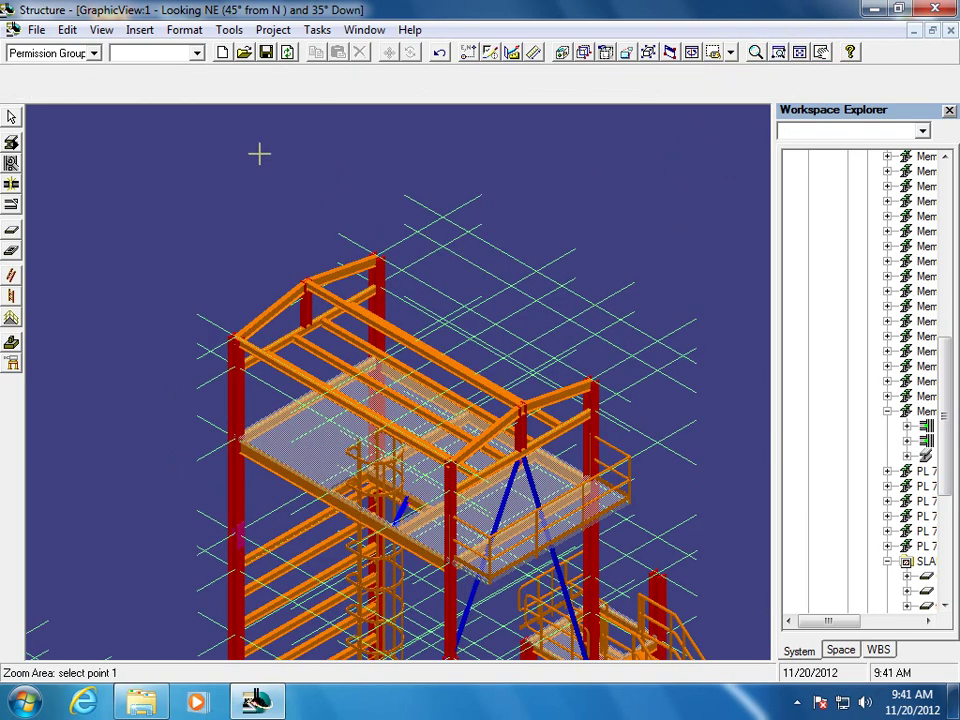
pyautogui.press('Escape')
pyautogui.click(205, 88)
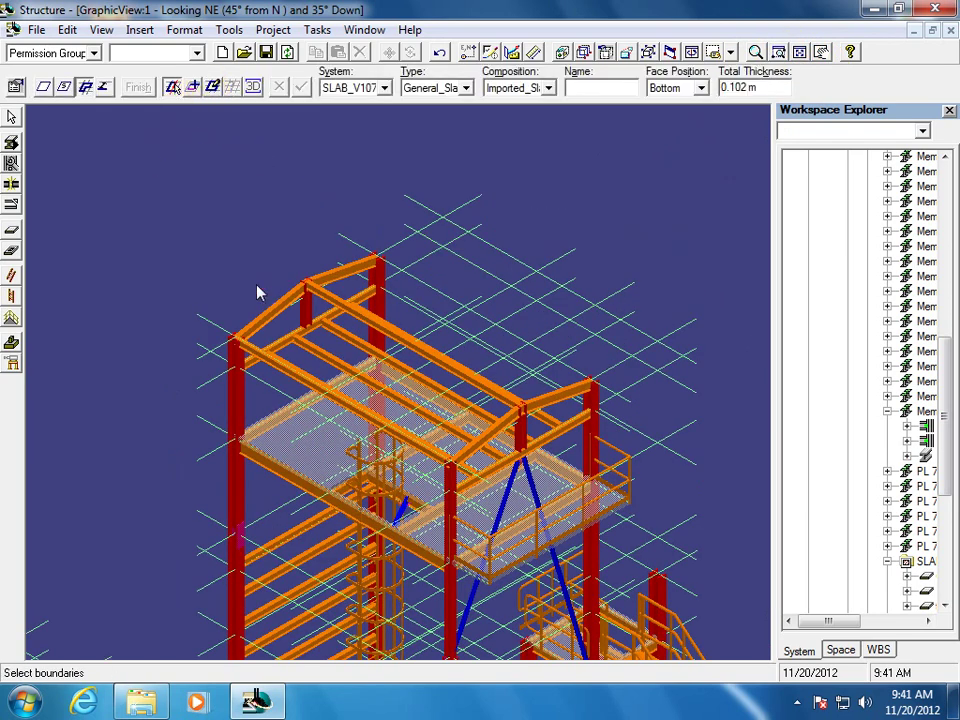
pyautogui.click(226, 347)
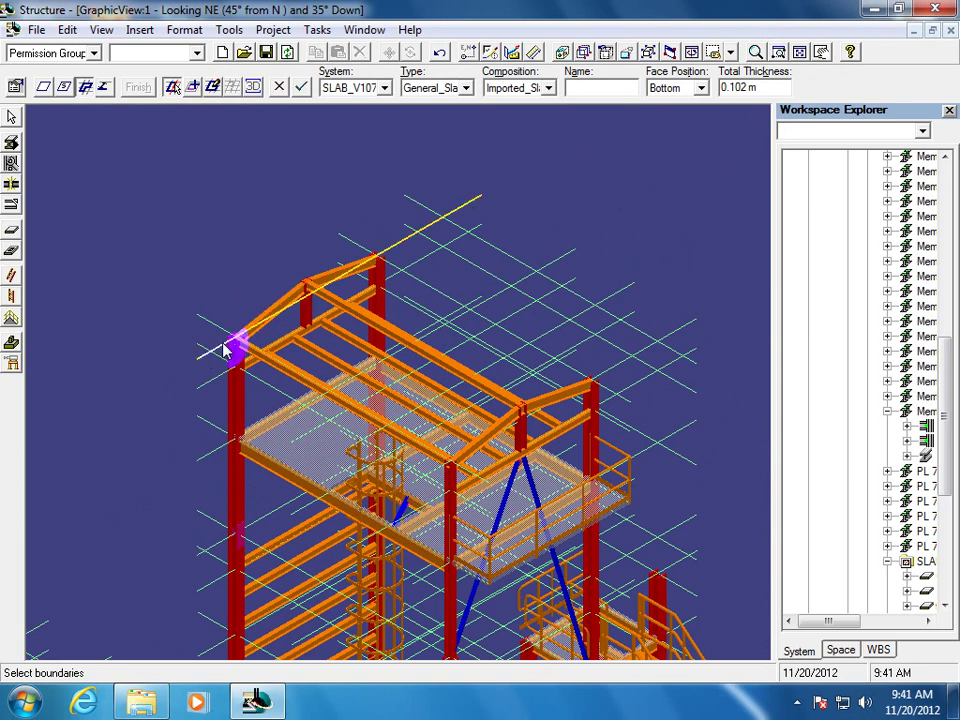
pyautogui.click(336, 306)
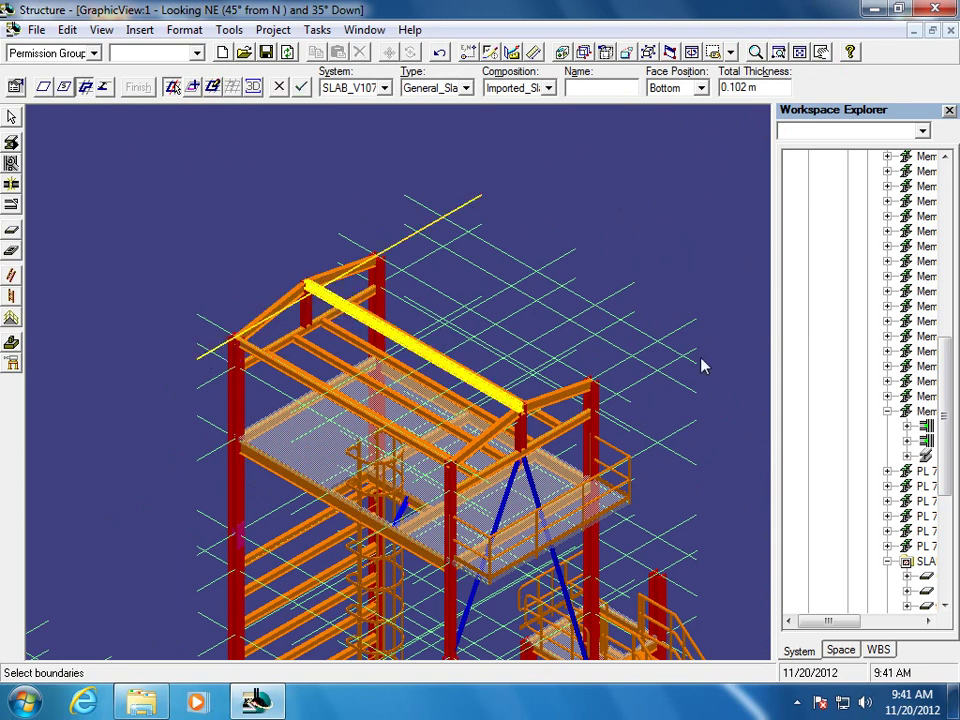
pyautogui.click(640, 350)
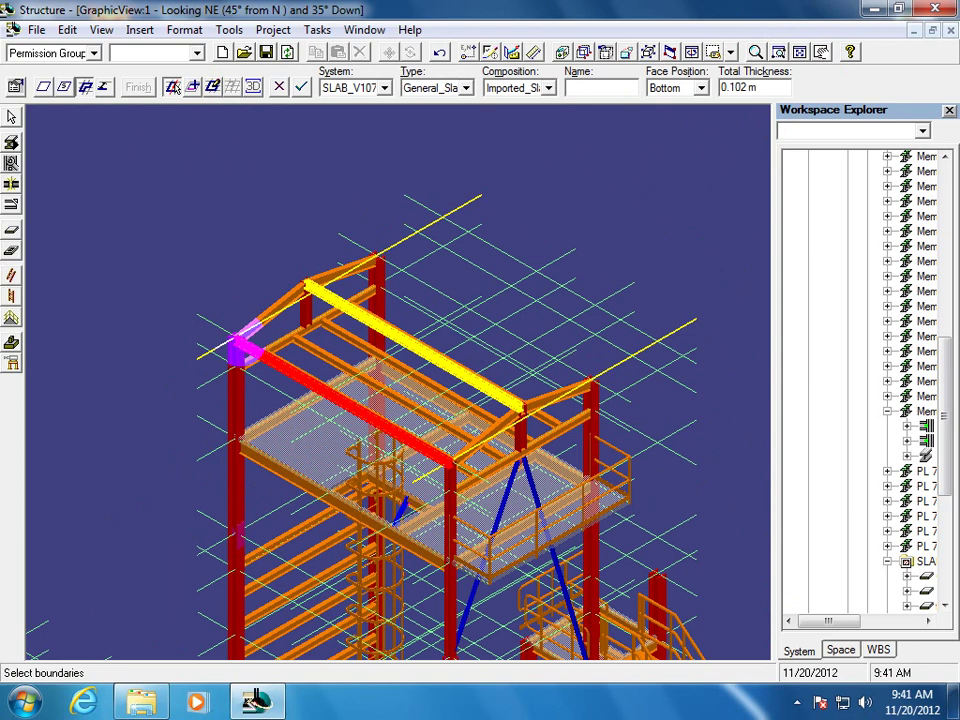
pyautogui.click(218, 335)
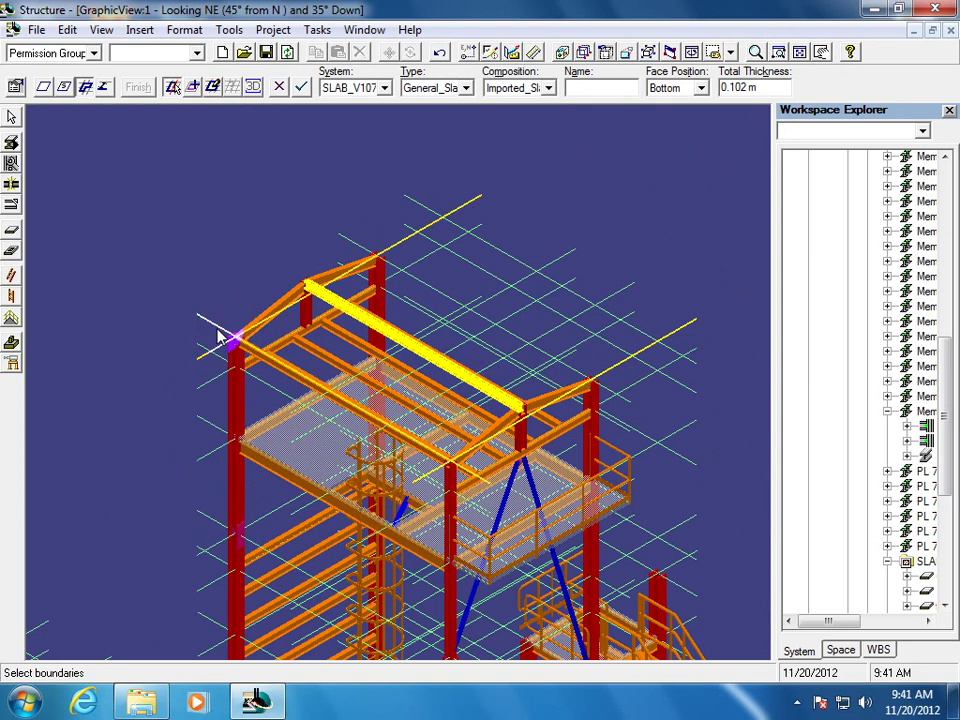
pyautogui.click(301, 87)
pyautogui.click(137, 88)
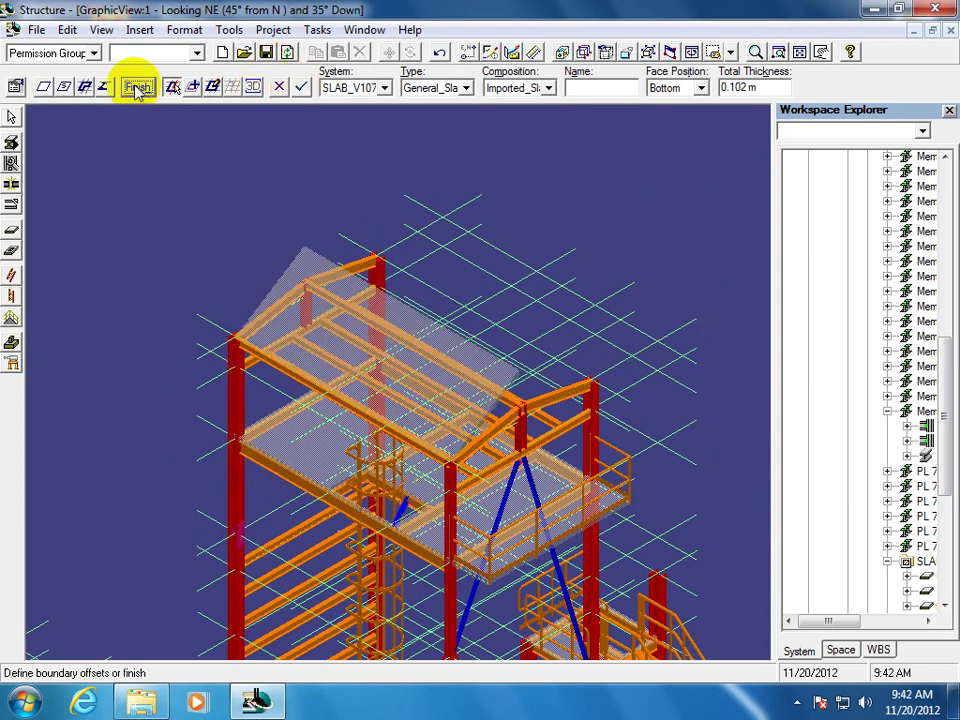
# Delete the sloped slab placed over the roof frame
pyautogui.press('Escape')
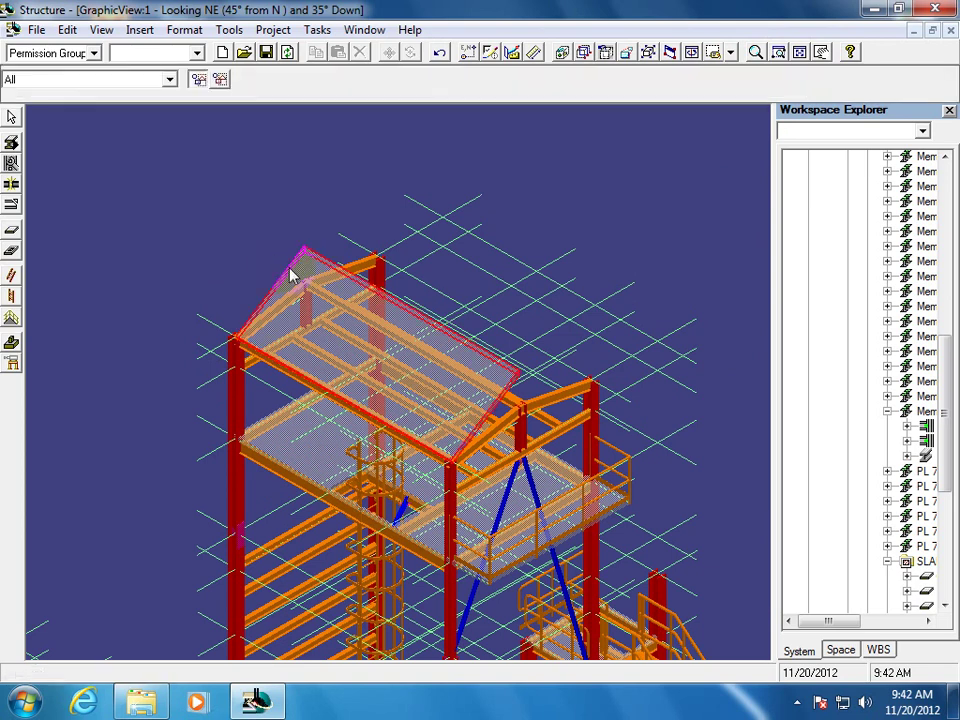
pyautogui.click(291, 276)
pyautogui.click(213, 272)
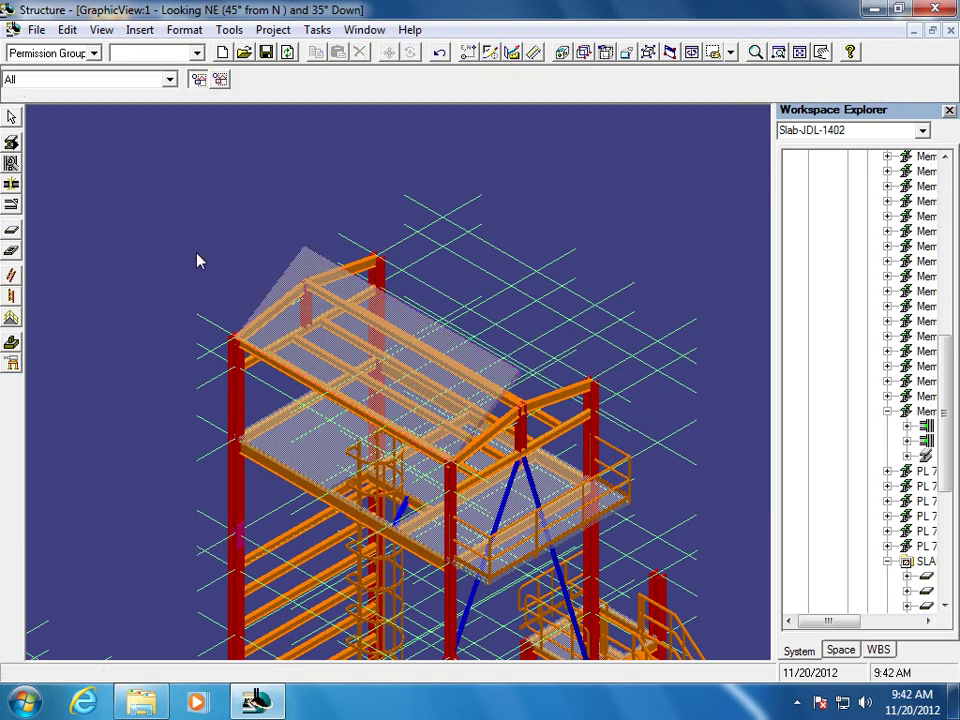
pyautogui.click(280, 292)
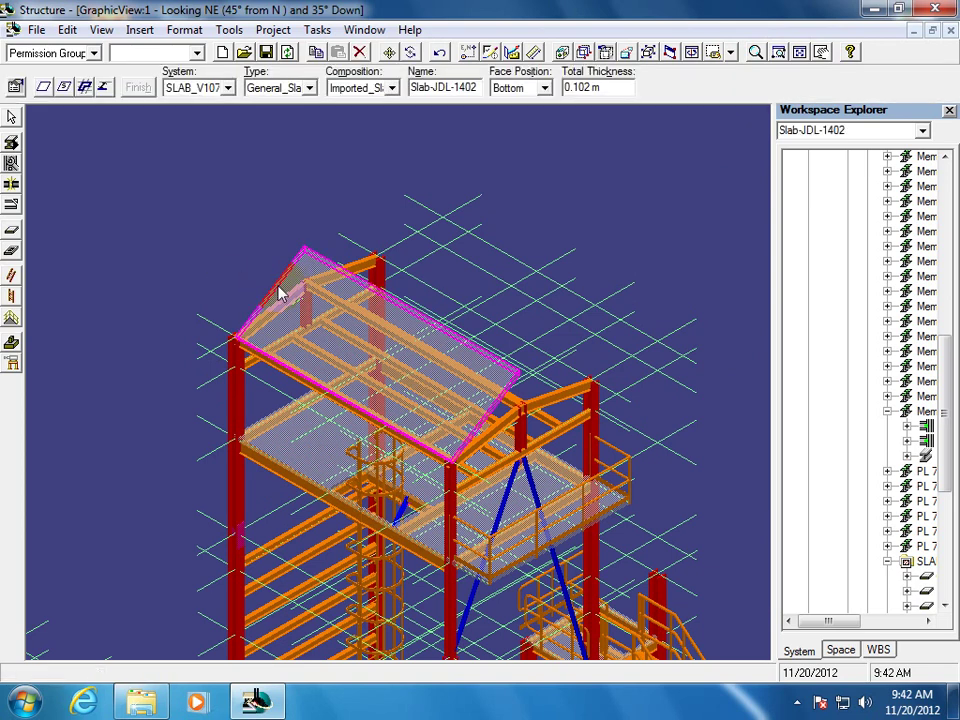
pyautogui.press('Delete')
pyautogui.click(12, 117)
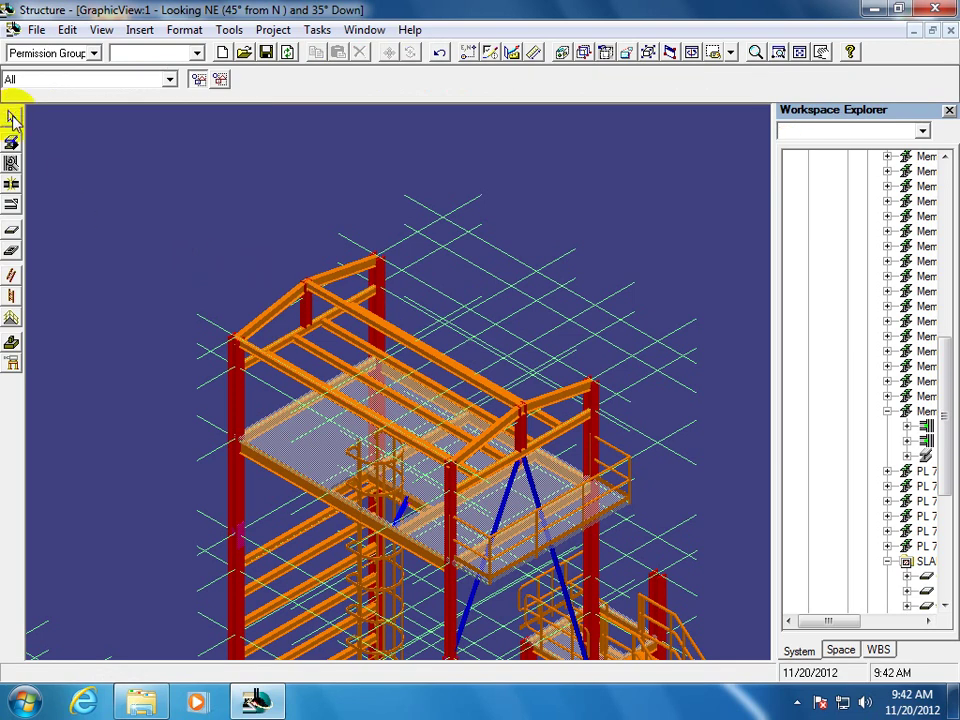
# Define a vertical three-point slab plane from the near corner column at platform level, its top, and the eave column top at the opposite end
pyautogui.click(12, 236)
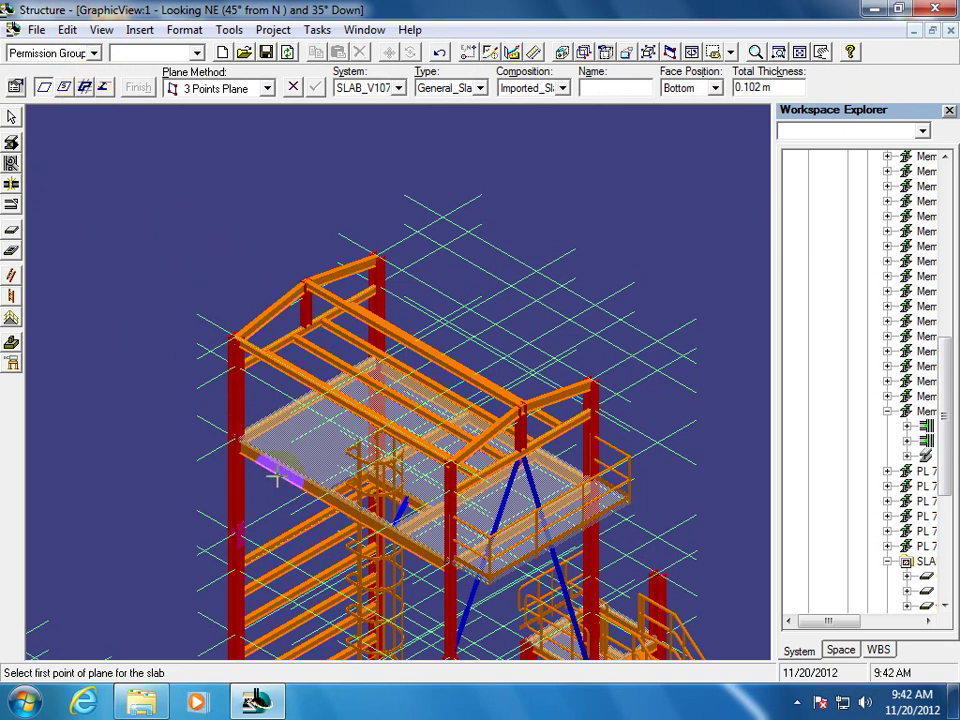
pyautogui.click(237, 437)
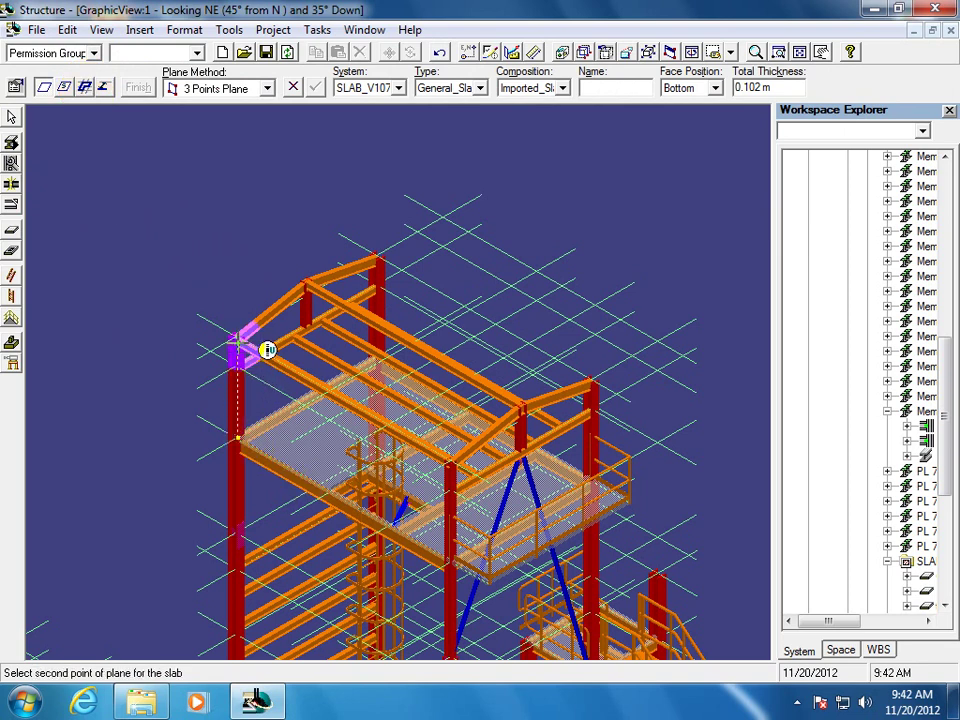
pyautogui.click(245, 346)
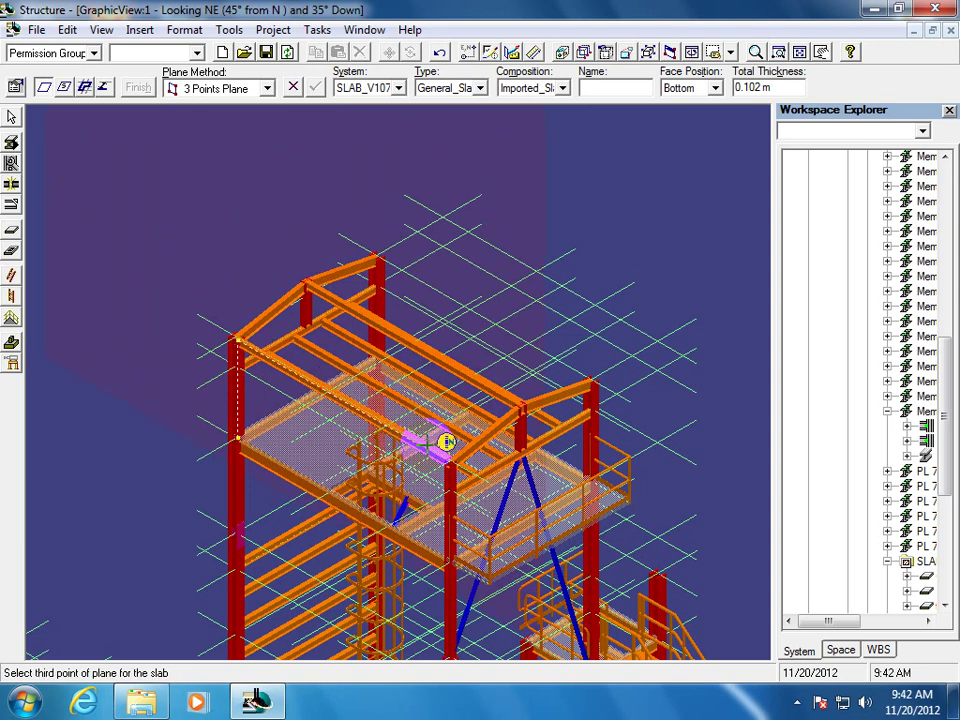
pyautogui.click(477, 469)
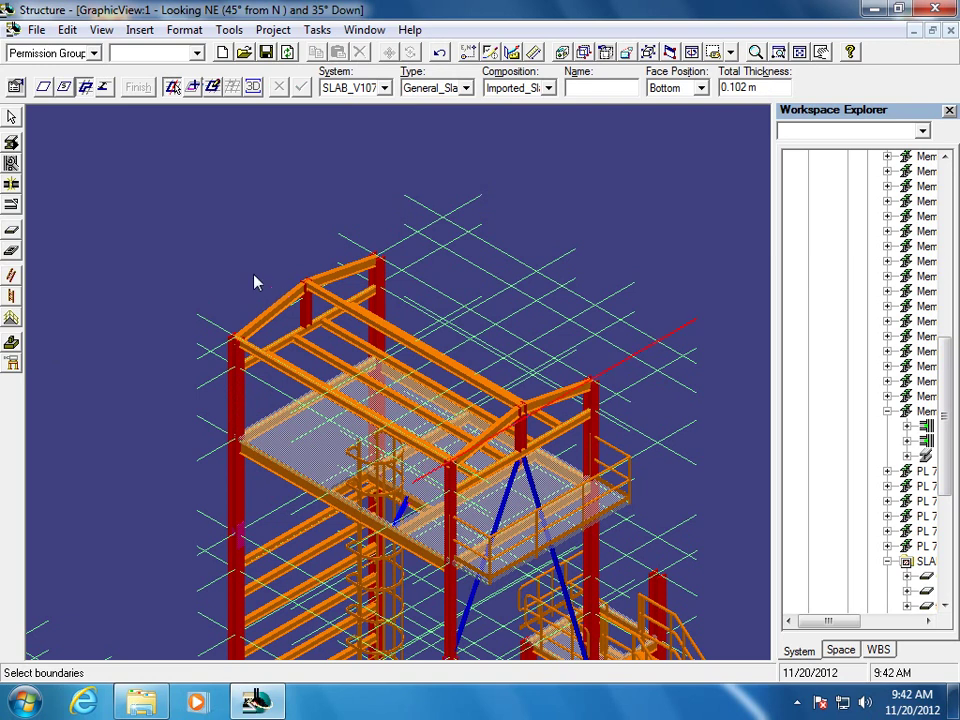
# Set the two eave columns, the eave grid line and the platform edge beam as the wall slab's boundaries and finish placing the slab
pyautogui.click(237, 411)
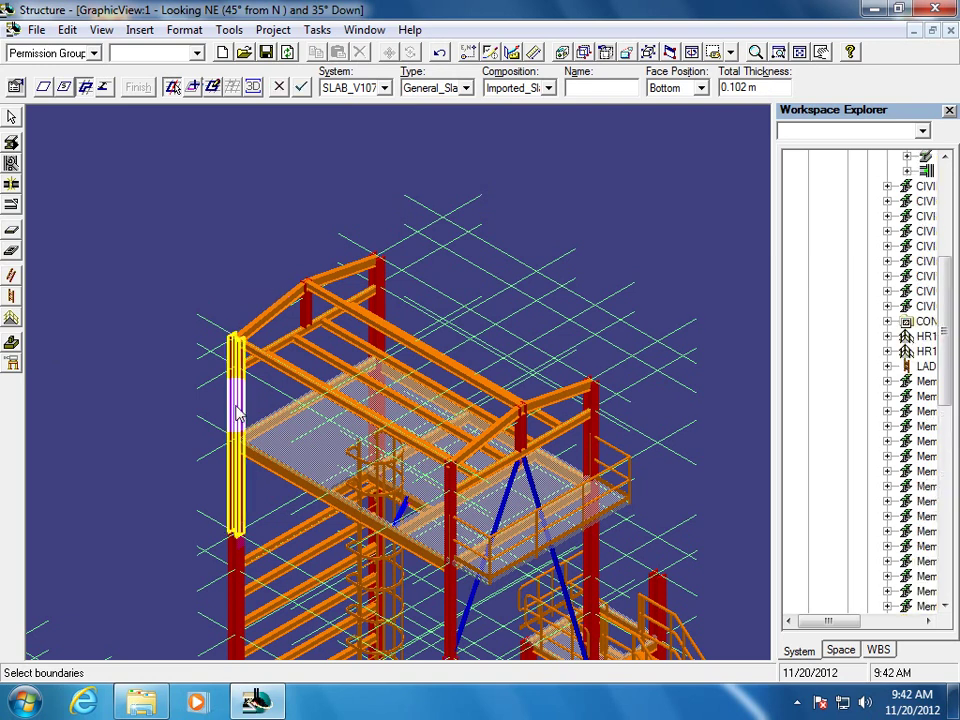
pyautogui.click(218, 335)
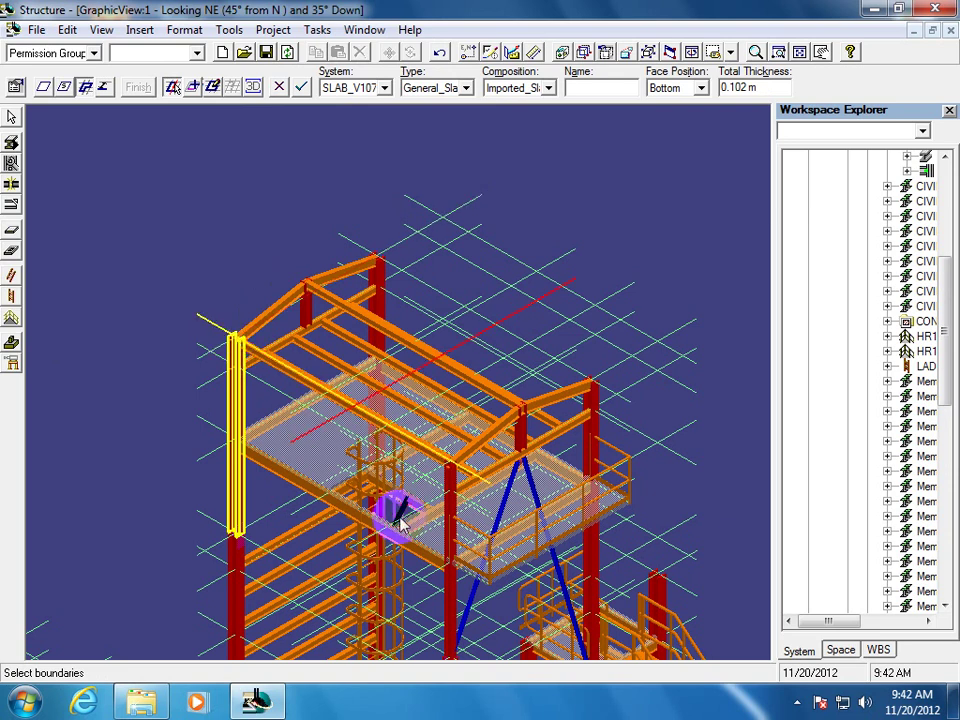
pyautogui.click(452, 490)
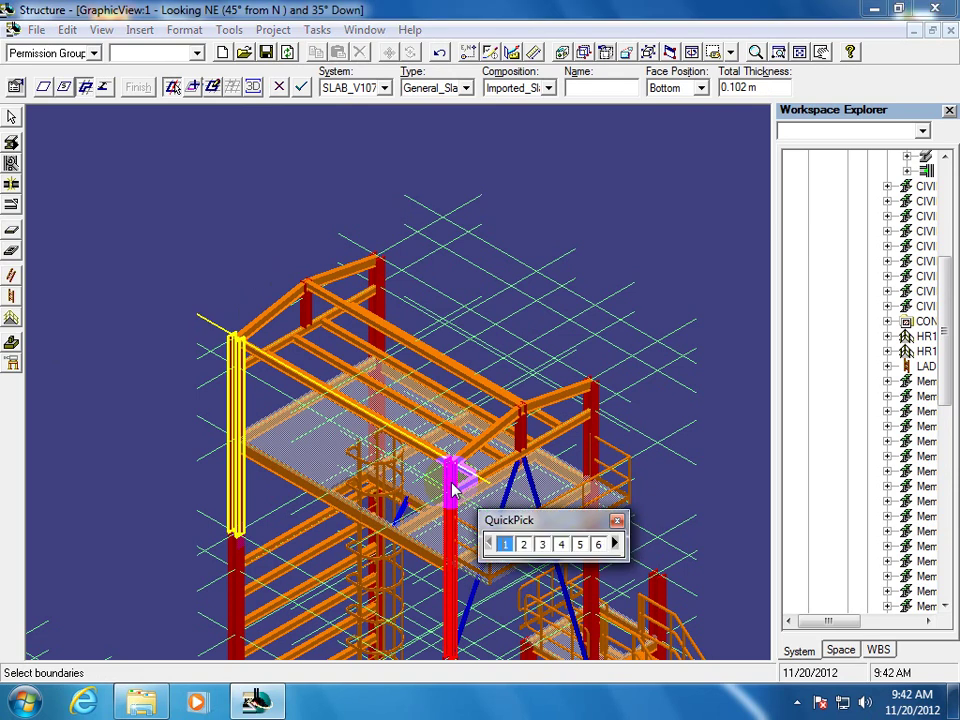
pyautogui.click(505, 546)
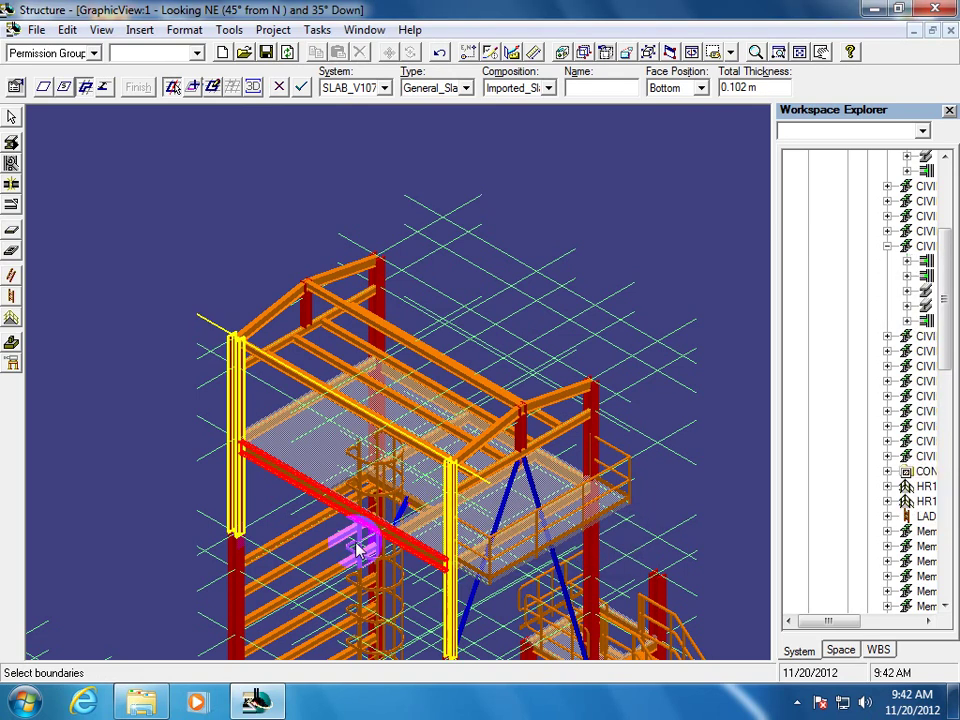
pyautogui.click(290, 490)
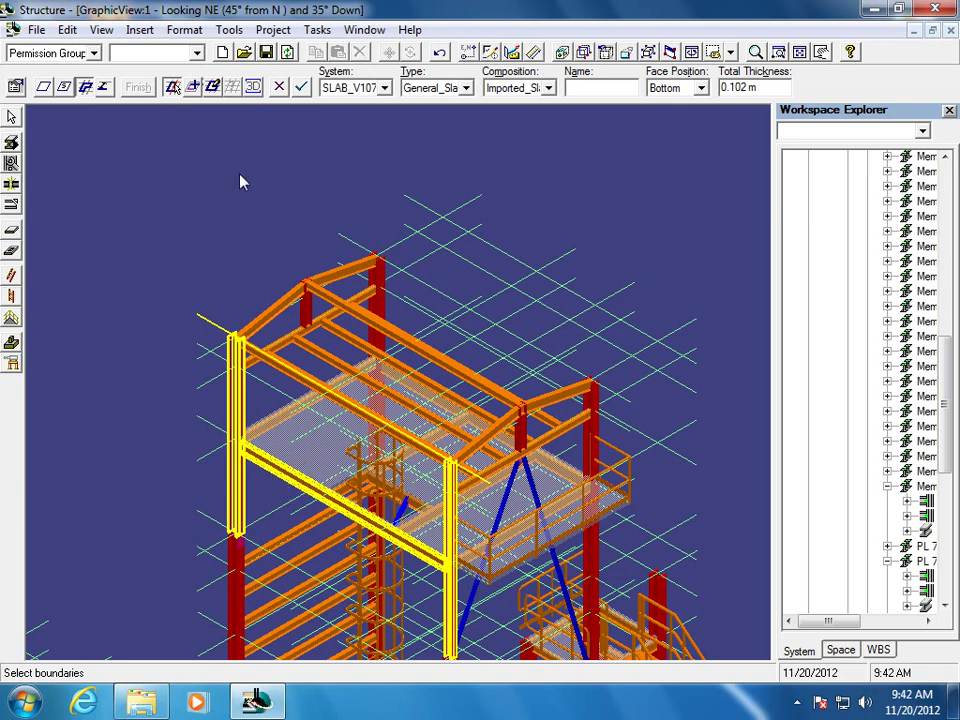
pyautogui.click(300, 87)
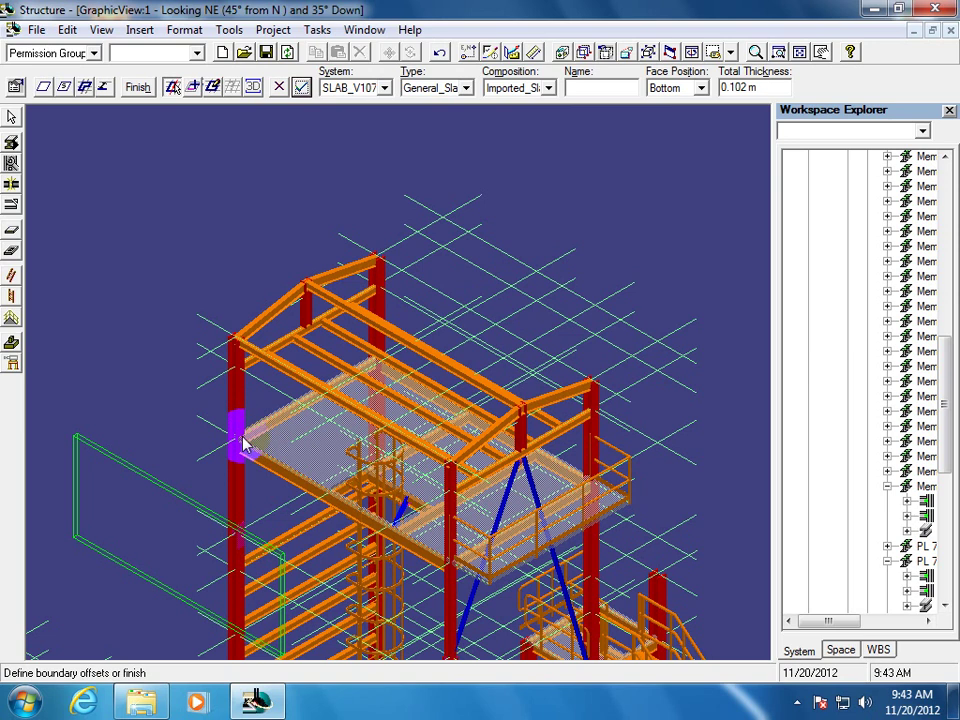
pyautogui.click(138, 87)
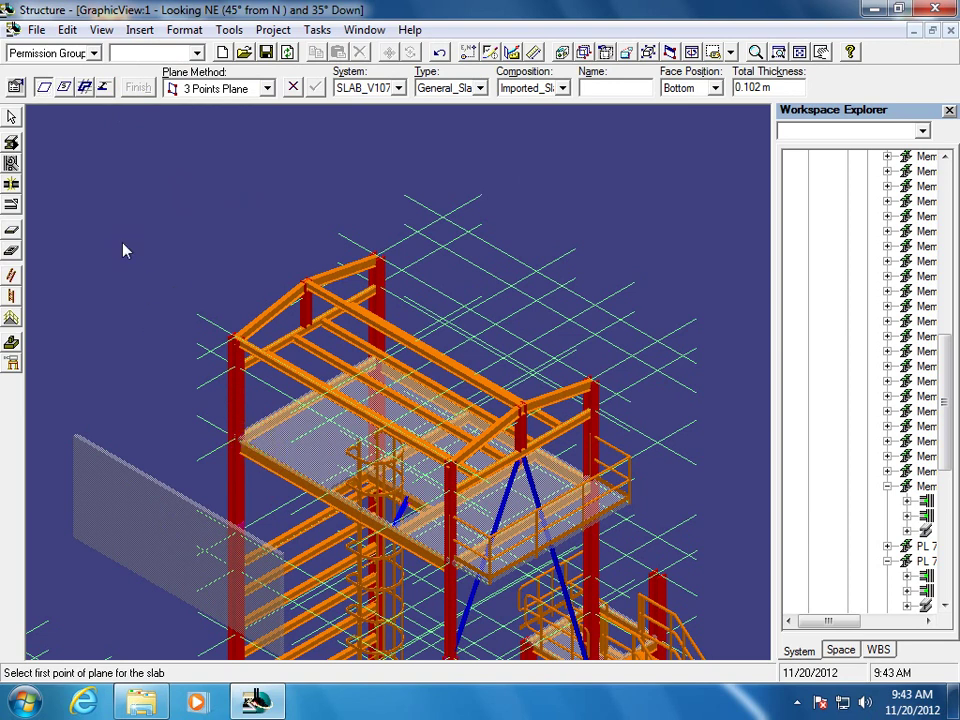
# Delete the vertical slab placed away from the steel frame
pyautogui.press('Escape')
pyautogui.click(135, 508)
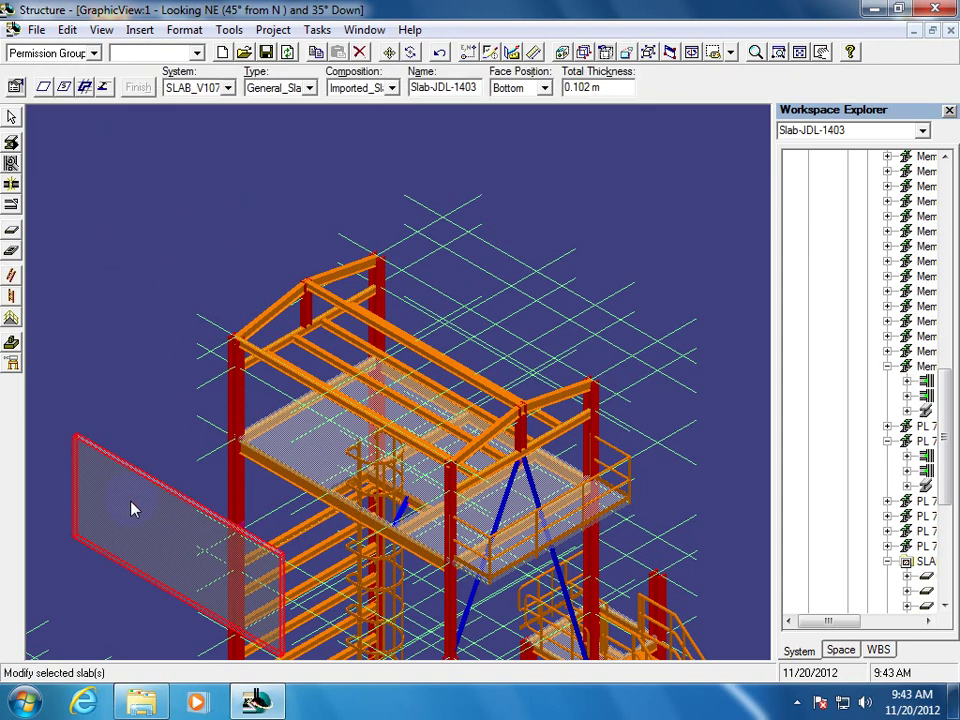
pyautogui.press('Delete')
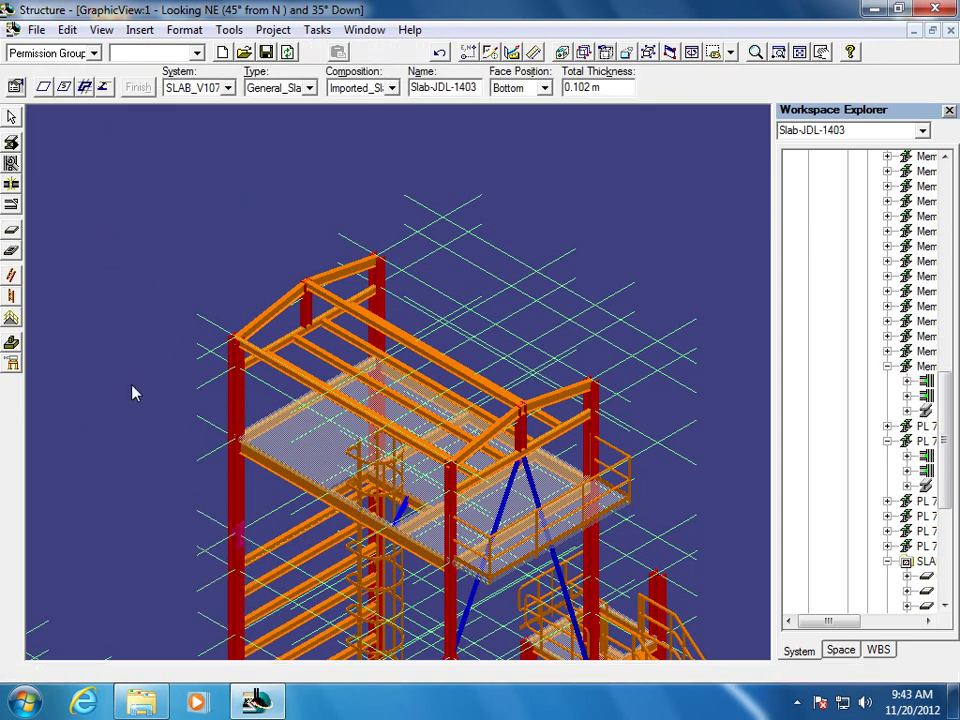
# Reset the view to Isometric, show the whole model, and magnify the roof and upper platform of the gabled structure
pyautogui.click(11, 172)
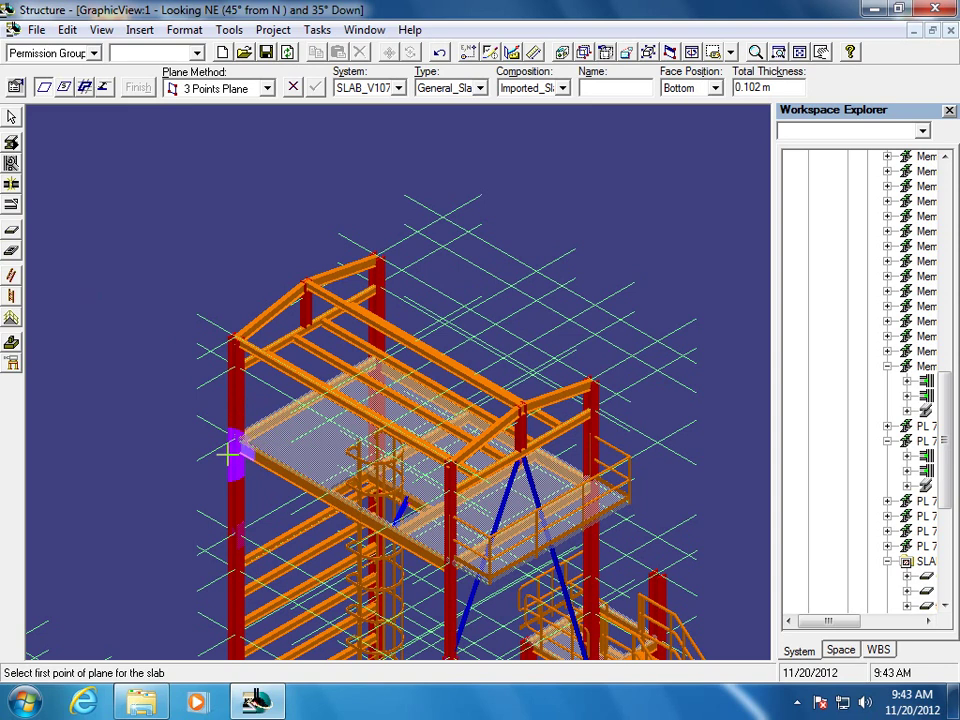
pyautogui.press('Escape')
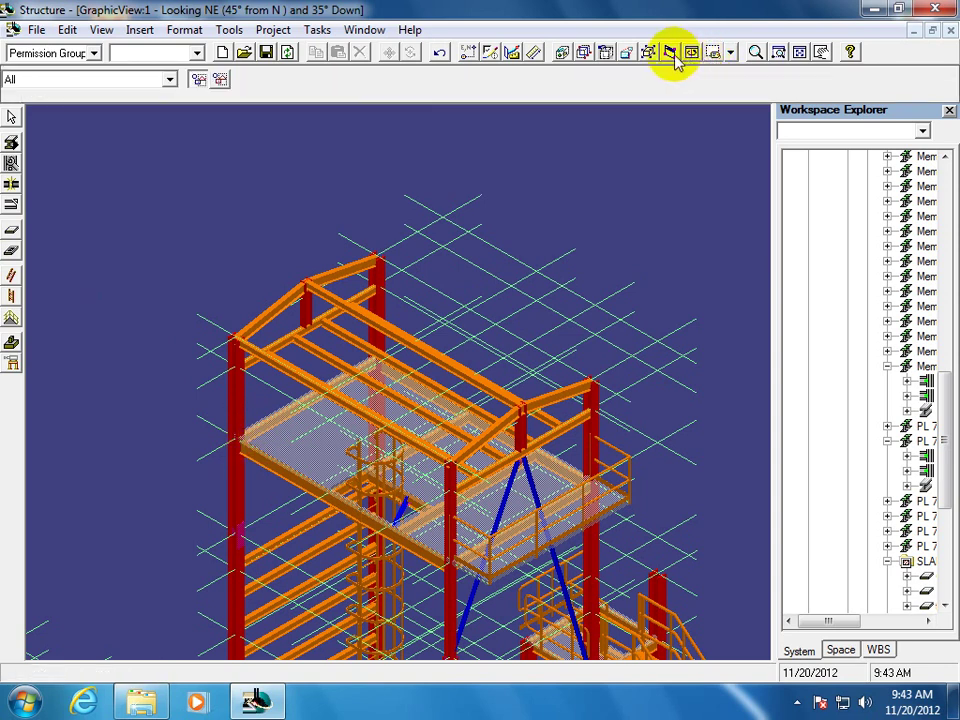
pyautogui.click(731, 52)
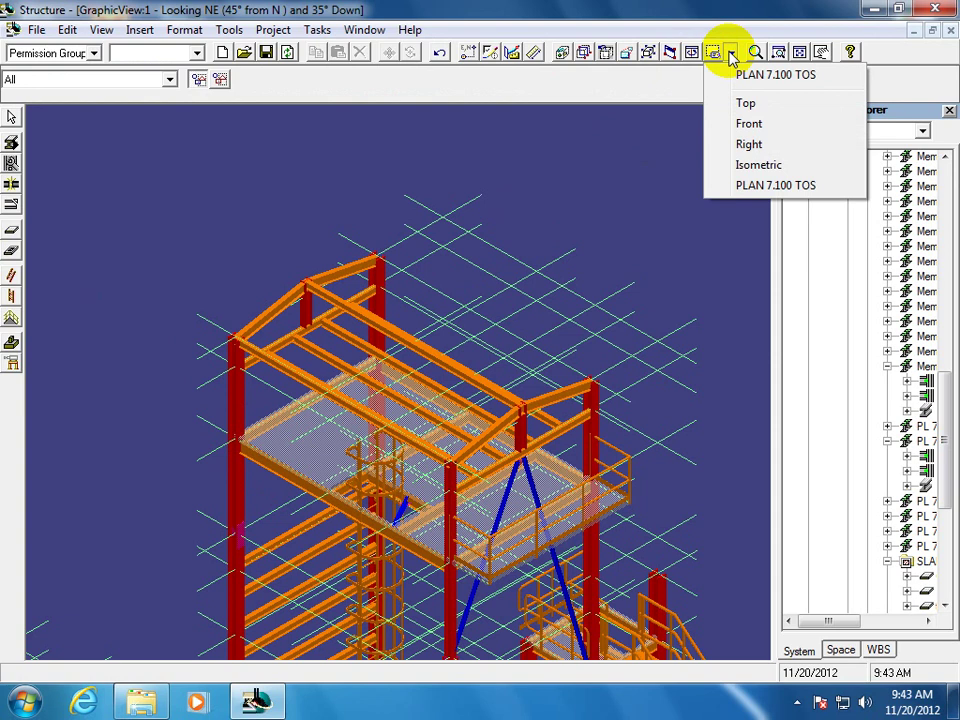
pyautogui.click(754, 165)
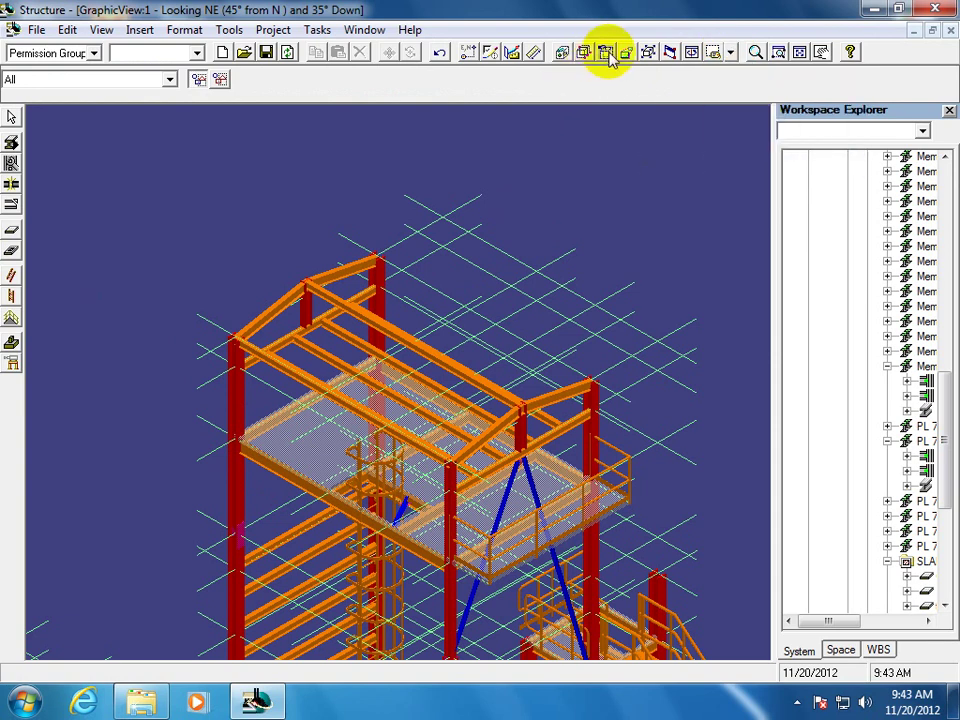
pyautogui.click(777, 52)
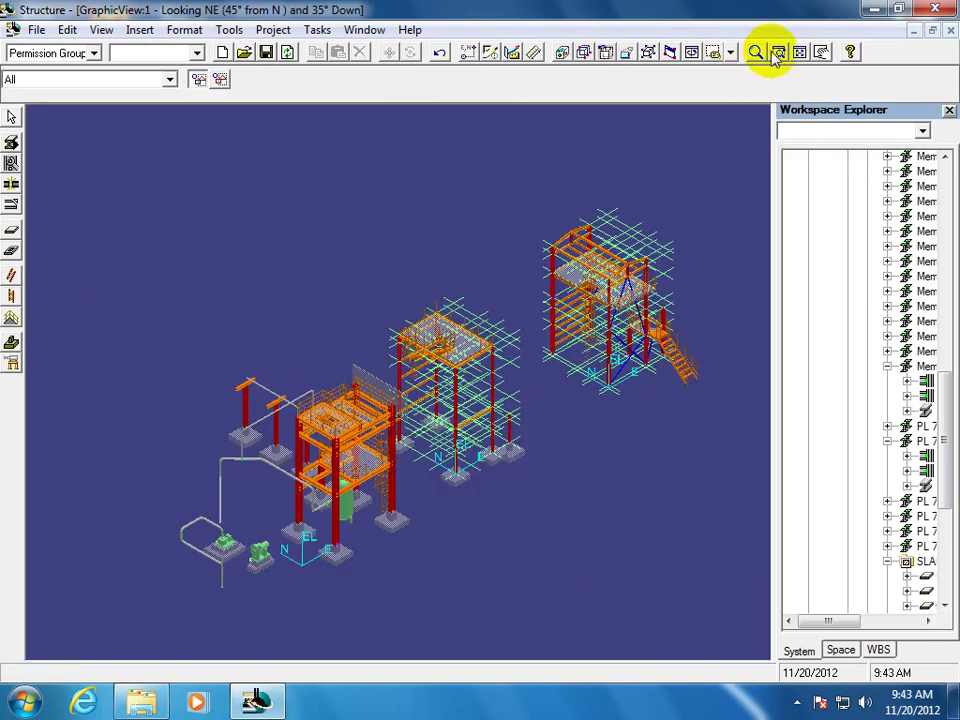
pyautogui.click(453, 155)
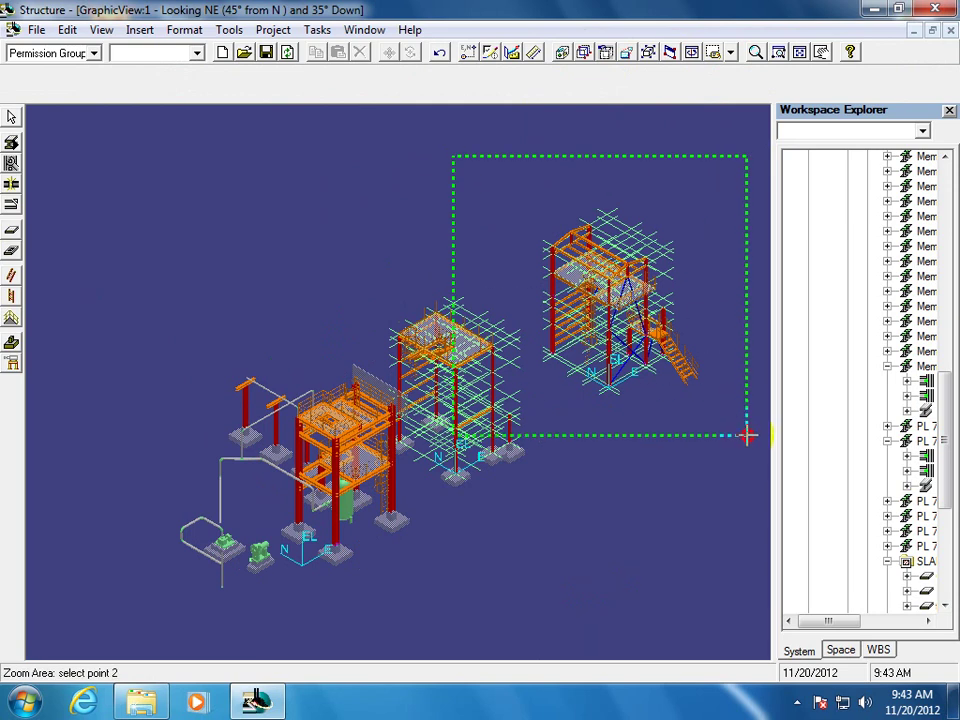
pyautogui.click(738, 408)
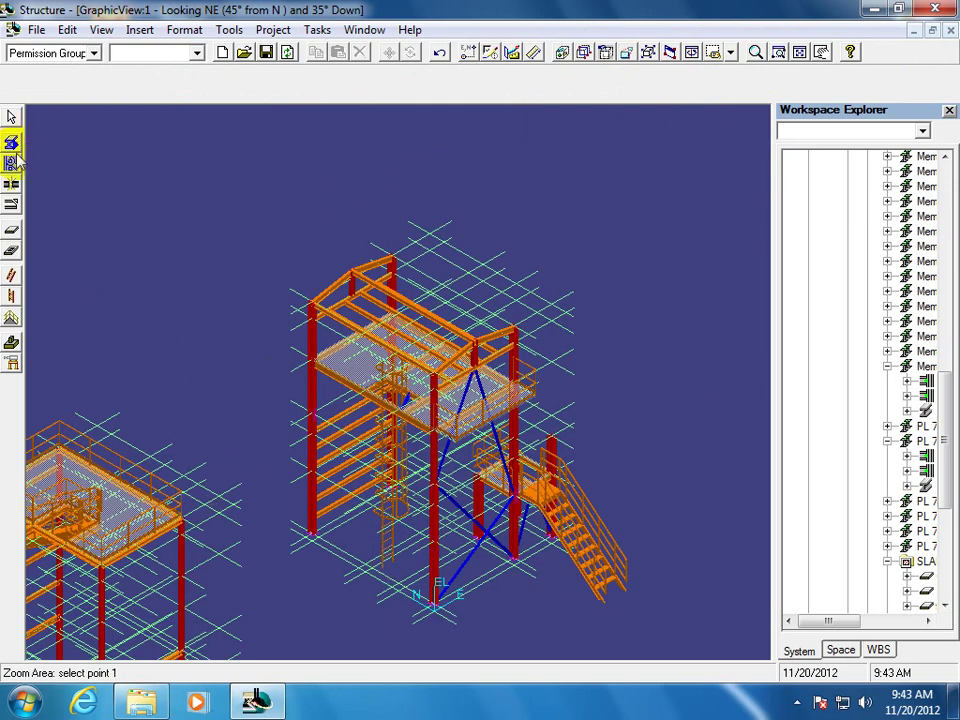
pyautogui.click(541, 256)
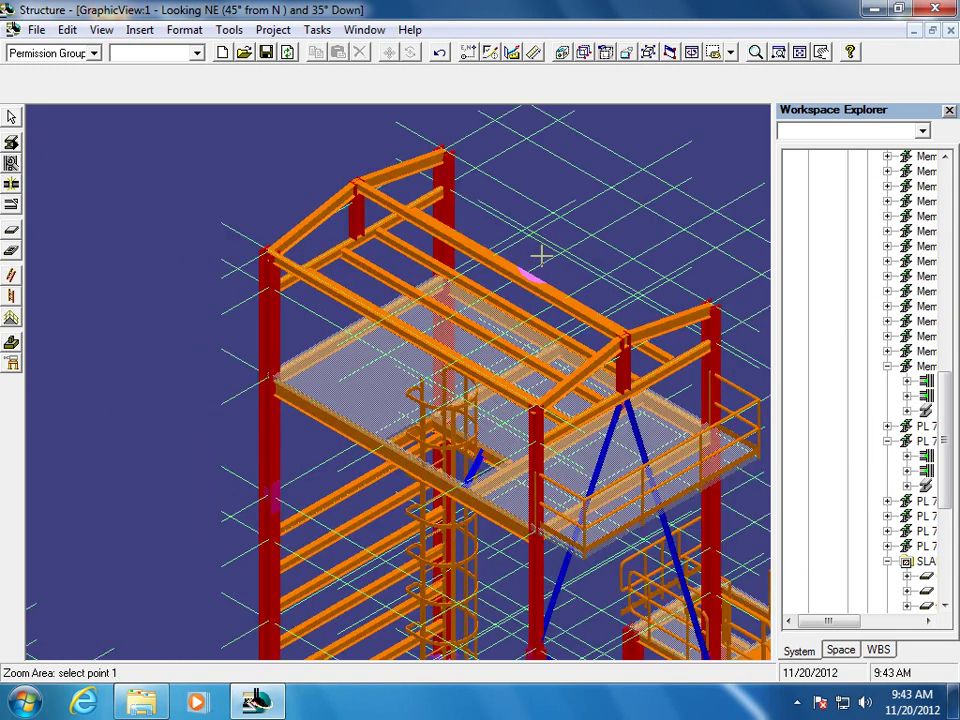
pyautogui.click(11, 232)
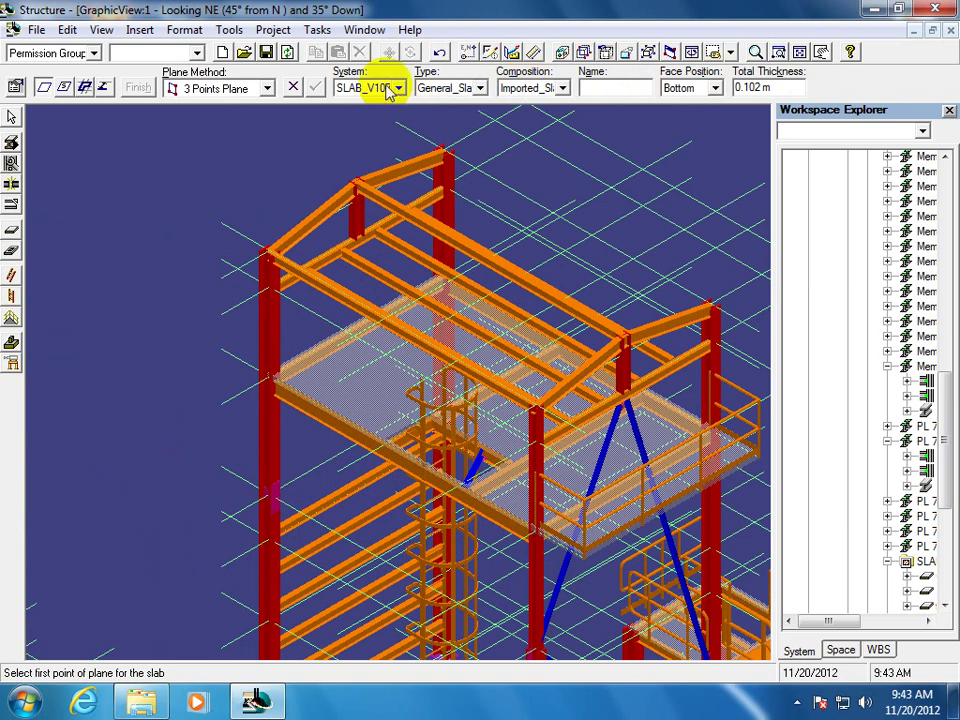
pyautogui.click(287, 366)
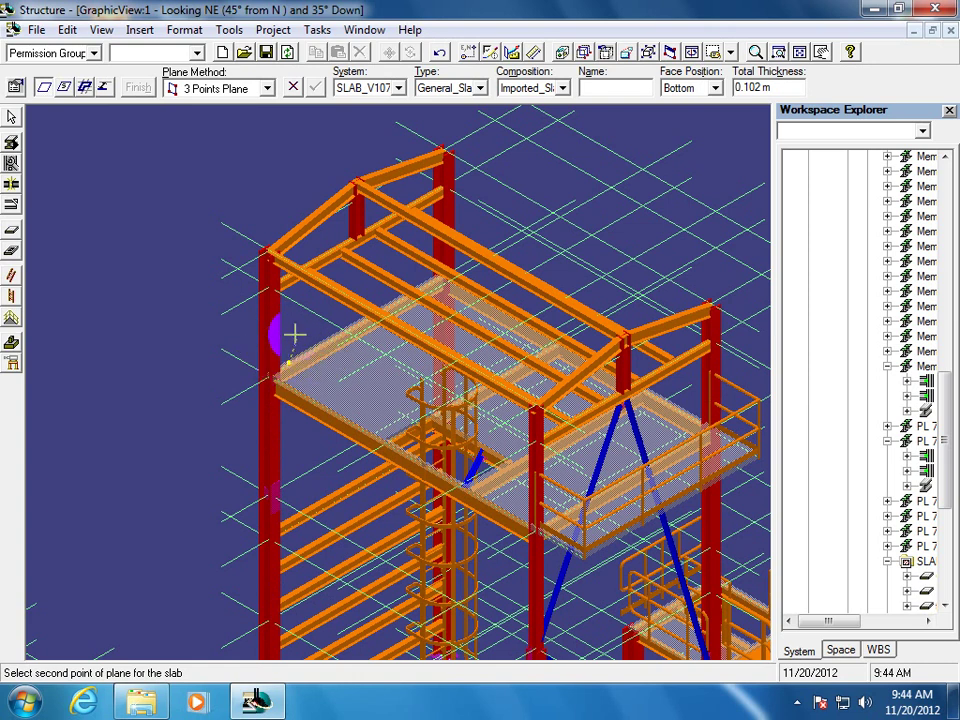
pyautogui.press('Escape')
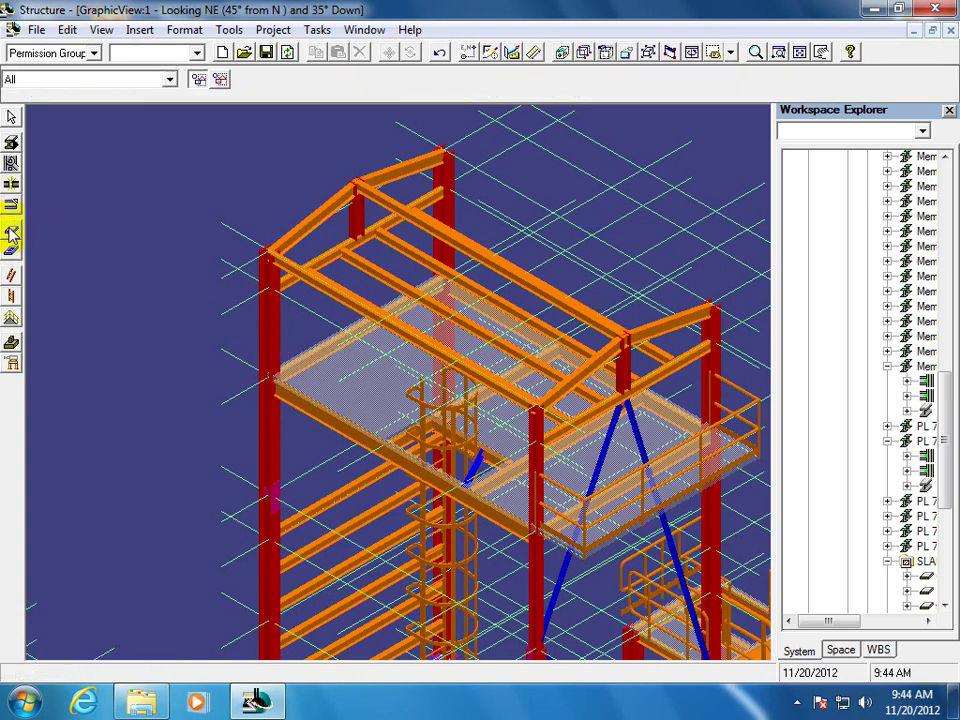
pyautogui.click(11, 229)
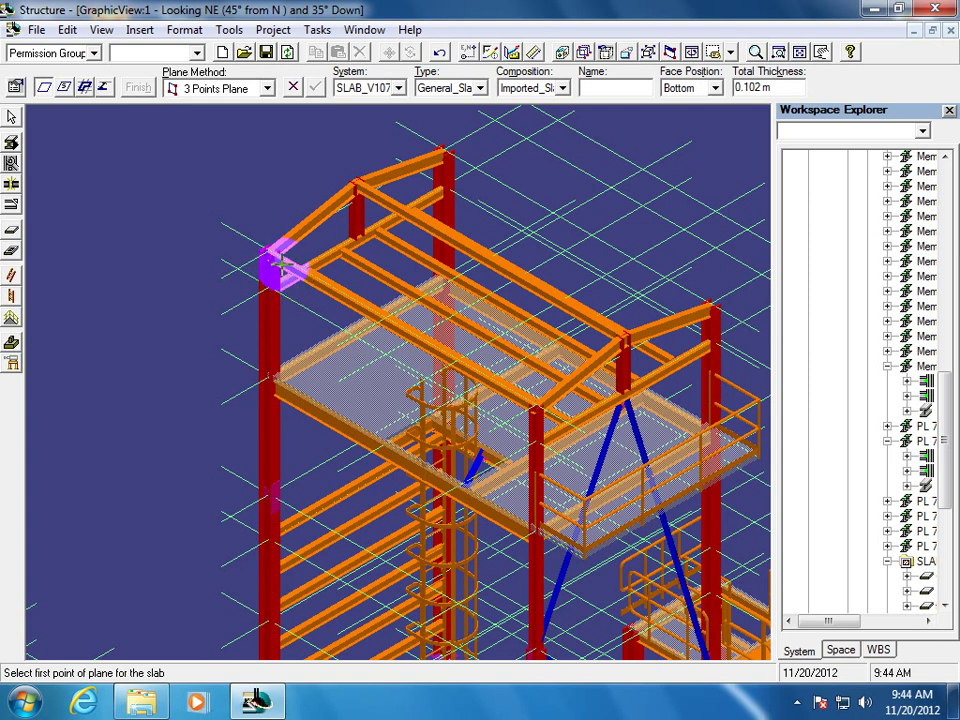
pyautogui.click(11, 117)
# Activate PinPoint with relative tracking and place its target beside the near eave column at the upper platform level
pyautogui.click(466, 52)
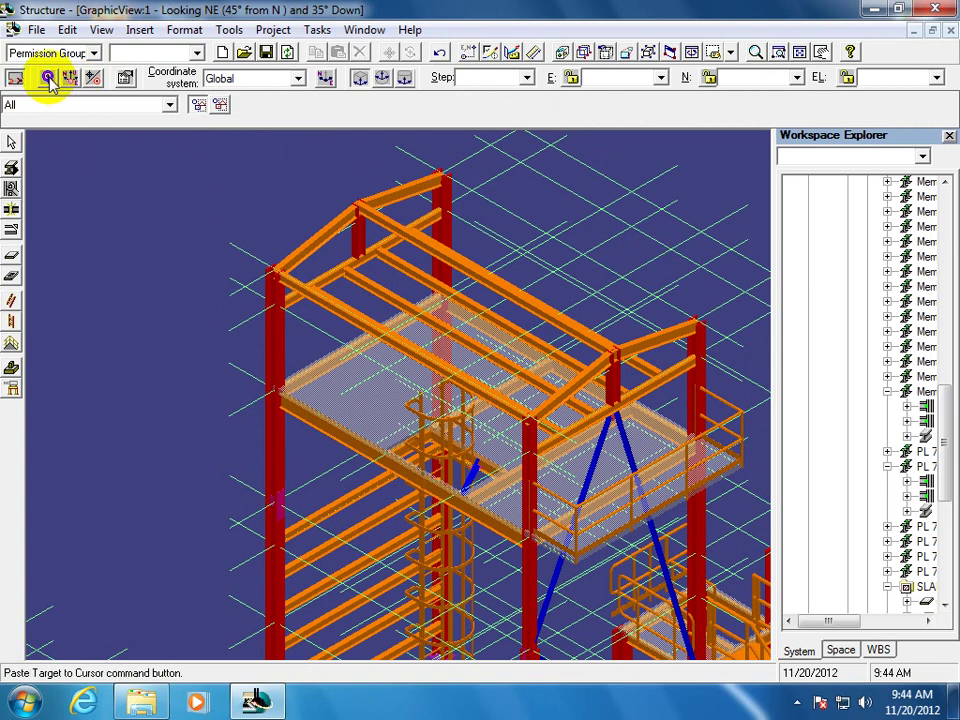
pyautogui.click(47, 78)
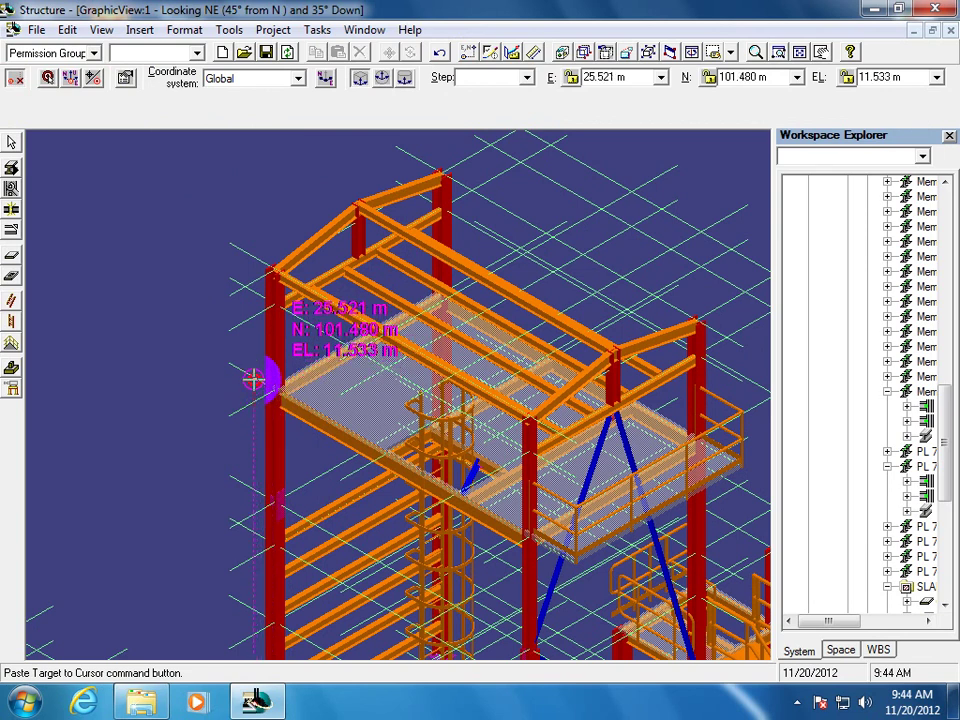
pyautogui.click(253, 379)
pyautogui.click(47, 80)
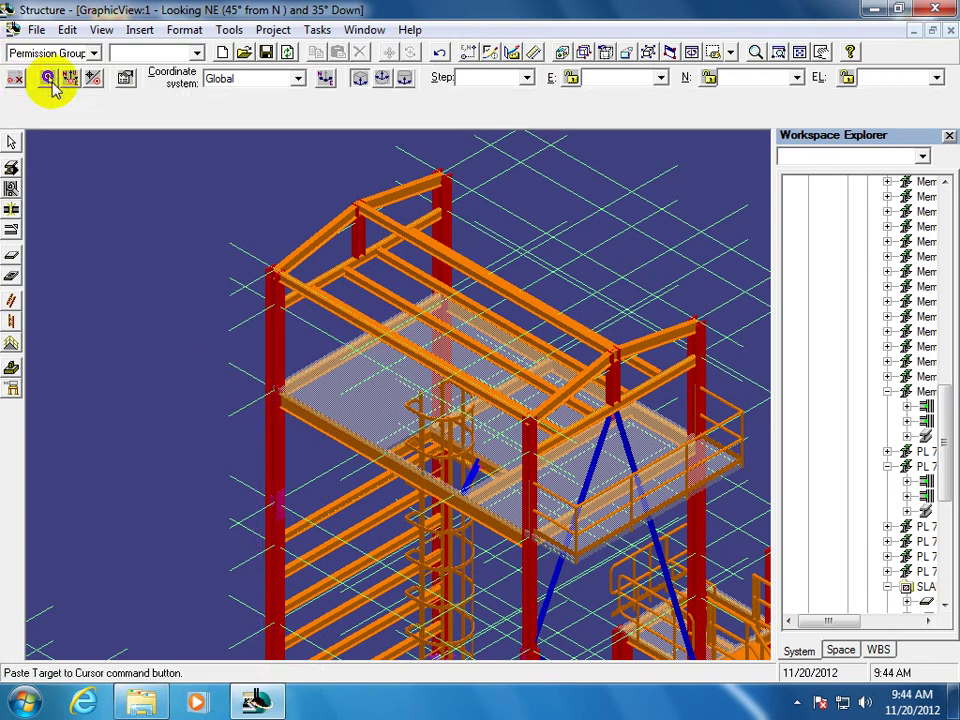
pyautogui.click(16, 79)
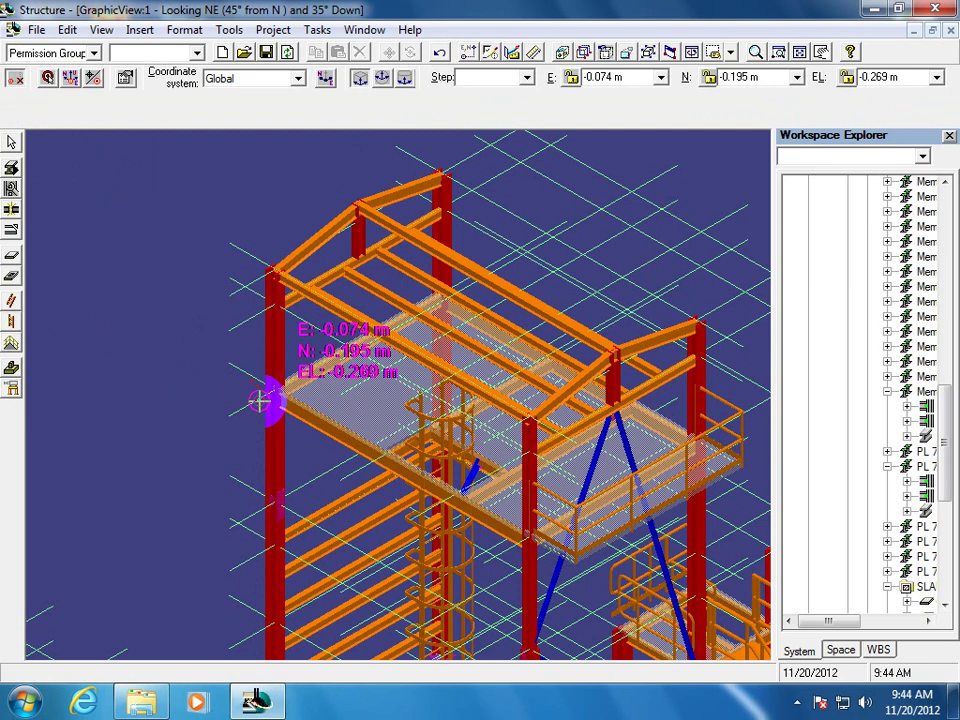
pyautogui.click(260, 379)
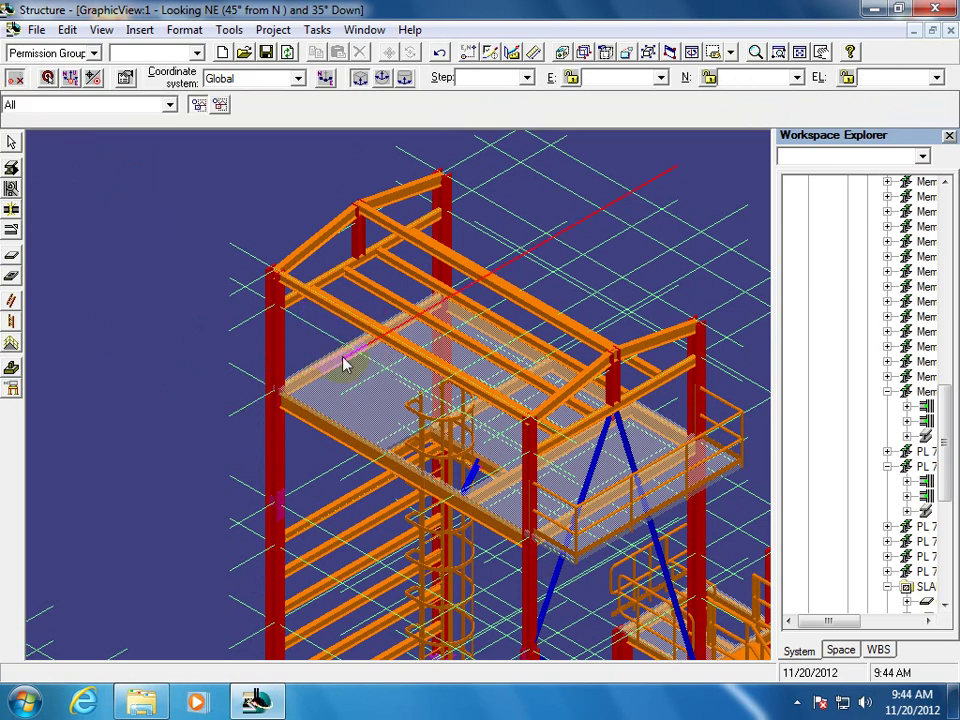
pyautogui.click(47, 77)
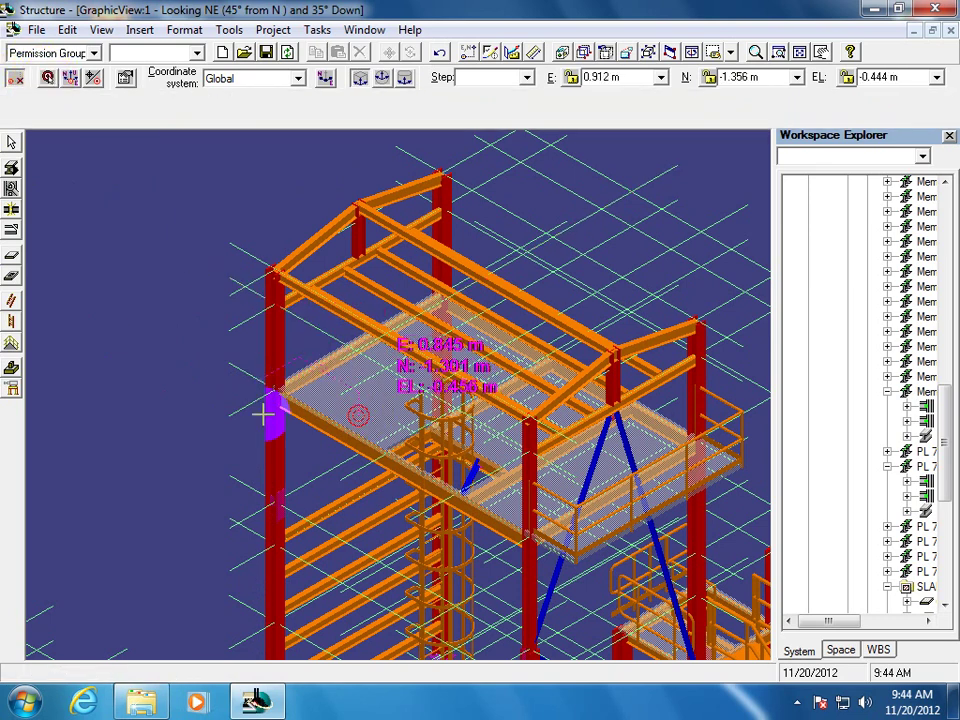
pyautogui.click(156, 294)
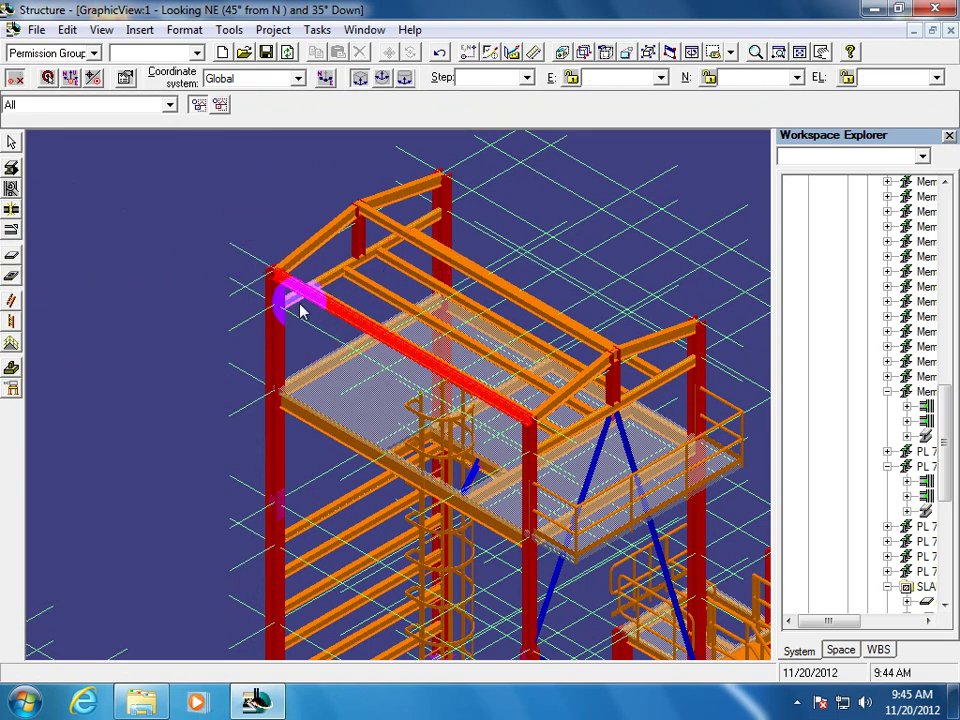
pyautogui.click(47, 78)
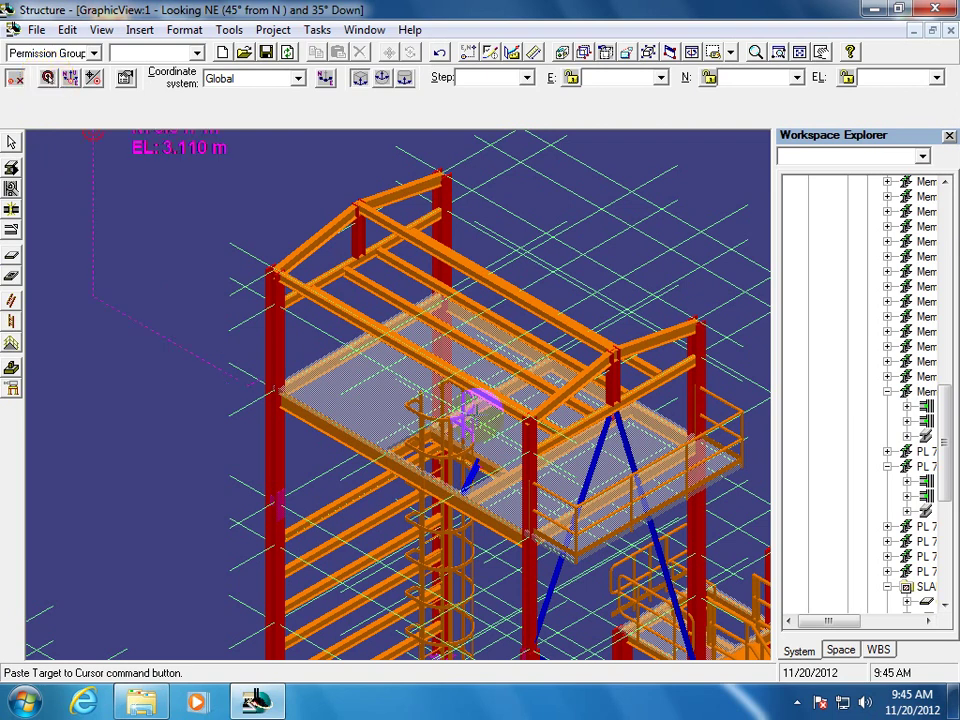
pyautogui.click(305, 322)
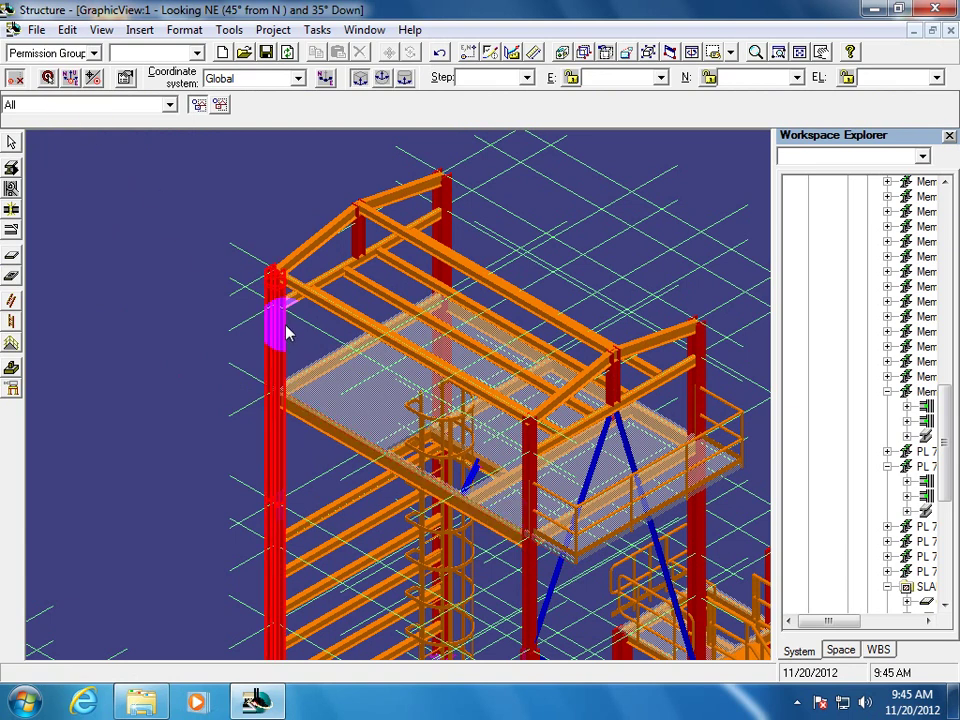
# Define a vertical three-point slab plane from the near eave column at platform level, its top, and the opposite eave column's top
pyautogui.click(12, 256)
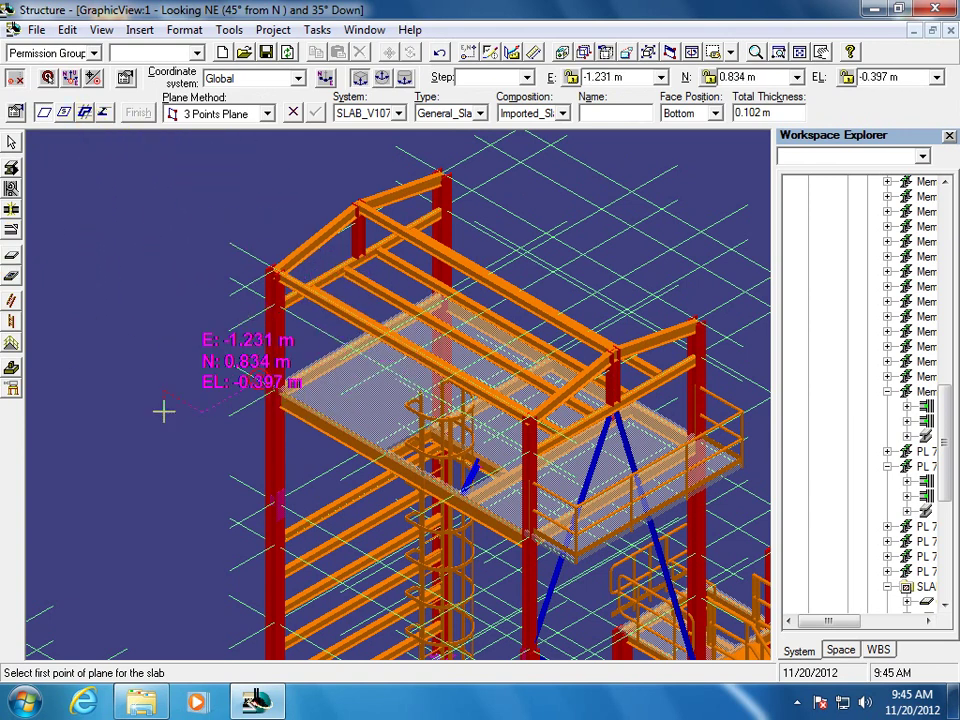
pyautogui.click(274, 391)
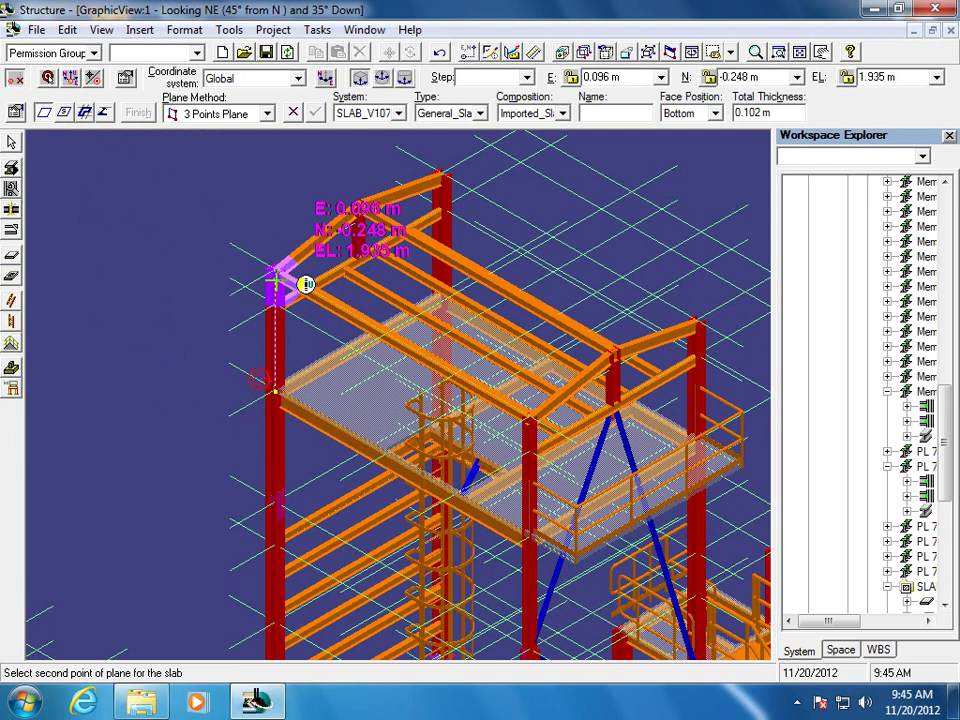
pyautogui.click(276, 283)
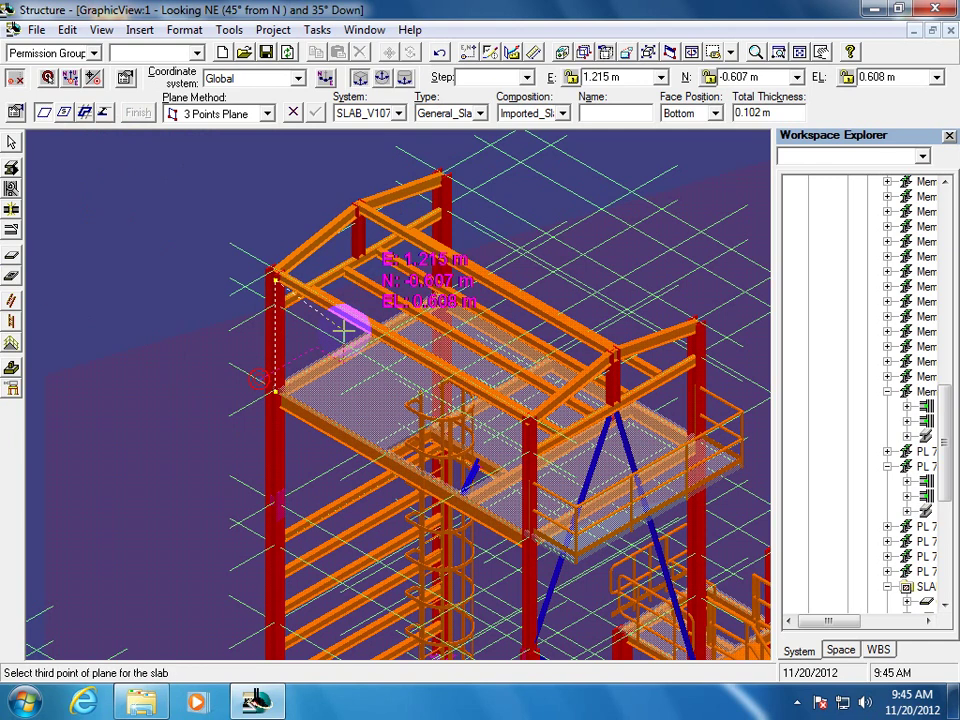
pyautogui.click(530, 425)
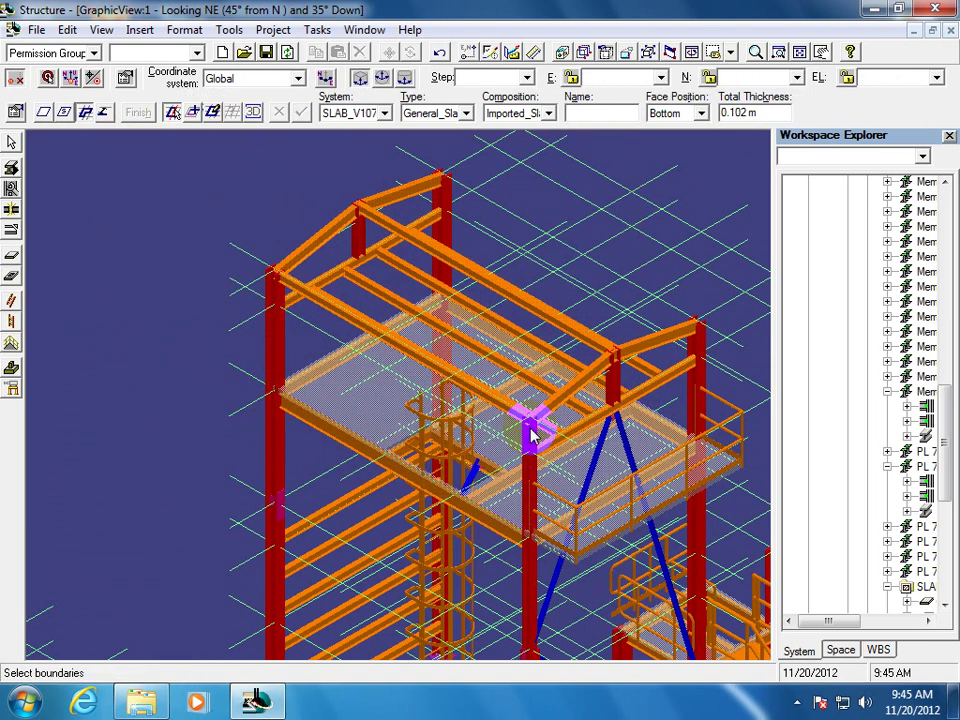
# Set the two eave columns, the eave beam and the platform edge beam as boundaries and finish placing the vertical slab
pyautogui.click(277, 355)
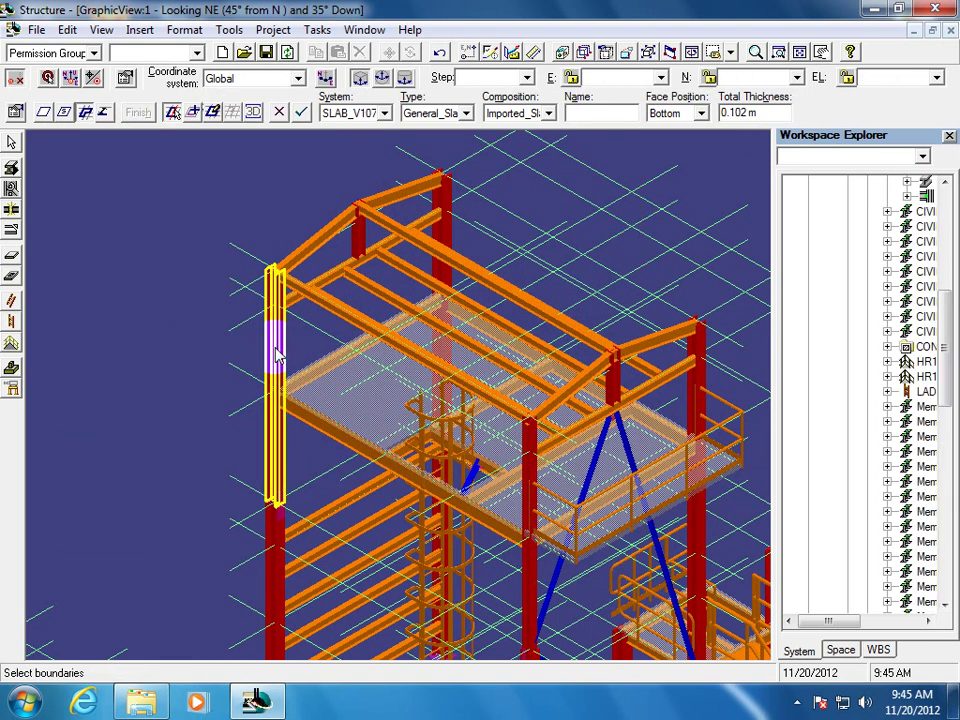
pyautogui.click(313, 306)
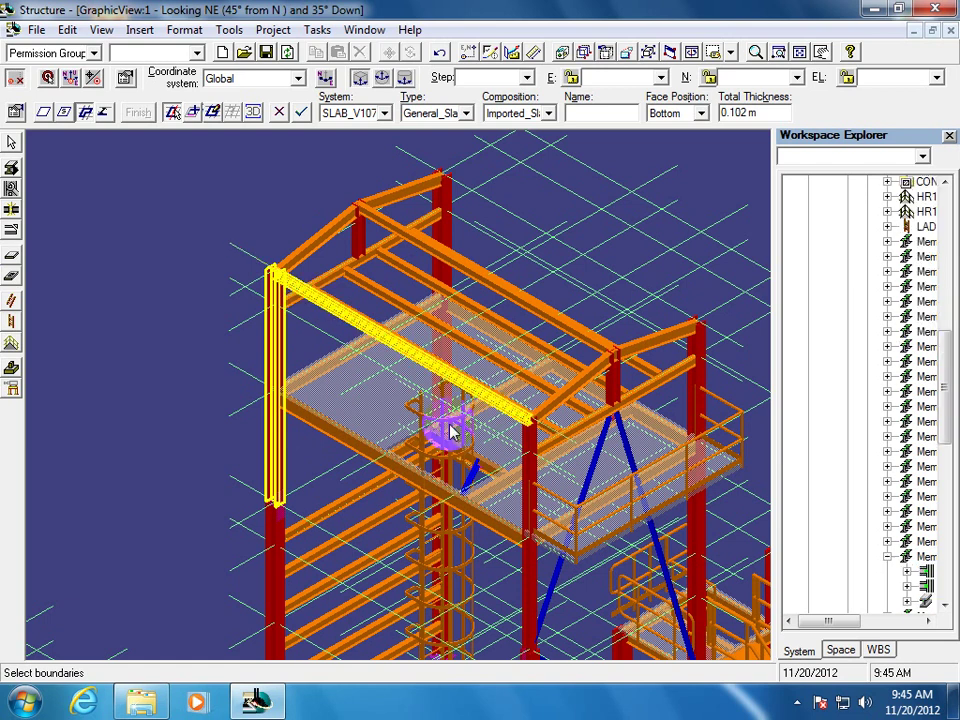
pyautogui.click(527, 447)
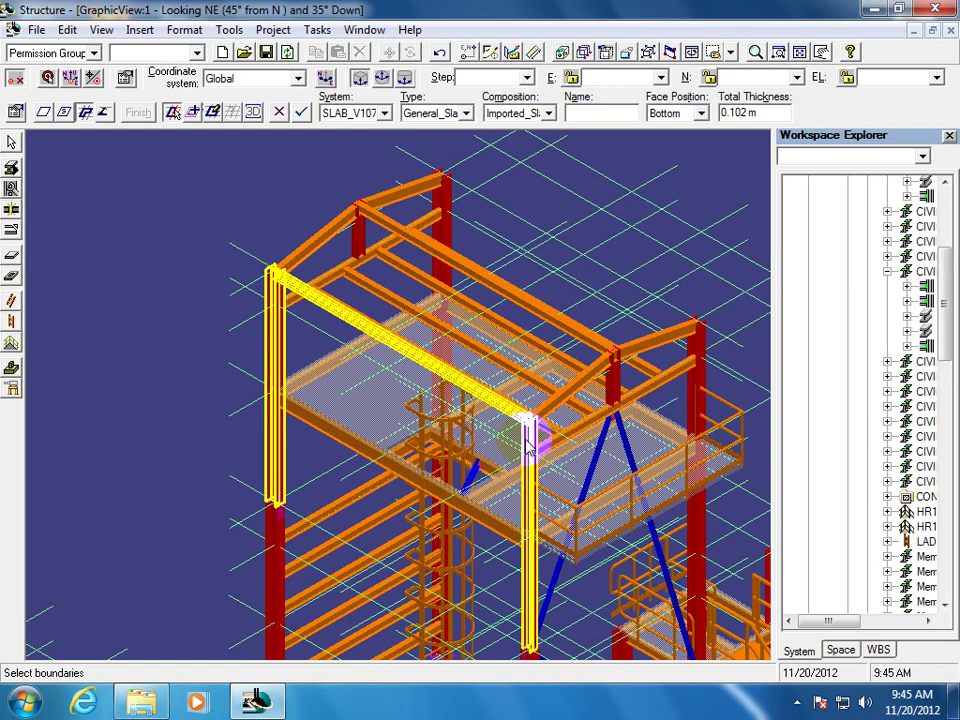
pyautogui.click(320, 440)
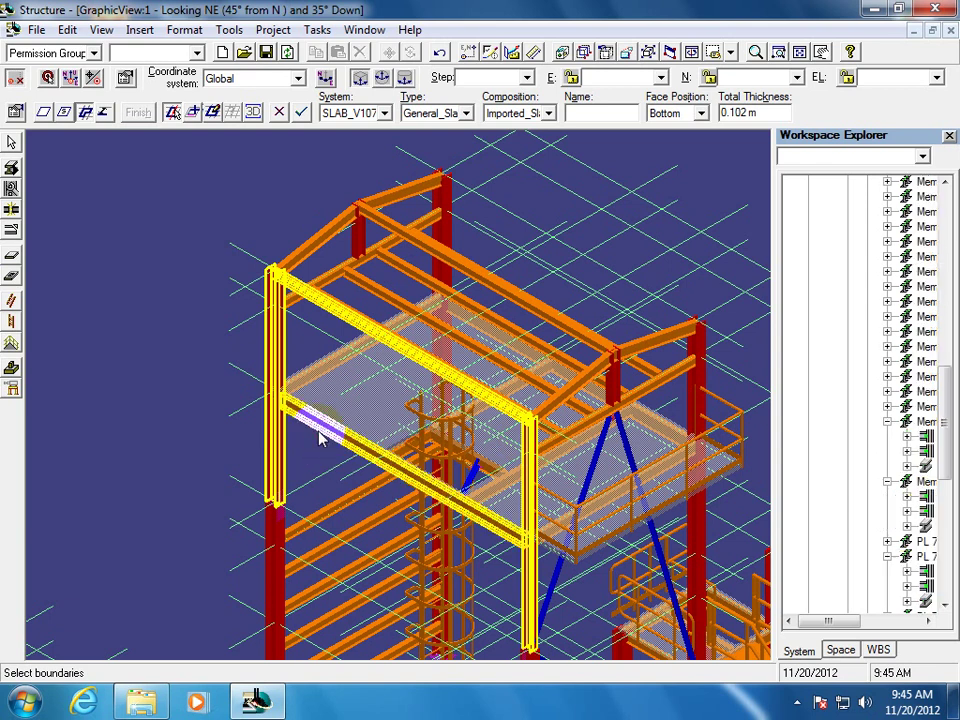
pyautogui.click(301, 112)
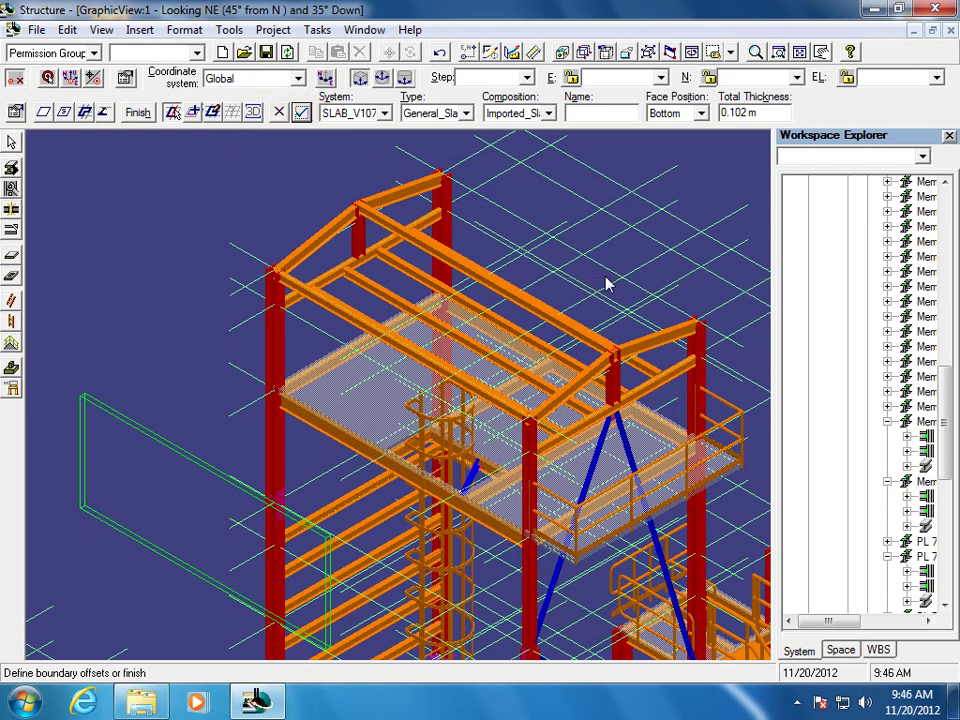
pyautogui.click(138, 112)
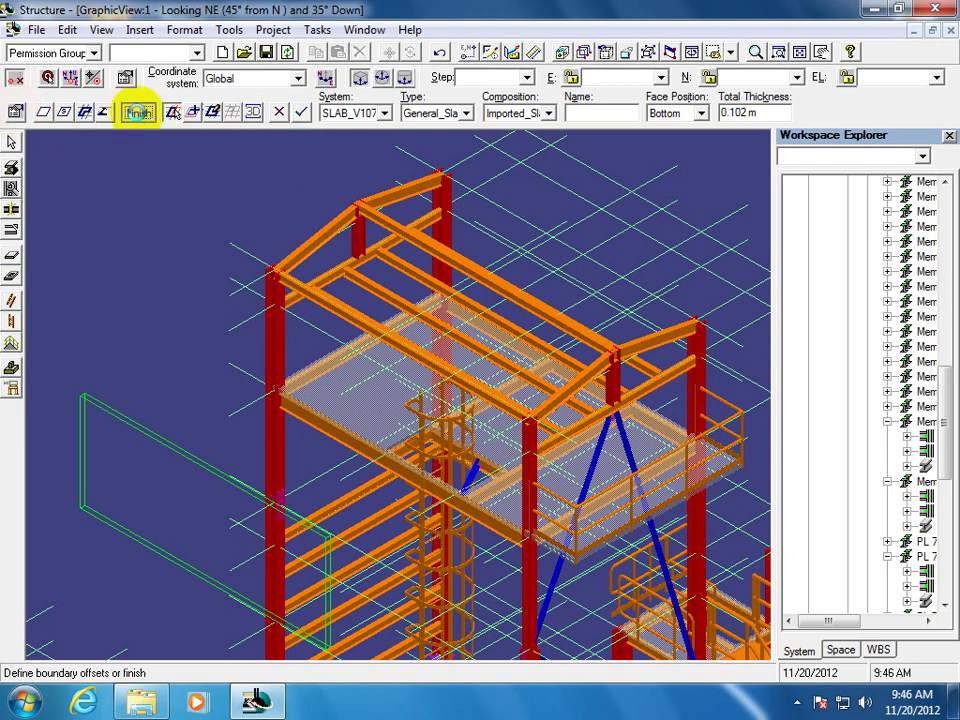
# Set the boundary offset of the new vertical slab to 0.5 m in its properties
pyautogui.click(139, 458)
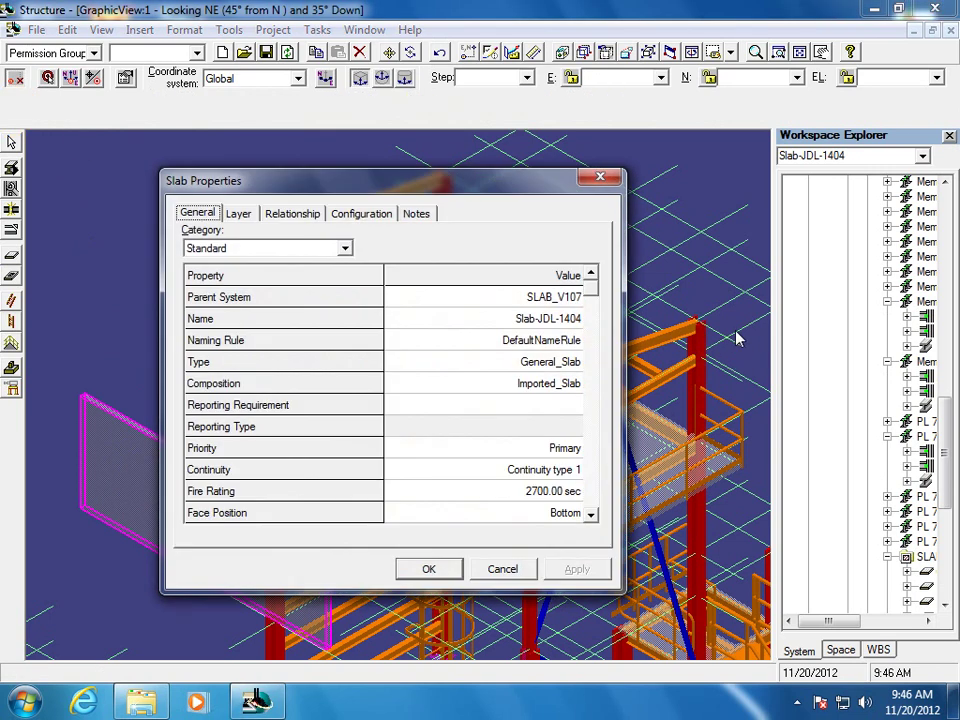
pyautogui.moveTo(476, 190); pyautogui.dragTo(699, 57)
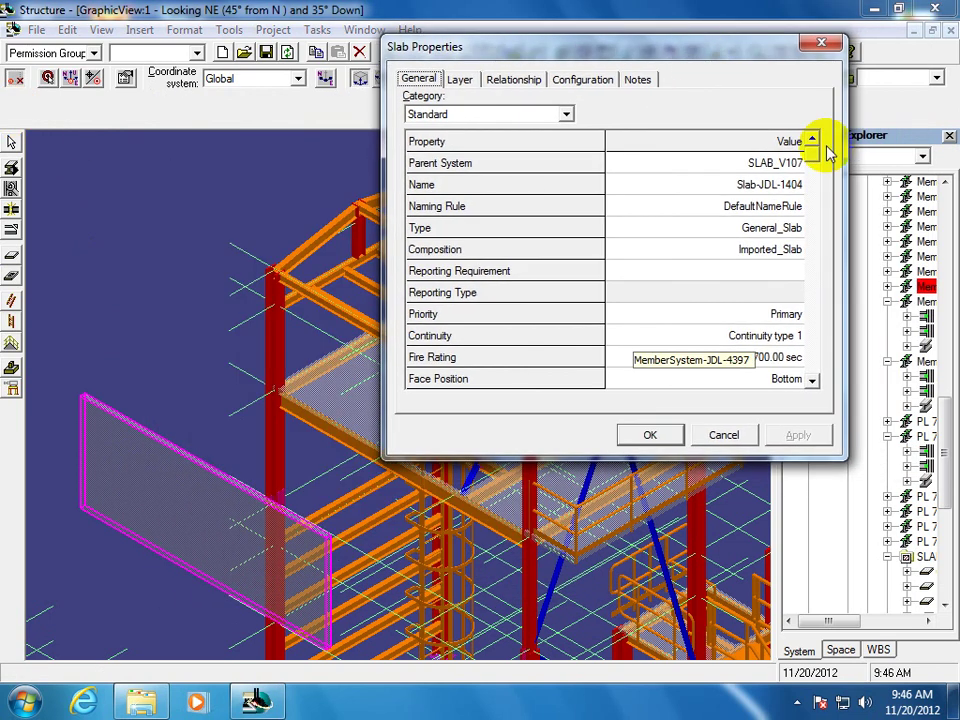
pyautogui.click(812, 381)
pyautogui.click(812, 381)
pyautogui.click(812, 381)
pyautogui.click(812, 381)
pyautogui.click(812, 381)
pyautogui.click(812, 381)
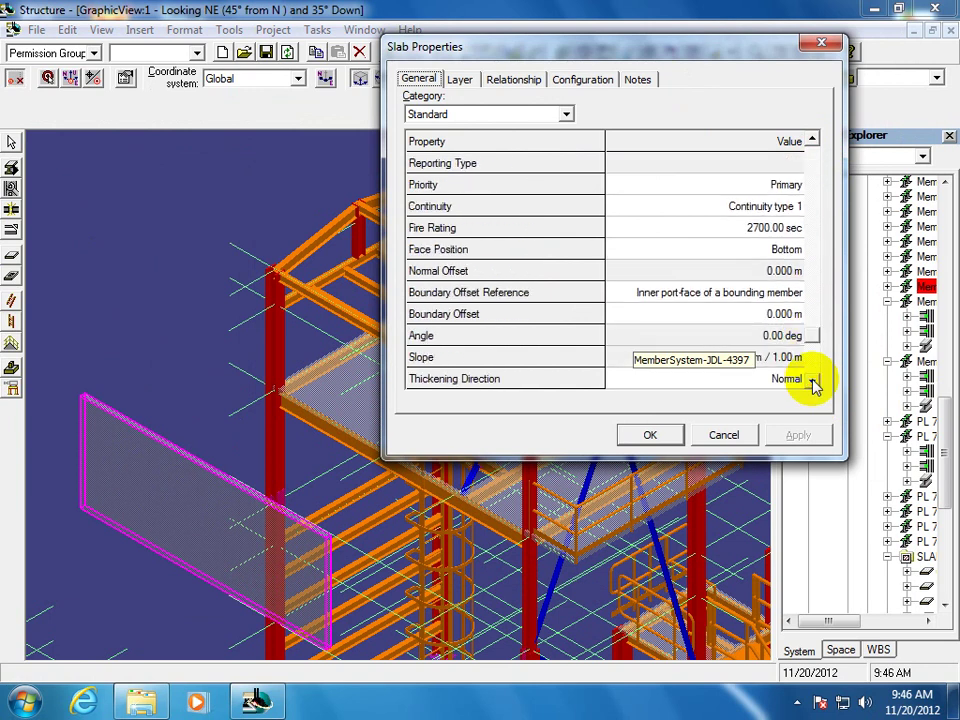
pyautogui.click(812, 381)
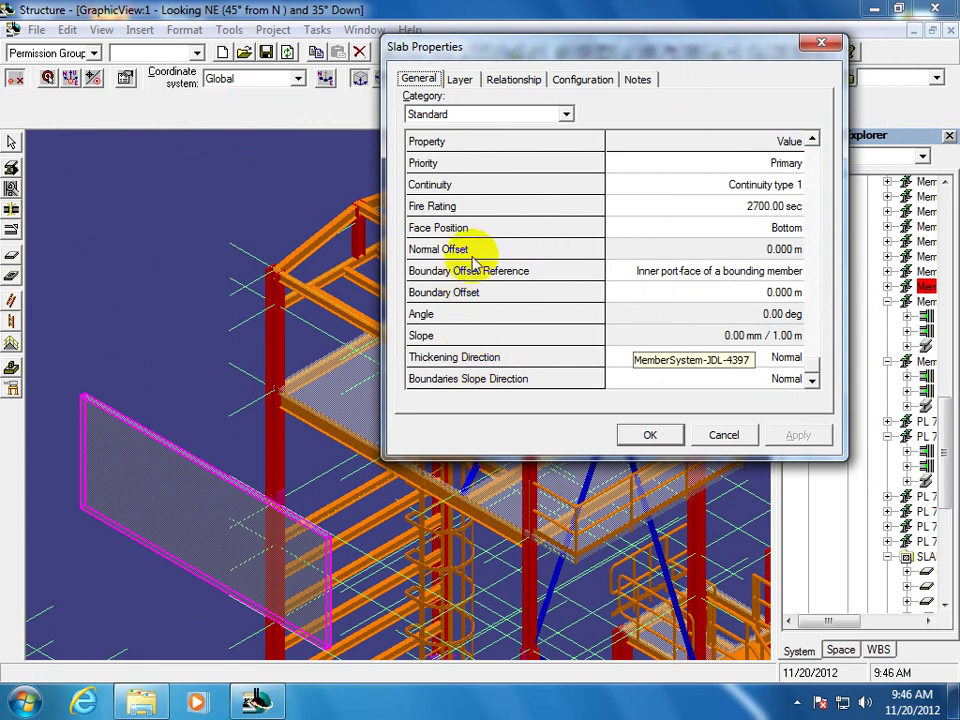
pyautogui.click(782, 292)
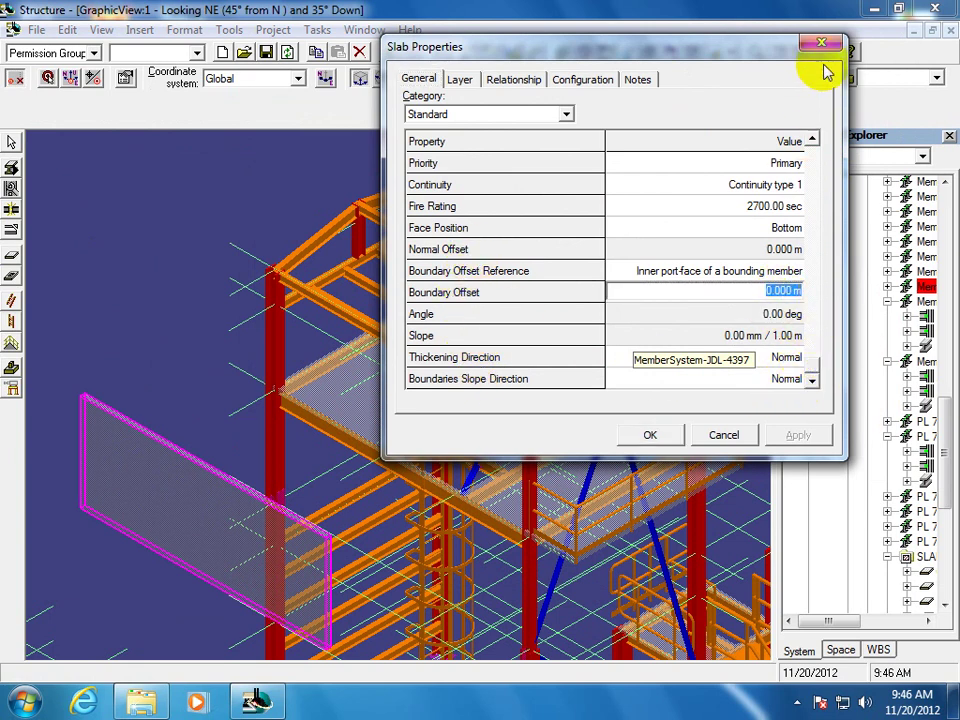
pyautogui.moveTo(762, 293); pyautogui.dragTo(848, 295)
pyautogui.press('BackSpace')
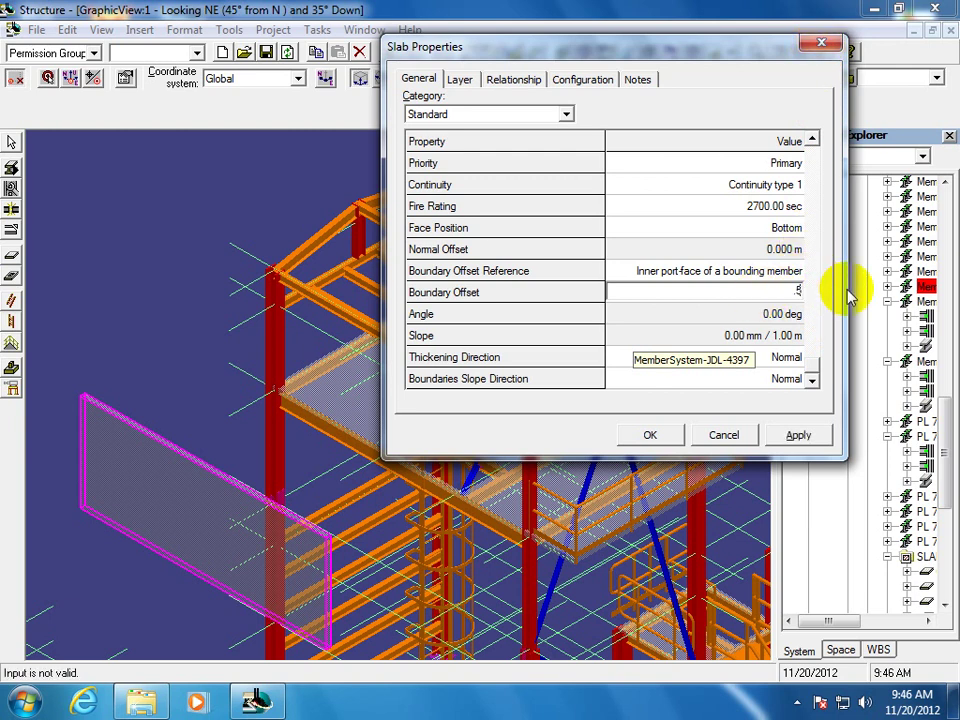
pyautogui.write('5')
pyautogui.click(790, 437)
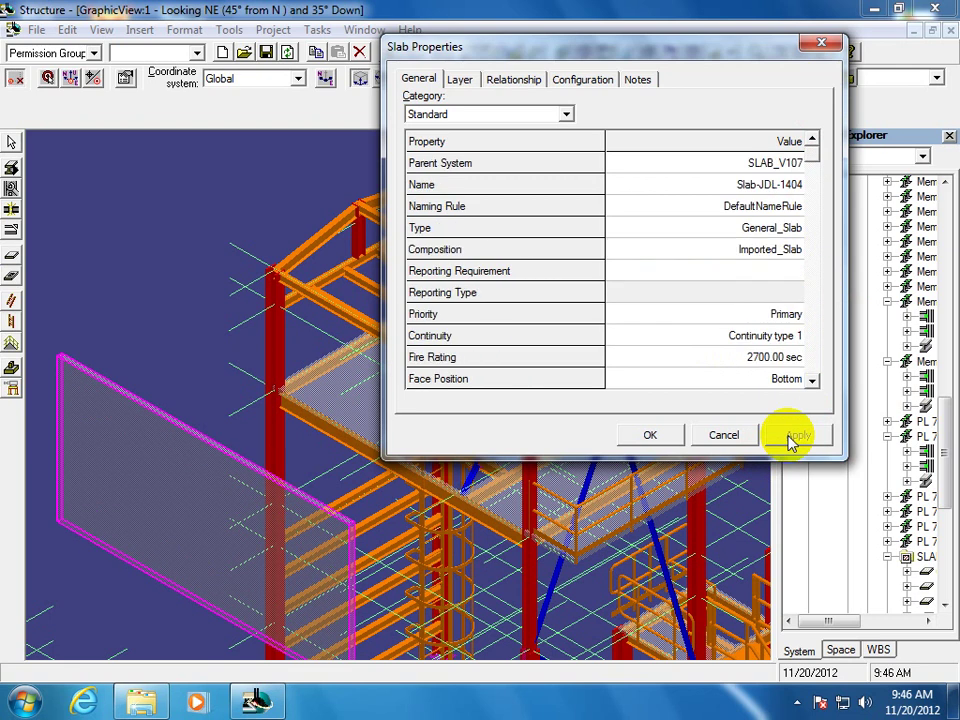
pyautogui.click(657, 438)
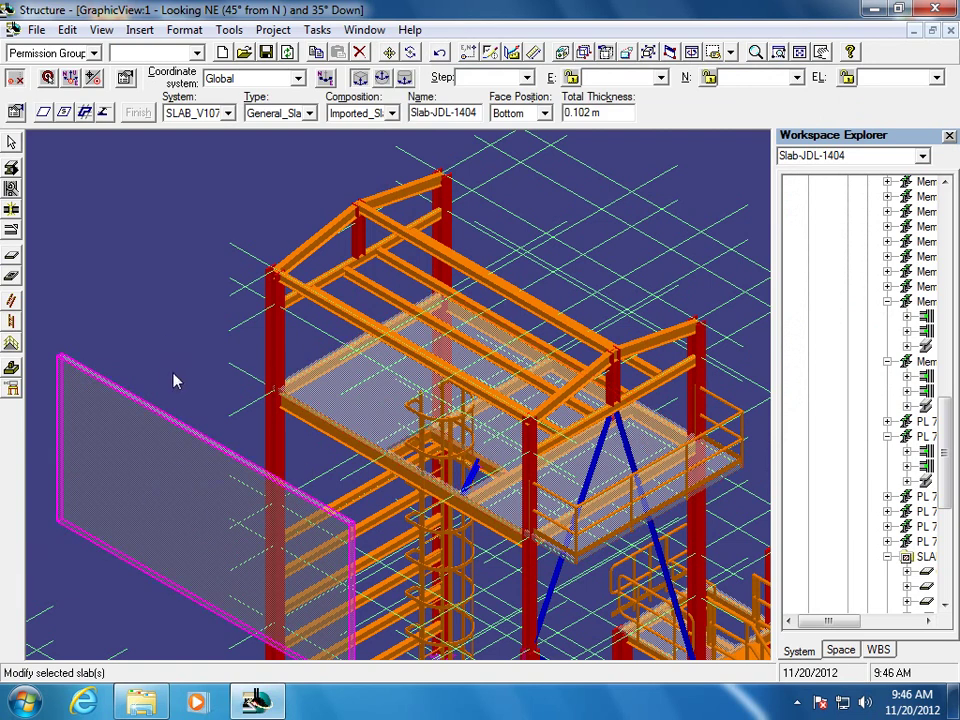
# Delete the vertical slab standing away from the steel frame beside the eave columns
pyautogui.click(106, 305)
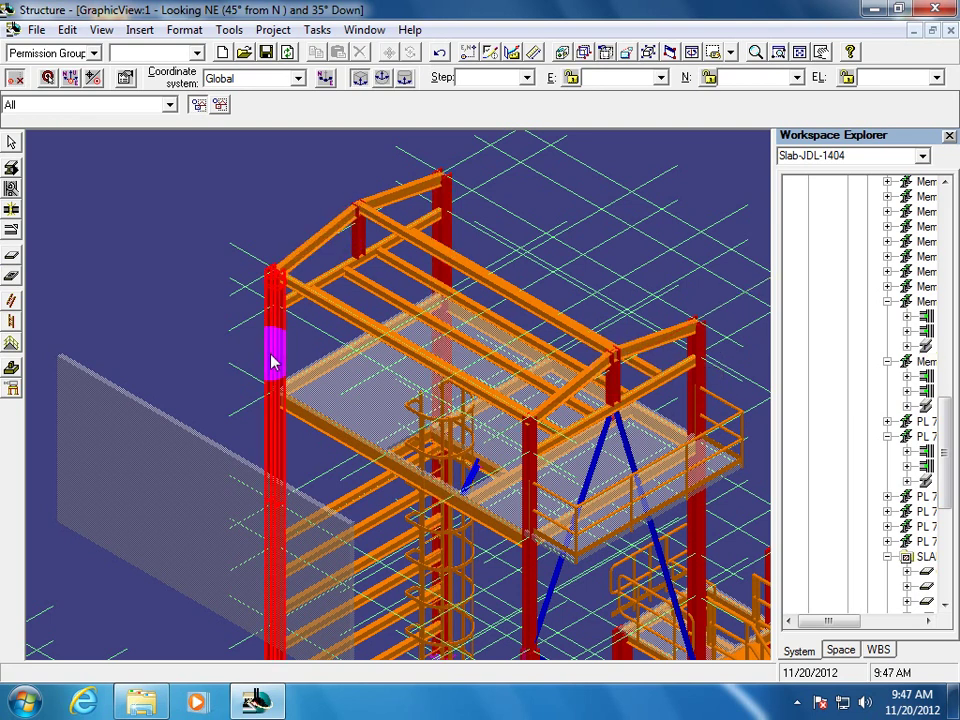
pyautogui.click(390, 413)
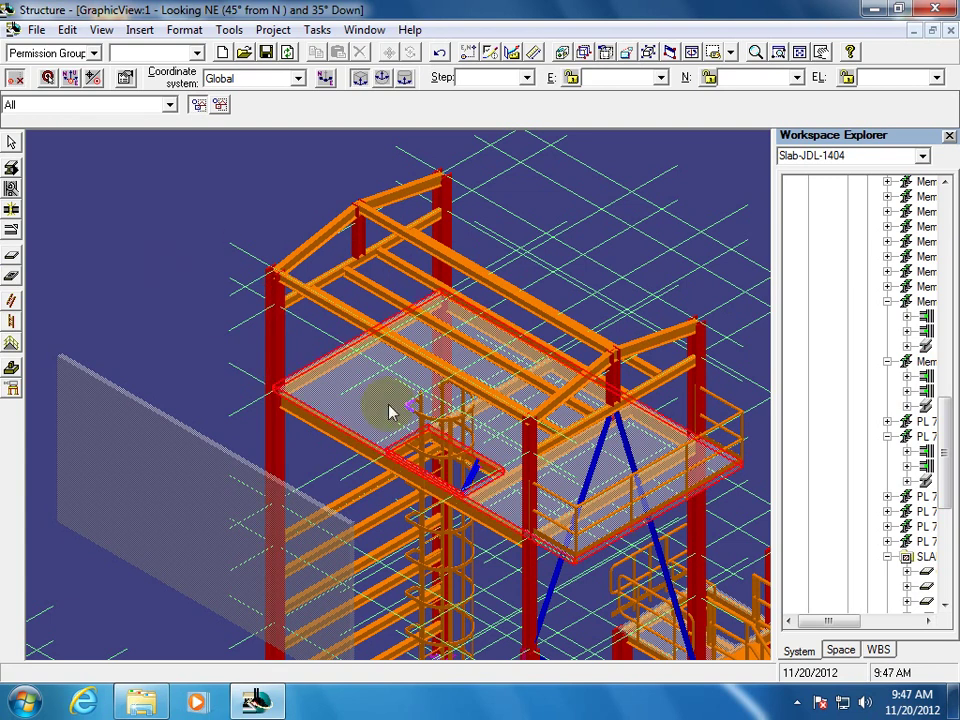
pyautogui.click(362, 210)
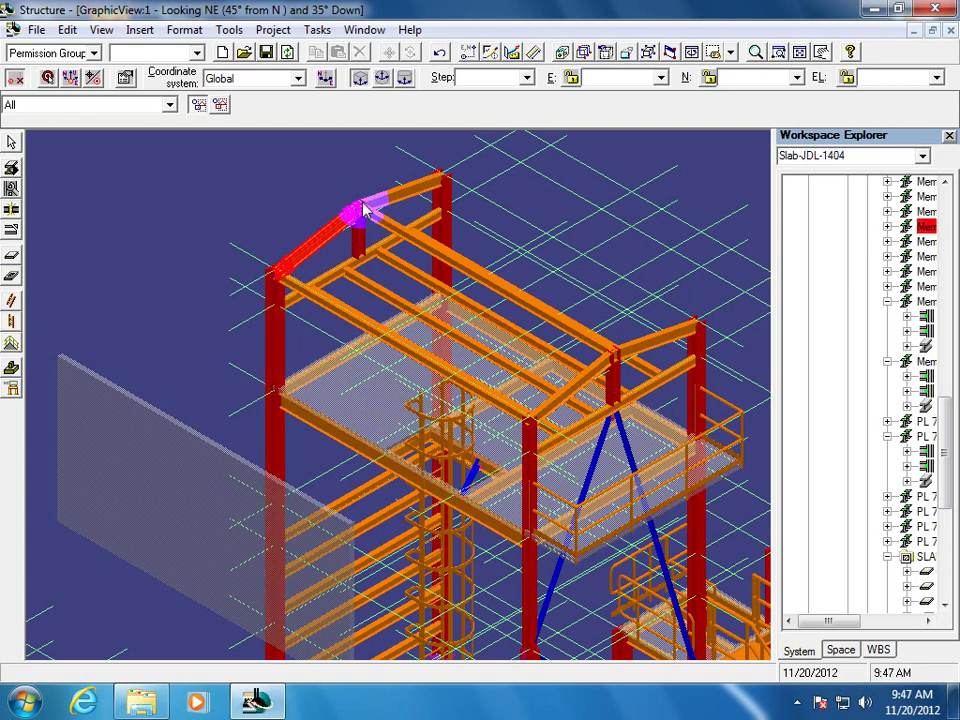
pyautogui.click(238, 311)
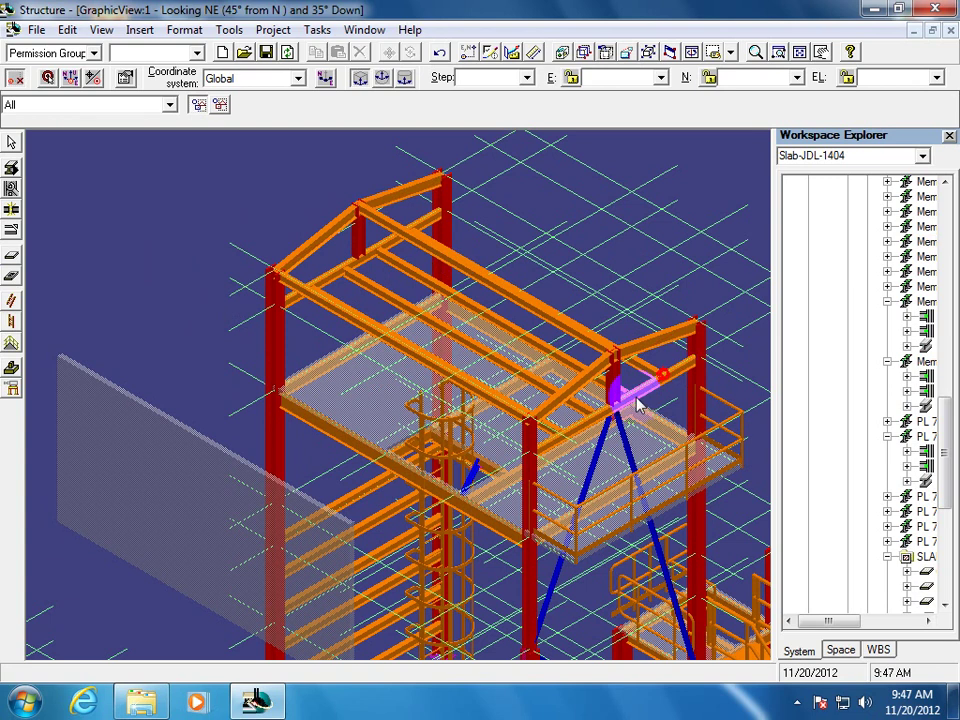
pyautogui.click(167, 444)
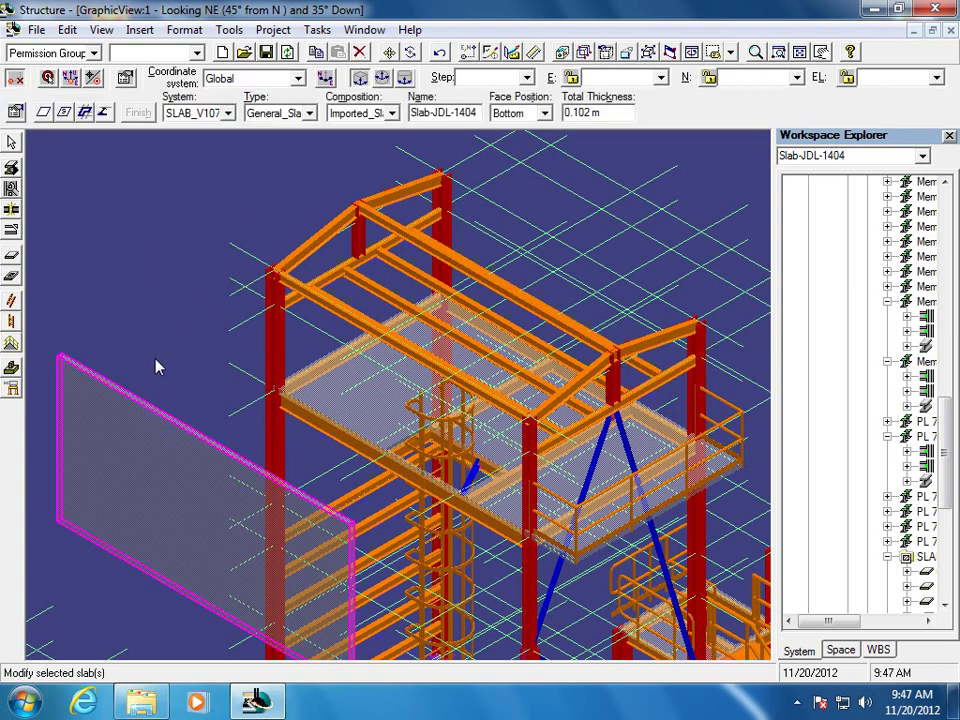
pyautogui.press('Delete')
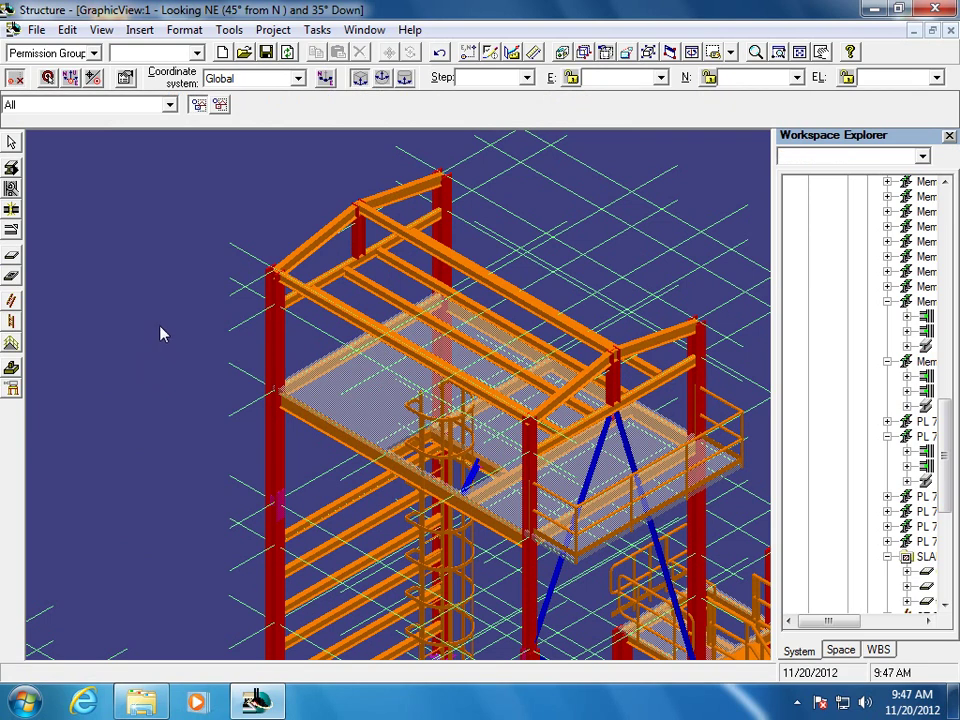
# Delete the stair at the low platform and the caged ladder from the gabled steel structure
pyautogui.click(777, 52)
pyautogui.click(210, 382)
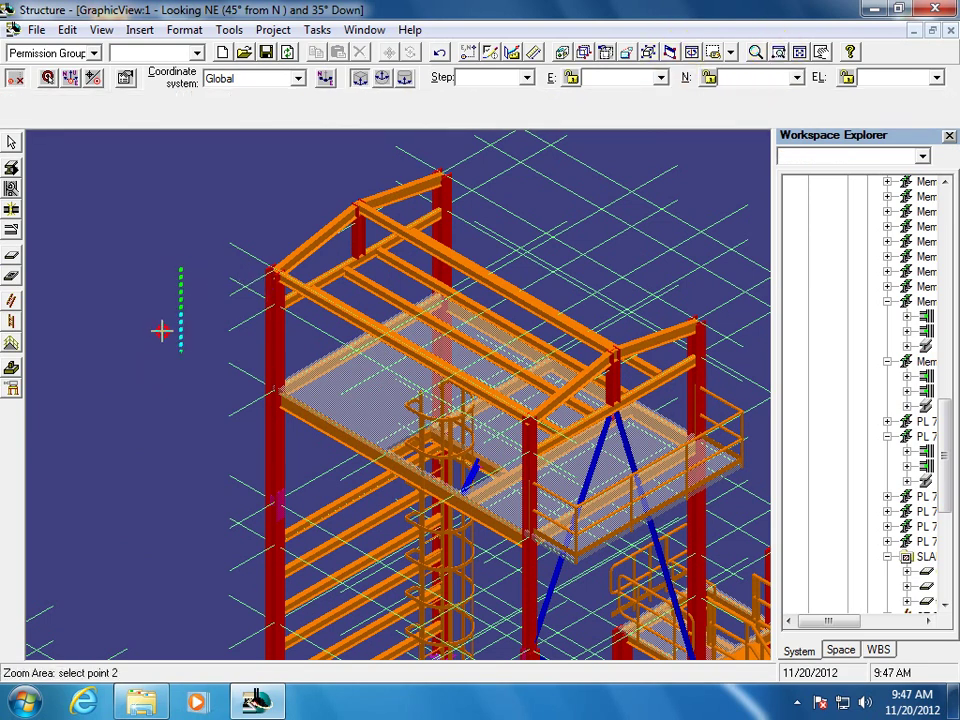
pyautogui.click(161, 330)
pyautogui.click(800, 52)
pyautogui.click(777, 52)
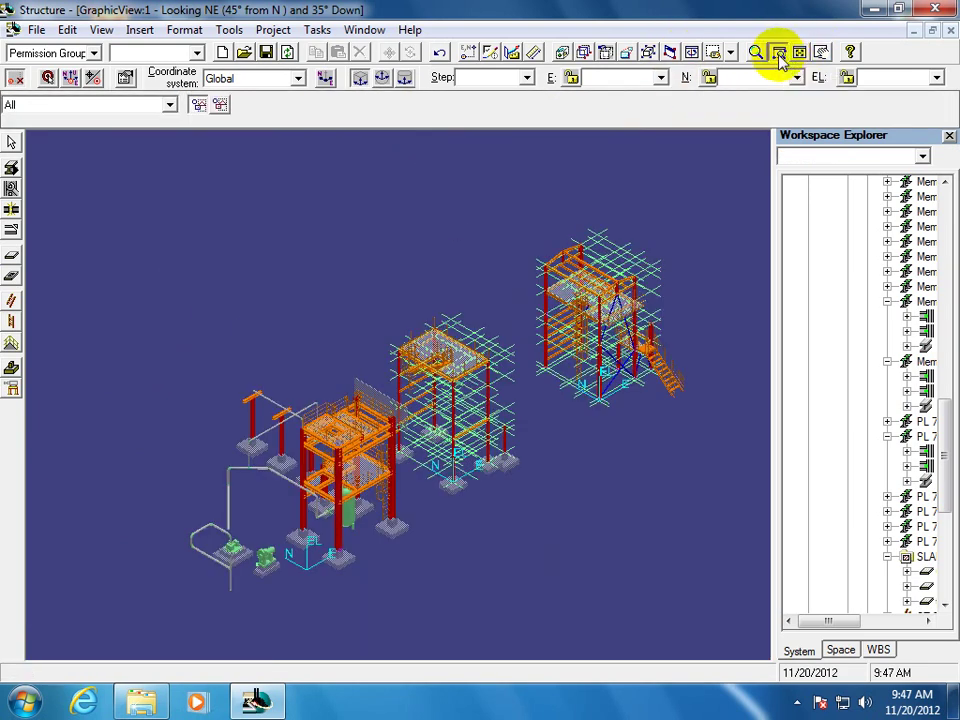
pyautogui.click(510, 236)
pyautogui.click(713, 414)
pyautogui.press('Escape')
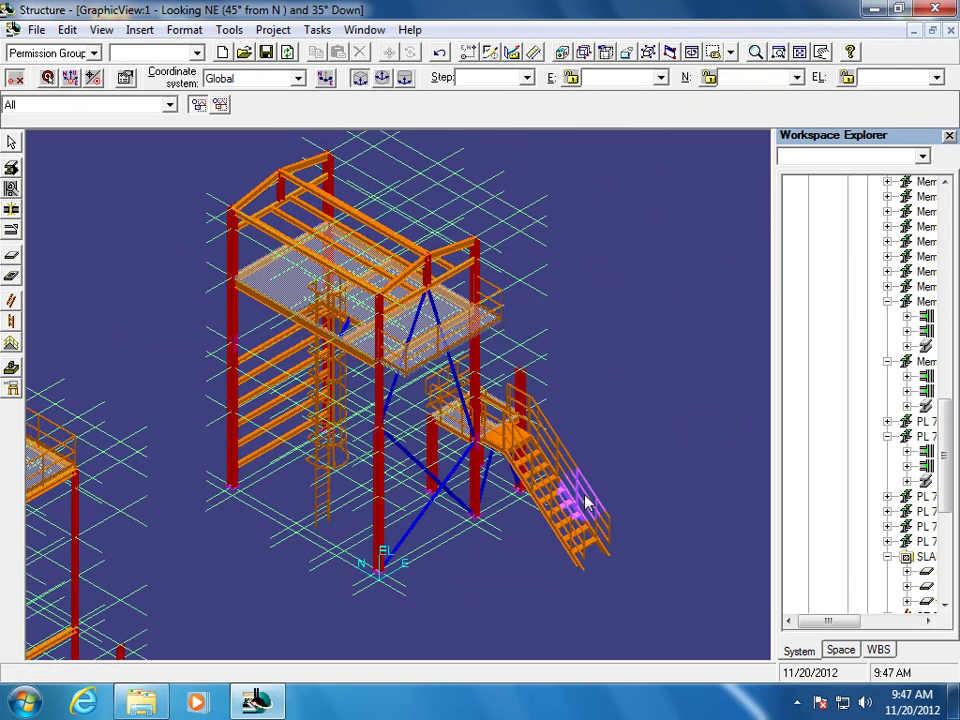
pyautogui.click(560, 506)
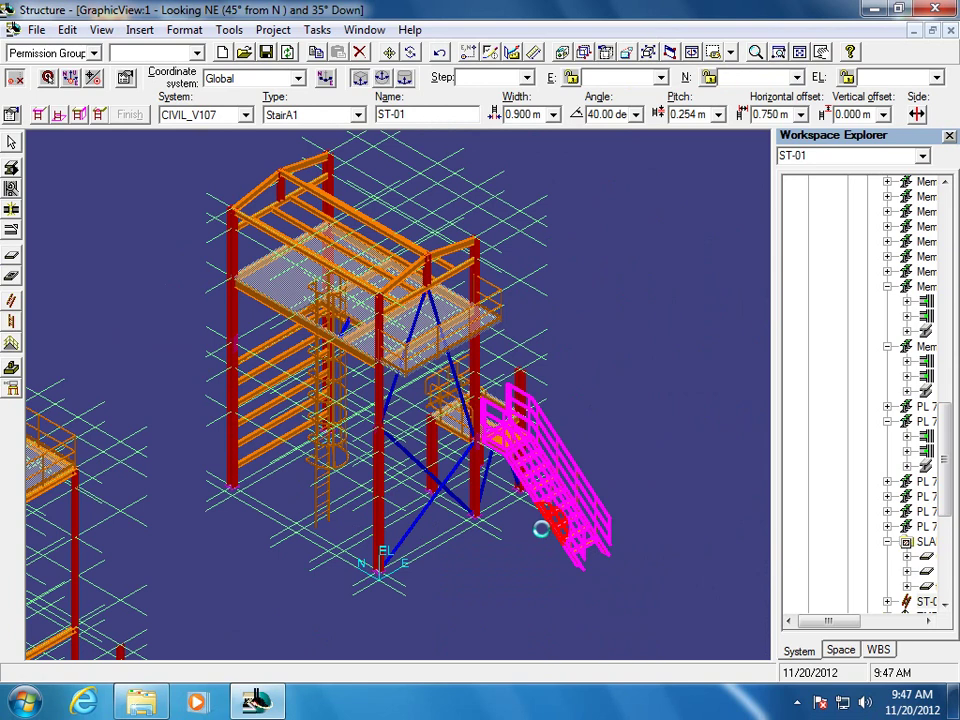
pyautogui.press('Delete')
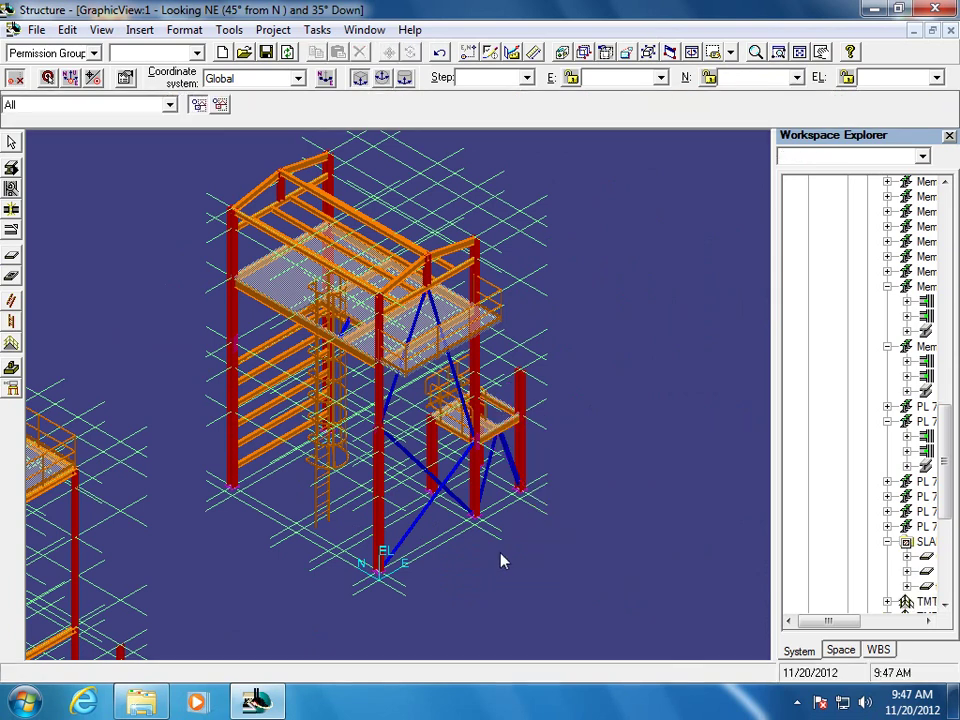
pyautogui.click(314, 478)
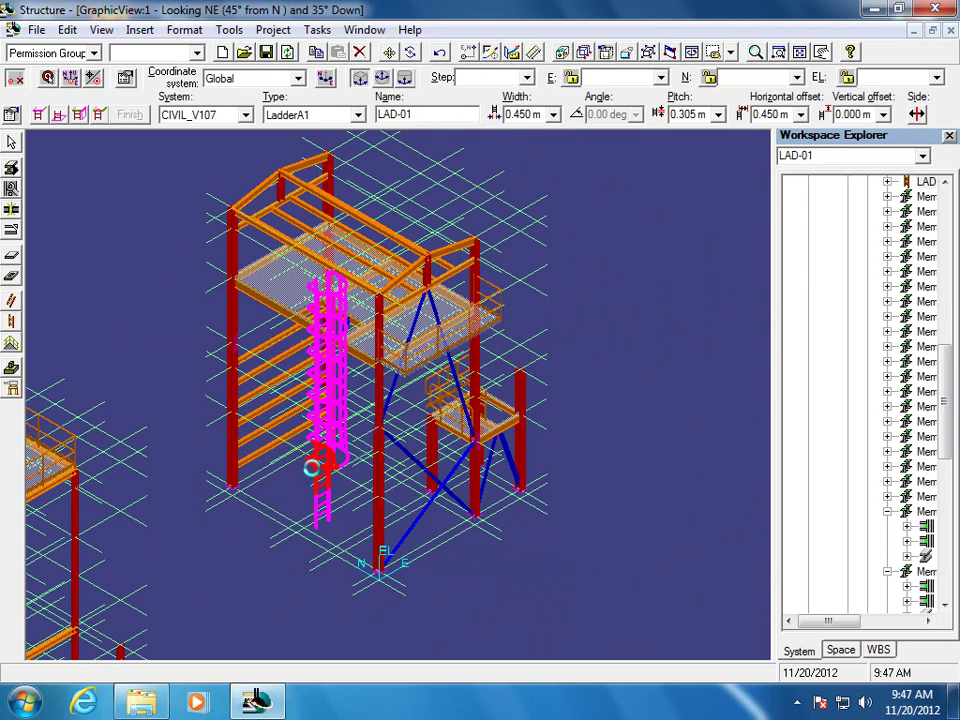
pyautogui.press('Delete')
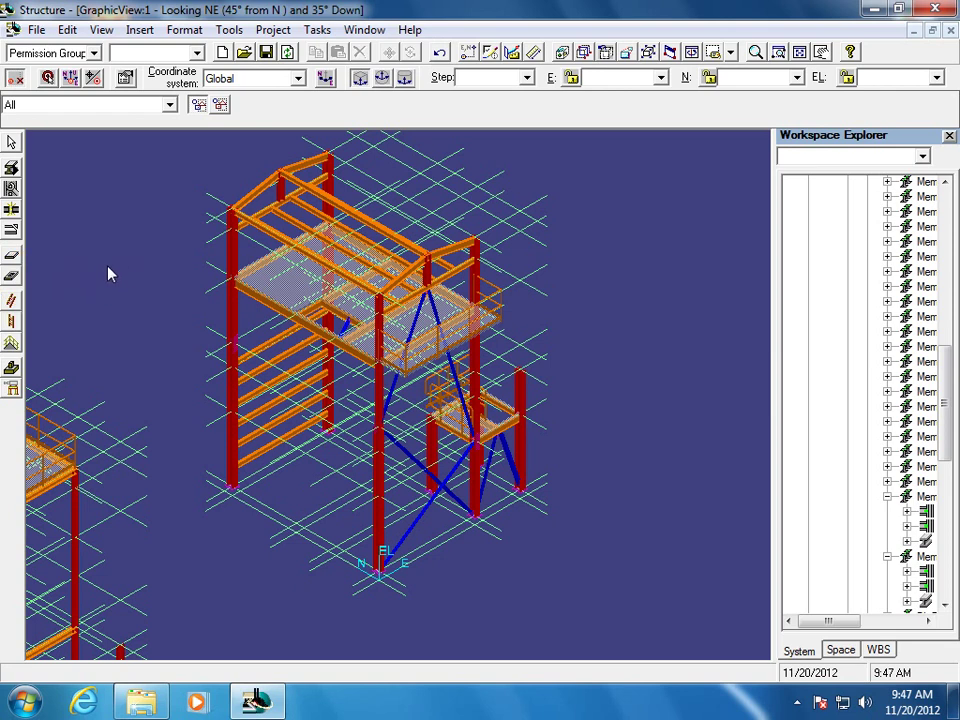
# Start placing a stair, preview the StairA1 and StairA2 types, and choose StairA1 from Stair TypeA
pyautogui.click(12, 303)
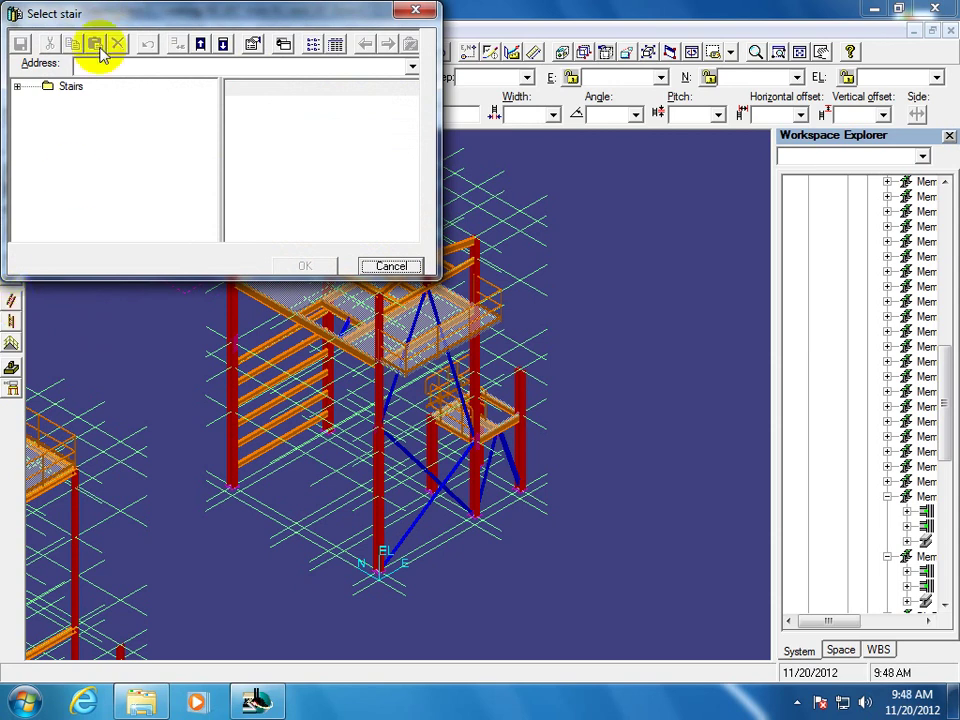
pyautogui.click(16, 86)
pyautogui.click(111, 101)
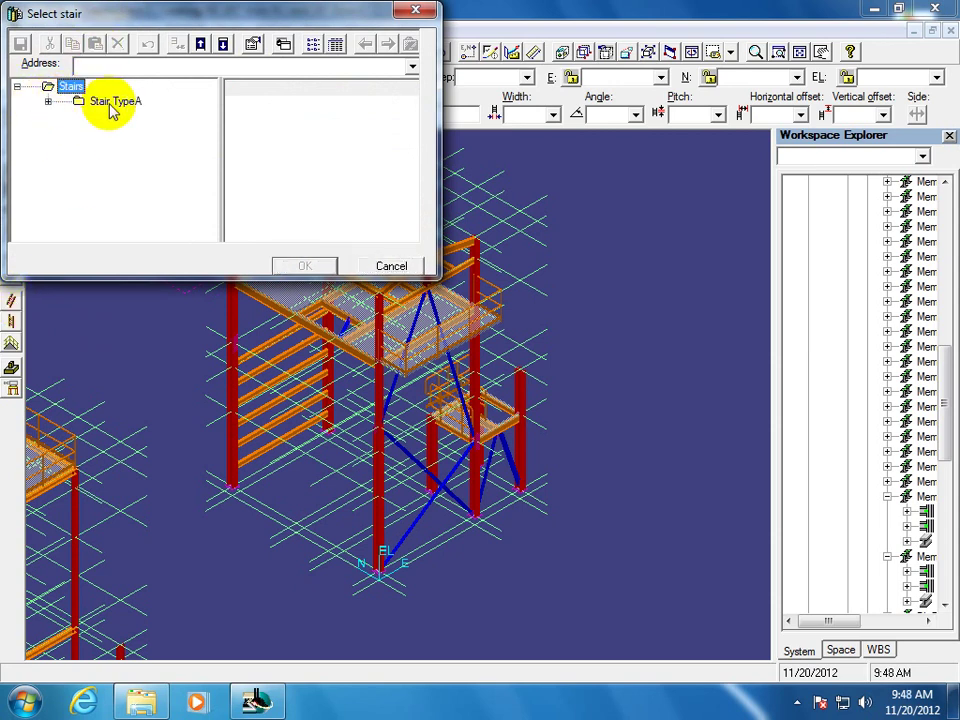
pyautogui.click(258, 105)
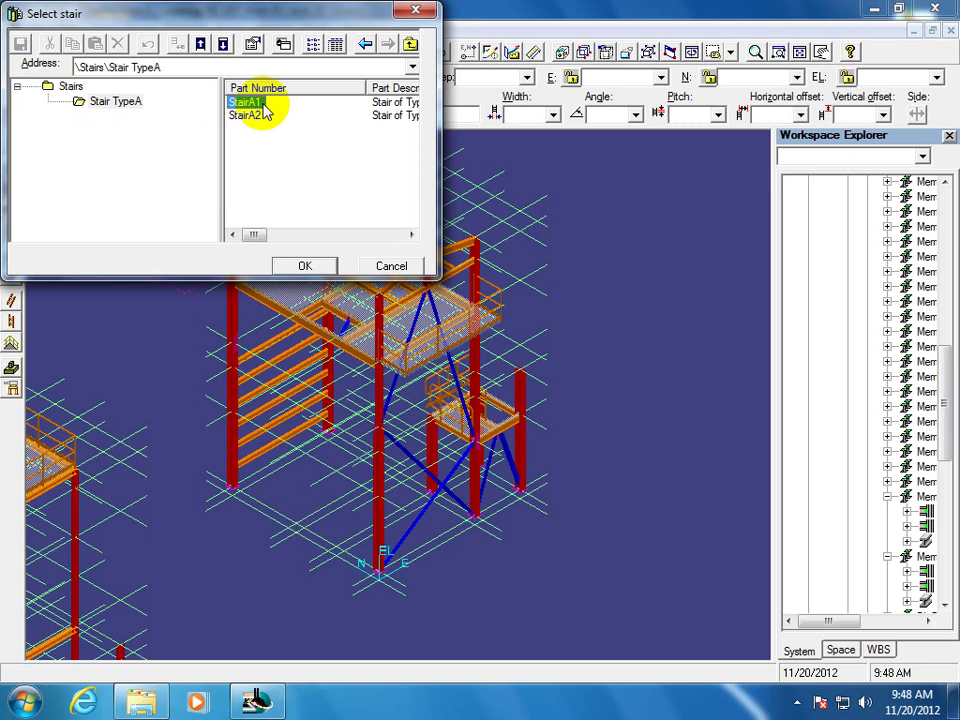
pyautogui.click(284, 45)
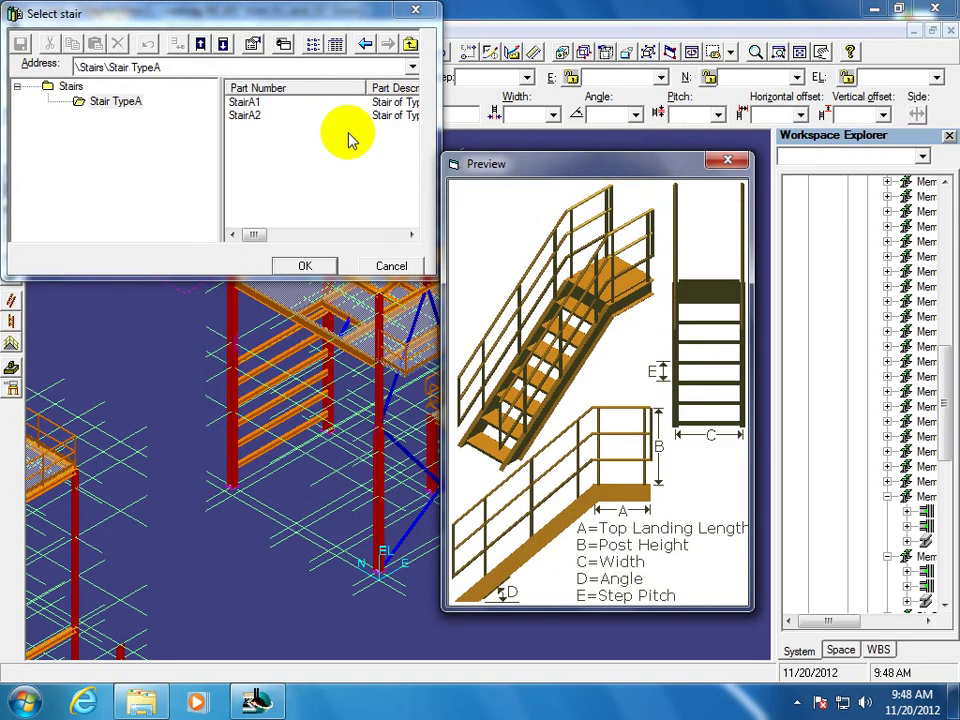
pyautogui.click(729, 160)
pyautogui.click(250, 115)
pyautogui.click(283, 45)
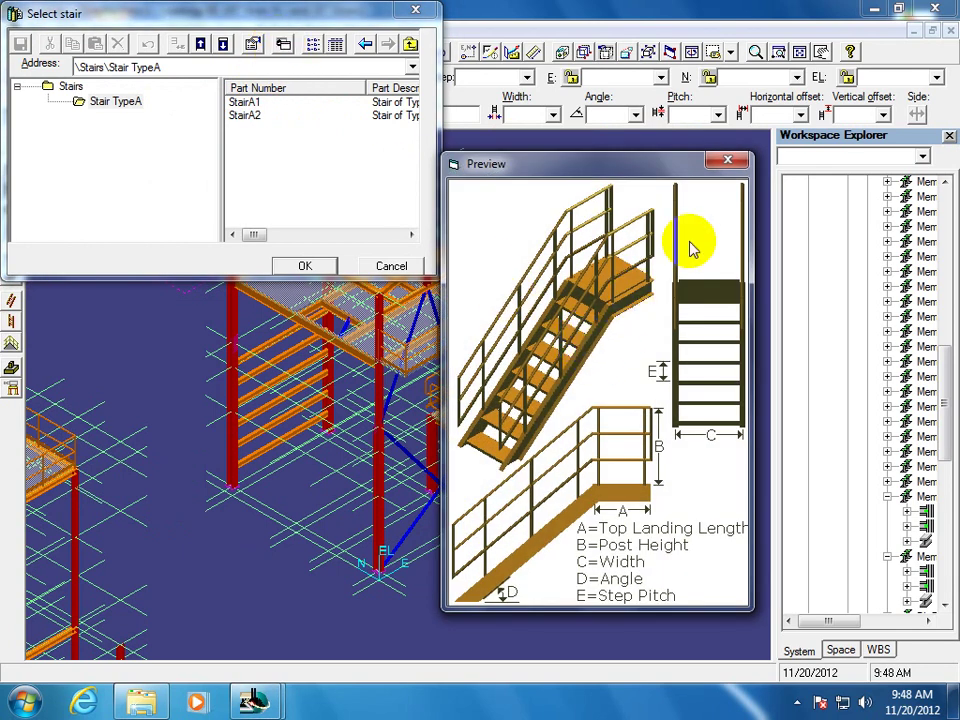
pyautogui.click(729, 161)
pyautogui.click(245, 103)
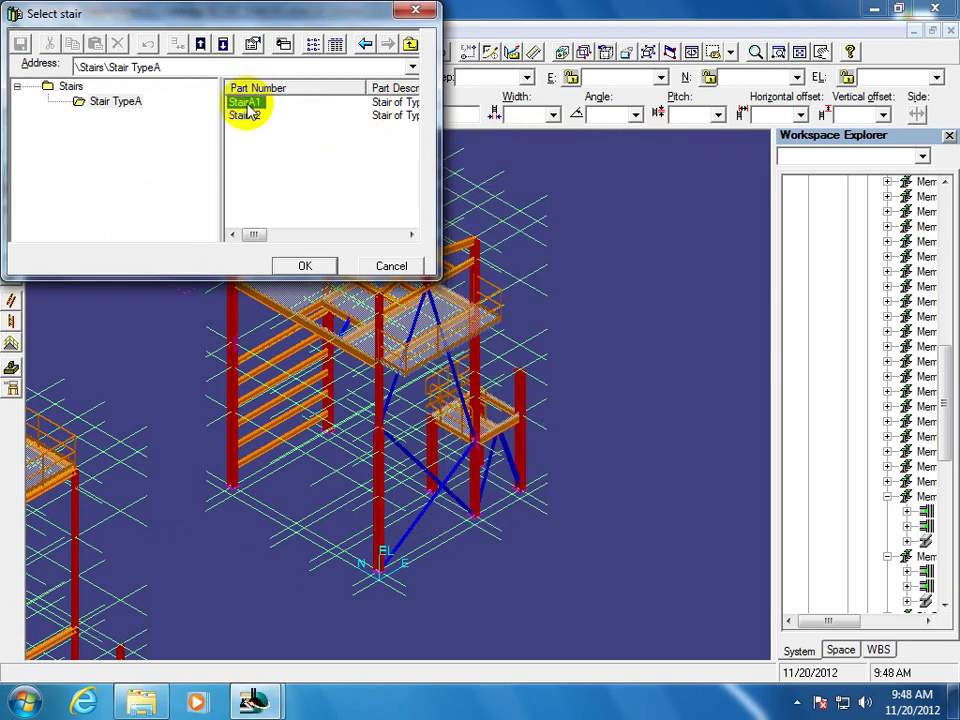
pyautogui.click(303, 263)
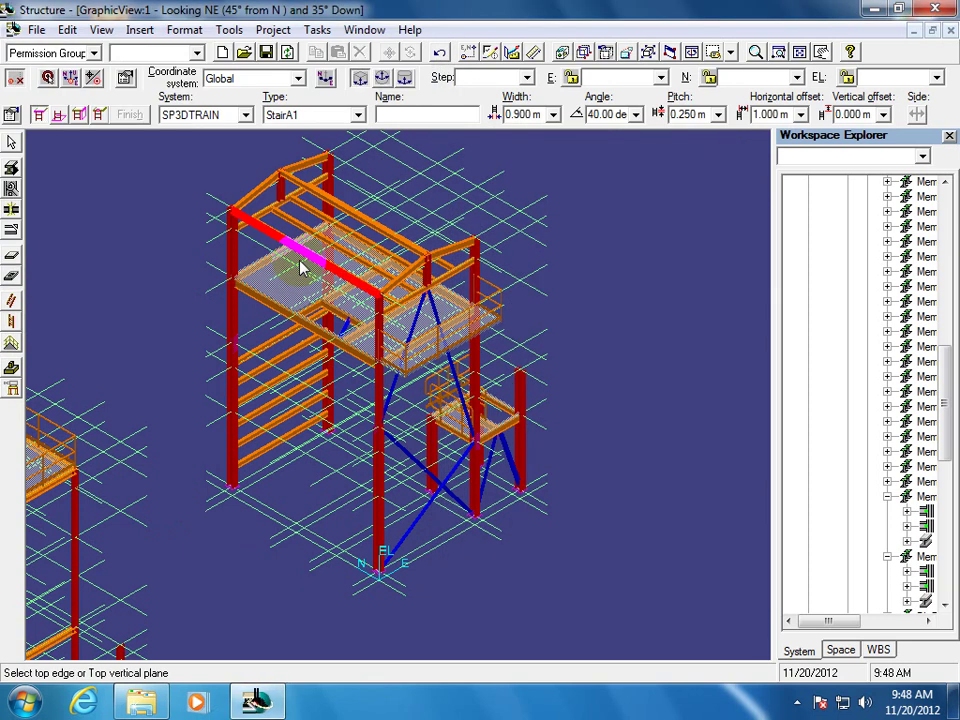
# Assign the new stair to the CIVIL_V107 system under A10, 1020, CVL-Structure
pyautogui.click(242, 112)
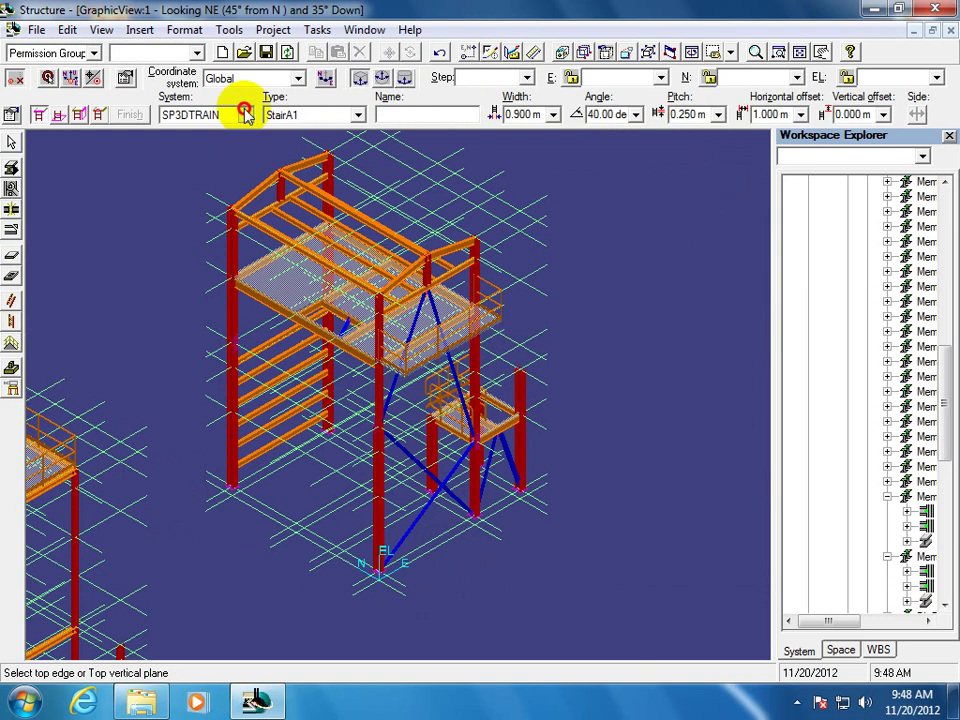
pyautogui.click(208, 156)
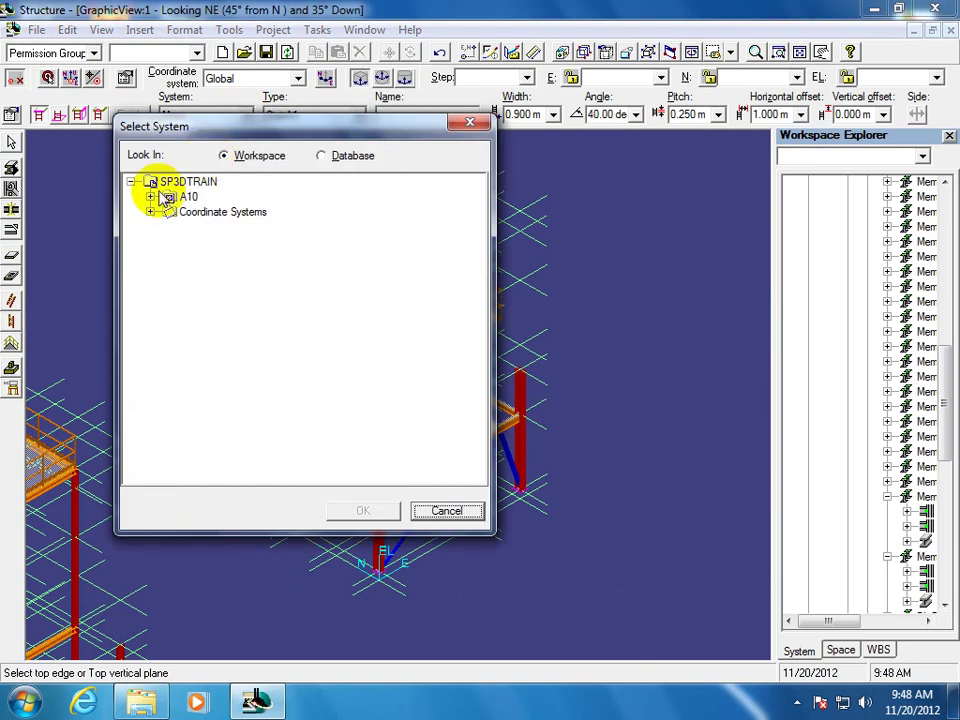
pyautogui.click(151, 197)
pyautogui.click(170, 212)
pyautogui.click(190, 241)
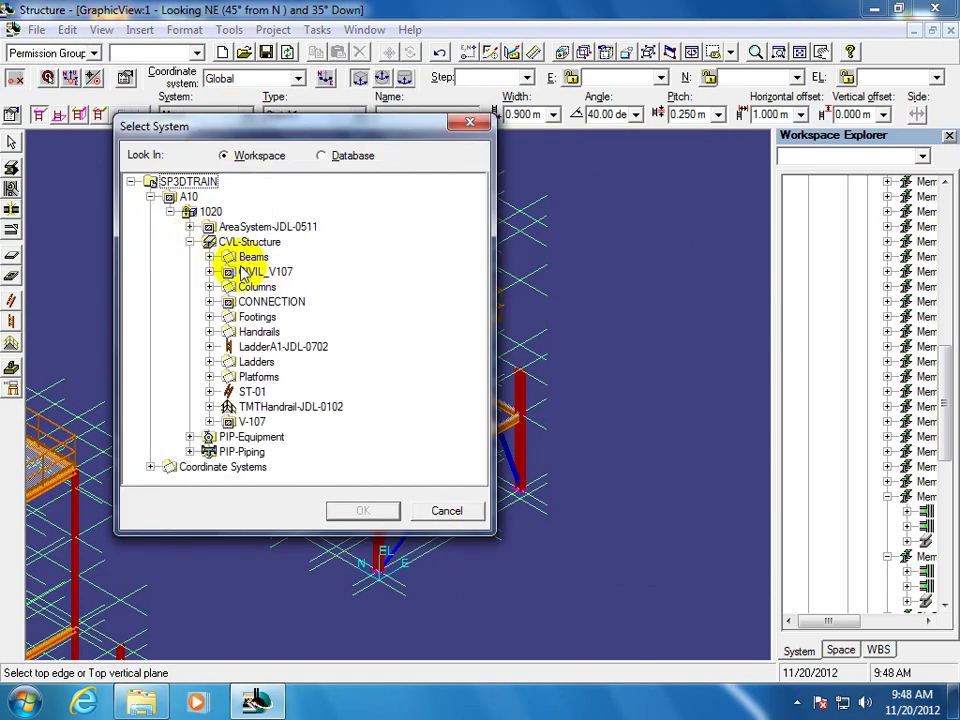
pyautogui.click(264, 272)
pyautogui.click(209, 272)
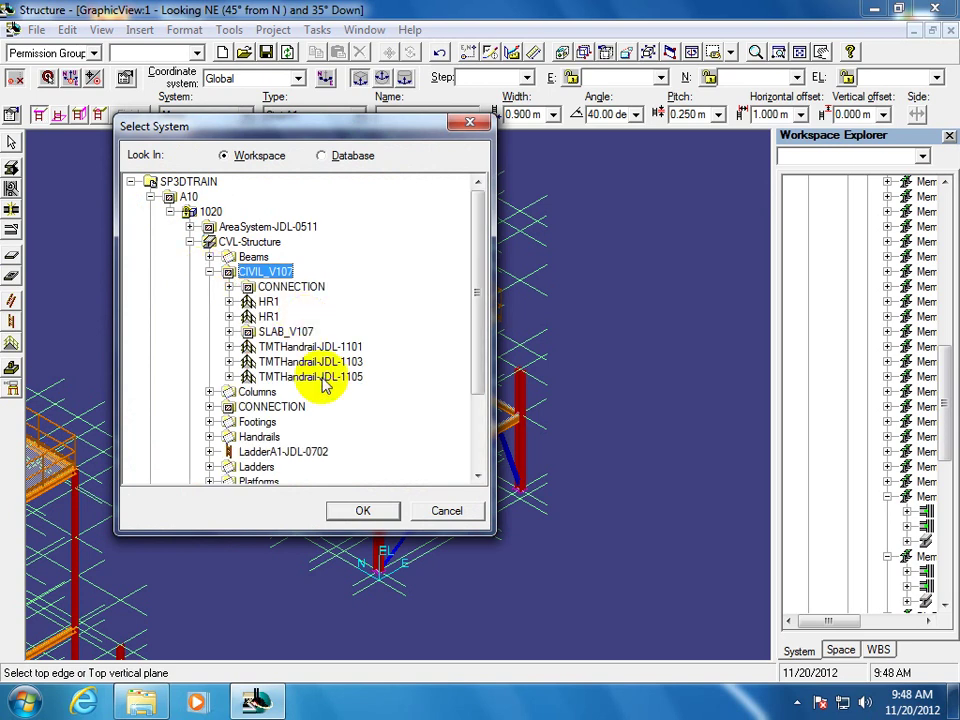
pyautogui.click(357, 511)
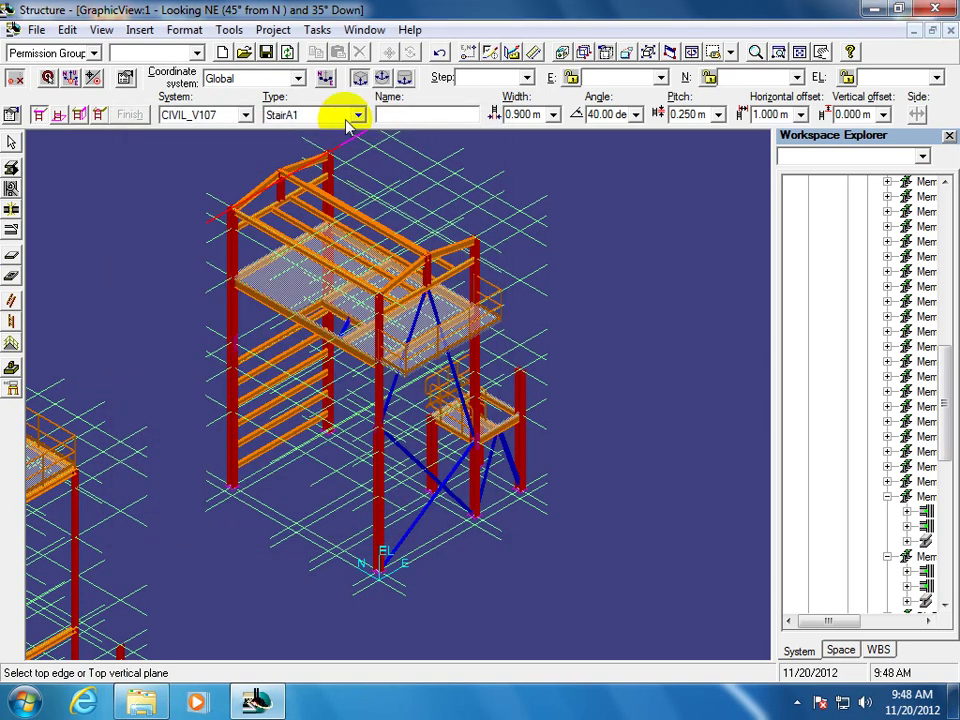
# Keep StairA1 as the stair type and name the new stair ST_01
pyautogui.click(357, 116)
pyautogui.click(306, 132)
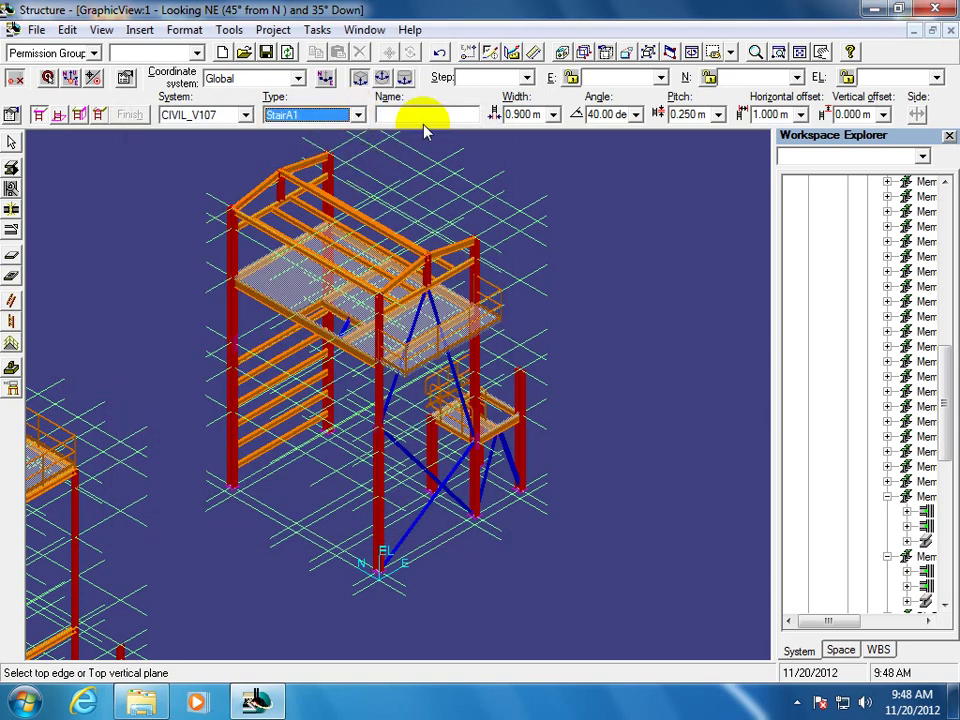
pyautogui.click(420, 116)
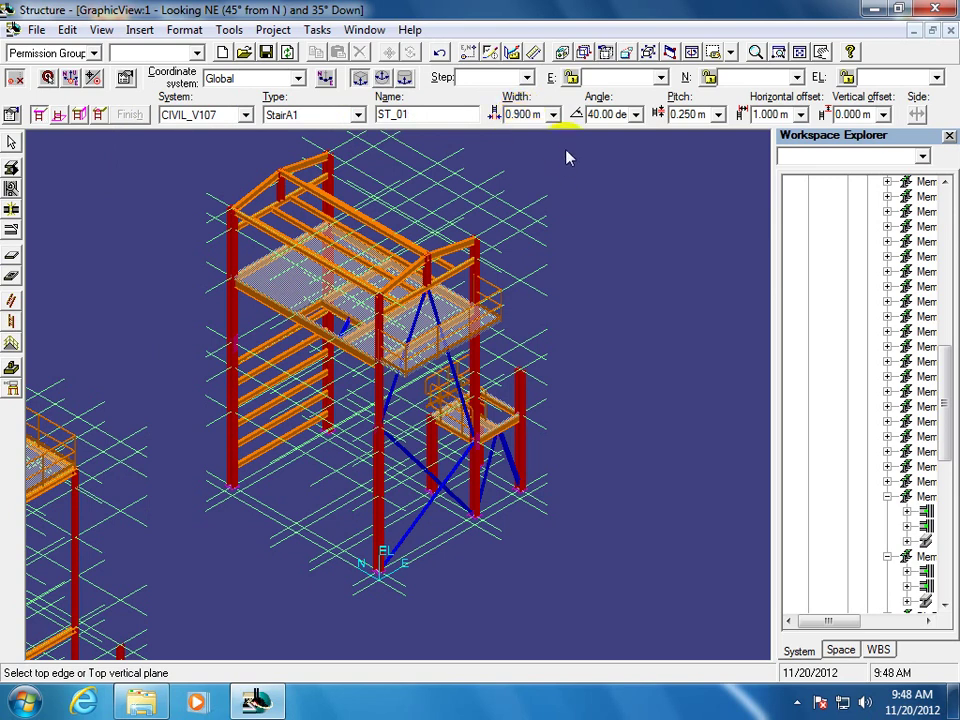
# Set the new stair's step pitch to 0.2 m
pyautogui.click(555, 116)
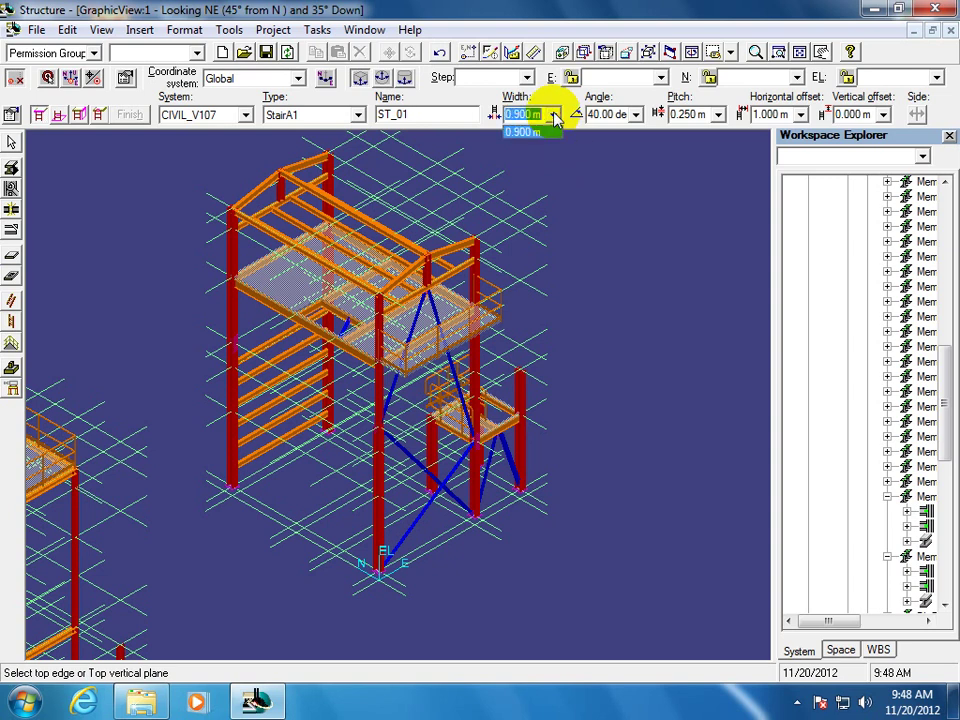
pyautogui.click(555, 116)
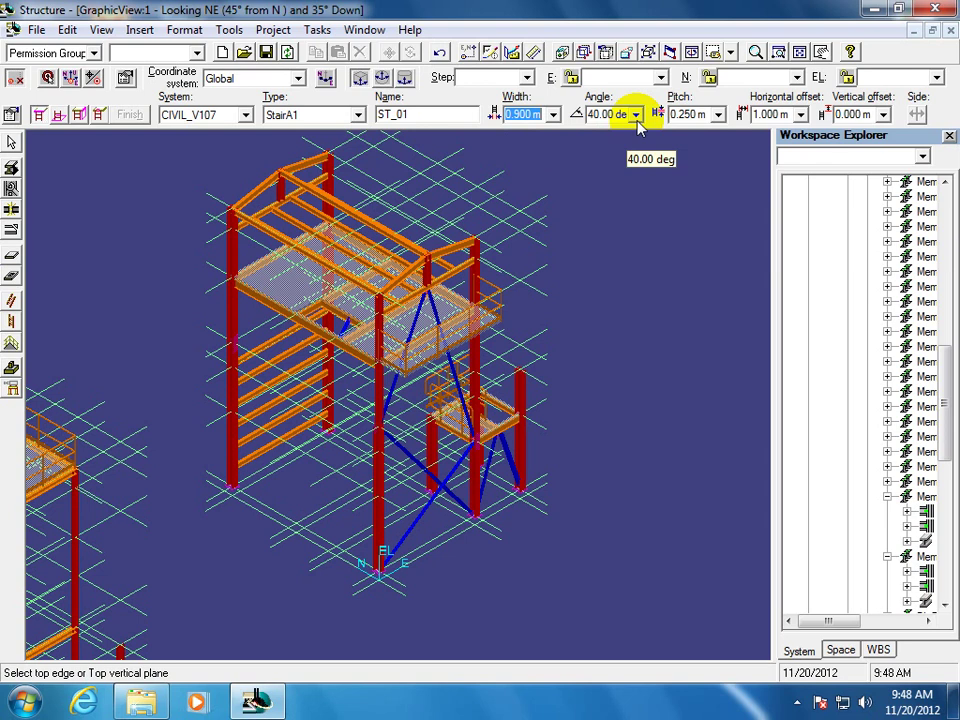
pyautogui.click(706, 115)
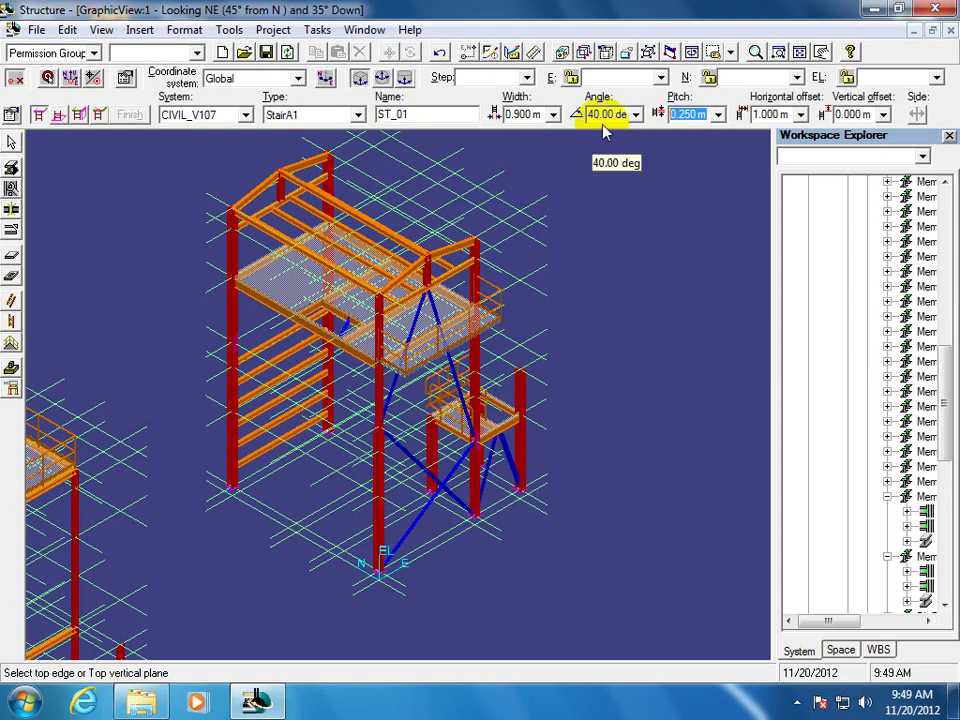
pyautogui.press('BackSpace')
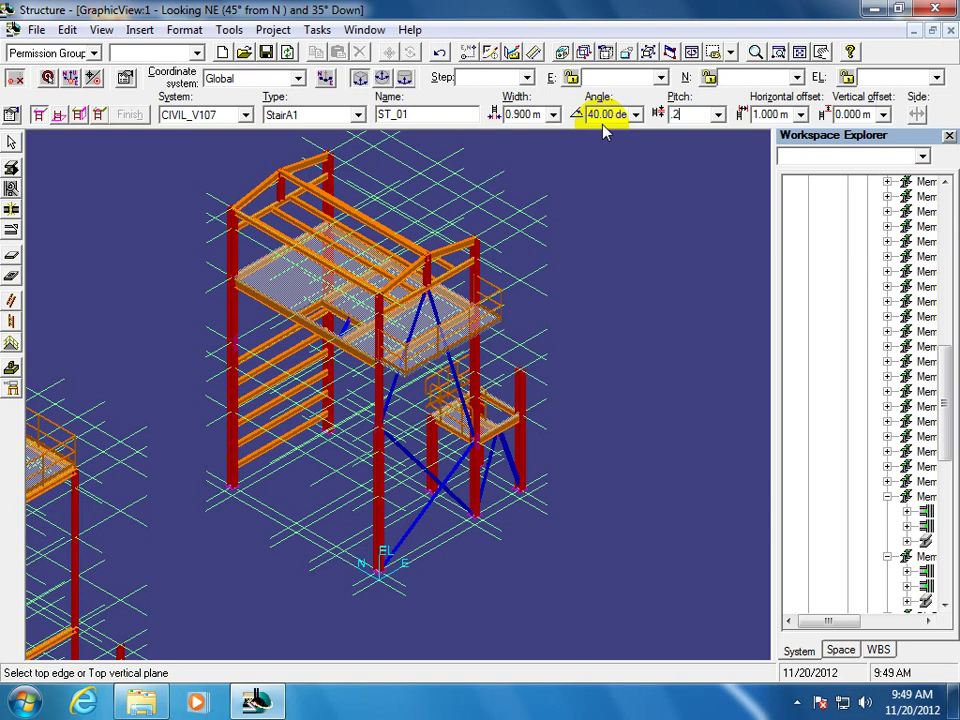
pyautogui.write('2')
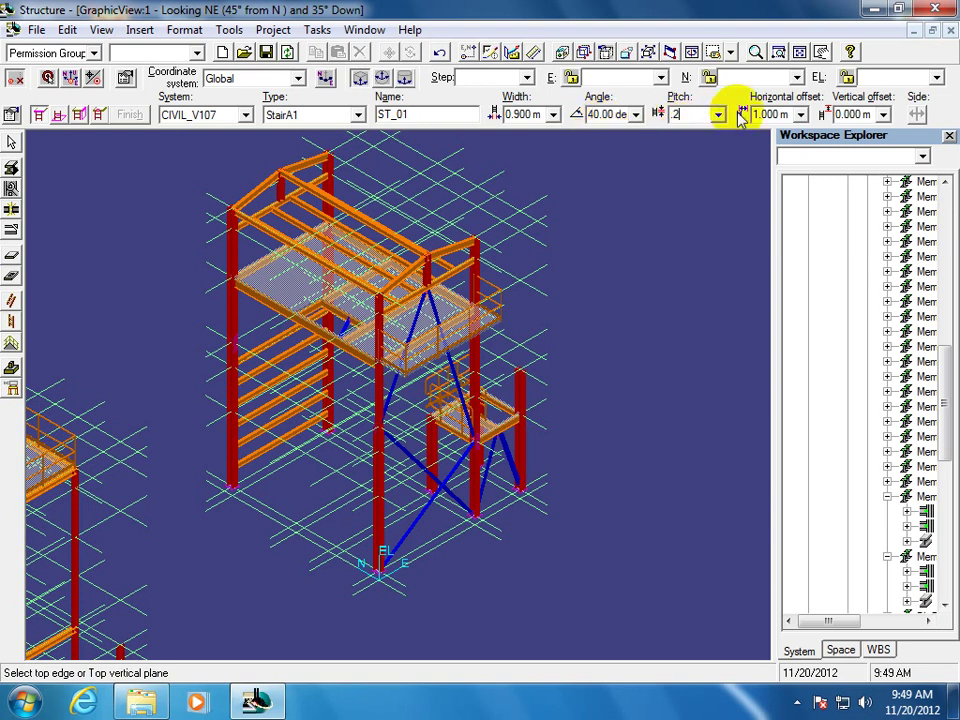
pyautogui.press('Return')
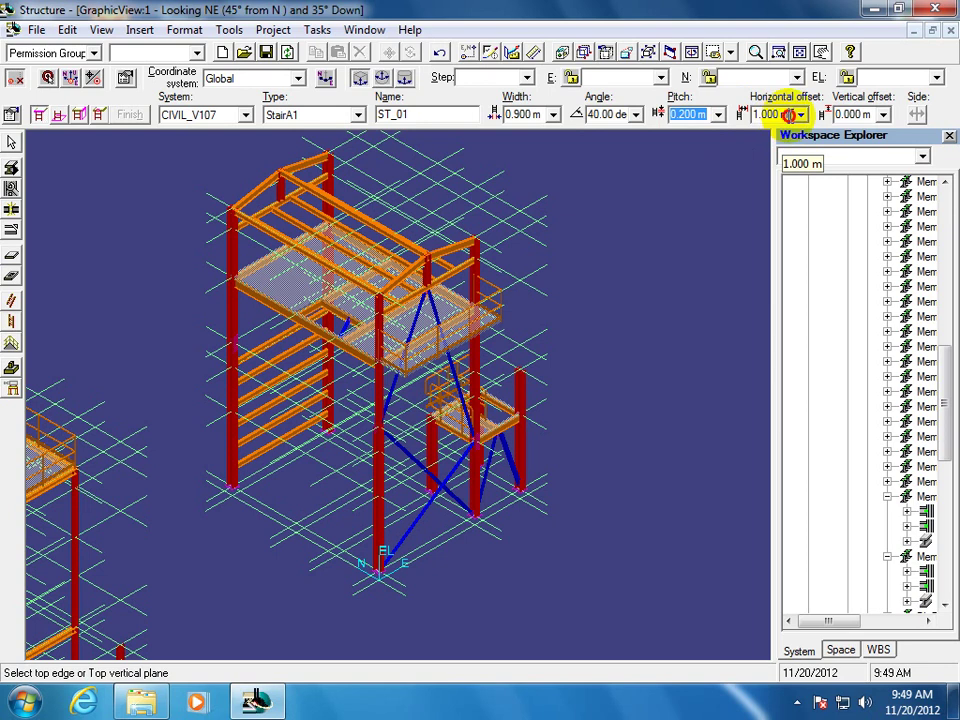
# Set the new stair's horizontal and vertical offsets to 0 m
pyautogui.click(789, 116)
pyautogui.click(717, 119)
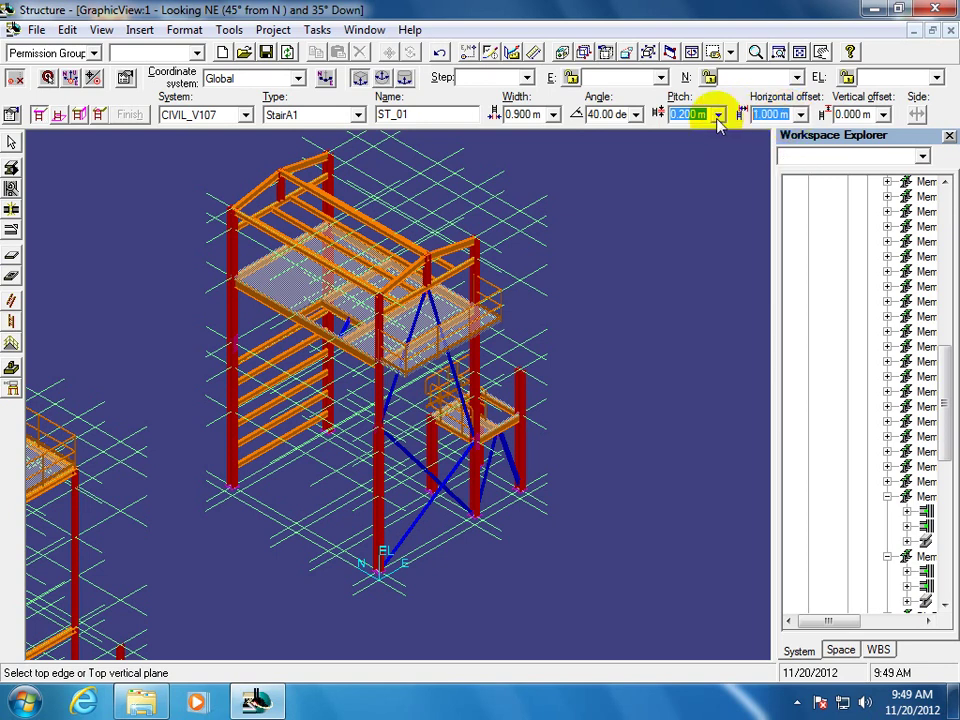
pyautogui.write('0')
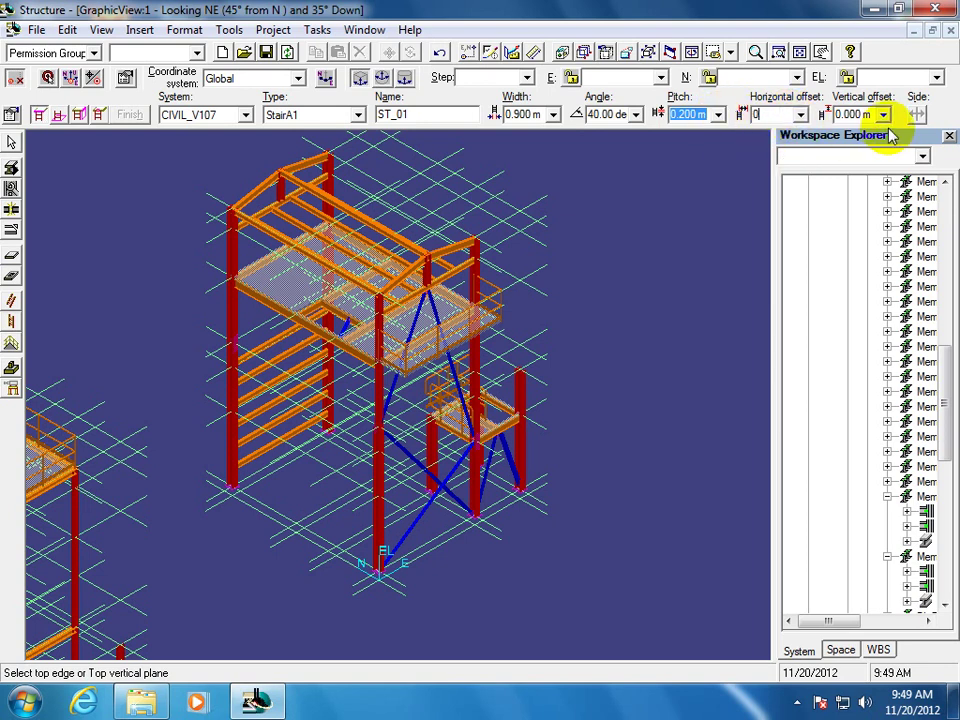
pyautogui.moveTo(871, 115); pyautogui.dragTo(805, 124)
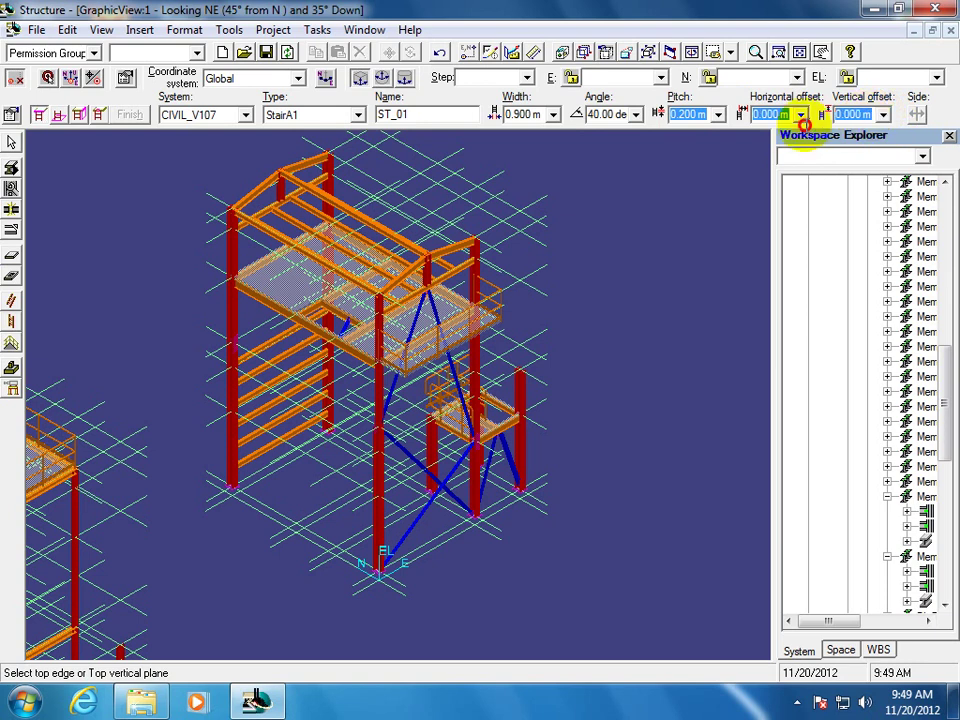
pyautogui.write('0')
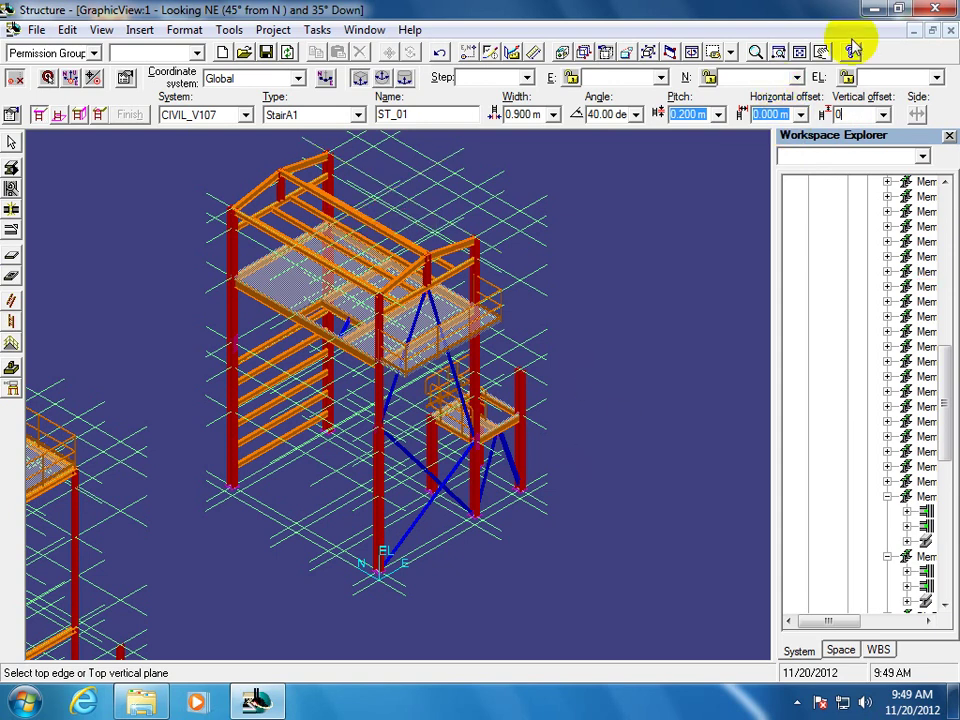
# Pick the grid line along the low platform's outer edge as the stair's top edge and TRN_STR_10's El 0.000 plane as its bottom
pyautogui.click(533, 415)
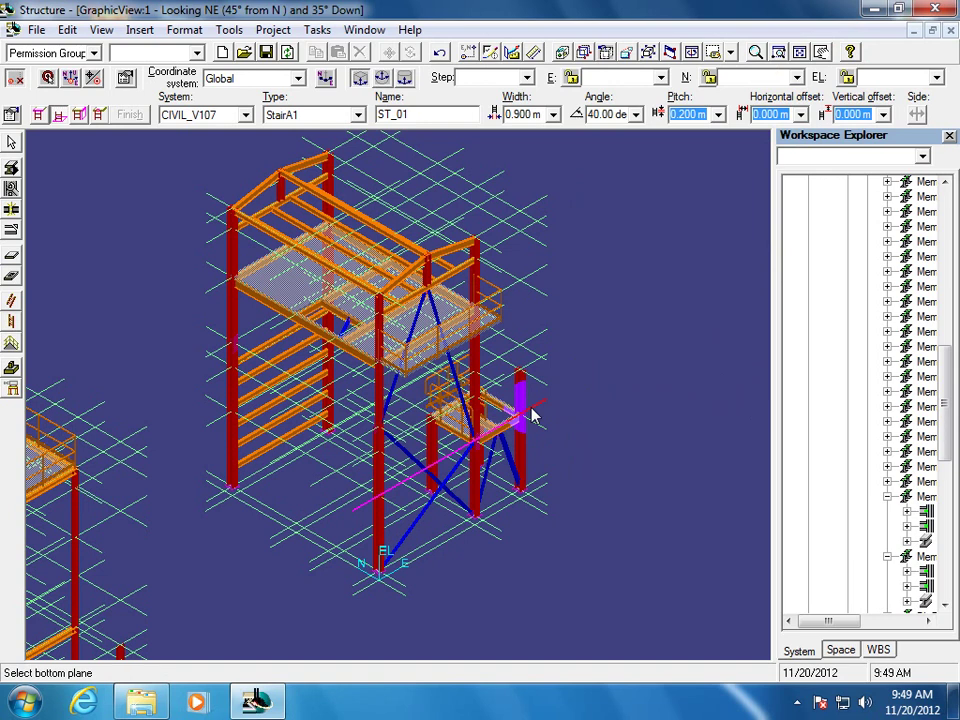
pyautogui.click(778, 51)
pyautogui.click(428, 548)
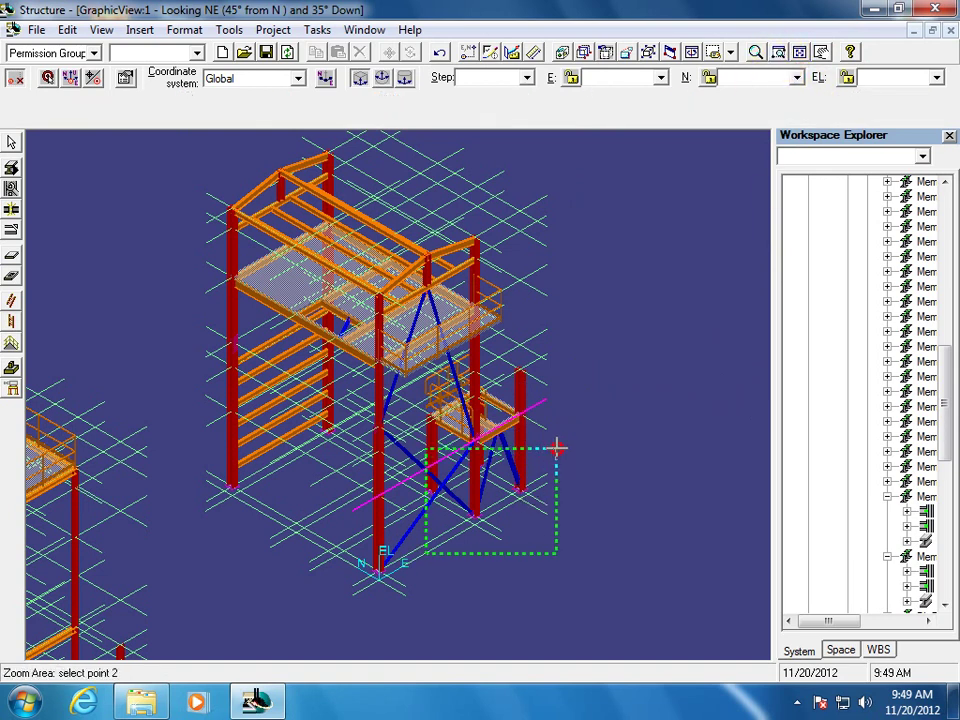
pyautogui.click(557, 446)
pyautogui.press('Escape')
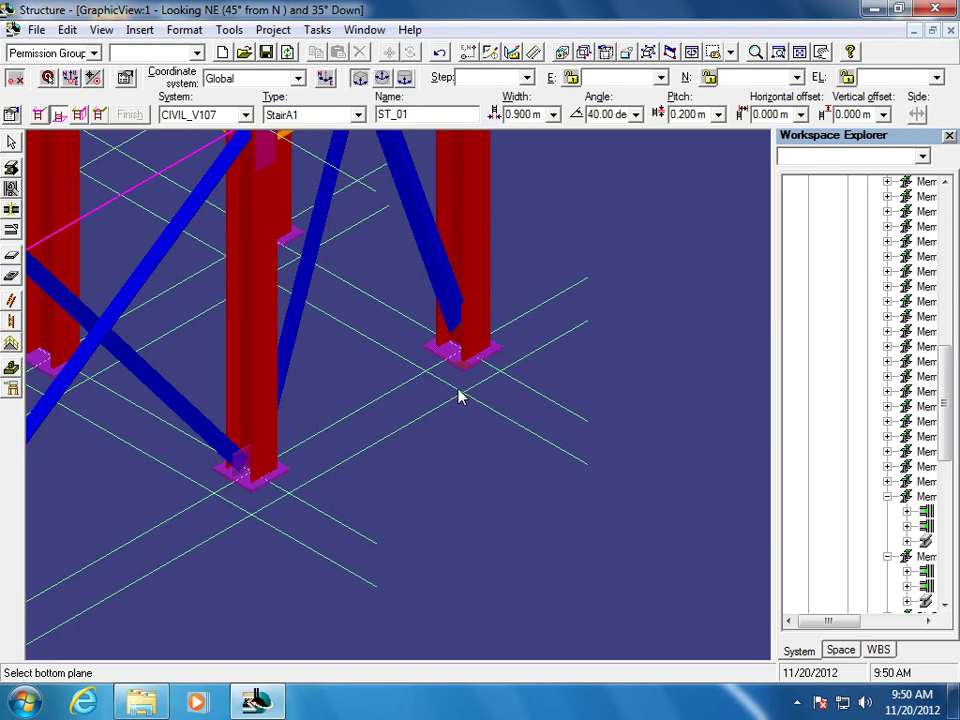
pyautogui.moveTo(943, 354); pyautogui.dragTo(952, 542)
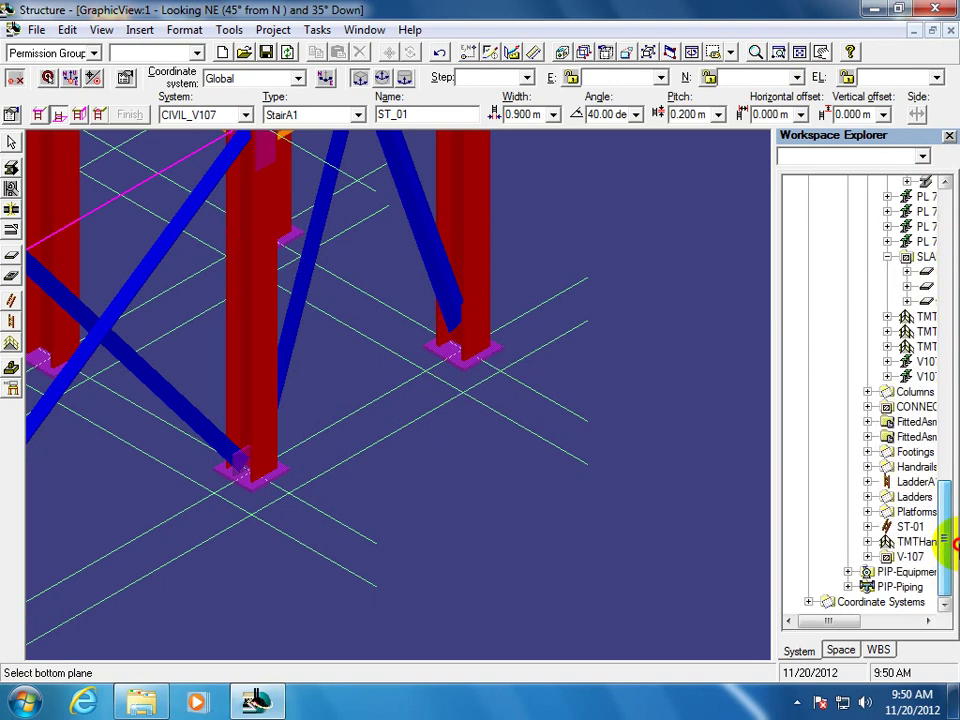
pyautogui.click(808, 601)
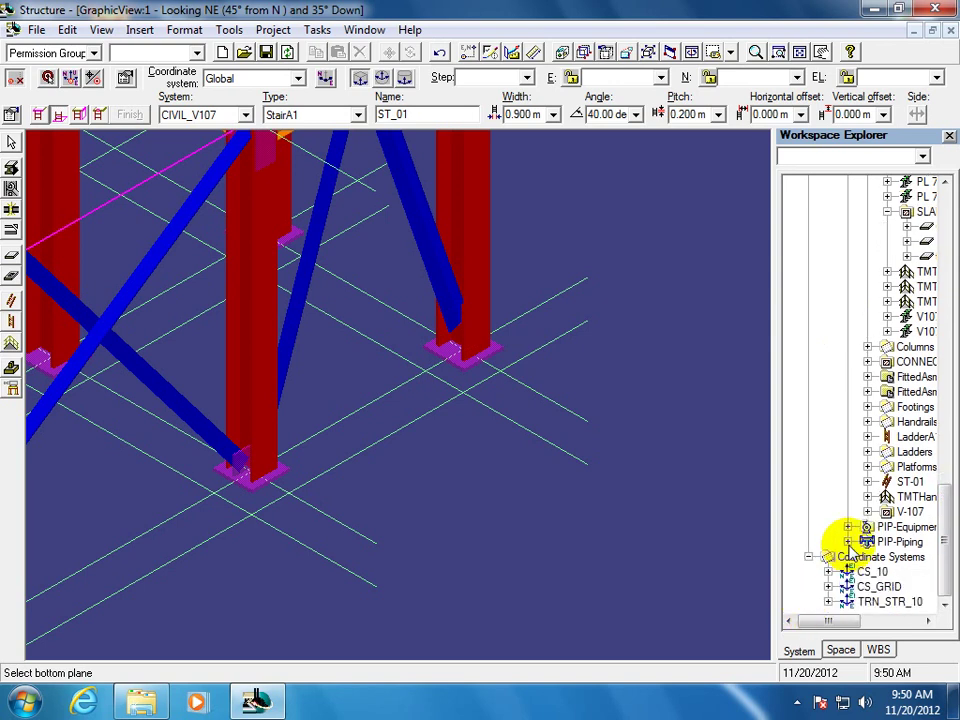
pyautogui.click(828, 601)
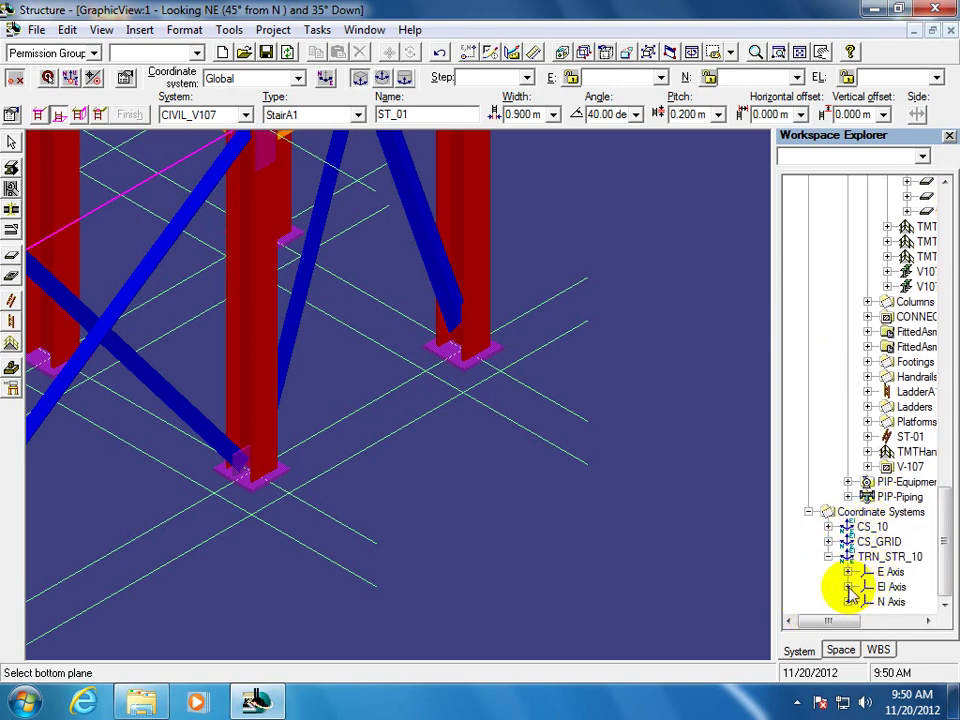
pyautogui.click(848, 587)
pyautogui.click(911, 484)
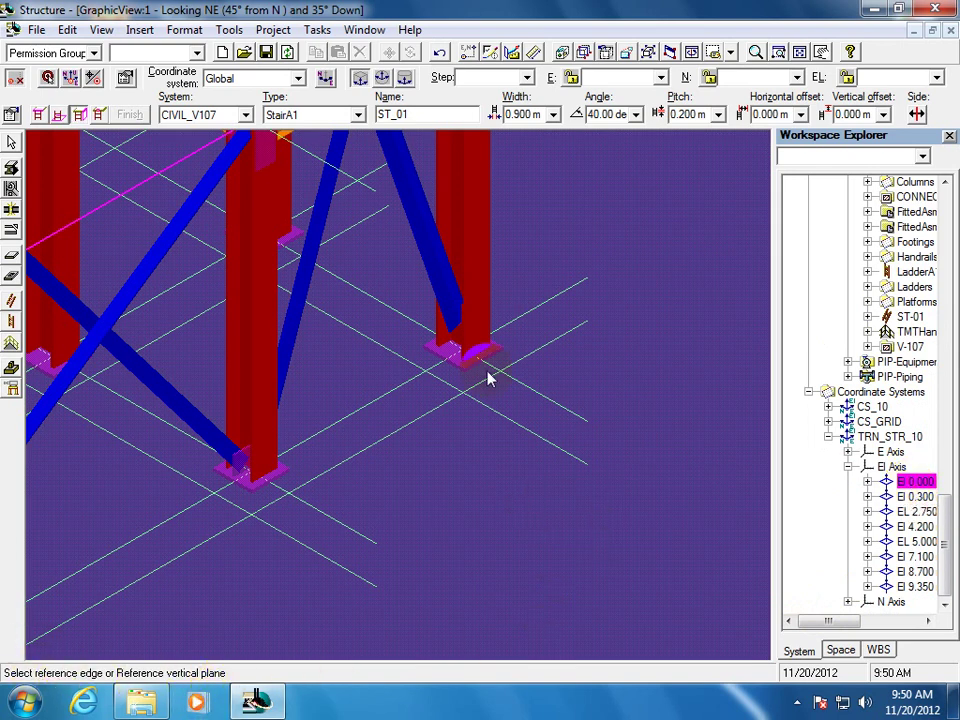
# Pick the lower column member at the low platform's near corner as the stair's side reference
pyautogui.click(731, 58)
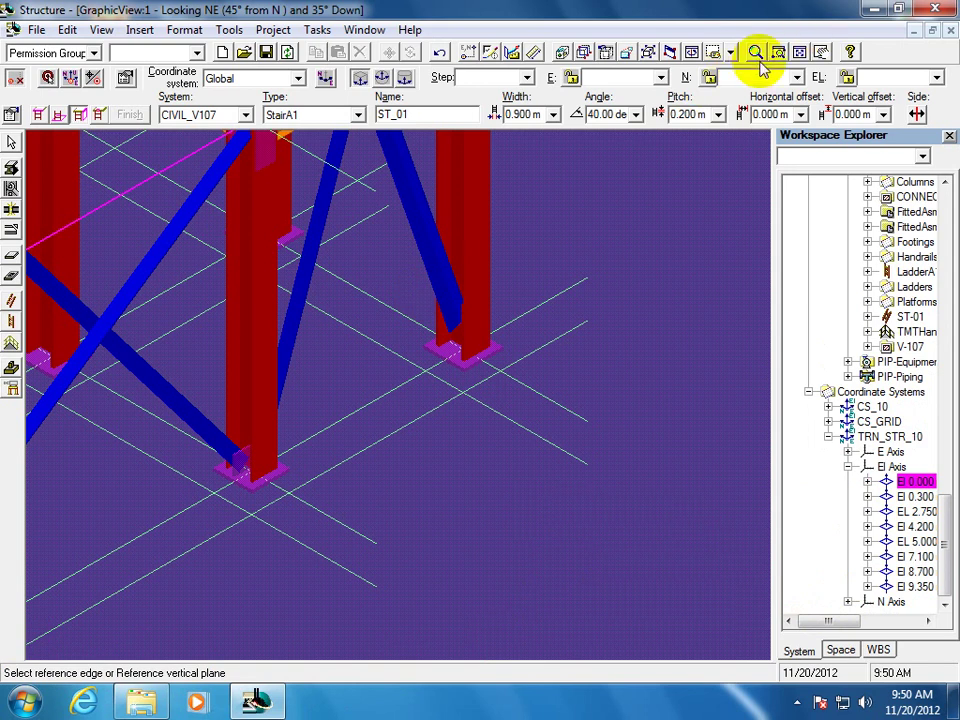
pyautogui.click(755, 51)
pyautogui.moveTo(613, 229); pyautogui.dragTo(613, 352)
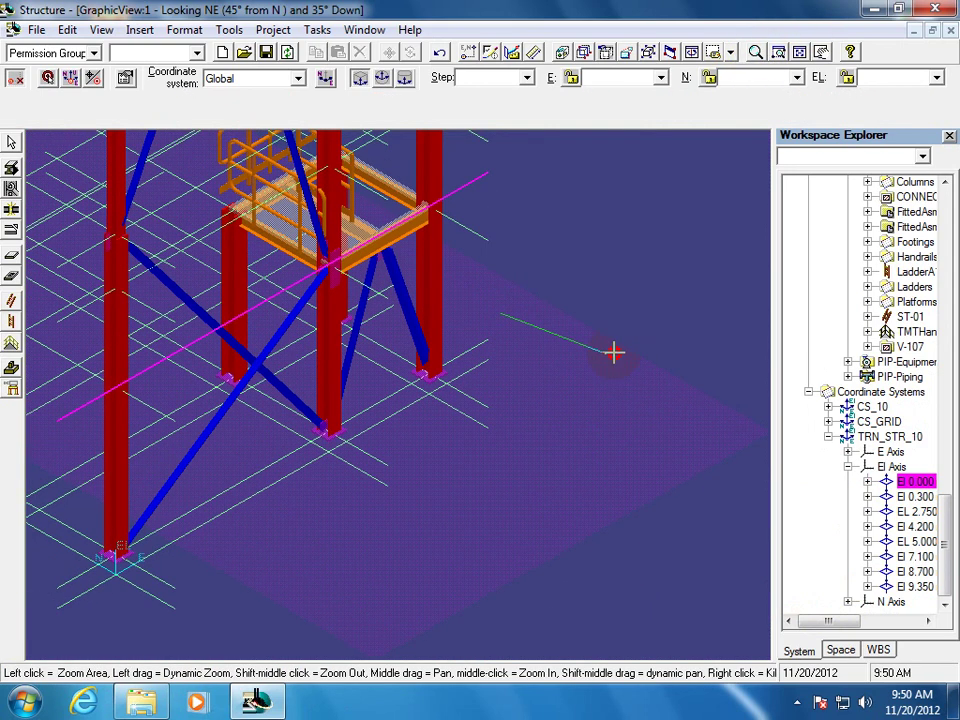
pyautogui.moveTo(669, 326); pyautogui.dragTo(664, 341)
pyautogui.rightClick(600, 302)
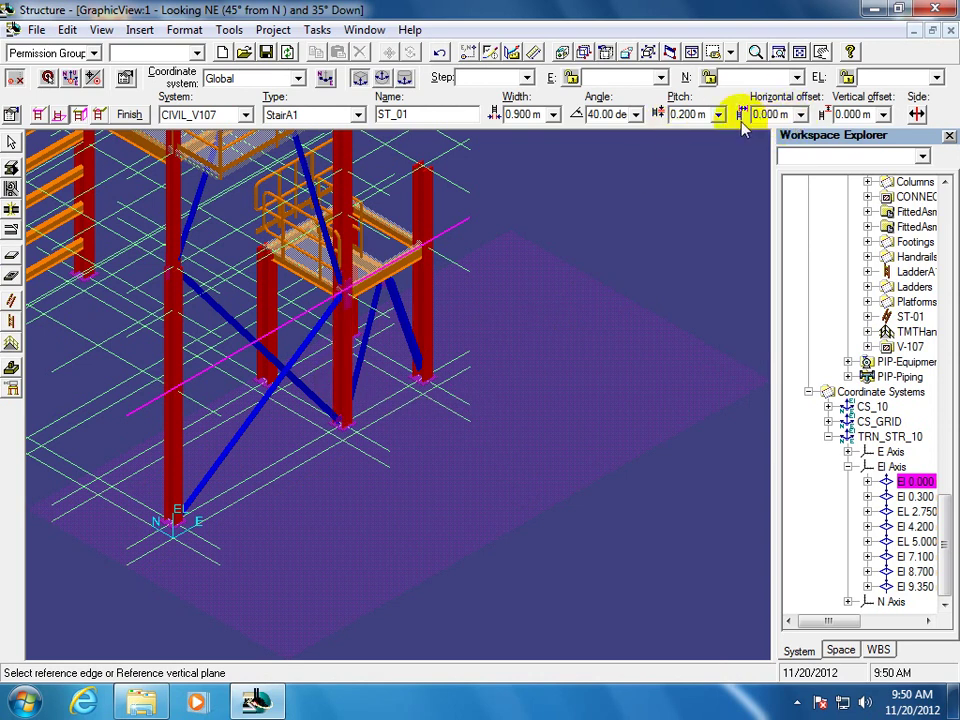
pyautogui.click(341, 381)
pyautogui.click(417, 436)
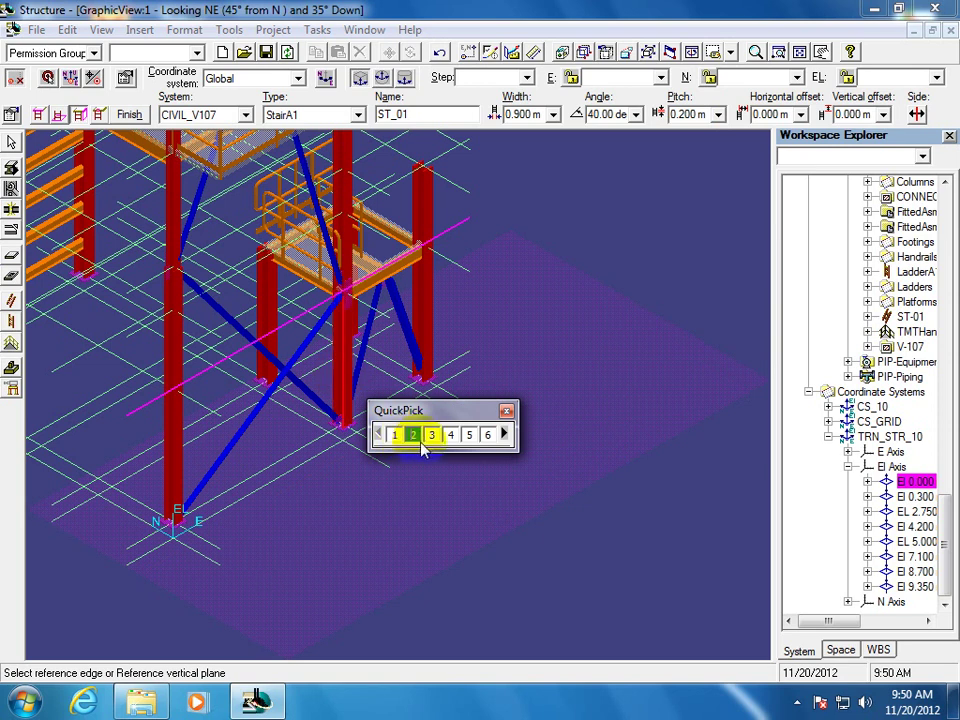
pyautogui.click(432, 436)
pyautogui.click(410, 438)
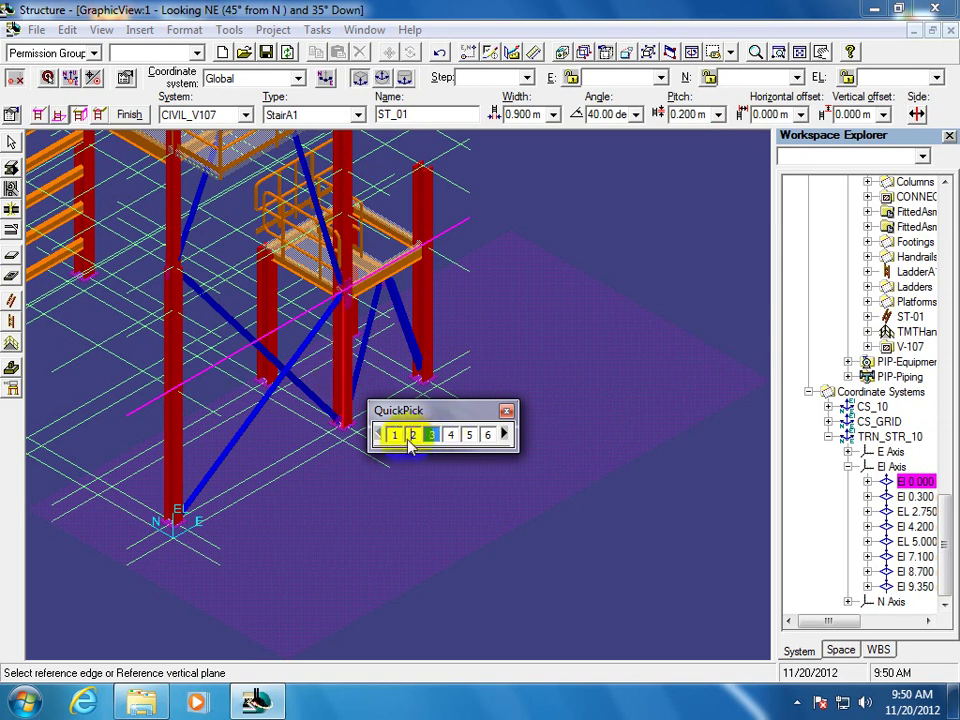
pyautogui.click(392, 441)
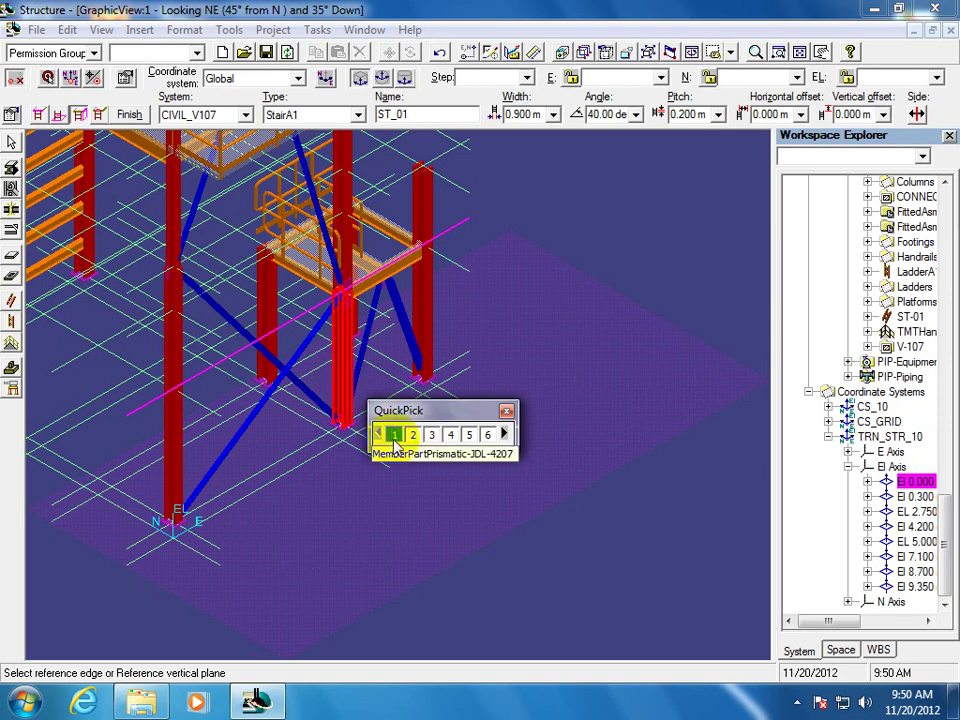
pyautogui.click(392, 445)
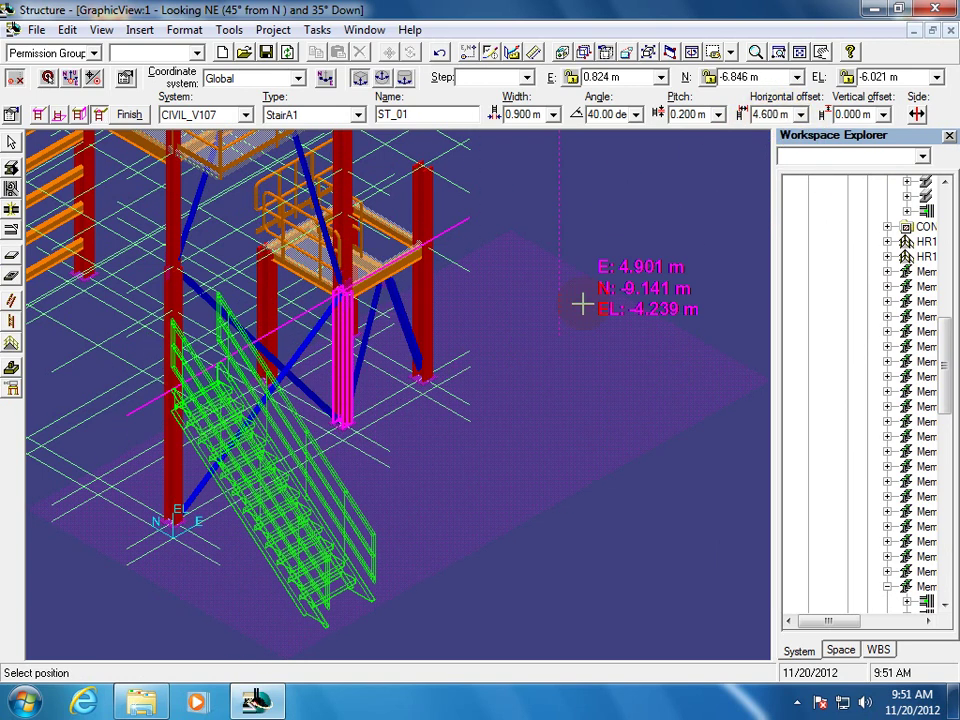
# Try a horizontal offset of 1 m for the stair
pyautogui.click(800, 114)
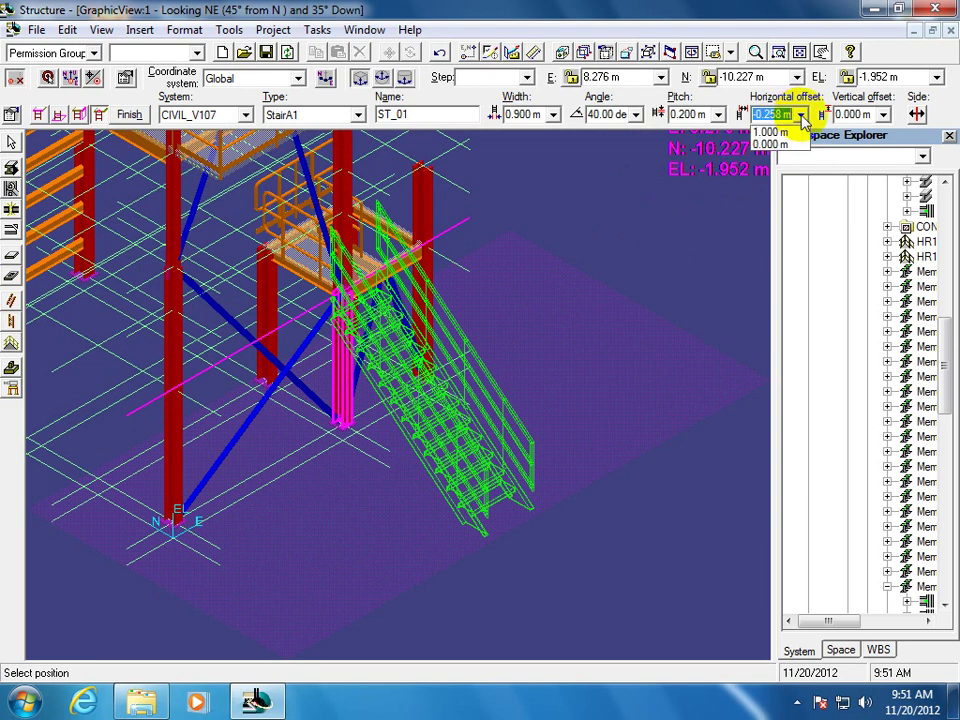
pyautogui.click(790, 140)
pyautogui.click(800, 114)
pyautogui.click(785, 148)
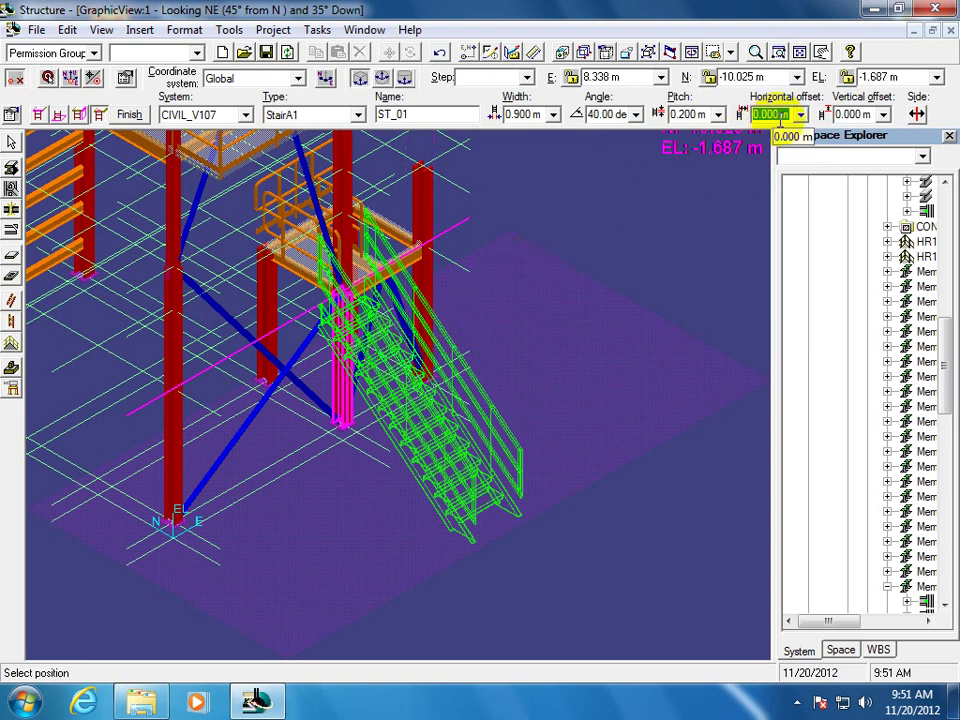
pyautogui.write('1')
pyautogui.press('Tab')
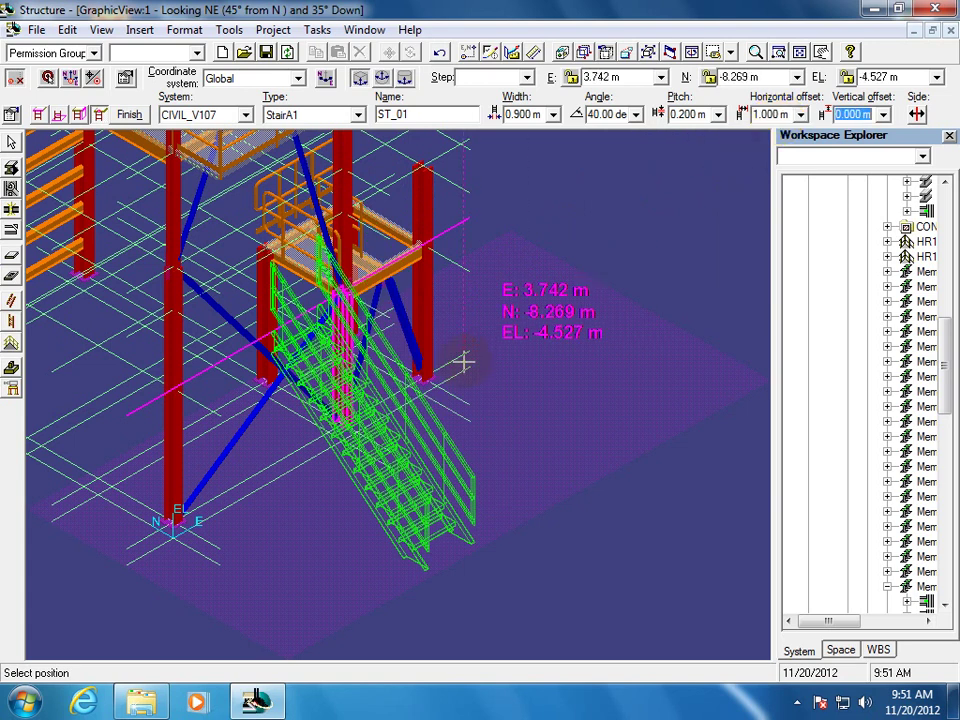
# Set the stair's horizontal offset to -1 m
pyautogui.click(789, 113)
pyautogui.press('BackSpace')
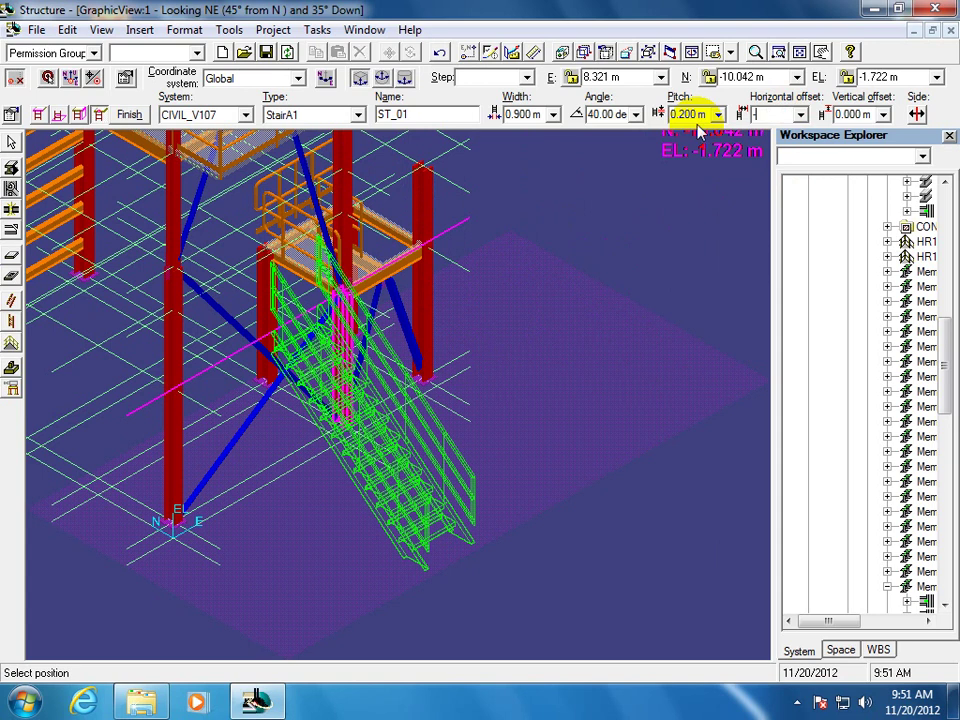
pyautogui.write('-1')
pyautogui.press('Tab')
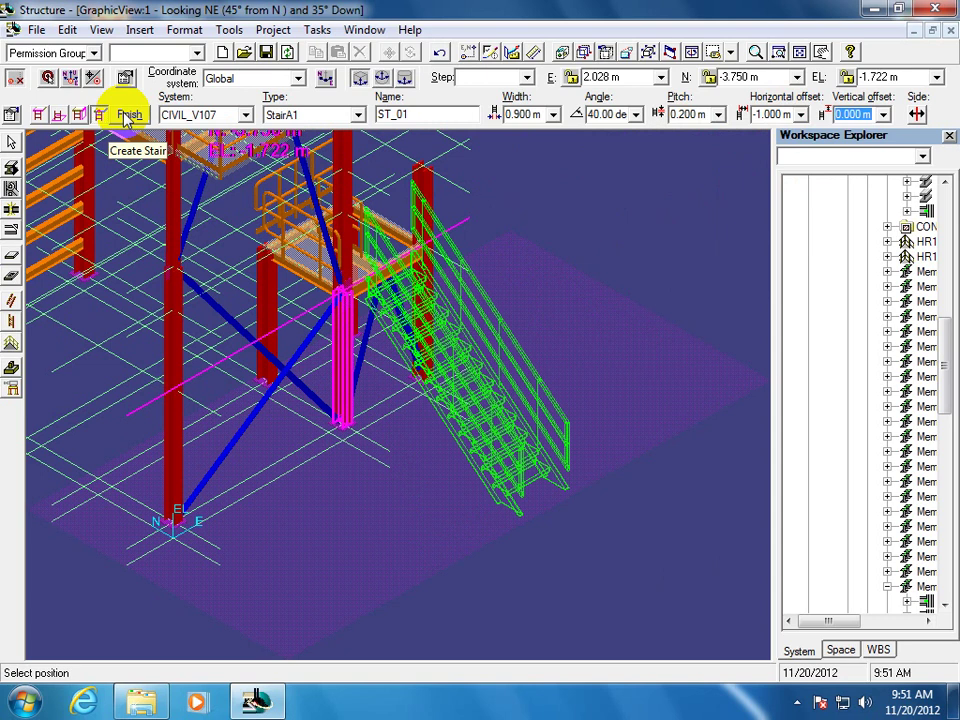
# Preview the stair on the opposite side, flip it back, and create the stair
pyautogui.click(918, 115)
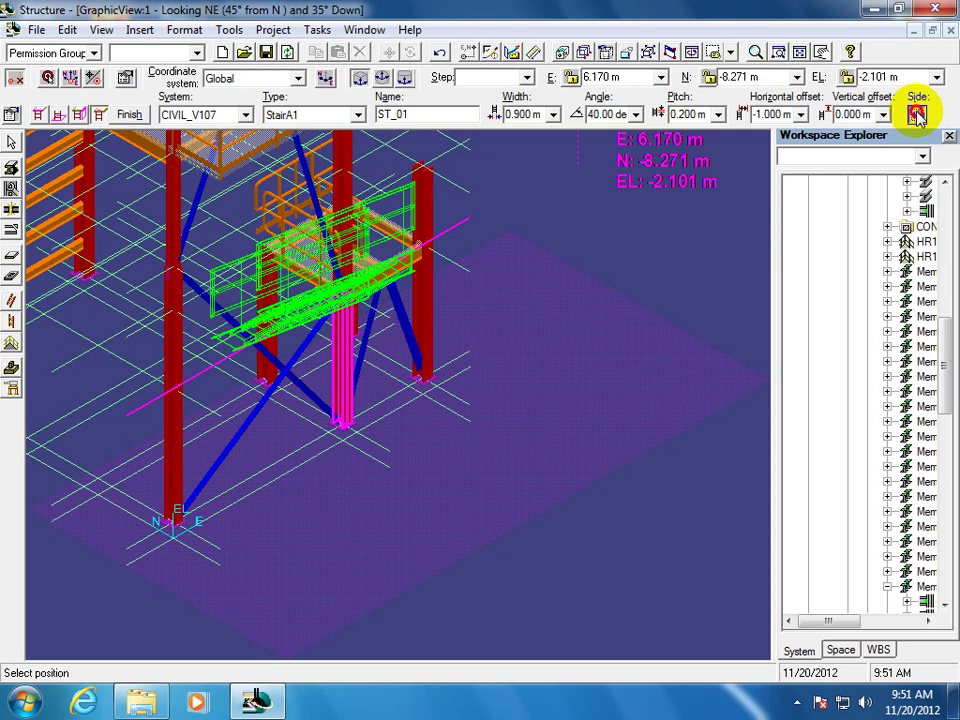
pyautogui.click(918, 115)
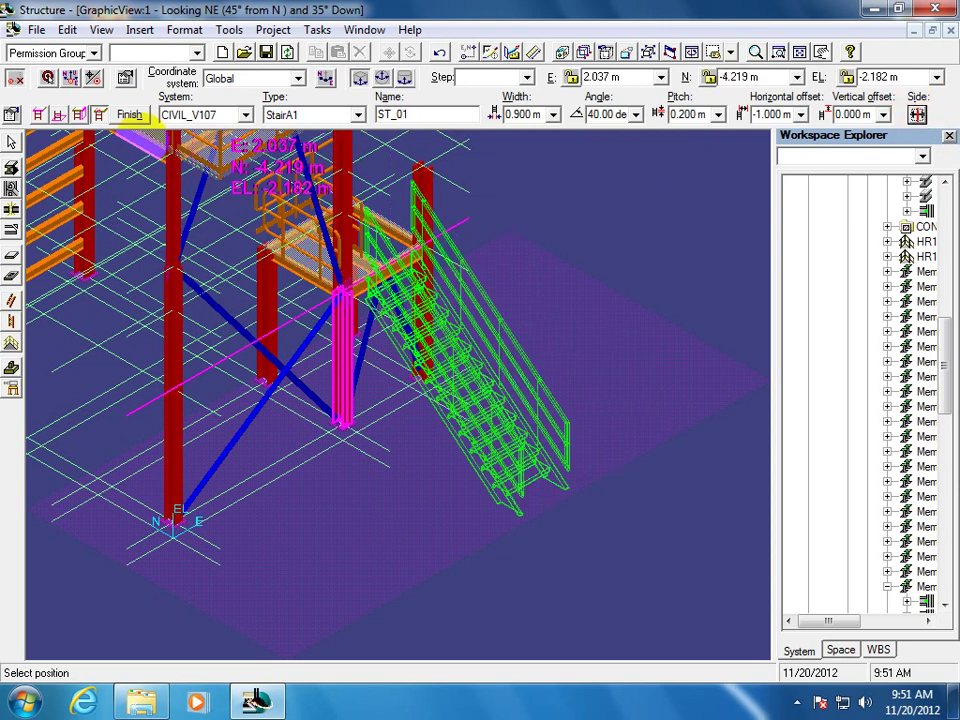
pyautogui.click(130, 115)
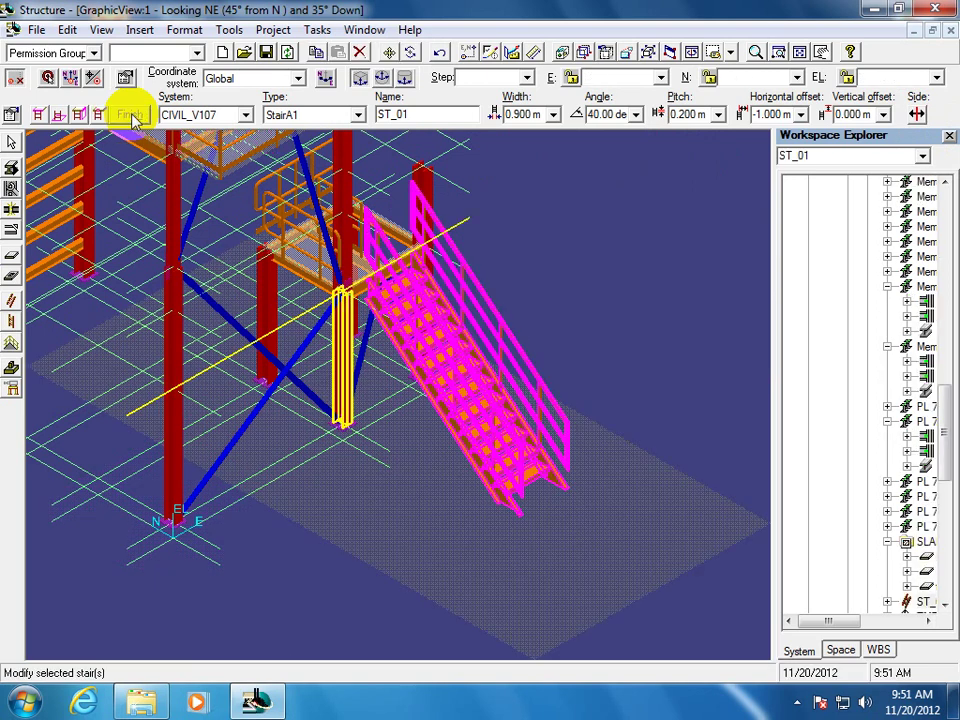
pyautogui.click(626, 285)
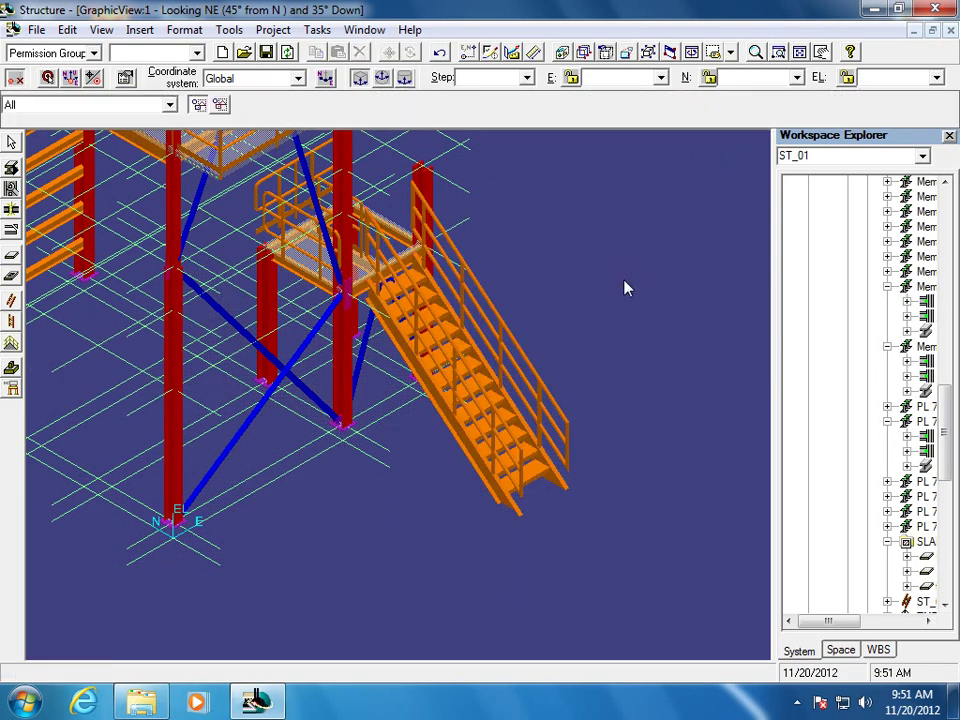
pyautogui.click(535, 422)
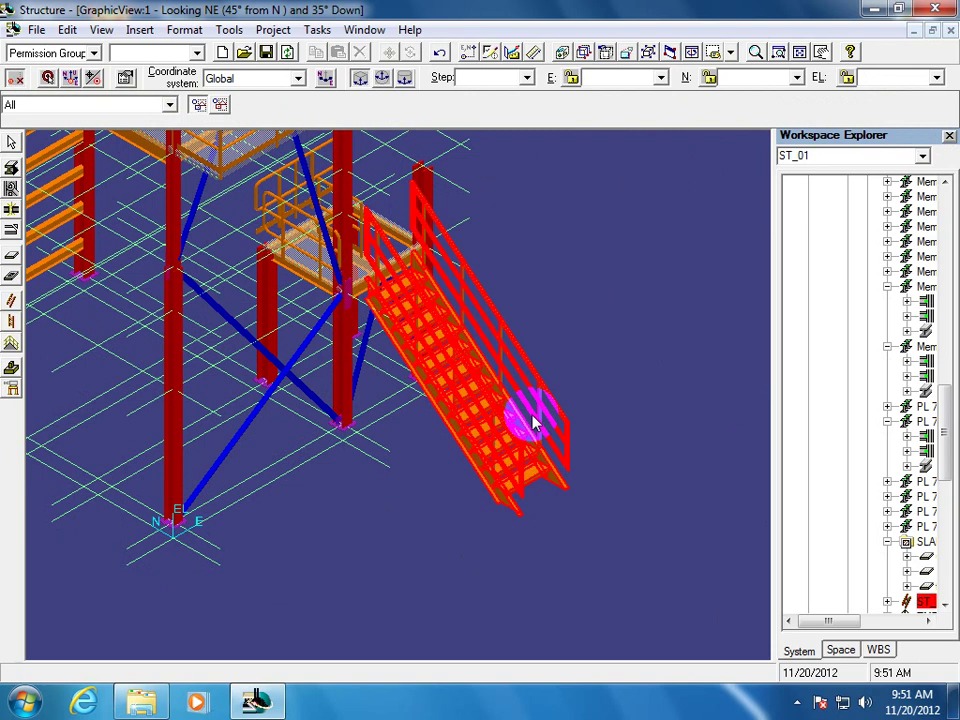
pyautogui.click(732, 54)
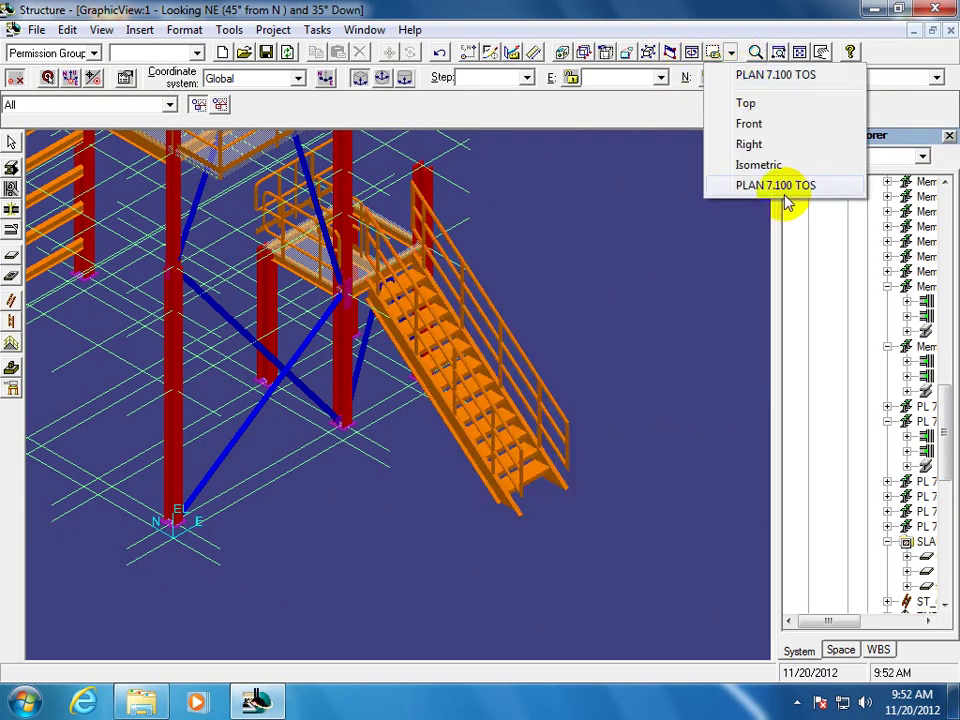
pyautogui.click(709, 298)
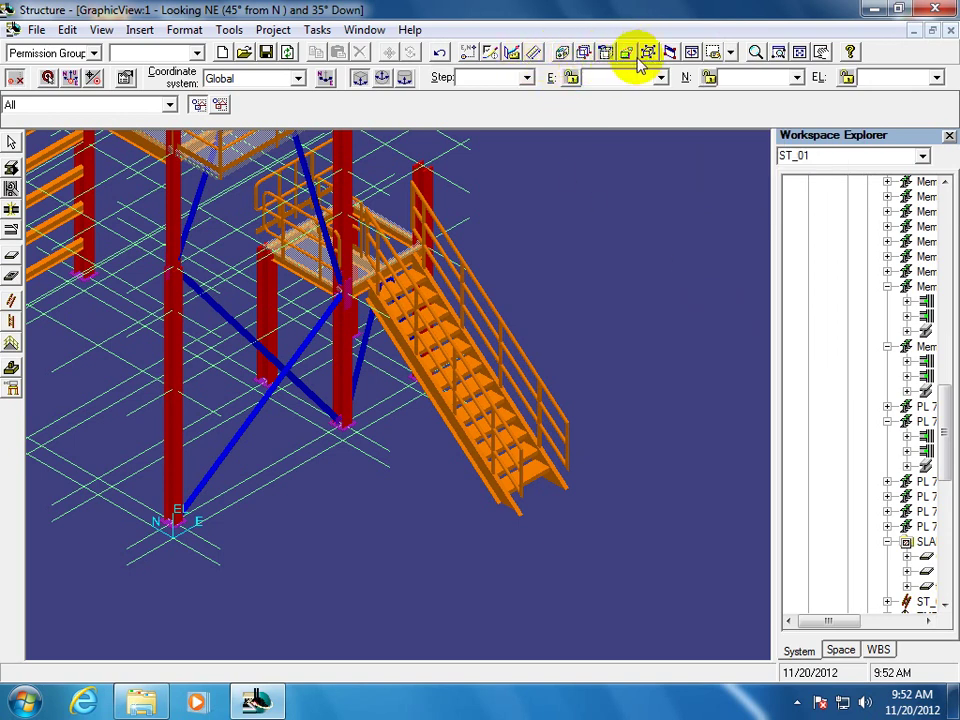
# Try to clip the view to a volume around the low platform and new stair, and clear the clipping
pyautogui.click(756, 51)
pyautogui.moveTo(640, 316); pyautogui.dragTo(643, 388)
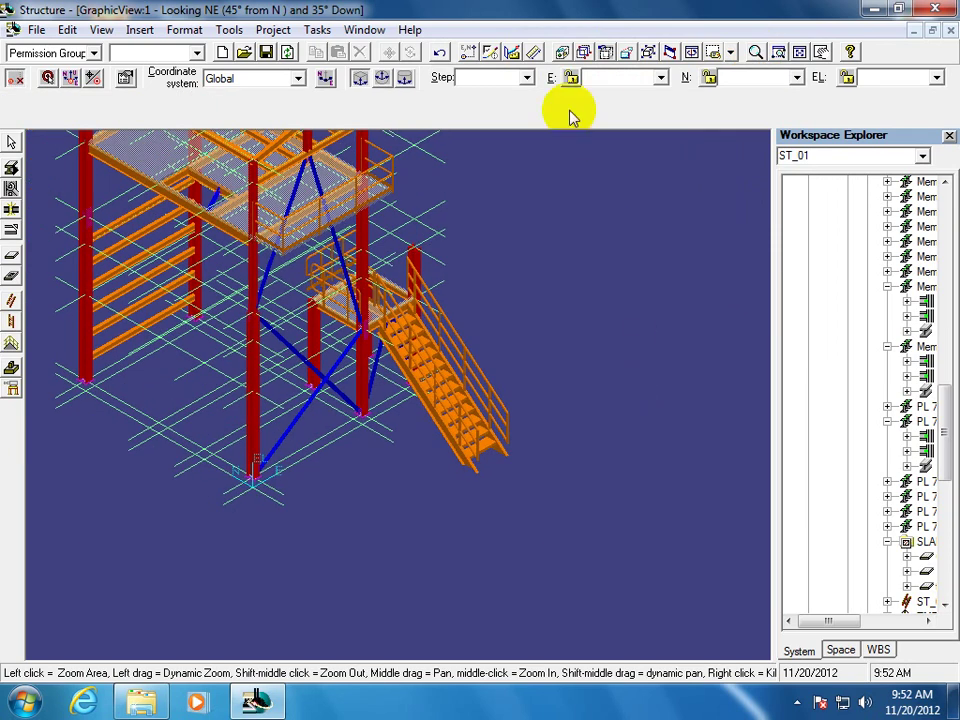
pyautogui.click(586, 52)
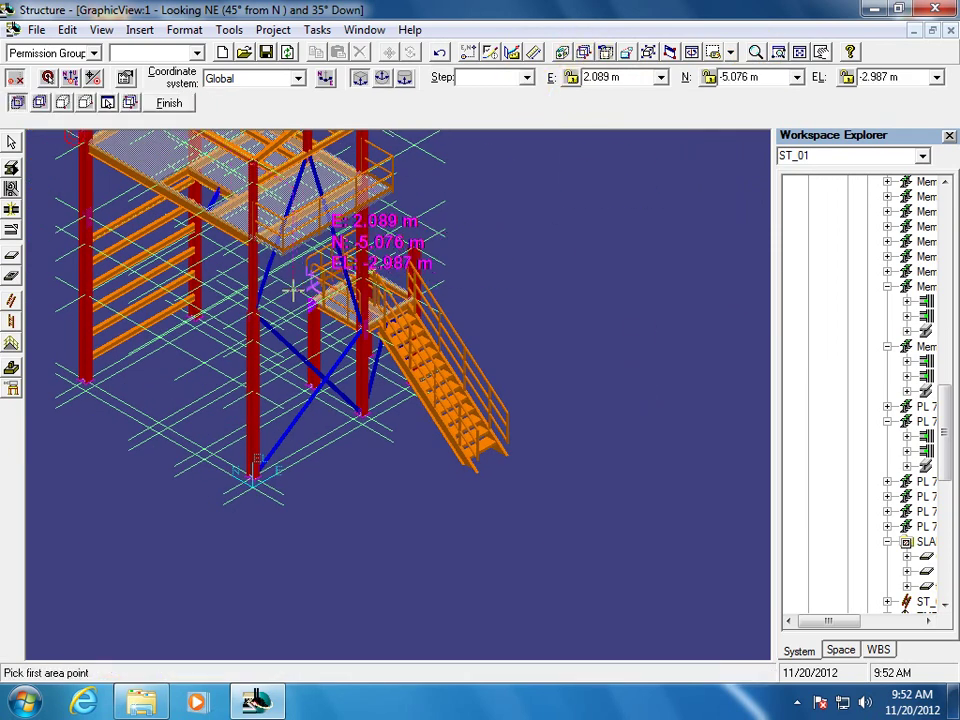
pyautogui.click(400, 300)
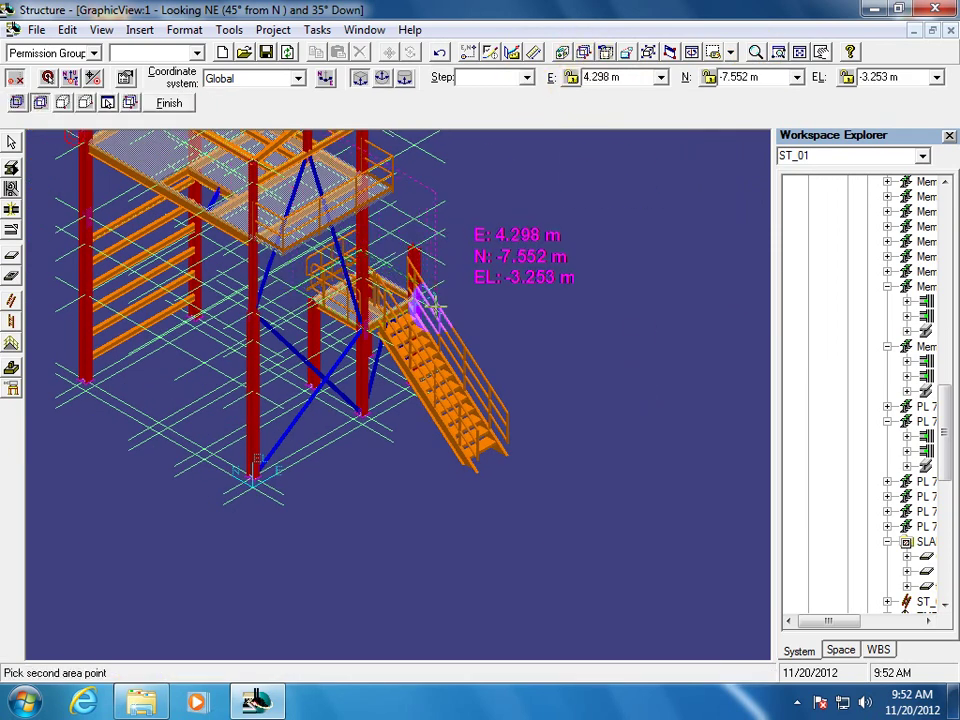
pyautogui.click(430, 310)
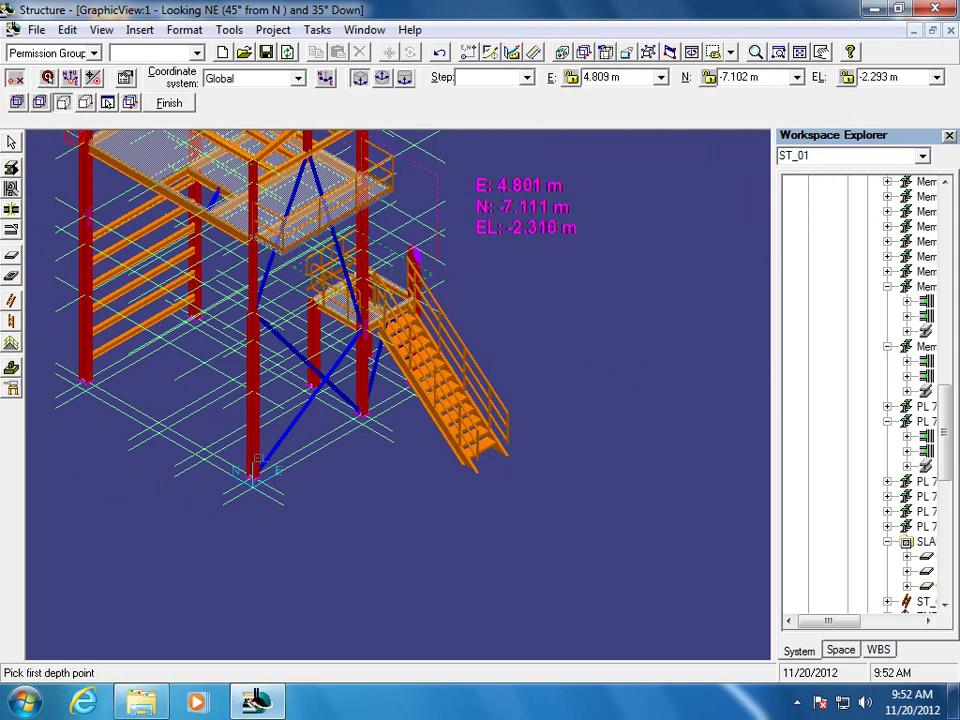
pyautogui.click(467, 197)
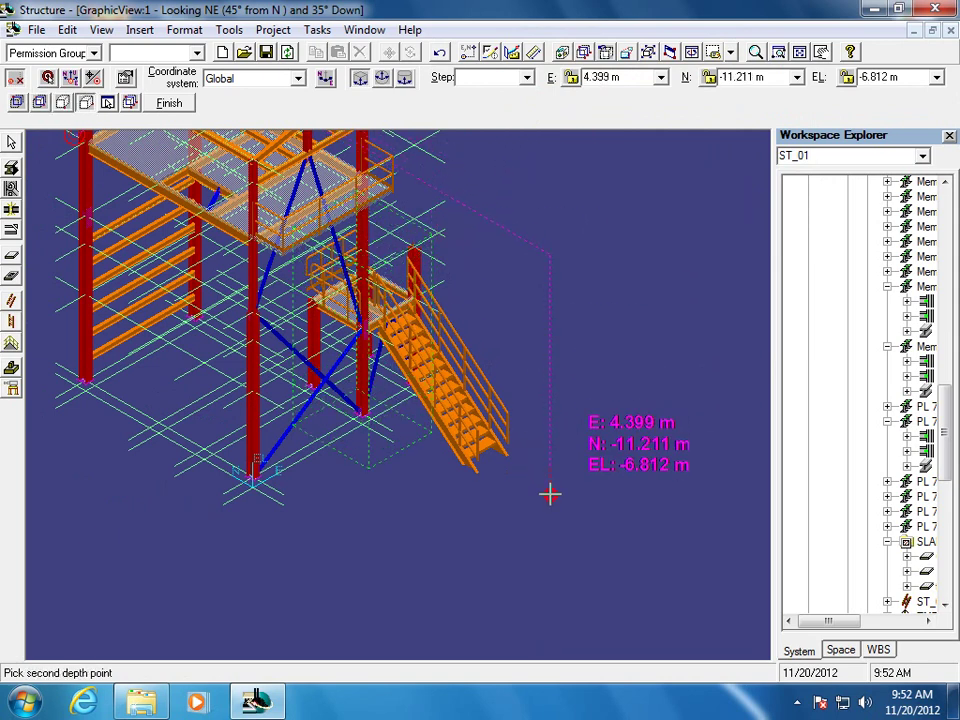
pyautogui.click(549, 495)
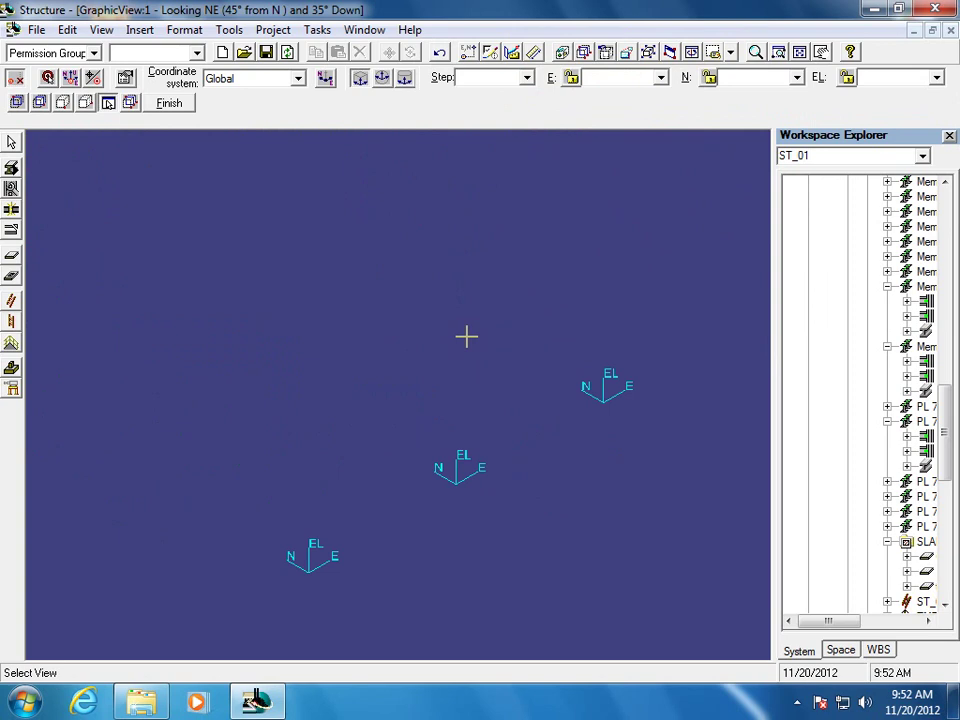
pyautogui.click(606, 52)
# Cancel a second clipping volume and frame the gabled structure's low platform and new stair up close
pyautogui.click(583, 52)
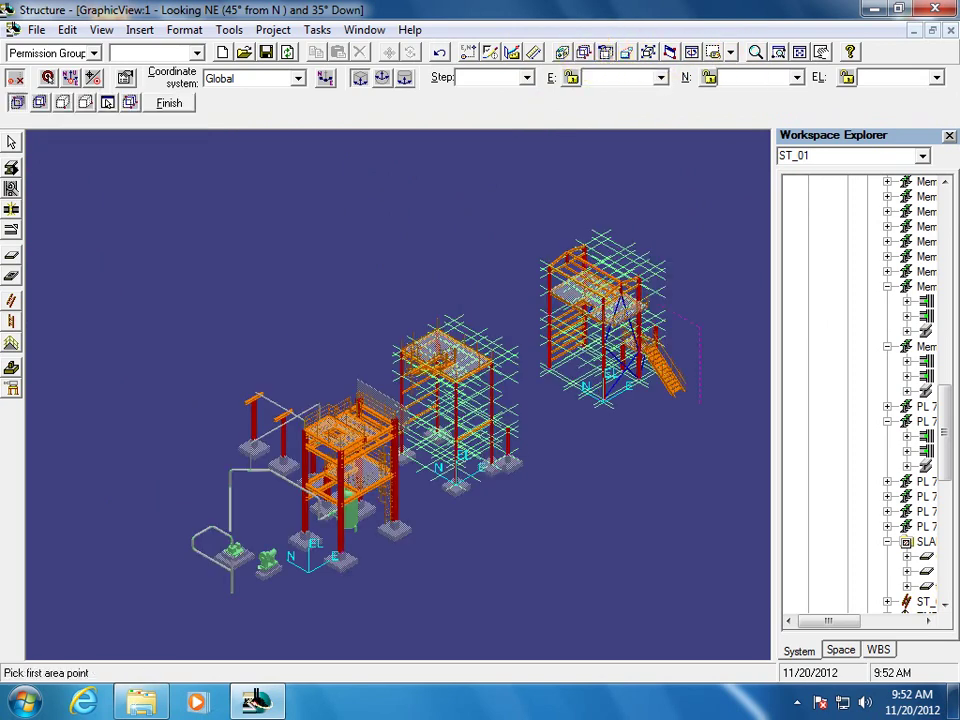
pyautogui.click(718, 409)
pyautogui.click(778, 52)
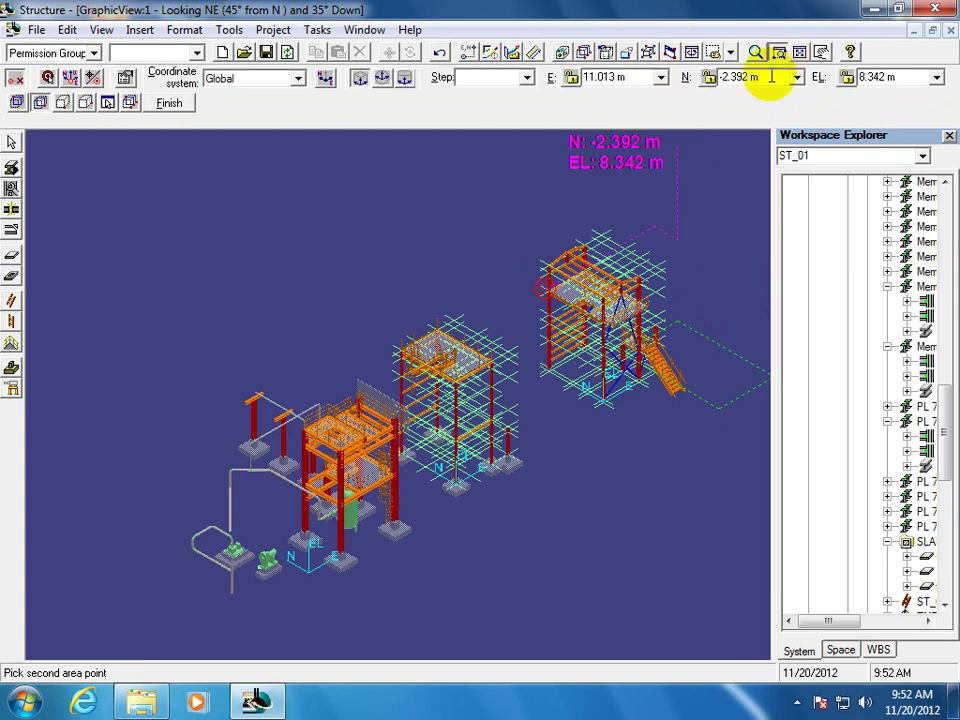
pyautogui.click(556, 446)
pyautogui.click(692, 311)
pyautogui.press('Escape')
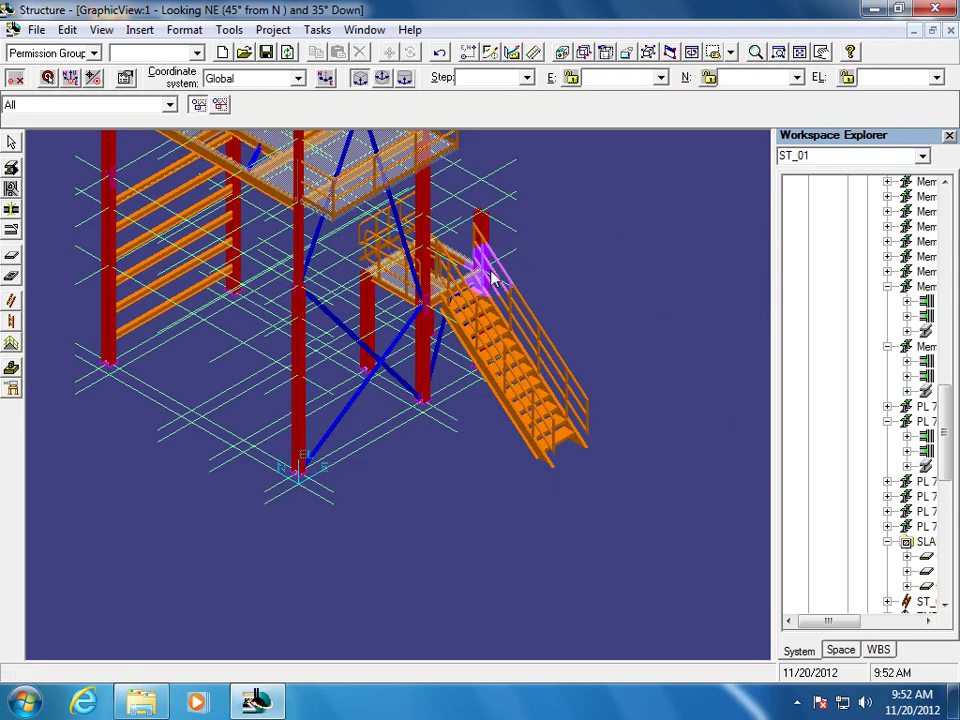
# Clip the view to another volume spanning the low platform and stair, and clear the clipping to restore the full model
pyautogui.click(583, 52)
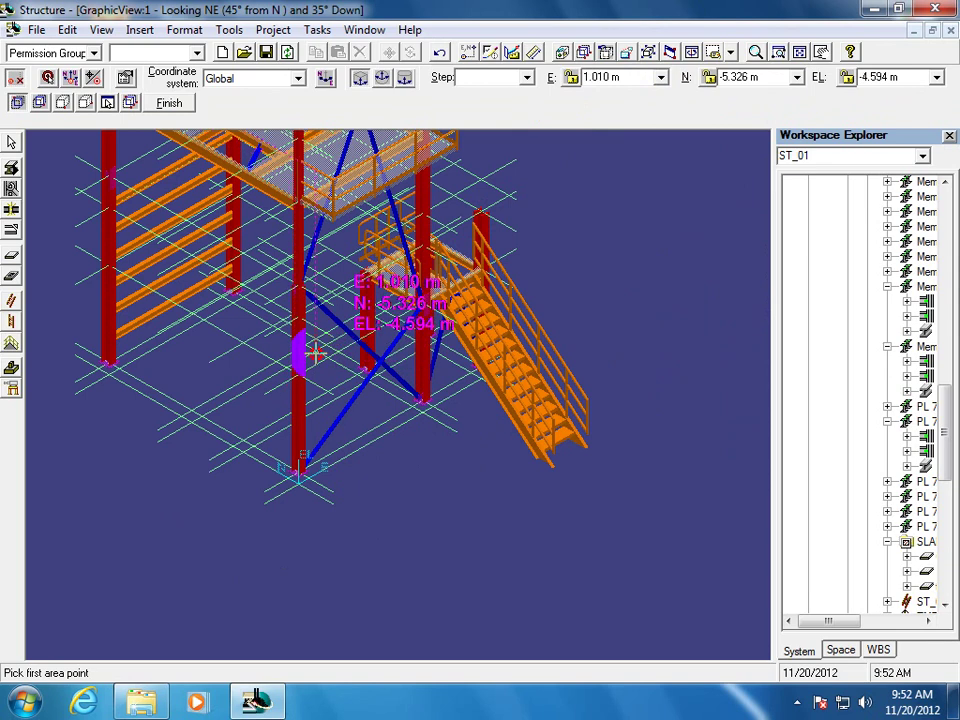
pyautogui.click(316, 352)
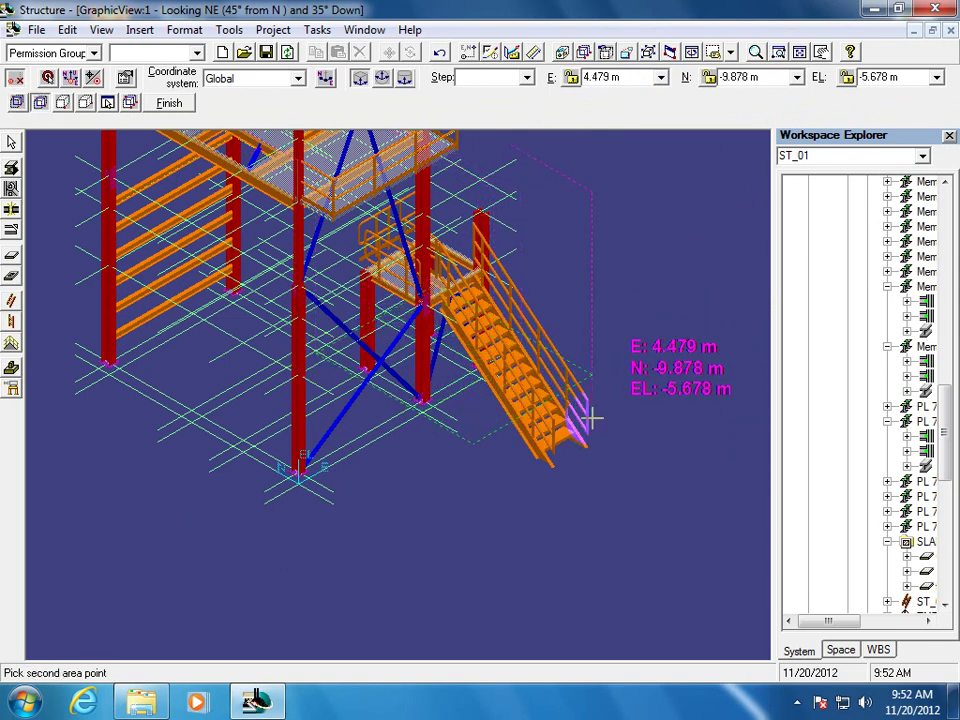
pyautogui.click(592, 418)
pyautogui.click(583, 139)
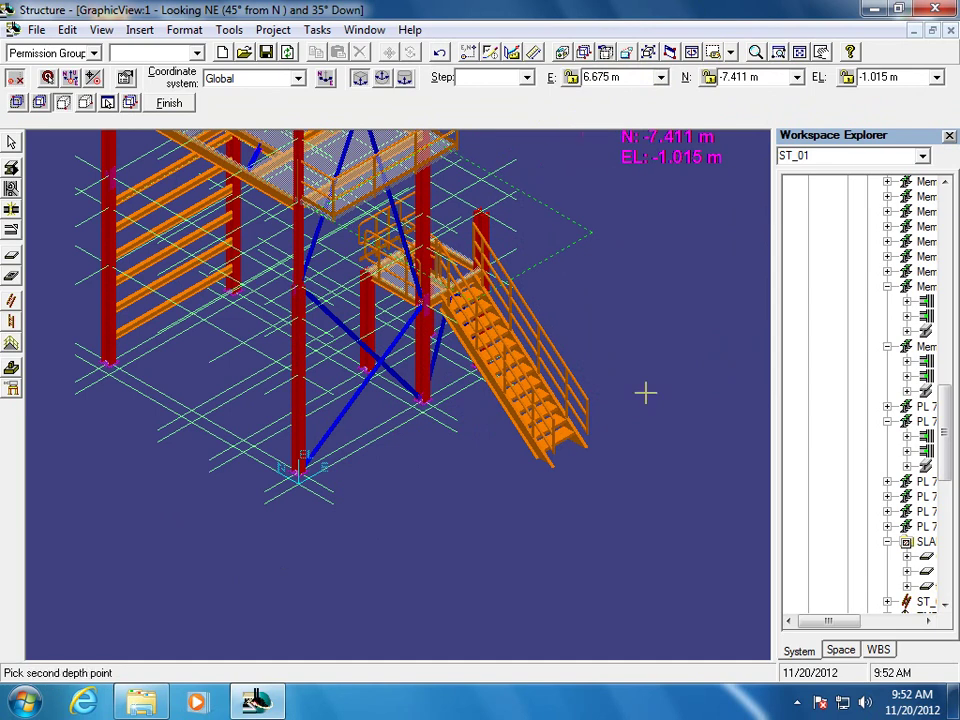
pyautogui.click(688, 556)
pyautogui.click(702, 463)
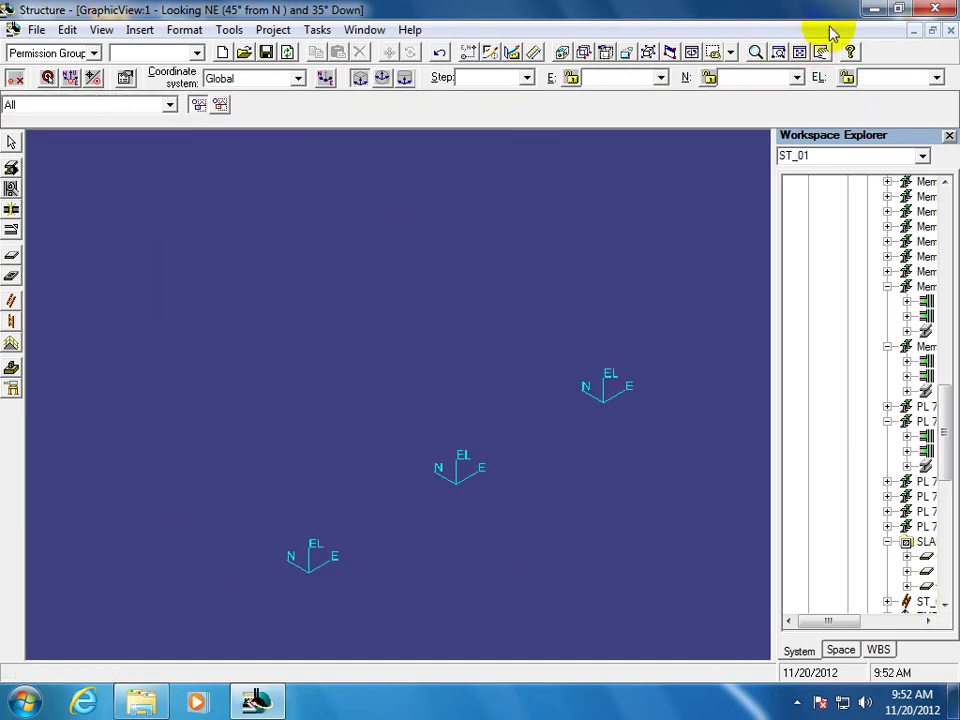
pyautogui.click(778, 54)
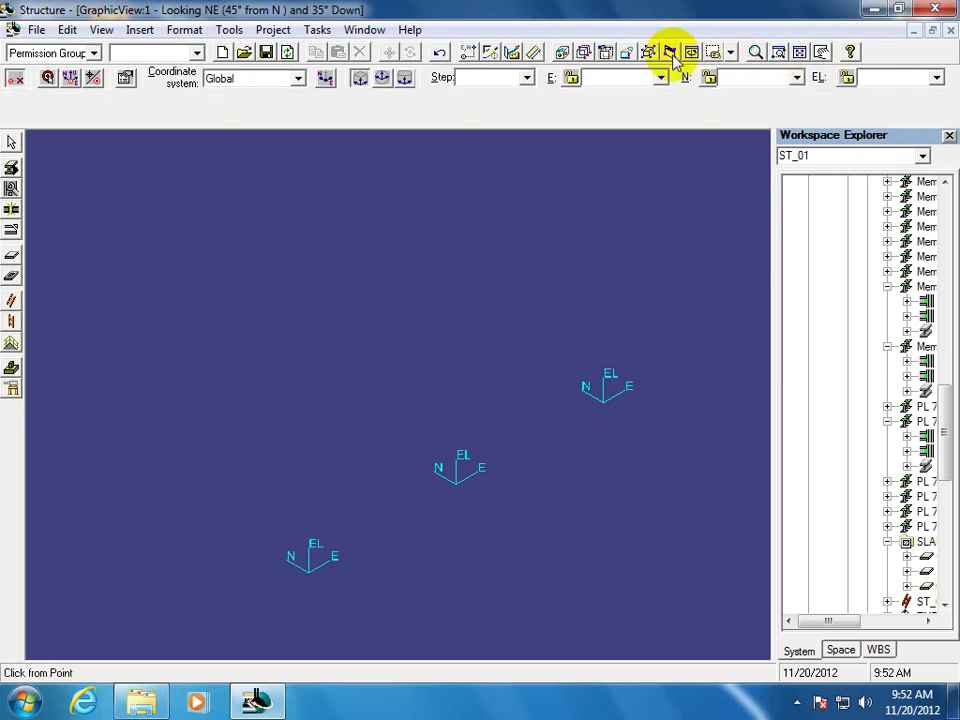
pyautogui.click(604, 53)
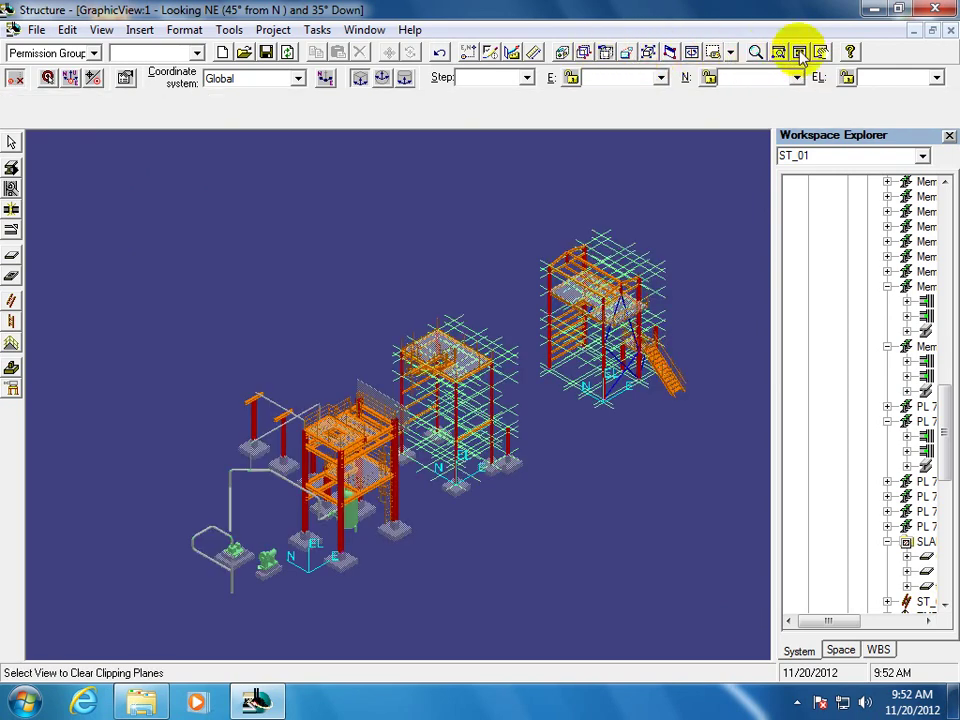
# Look down on the model in plan and frame the top of the stair where it meets the low platform
pyautogui.click(669, 52)
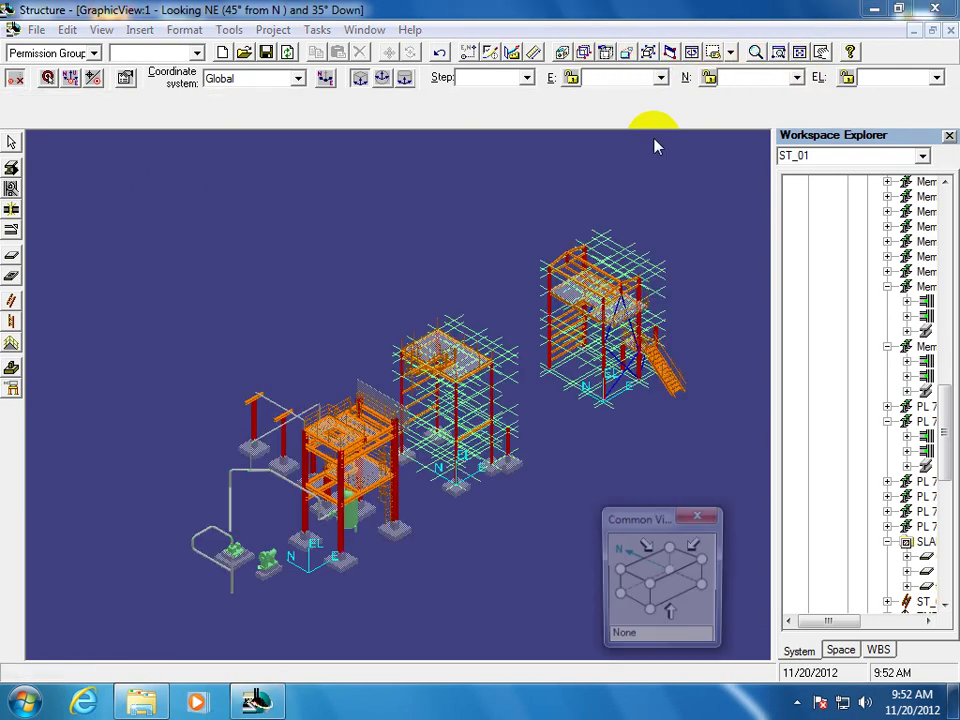
pyautogui.click(650, 577)
pyautogui.click(778, 52)
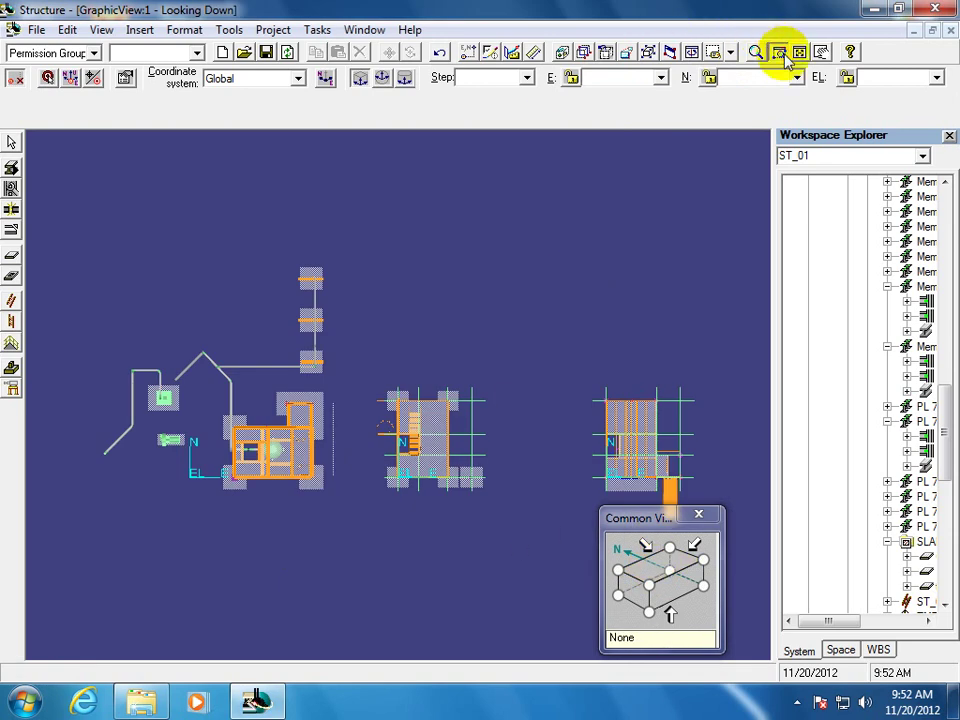
pyautogui.click(569, 512)
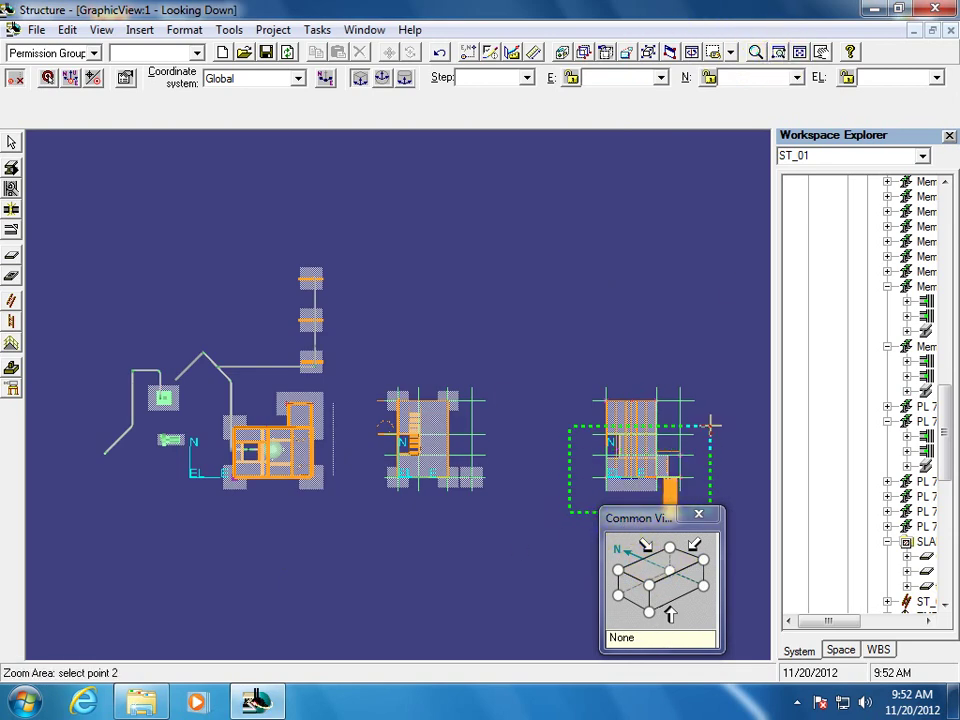
pyautogui.click(714, 424)
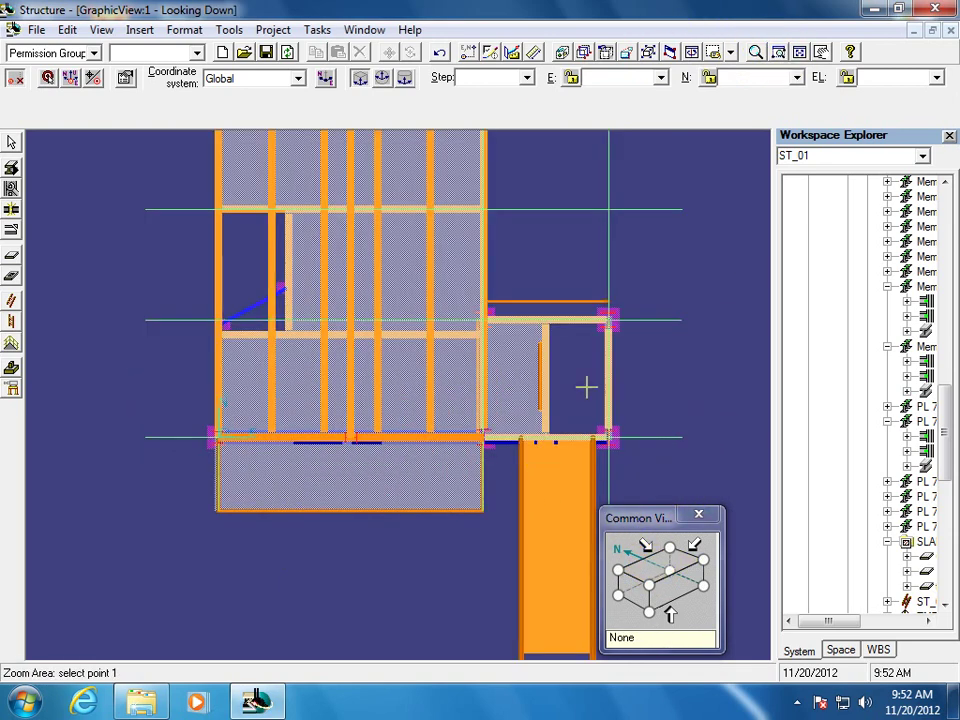
pyautogui.click(394, 557)
pyautogui.click(658, 384)
pyautogui.press('Escape')
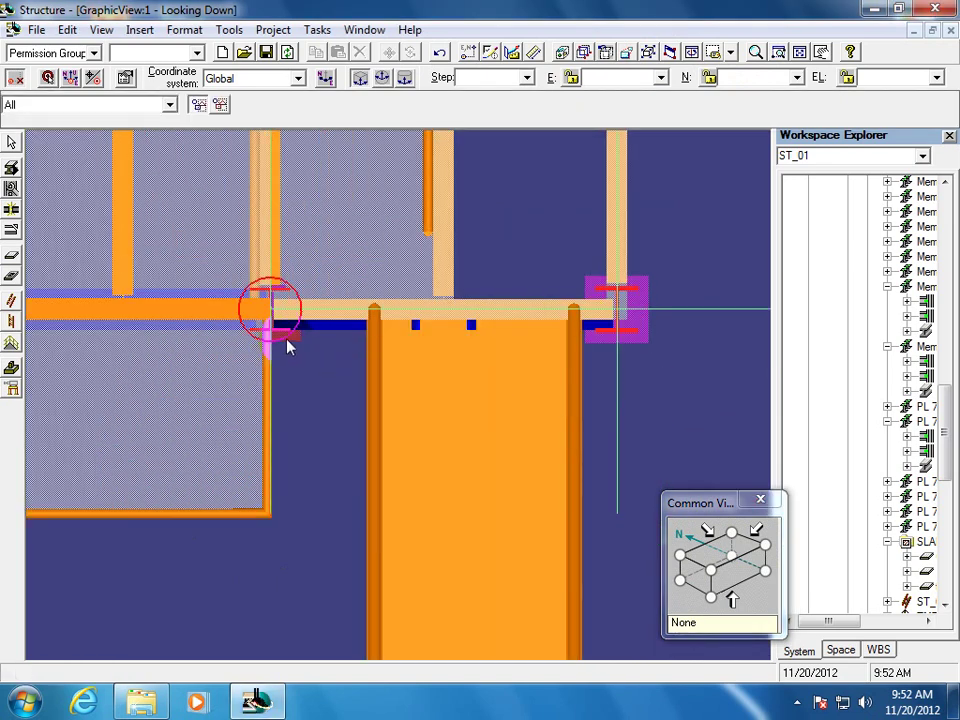
# Select stair ST_01 in the plan view and frame its full run together with the adjoining low platform
pyautogui.click(267, 307)
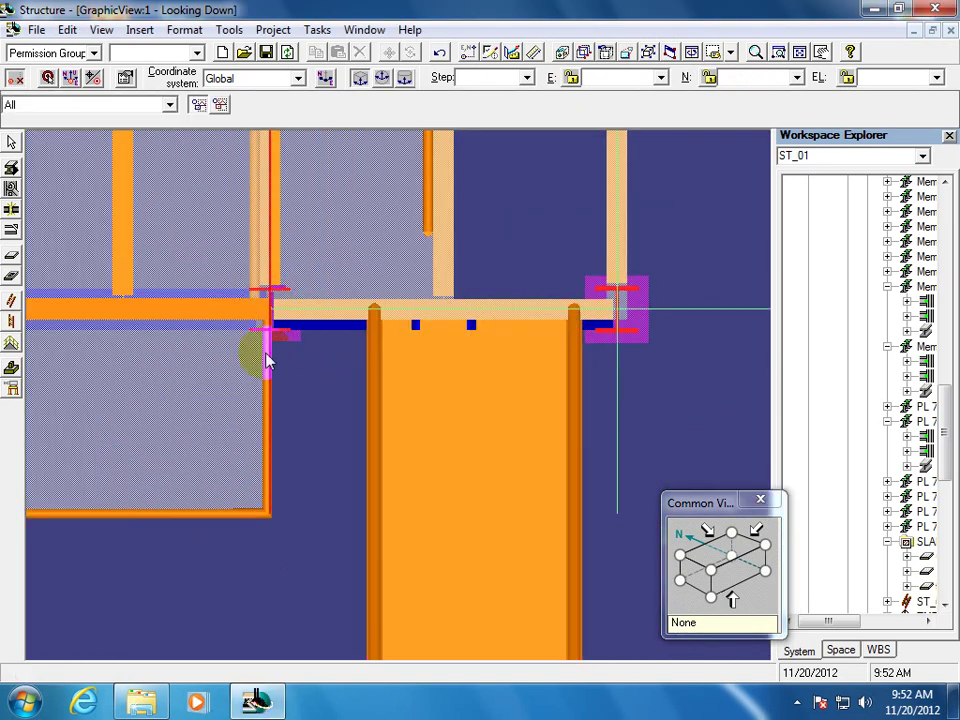
pyautogui.click(496, 358)
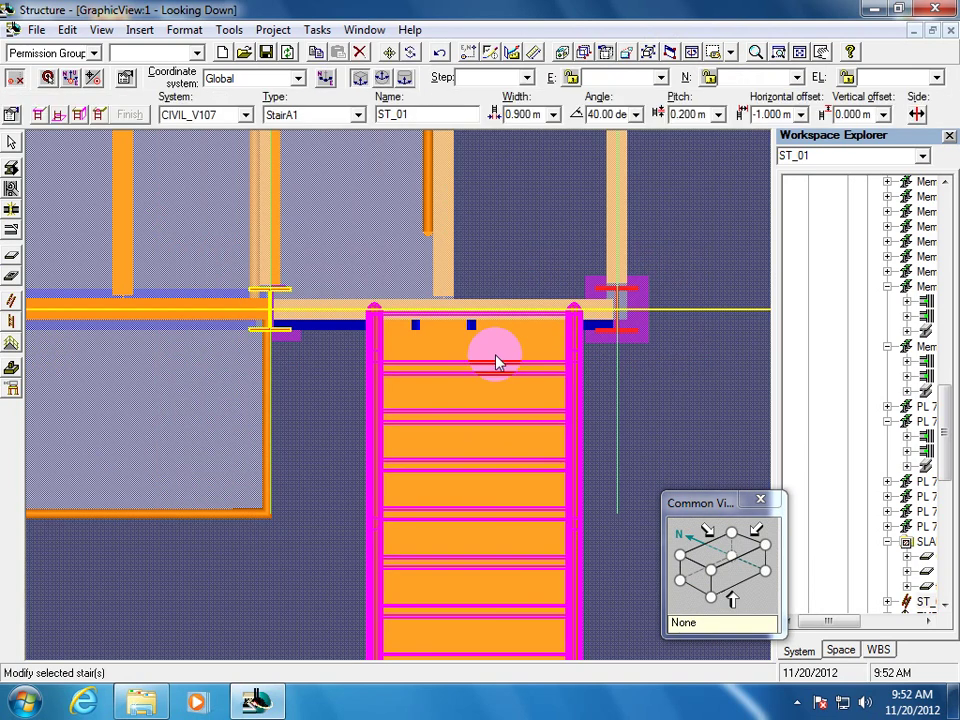
pyautogui.click(780, 58)
pyautogui.moveTo(669, 224); pyautogui.dragTo(666, 384)
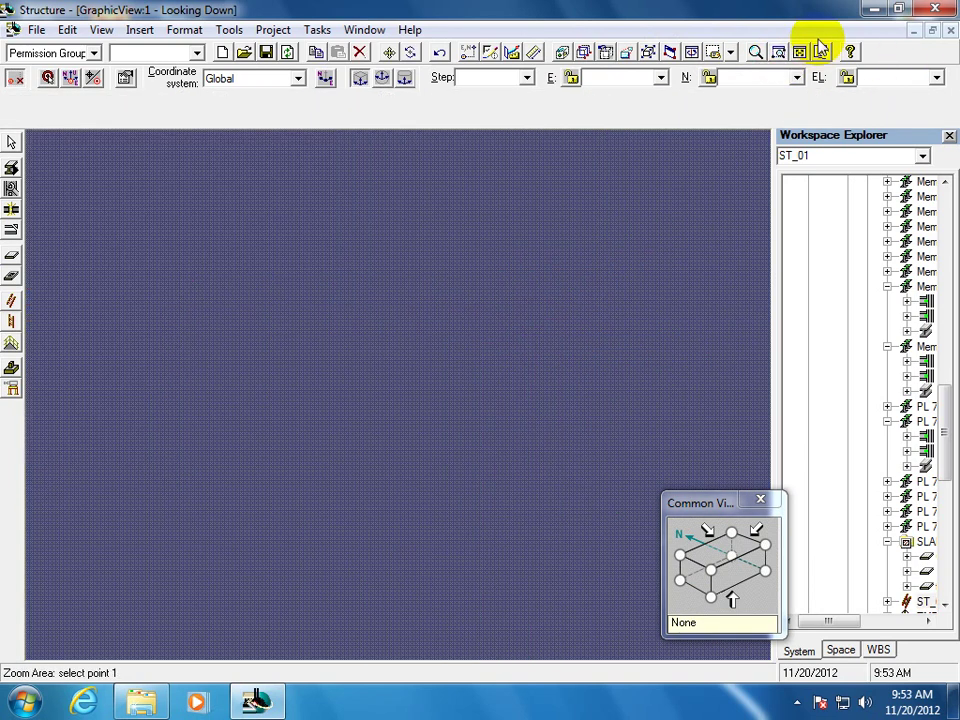
pyautogui.click(798, 58)
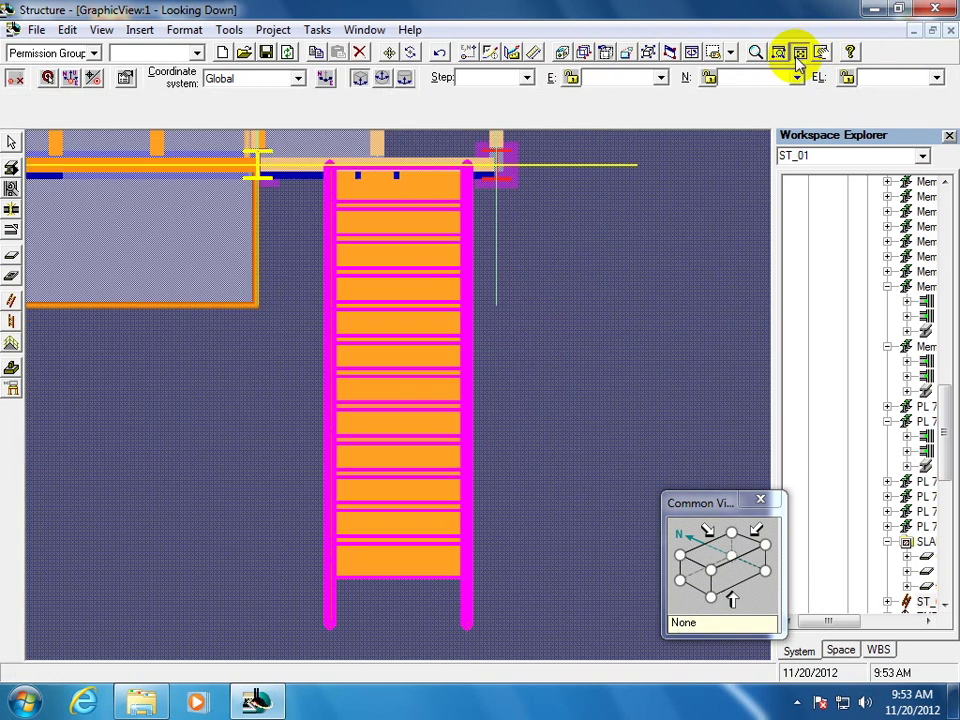
pyautogui.click(758, 50)
pyautogui.click(752, 46)
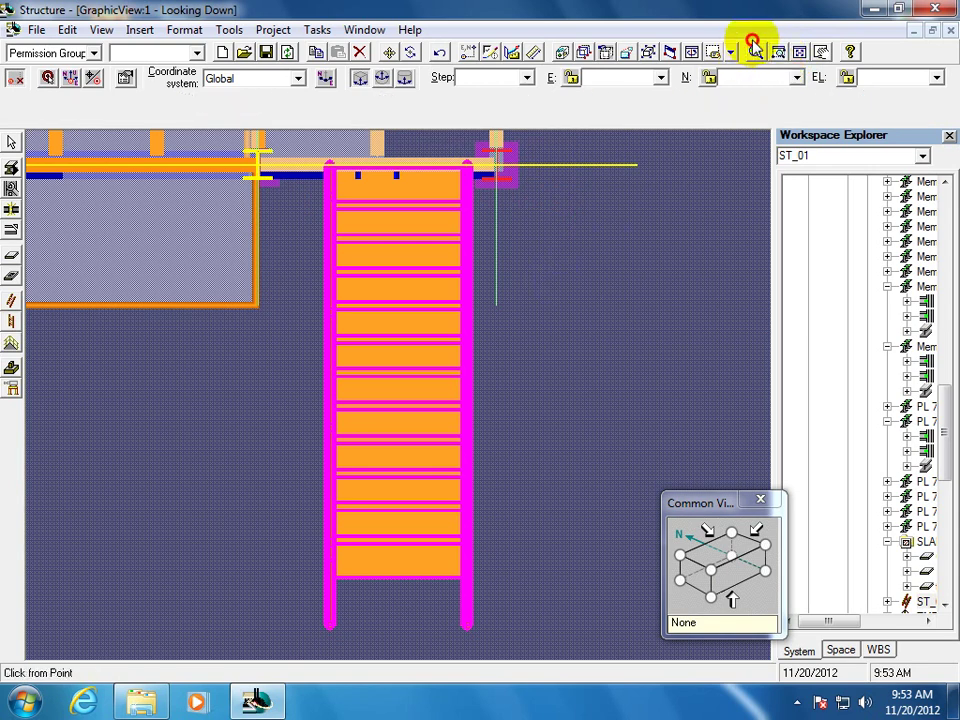
pyautogui.click(756, 56)
pyautogui.moveTo(541, 312); pyautogui.dragTo(654, 347)
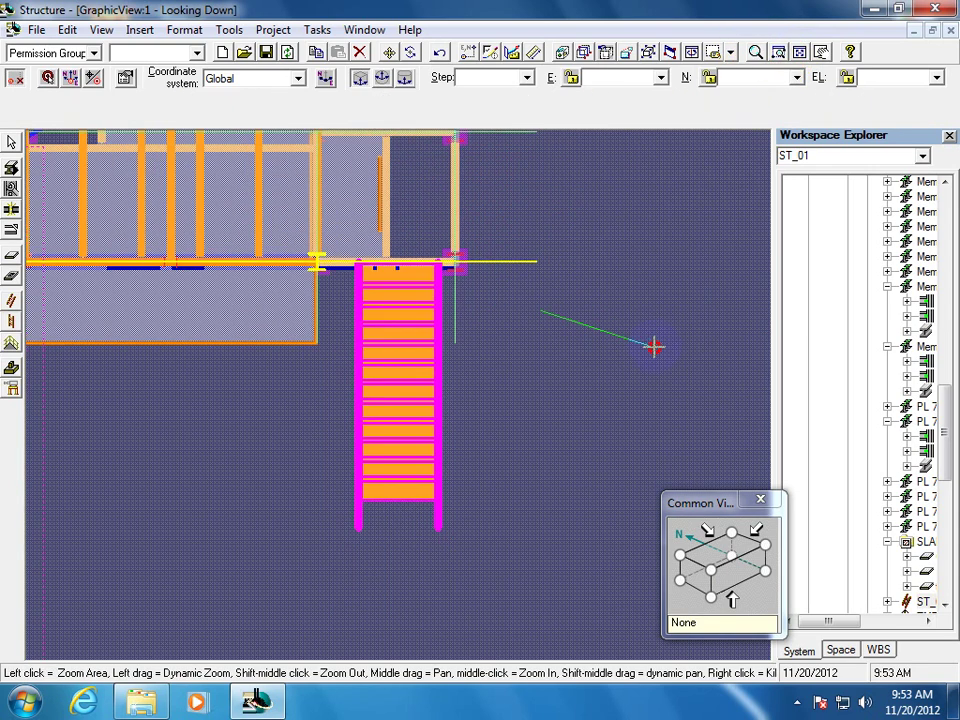
# Try horizontal offsets of 0.8 m and -0.8 m for stair ST_01
pyautogui.click(11, 141)
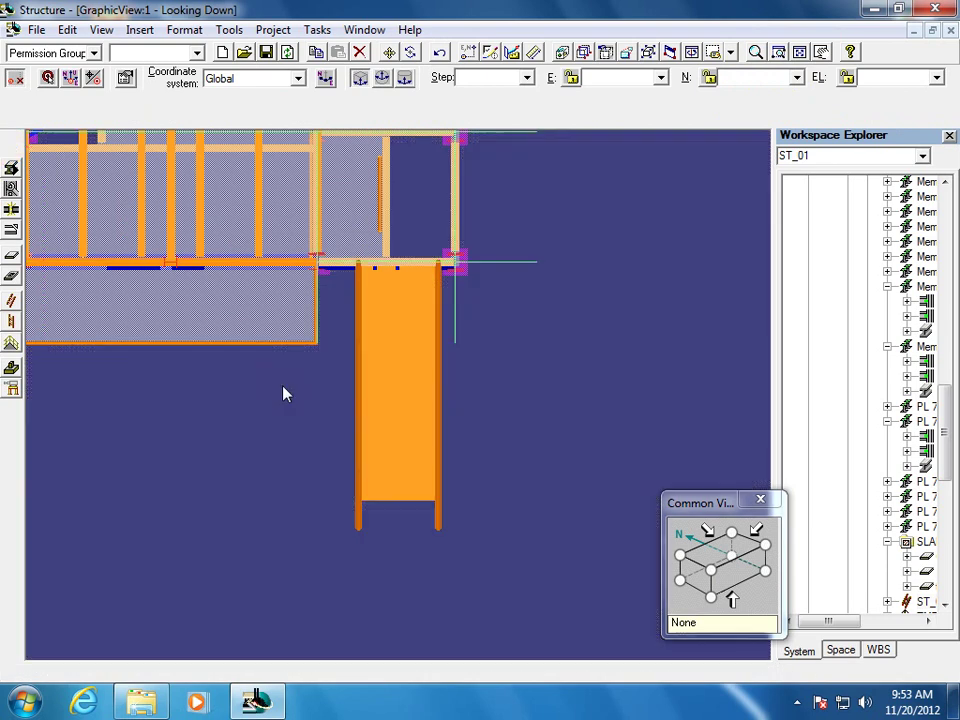
pyautogui.click(371, 405)
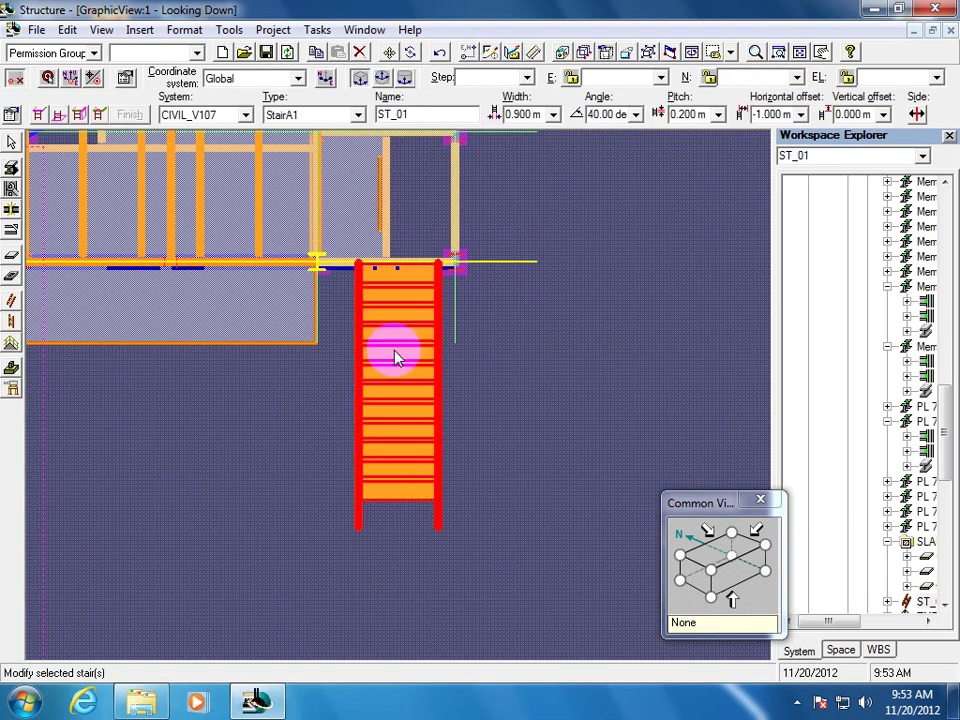
pyautogui.click(787, 113)
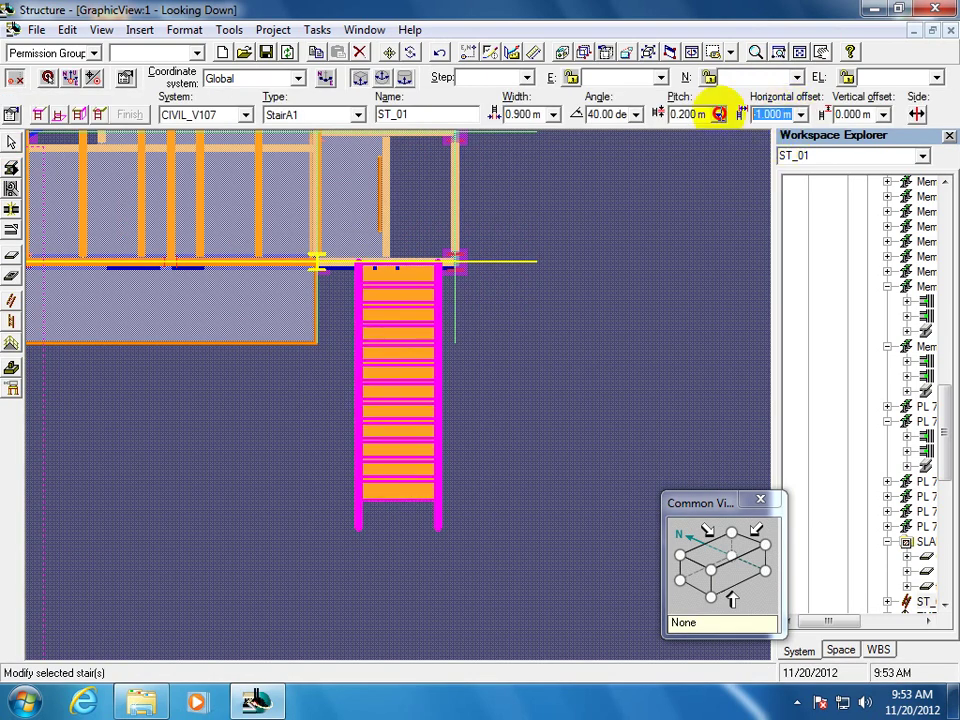
pyautogui.write('0.8')
pyautogui.press('Tab')
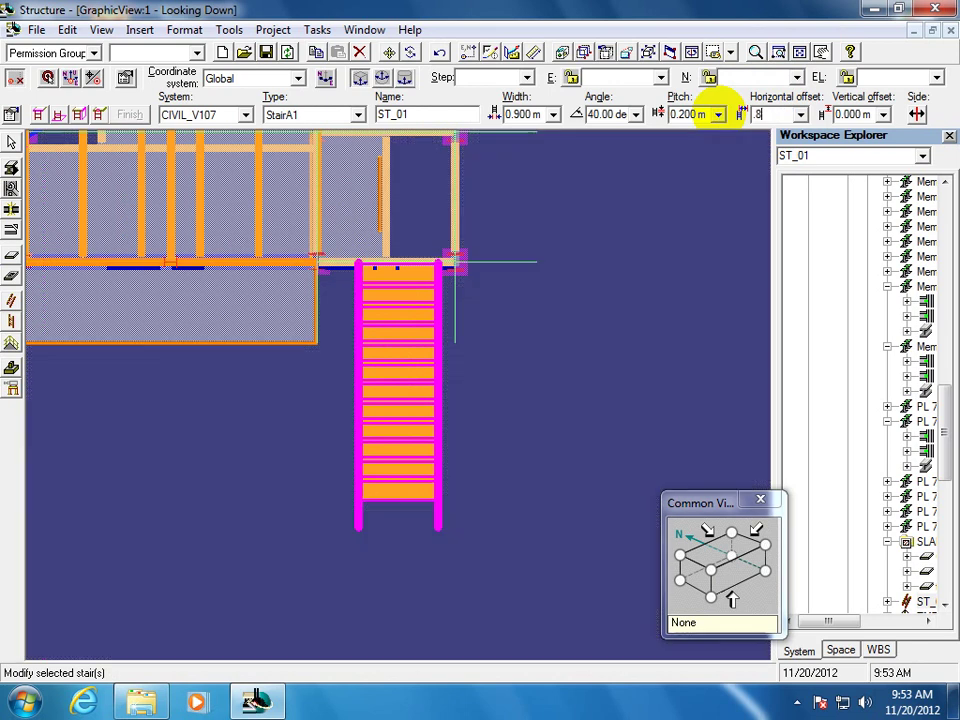
pyautogui.click(778, 113)
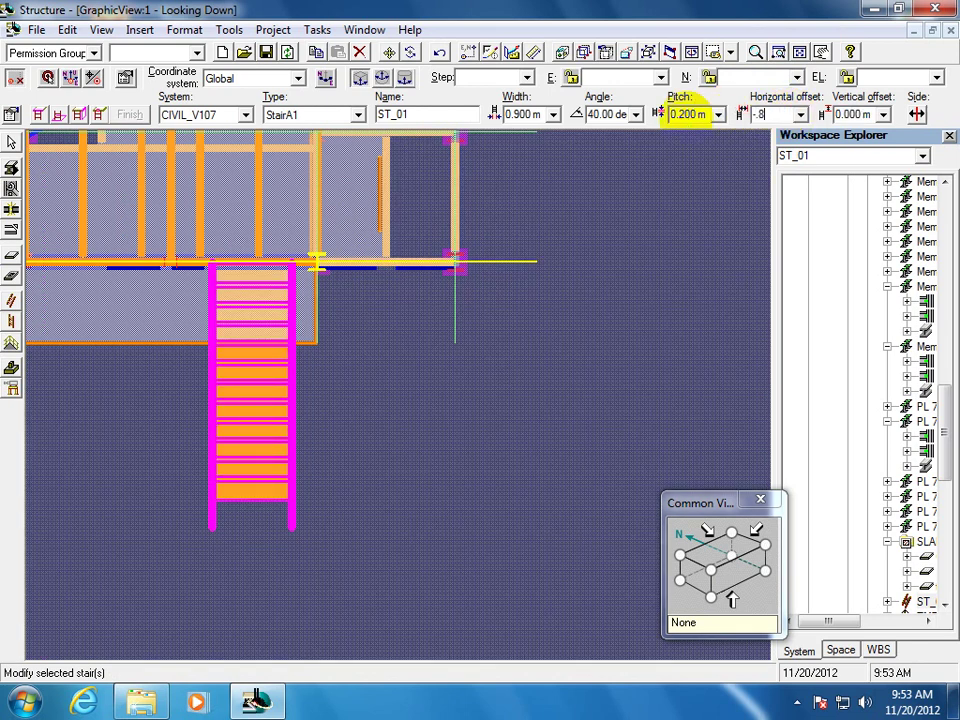
pyautogui.press('Tab')
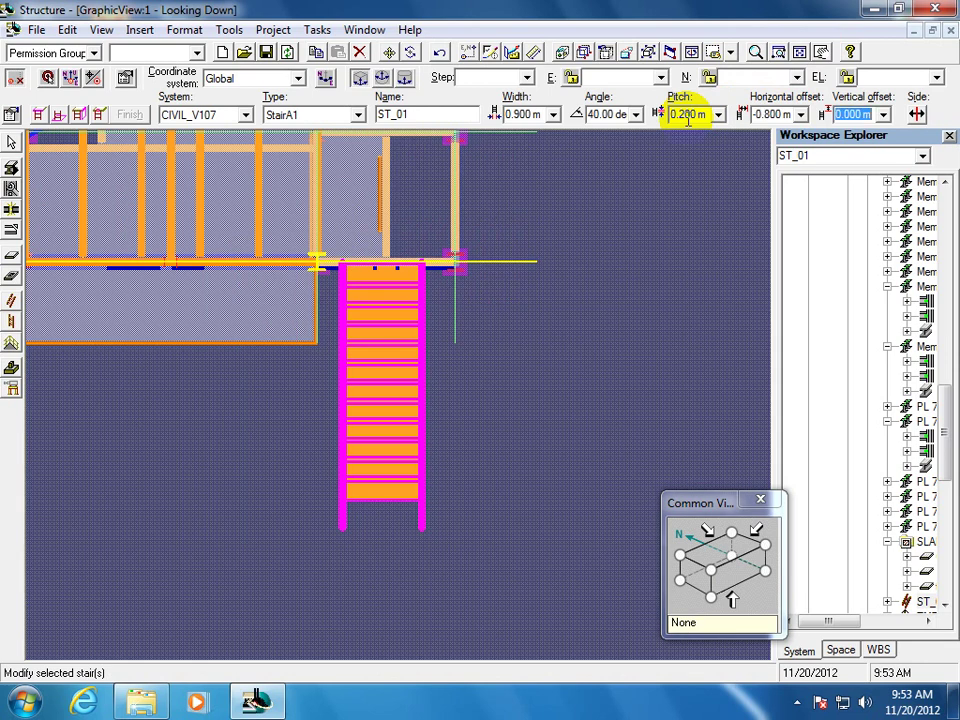
# Set the horizontal offset of stair ST_01 to -0.85 m and deselect the stair
pyautogui.click(768, 116)
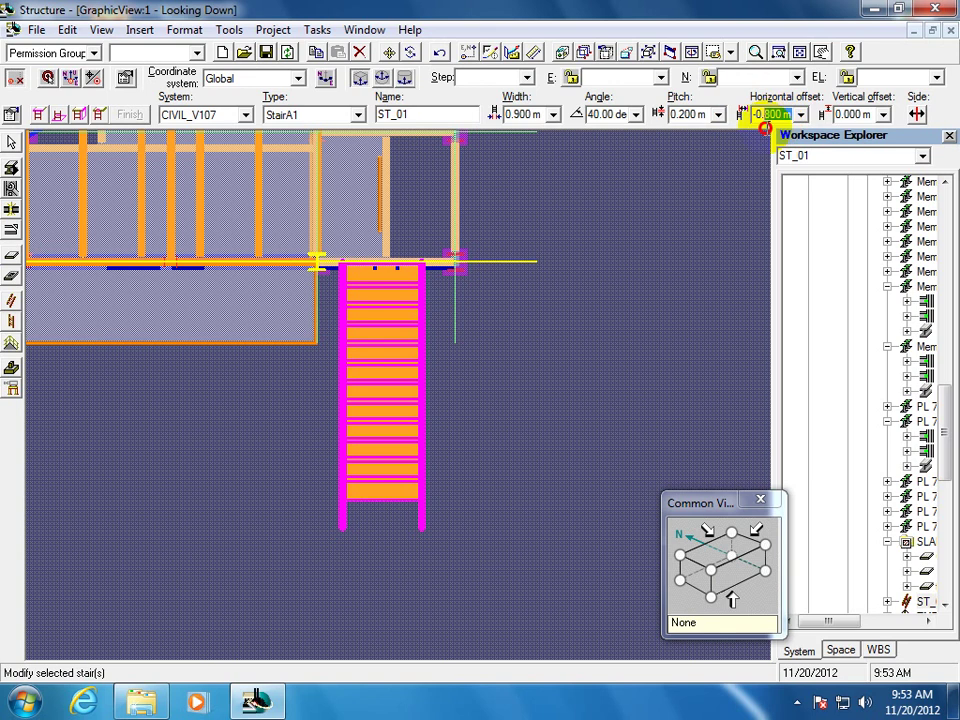
pyautogui.press('Tab')
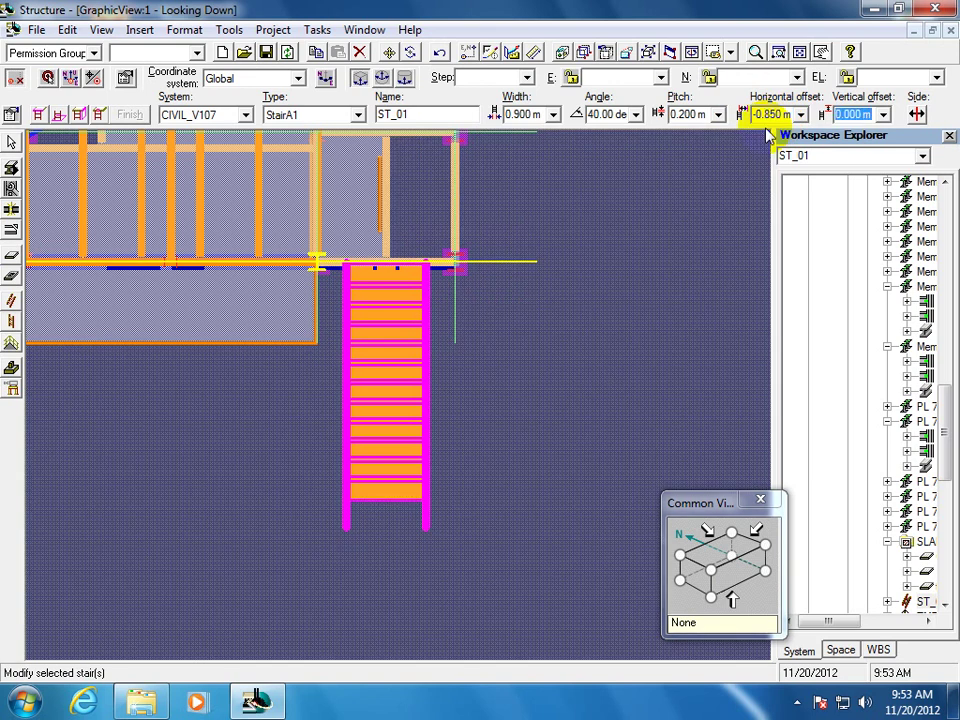
pyautogui.click(563, 362)
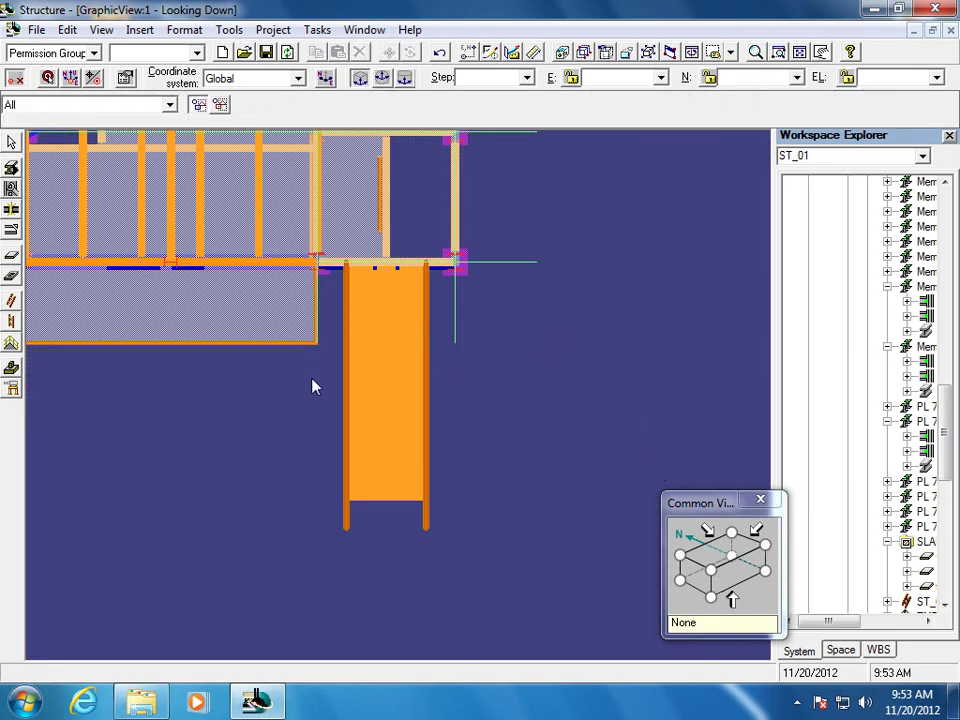
# Reselect stair ST_01 and examine in plan how its top end sits against the low platform's edge beam
pyautogui.click(357, 392)
pyautogui.click(357, 392)
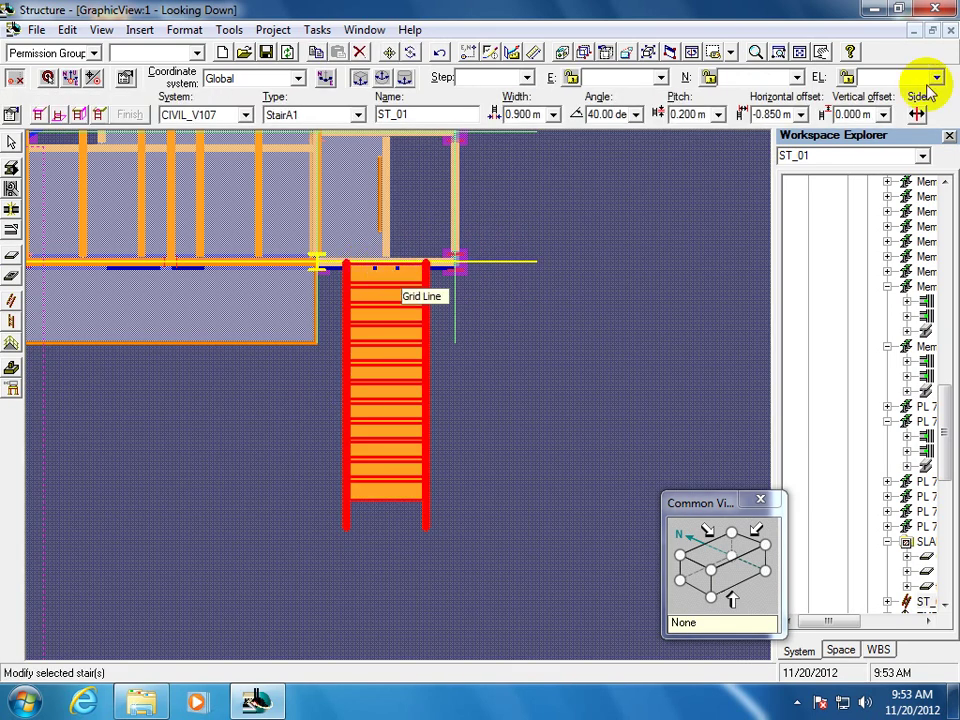
pyautogui.click(778, 47)
pyautogui.click(323, 312)
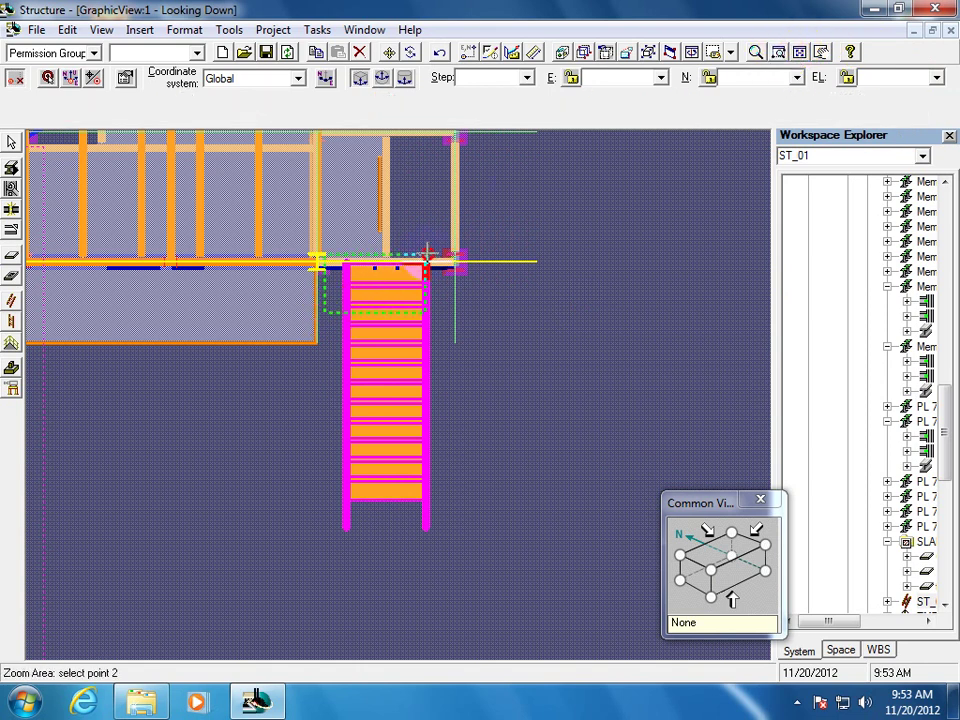
pyautogui.click(438, 240)
pyautogui.click(495, 338)
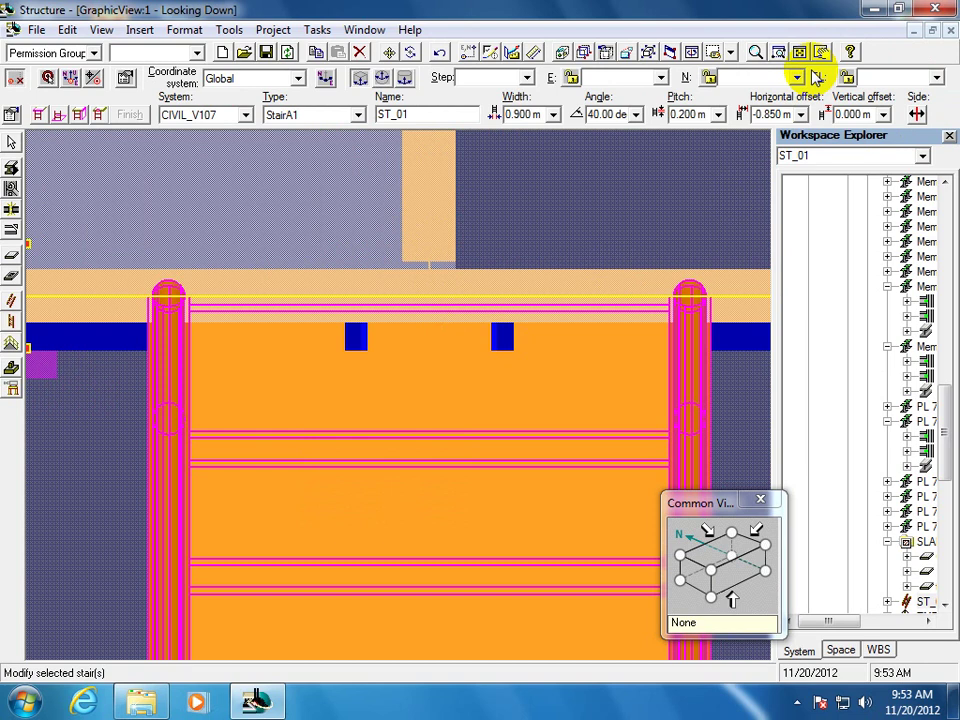
pyautogui.click(508, 369)
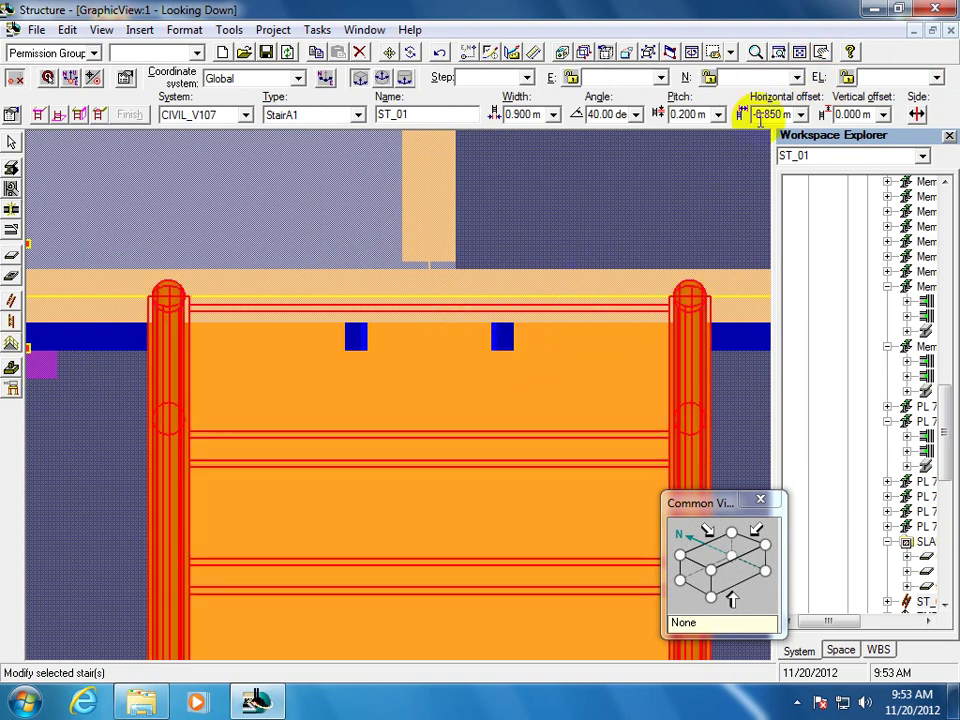
# Switch to the northeast isometric view and examine the stair's top connection beside the low platform's column
pyautogui.click(712, 576)
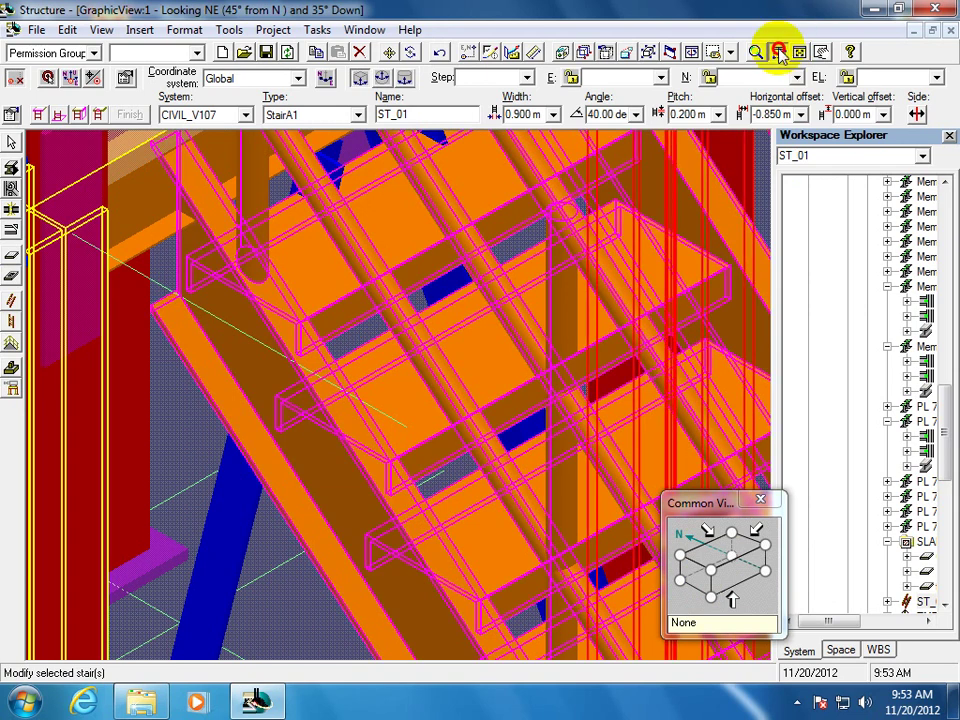
pyautogui.click(779, 55)
pyautogui.click(467, 204)
pyautogui.click(506, 240)
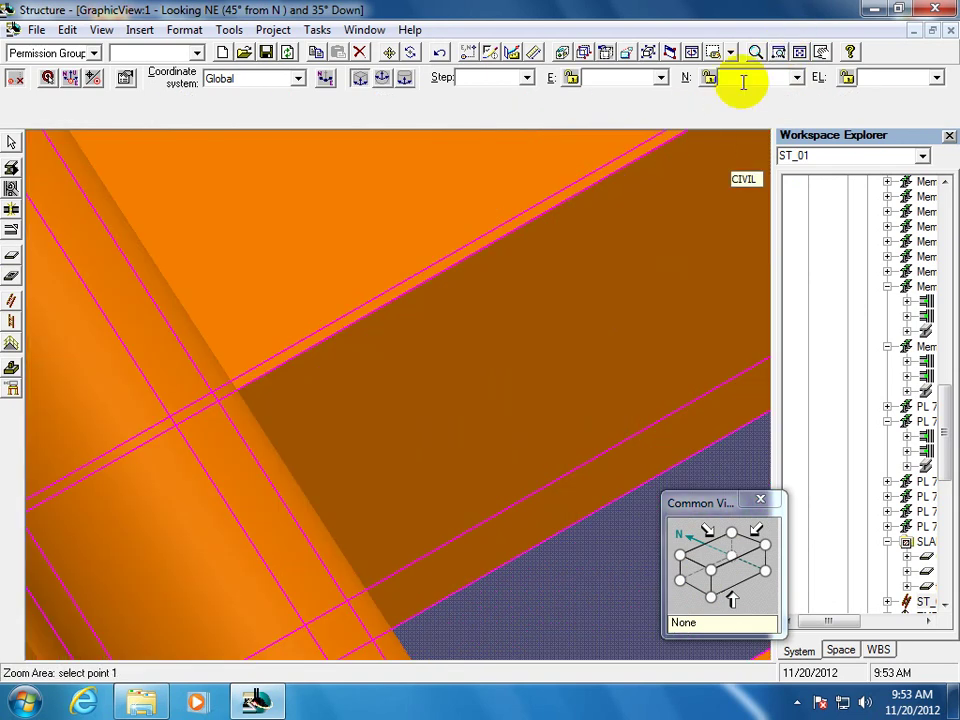
pyautogui.click(781, 55)
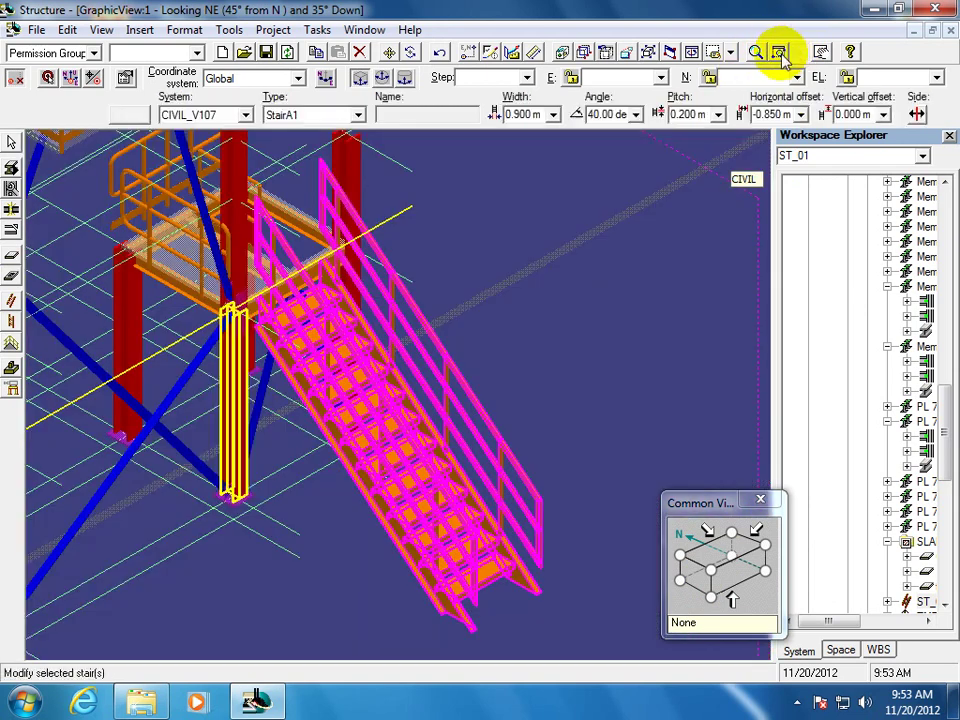
pyautogui.click(779, 53)
pyautogui.click(170, 290)
pyautogui.click(250, 195)
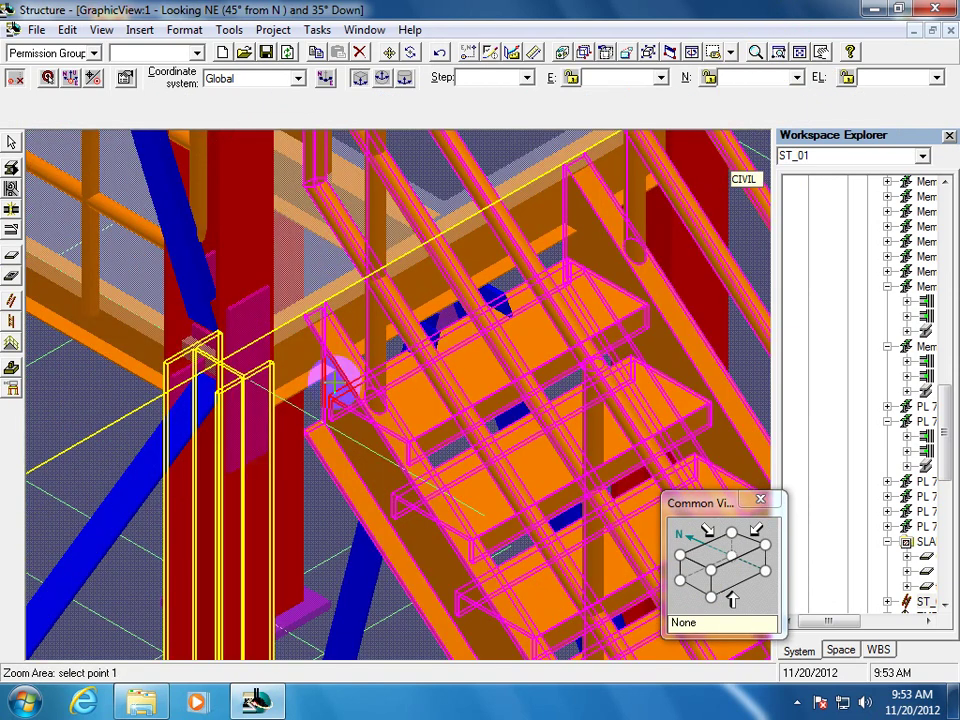
pyautogui.press('Escape')
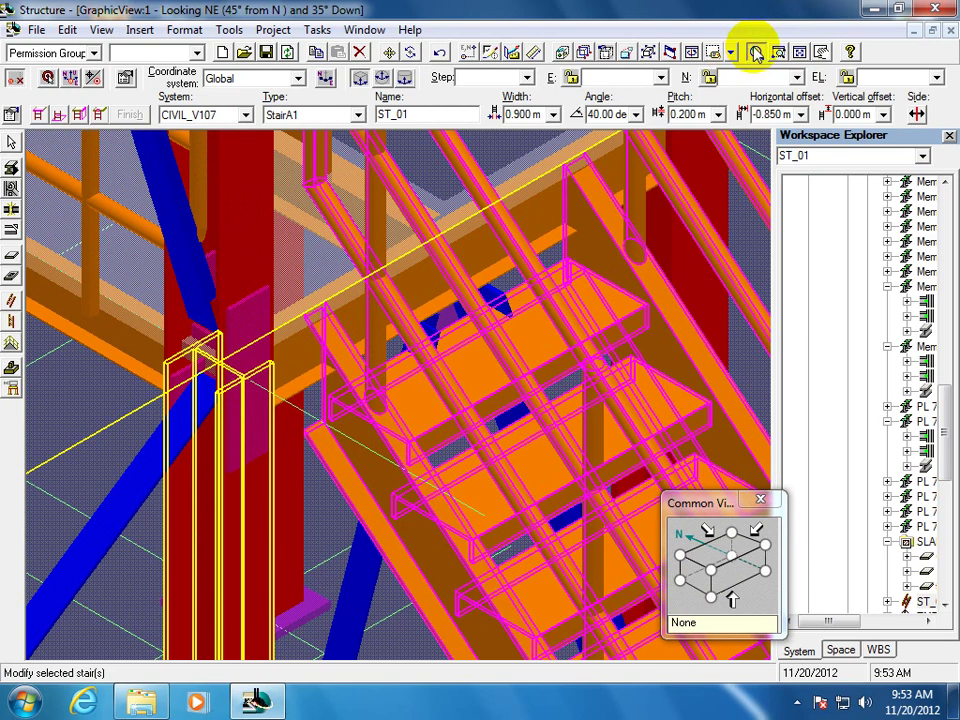
# Fit the whole structure in the view, bring up stair ST_01's properties and move the dialog clear of the stair
pyautogui.click(757, 52)
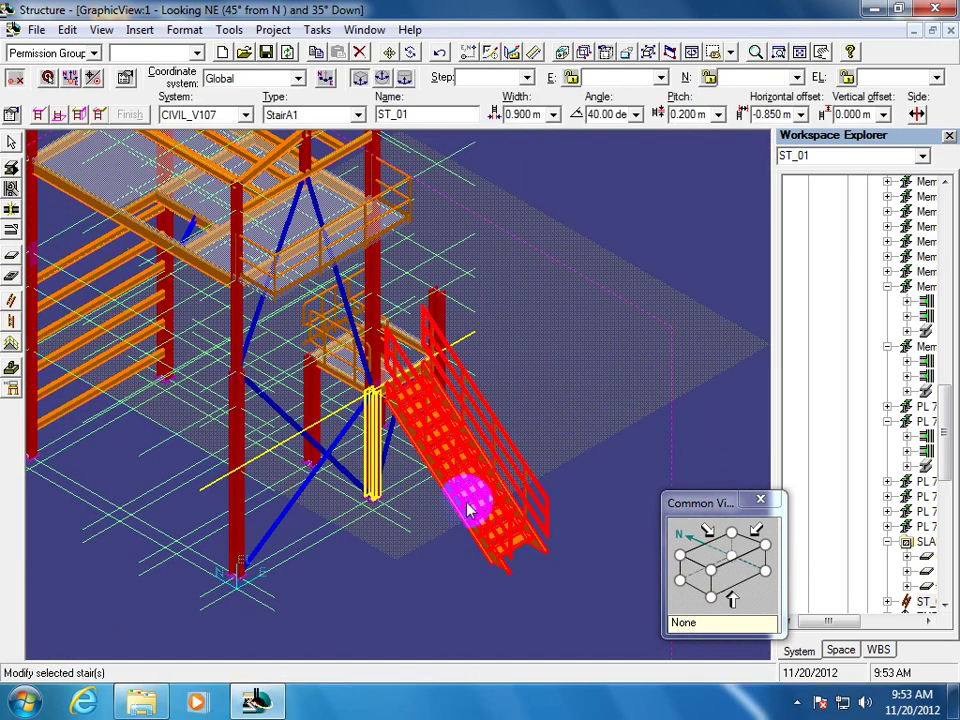
pyautogui.click(10, 116)
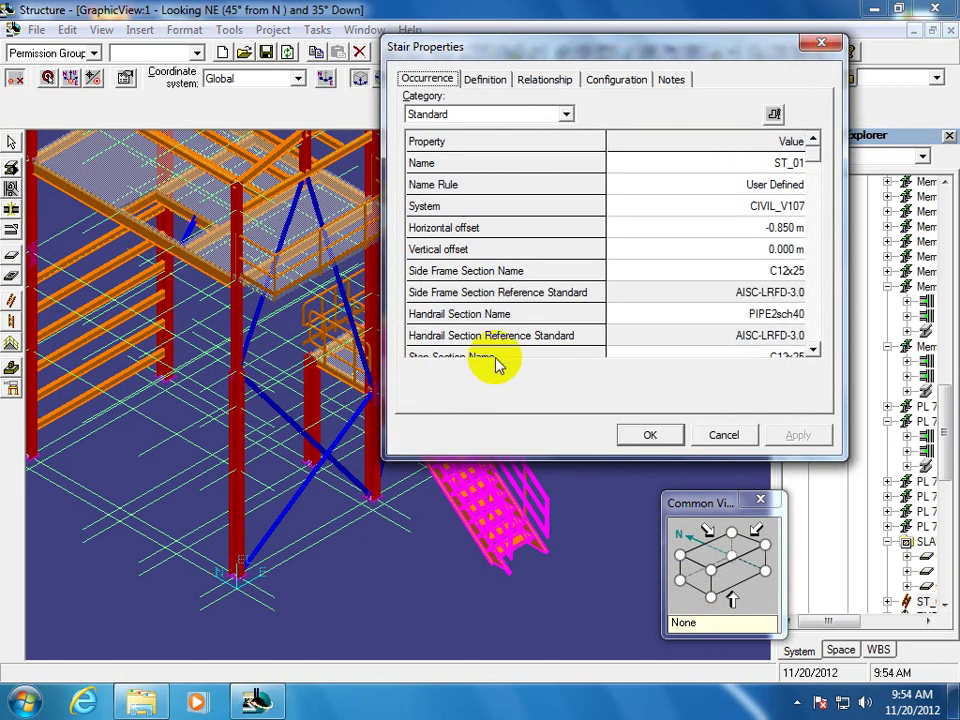
pyautogui.click(345, 645)
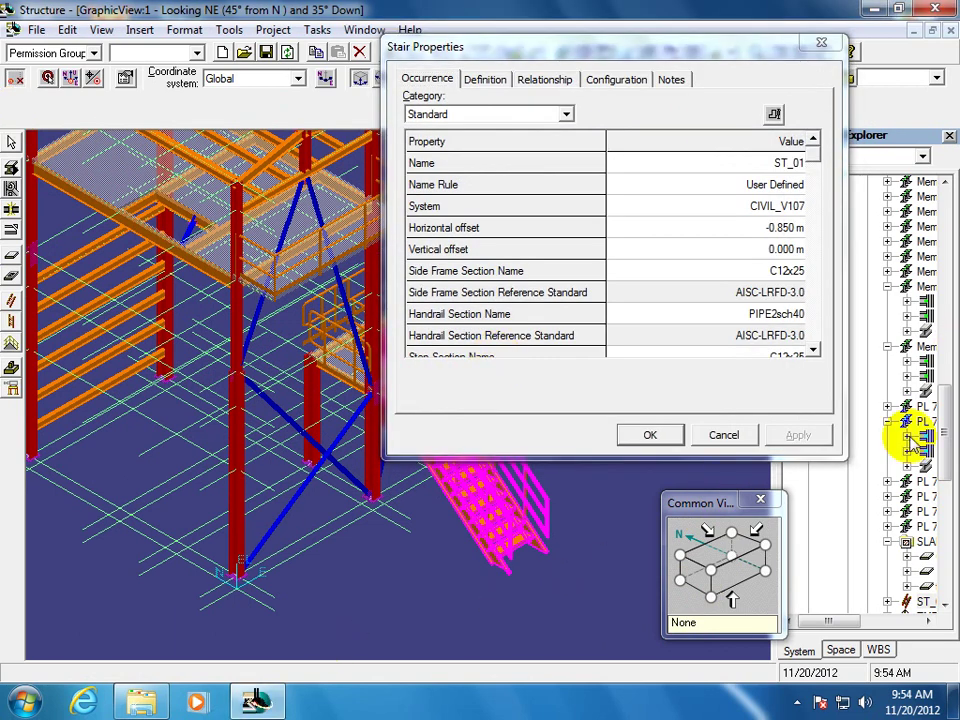
pyautogui.moveTo(674, 56); pyautogui.dragTo(783, 30)
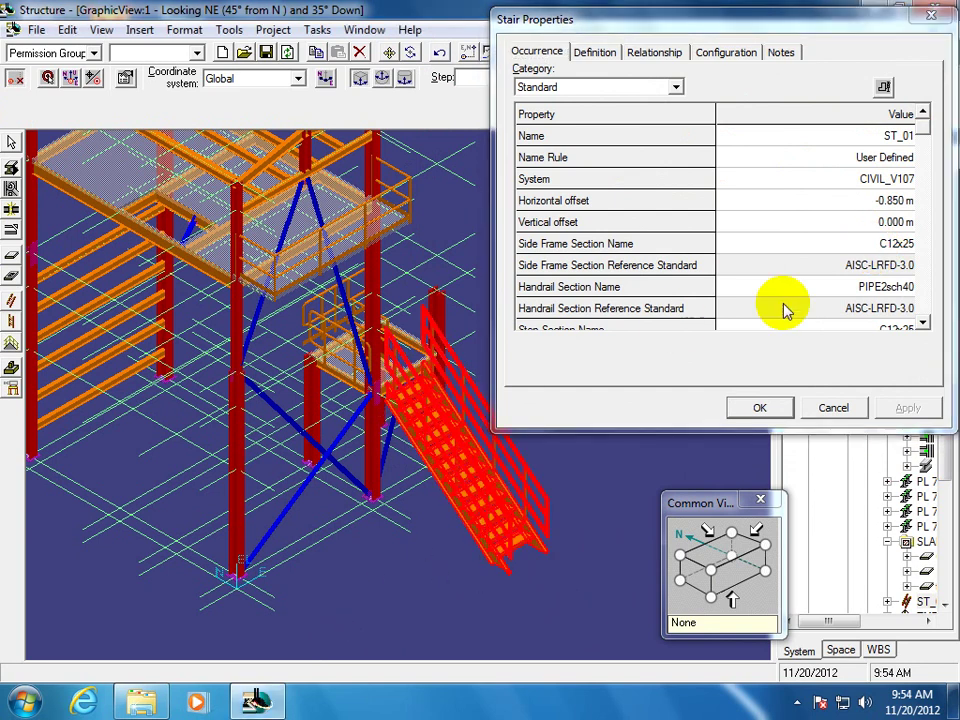
# Try Left justification for stair ST_01 and accept the properties
pyautogui.click(923, 323)
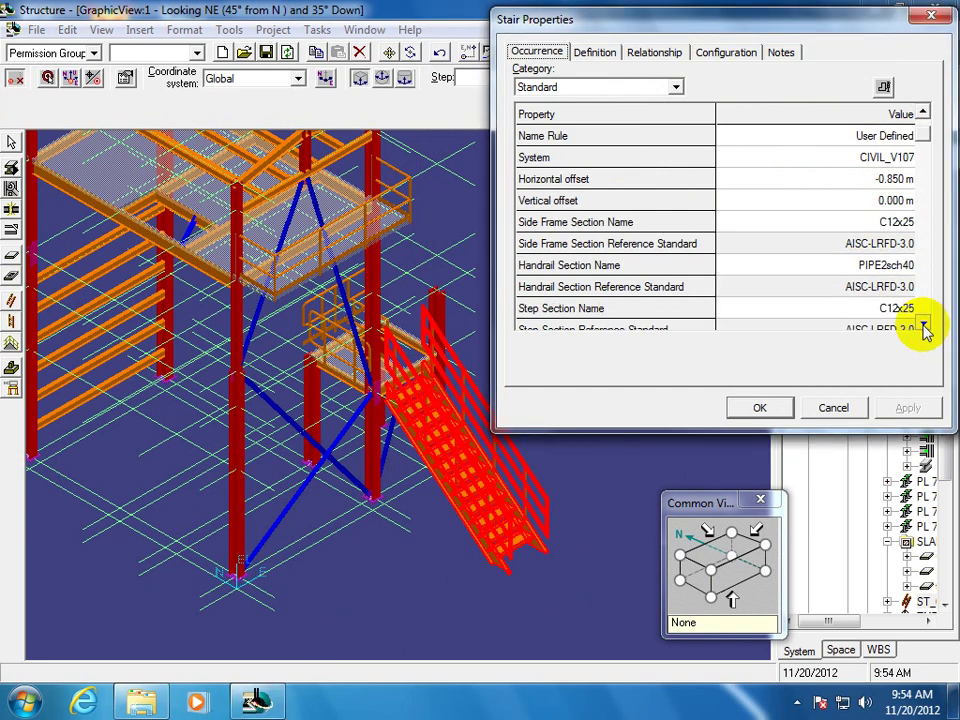
pyautogui.click(923, 323)
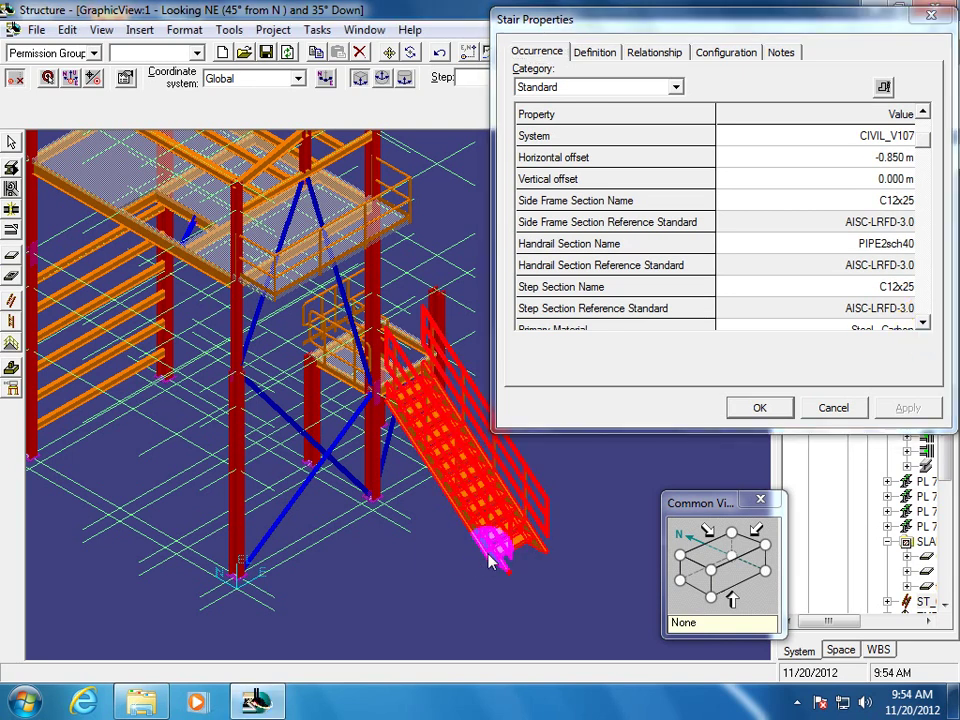
pyautogui.click(923, 323)
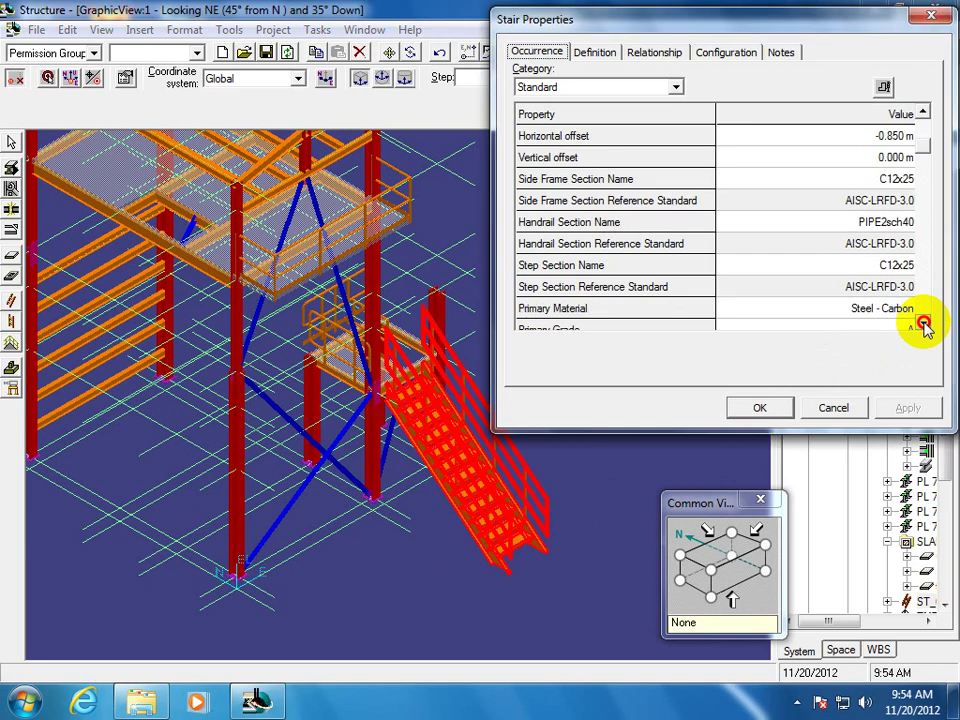
pyautogui.click(923, 323)
pyautogui.click(923, 323)
pyautogui.click(923, 323)
pyautogui.click(923, 323)
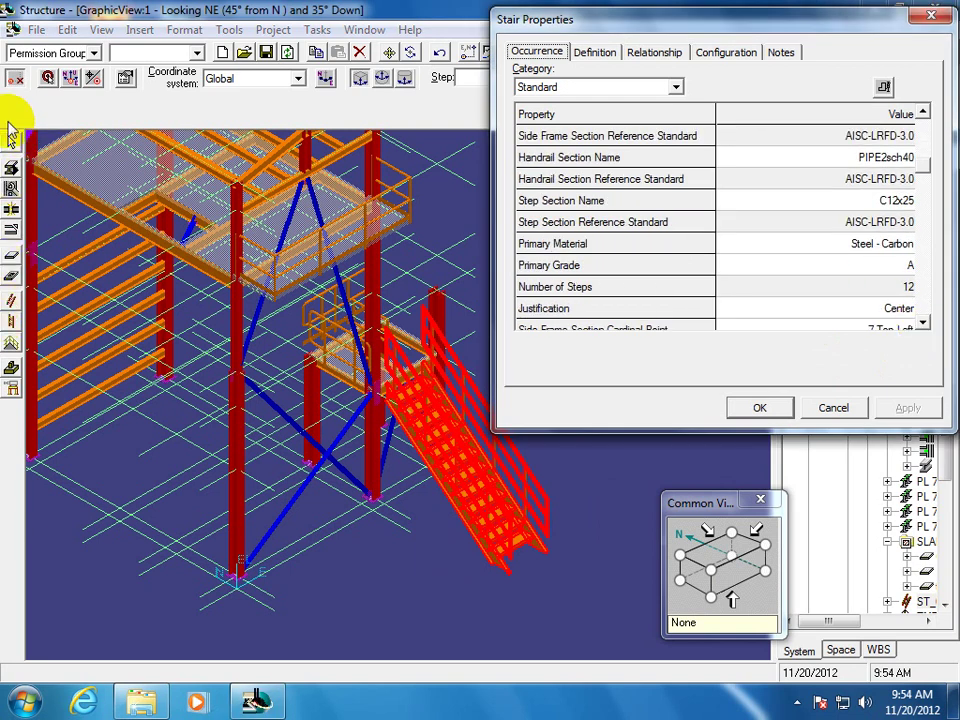
pyautogui.click(895, 309)
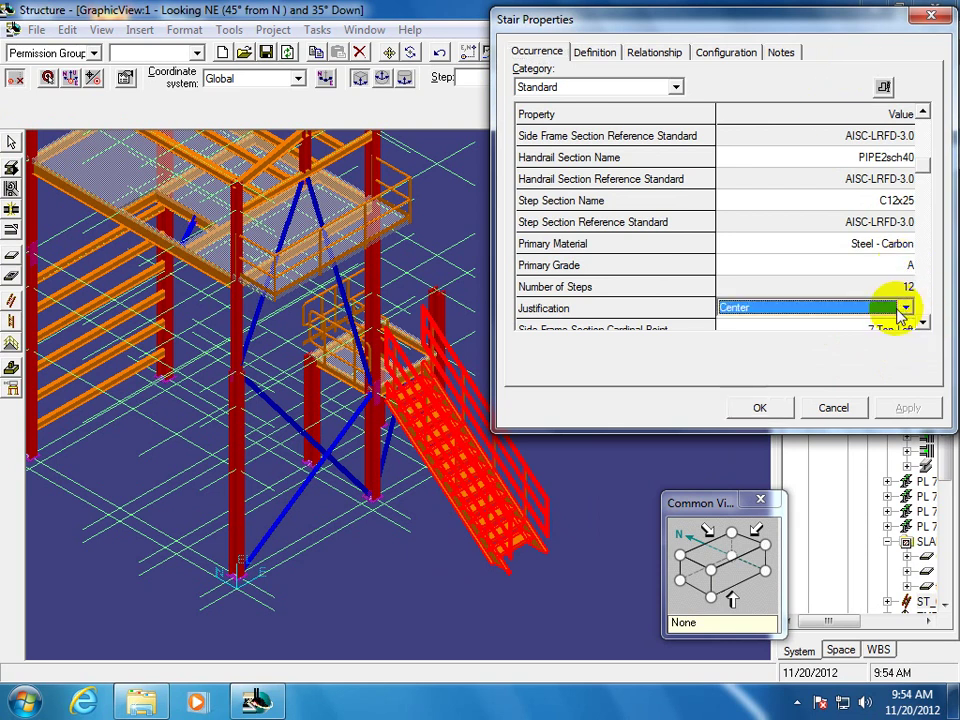
pyautogui.click(906, 308)
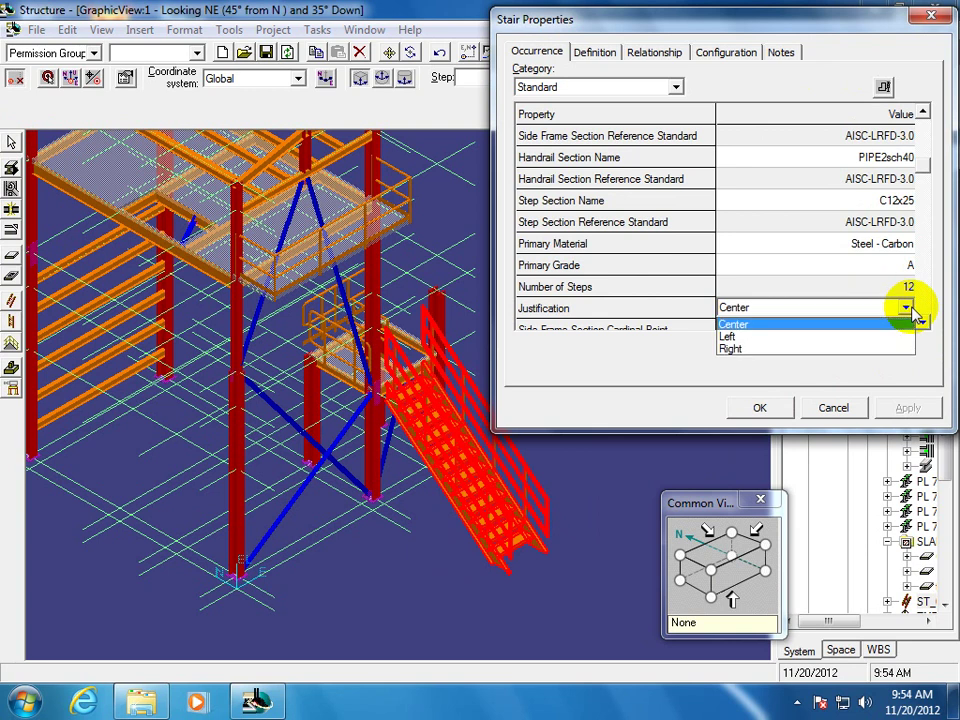
pyautogui.click(797, 336)
pyautogui.click(757, 408)
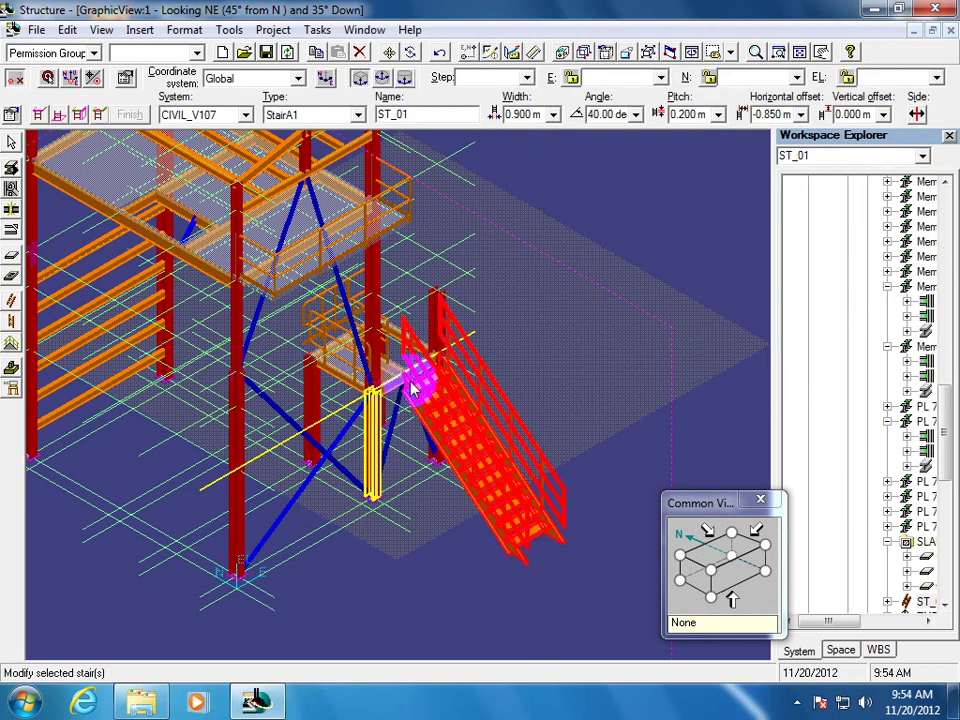
# Reopen the properties of stair ST_01, set its justification to Center and apply the change
pyautogui.click(12, 115)
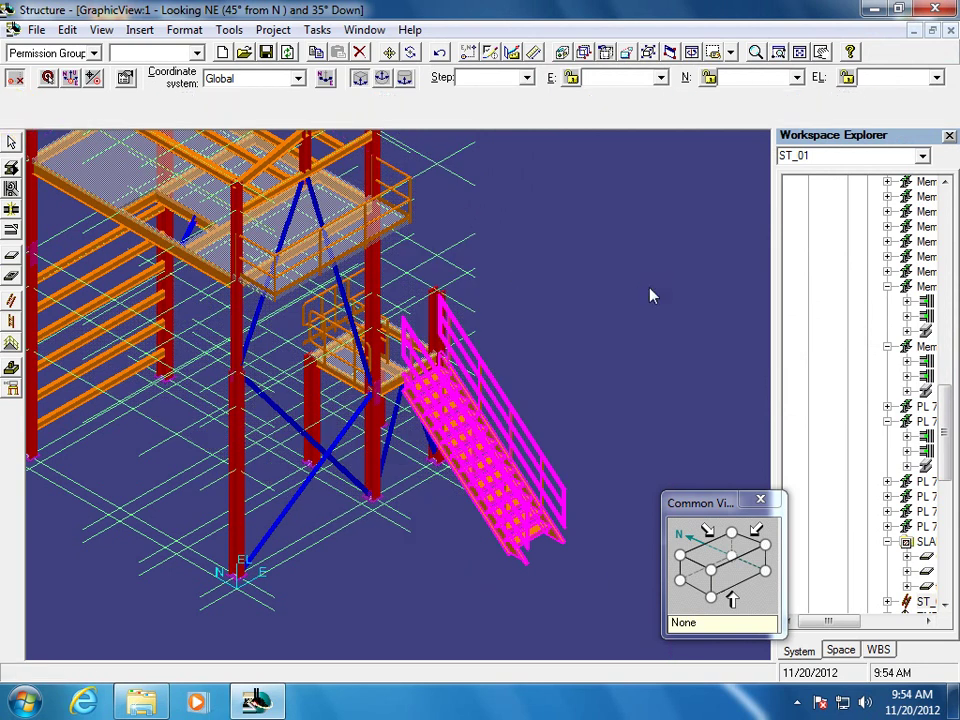
pyautogui.click(928, 325)
pyautogui.scroll(-2, 930, 325)
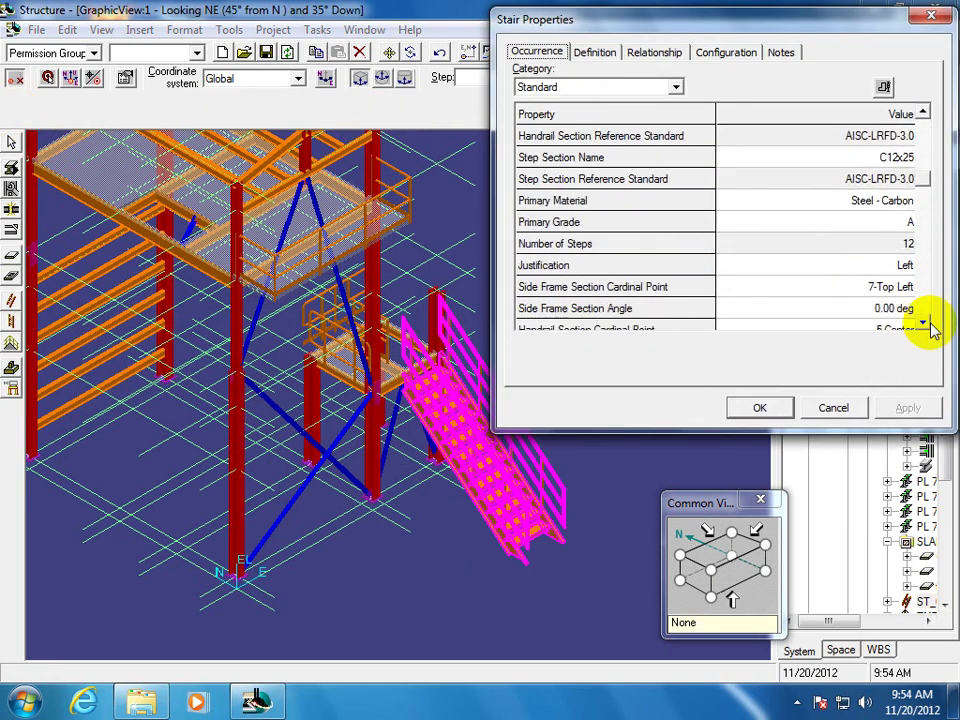
pyautogui.click(905, 266)
pyautogui.click(905, 265)
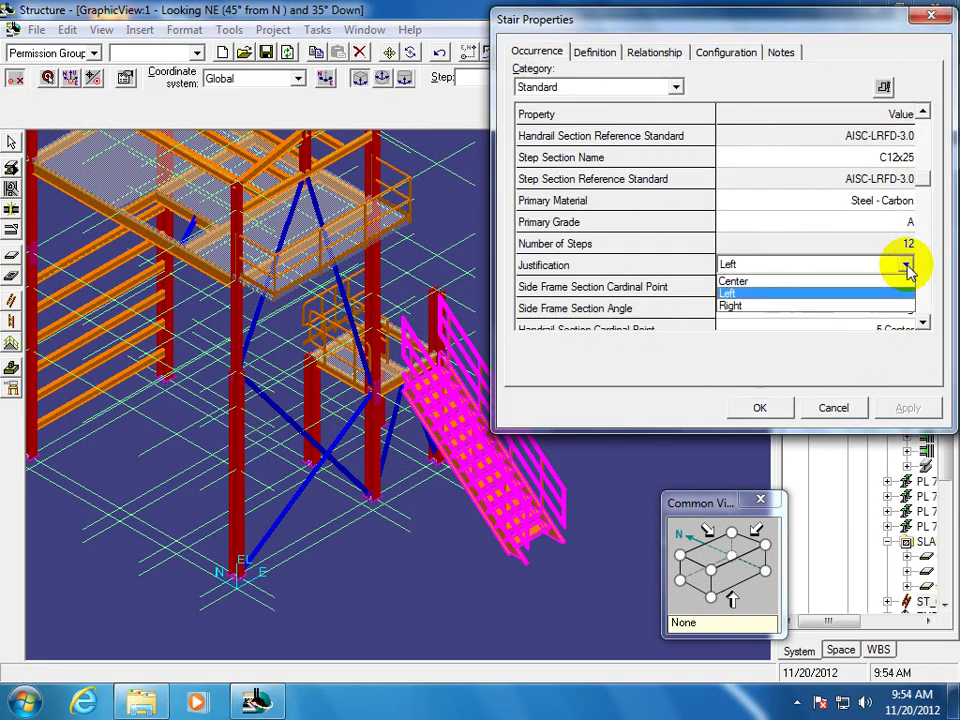
pyautogui.click(820, 281)
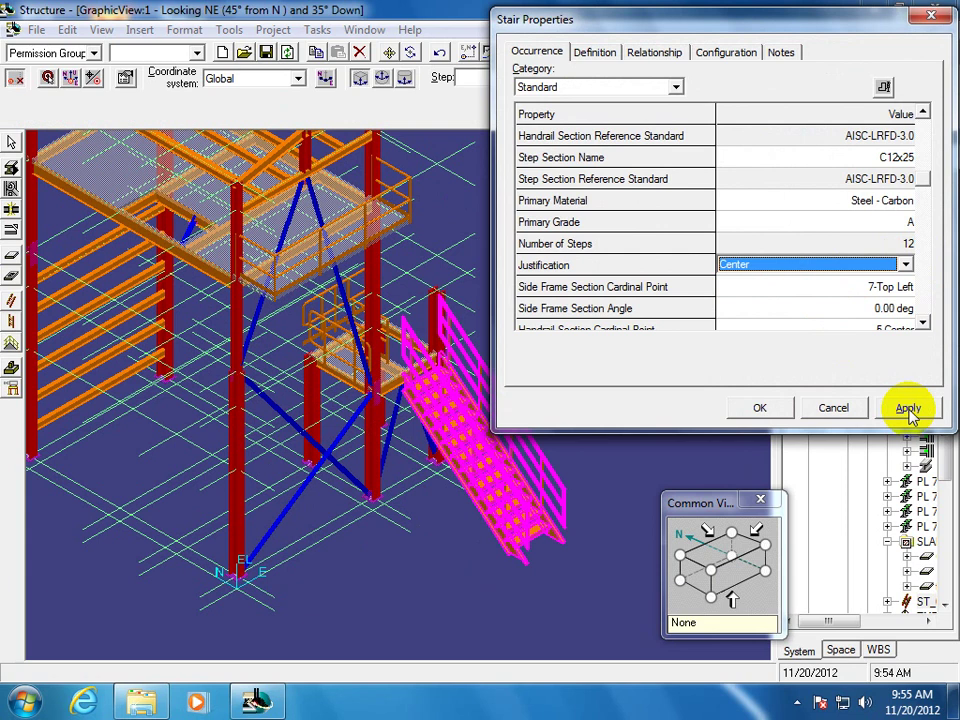
pyautogui.click(908, 409)
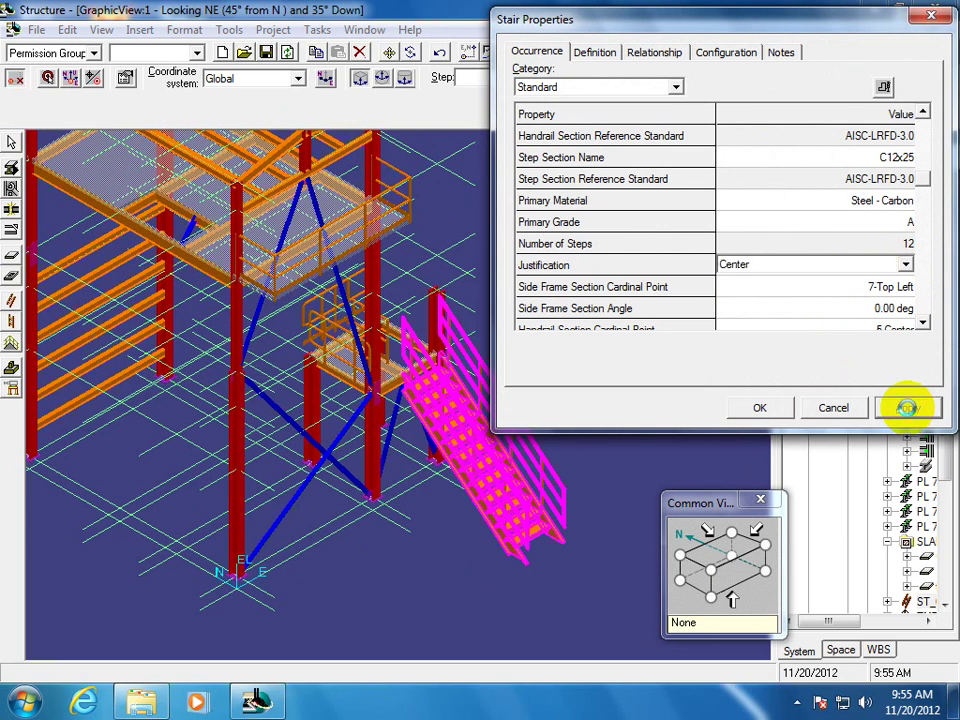
pyautogui.click(907, 407)
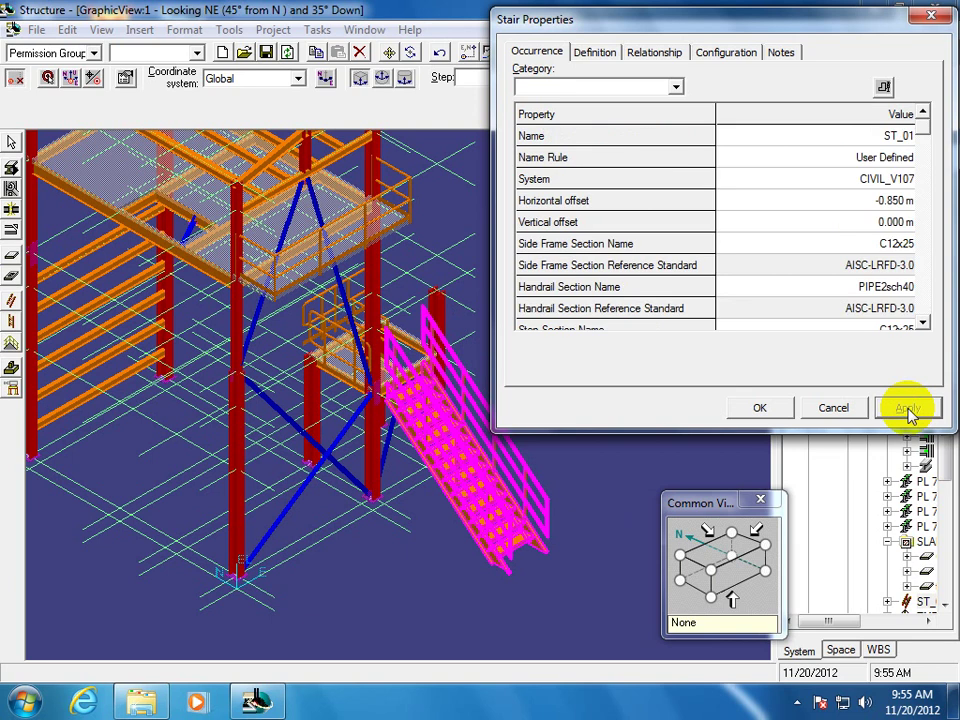
# Enable the top landing for stair ST_01, set its length to 1 m and apply the change
pyautogui.click(922, 323)
pyautogui.click(922, 323)
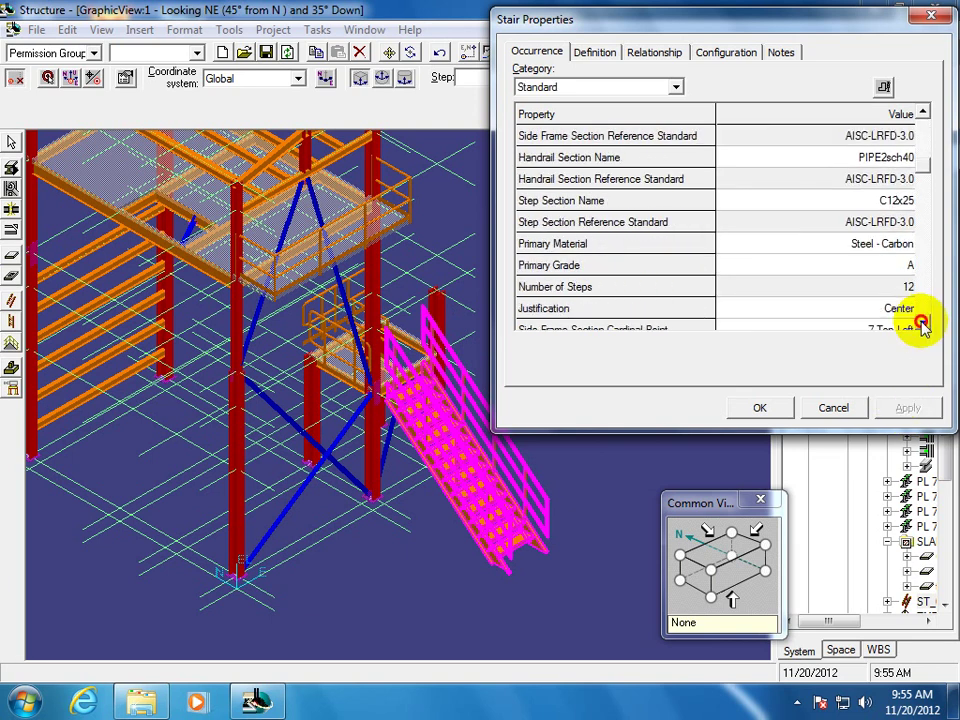
pyautogui.click(922, 323)
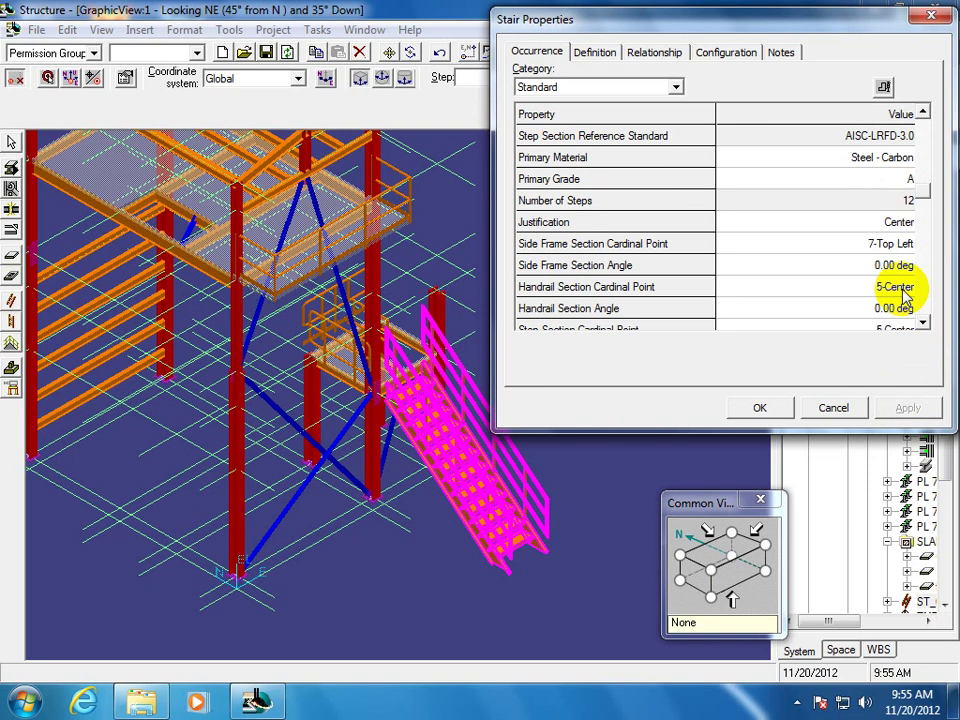
pyautogui.click(905, 290)
pyautogui.click(909, 291)
pyautogui.click(910, 292)
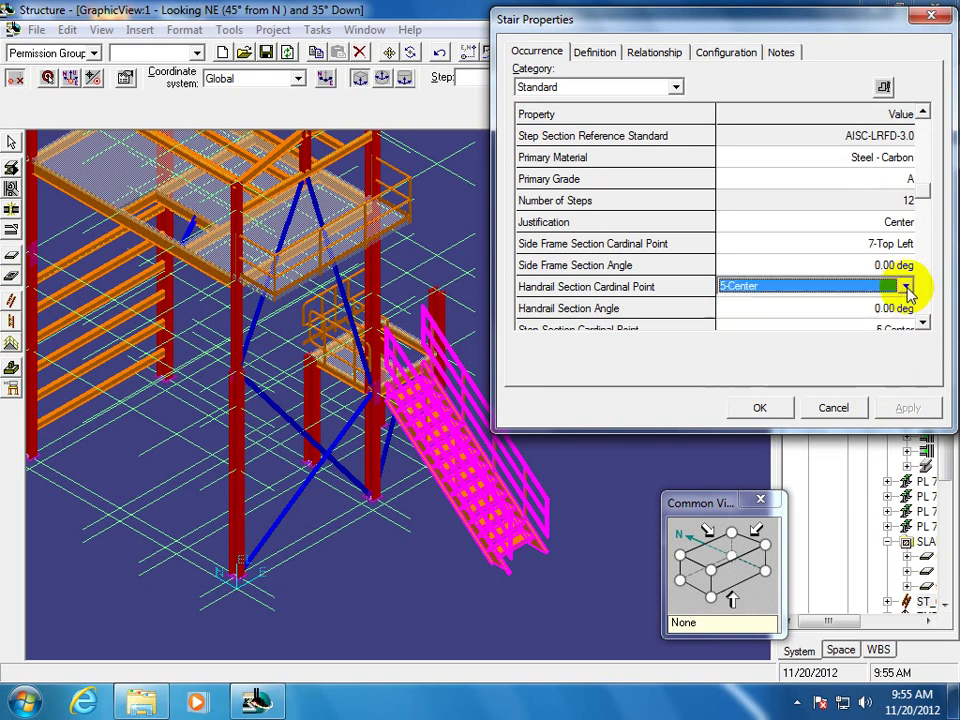
pyautogui.click(924, 326)
pyautogui.click(924, 327)
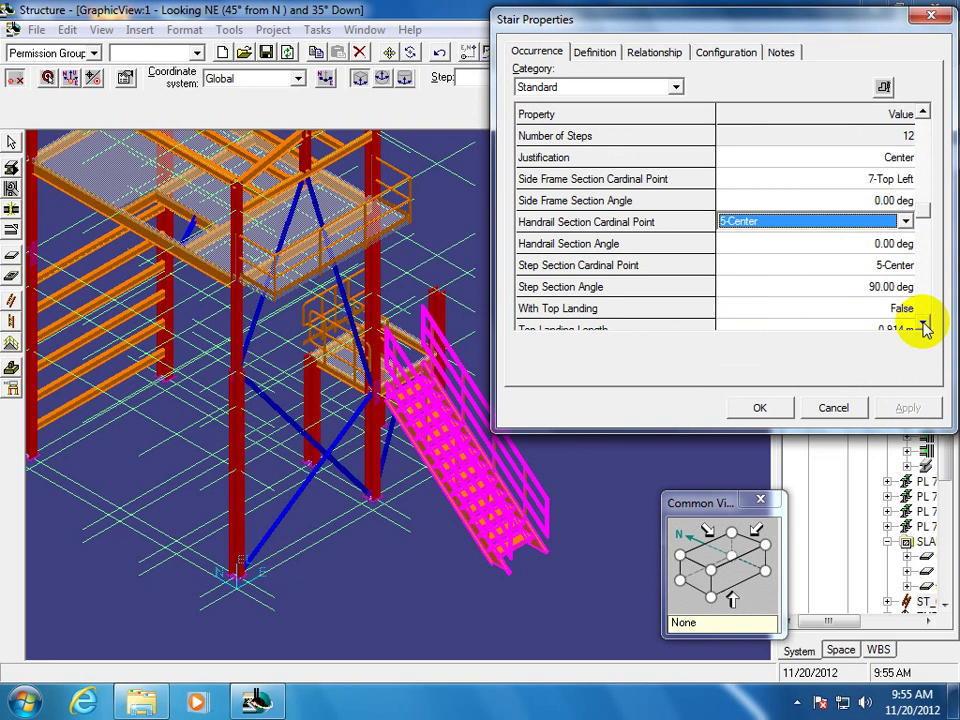
pyautogui.click(924, 326)
pyautogui.click(924, 326)
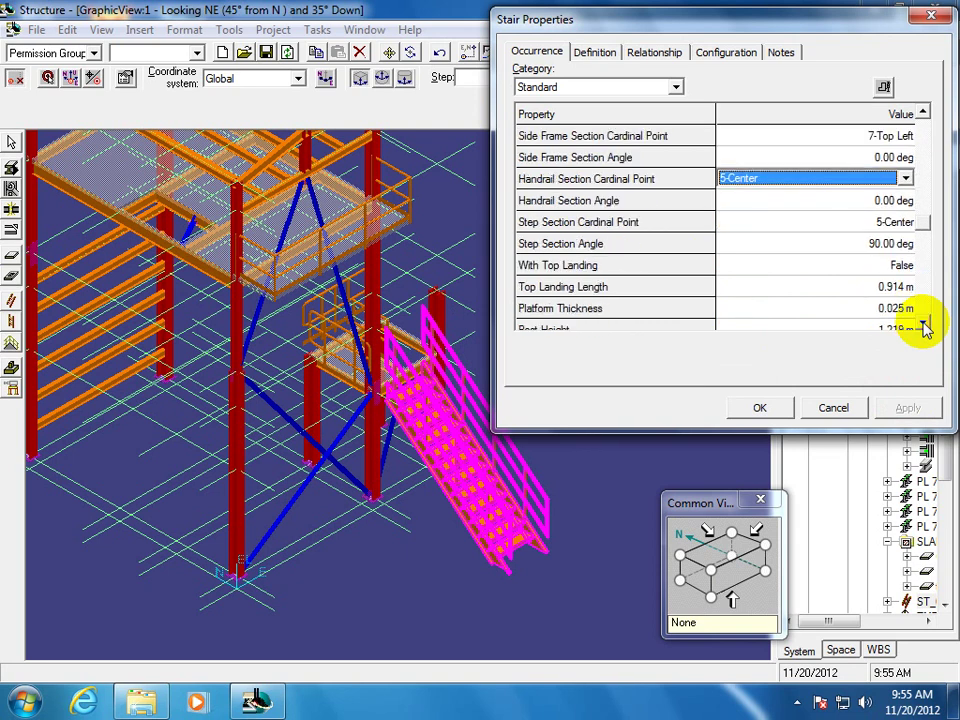
pyautogui.click(906, 266)
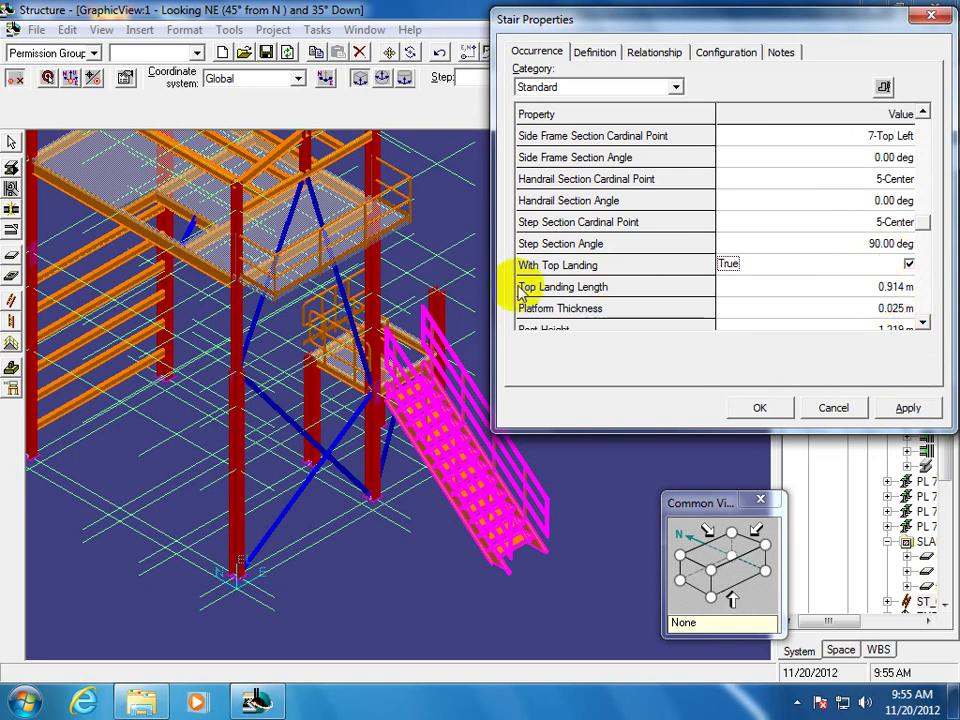
pyautogui.click(888, 286)
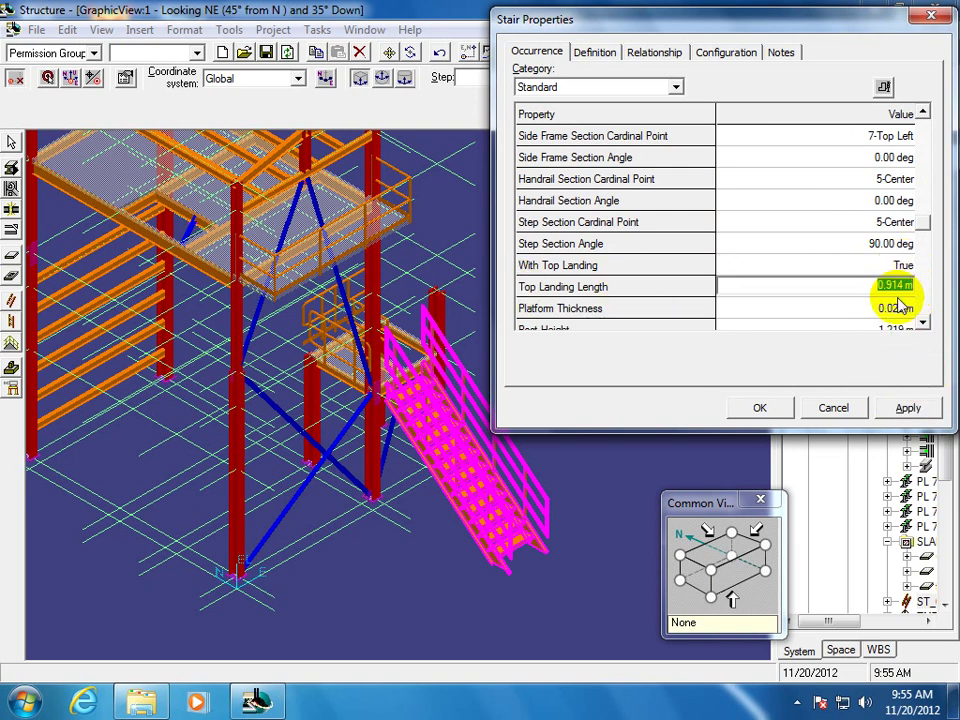
pyautogui.click(905, 407)
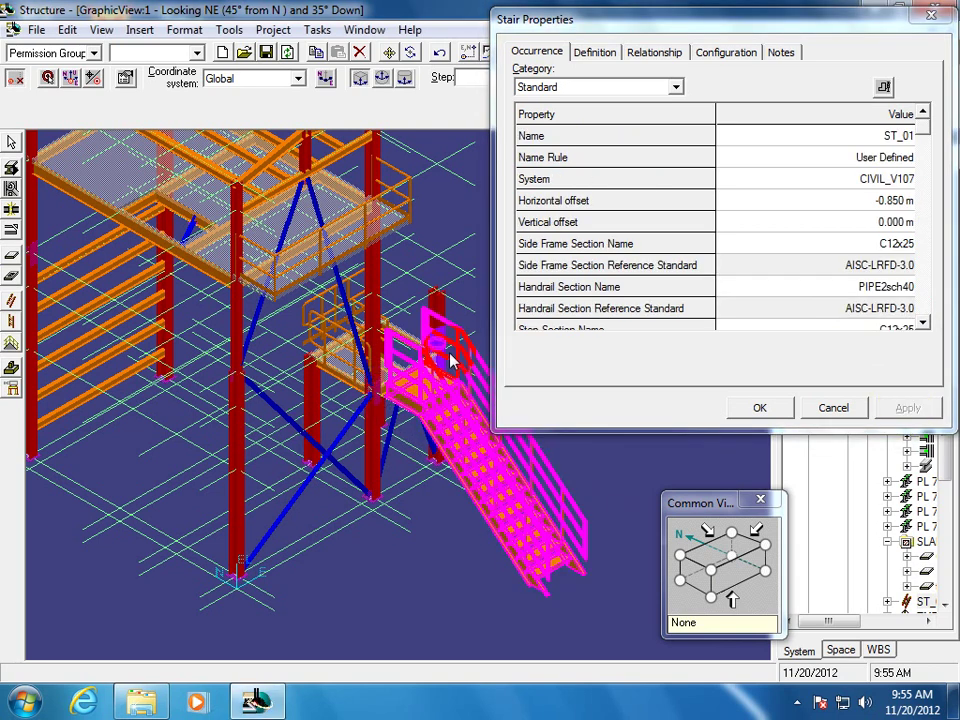
# Set the platform thickness of the stair's top landing to 0.05 m
pyautogui.click(926, 326)
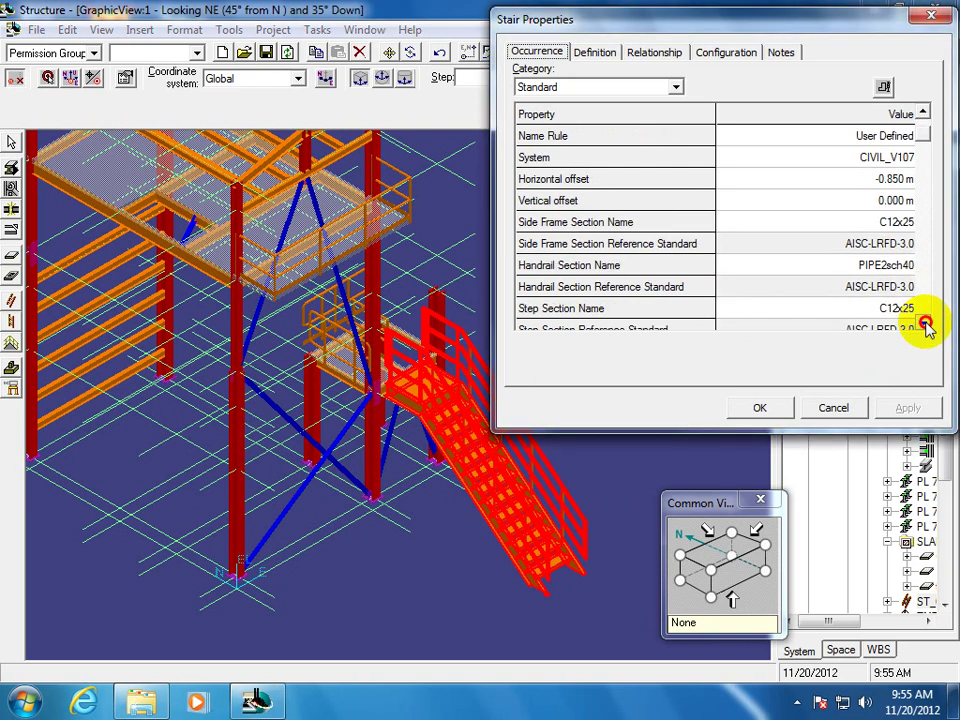
pyautogui.click(926, 325)
pyautogui.click(926, 325)
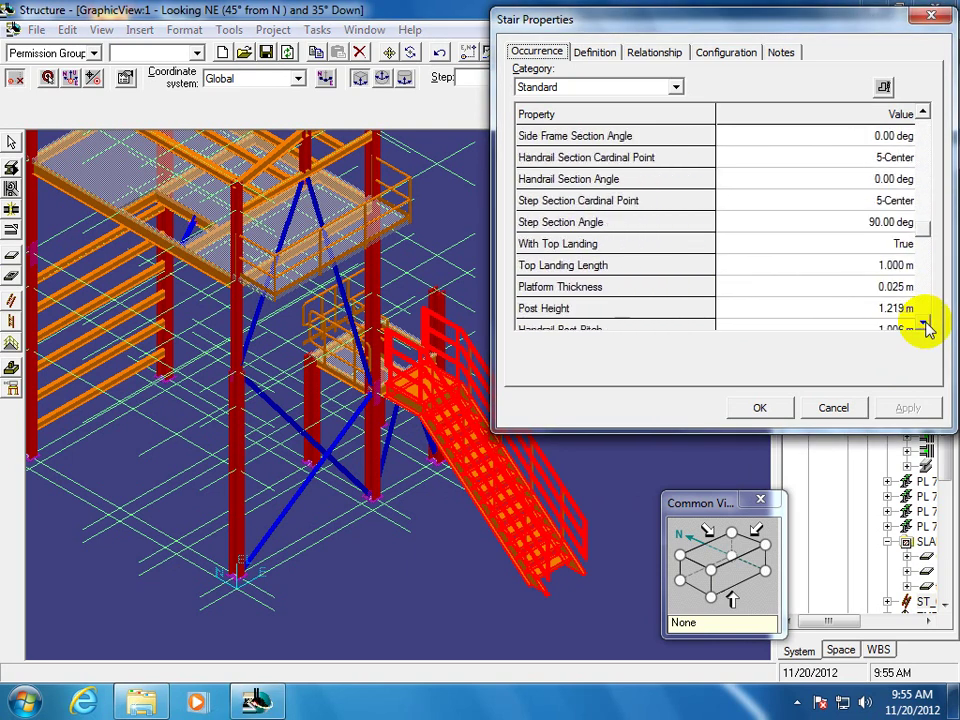
pyautogui.click(895, 287)
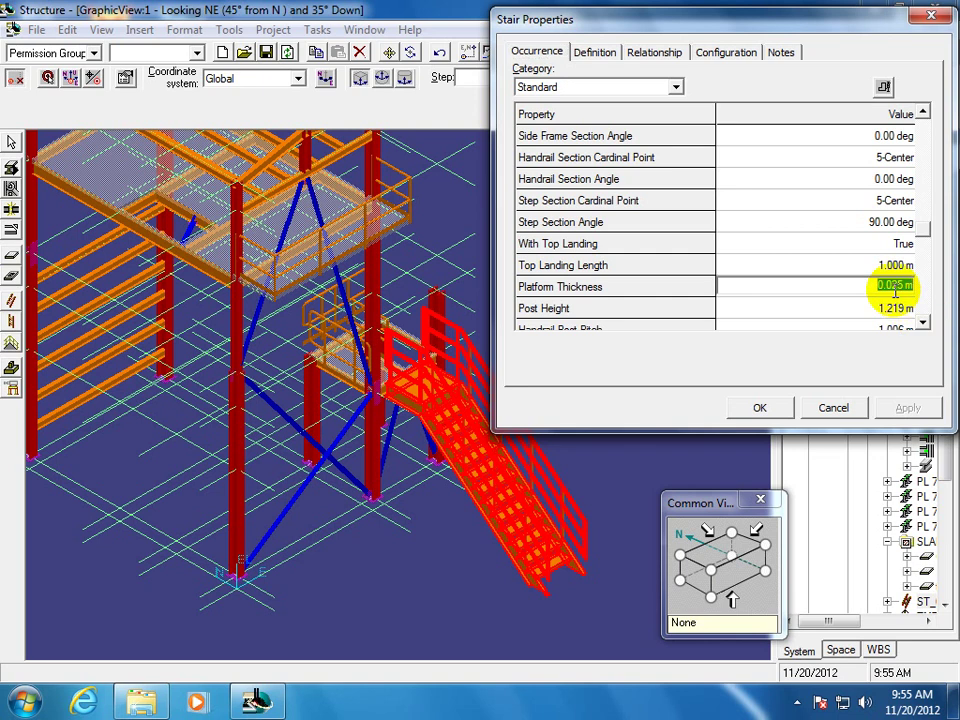
pyautogui.press('BackSpace')
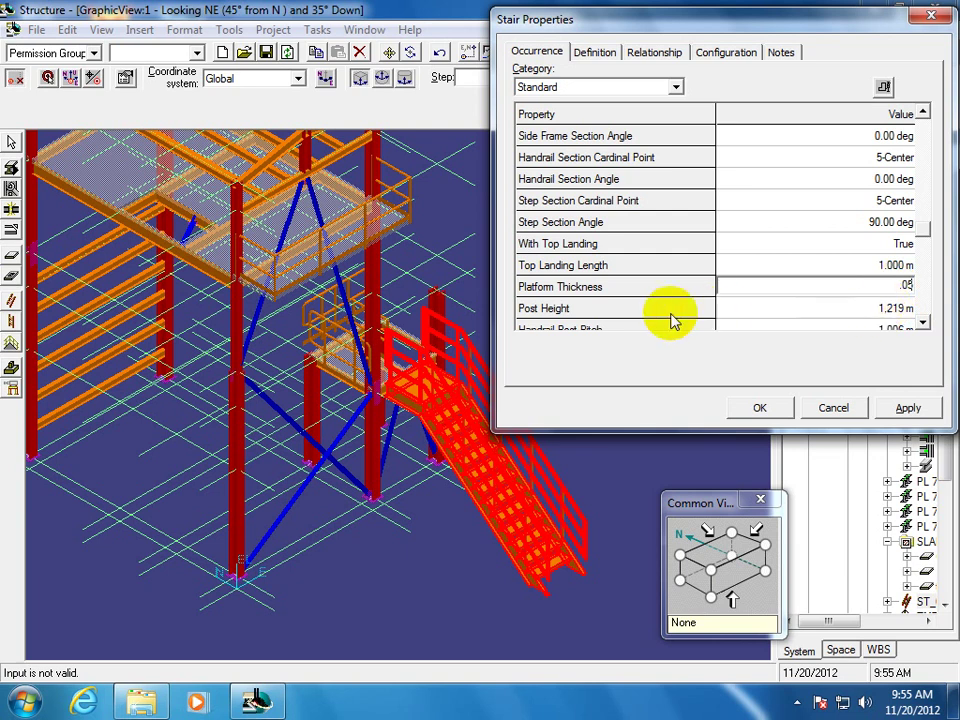
# Check the post height in the stair's dimension diagram and set Post Height to 1.2 m
pyautogui.click(925, 327)
pyautogui.click(925, 327)
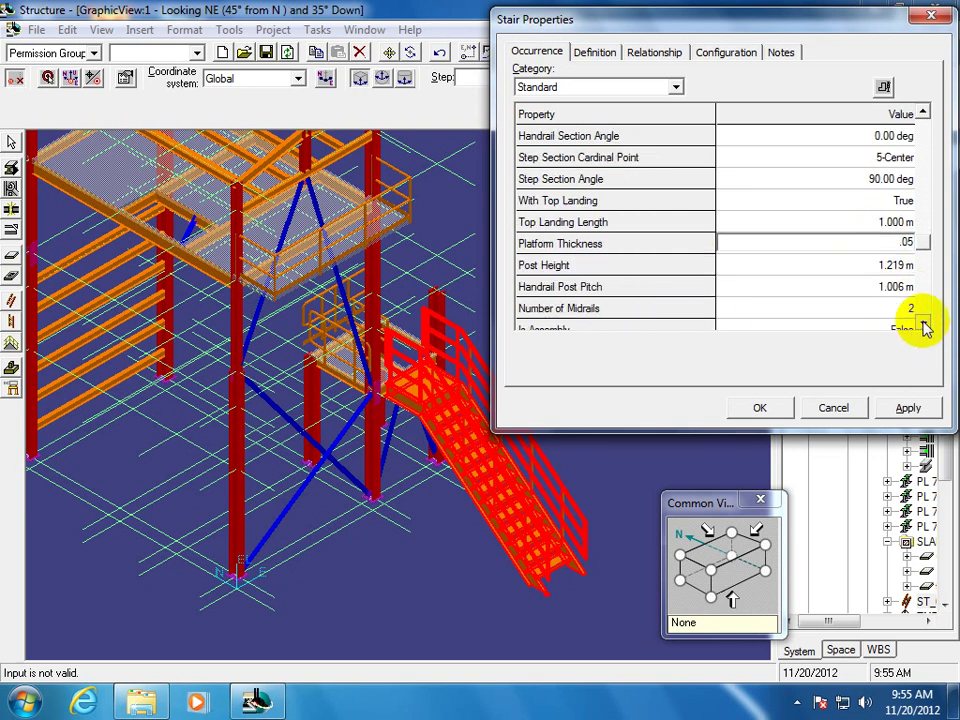
pyautogui.click(878, 267)
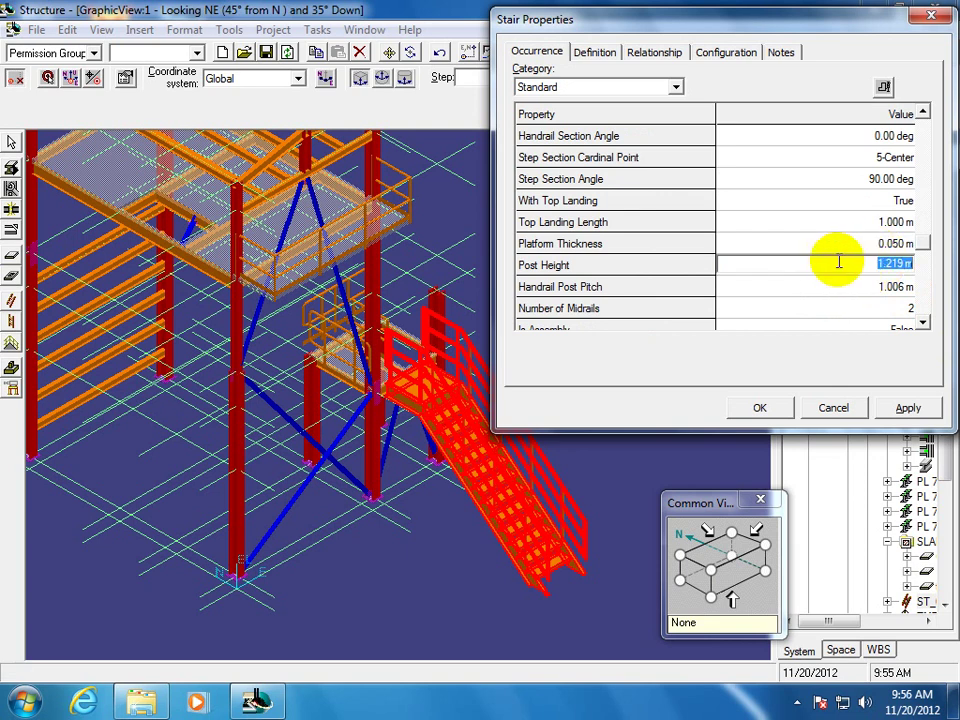
pyautogui.click(882, 87)
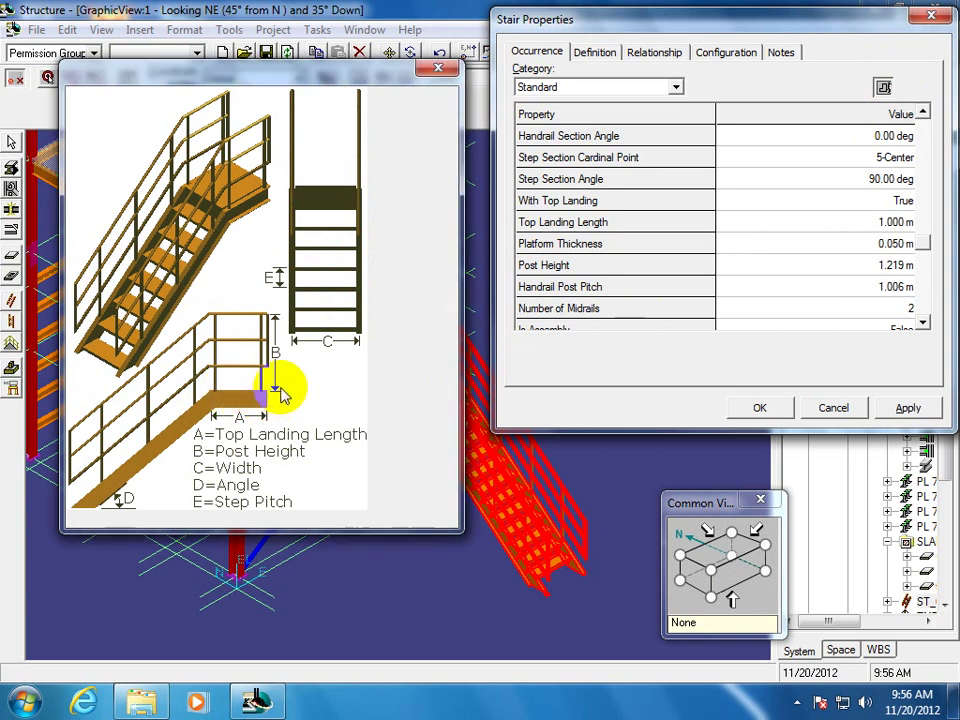
pyautogui.click(438, 68)
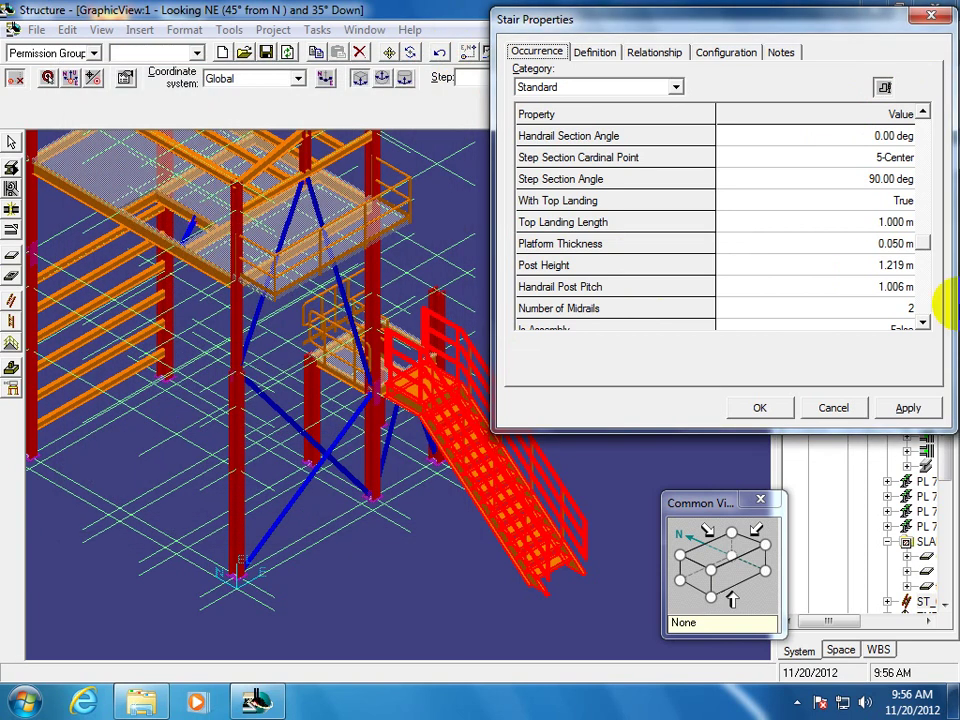
pyautogui.click(887, 265)
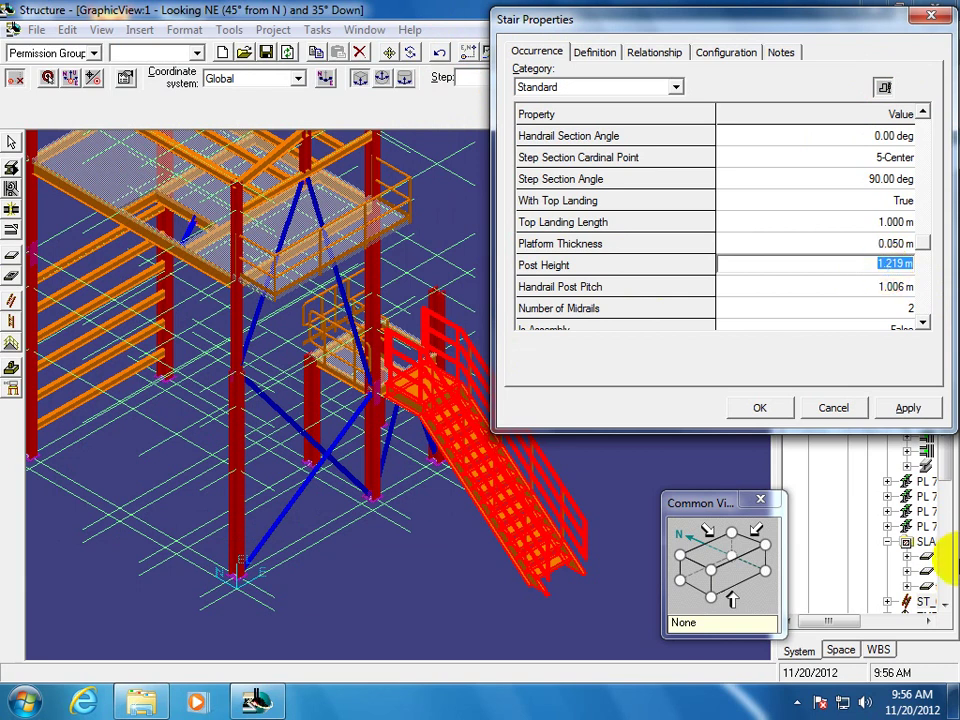
pyautogui.write('1.2')
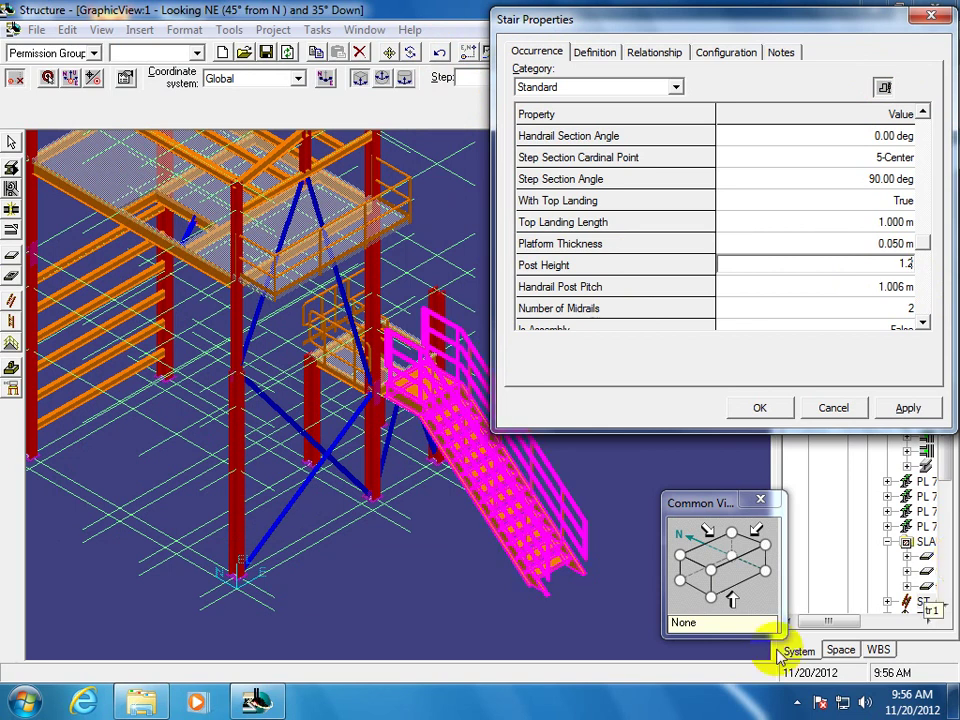
# Set the stair's Post Height to 0.9 m, apply the change and dismiss the dimension diagram
pyautogui.press('BackSpace')
pyautogui.press('BackSpace')
pyautogui.press('BackSpace')
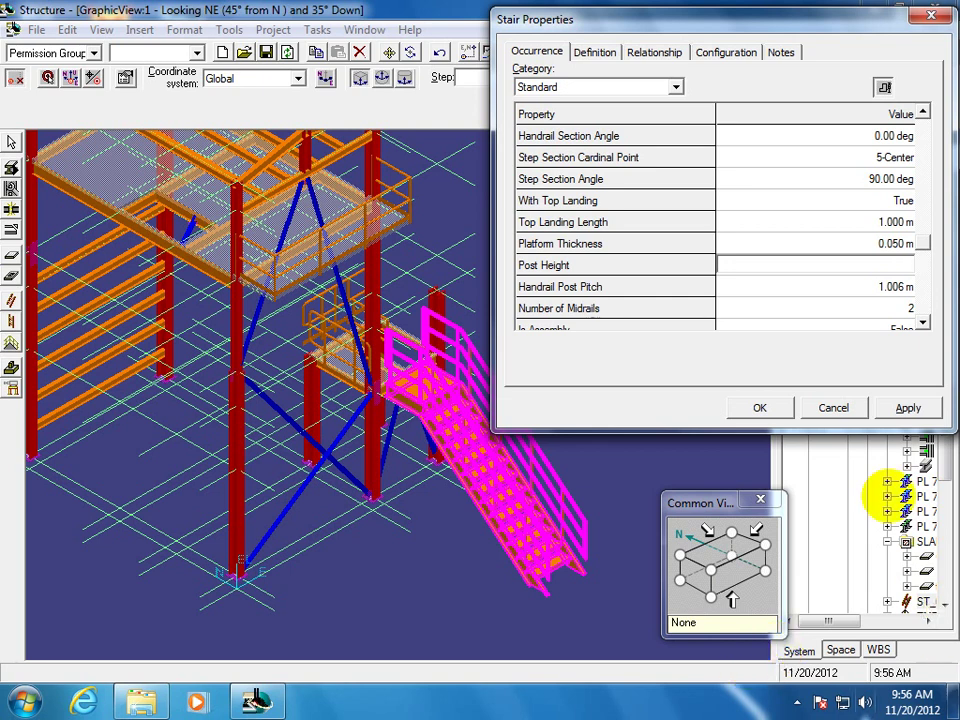
pyautogui.write('9')
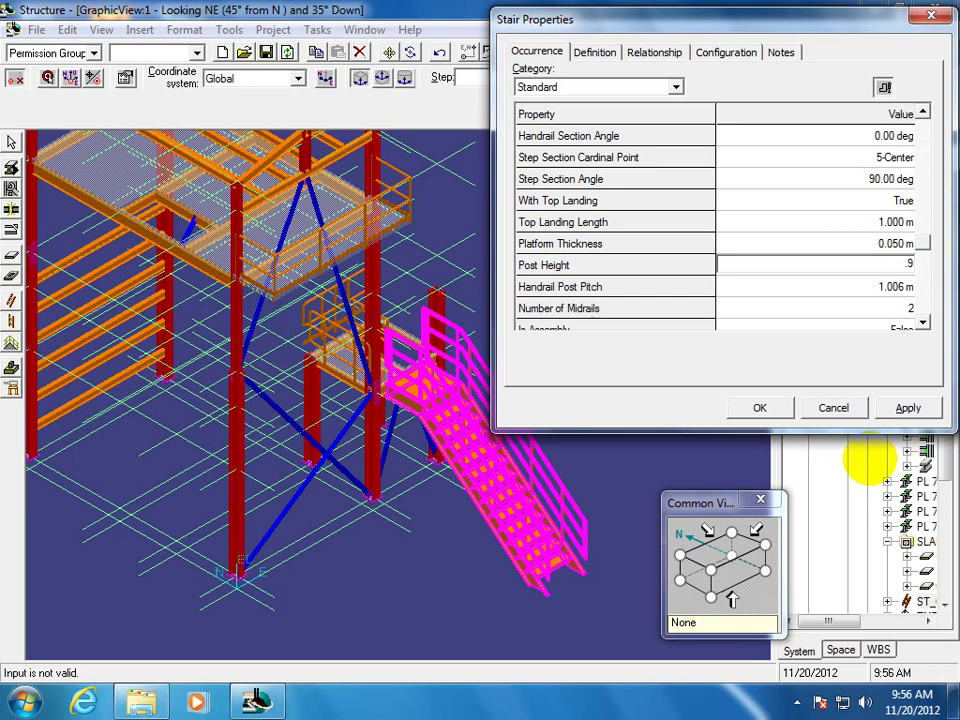
pyautogui.click(905, 408)
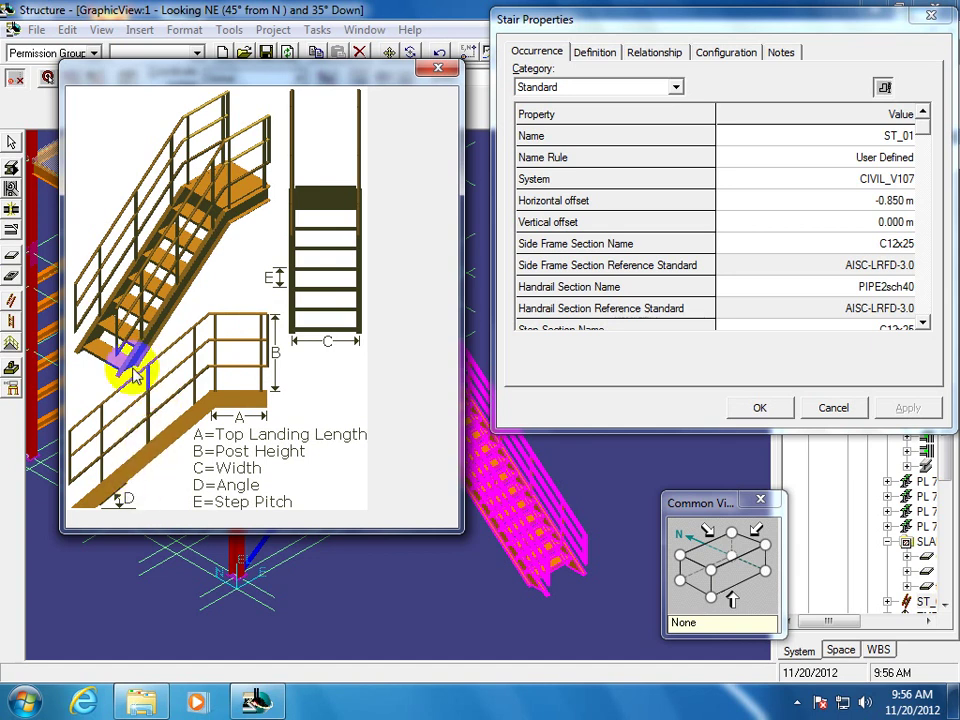
pyautogui.click(439, 68)
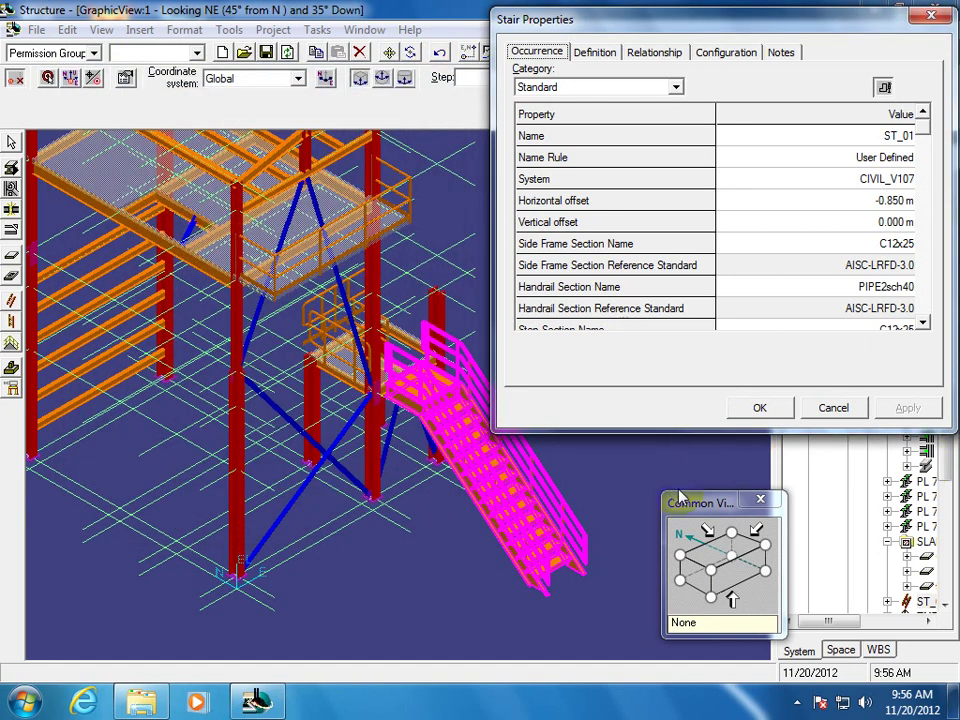
# Set the angle of stair ST_01 to 38 degrees, apply the change and dismiss the dimension diagram
pyautogui.click(922, 323)
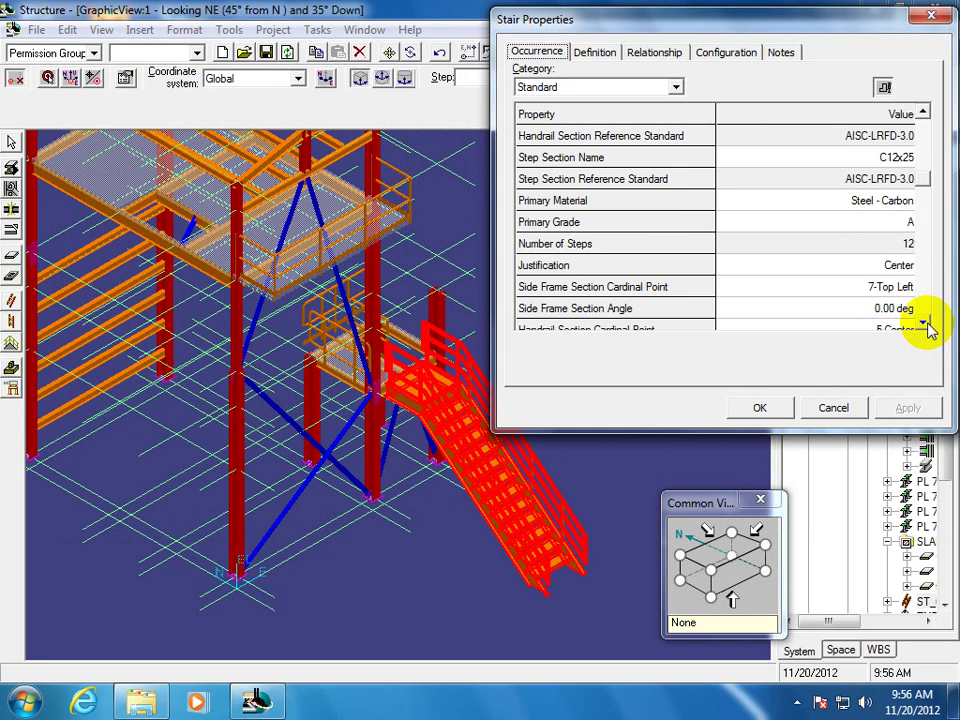
pyautogui.click(922, 323)
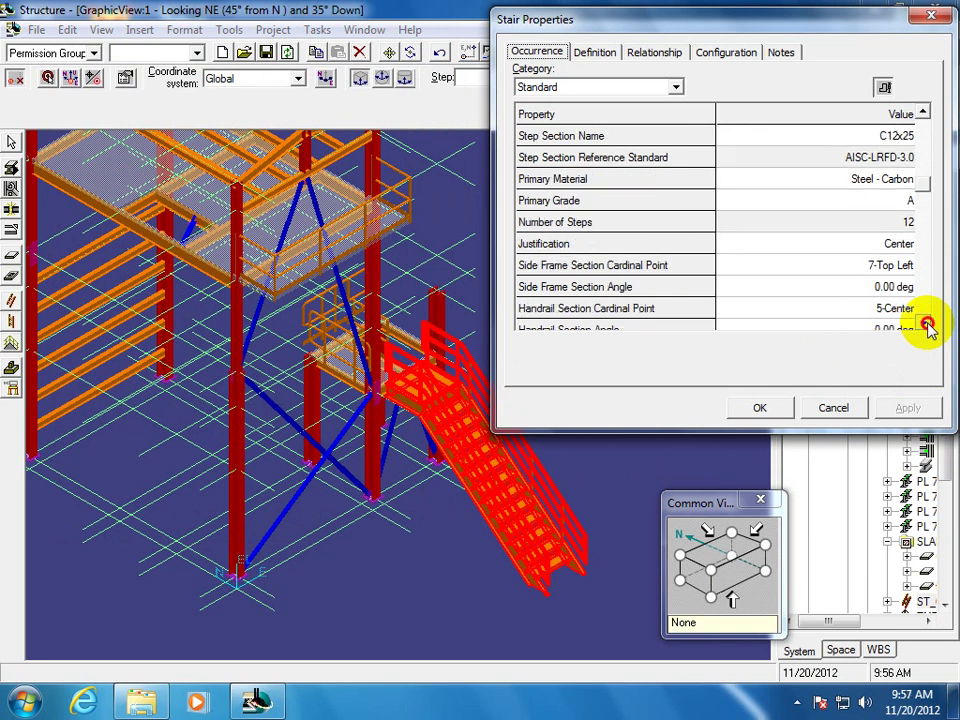
pyautogui.click(922, 323)
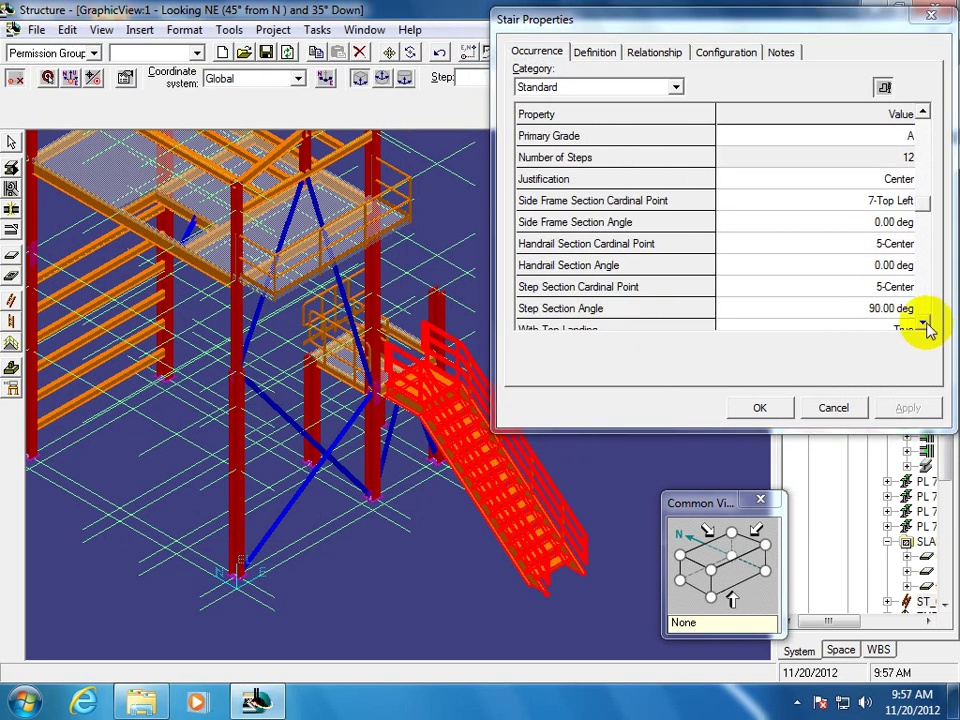
pyautogui.click(922, 323)
pyautogui.click(922, 323)
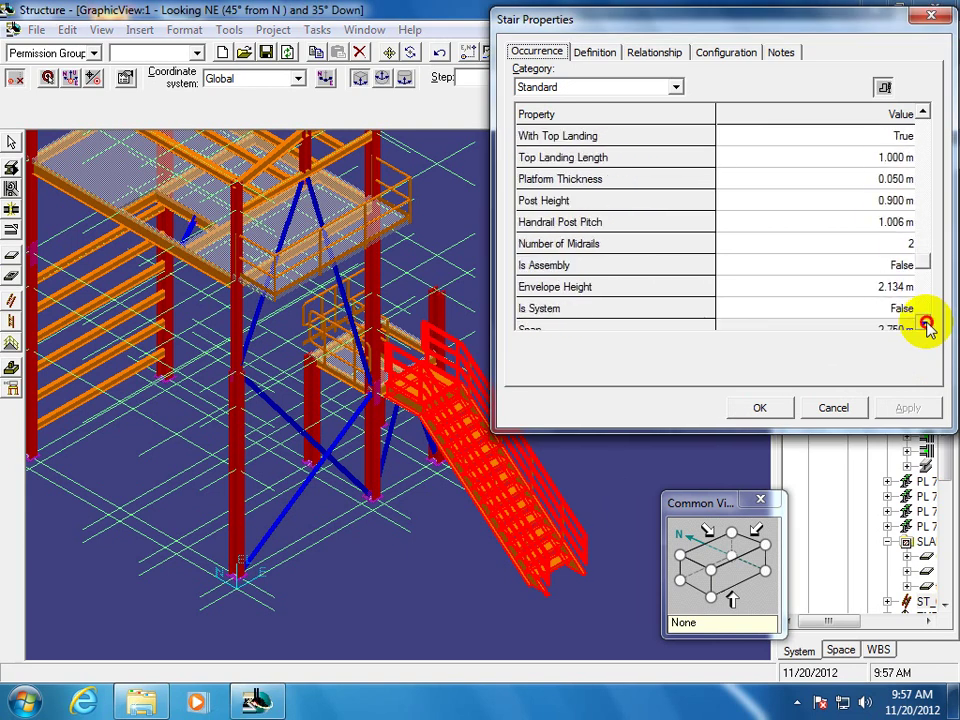
pyautogui.click(922, 323)
pyautogui.click(922, 323)
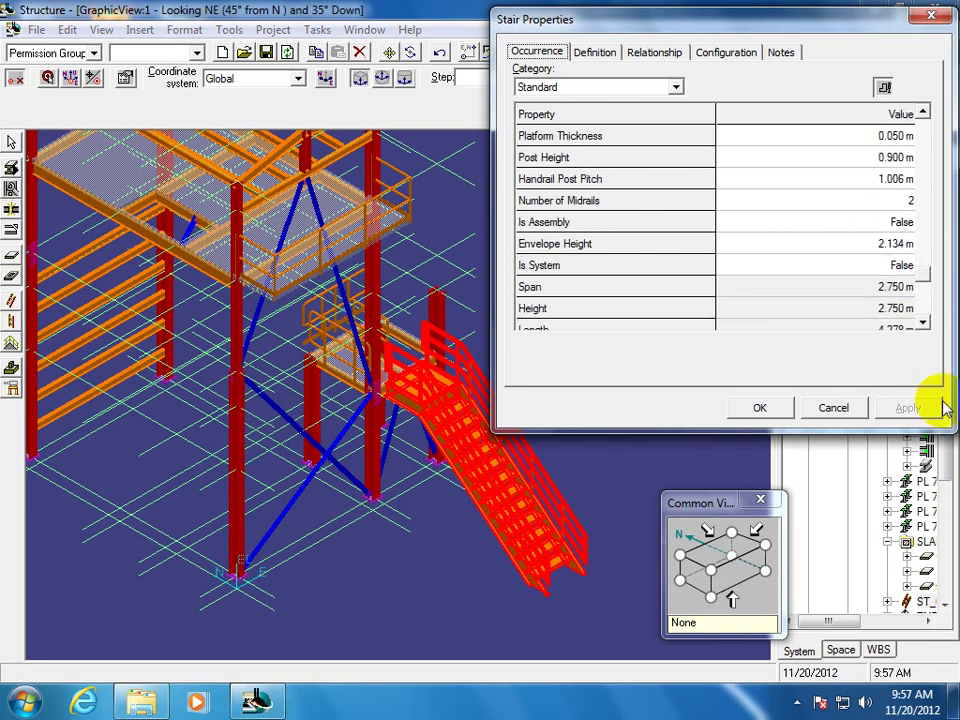
pyautogui.click(923, 323)
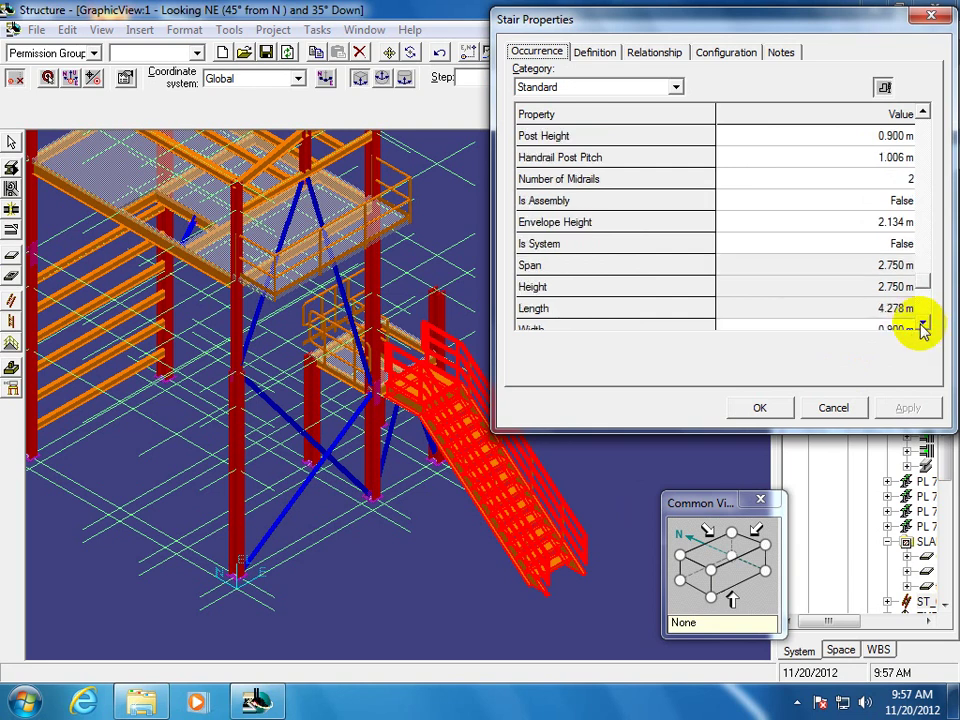
pyautogui.click(923, 323)
pyautogui.click(923, 323)
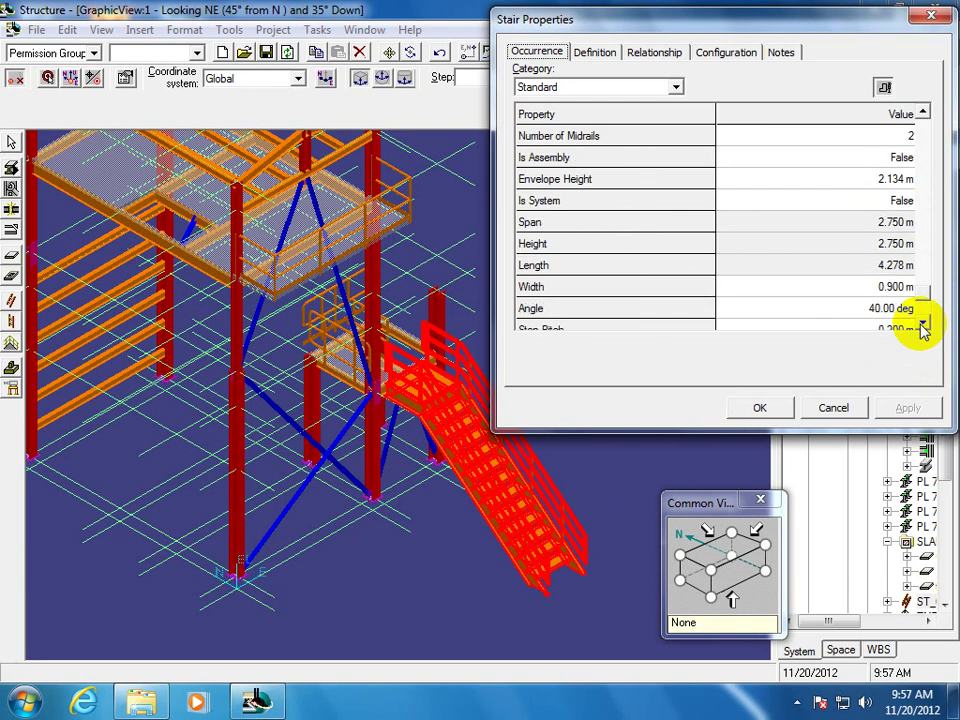
pyautogui.click(923, 323)
pyautogui.click(923, 323)
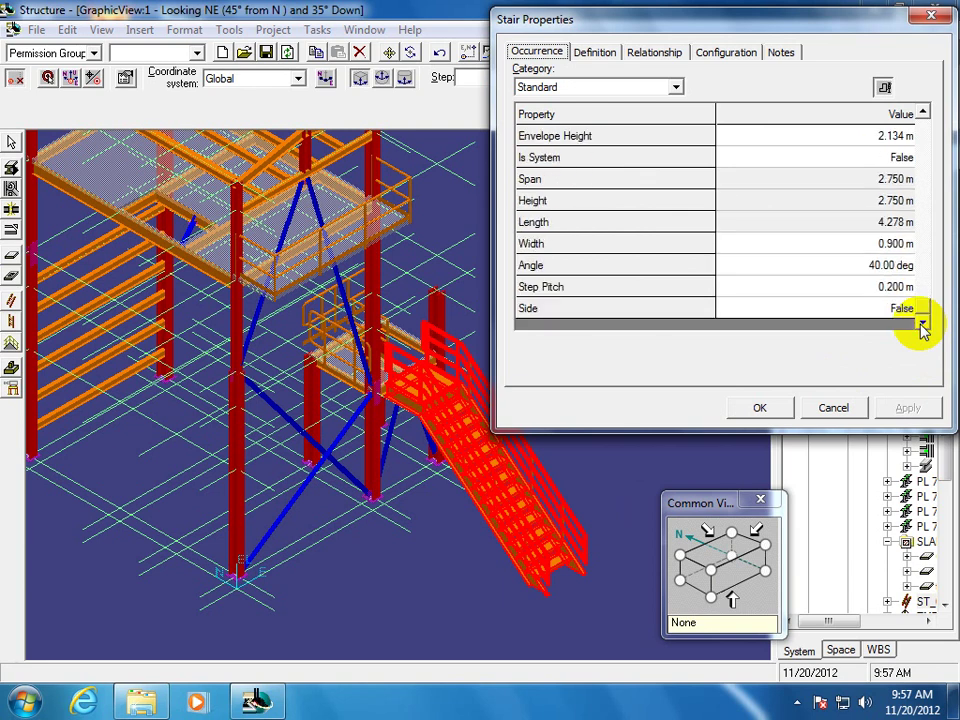
pyautogui.click(893, 266)
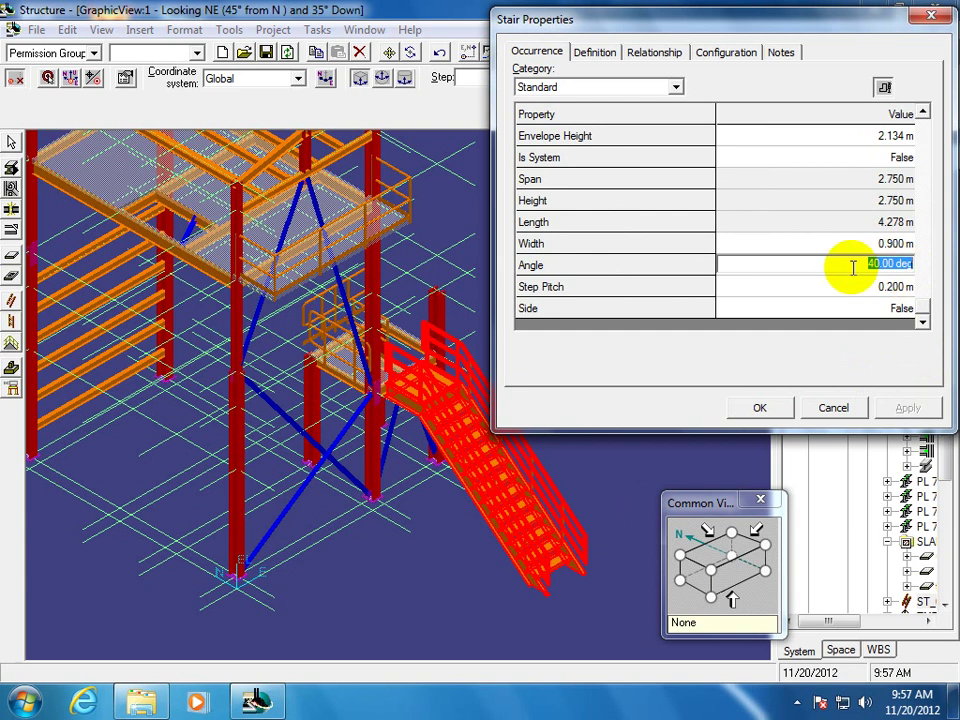
pyautogui.write('38')
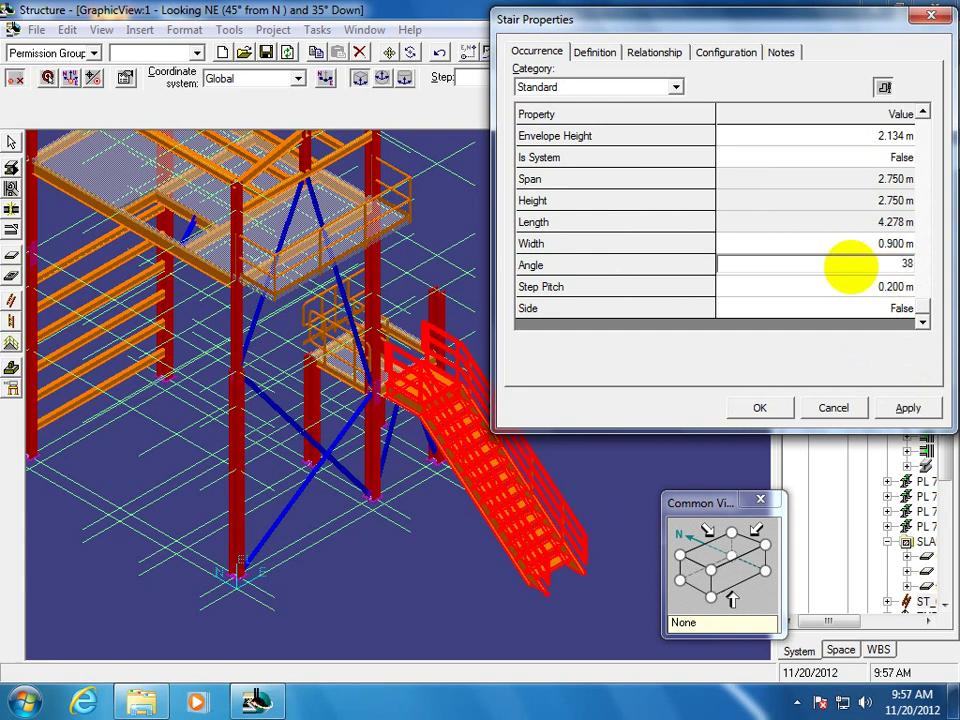
pyautogui.click(907, 410)
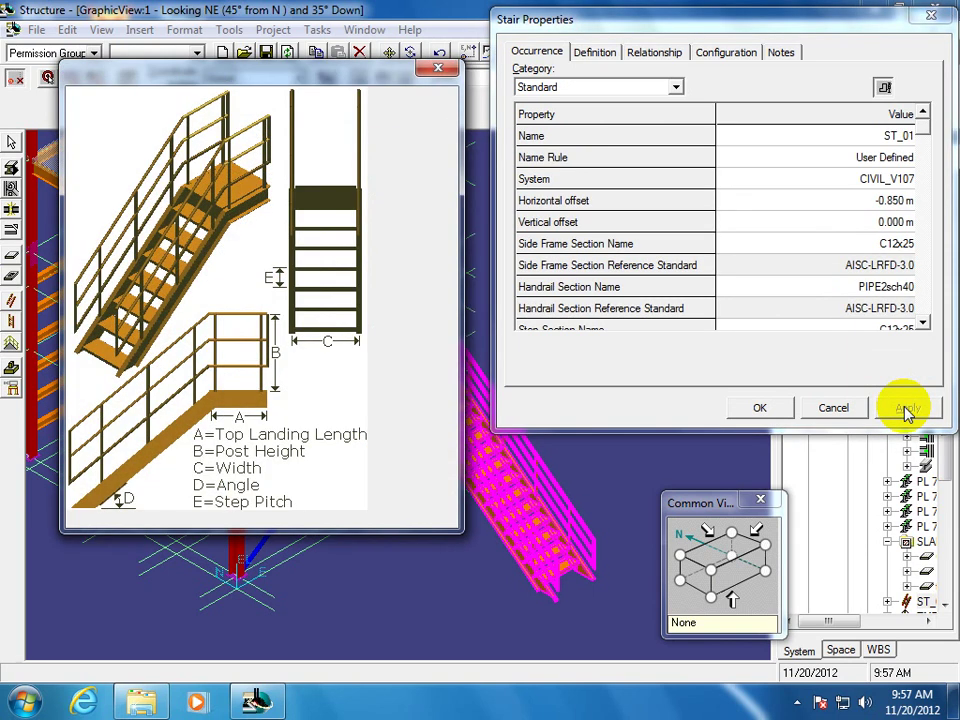
pyautogui.click(435, 68)
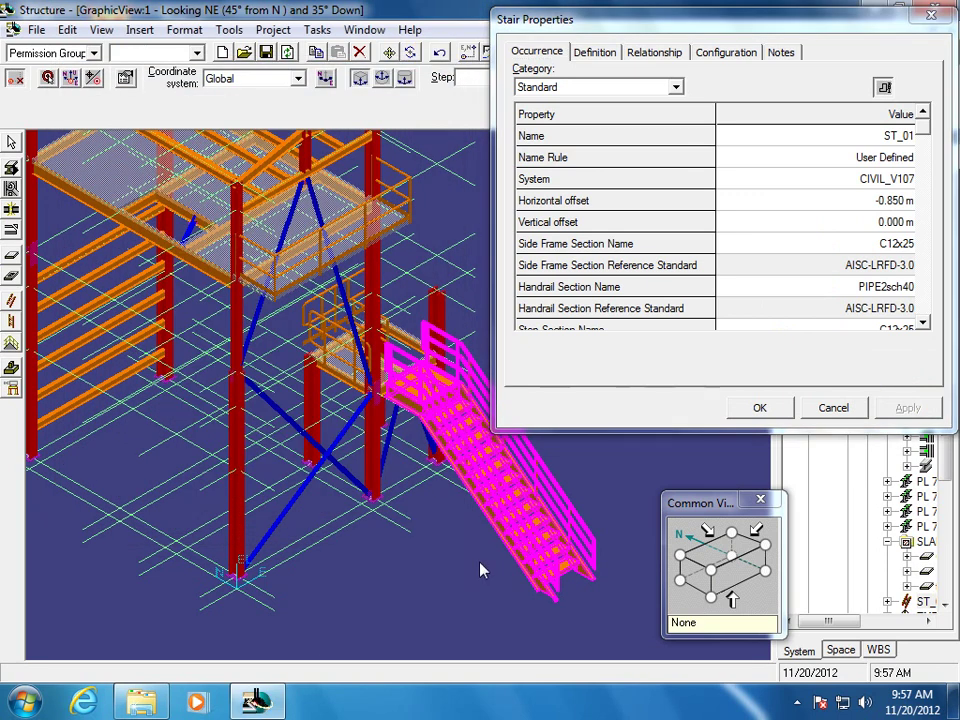
# Check the stair's dimension and angle properties, and close the Stair Properties dialog
pyautogui.moveTo(924, 127); pyautogui.dragTo(927, 325)
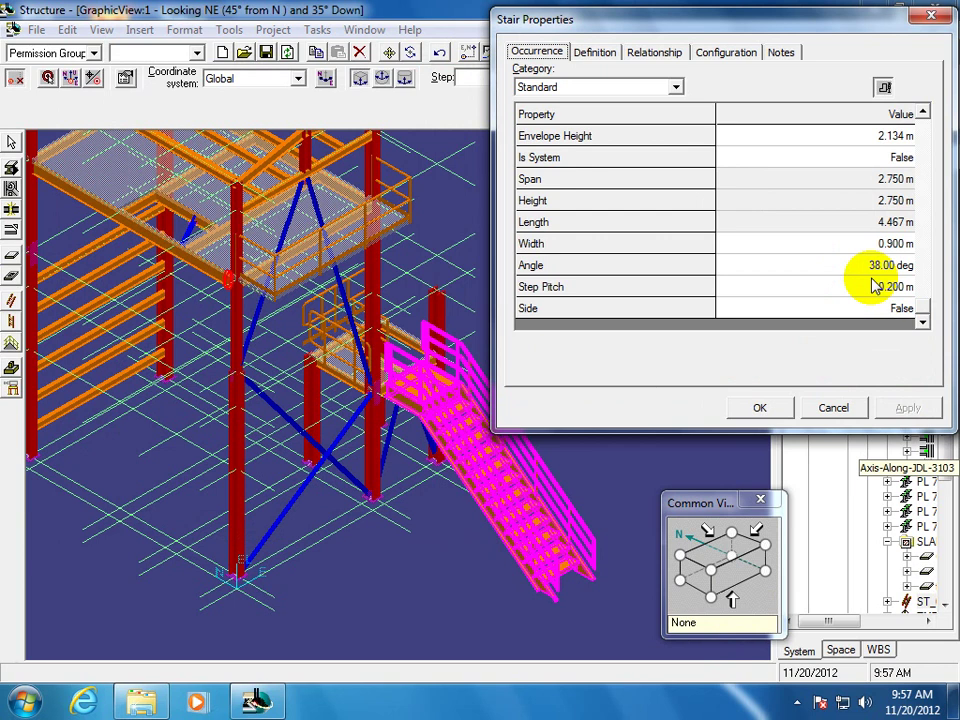
pyautogui.click(490, 500)
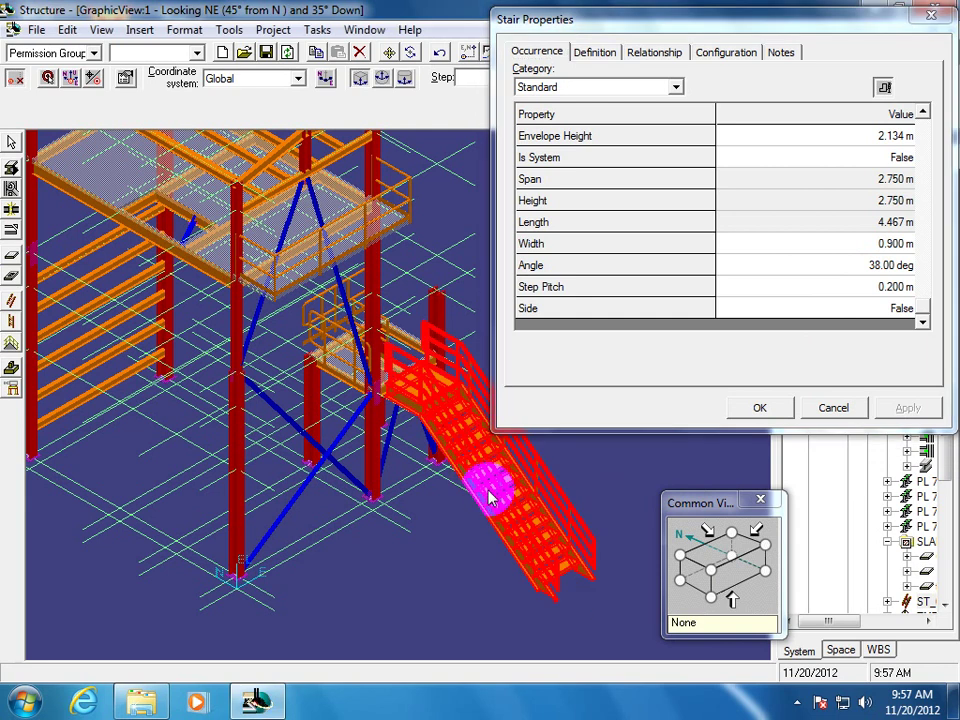
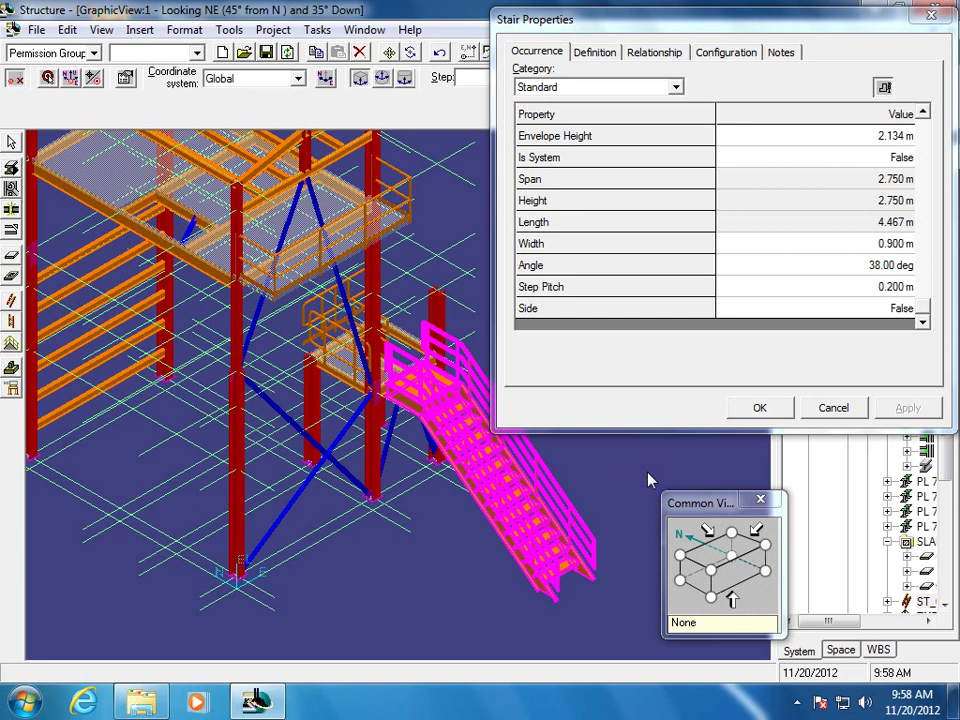
pyautogui.click(546, 583)
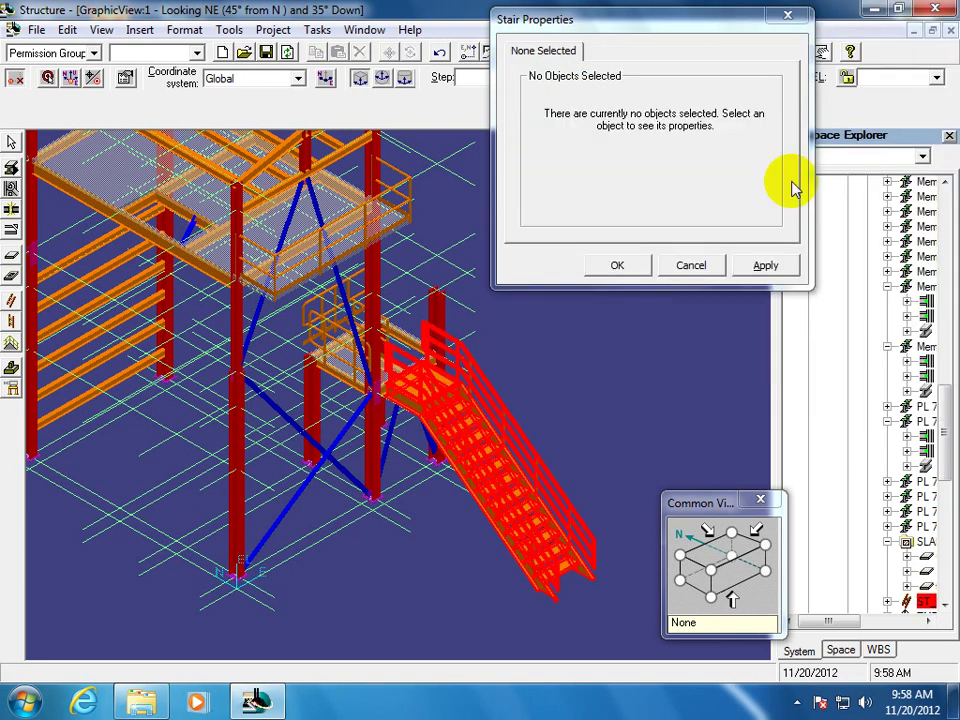
pyautogui.click(690, 266)
# Examine the stair's lower treads and handrails up close, and frame the whole stair again
pyautogui.click(778, 52)
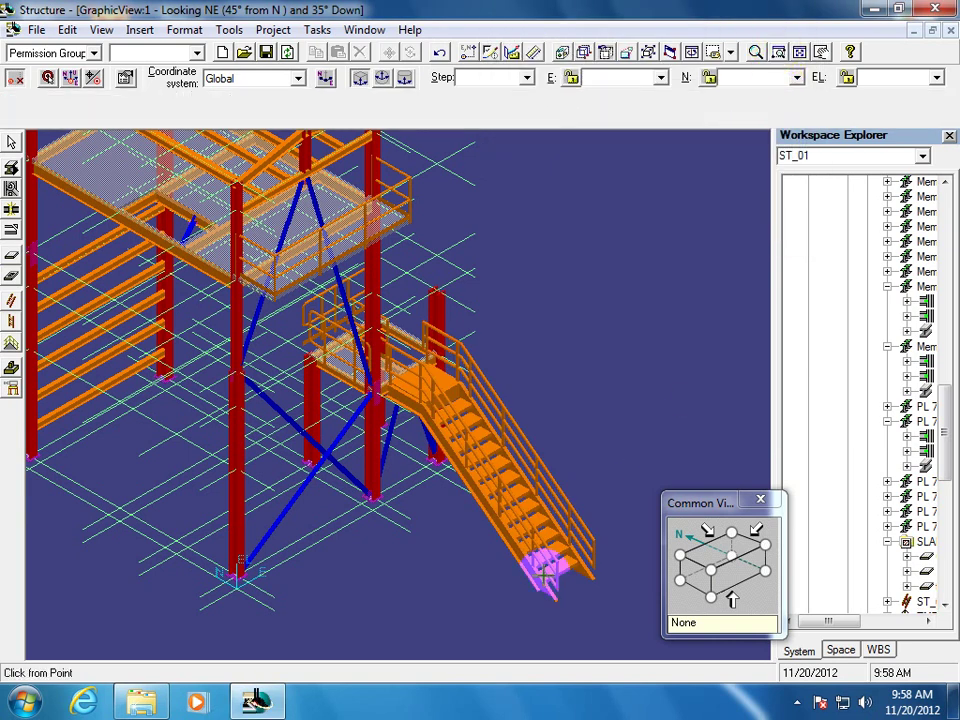
pyautogui.click(466, 590)
pyautogui.click(605, 490)
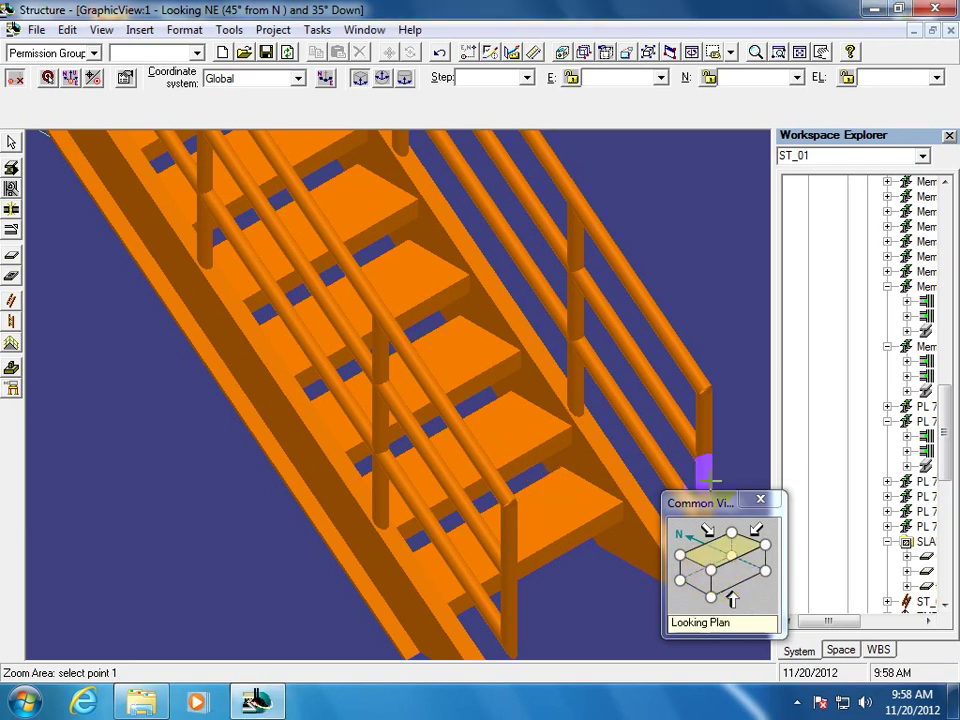
pyautogui.press('Escape')
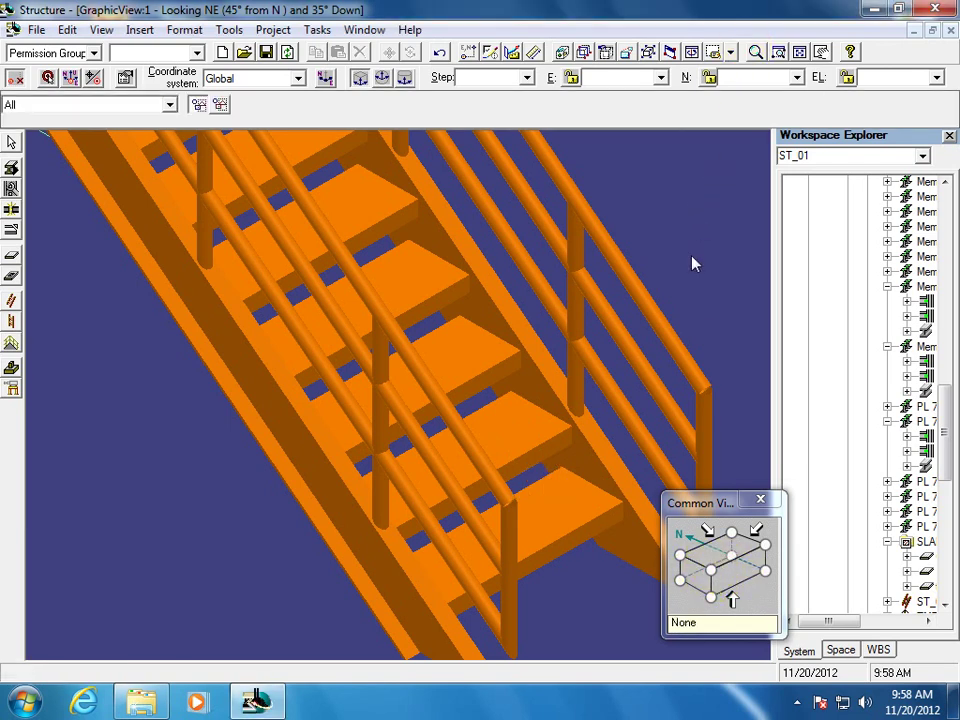
pyautogui.click(799, 52)
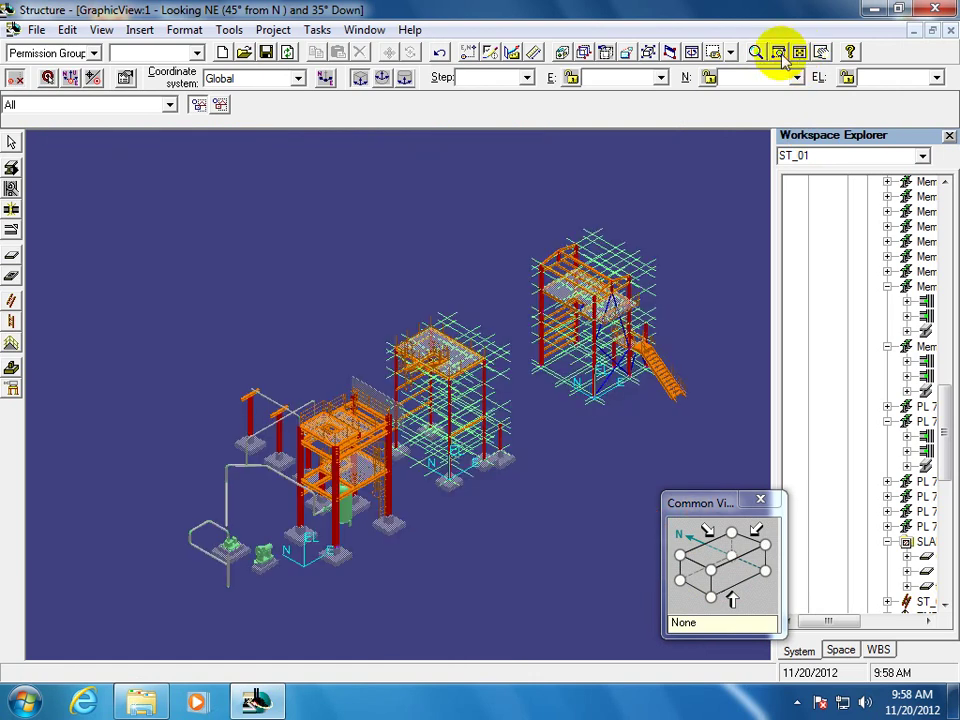
pyautogui.click(778, 52)
pyautogui.click(590, 418)
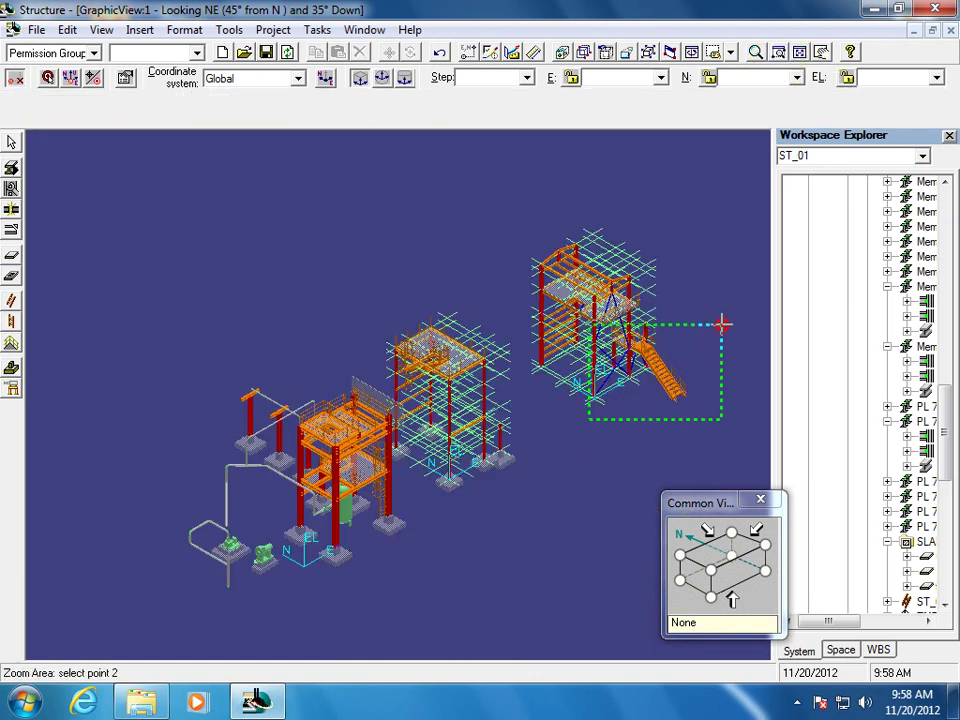
pyautogui.click(721, 324)
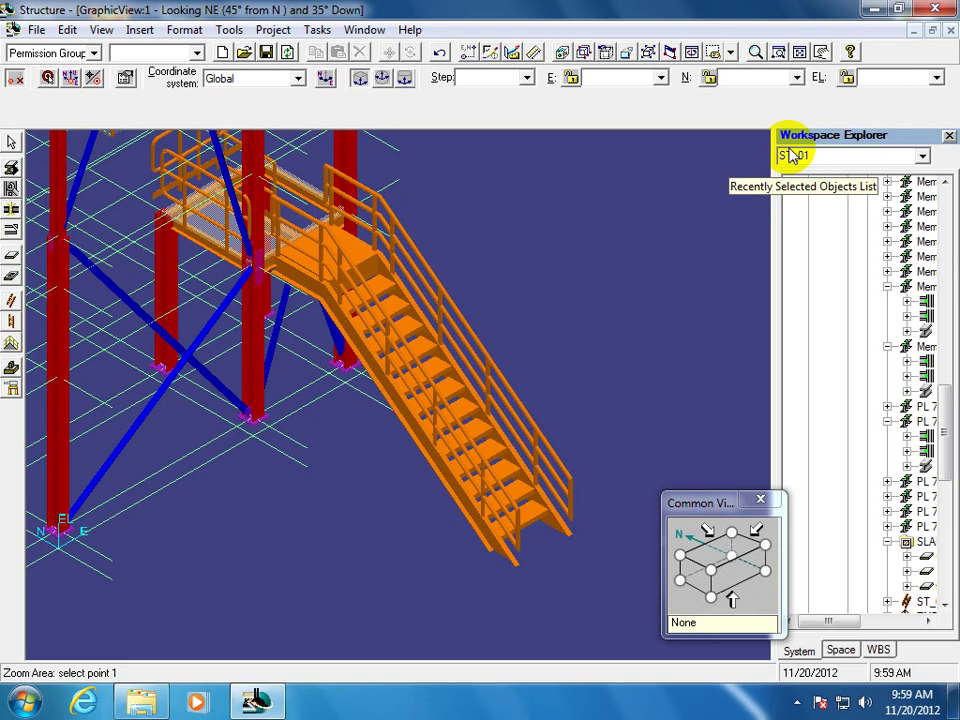
# Select stair ST_01 and browse its type catalog to the Stair TypeA folder
pyautogui.click(467, 350)
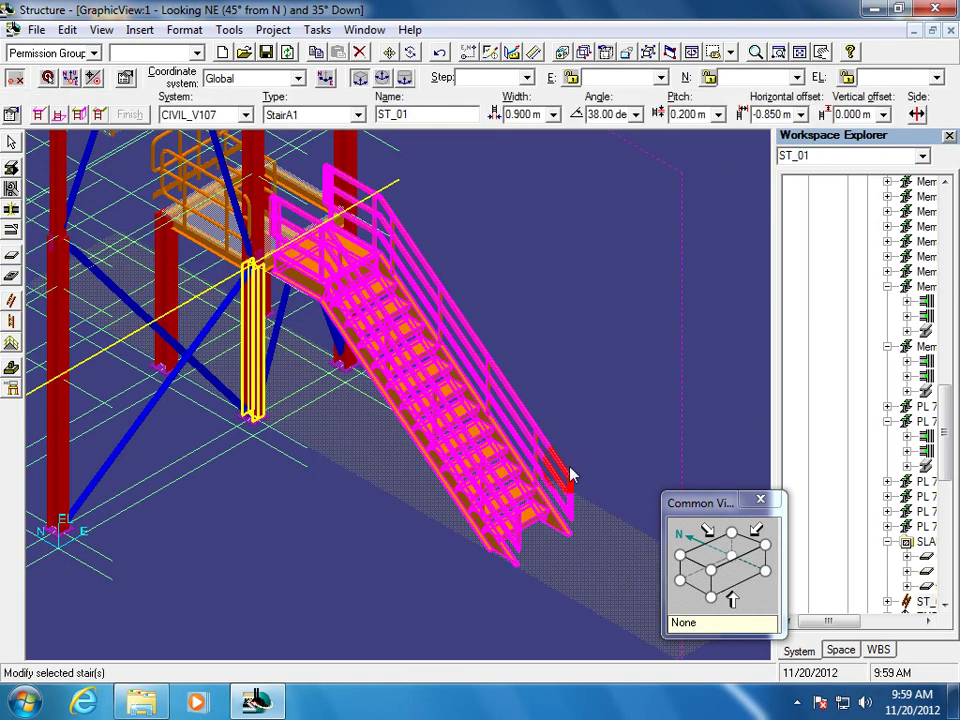
pyautogui.click(518, 280)
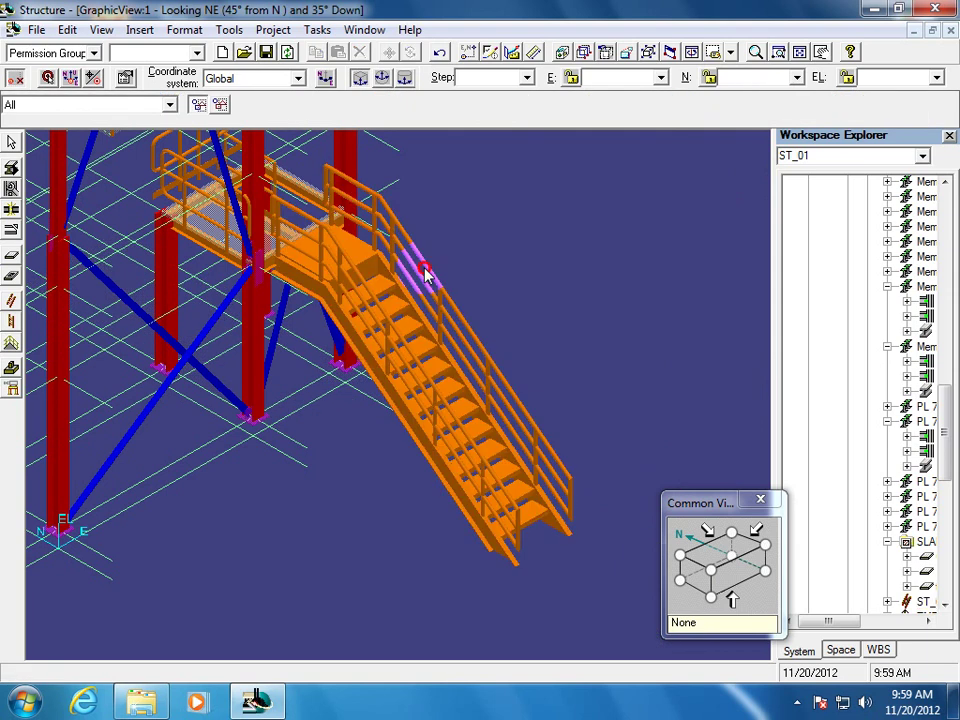
pyautogui.click(422, 262)
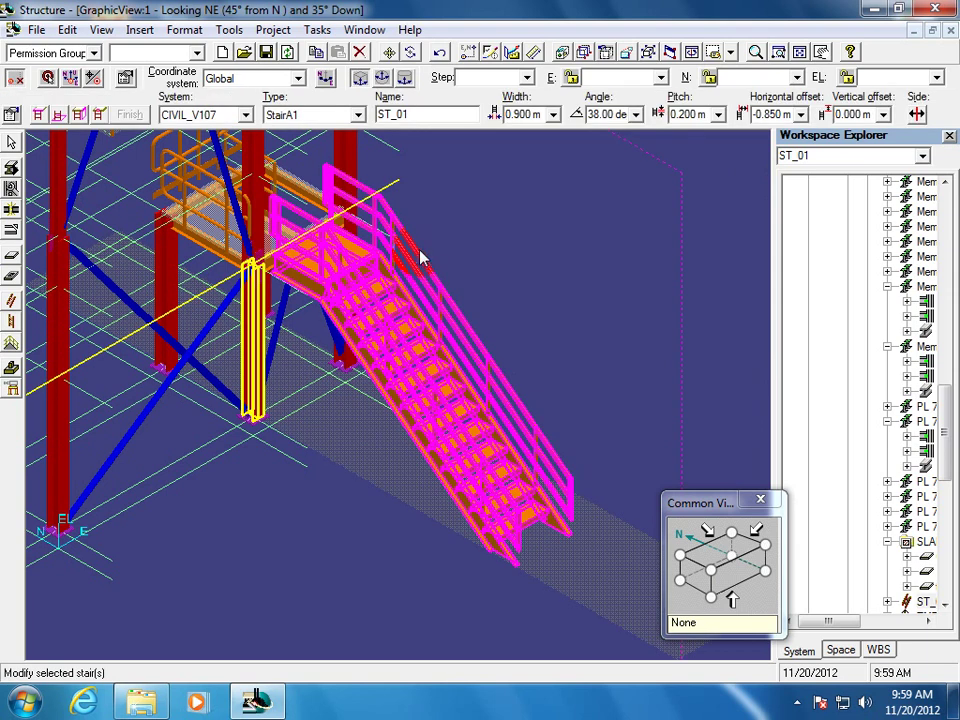
pyautogui.click(357, 114)
pyautogui.click(339, 147)
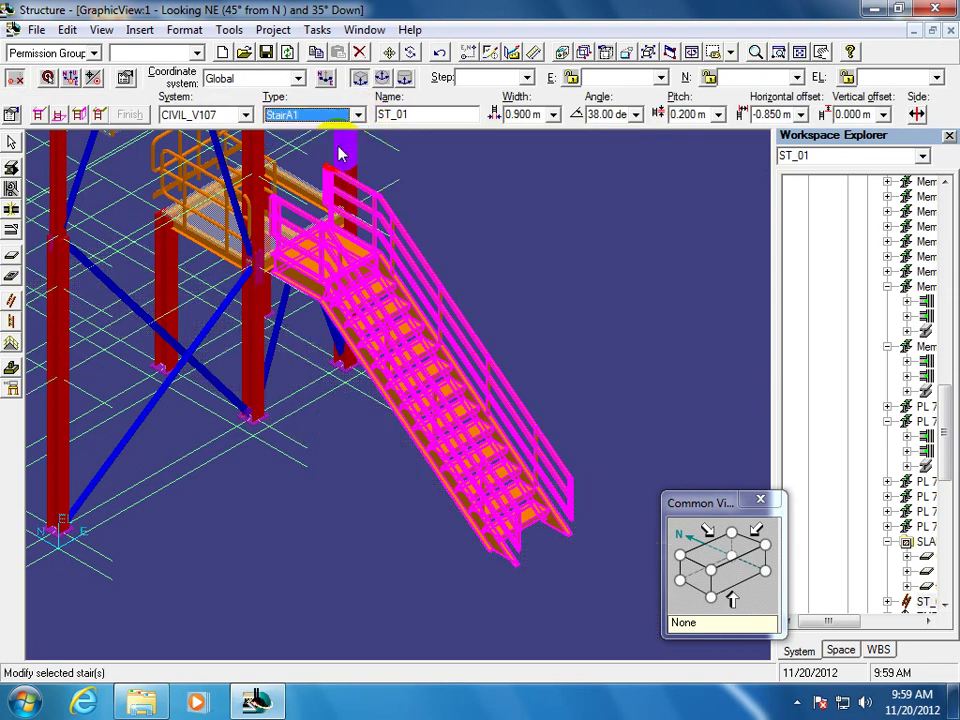
pyautogui.click(113, 102)
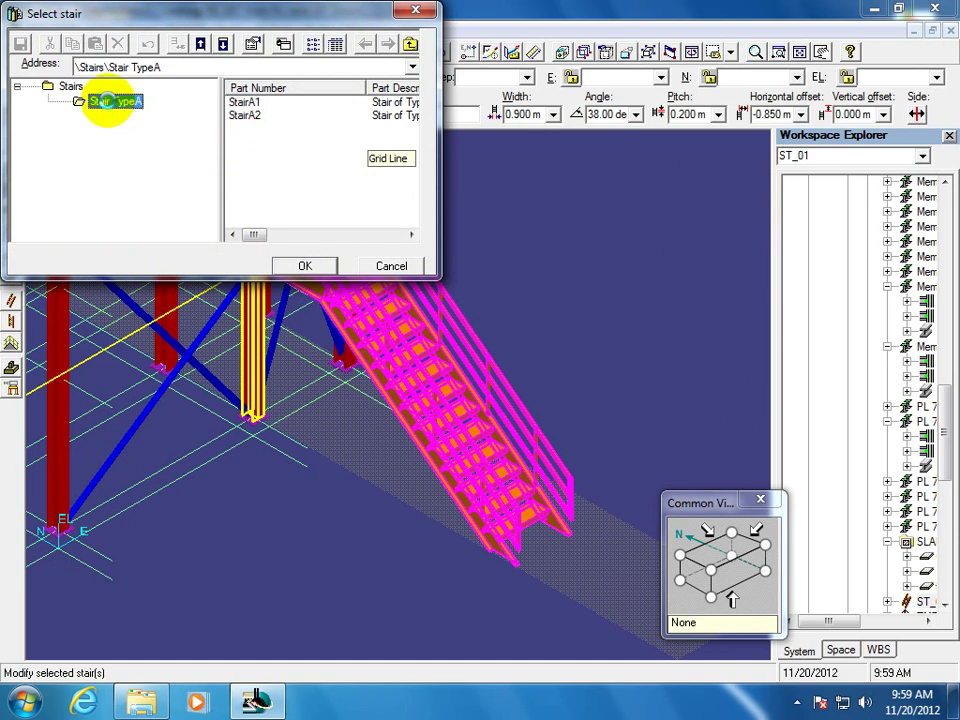
# Preview the dimension diagram of Stair TypeA, moving the Select stair dialog clear of the modelled stair
pyautogui.click(283, 45)
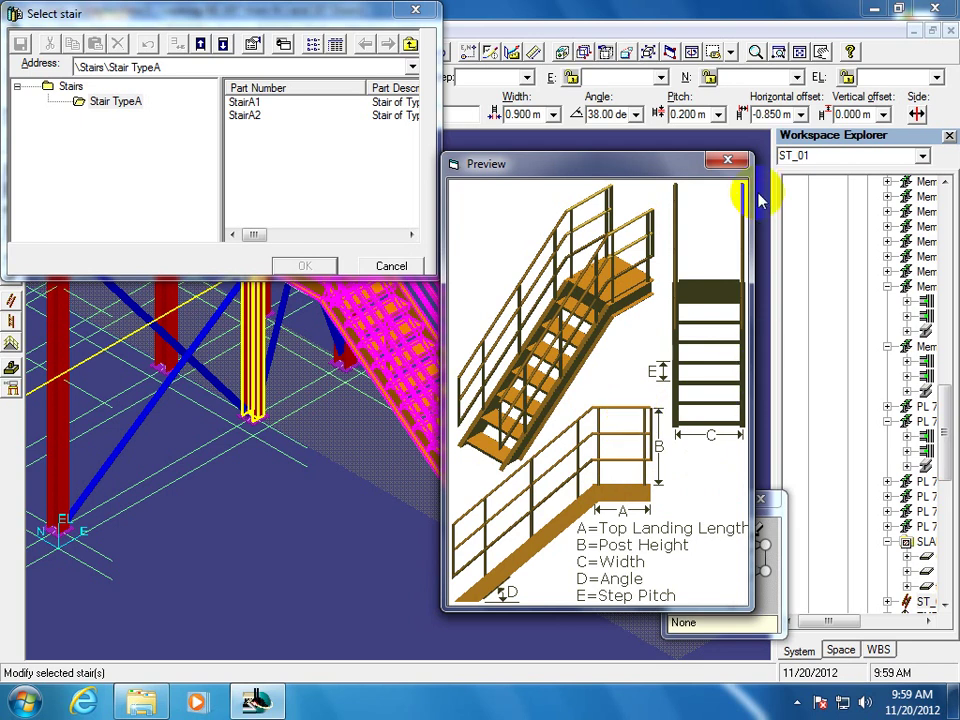
pyautogui.click(728, 162)
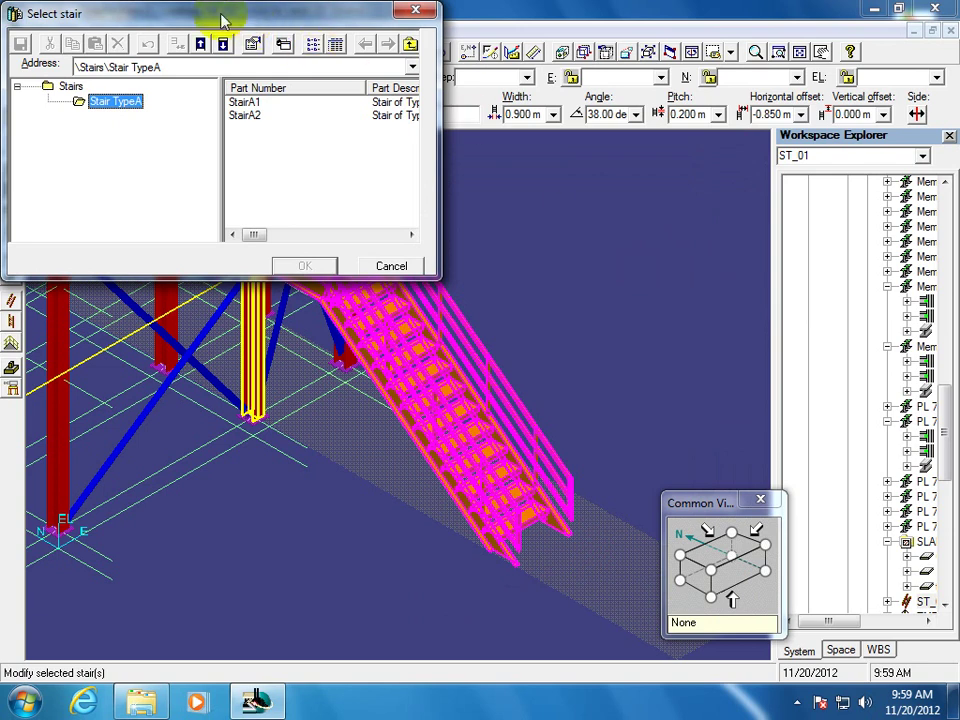
pyautogui.moveTo(153, 10); pyautogui.dragTo(676, 75)
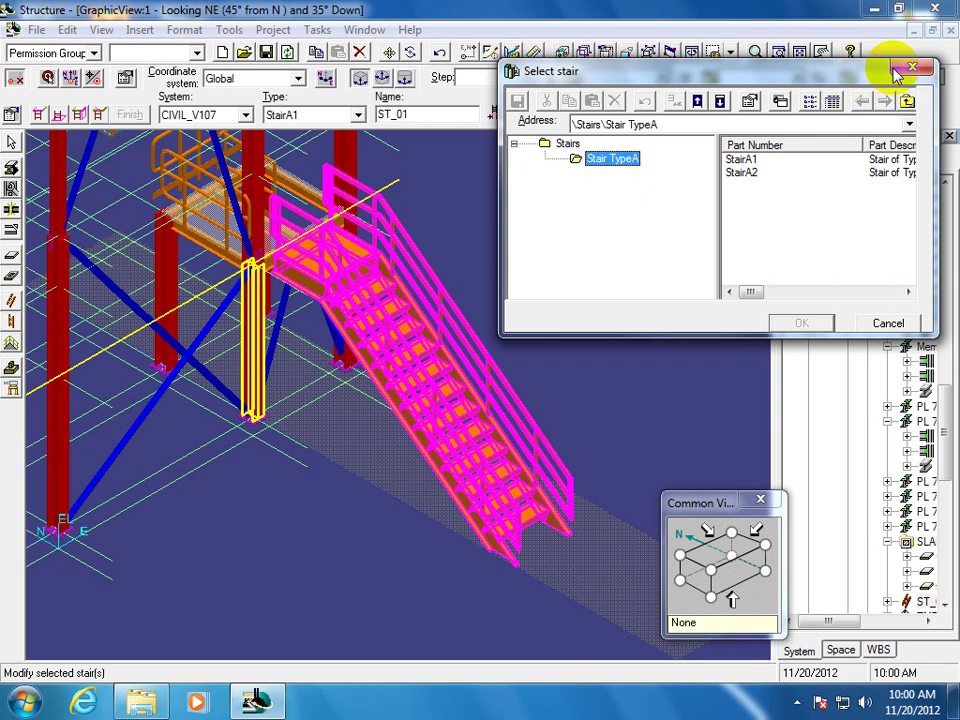
pyautogui.click(781, 102)
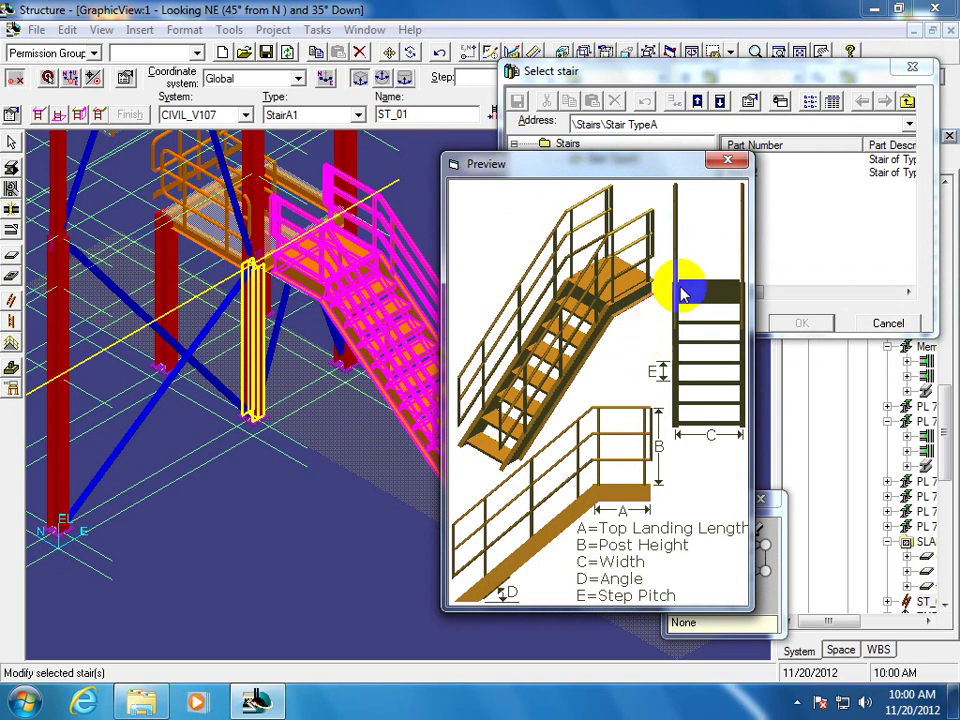
# Close the Stair TypeA preview and set stair ST_01's primary grade to A36 in its properties
pyautogui.click(729, 163)
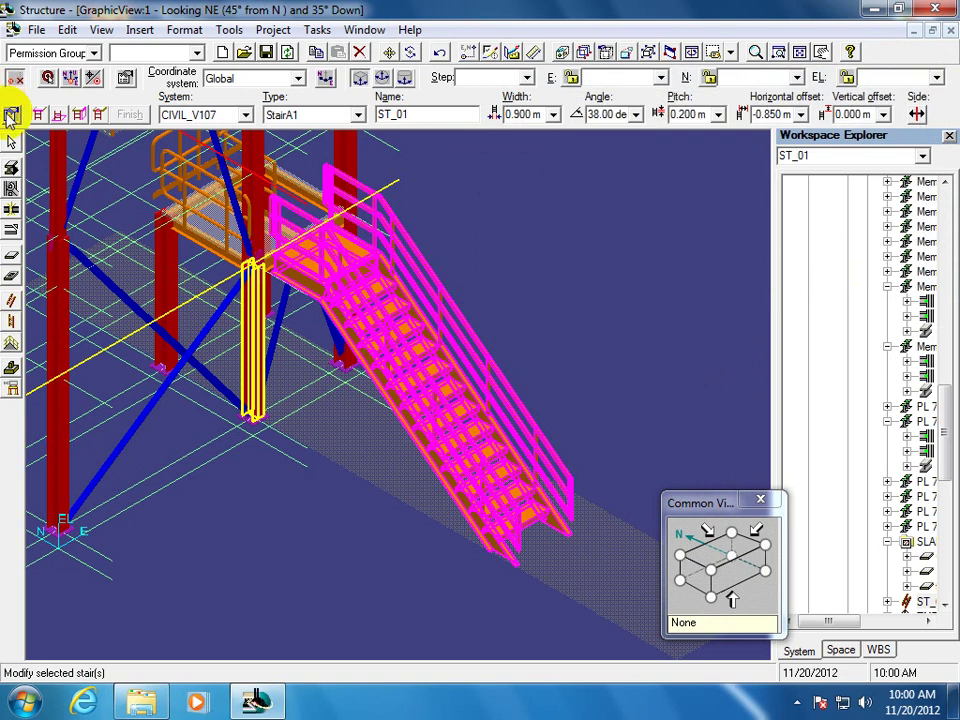
pyautogui.click(12, 115)
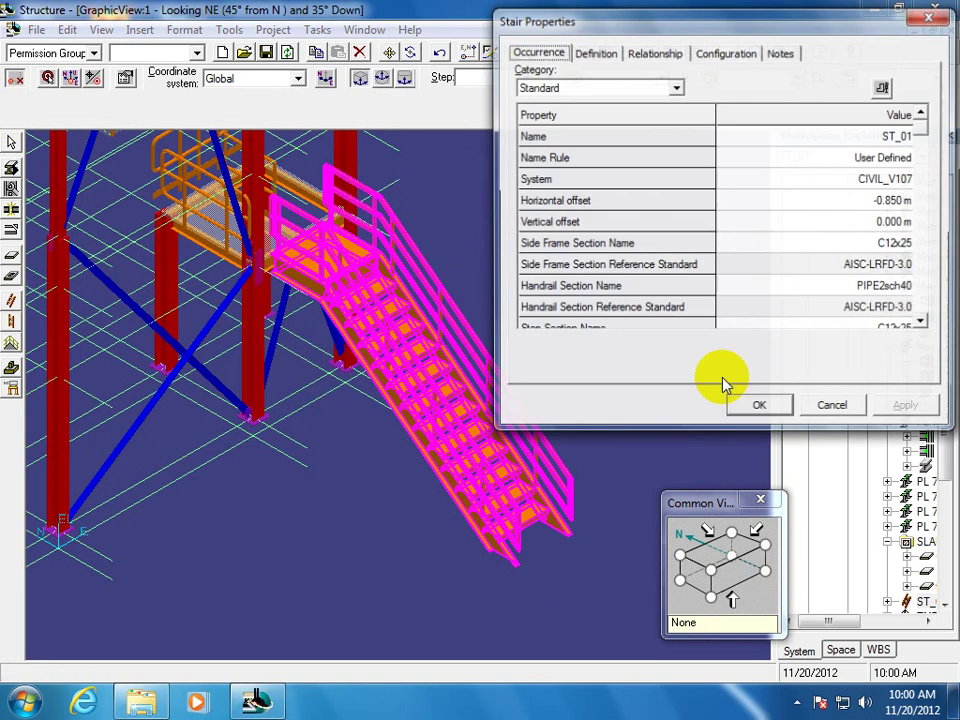
pyautogui.scroll(-5, 934, 320)
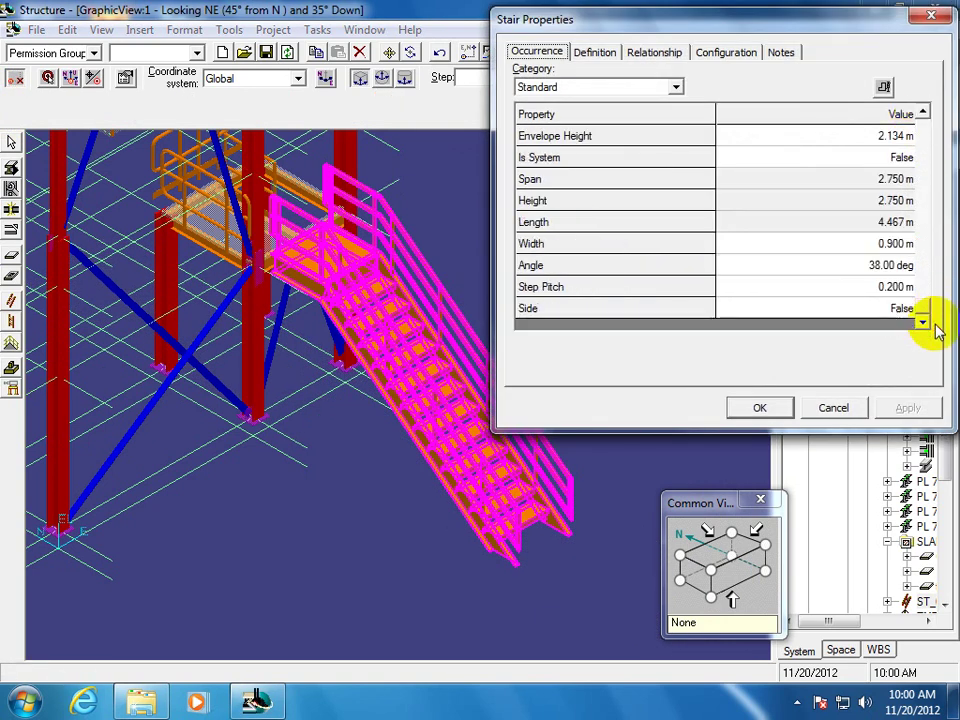
pyautogui.click(923, 114)
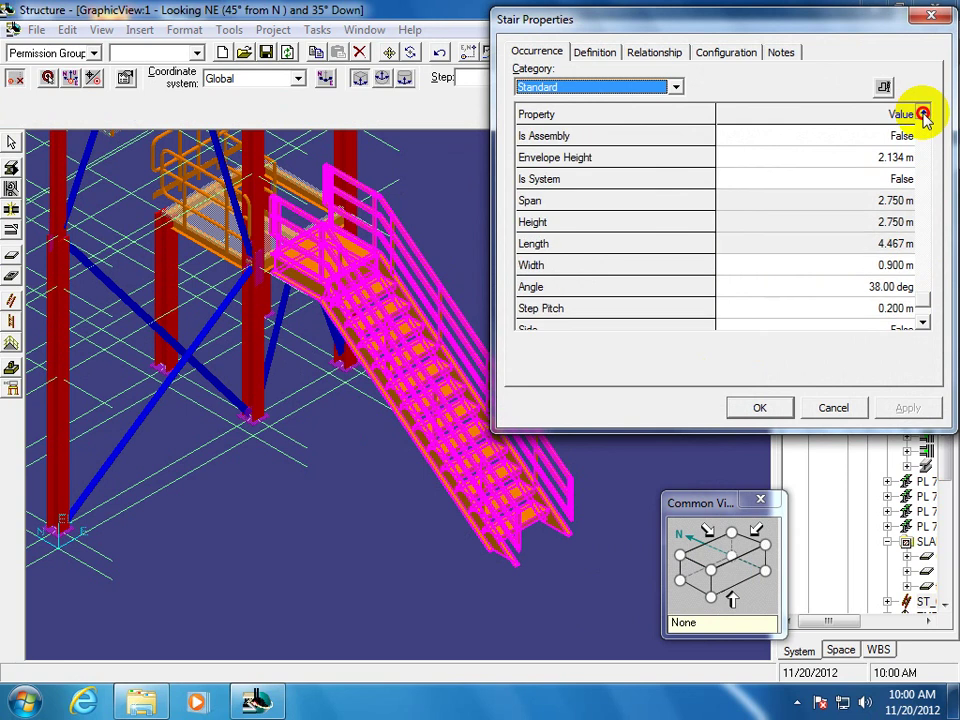
pyautogui.click(923, 114)
pyautogui.click(923, 114)
pyautogui.click(923, 114)
pyautogui.click(923, 114)
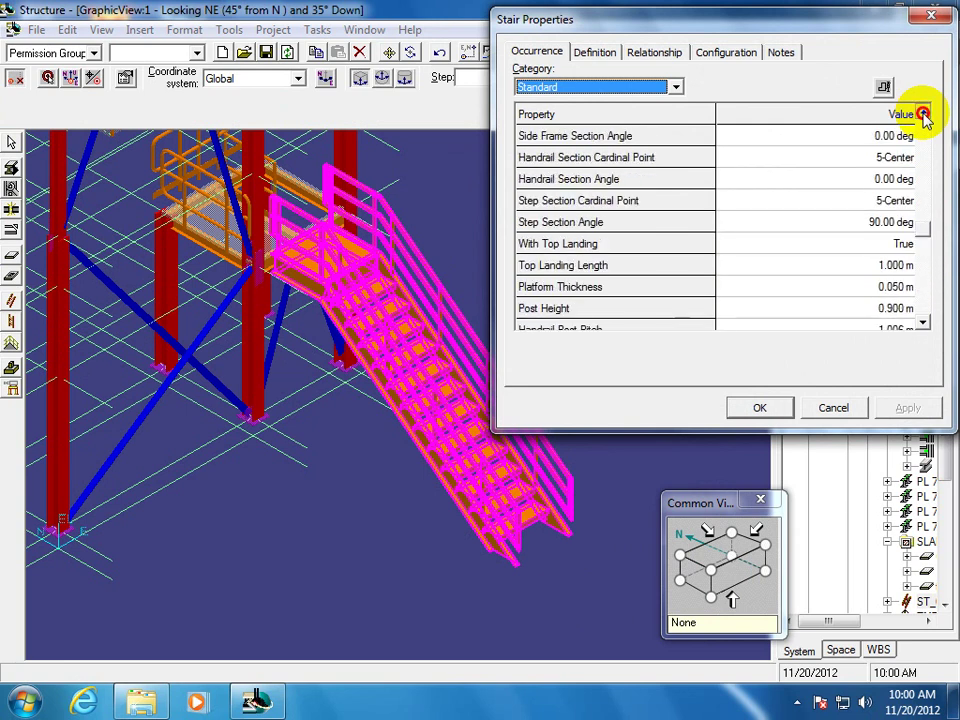
pyautogui.click(923, 114)
pyautogui.click(923, 114)
pyautogui.click(923, 114)
pyautogui.click(923, 114)
pyautogui.click(923, 114)
pyautogui.click(923, 114)
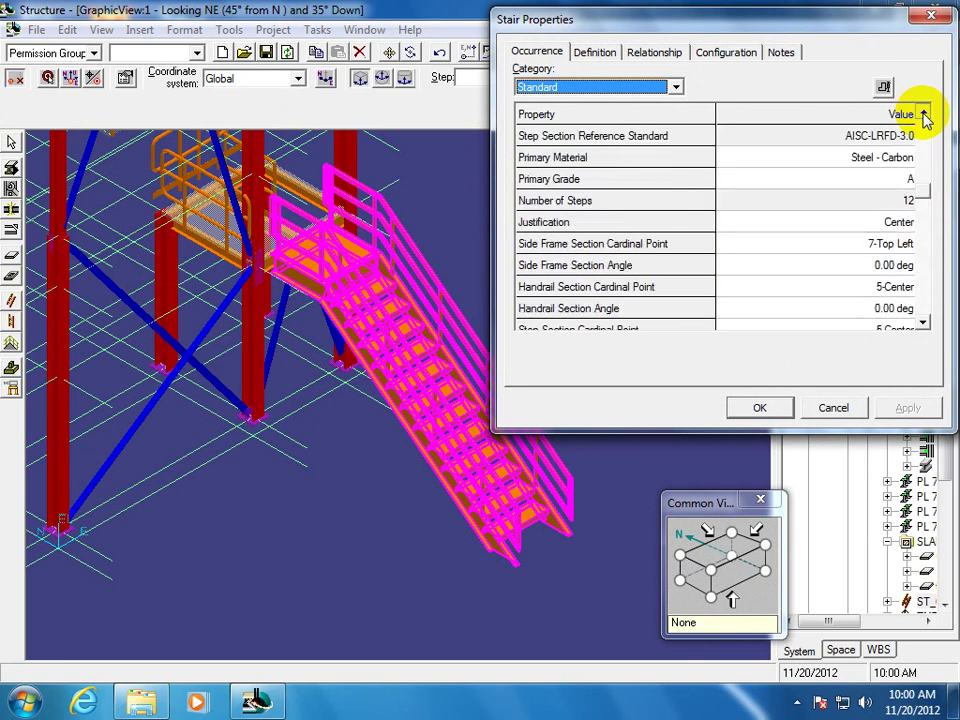
pyautogui.click(905, 183)
pyautogui.click(906, 182)
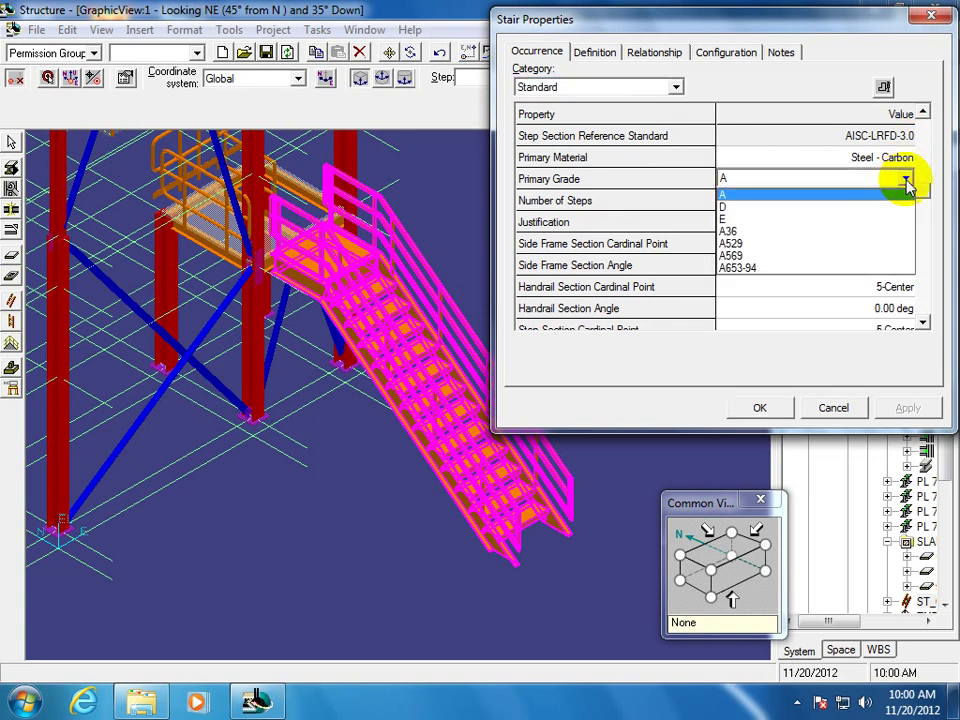
pyautogui.click(763, 232)
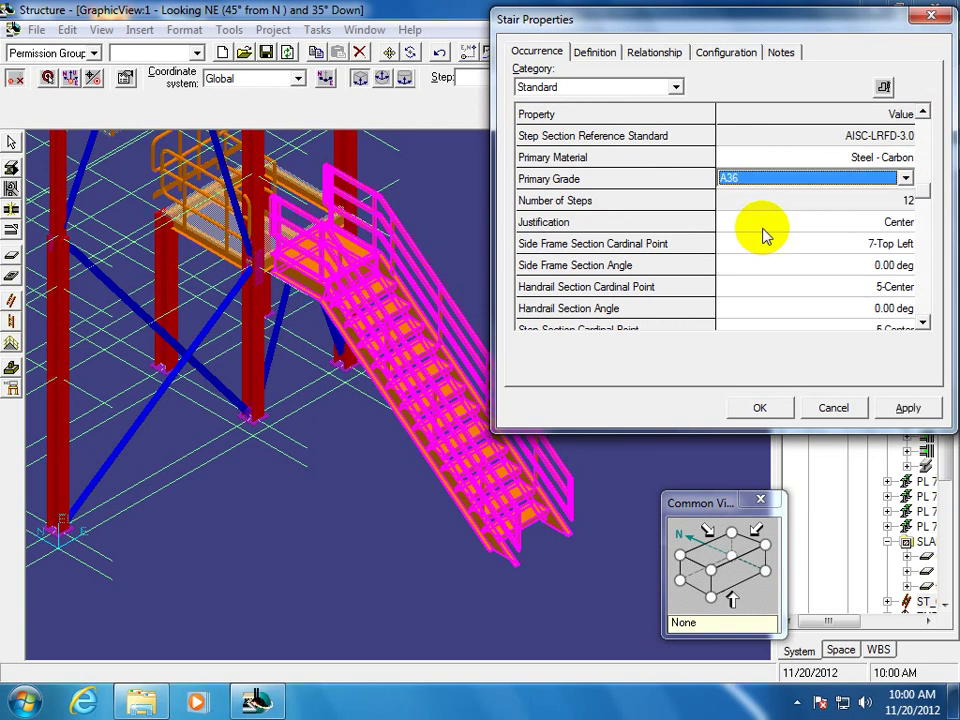
pyautogui.click(908, 408)
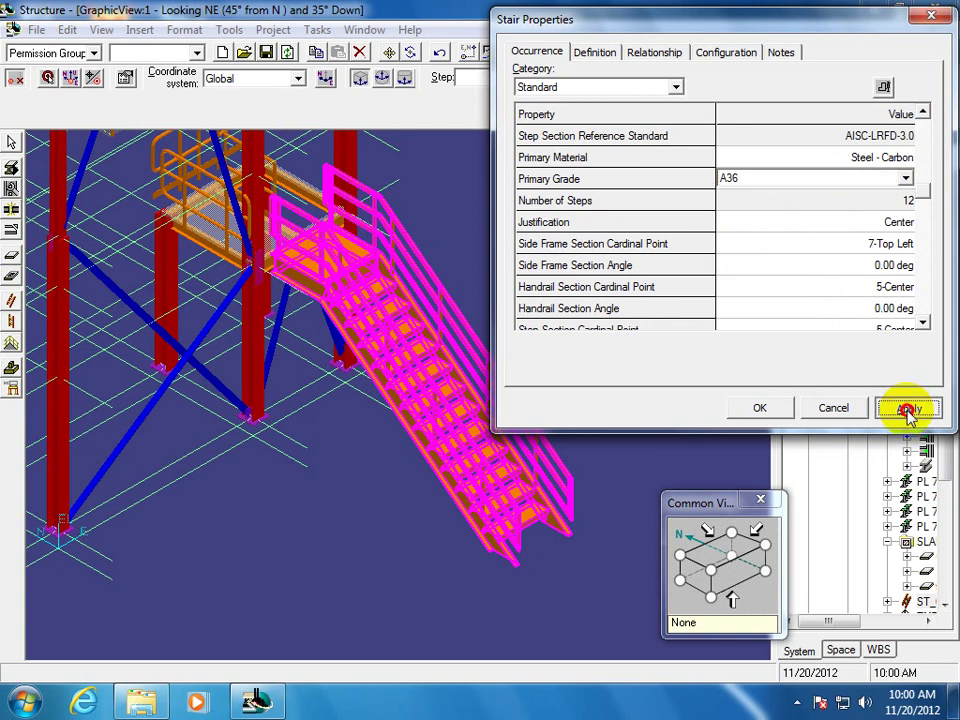
pyautogui.click(753, 407)
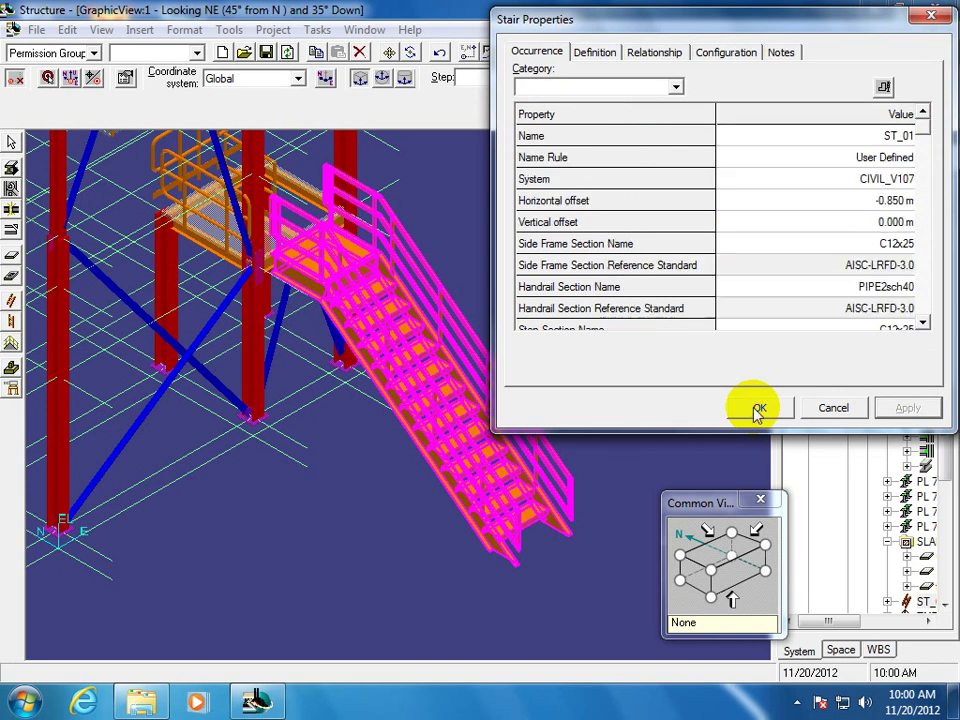
pyautogui.click(643, 360)
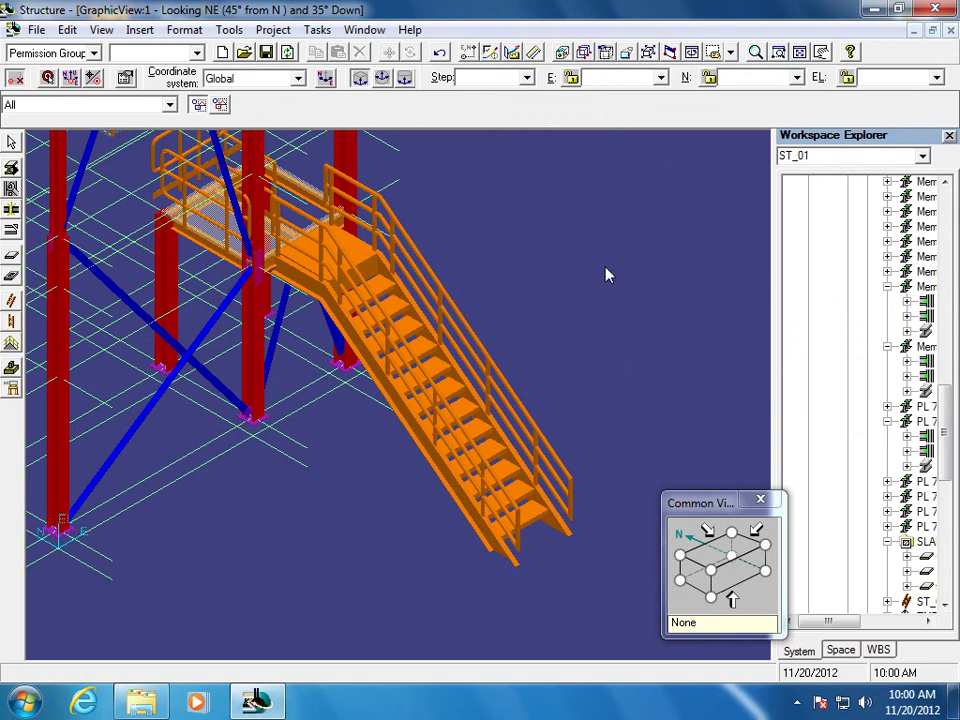
# Move the Stair Properties dialog clear of stair ST_01 and set the handrail post pitch to 1.5 m
pyautogui.click(455, 317)
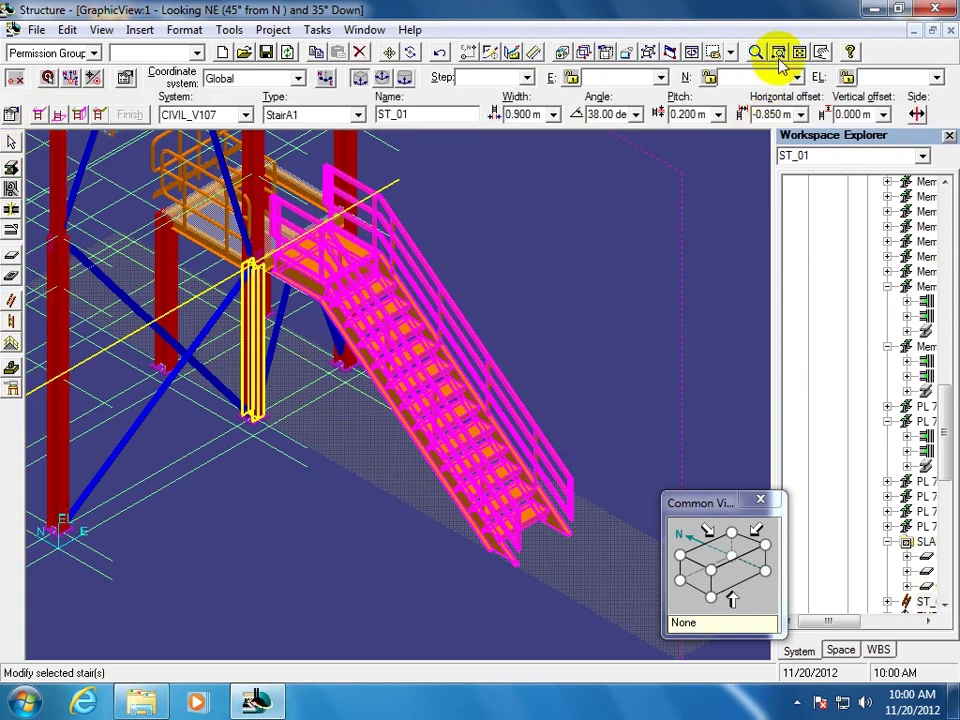
pyautogui.click(817, 52)
pyautogui.moveTo(545, 368); pyautogui.dragTo(428, 404)
pyautogui.press('Escape')
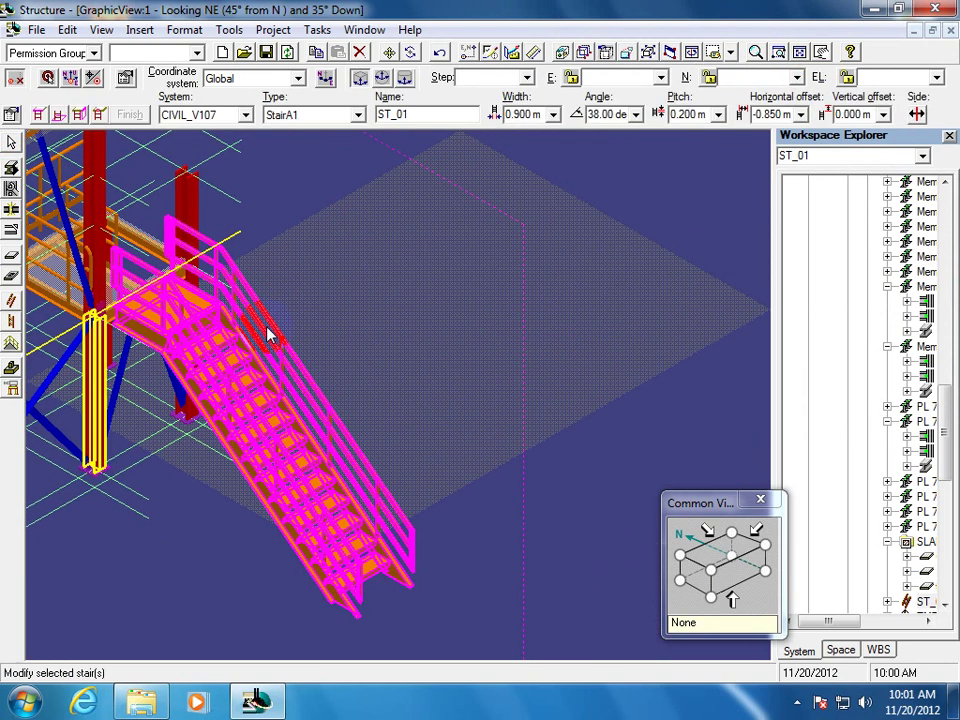
pyautogui.press('Escape')
pyautogui.click(279, 364)
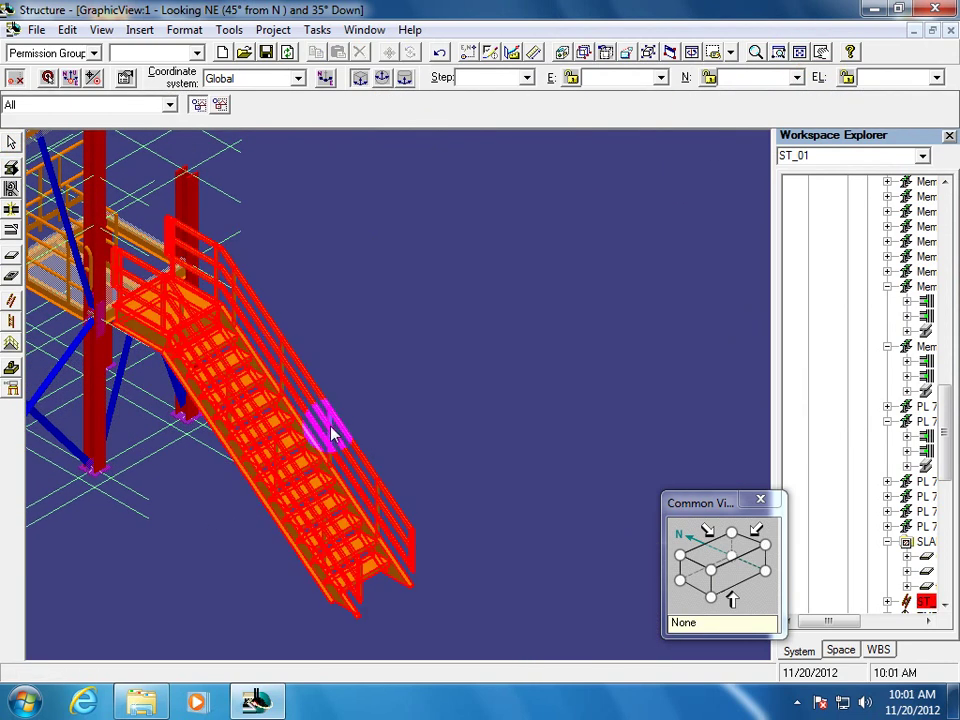
pyautogui.click(283, 368)
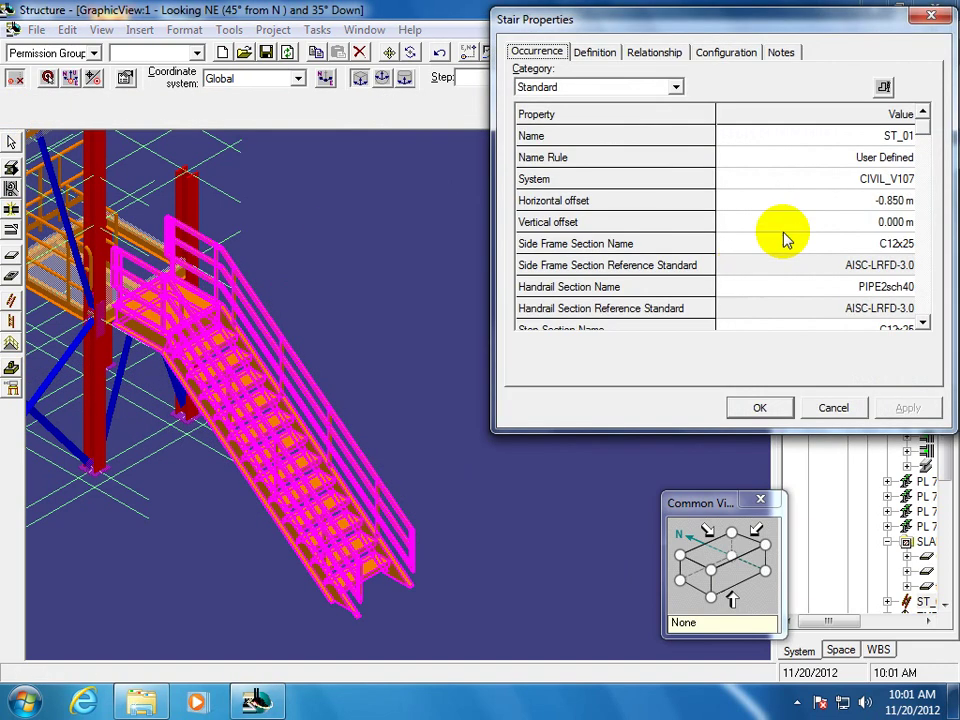
pyautogui.moveTo(712, 24); pyautogui.dragTo(608, 48)
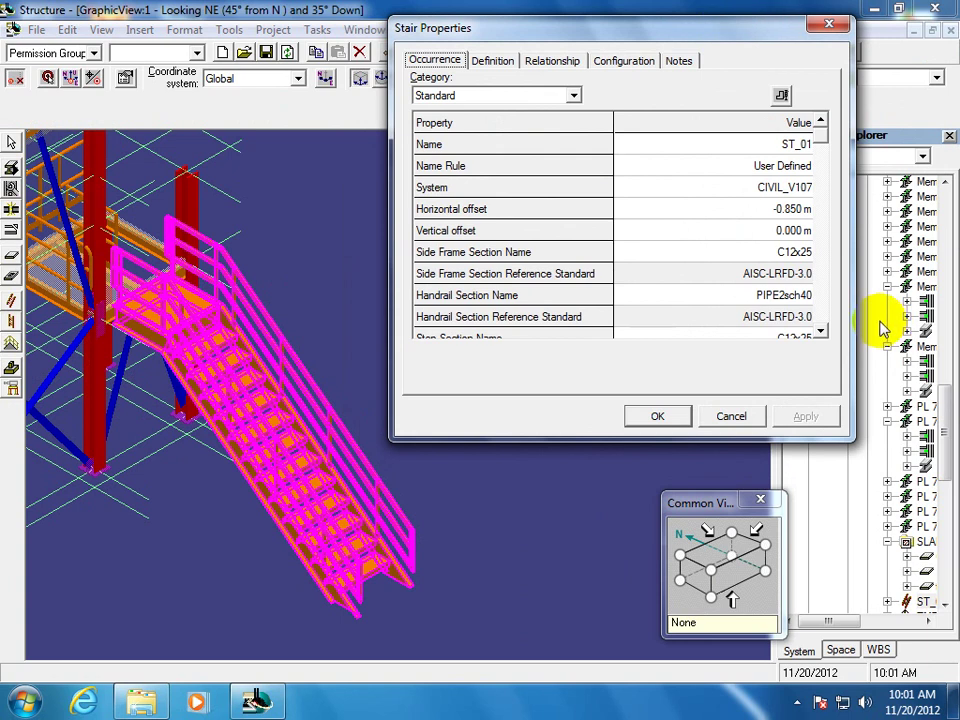
pyautogui.click(820, 332)
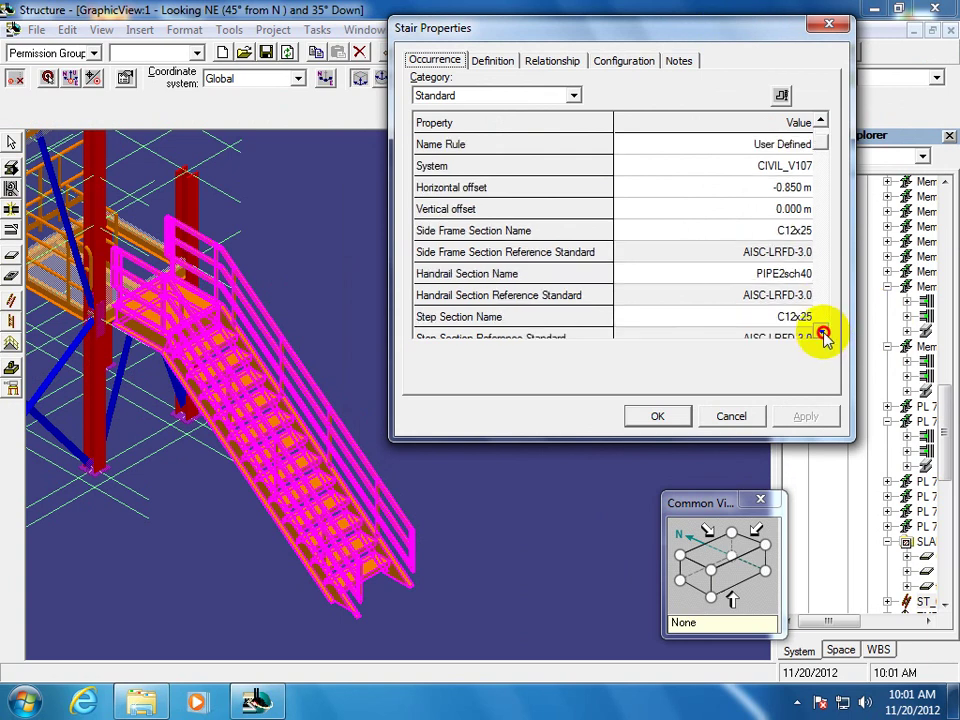
pyautogui.click(820, 332)
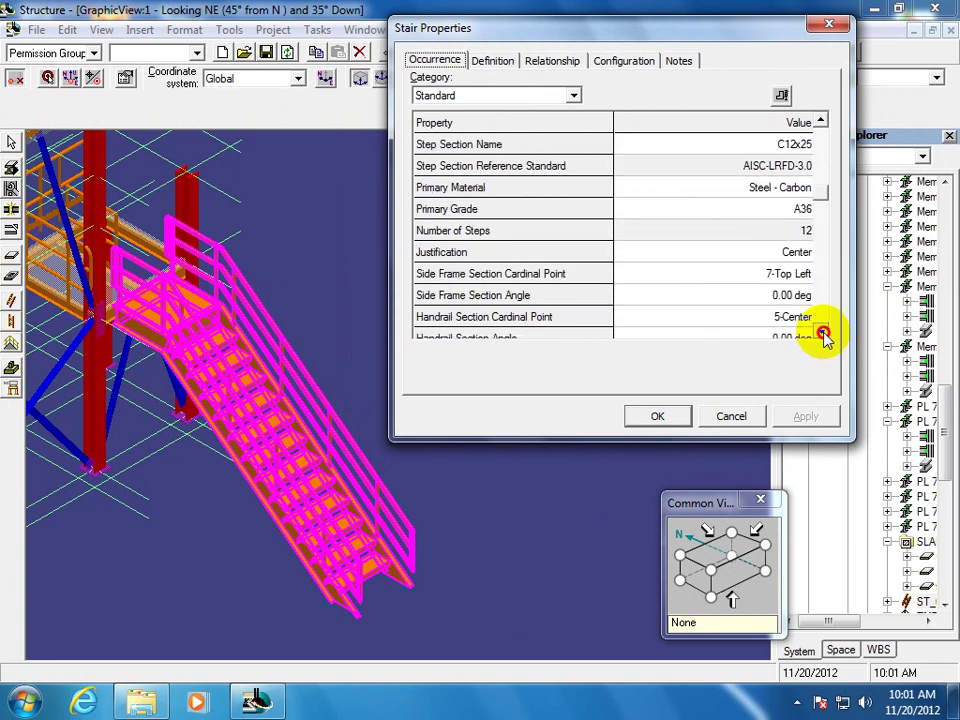
pyautogui.click(820, 332)
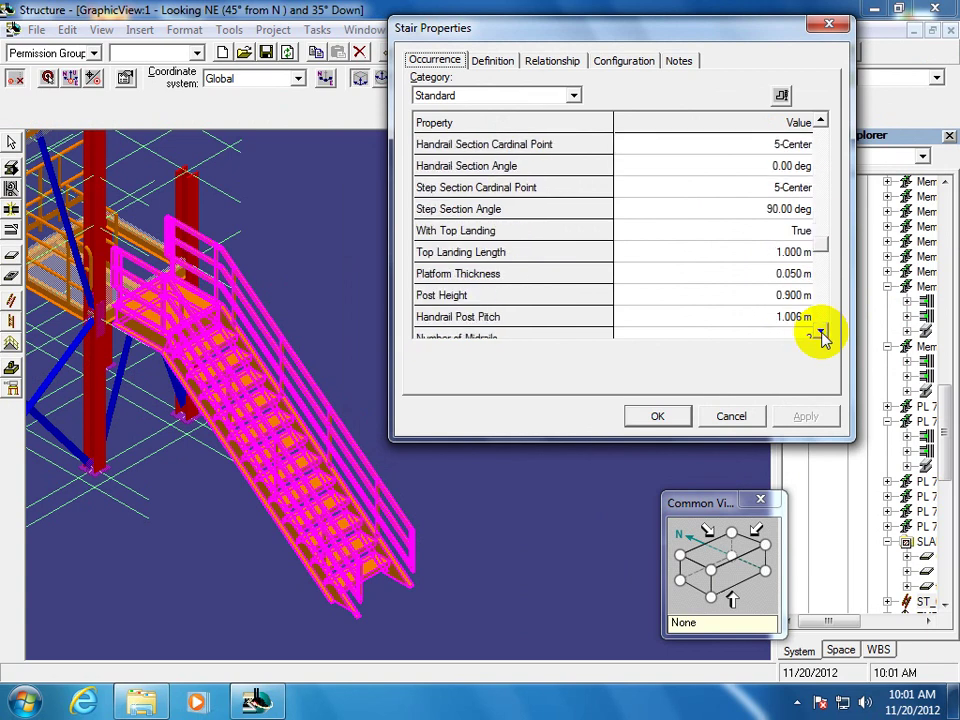
pyautogui.click(765, 318)
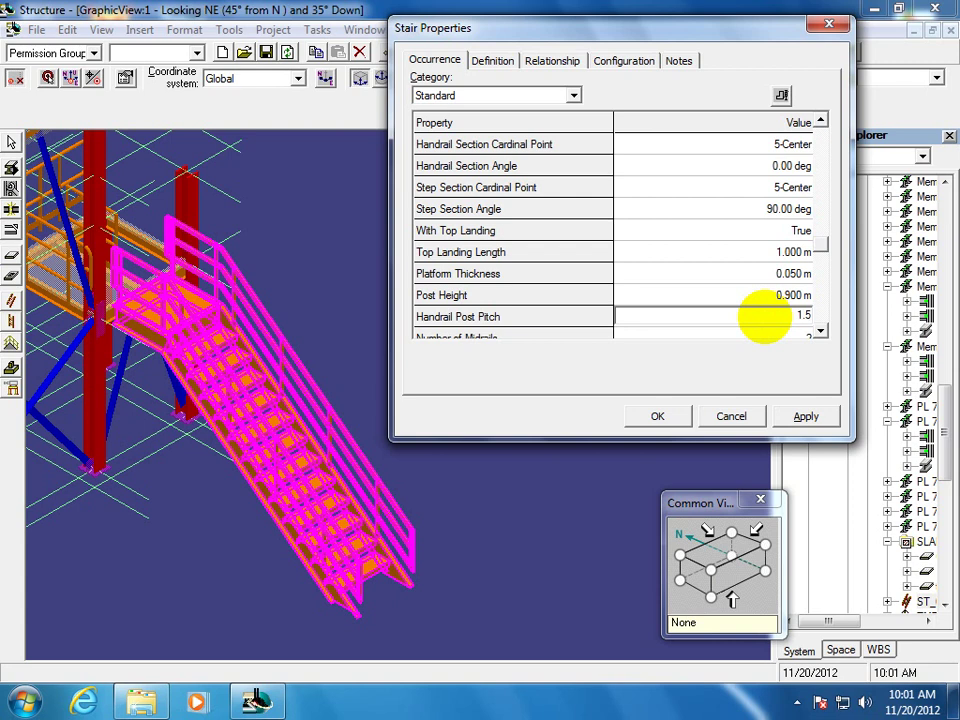
pyautogui.click(803, 419)
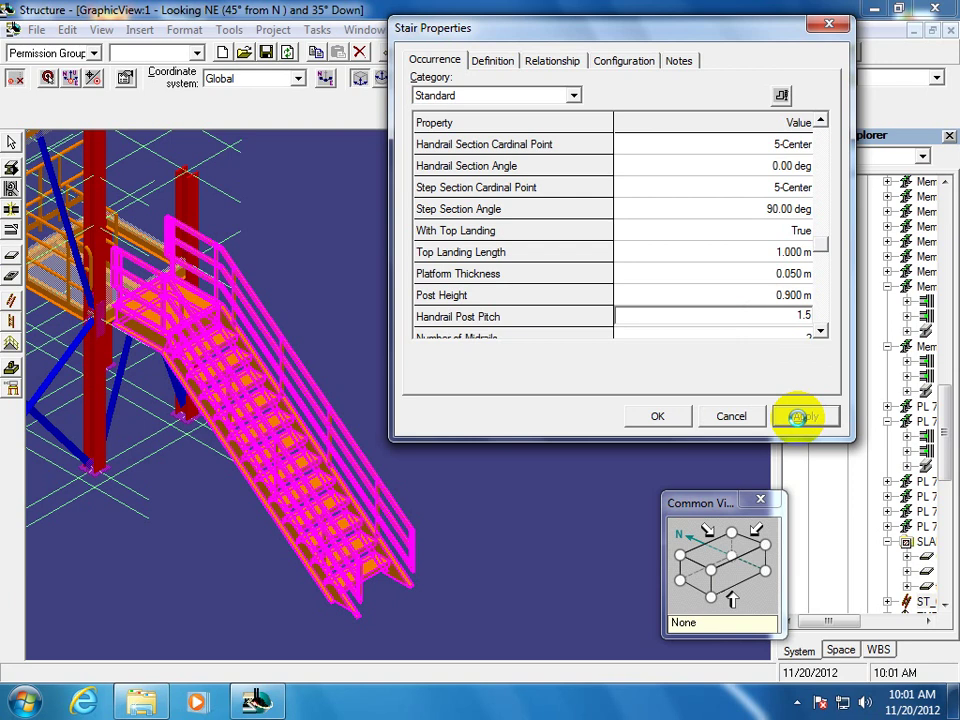
pyautogui.click(800, 418)
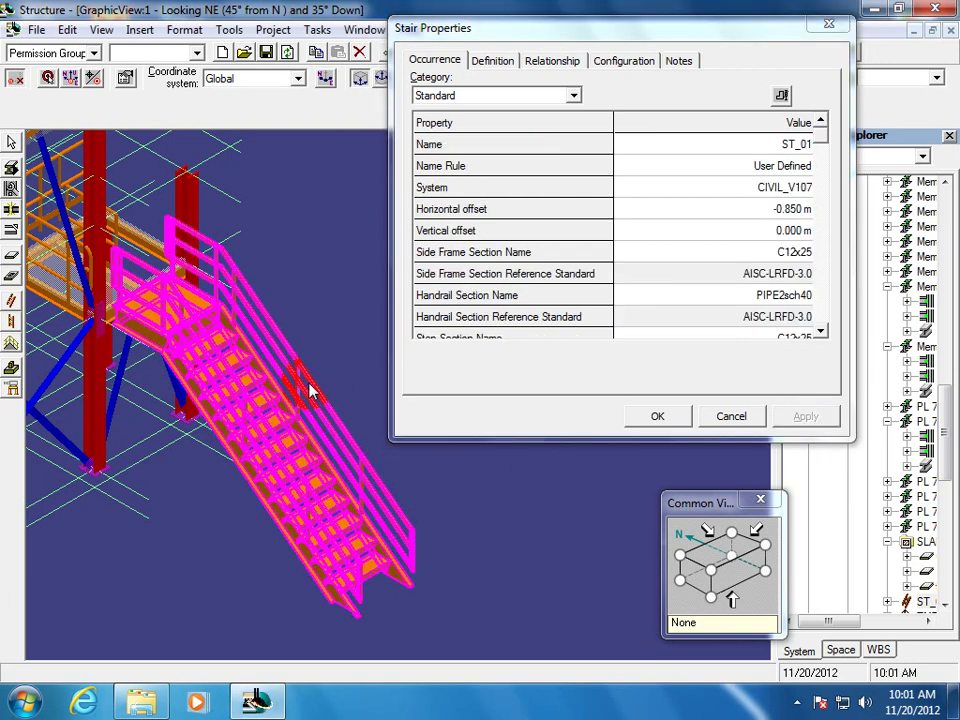
# Check the stair's handrail post pitch, midrail and dimension properties, and close the Stair Properties dialog
pyautogui.click(820, 331)
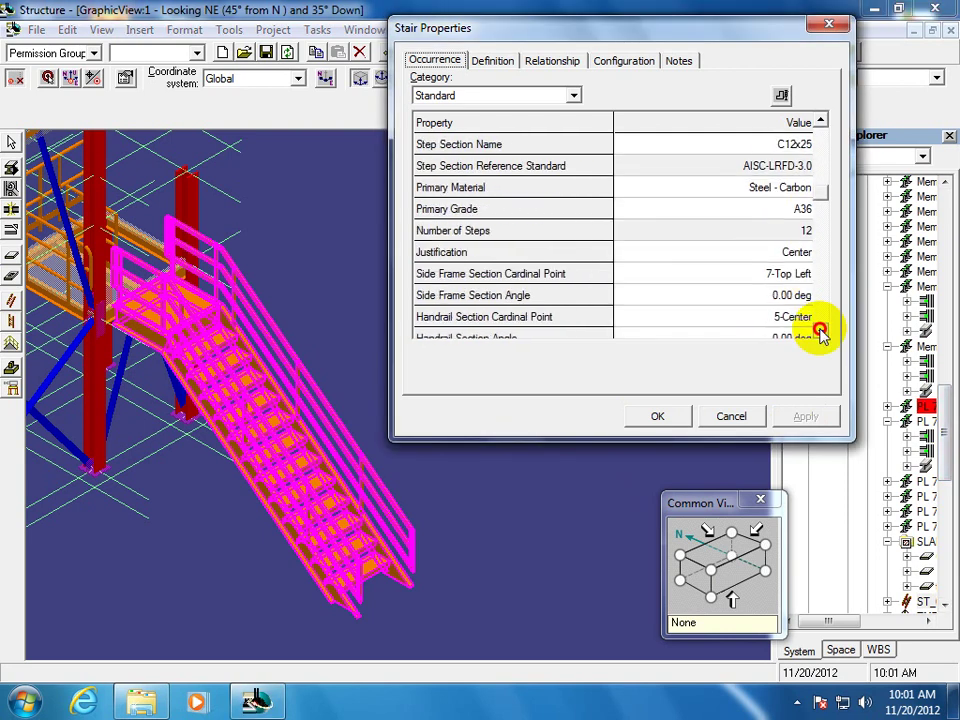
pyautogui.click(820, 331)
pyautogui.click(820, 331)
pyautogui.click(820, 331)
pyautogui.click(820, 331)
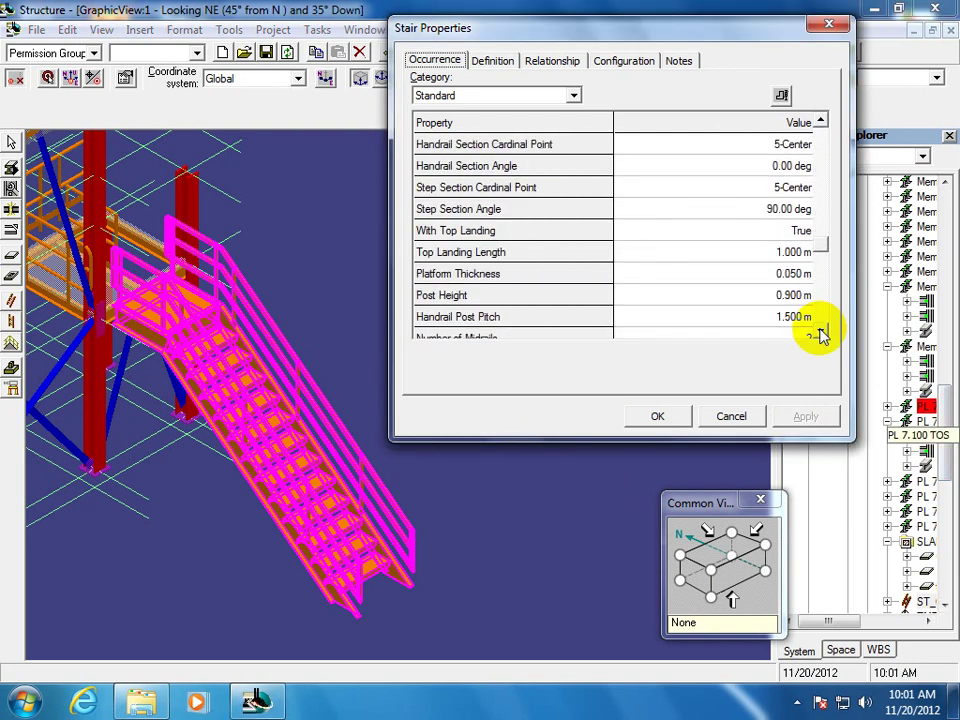
pyautogui.click(820, 331)
pyautogui.click(820, 331)
pyautogui.click(820, 331)
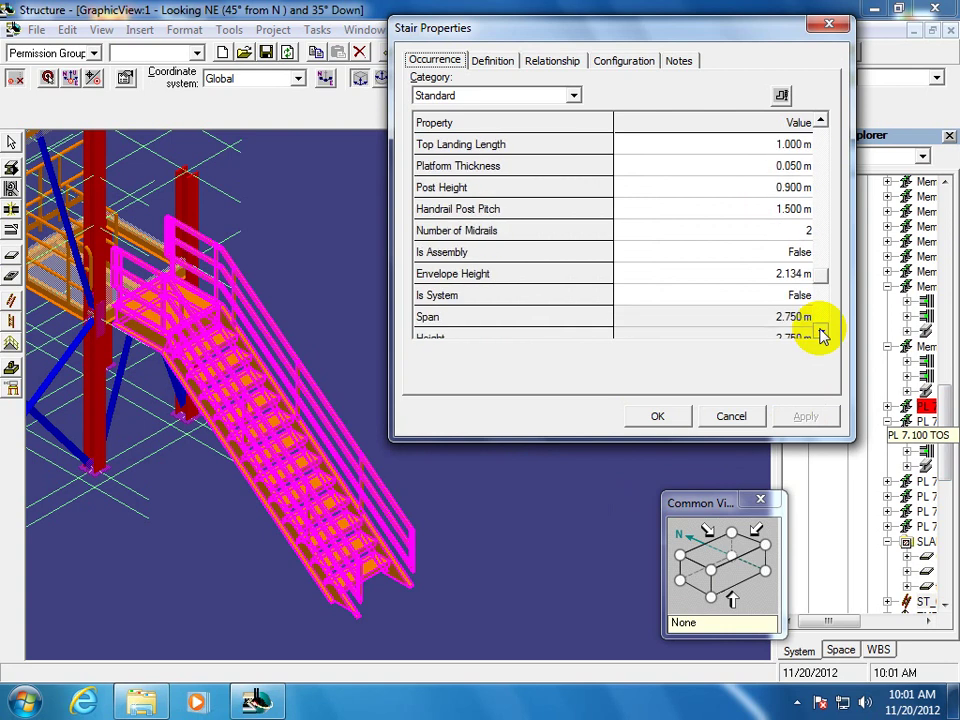
pyautogui.click(820, 331)
pyautogui.click(820, 331)
pyautogui.click(820, 331)
pyautogui.click(820, 331)
pyautogui.click(820, 331)
pyautogui.click(820, 331)
pyautogui.click(820, 331)
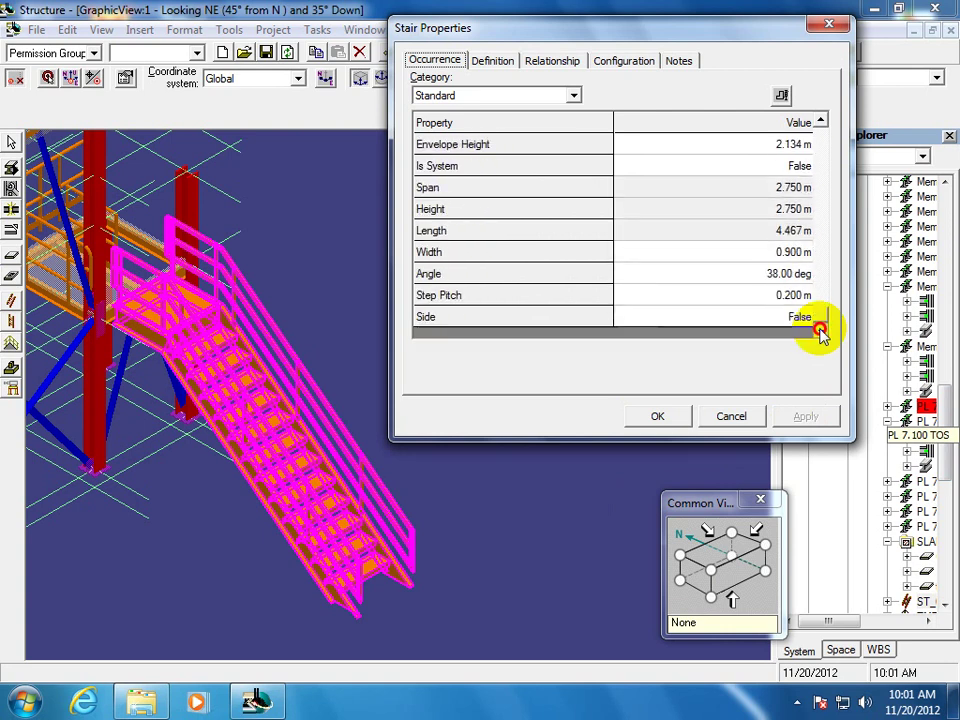
pyautogui.click(665, 417)
pyautogui.click(549, 540)
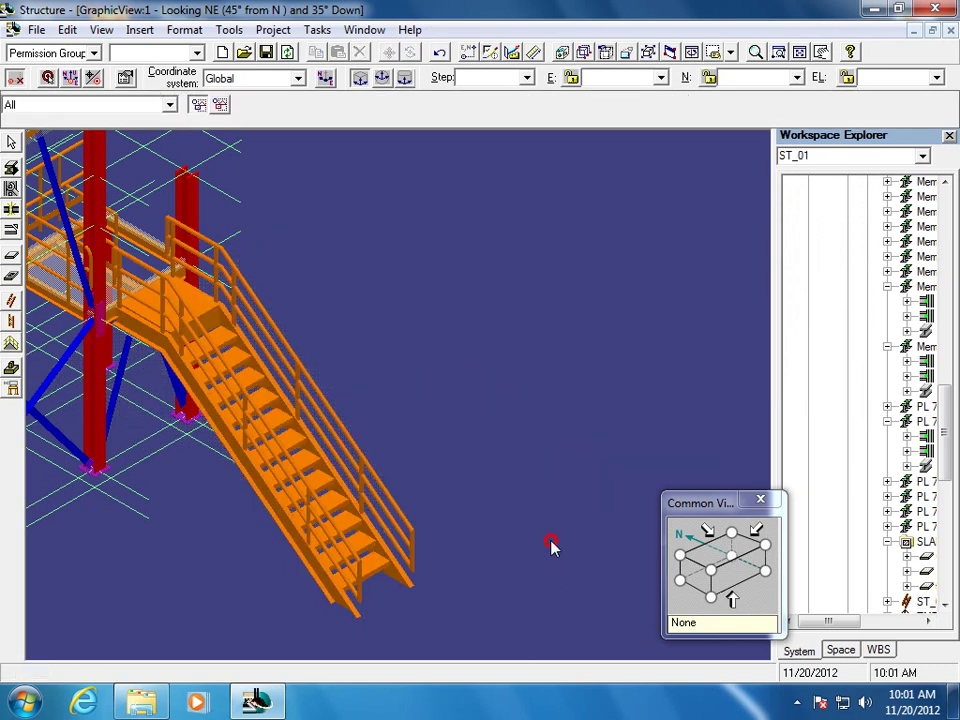
# Fit the full plant model in view and frame the gabled structure together with its stair
pyautogui.click(778, 52)
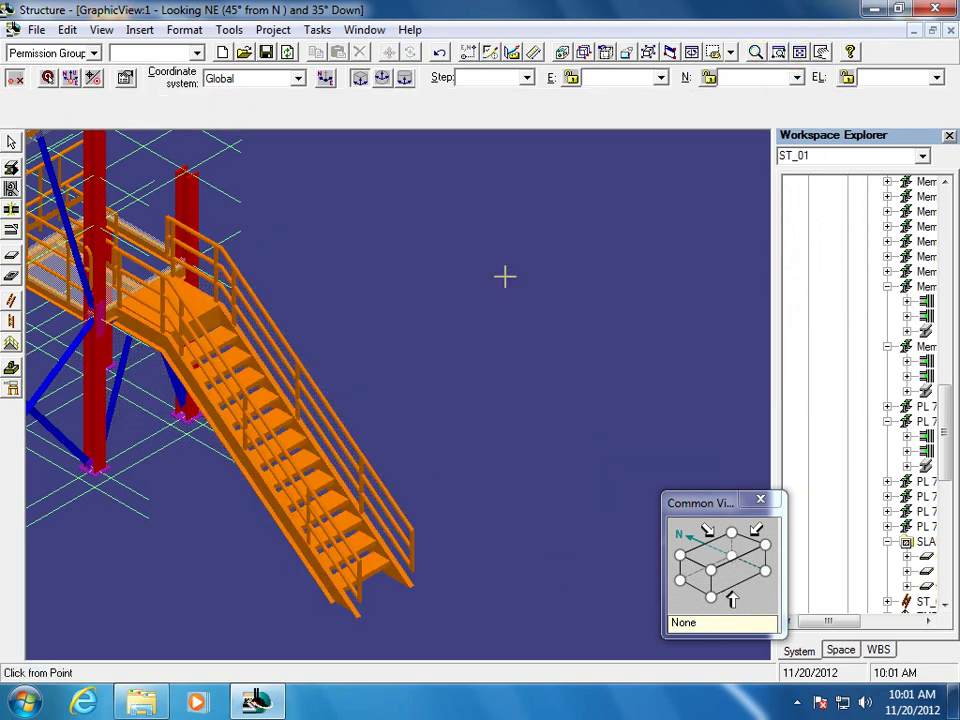
pyautogui.click(506, 274)
pyautogui.click(523, 360)
pyautogui.click(799, 52)
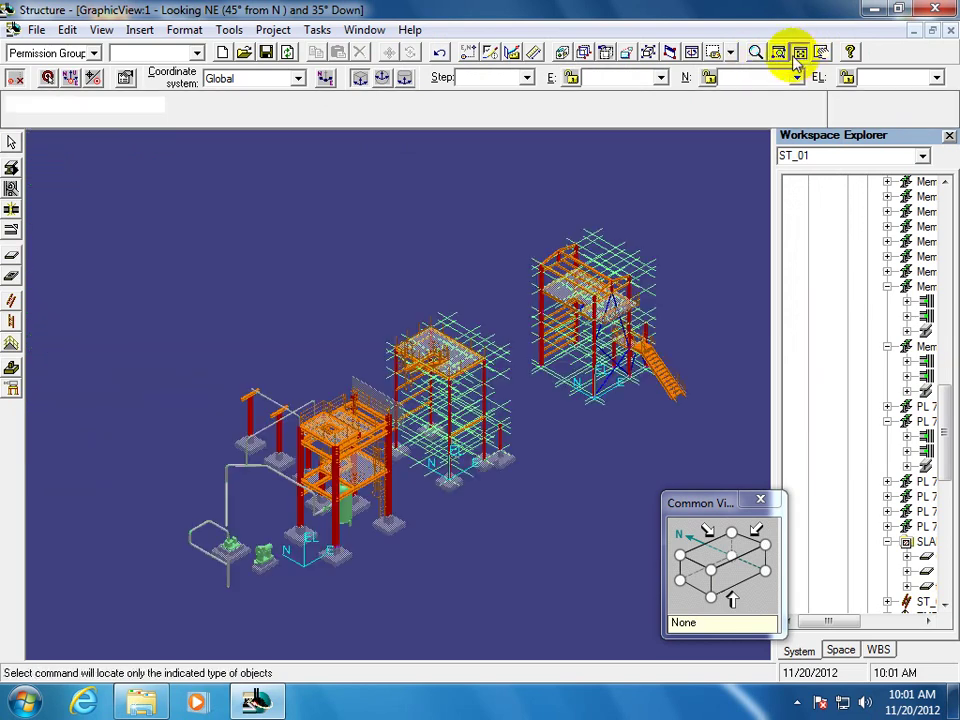
pyautogui.click(778, 52)
pyautogui.click(537, 421)
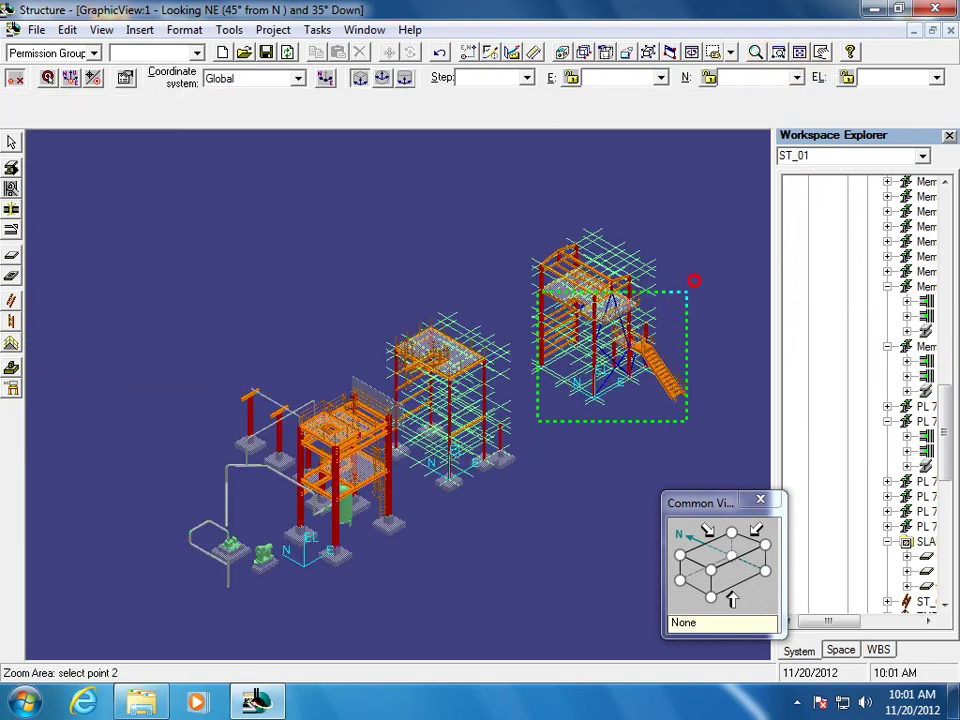
pyautogui.click(714, 251)
pyautogui.press('Escape')
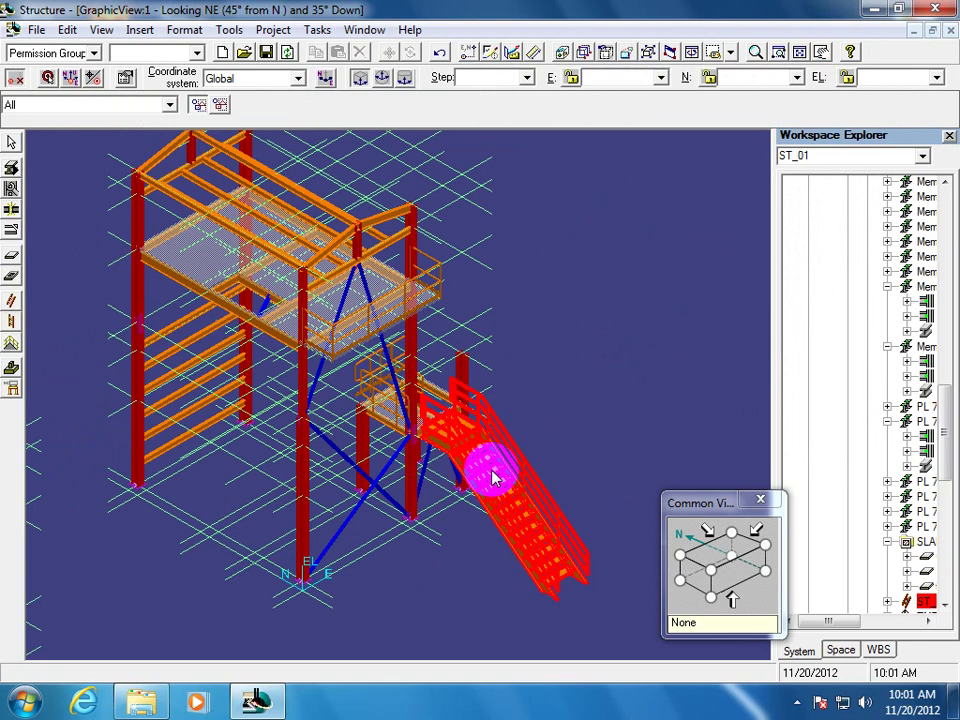
# Open stair ST_01's properties and view its dimension diagram, closing the diagram again
pyautogui.click(520, 480)
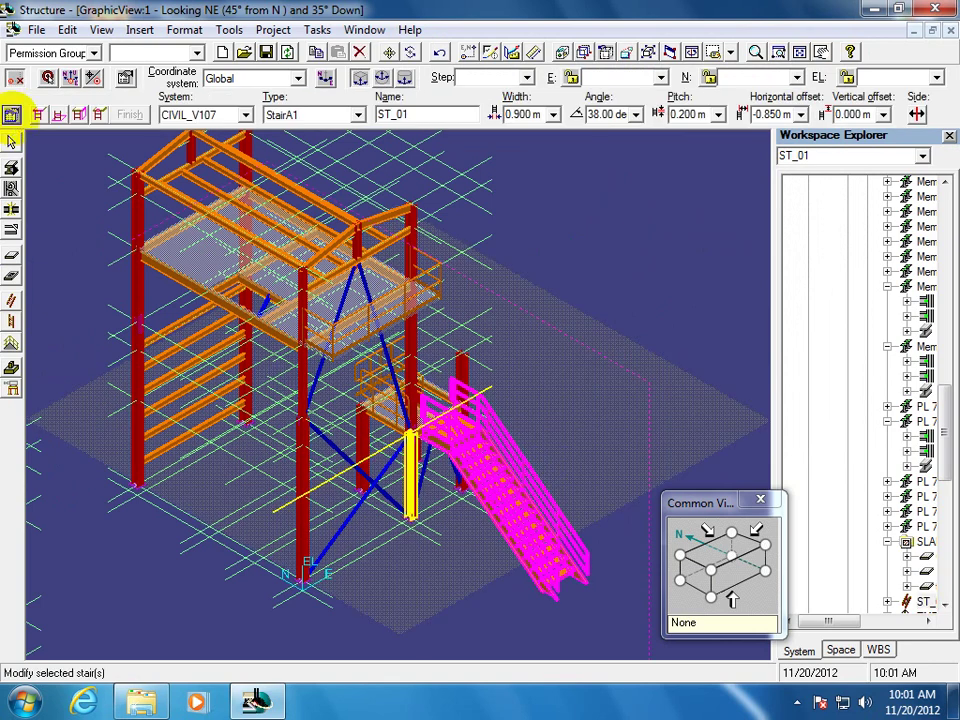
pyautogui.click(11, 113)
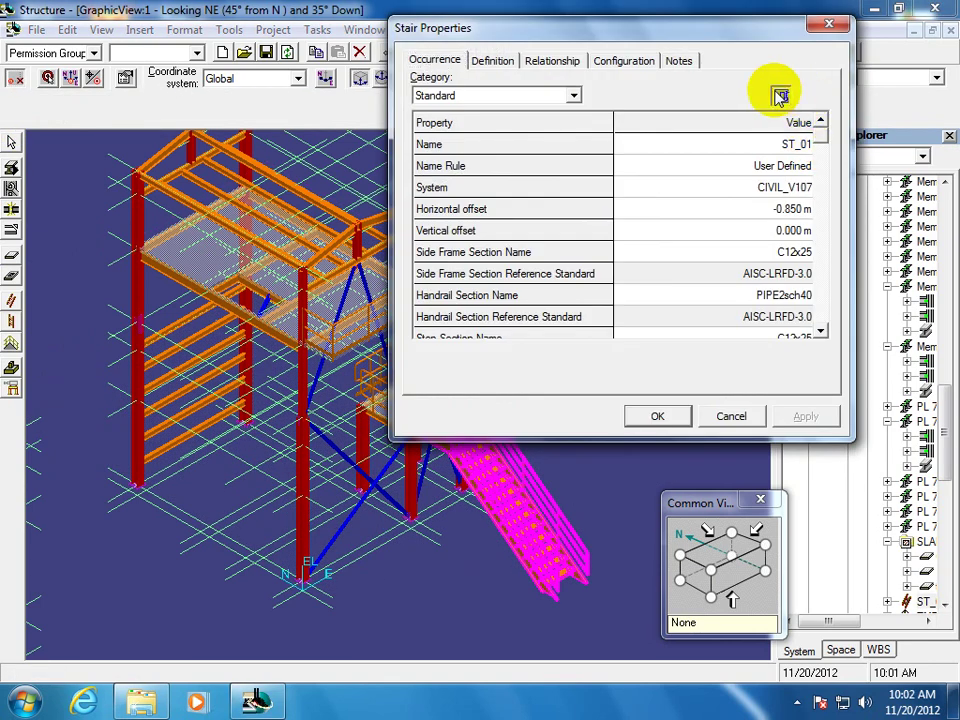
pyautogui.click(780, 95)
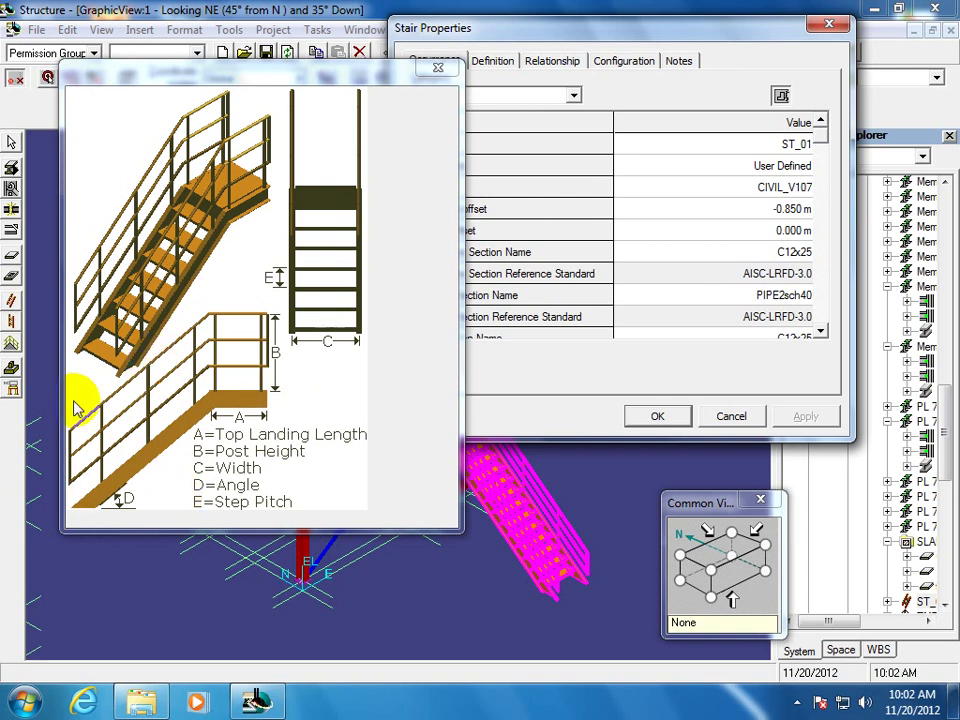
pyautogui.click(437, 68)
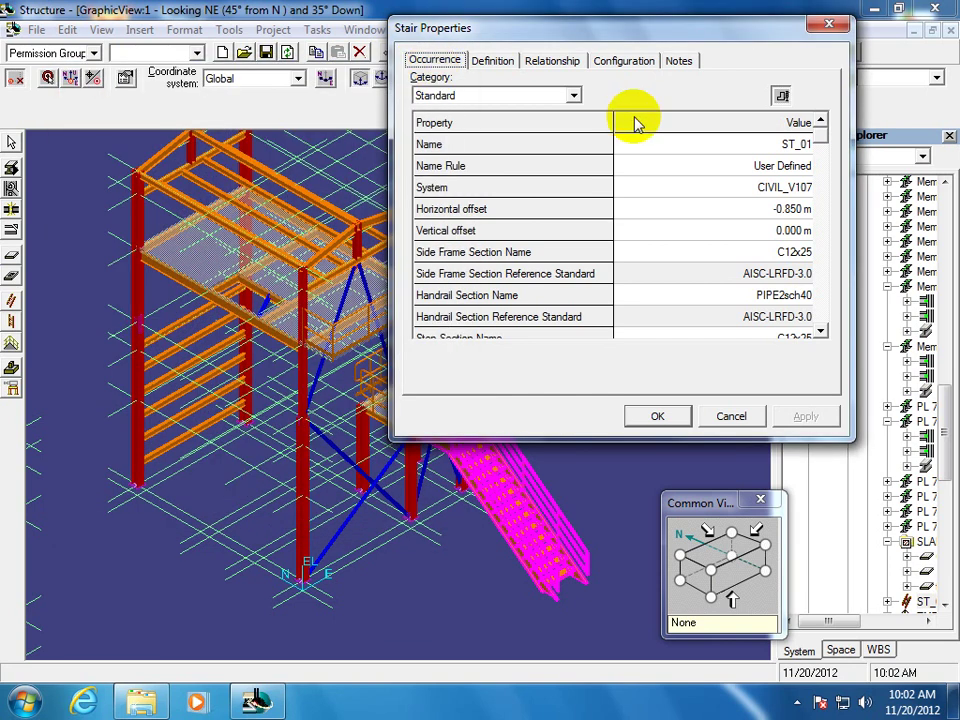
# Close the Stair Properties dialog, preview the StairA2 part in the Stair TypeA catalog, and assign it as stair ST_01's type
pyautogui.click(731, 416)
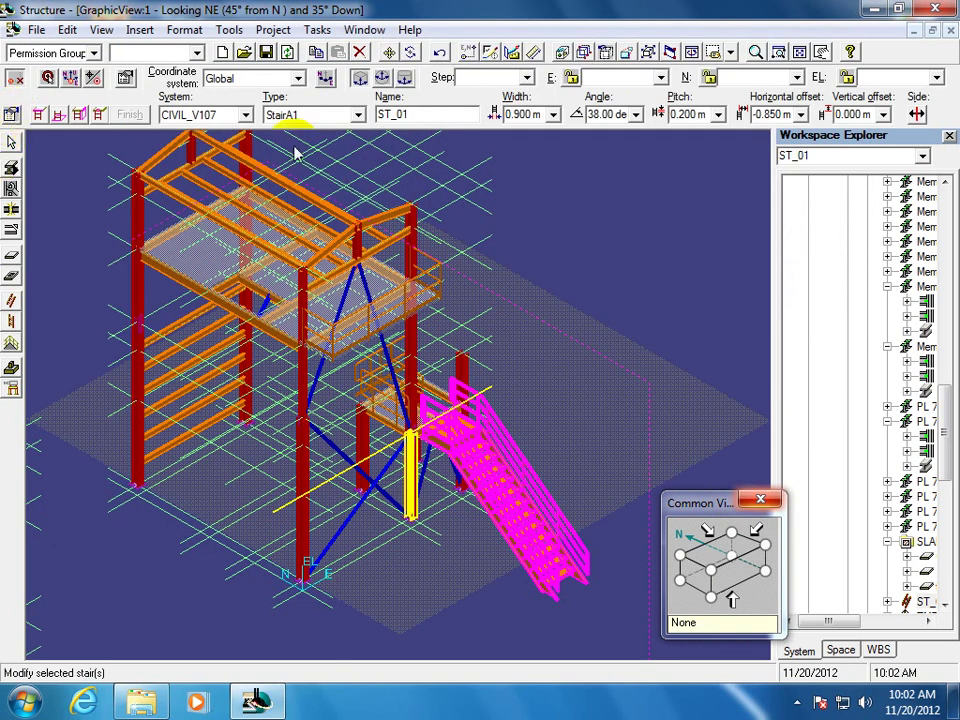
pyautogui.click(357, 115)
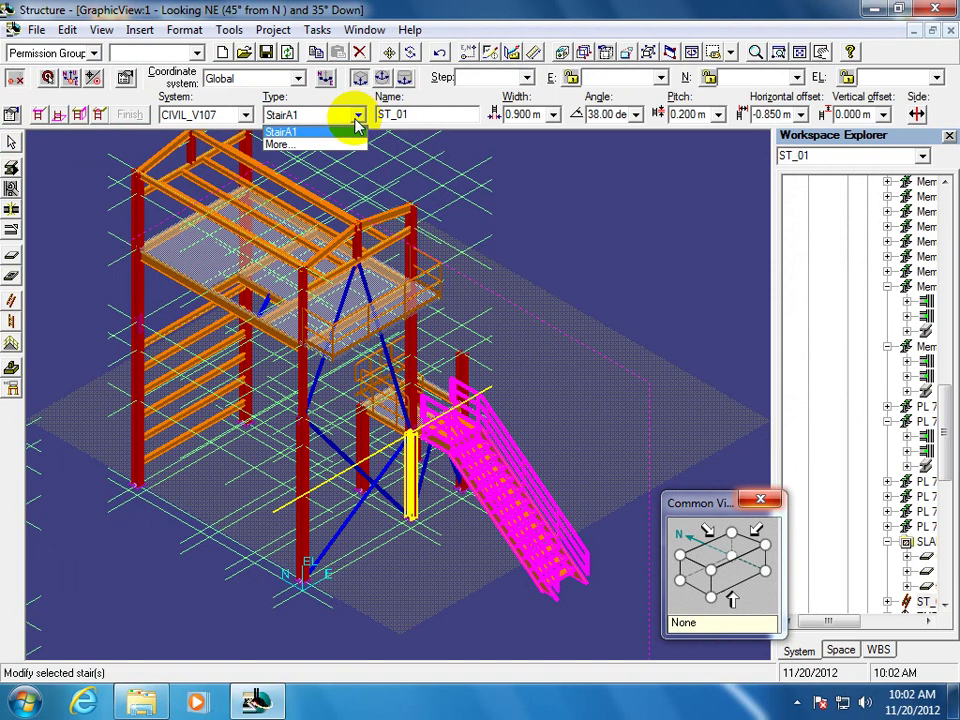
pyautogui.click(300, 146)
pyautogui.click(730, 174)
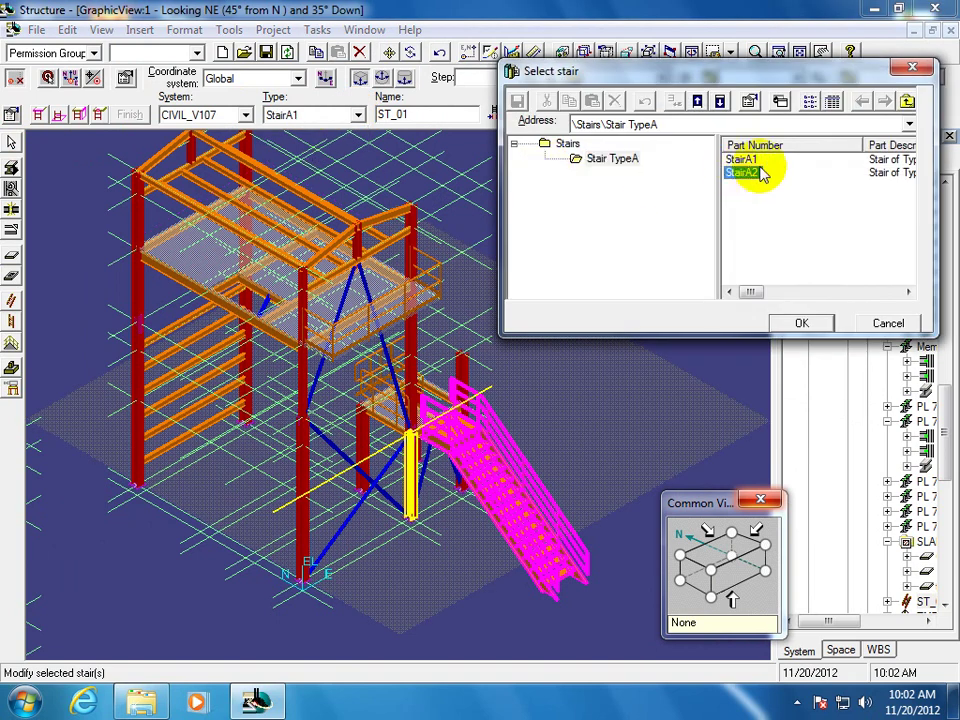
pyautogui.click(780, 101)
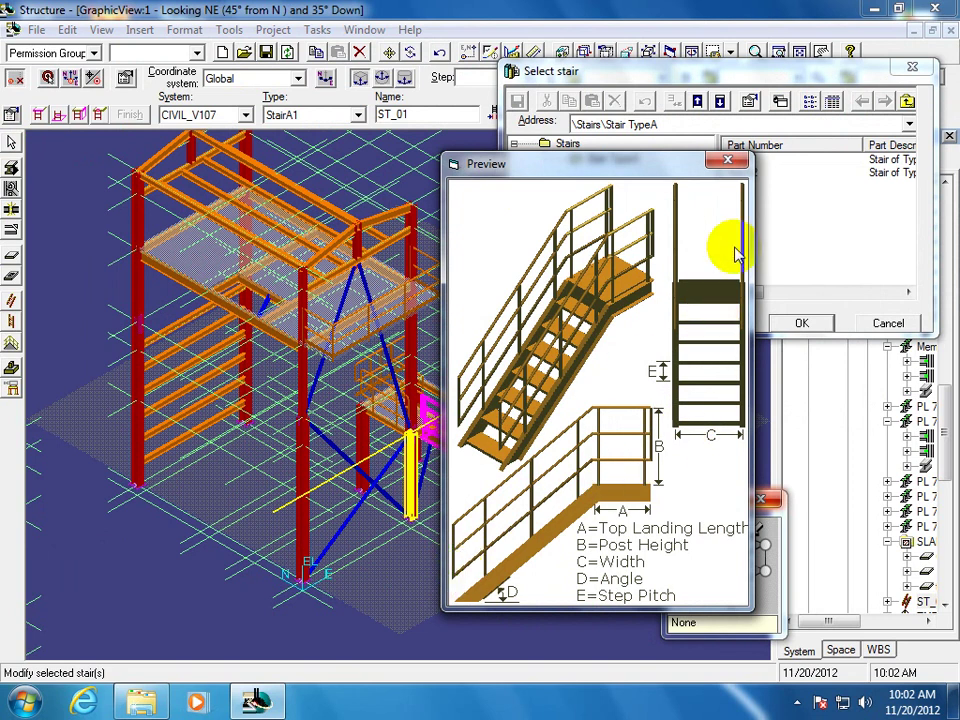
pyautogui.click(737, 162)
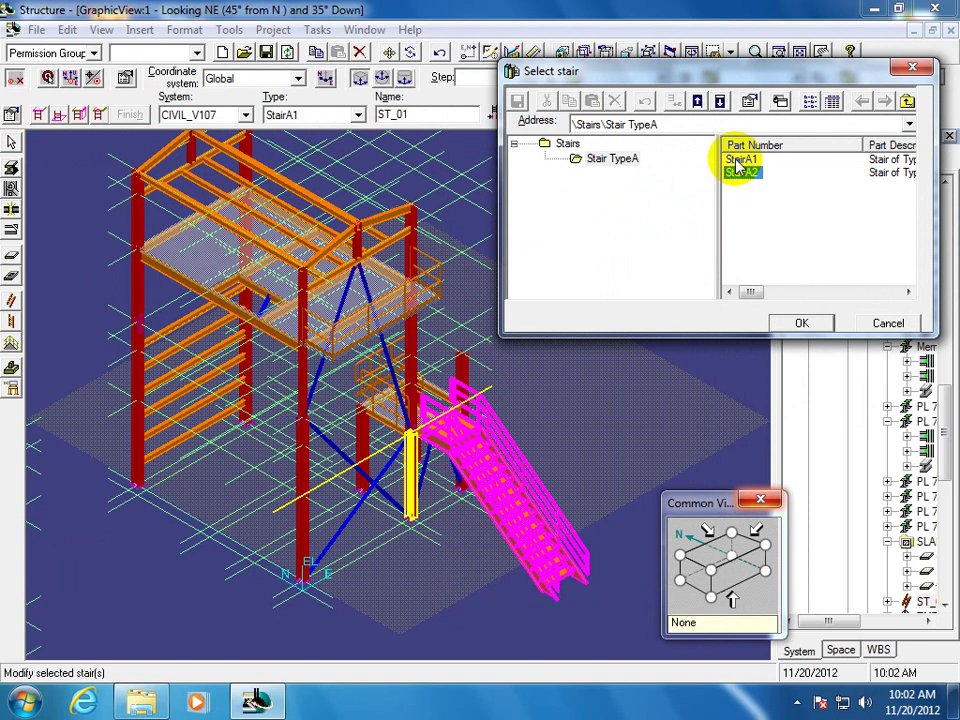
pyautogui.click(797, 324)
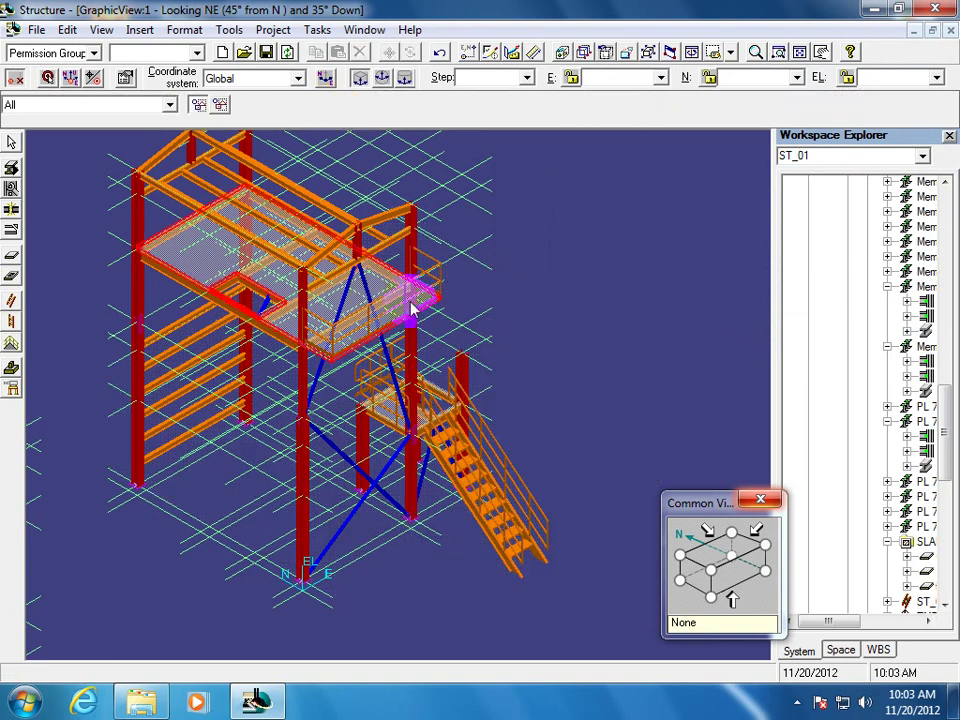
# Try to change the type of stair ST_01 from its properties to StairA1
pyautogui.click(495, 500)
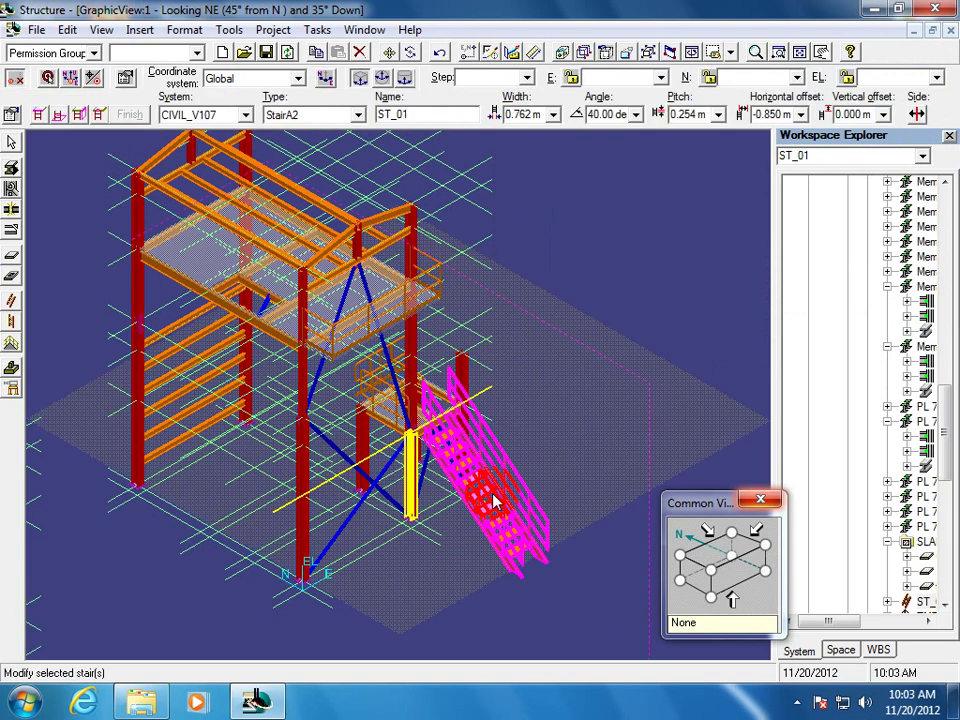
pyautogui.click(354, 114)
pyautogui.click(315, 145)
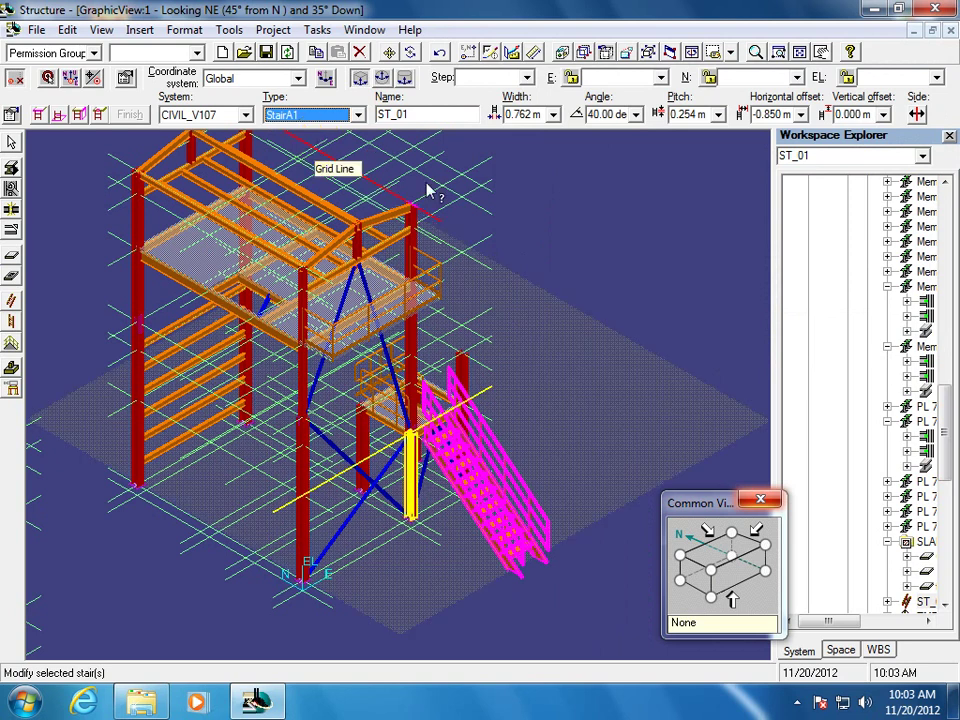
# Undo the last two changes made to stair ST_01
pyautogui.click(439, 53)
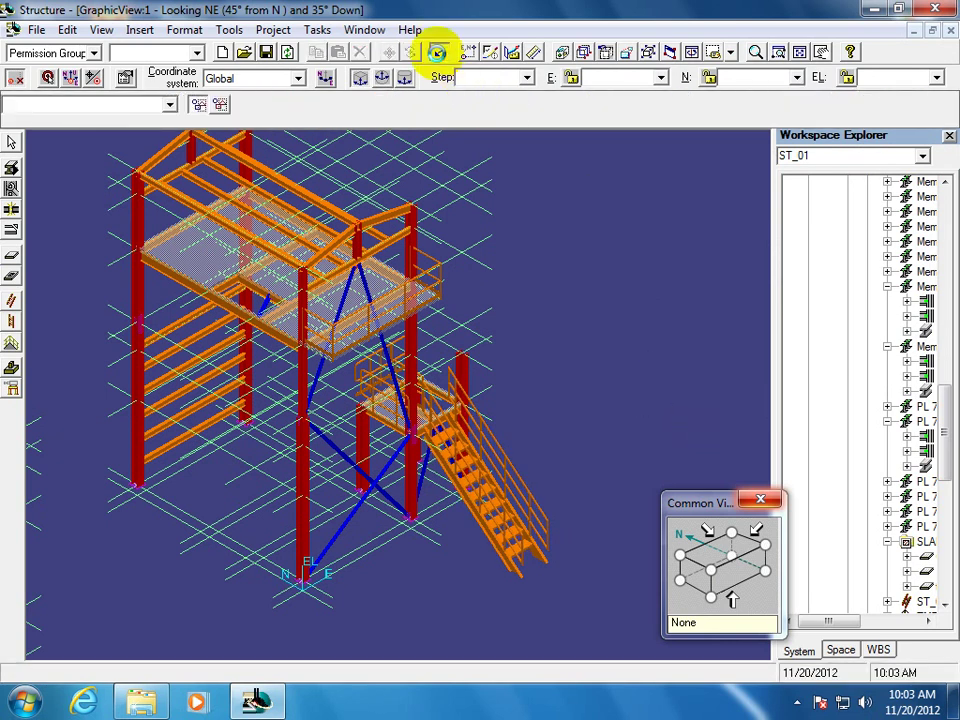
pyautogui.click(437, 52)
pyautogui.click(540, 516)
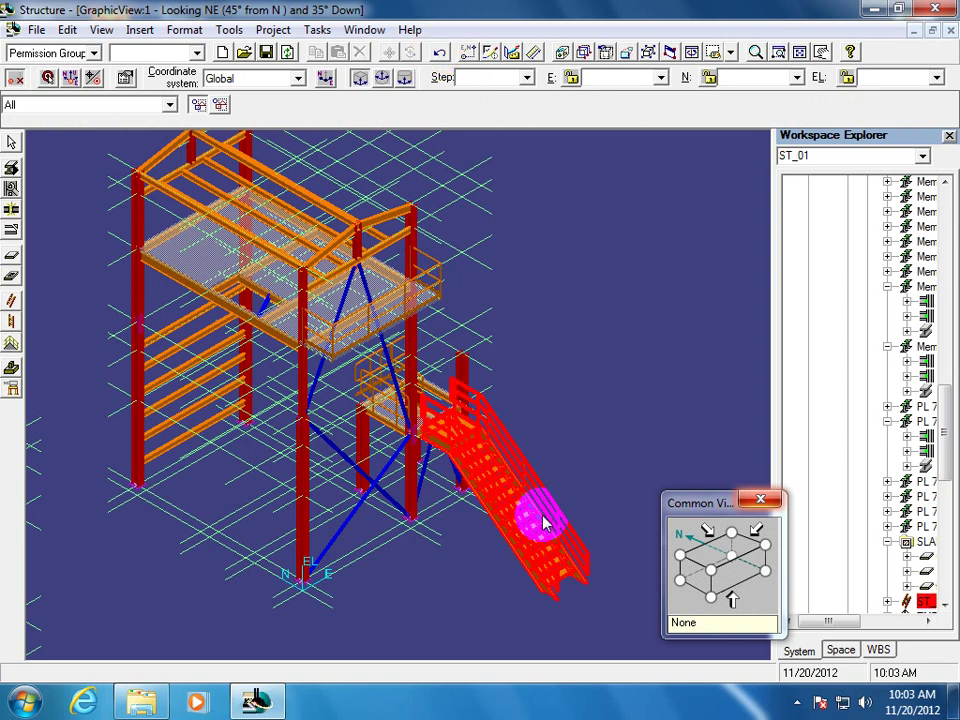
pyautogui.click(701, 277)
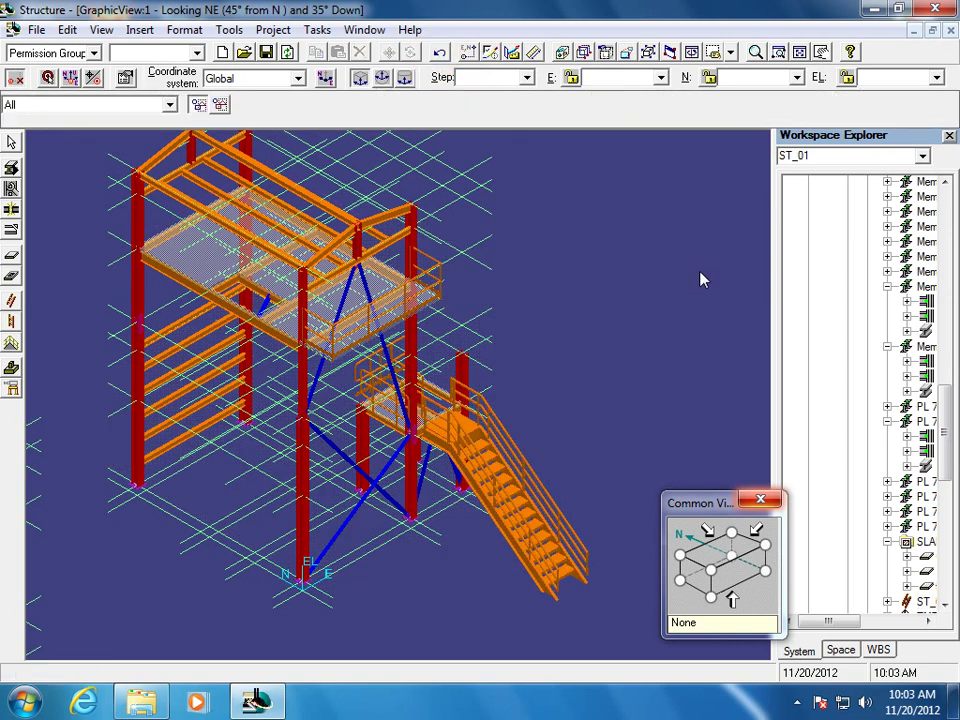
# Move the Common Views window clear of the stair
pyautogui.moveTo(697, 506); pyautogui.dragTo(645, 280)
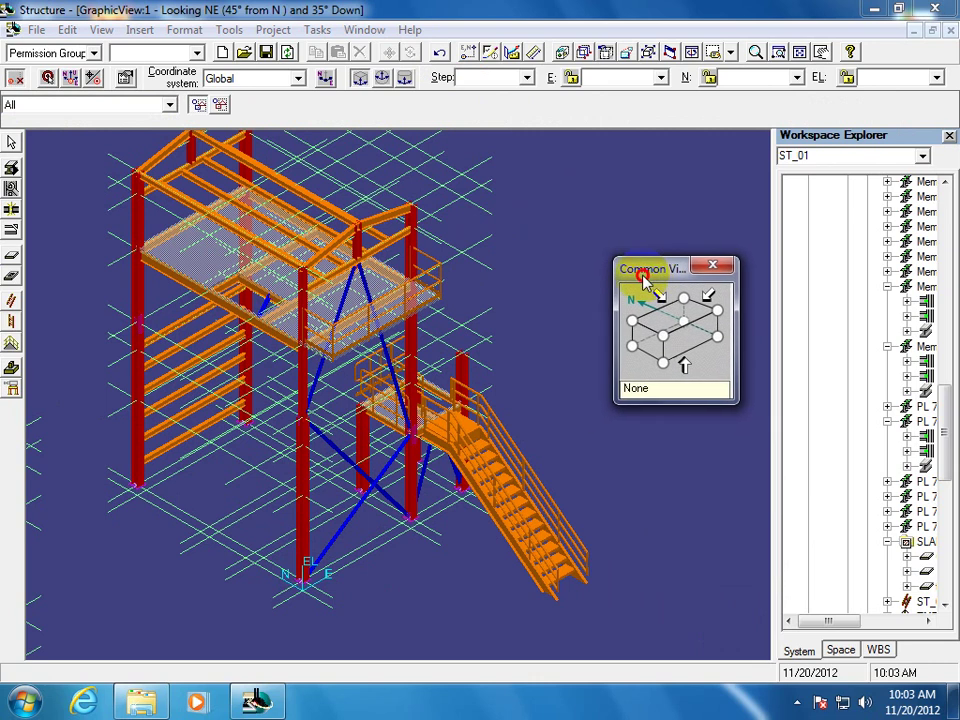
pyautogui.moveTo(648, 280); pyautogui.dragTo(665, 163)
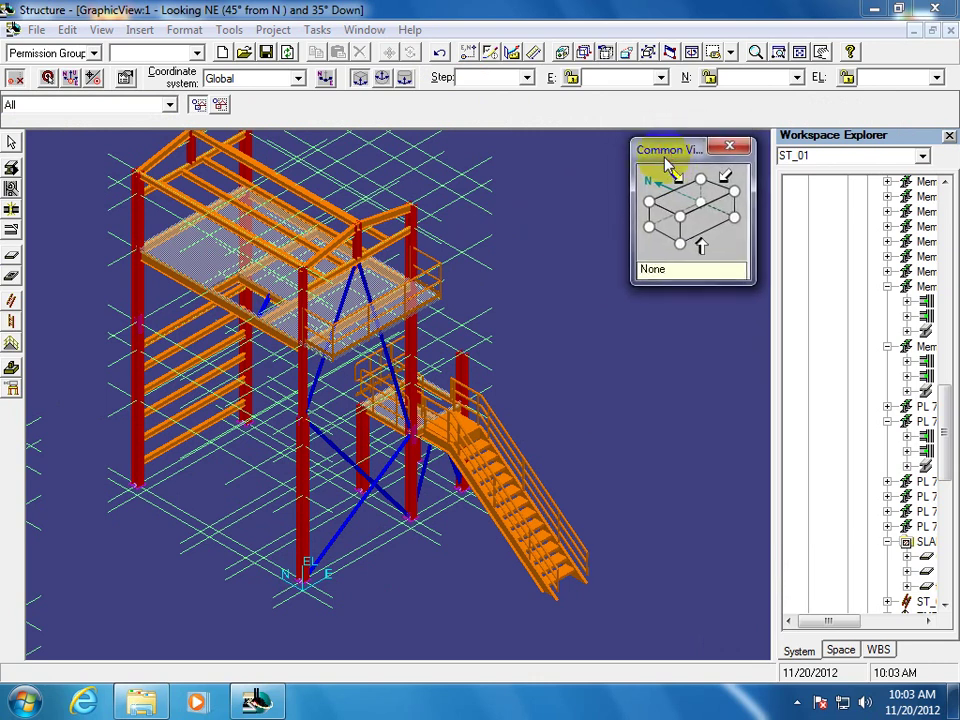
pyautogui.click(12, 322)
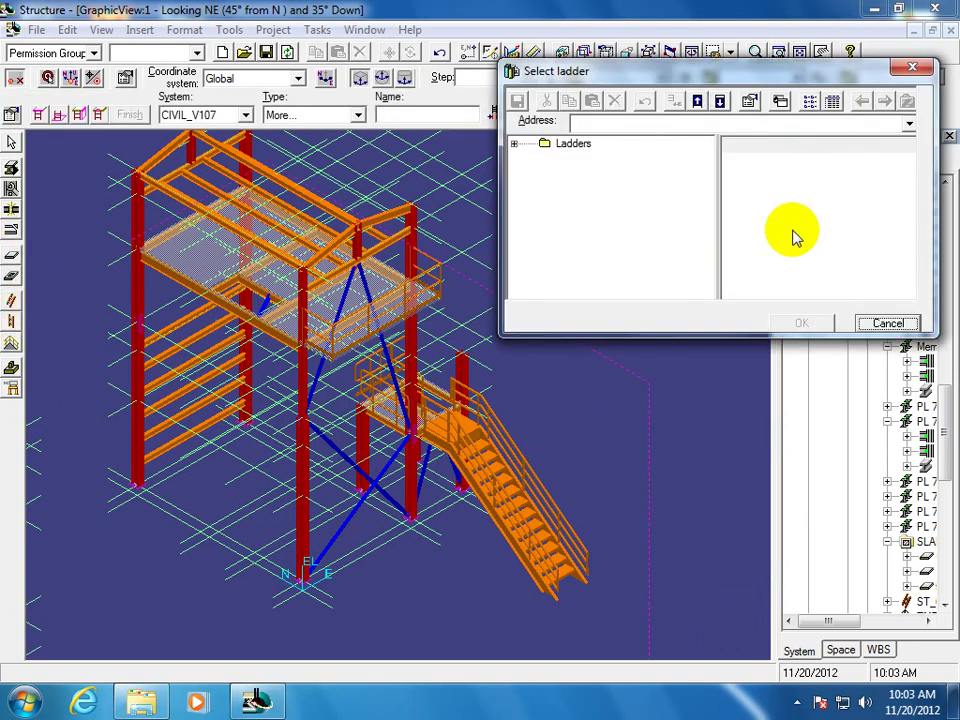
pyautogui.click(912, 68)
# Set the horizontal offset of stair ST_01 to 2.5 m
pyautogui.click(822, 52)
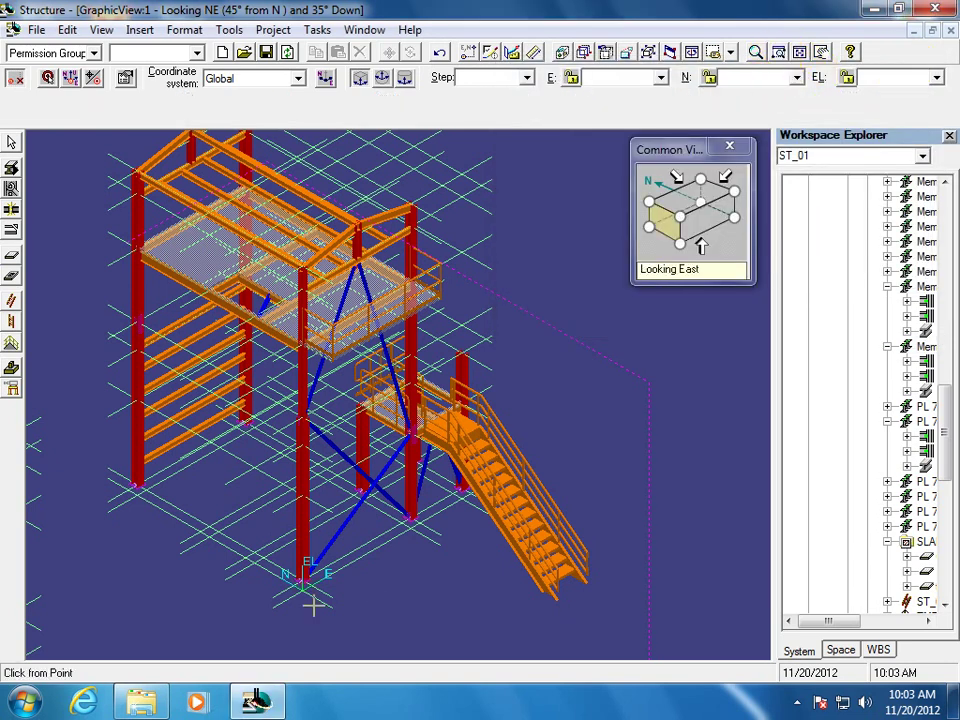
pyautogui.click(234, 587)
pyautogui.click(739, 354)
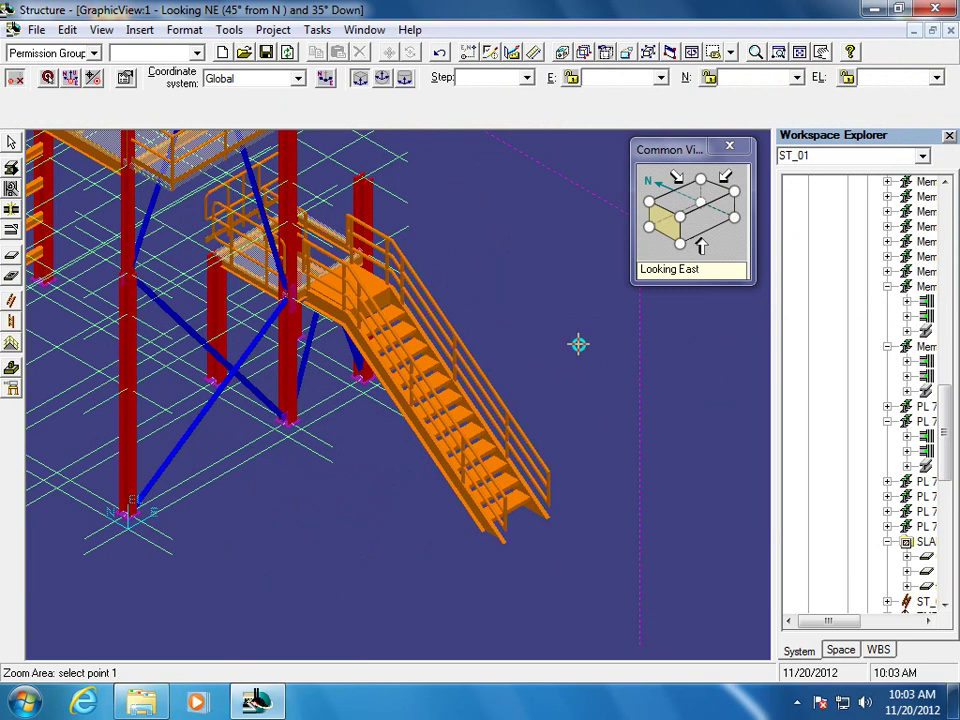
pyautogui.press('Escape')
pyautogui.click(355, 320)
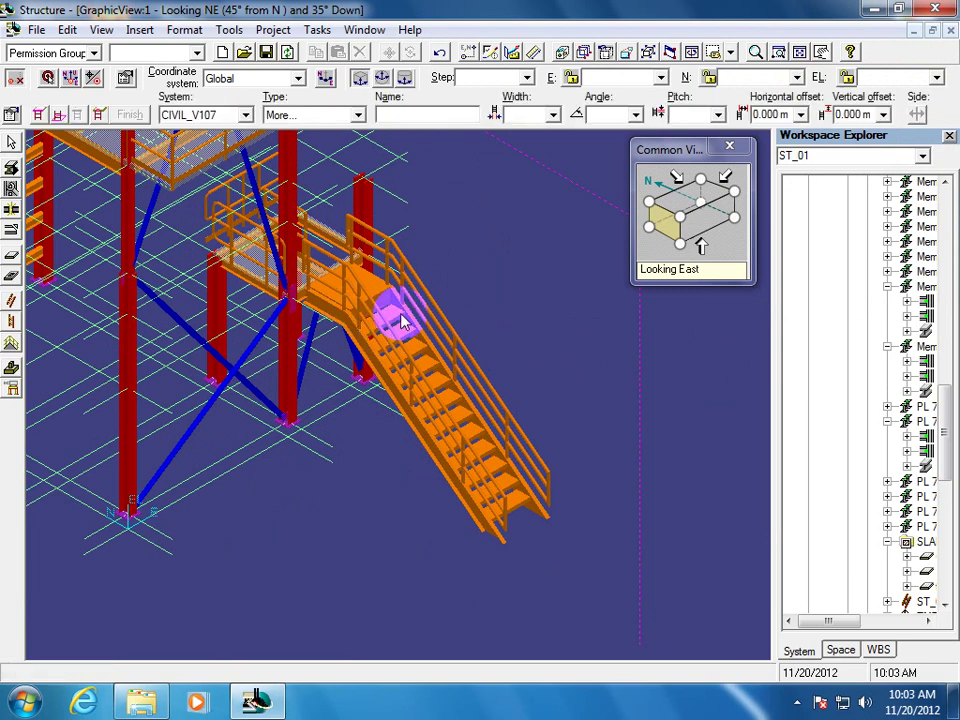
pyautogui.click(11, 142)
pyautogui.click(343, 318)
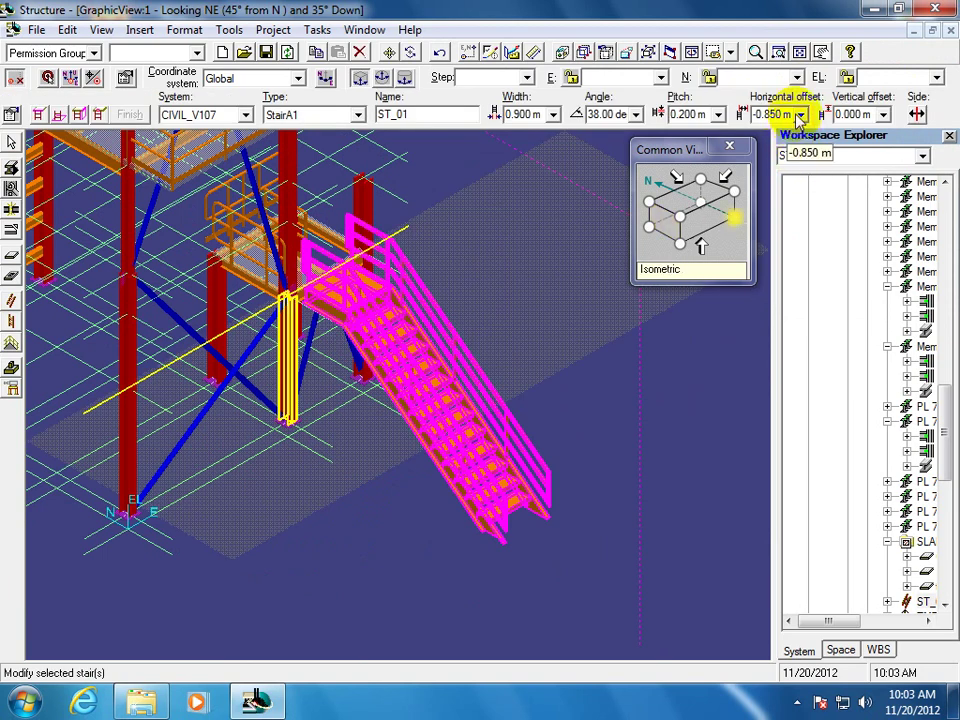
pyautogui.click(799, 116)
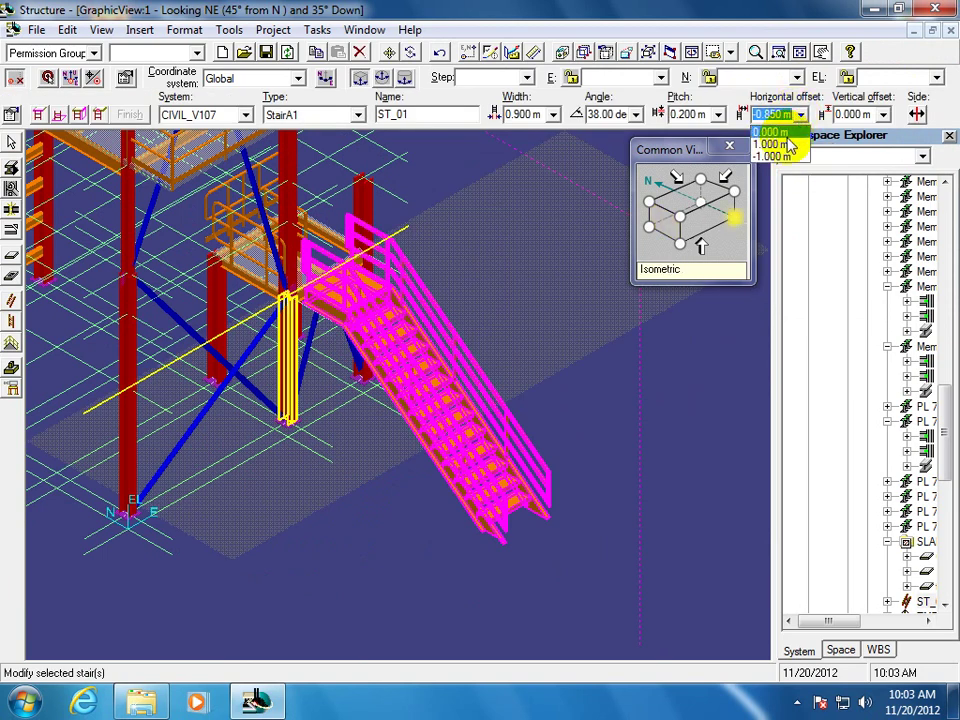
pyautogui.click(790, 116)
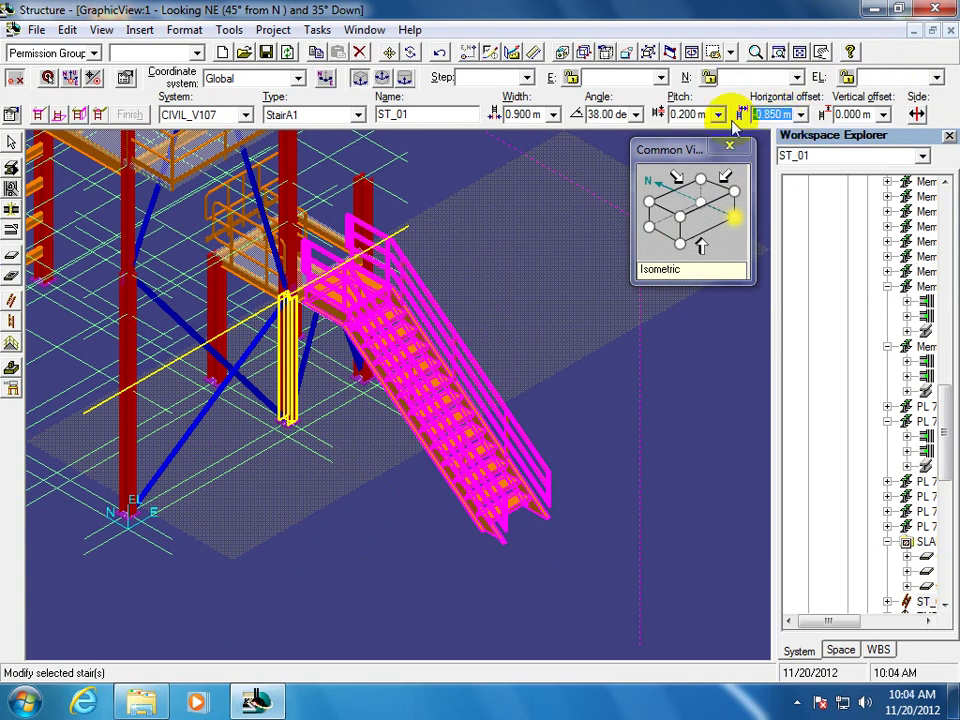
pyautogui.write('2.5')
pyautogui.press('Tab')
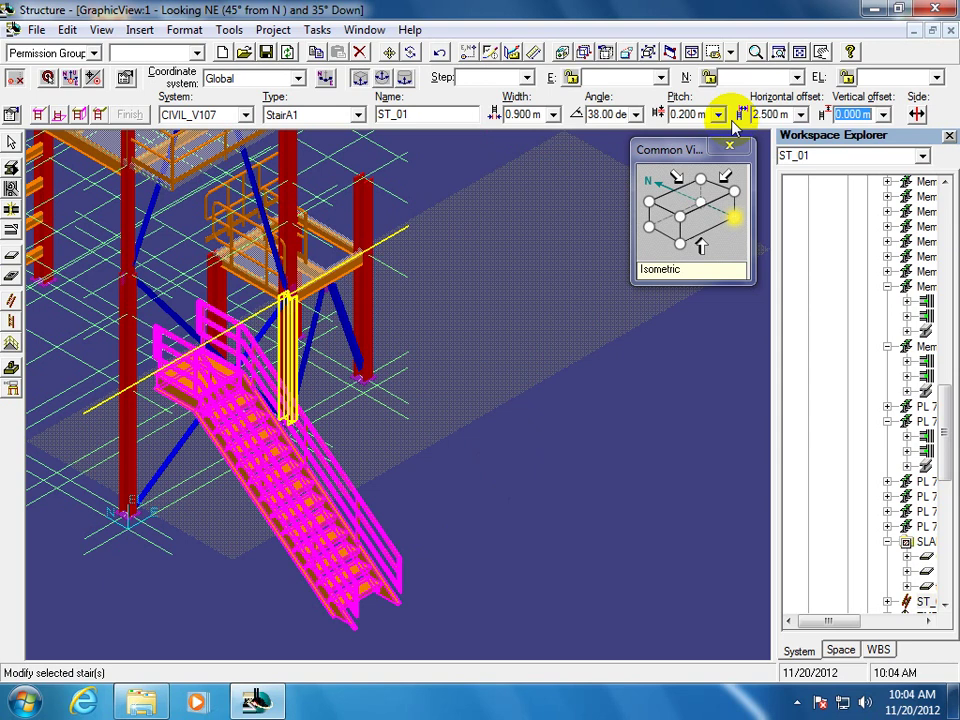
# Change the horizontal offset of stair ST_01 to the opposite side, -2.5 m
pyautogui.click(755, 114)
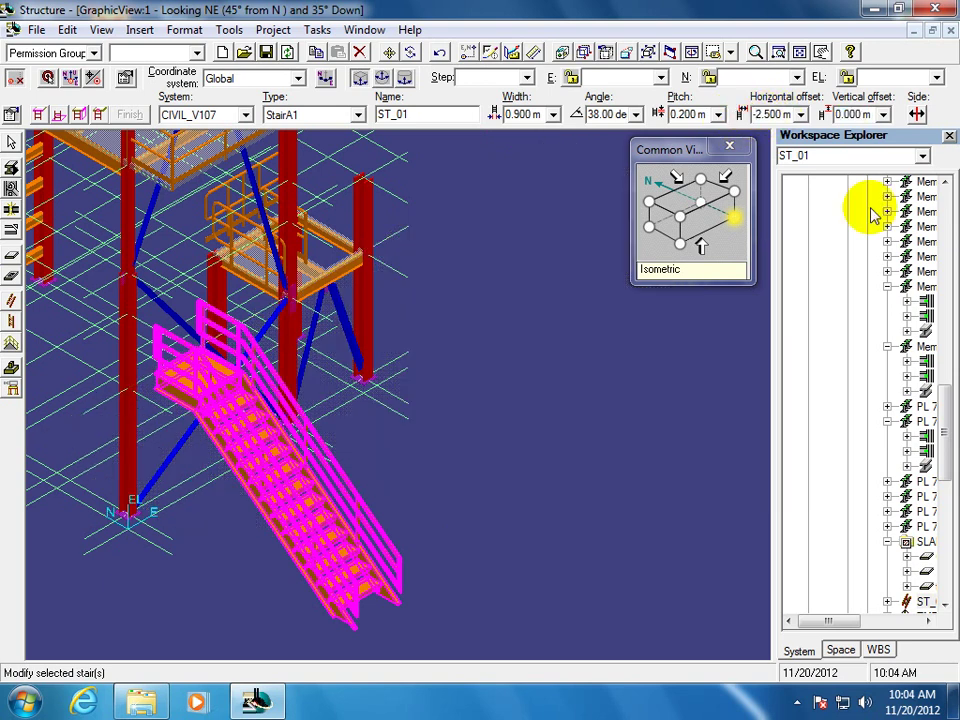
pyautogui.press('Tab')
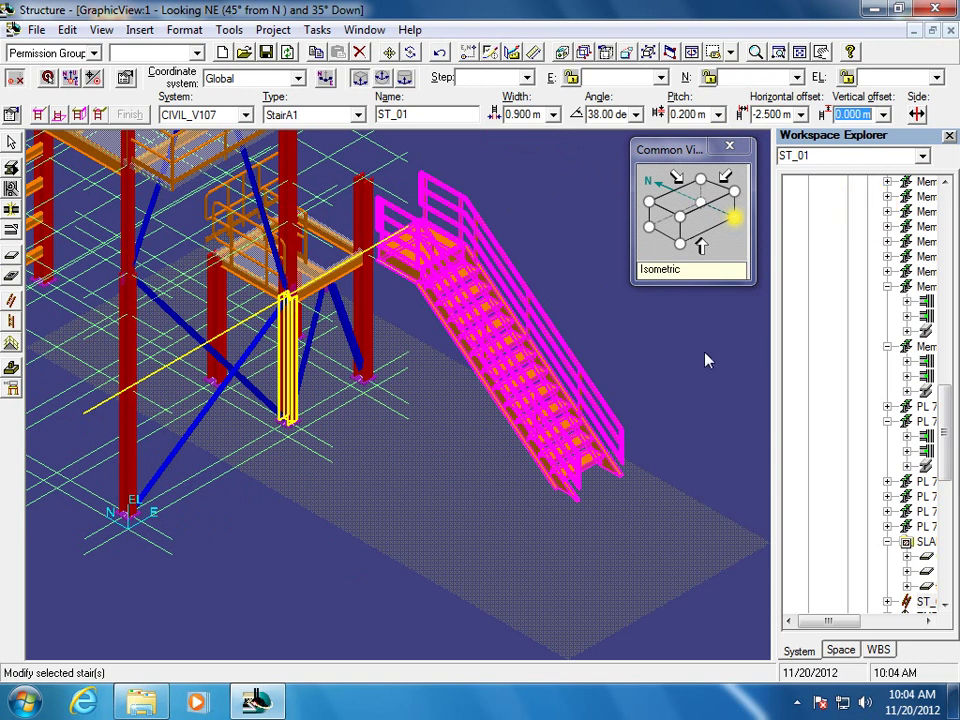
pyautogui.click(399, 268)
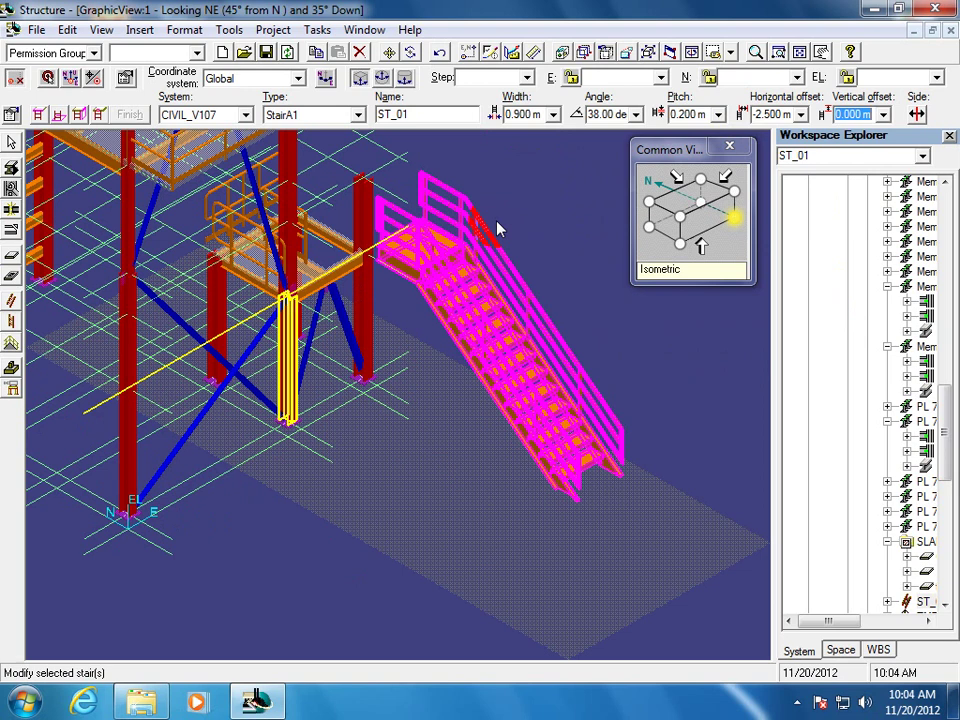
pyautogui.click(775, 114)
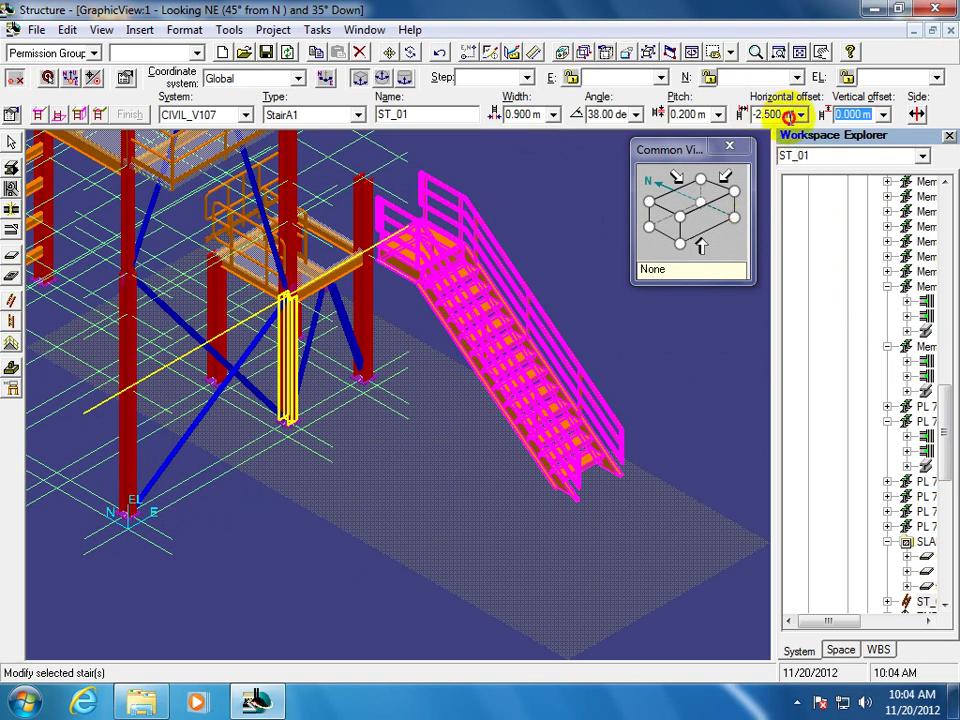
pyautogui.press('BackSpace')
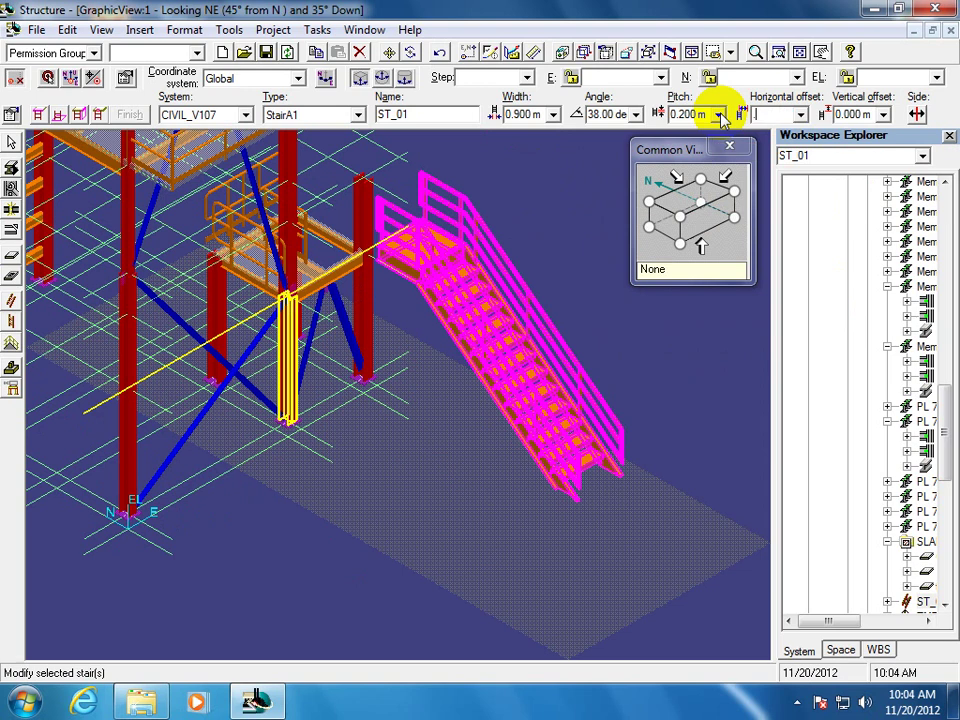
pyautogui.write('-2.5')
pyautogui.press('Tab')
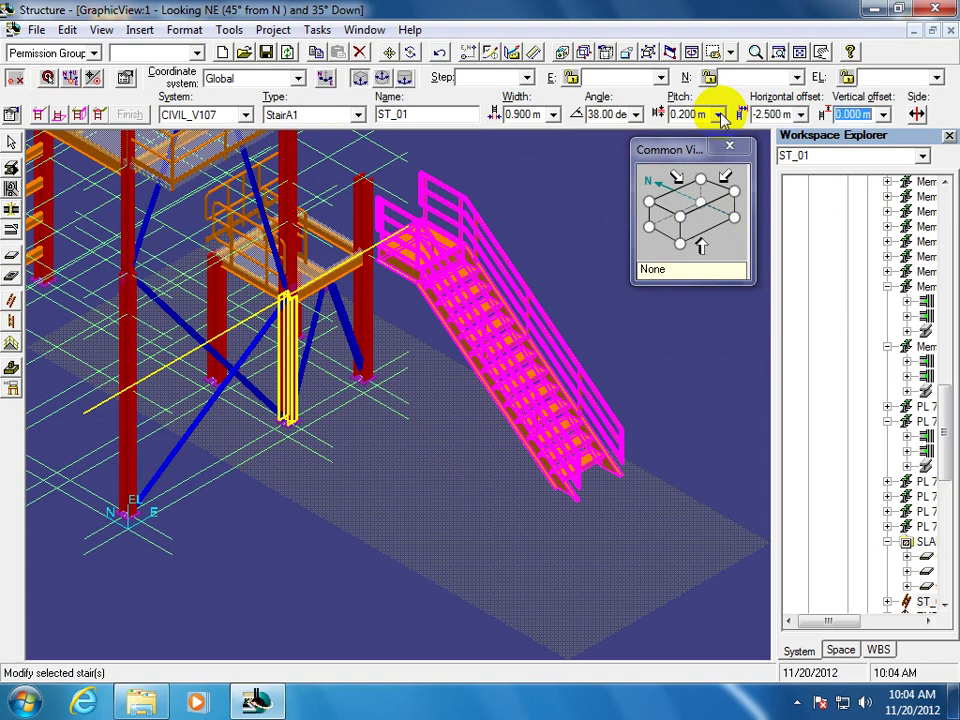
pyautogui.click(770, 118)
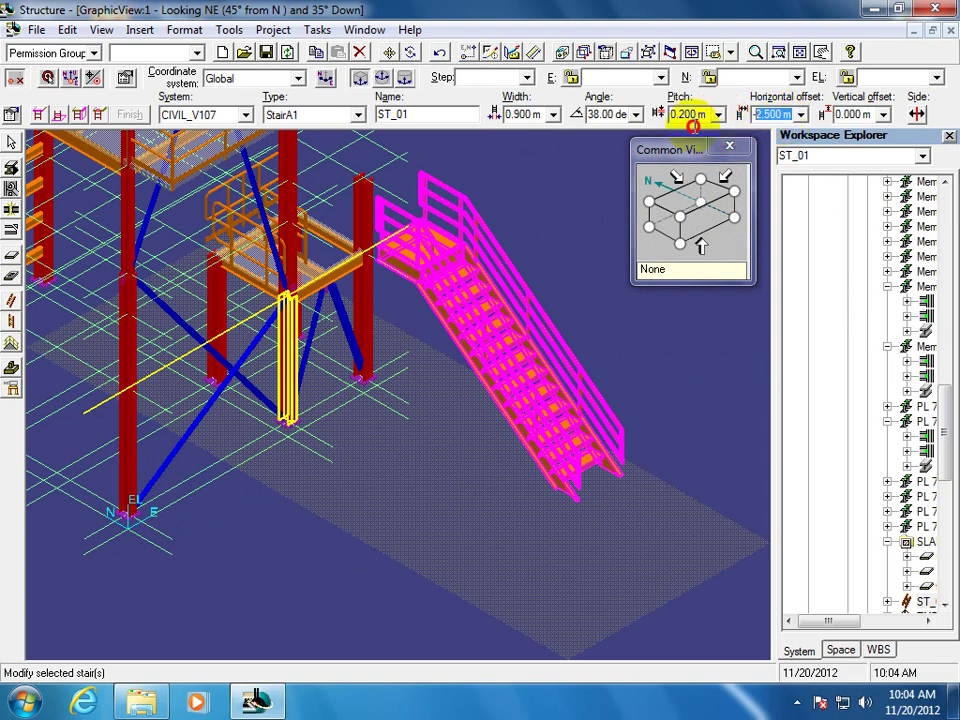
pyautogui.press('BackSpace')
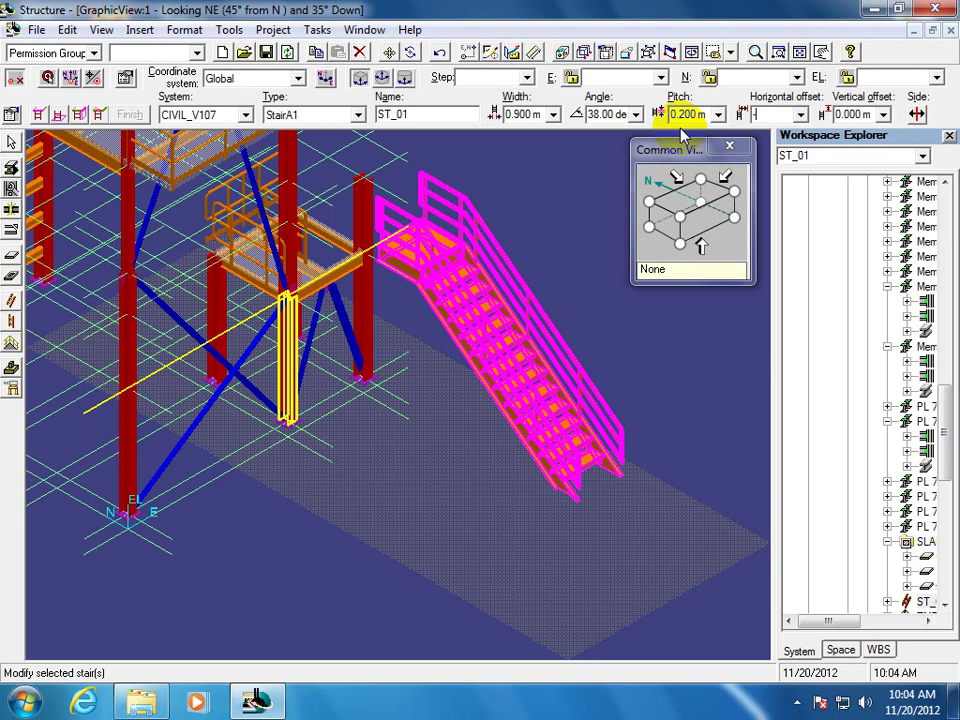
pyautogui.press('Tab')
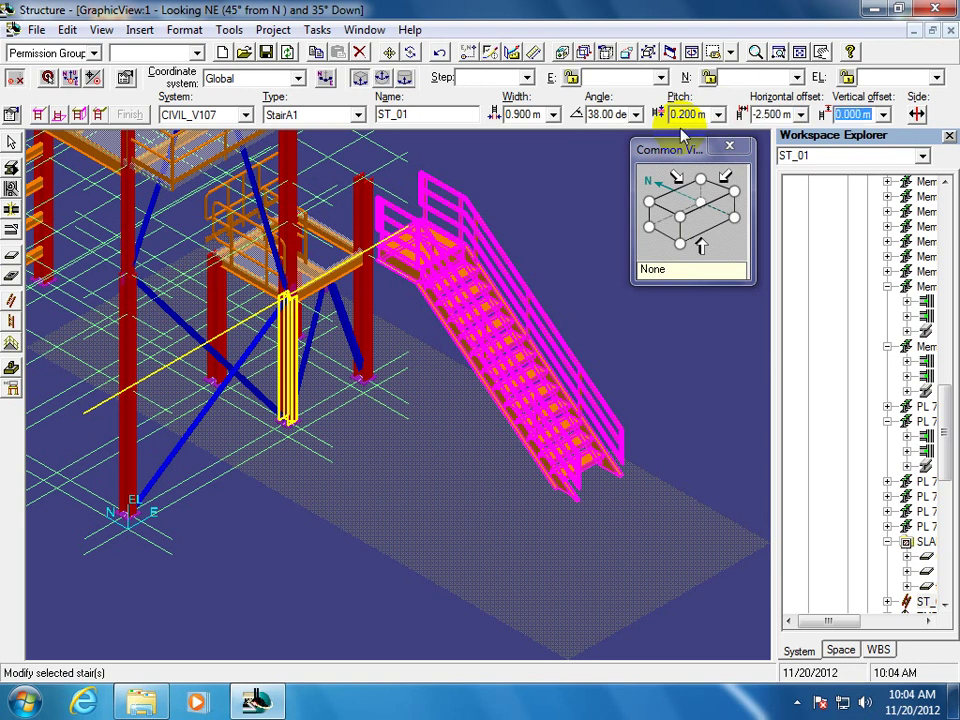
pyautogui.click(690, 409)
# Set the horizontal offset of stair ST_01 to 4 m and deselect the stair
pyautogui.click(553, 376)
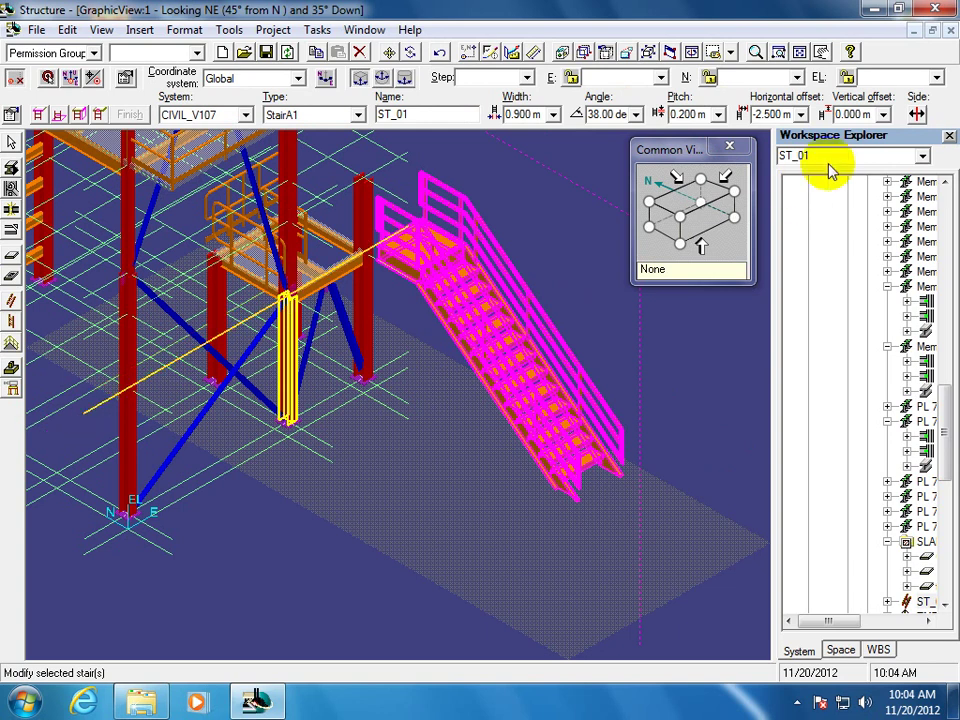
pyautogui.click(790, 115)
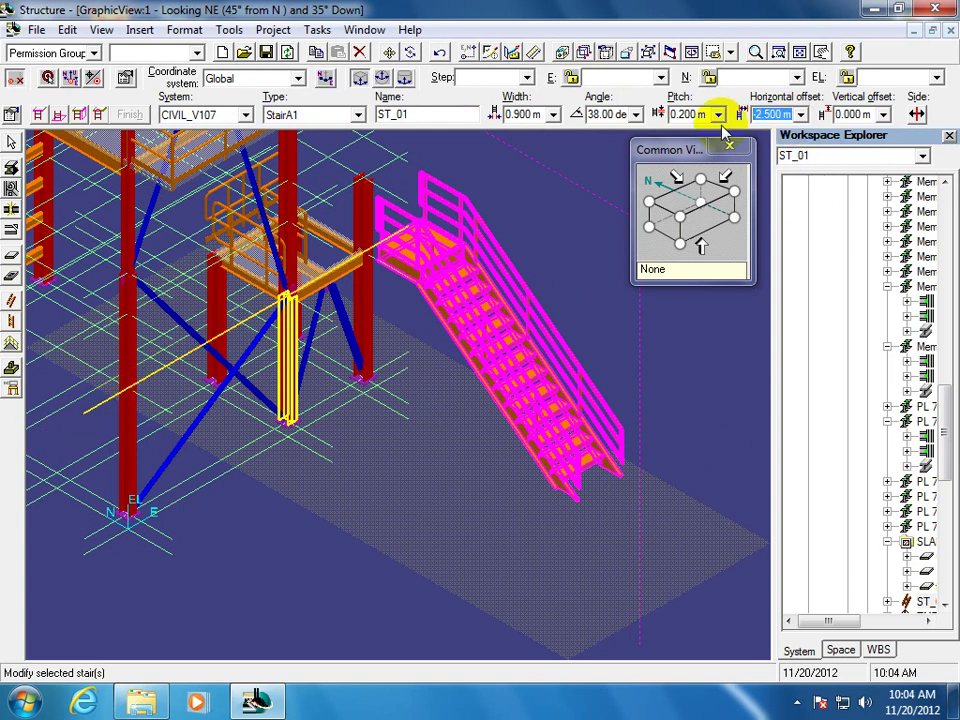
pyautogui.write('4')
pyautogui.press('Tab')
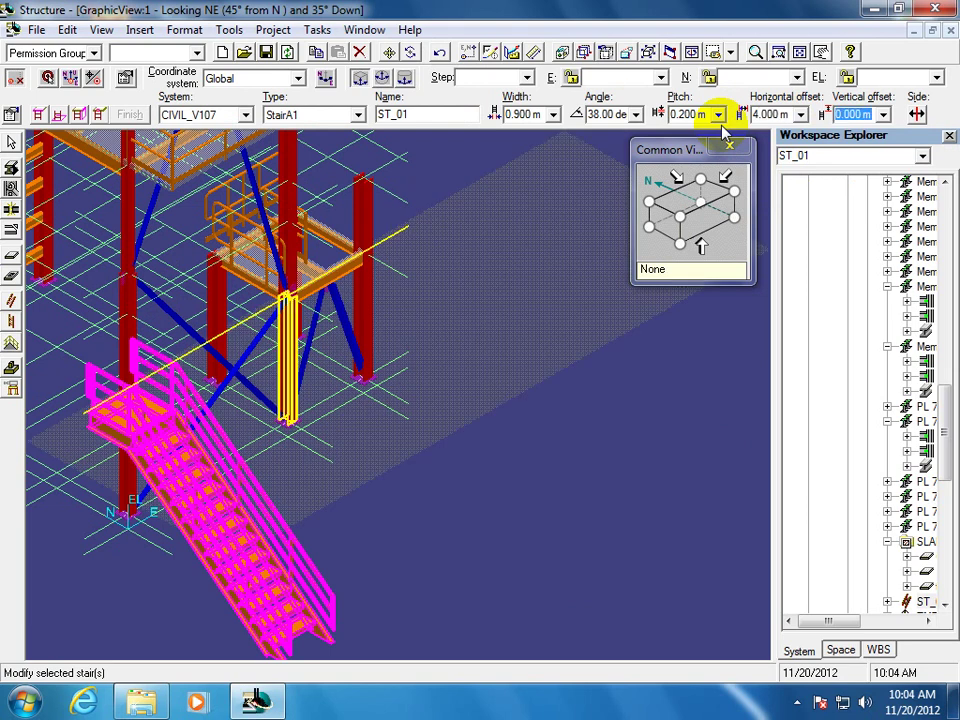
pyautogui.click(785, 115)
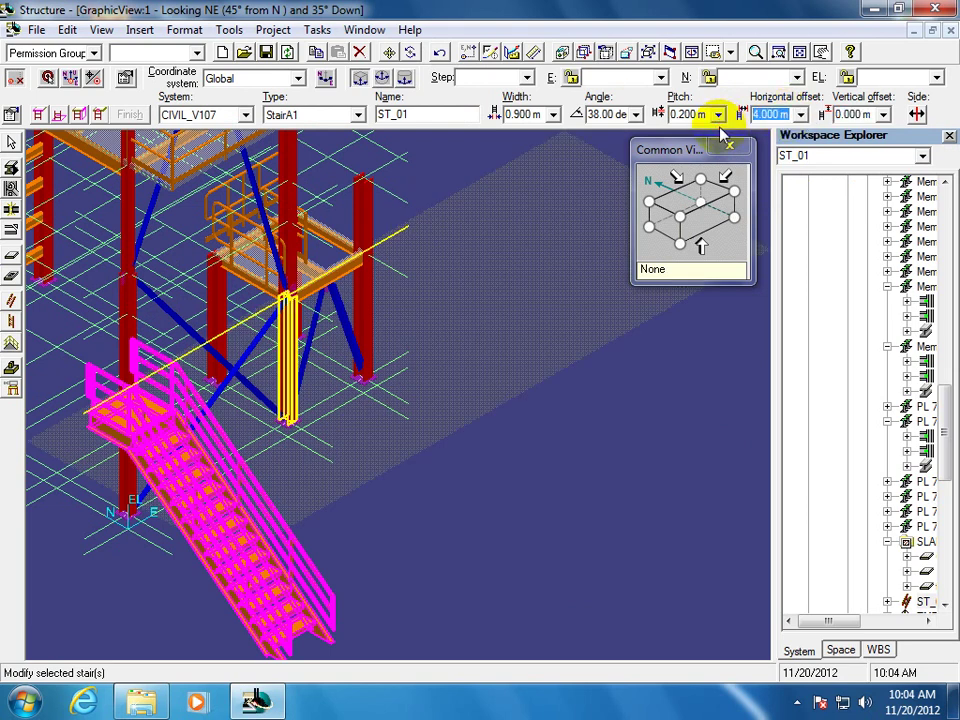
pyautogui.write('4')
pyautogui.press('Tab')
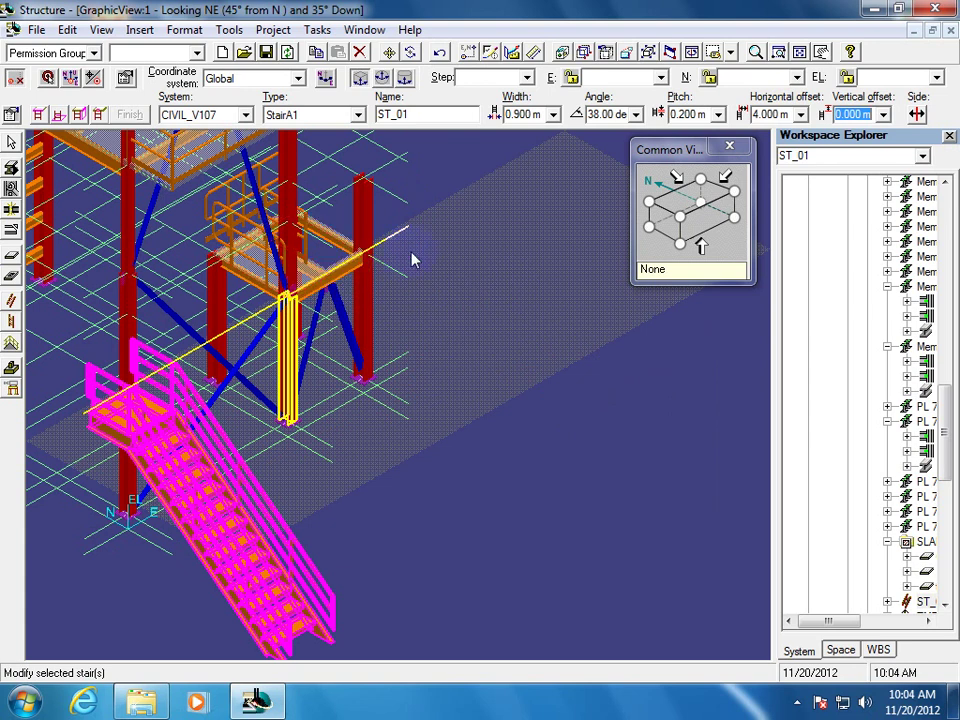
pyautogui.click(628, 471)
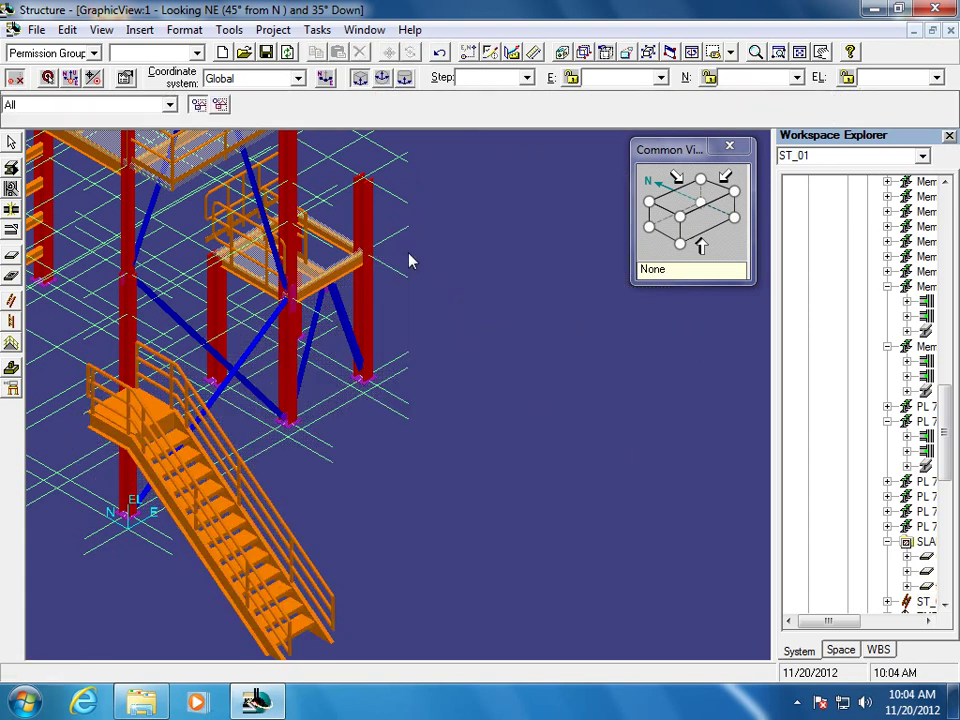
# Examine the grid line at the stair's upper end and the highlighted placement references of stair ST_01
pyautogui.click(388, 240)
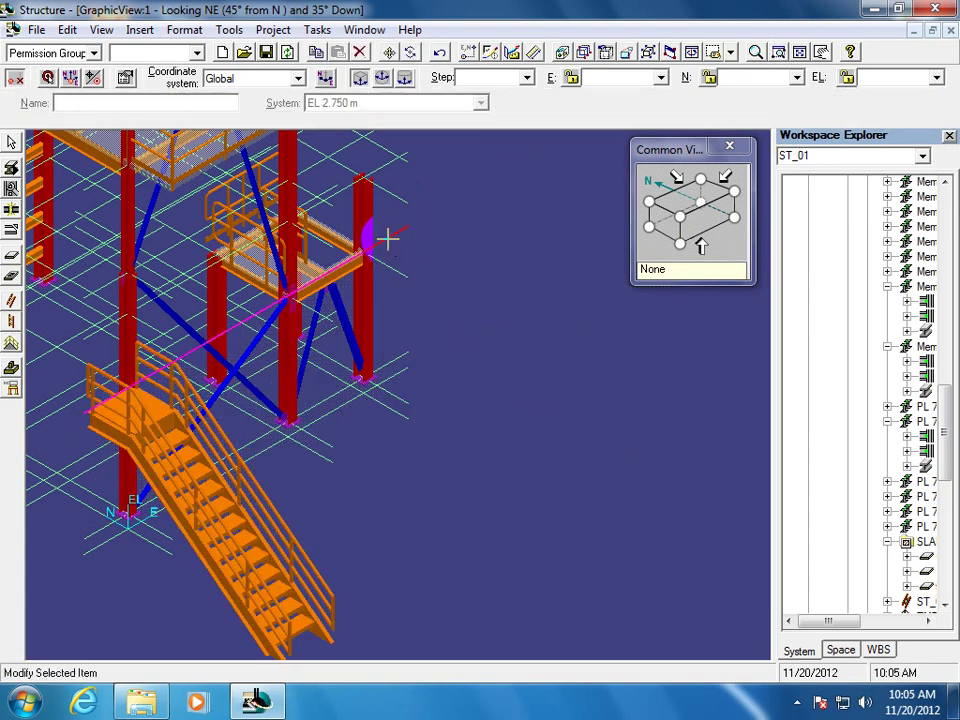
pyautogui.click(200, 518)
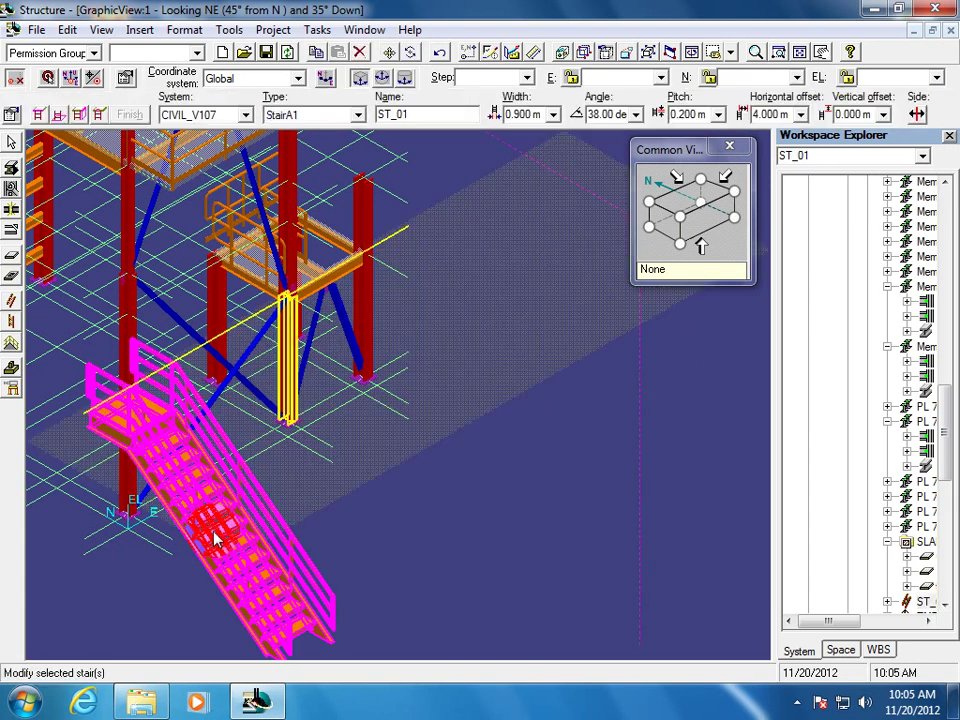
pyautogui.click(264, 550)
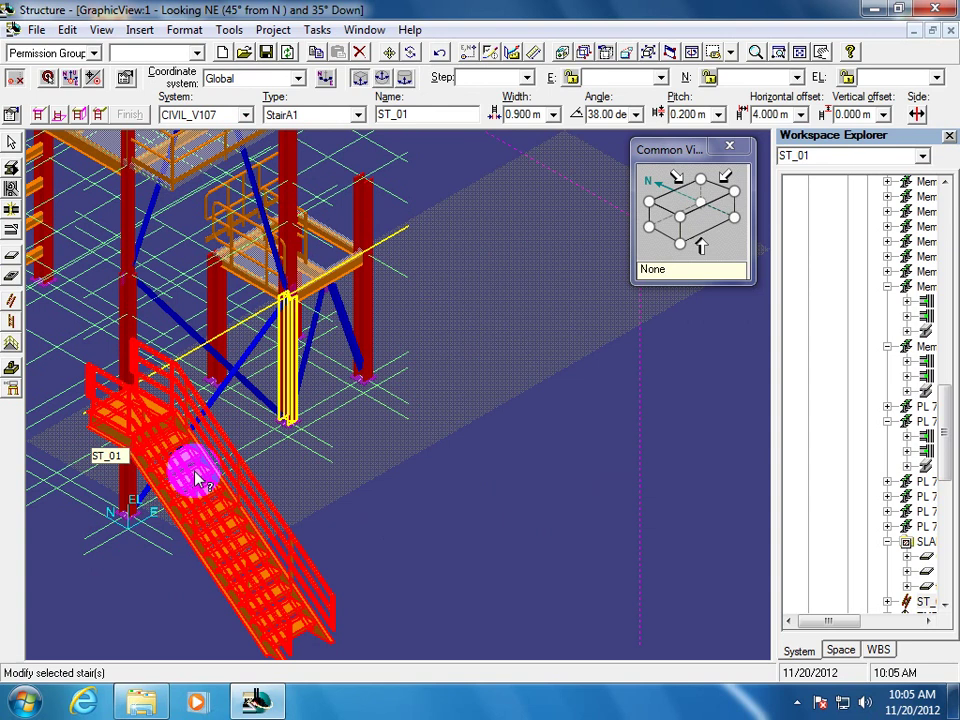
pyautogui.click(189, 422)
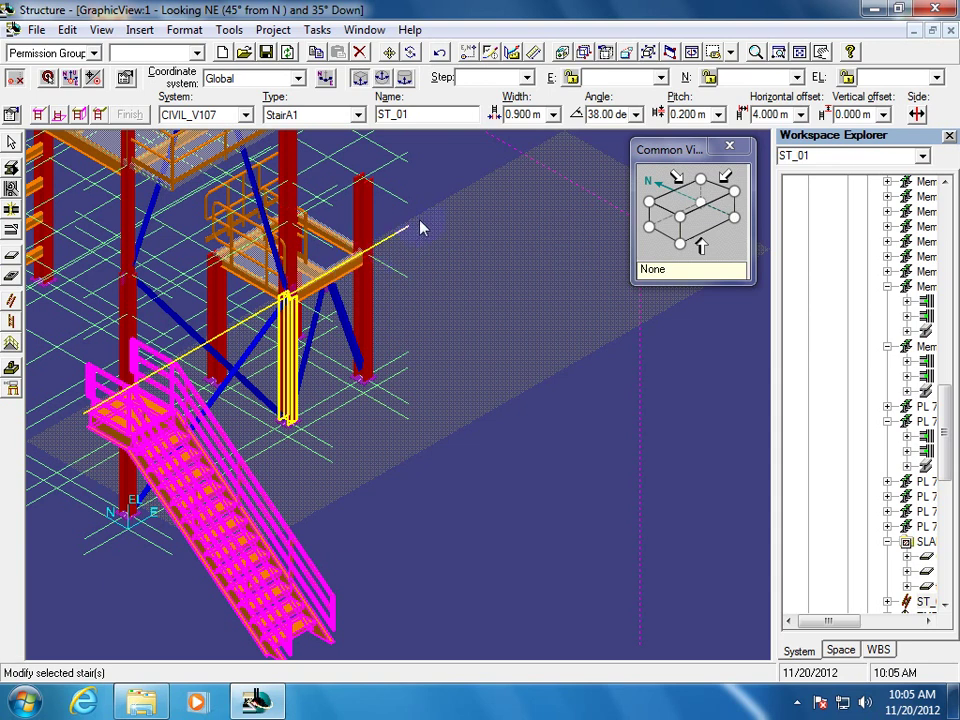
pyautogui.click(507, 533)
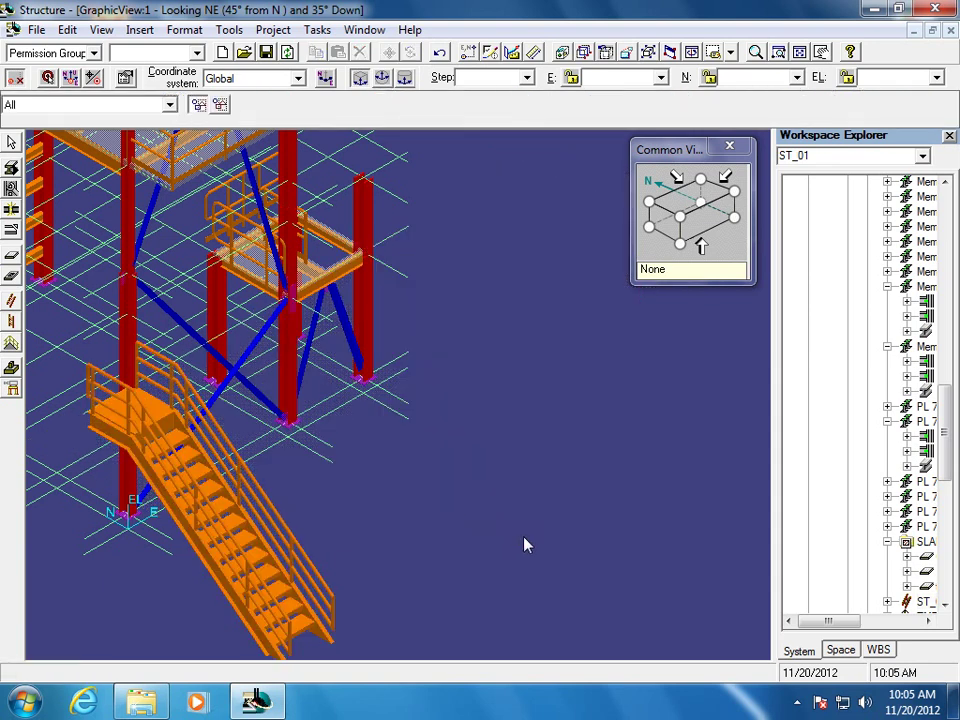
# Fit the whole model in the view and zoom in on the steel structure that carries stair ST_01
pyautogui.click(267, 545)
pyautogui.press('Escape')
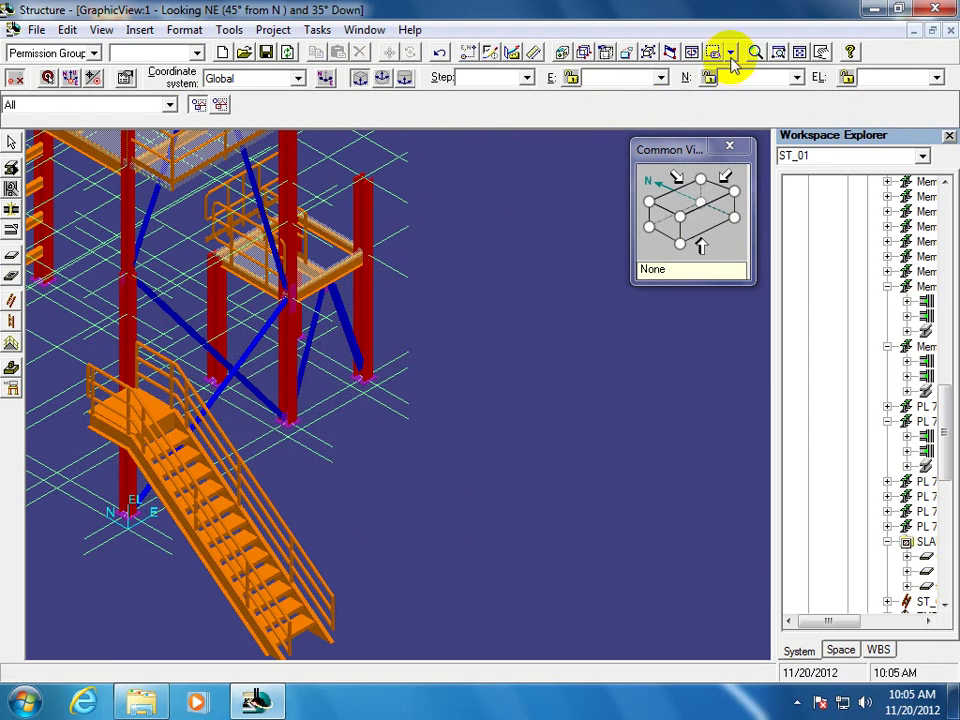
pyautogui.click(778, 52)
pyautogui.click(428, 321)
pyautogui.moveTo(464, 431); pyautogui.dragTo(476, 388)
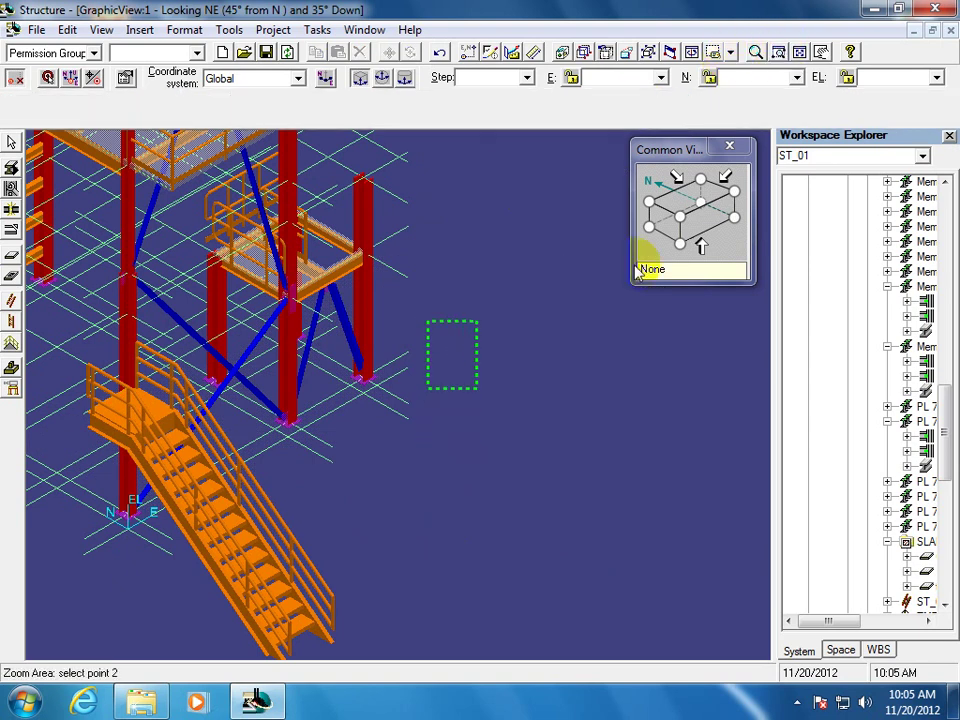
pyautogui.click(802, 54)
pyautogui.click(755, 54)
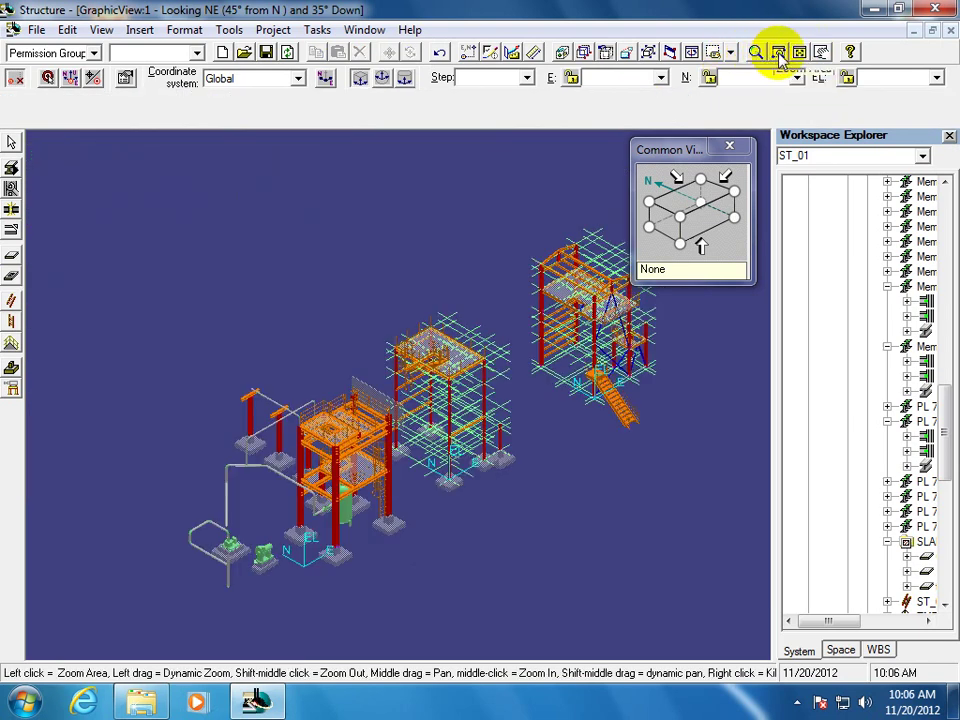
pyautogui.click(631, 268)
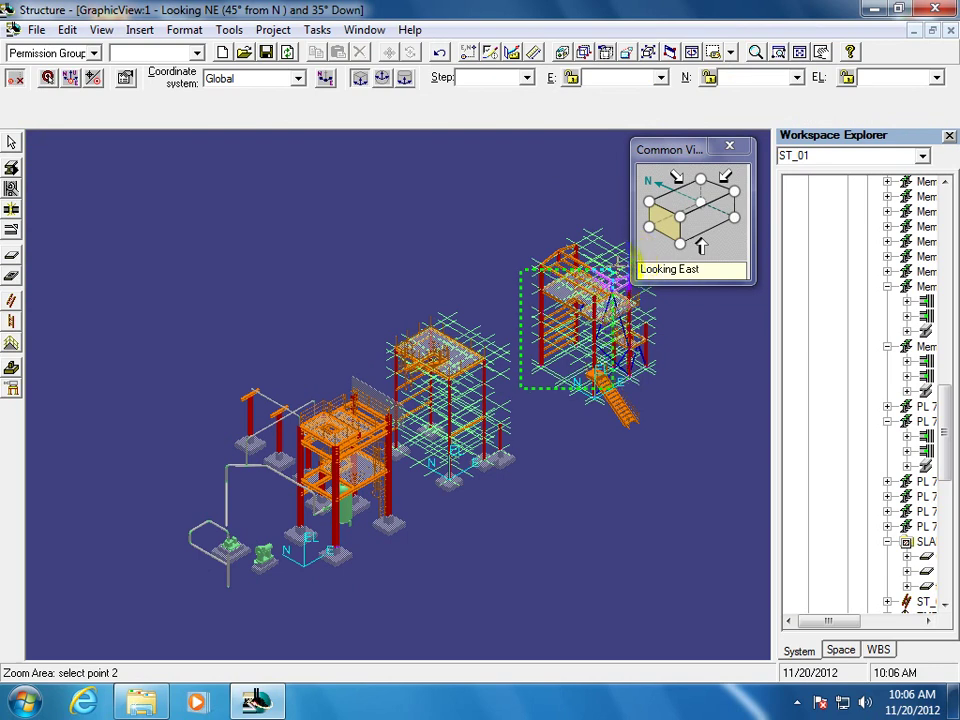
pyautogui.click(520, 388)
pyautogui.press('Escape')
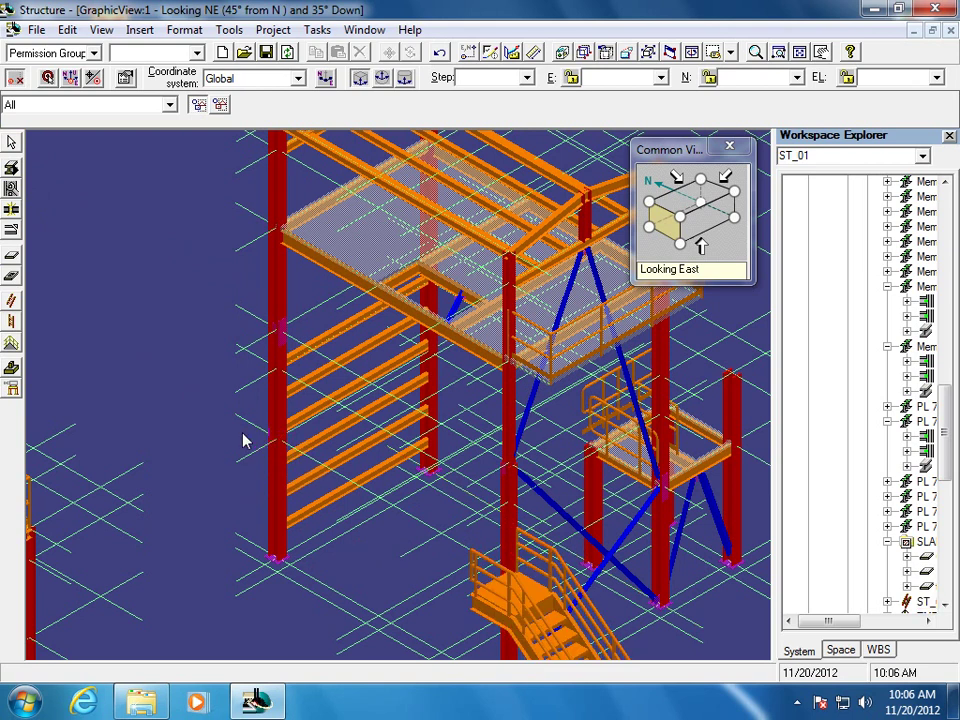
pyautogui.click(11, 141)
pyautogui.click(11, 141)
pyautogui.click(161, 681)
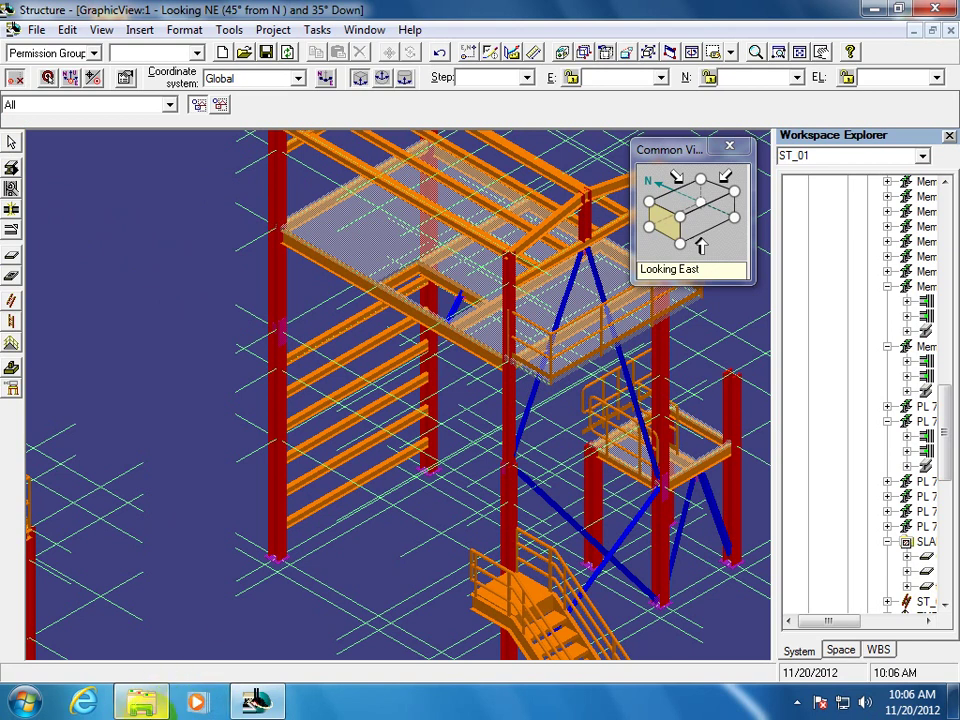
pyautogui.click(185, 703)
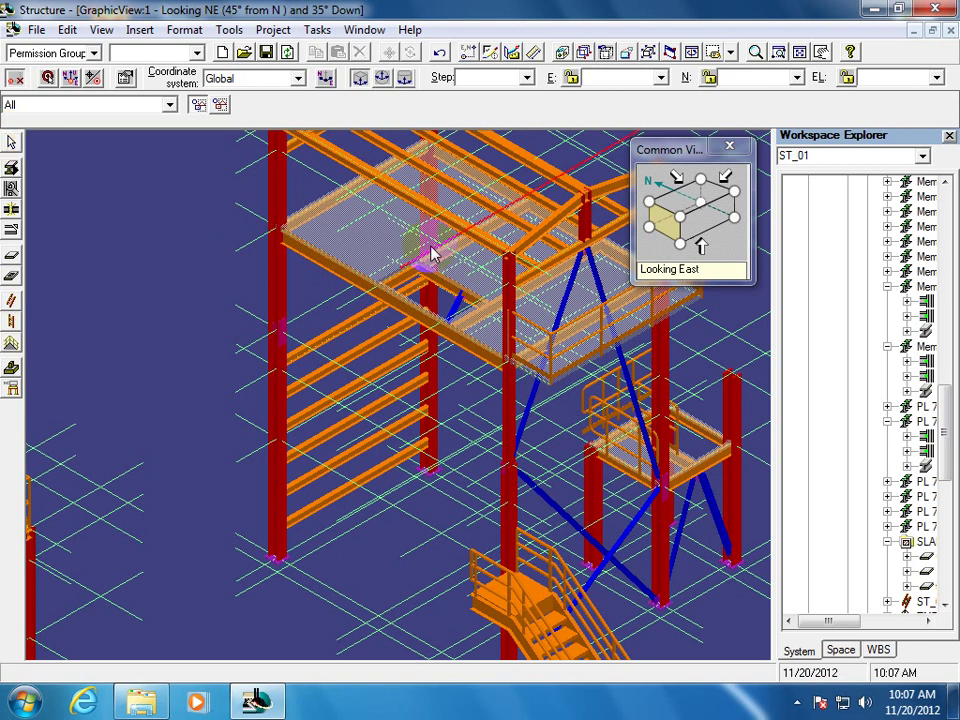
# Start placing a ladder, browse the catalog to Ladder TypeA and preview the dimension diagram of LadderA1
pyautogui.click(729, 146)
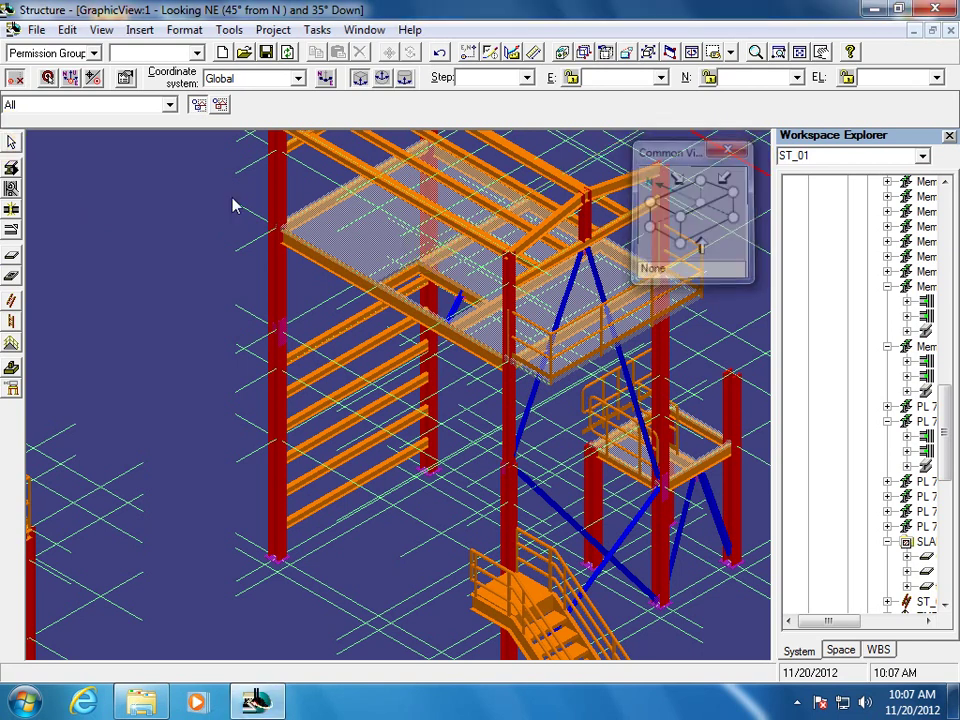
pyautogui.click(11, 321)
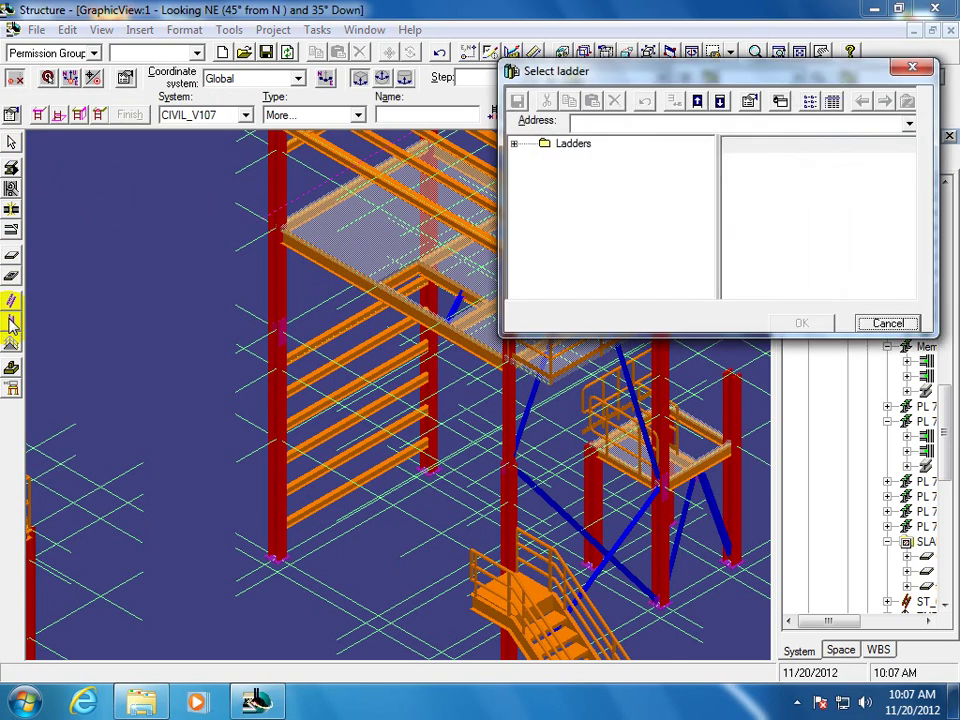
pyautogui.click(514, 144)
pyautogui.click(617, 167)
pyautogui.click(750, 160)
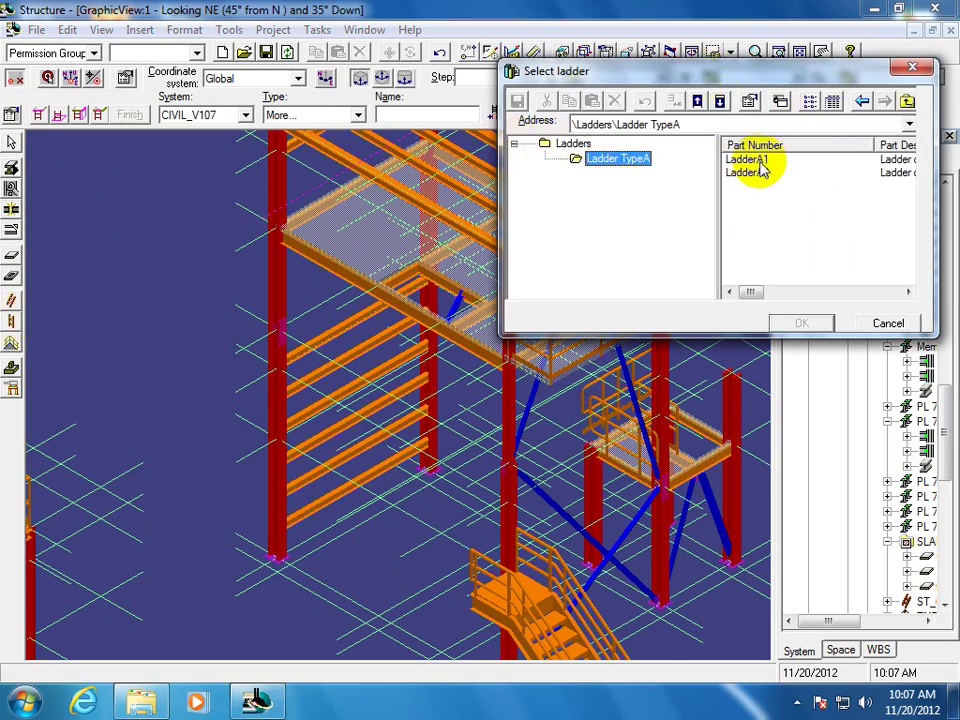
pyautogui.click(780, 102)
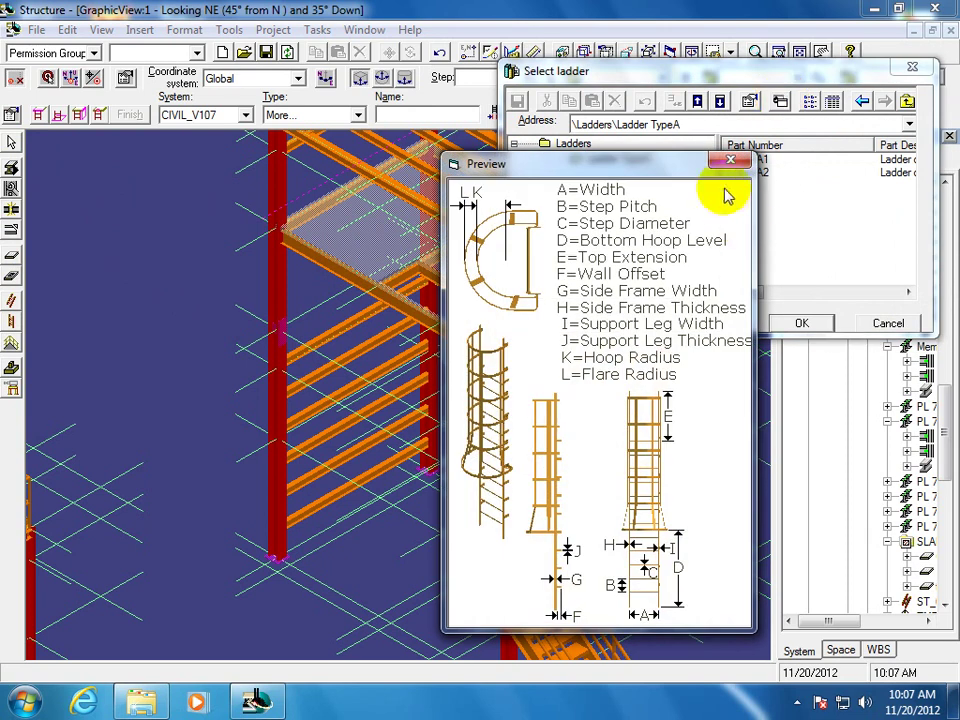
pyautogui.click(731, 161)
# Preview the diagram of LadderA2, and choose LadderA1 as the ladder type
pyautogui.click(762, 172)
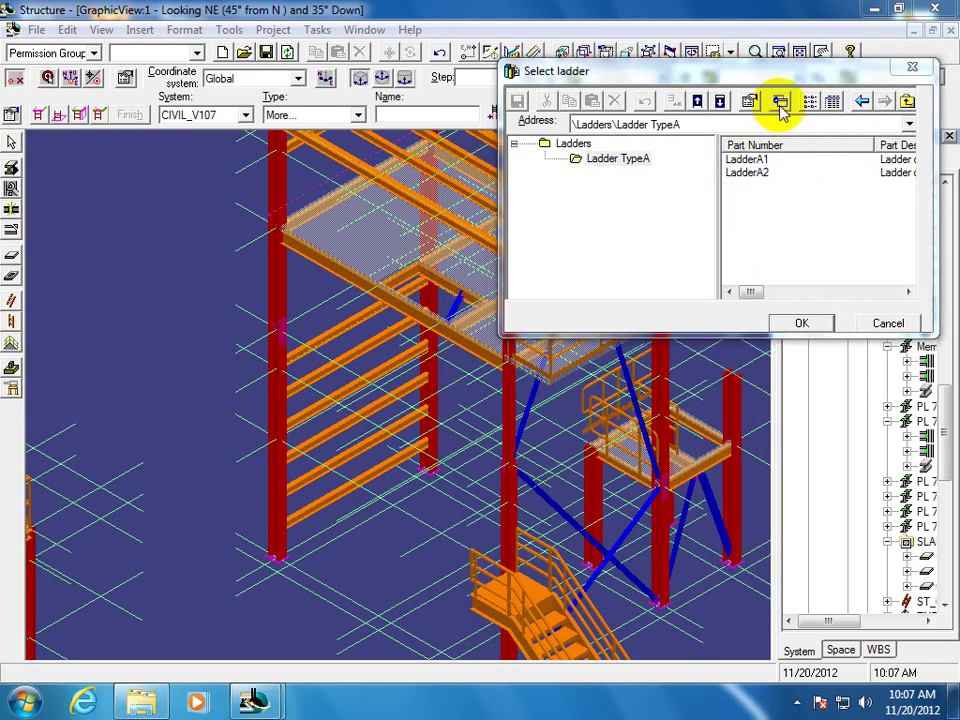
pyautogui.click(780, 102)
pyautogui.click(733, 162)
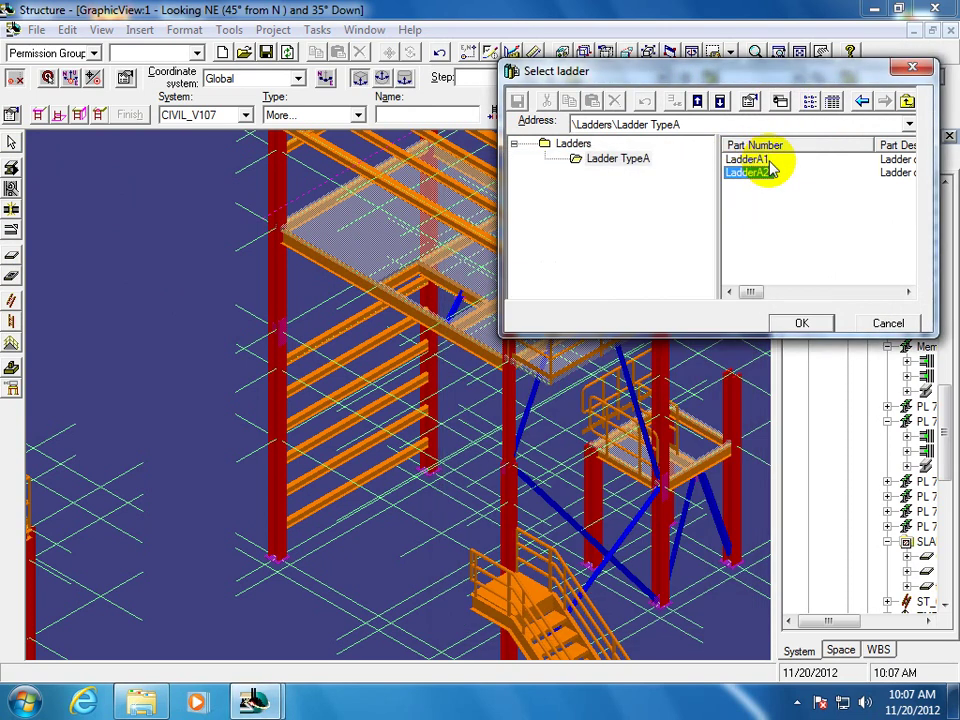
pyautogui.click(766, 159)
pyautogui.doubleClick(740, 161)
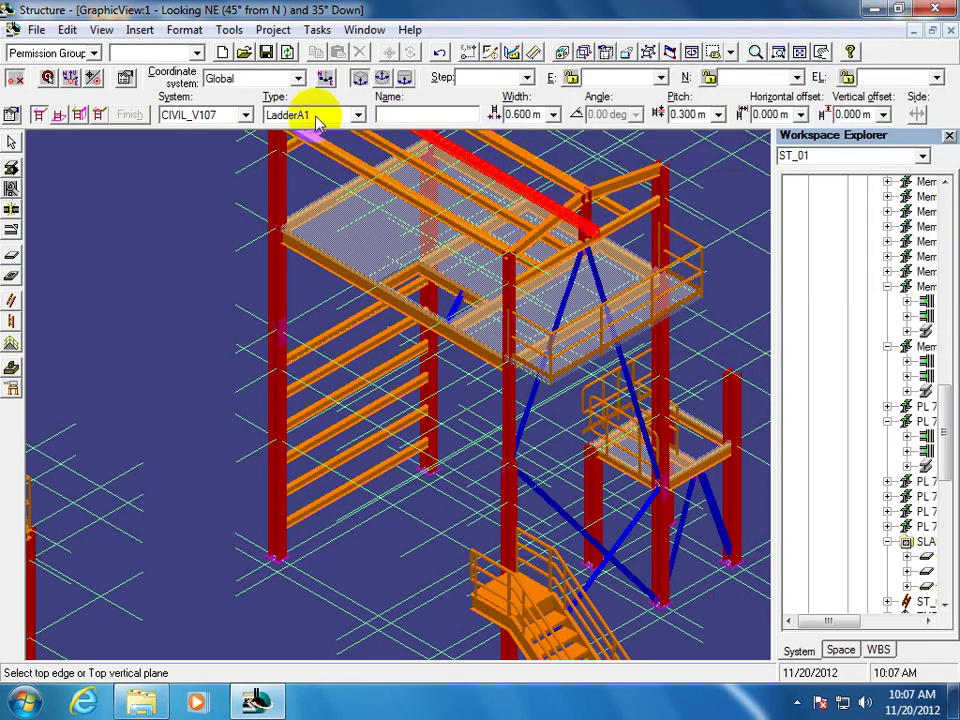
# Name the ladder LAD-01 and set its width to 0.45 m
pyautogui.click(394, 116)
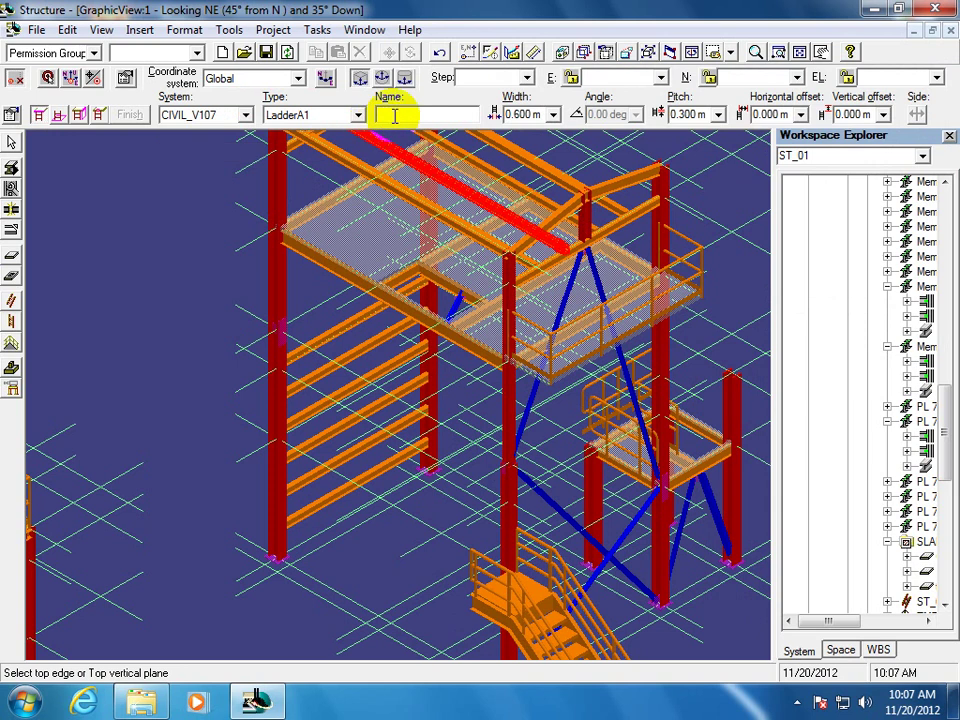
pyautogui.write('LAD-01')
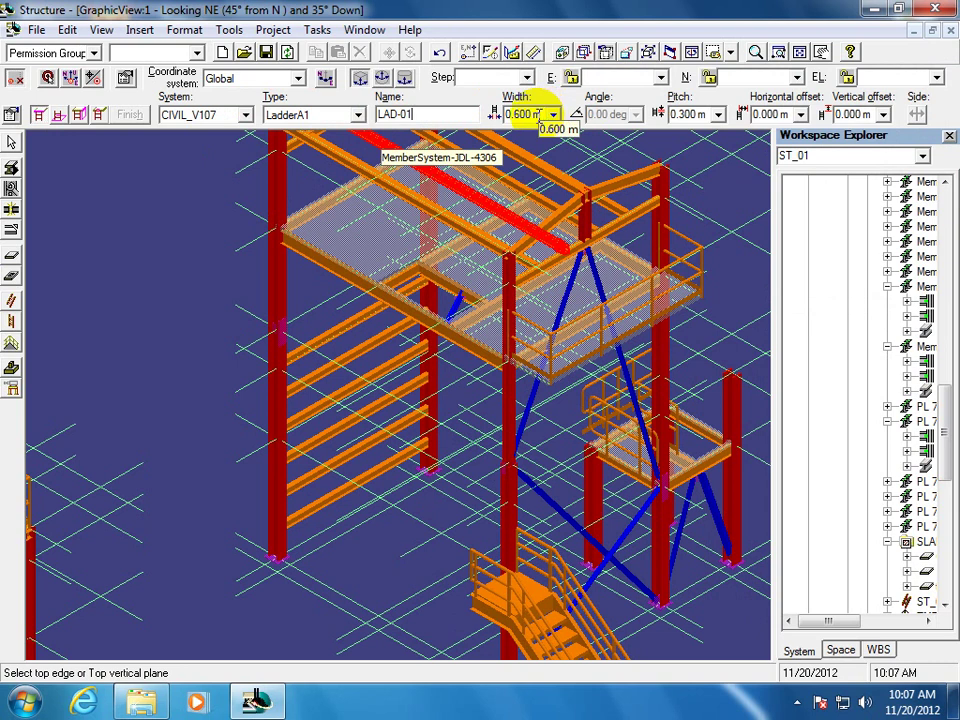
pyautogui.doubleClick(530, 114)
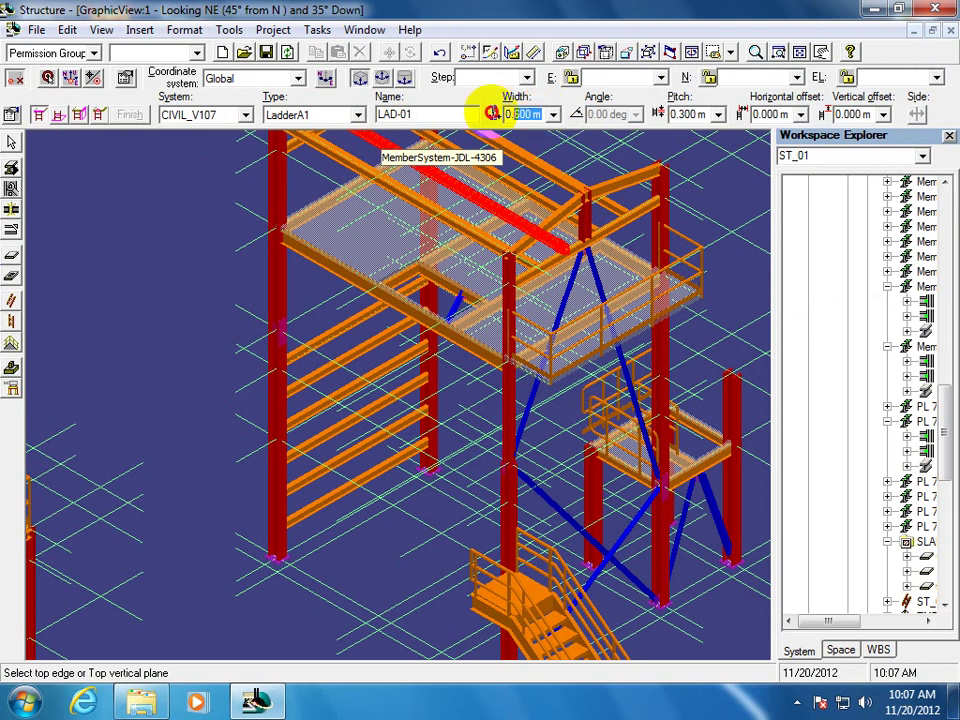
pyautogui.press('BackSpace')
pyautogui.write('45')
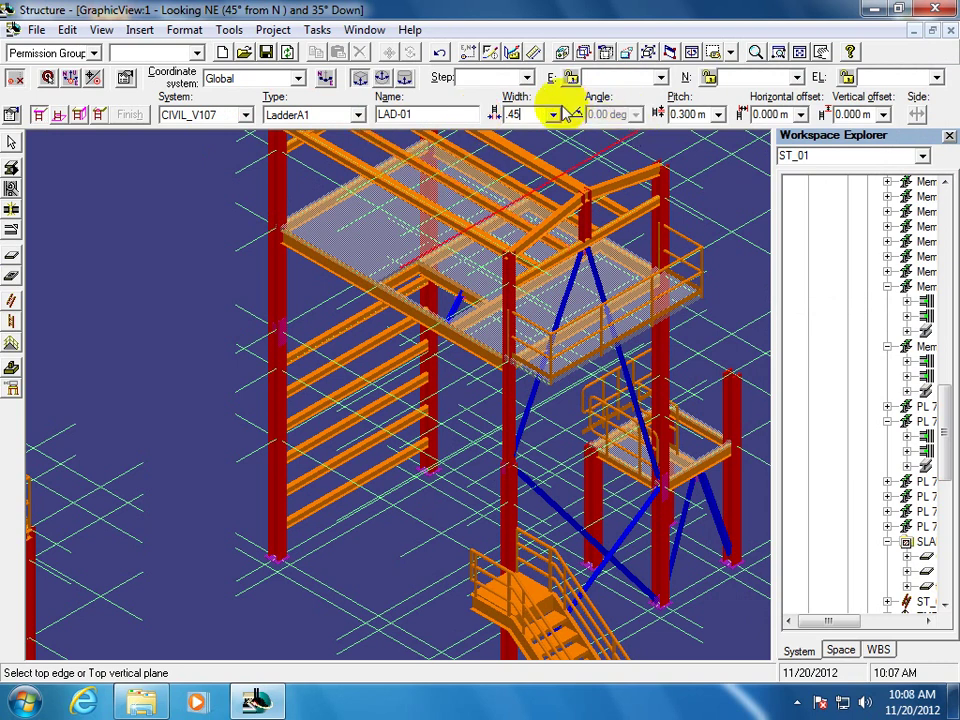
pyautogui.press('Tab')
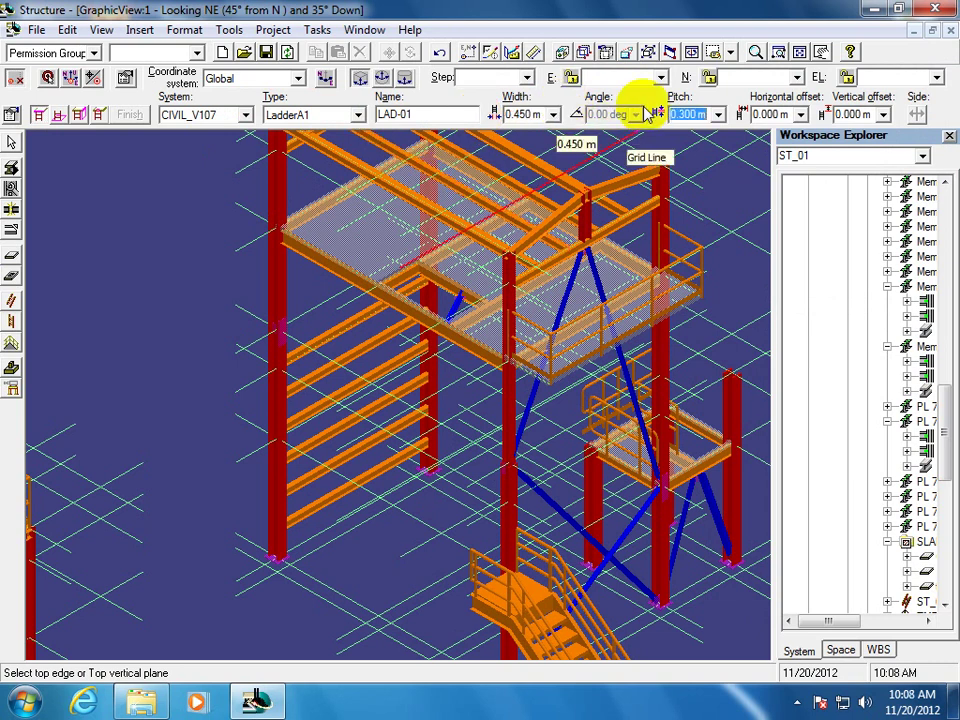
pyautogui.click(718, 114)
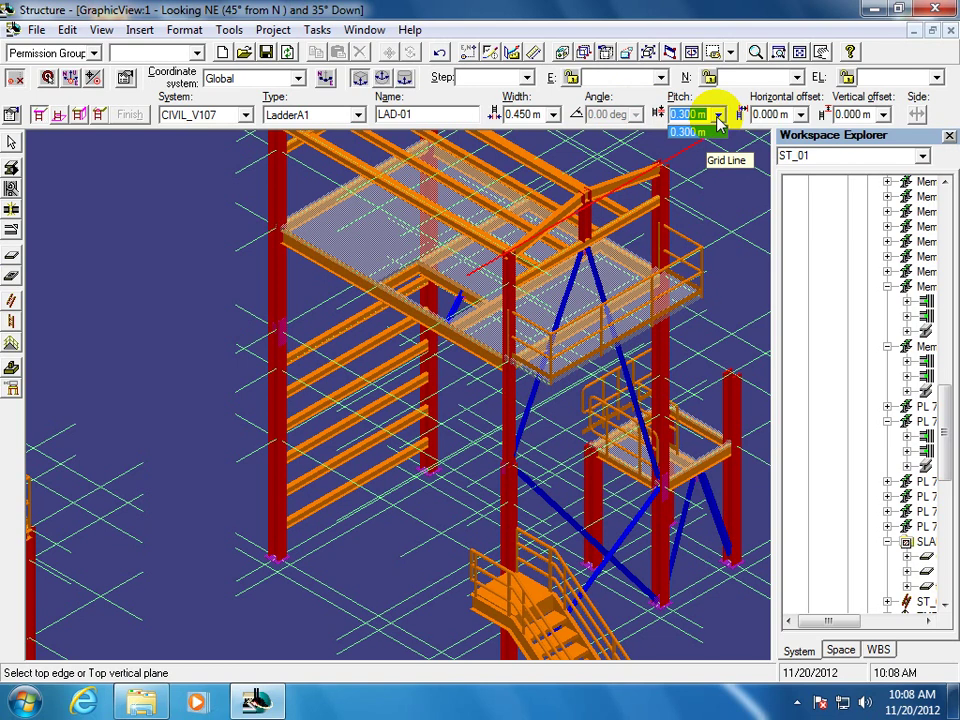
pyautogui.click(704, 116)
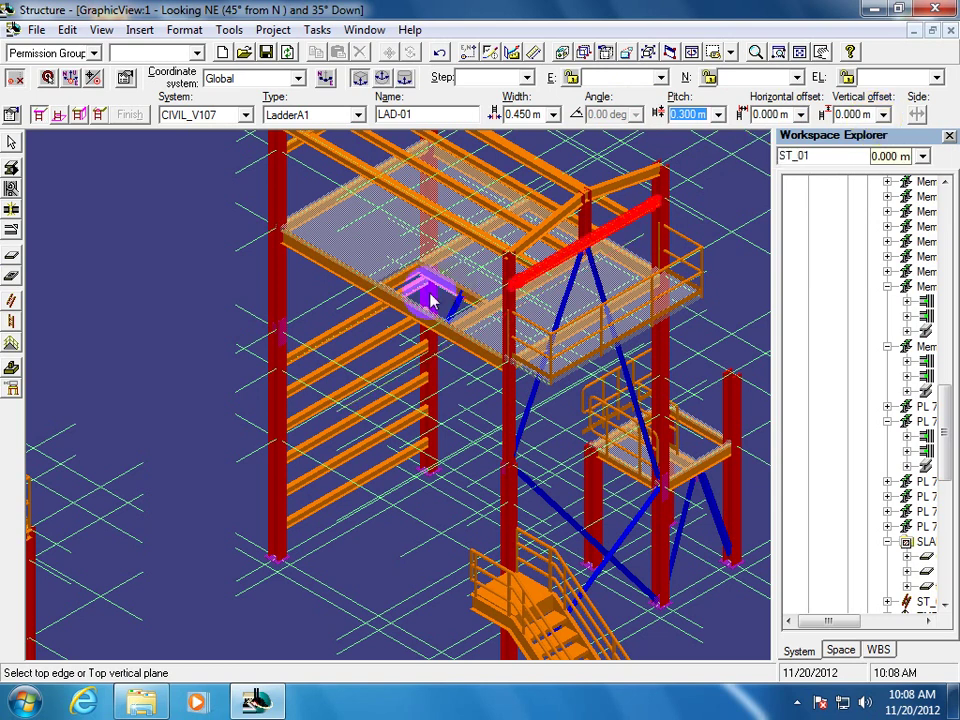
# Define the ladder by the grid line crossing the platform as top edge, TRN_STR_10 plane El 0.000 m as bottom and the platform edge beam as reference
pyautogui.click(355, 304)
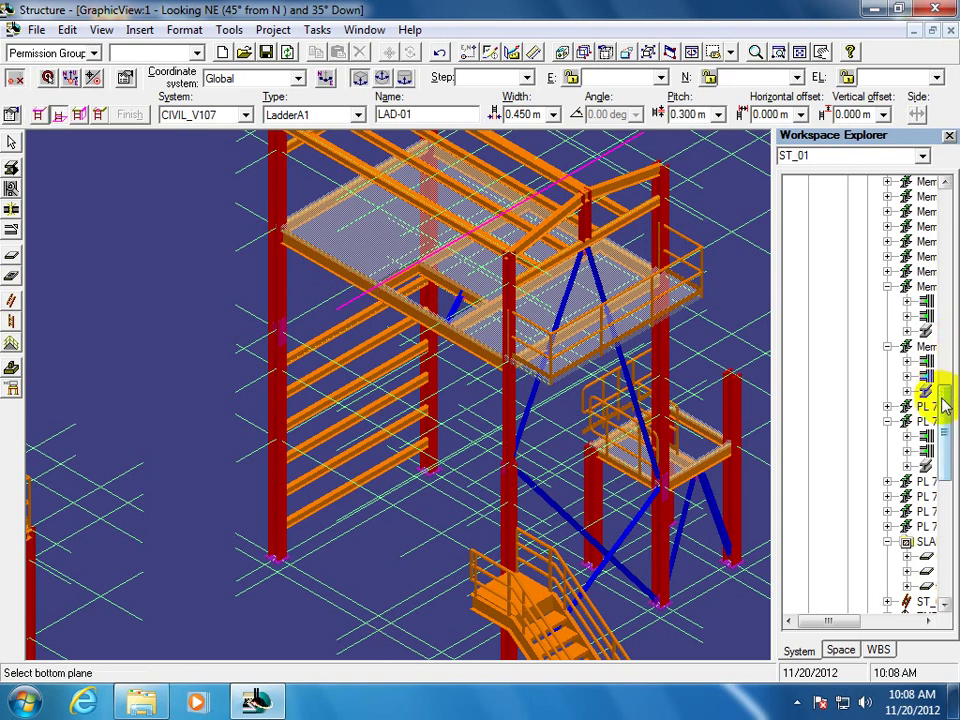
pyautogui.scroll(-10, 943, 396)
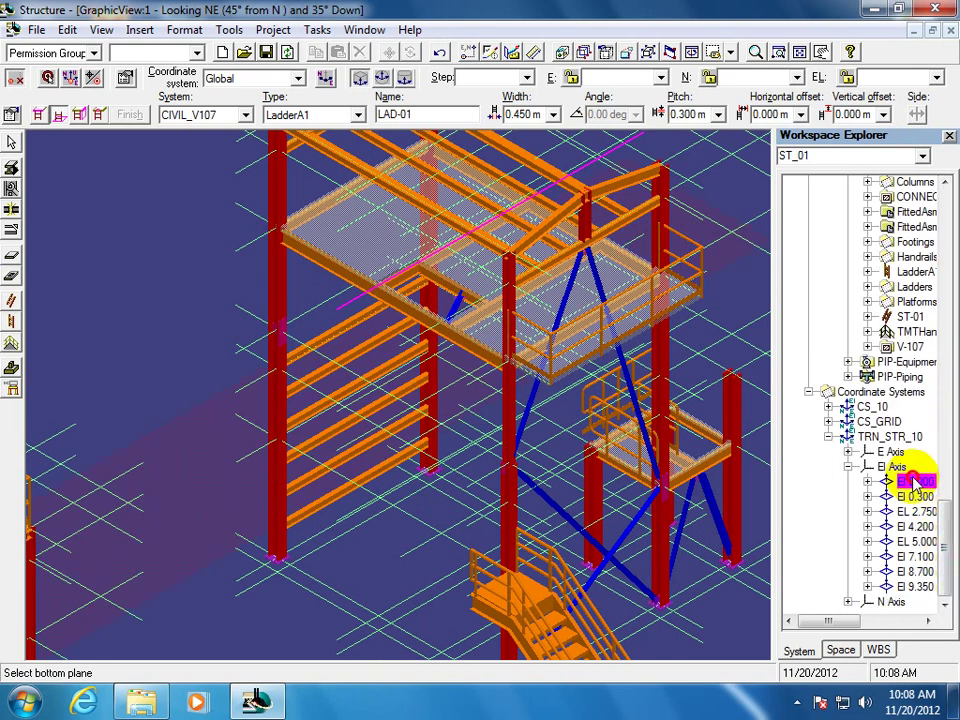
pyautogui.click(913, 483)
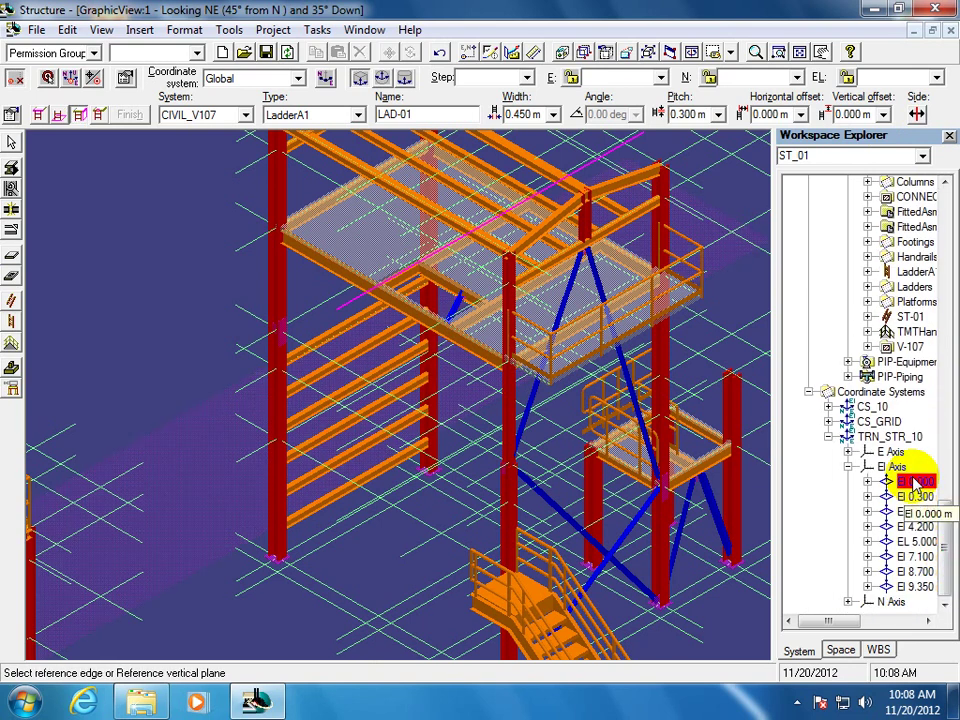
pyautogui.click(337, 283)
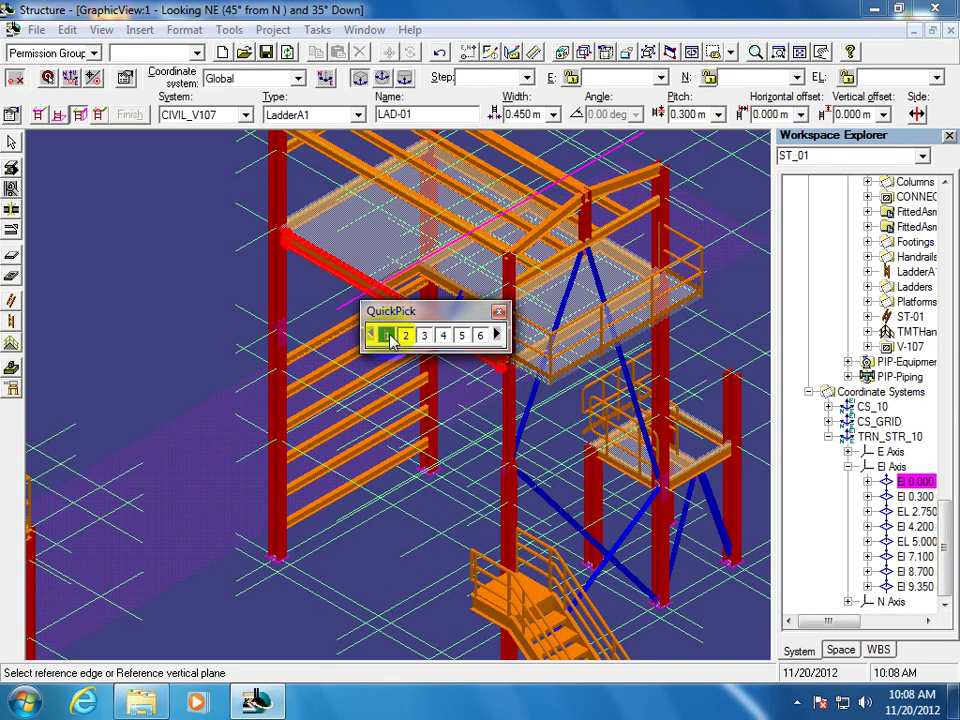
pyautogui.click(388, 336)
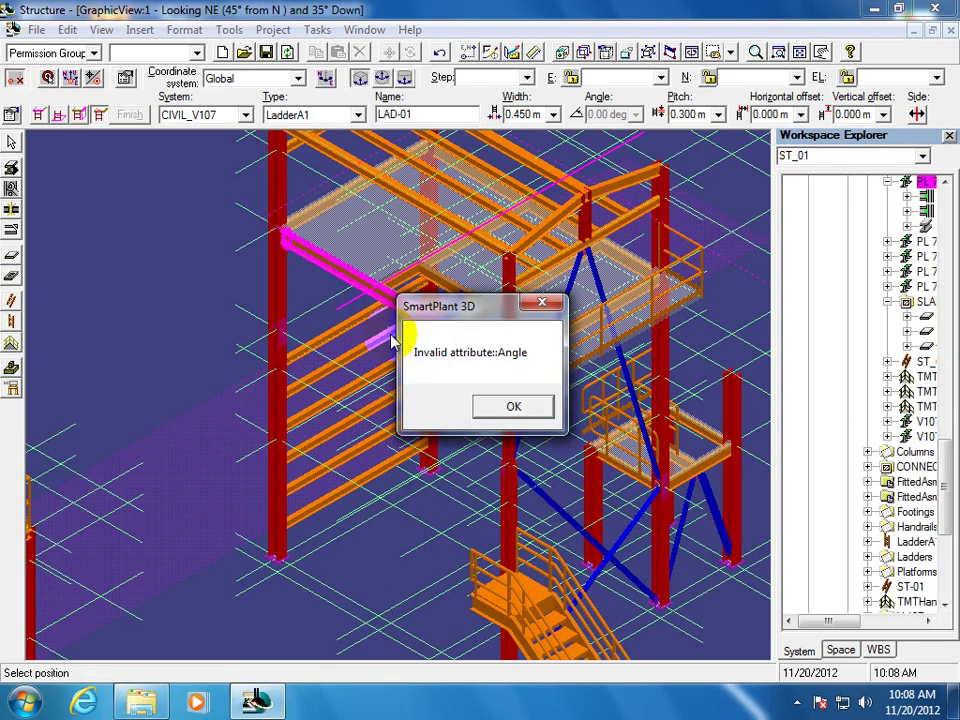
pyautogui.click(494, 408)
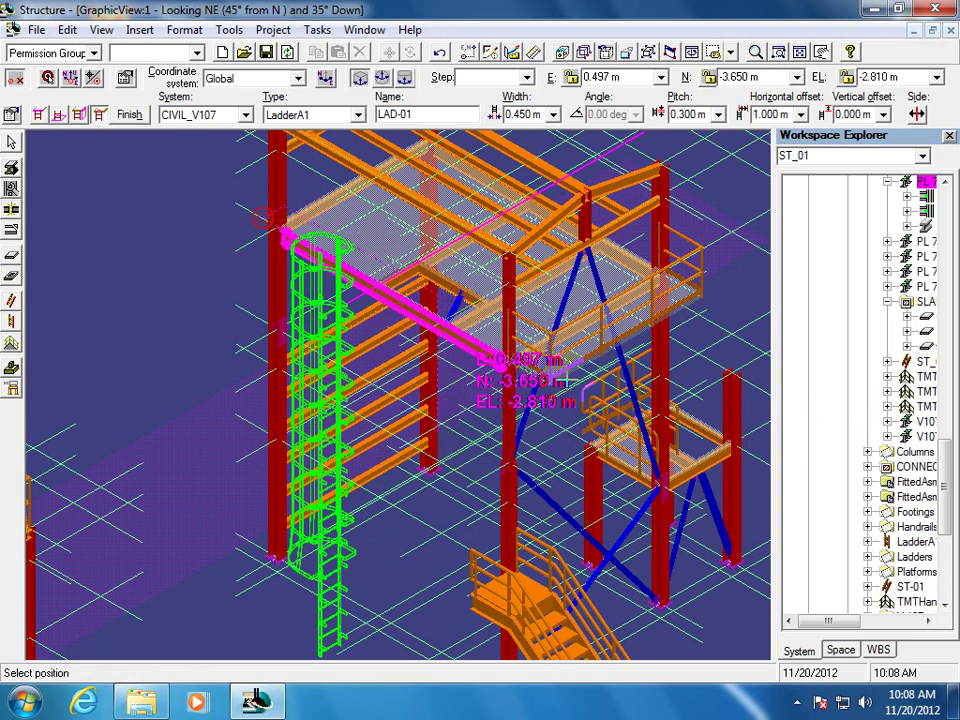
# Flip the ladder to the other side, set its horizontal offset to 0 m and finish placing it
pyautogui.click(916, 116)
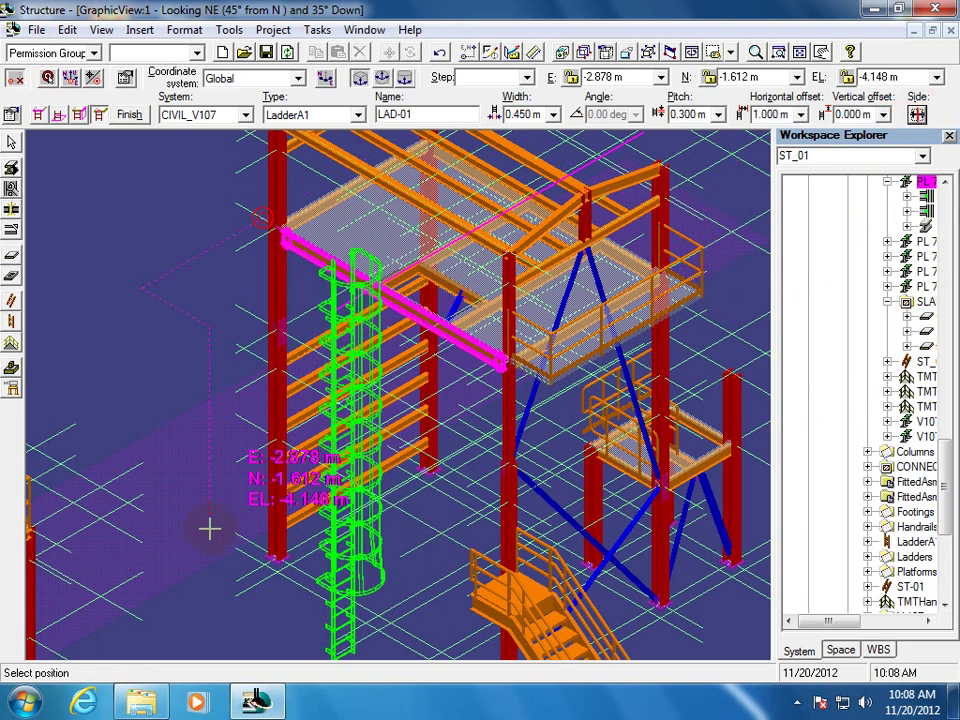
pyautogui.click(790, 115)
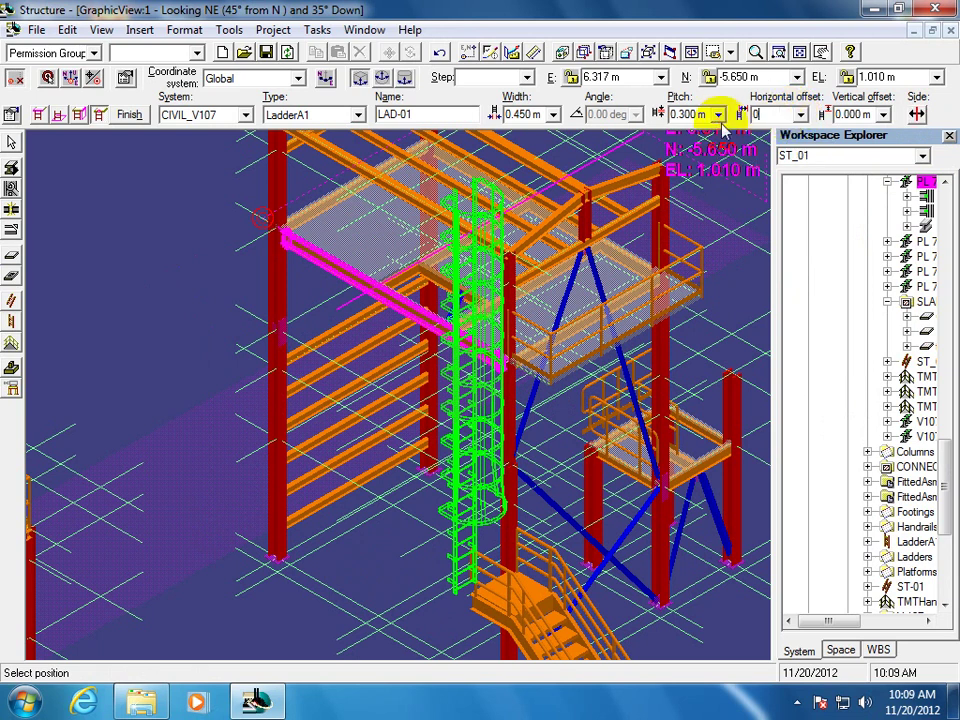
pyautogui.write('0')
pyautogui.press('Tab')
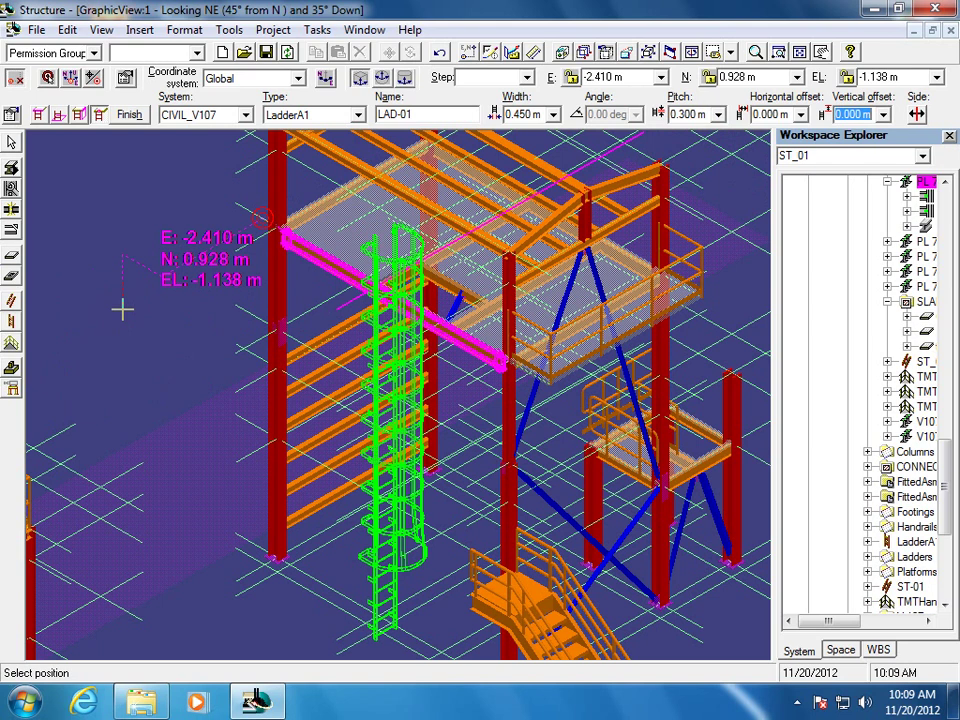
pyautogui.click(129, 115)
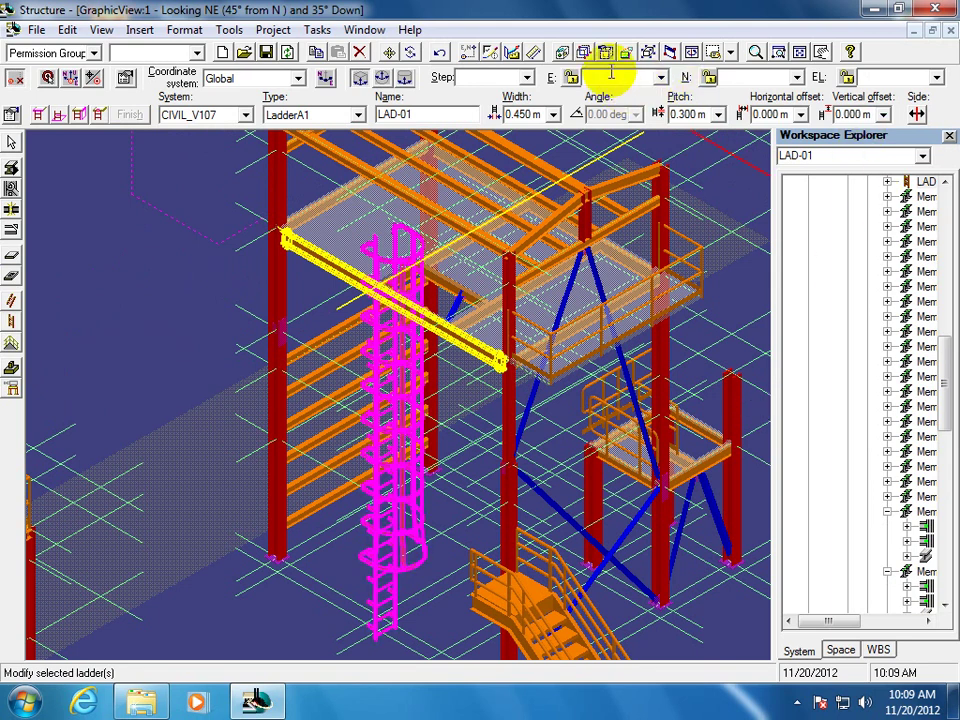
# Examine ladder LAD-01 and its safety hoop from above, close up at the opening in the platform
pyautogui.click(647, 52)
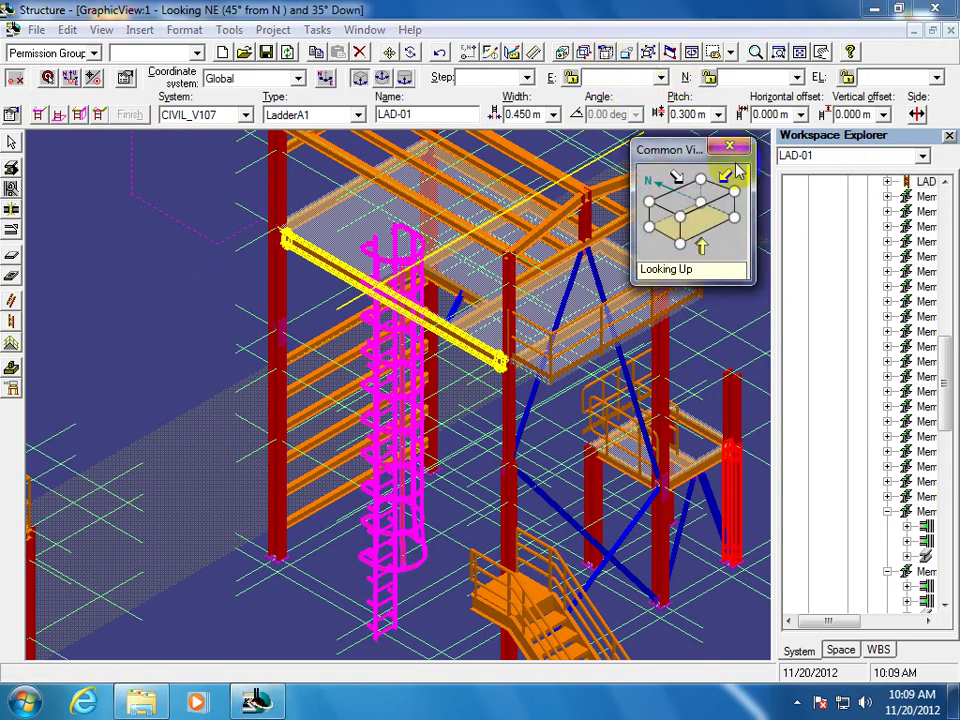
pyautogui.click(693, 205)
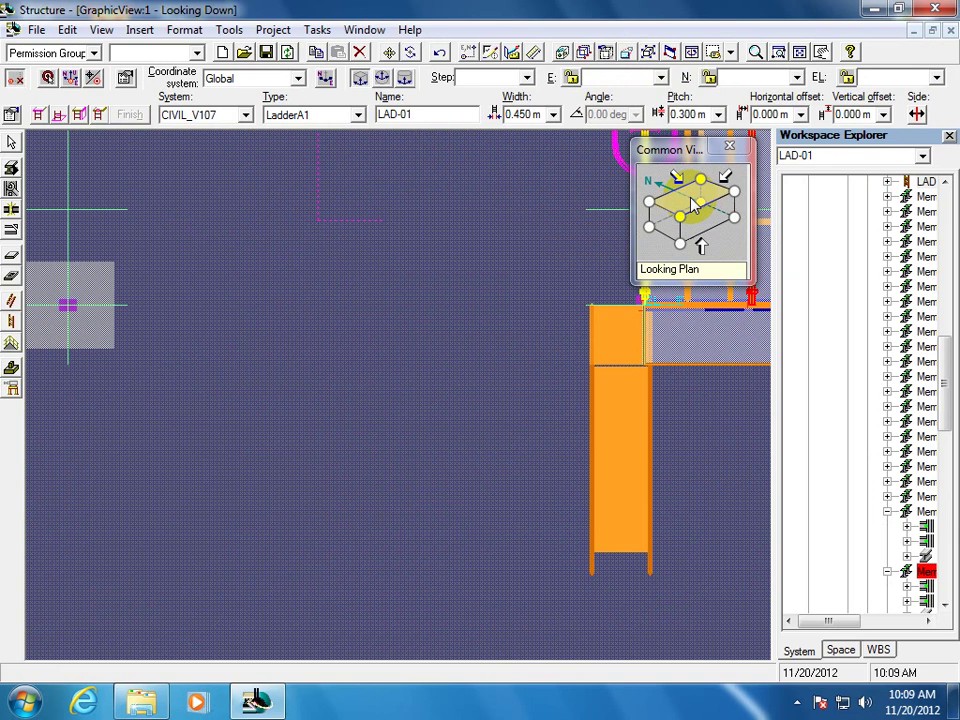
pyautogui.click(729, 146)
pyautogui.click(515, 295)
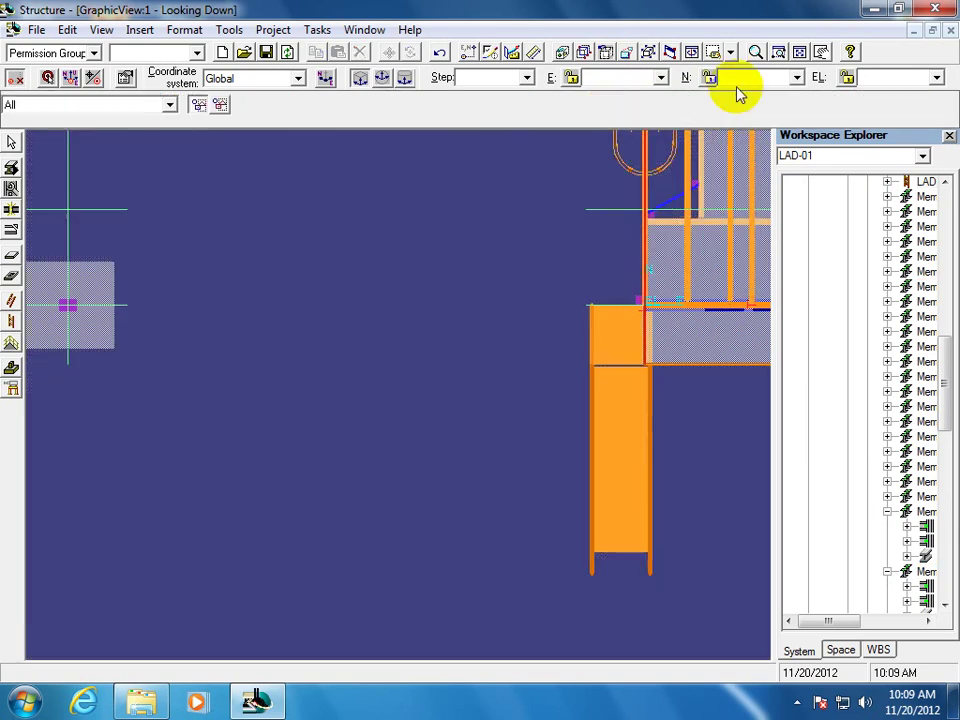
pyautogui.click(821, 52)
pyautogui.moveTo(624, 343); pyautogui.dragTo(561, 456)
pyautogui.click(777, 52)
pyautogui.click(392, 461)
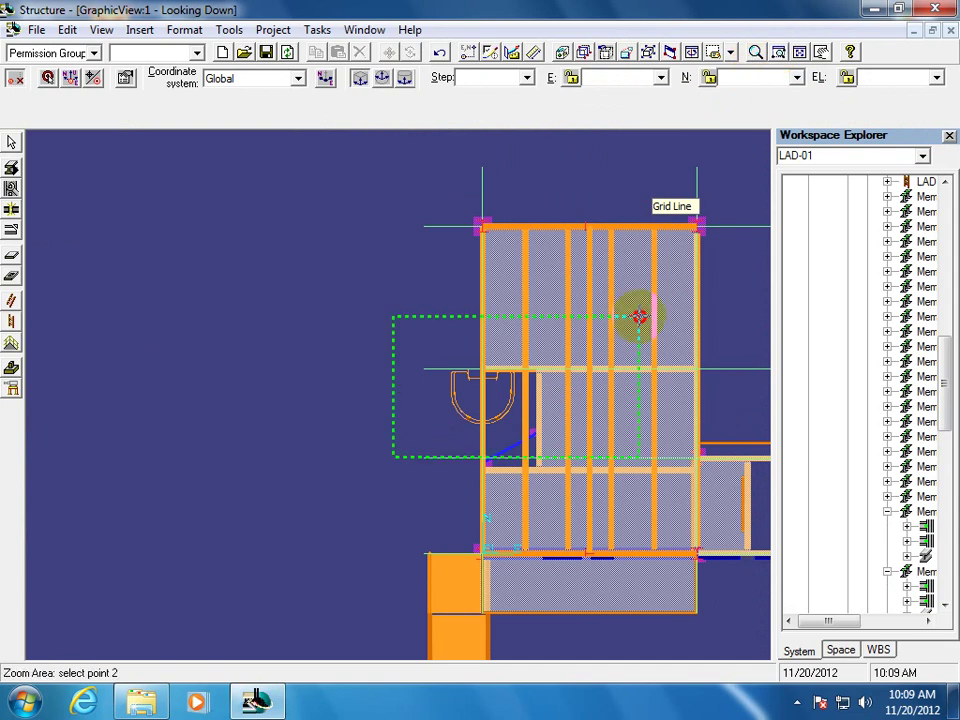
pyautogui.click(636, 317)
pyautogui.press('Escape')
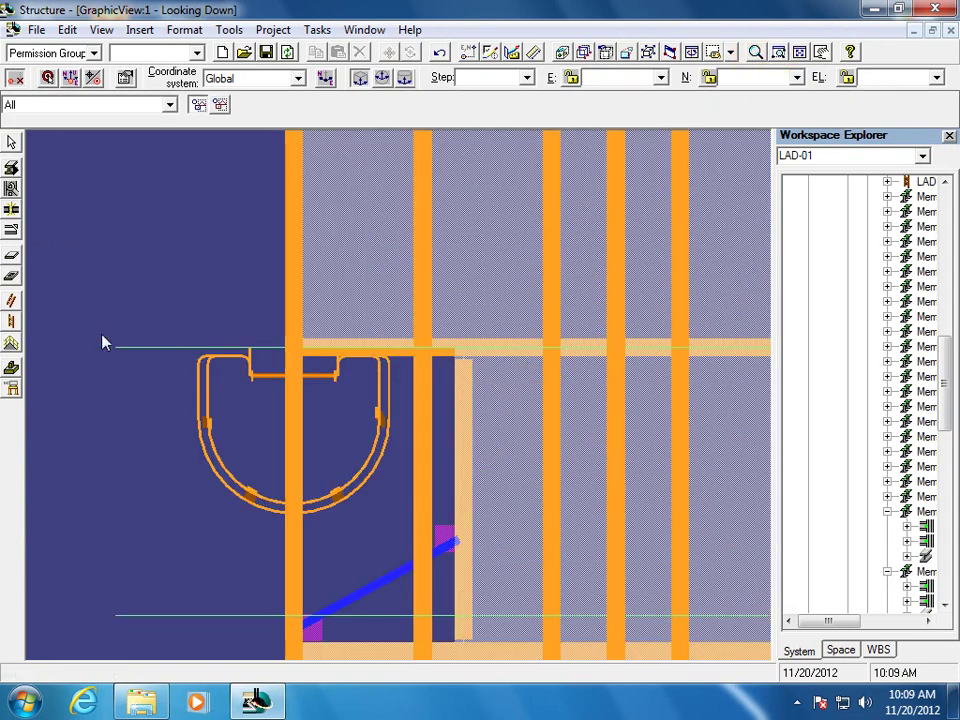
# Set the horizontal offset of ladder LAD-01 to 0.65 m
pyautogui.click(264, 379)
pyautogui.click(332, 375)
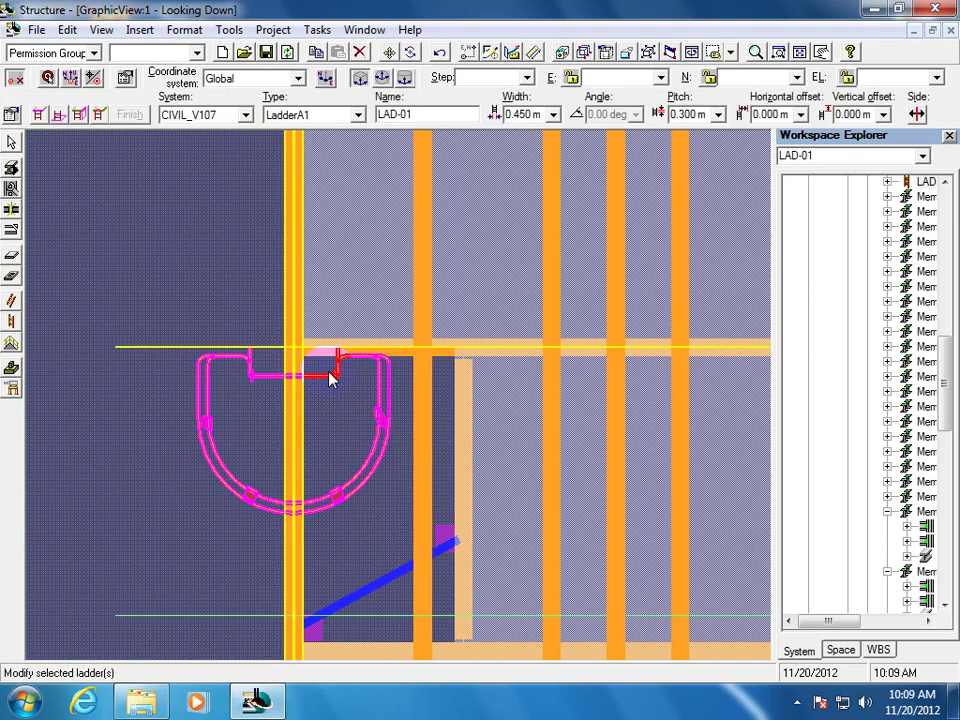
pyautogui.click(763, 114)
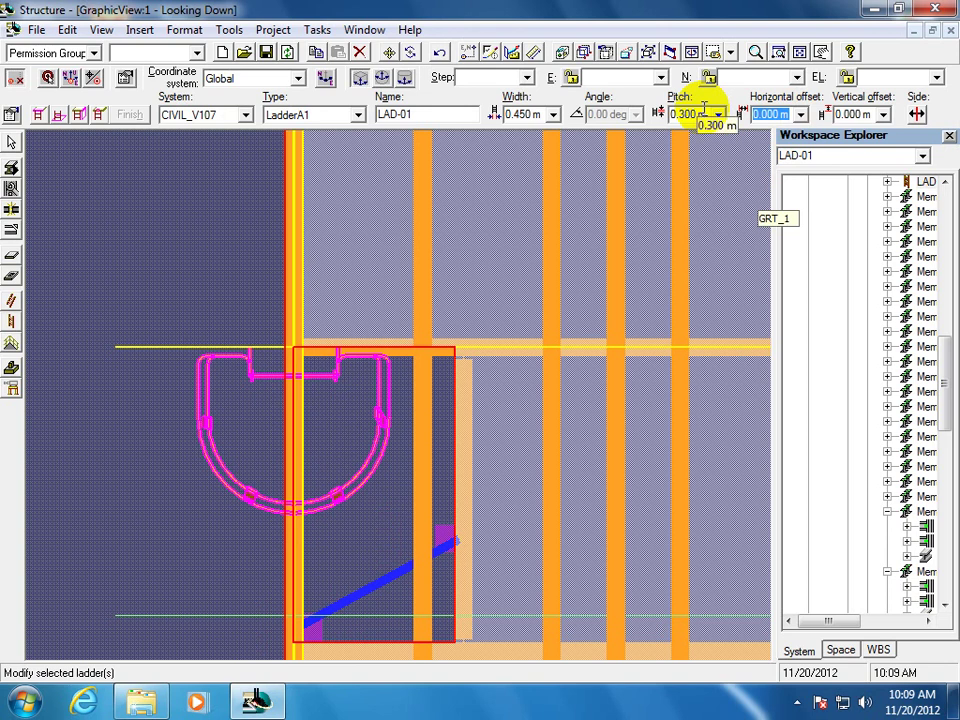
pyautogui.press('BackSpace')
pyautogui.press('Tab')
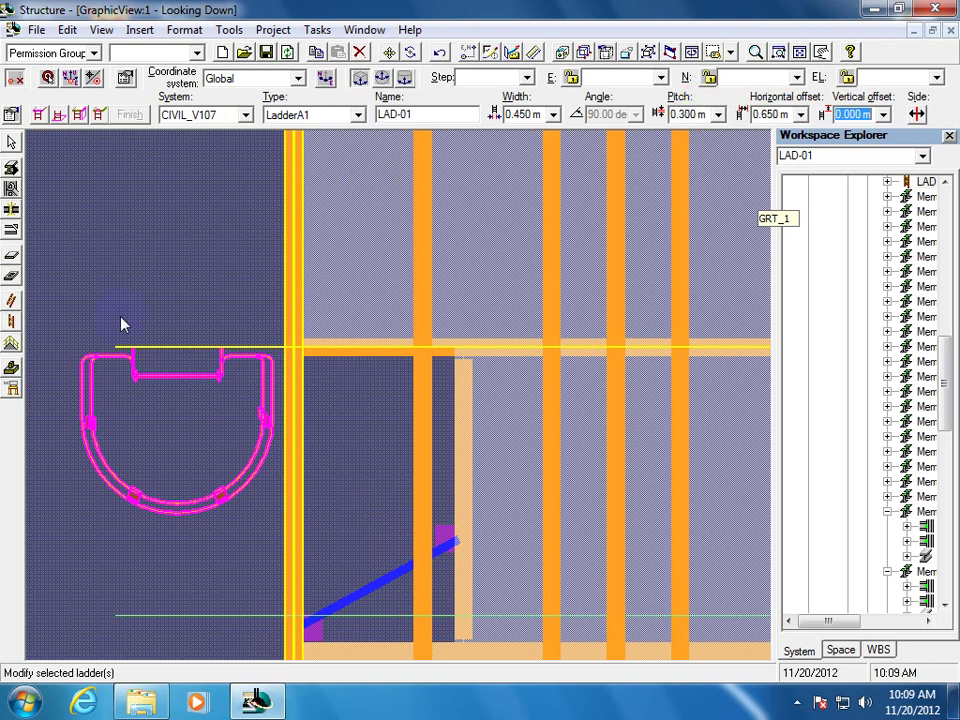
pyautogui.click(178, 265)
# Set the wall offset in ladder LAD-01's occurrence properties to 0.35 m and apply the change
pyautogui.click(219, 377)
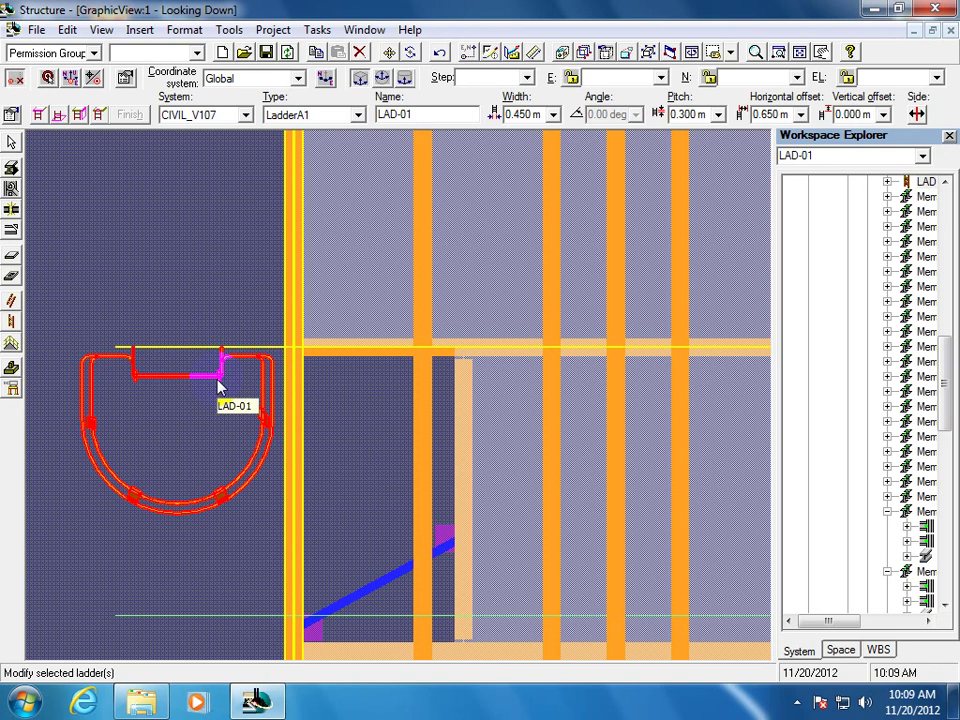
pyautogui.click(12, 113)
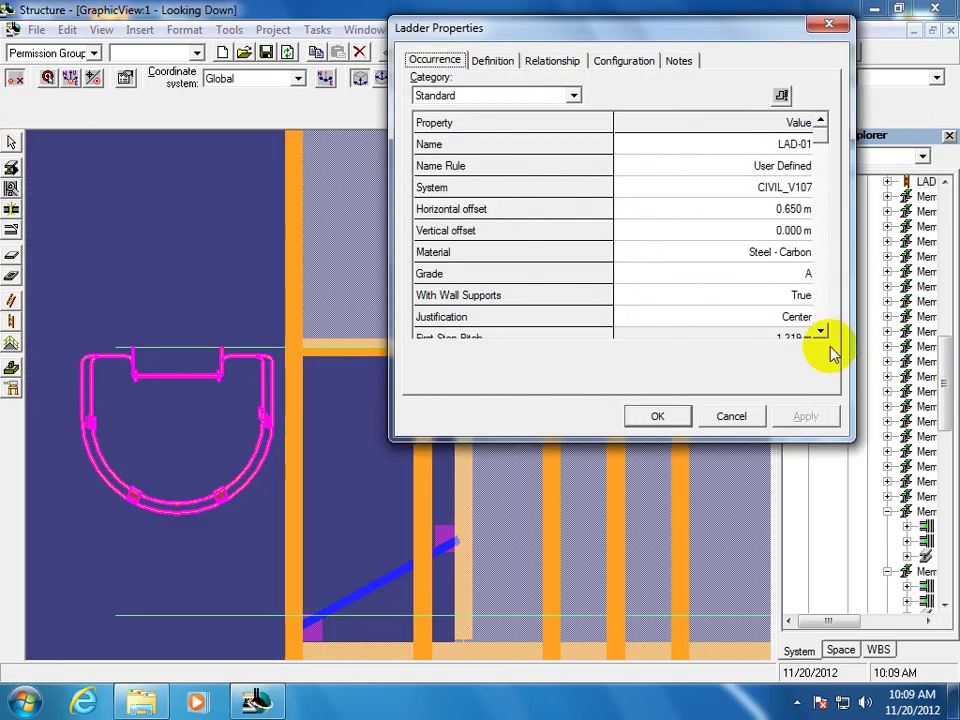
pyautogui.click(820, 331)
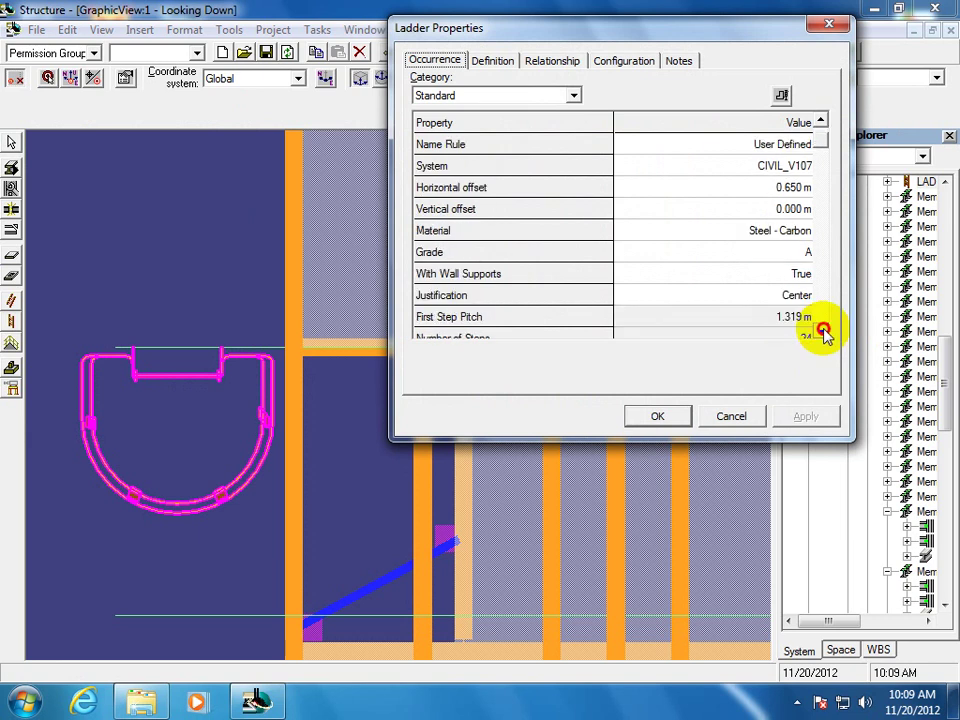
pyautogui.click(820, 331)
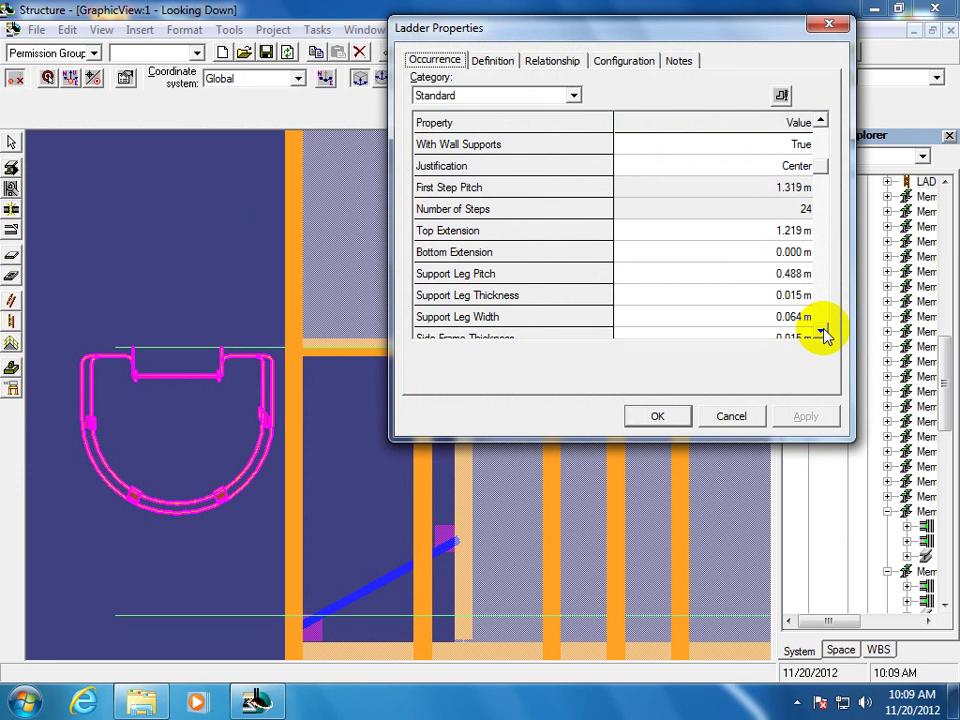
pyautogui.click(820, 331)
pyautogui.click(820, 331)
pyautogui.click(820, 331)
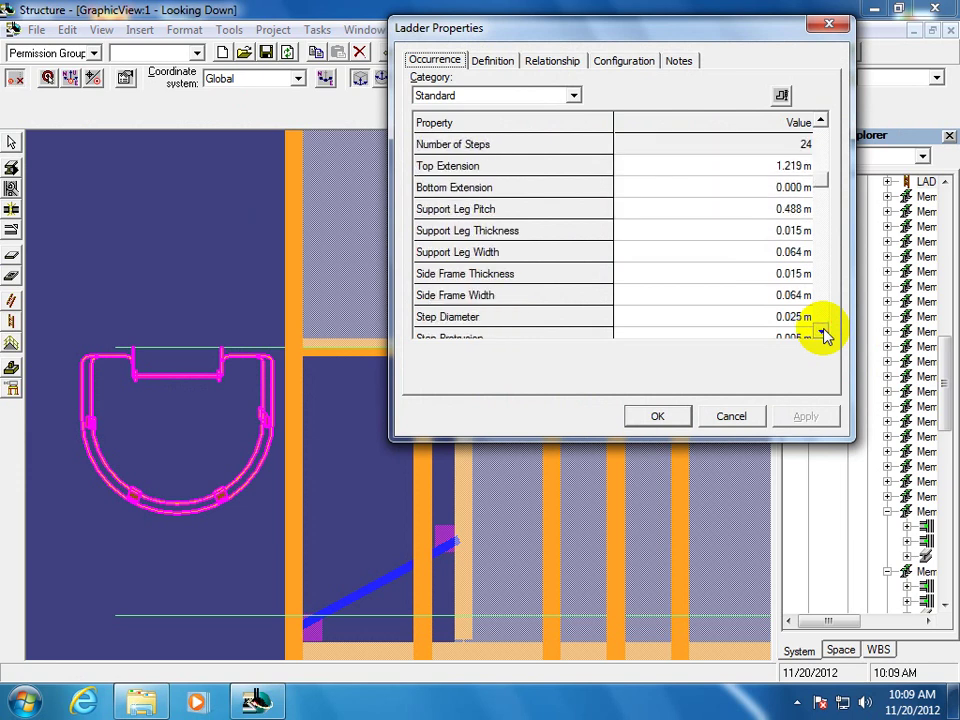
pyautogui.click(820, 331)
pyautogui.click(820, 331)
pyautogui.click(820, 331)
pyautogui.click(820, 331)
pyautogui.click(820, 331)
pyautogui.click(820, 331)
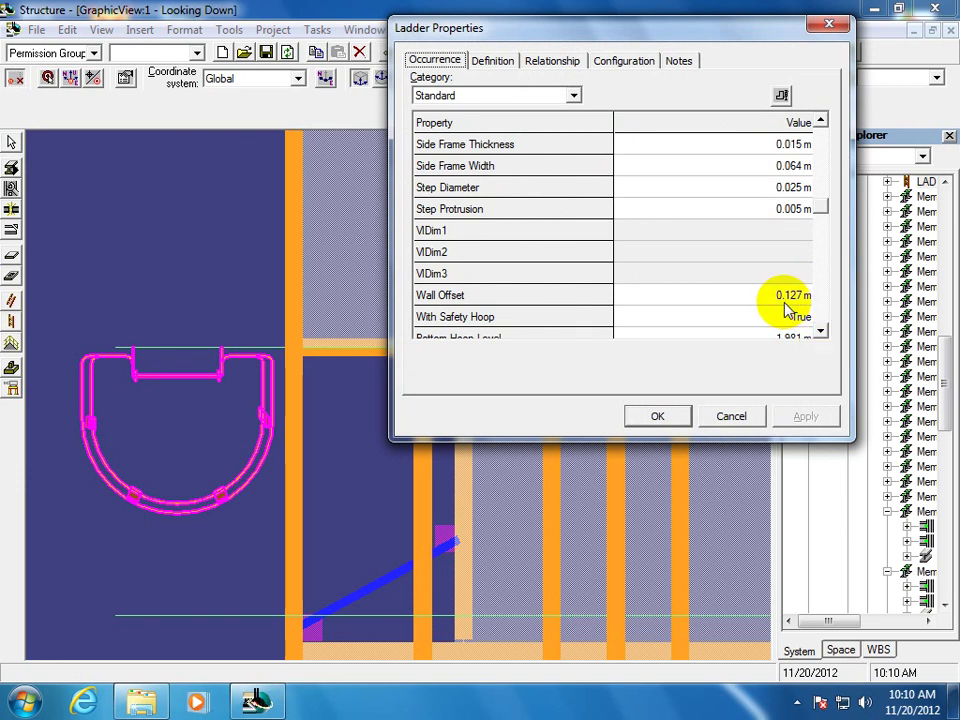
pyautogui.click(788, 295)
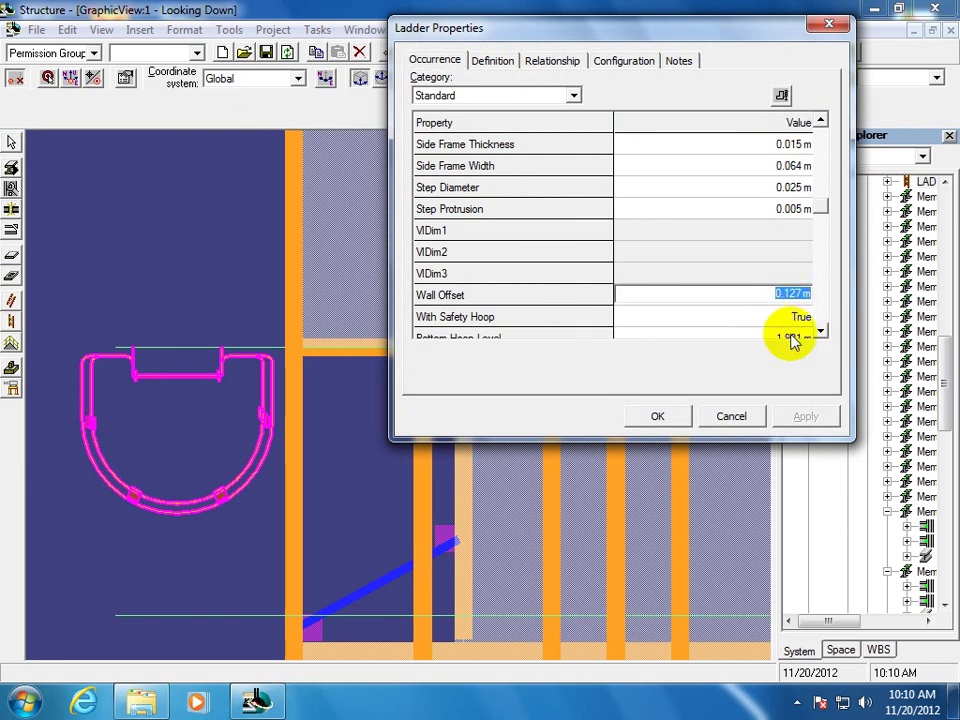
pyautogui.write('35')
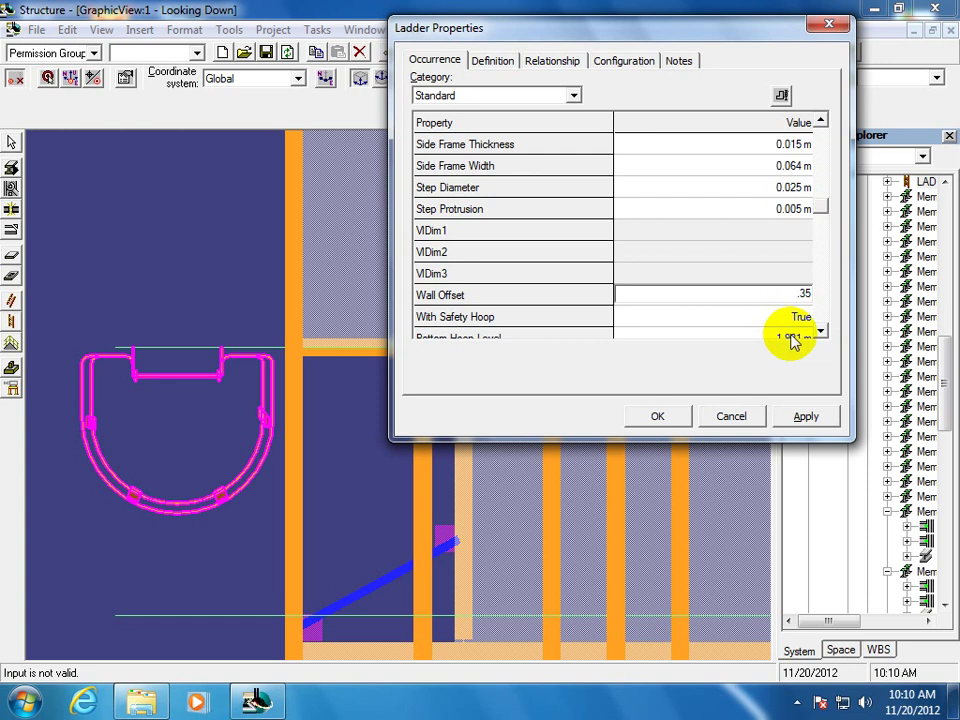
pyautogui.click(808, 416)
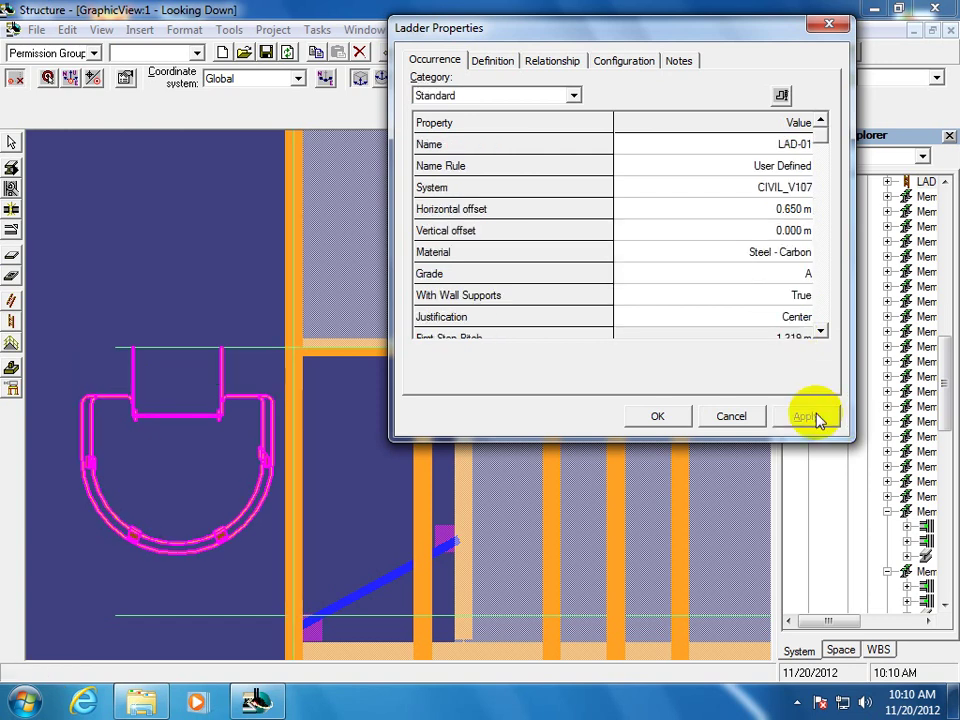
# Review the ladder's step, extension, support leg and side frame properties, and close the properties without further changes
pyautogui.click(821, 332)
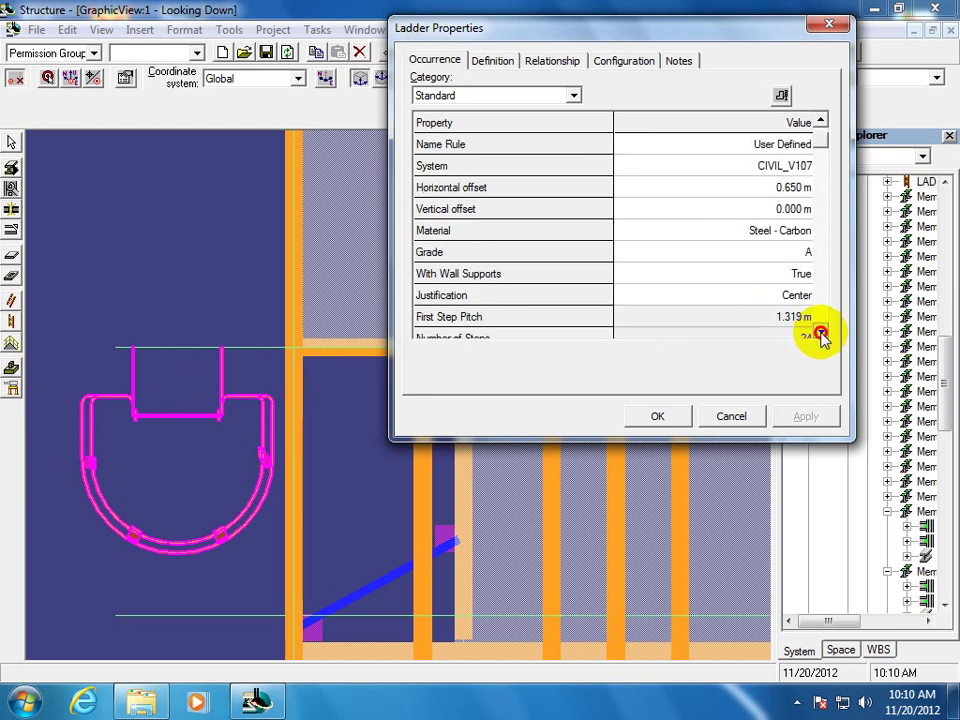
pyautogui.click(821, 332)
pyautogui.click(821, 332)
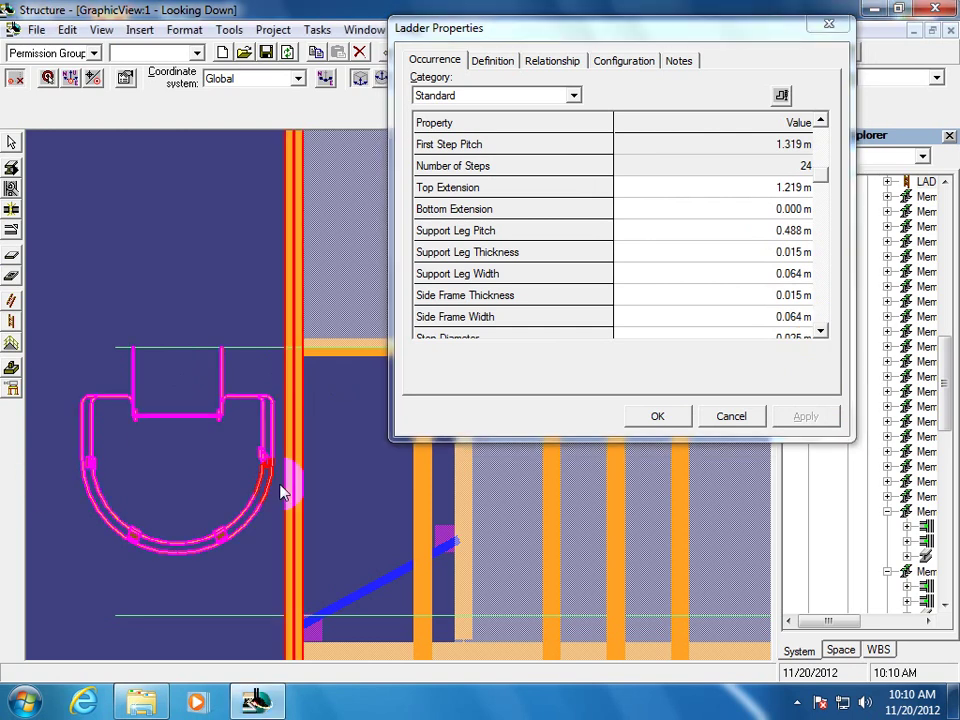
pyautogui.click(748, 414)
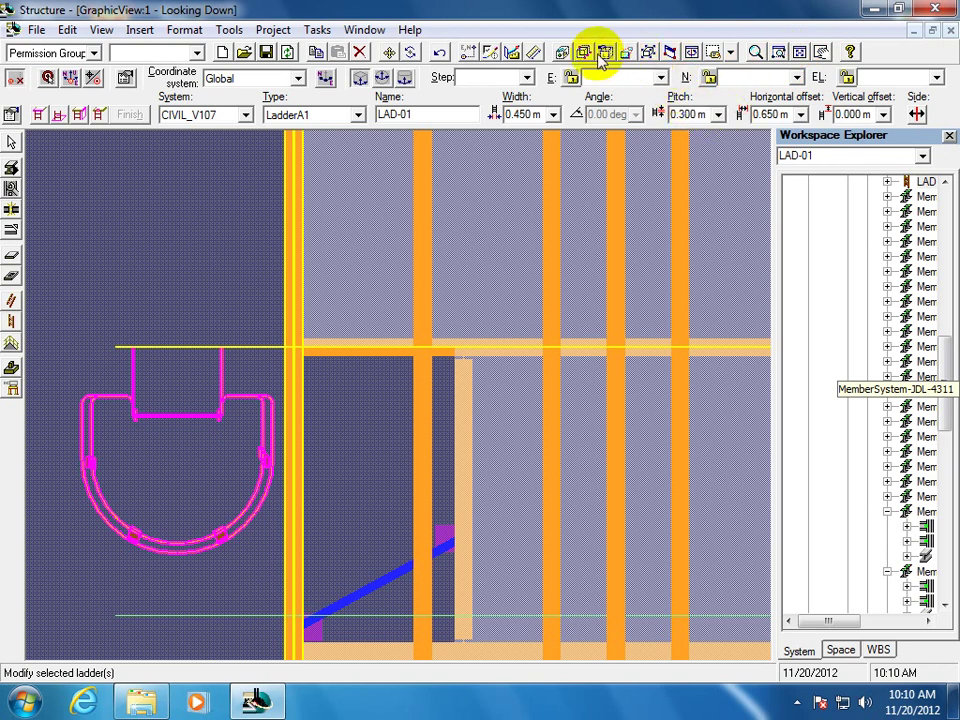
# Inspect the whole of ladder LAD-01 in isometric view alongside its occurrence properties, leaving them unedited
pyautogui.click(648, 52)
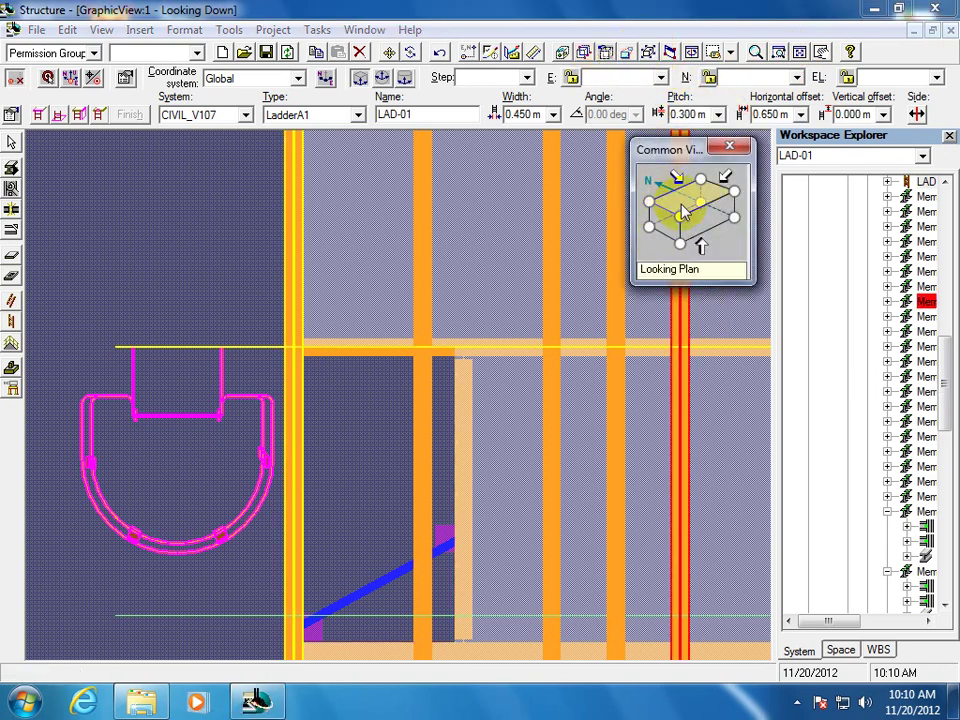
pyautogui.click(683, 222)
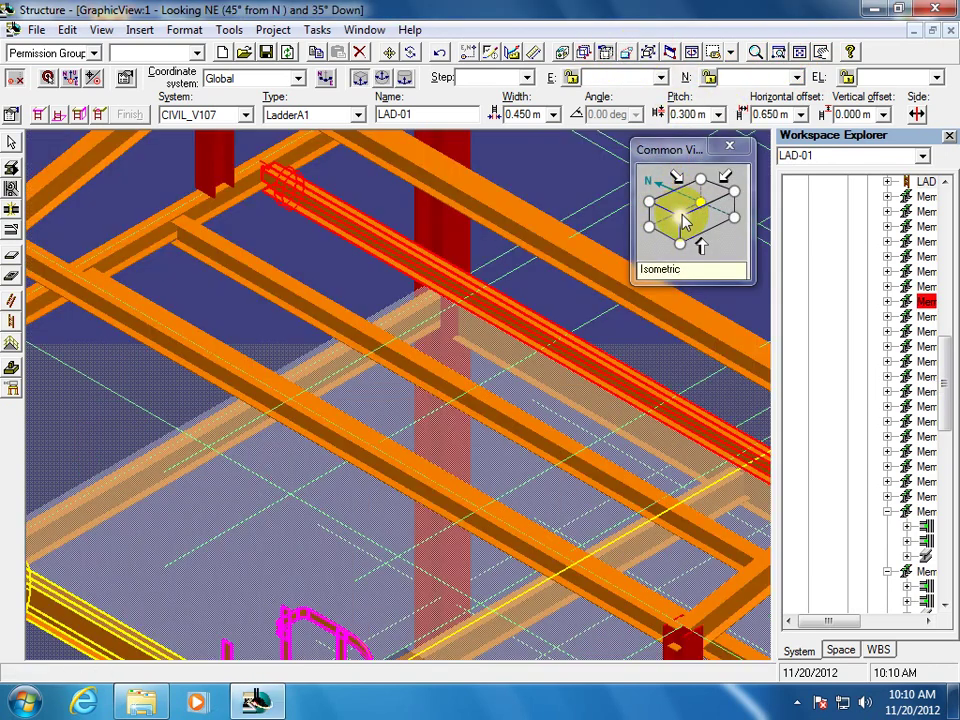
pyautogui.click(729, 147)
pyautogui.press('Escape')
pyautogui.click(755, 52)
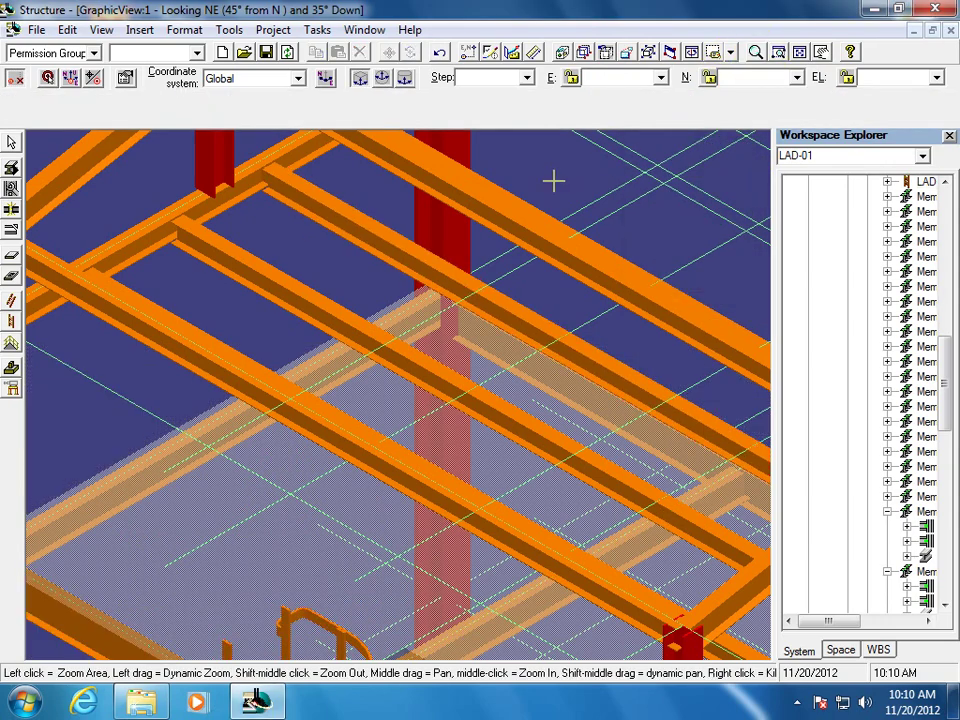
pyautogui.moveTo(555, 180); pyautogui.dragTo(397, 430)
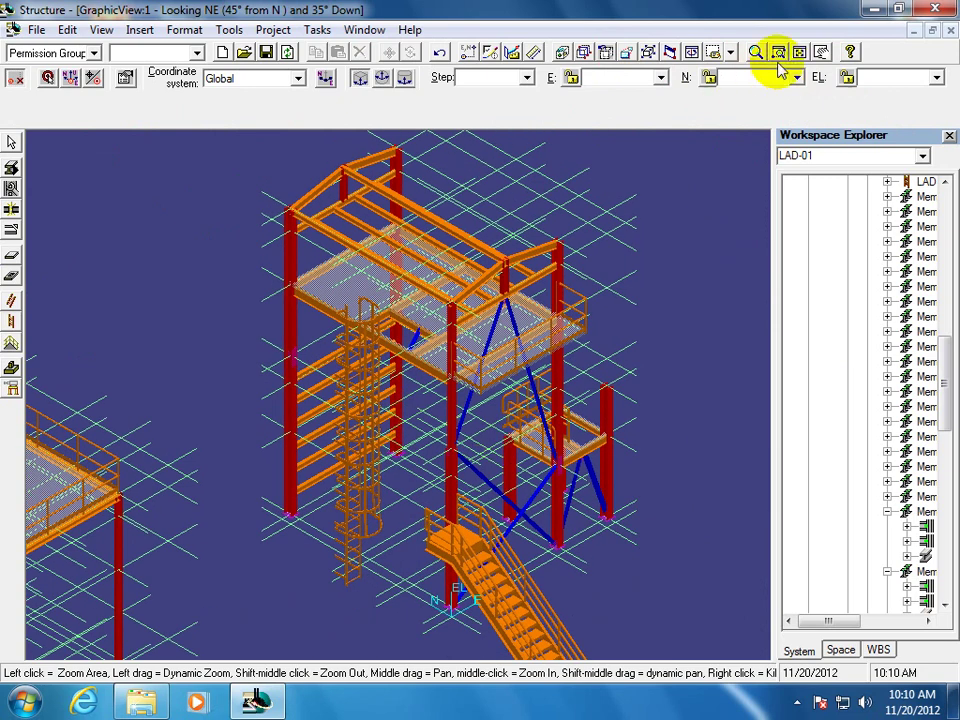
pyautogui.click(10, 145)
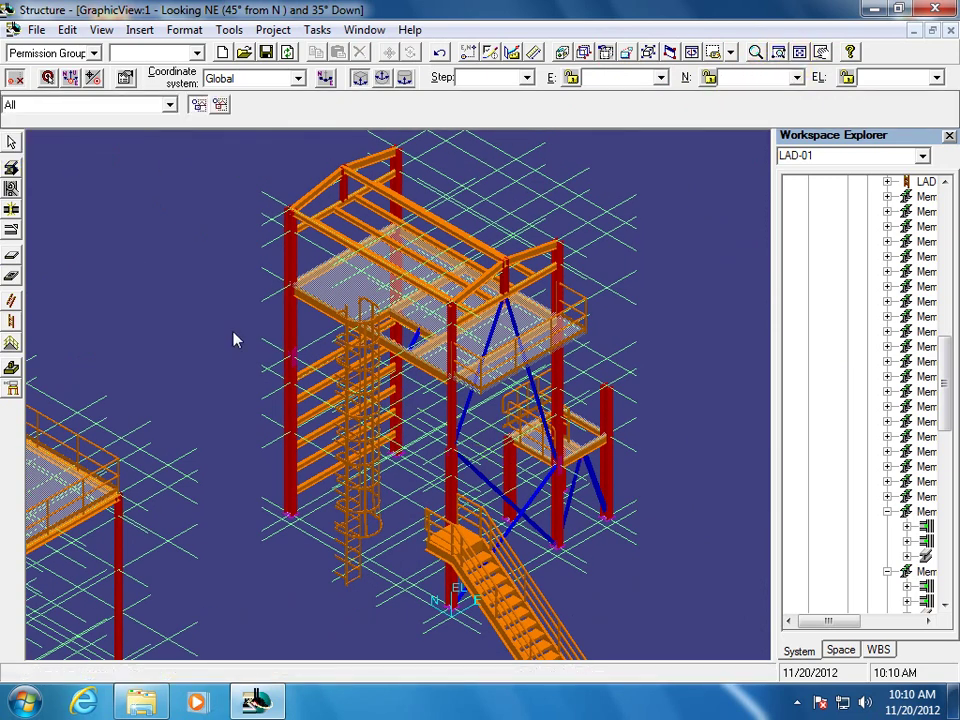
pyautogui.click(352, 367)
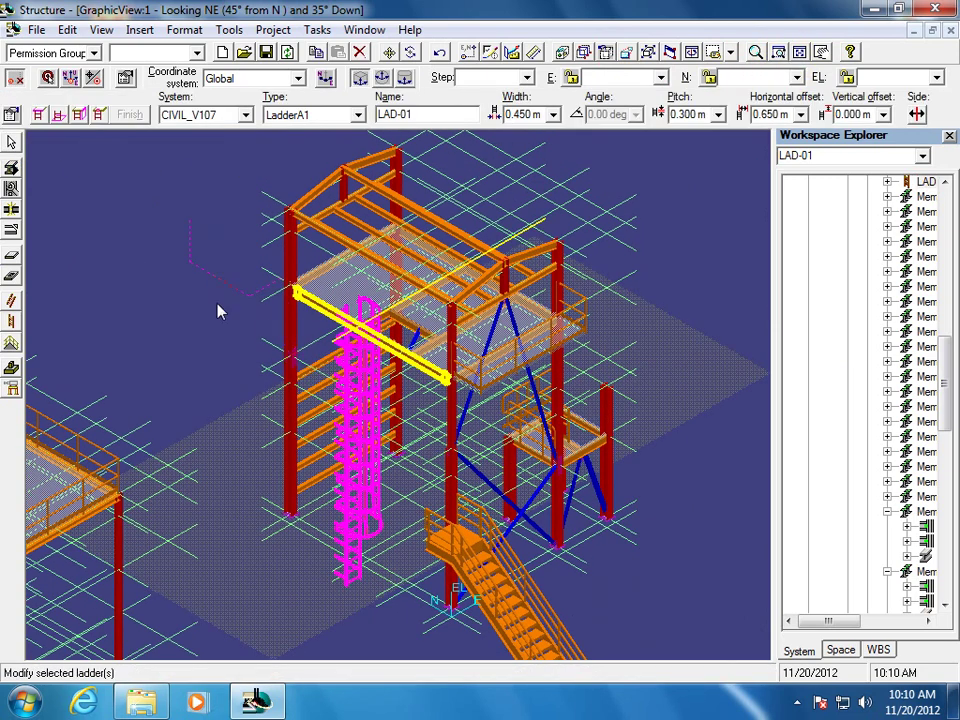
pyautogui.click(10, 113)
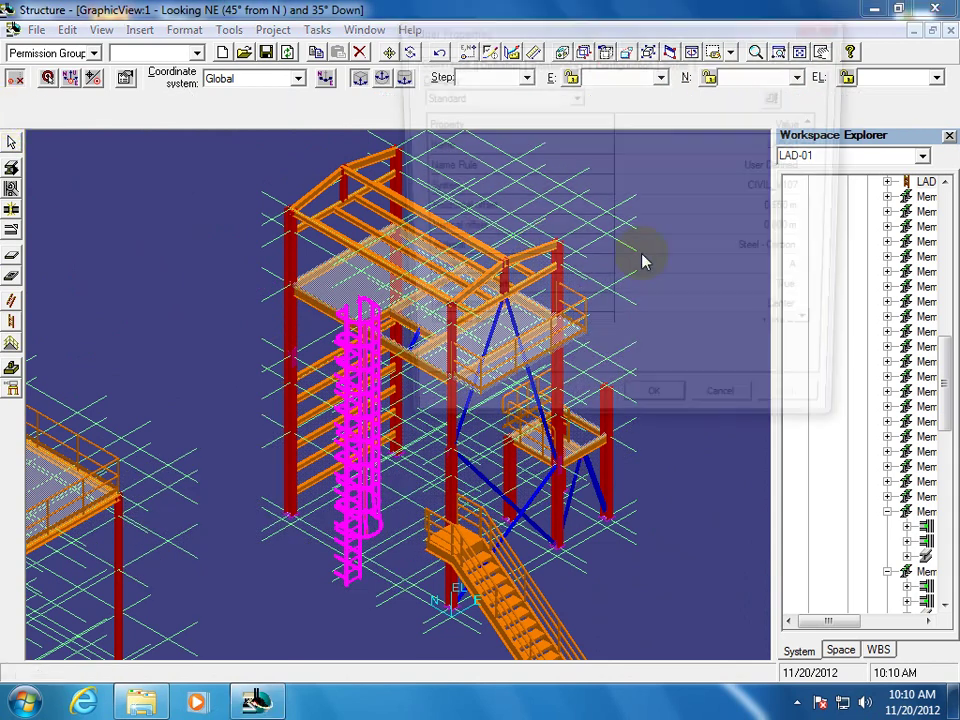
pyautogui.moveTo(521, 28); pyautogui.dragTo(630, 70)
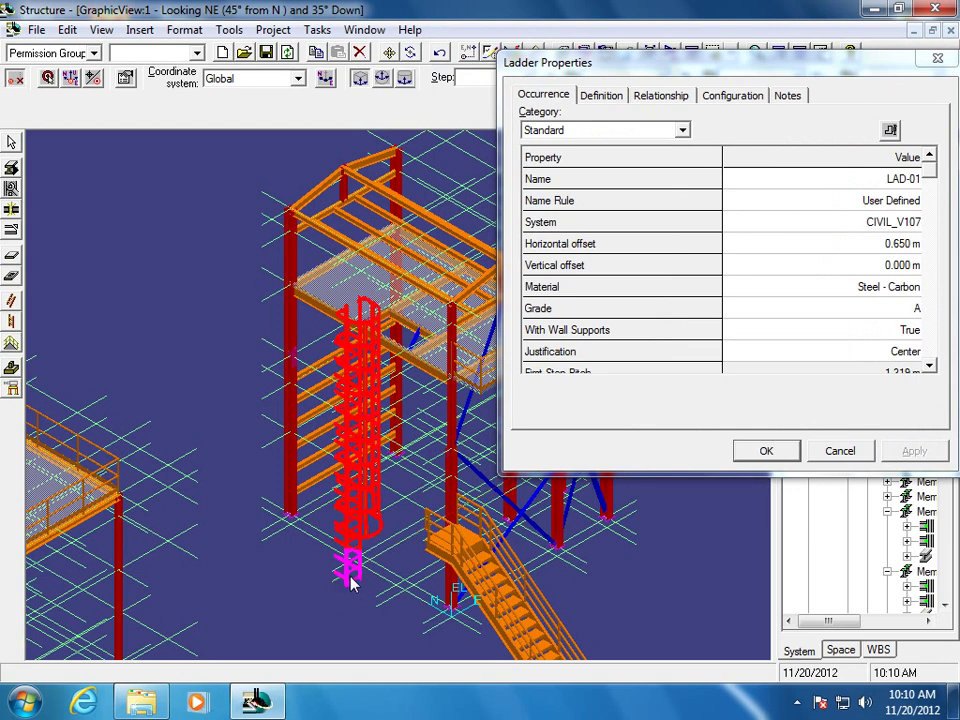
pyautogui.click(930, 369)
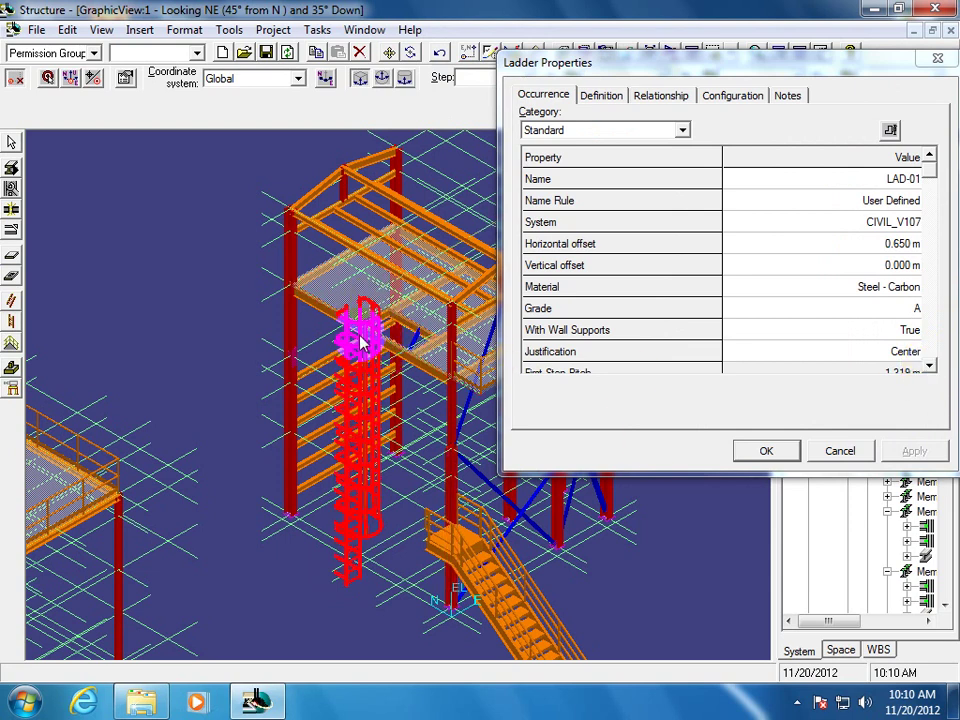
pyautogui.click(840, 451)
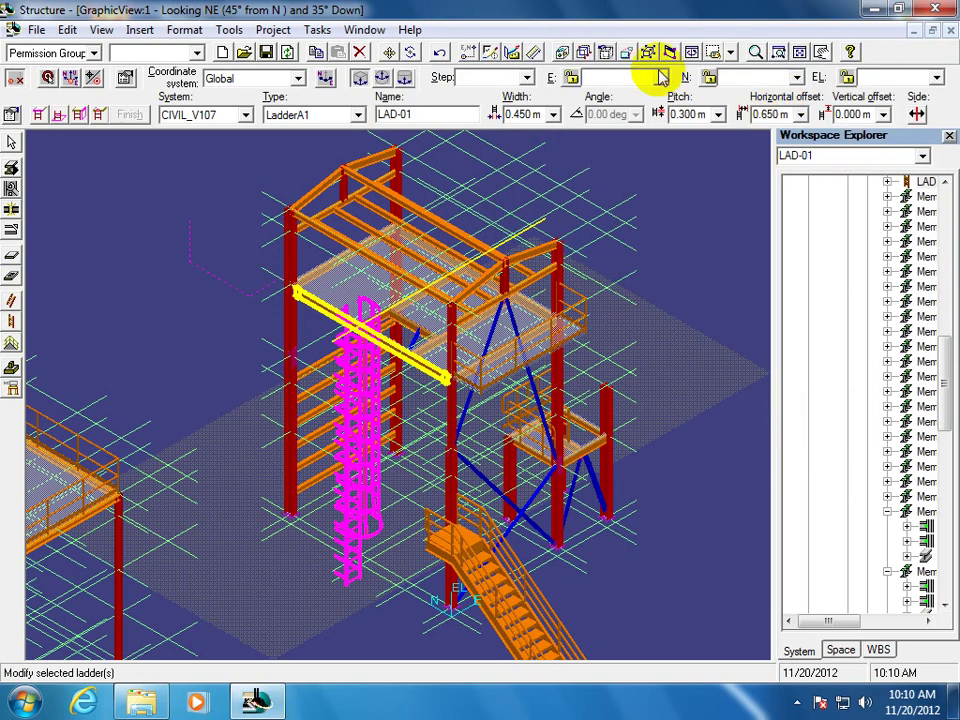
# Inspect ladder LAD-01 against the platform and ground level in the north-looking and east-looking elevations
pyautogui.click(648, 51)
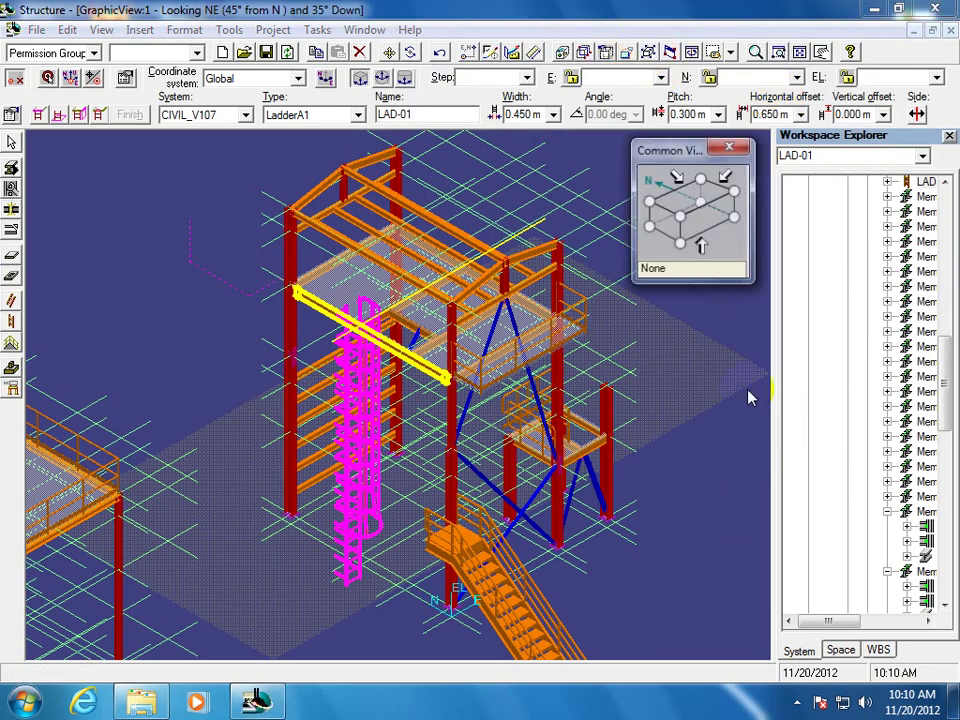
pyautogui.click(703, 223)
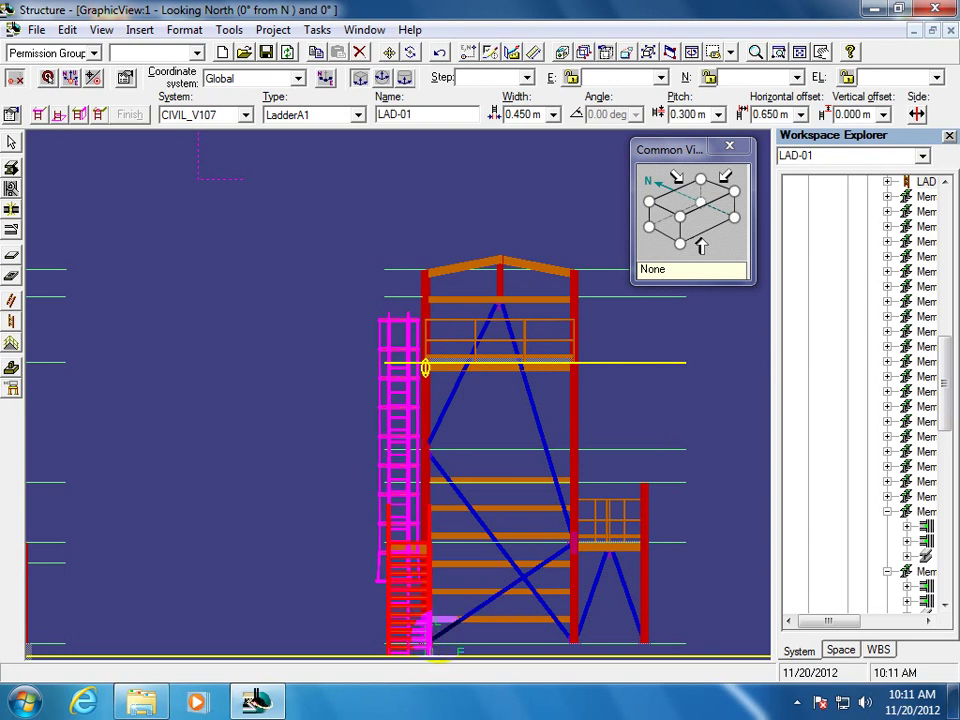
pyautogui.click(408, 585)
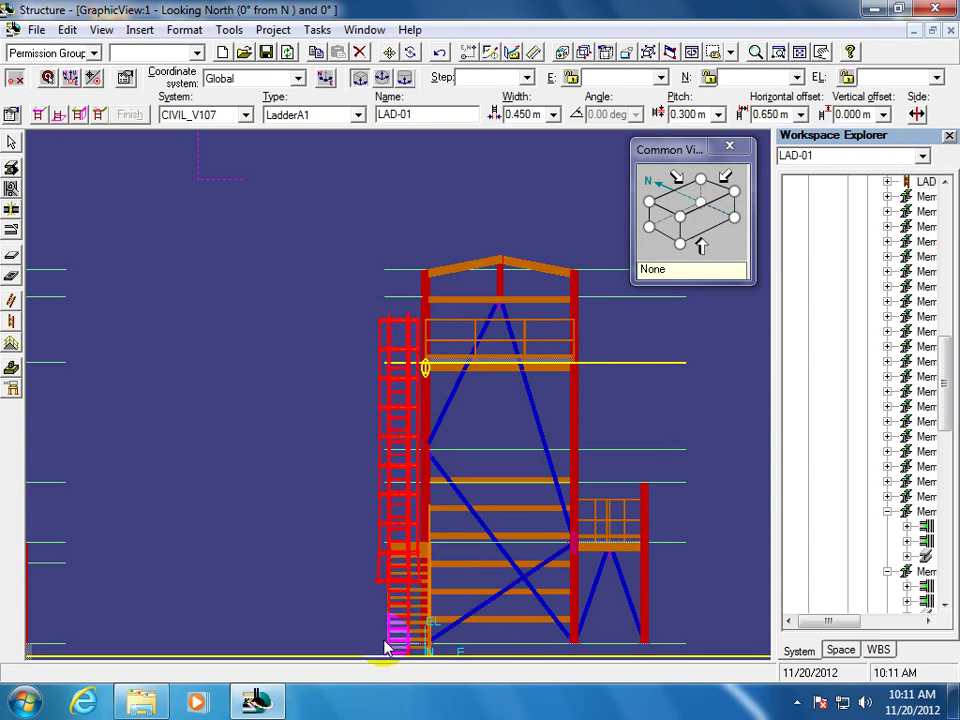
pyautogui.click(665, 212)
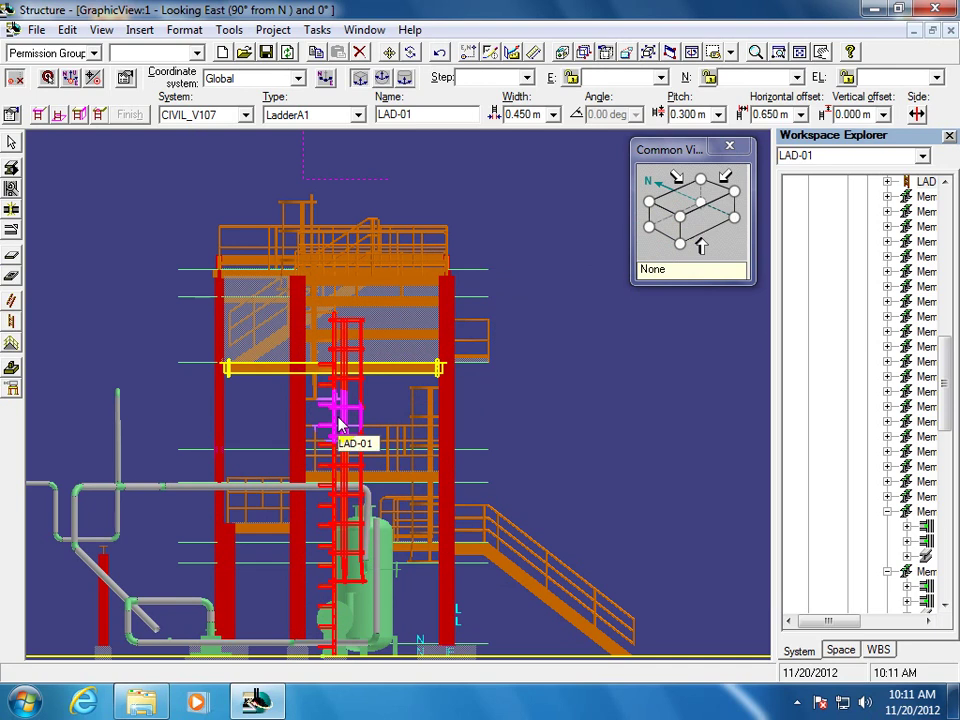
pyautogui.click(330, 370)
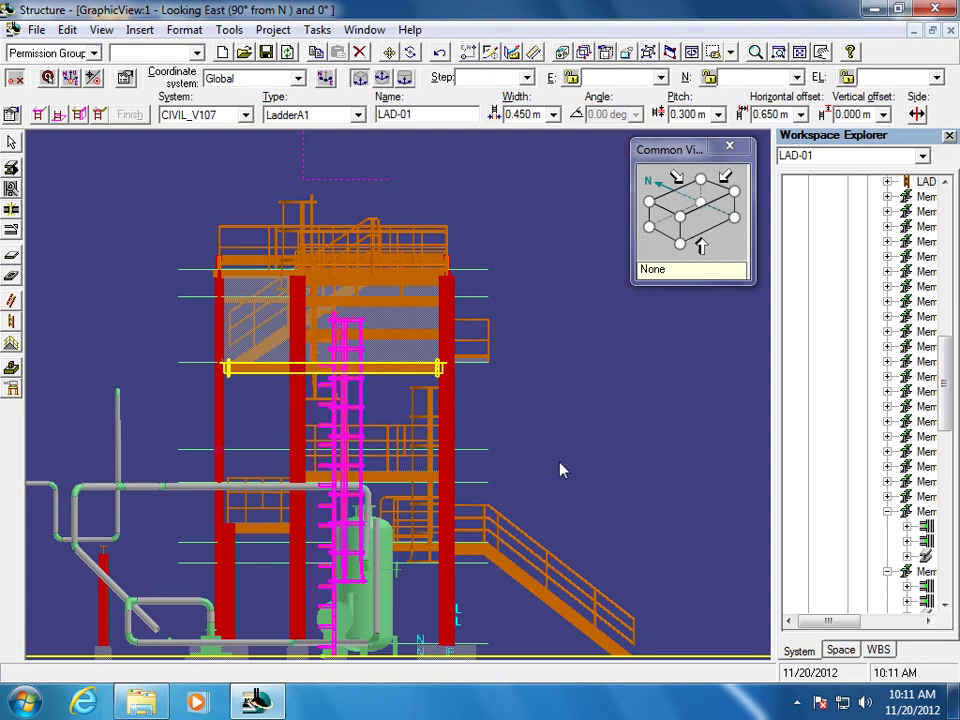
# Check ladder LAD-01's step and extension properties without editing them, and return to the isometric view with the ladder deselected
pyautogui.click(10, 114)
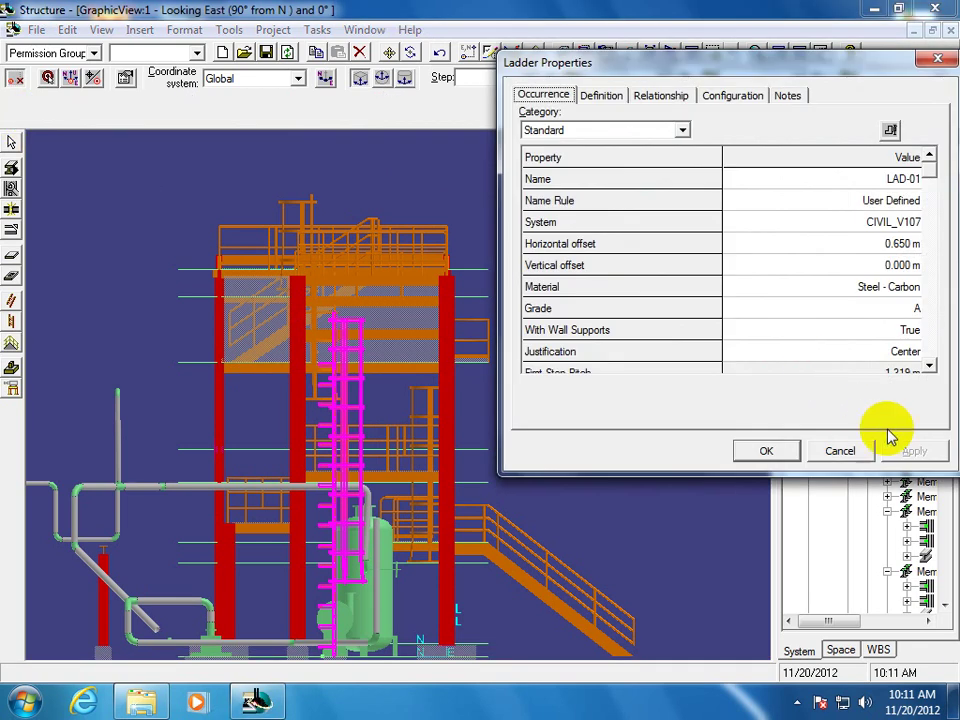
pyautogui.click(931, 365)
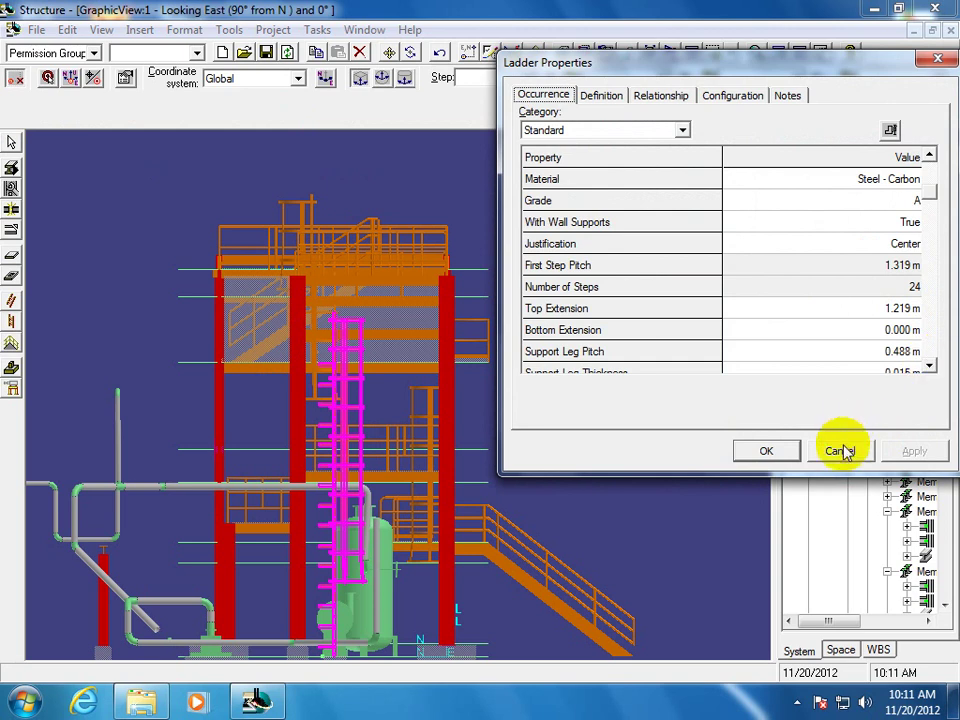
pyautogui.click(757, 448)
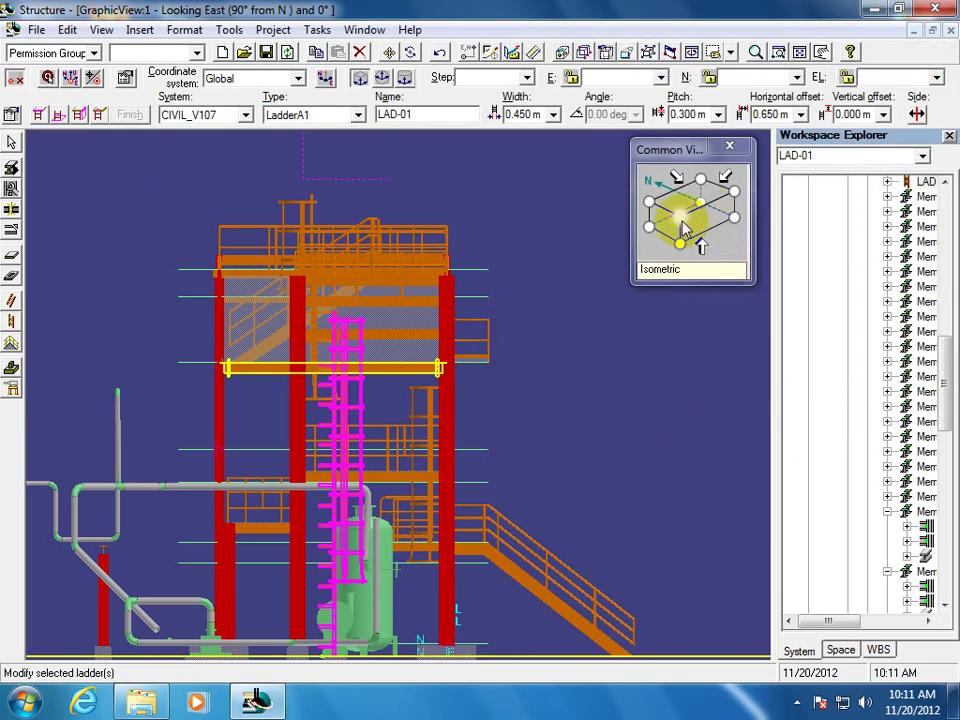
pyautogui.click(682, 226)
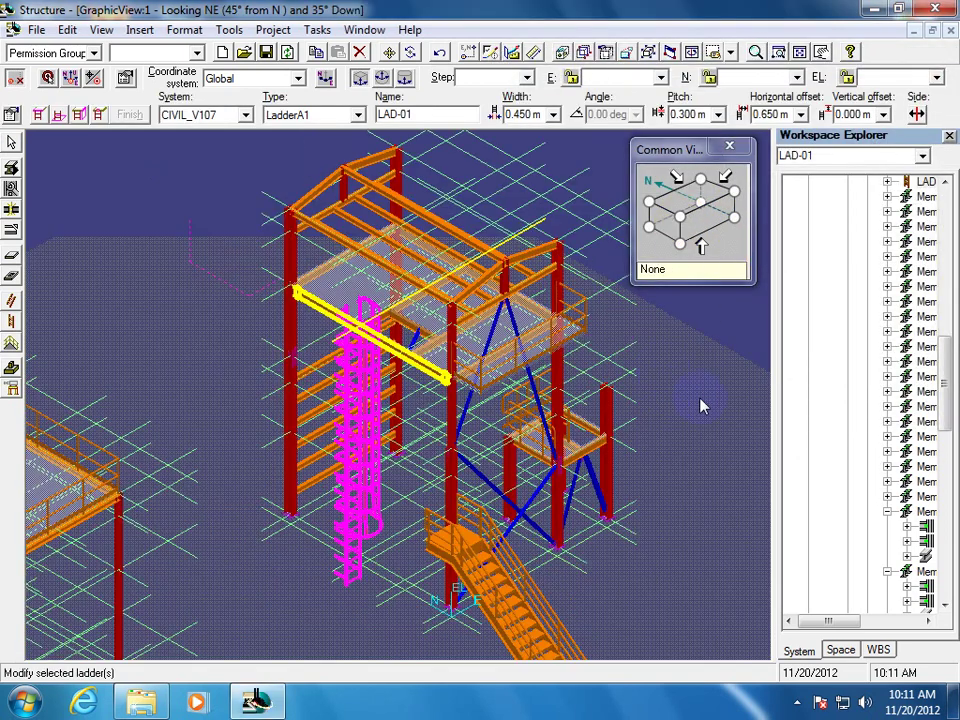
pyautogui.press('Escape')
pyautogui.click(729, 147)
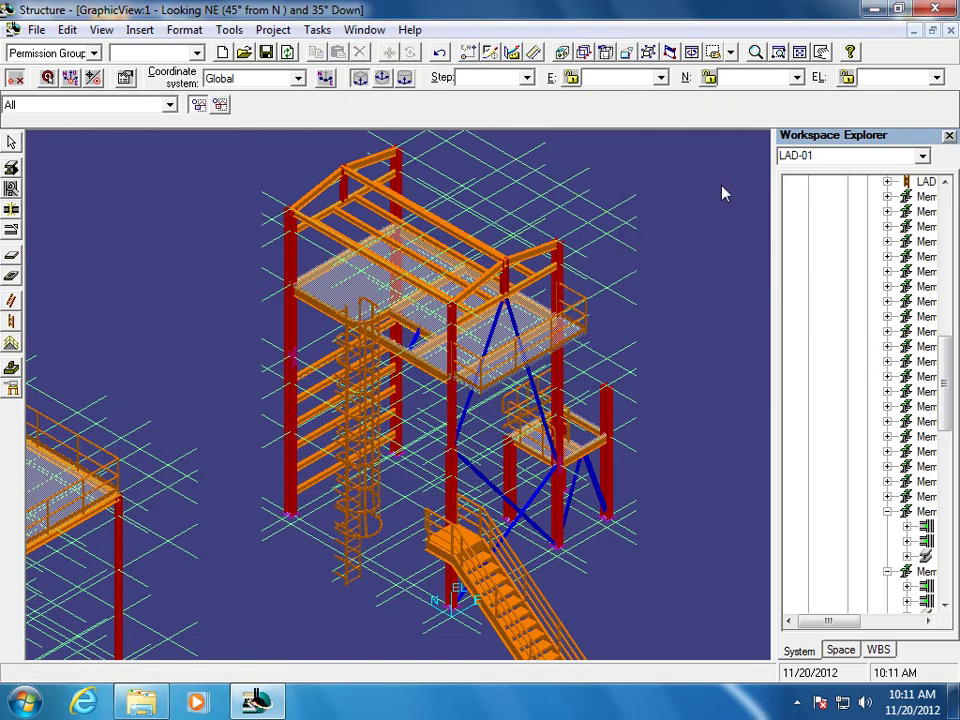
# Examine the dimension diagram in ladder LAD-01's occurrence properties for the meaning of its width, pitch, hoop, extension and offset parameters
pyautogui.click(368, 463)
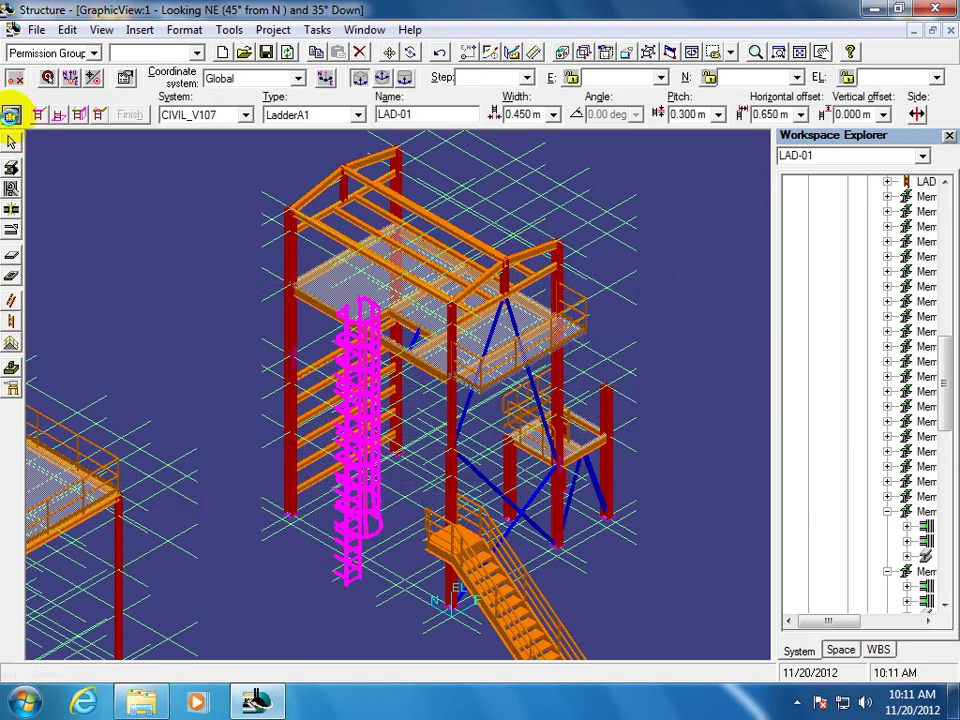
pyautogui.click(10, 113)
pyautogui.moveTo(864, 78); pyautogui.dragTo(839, 127)
pyautogui.click(843, 187)
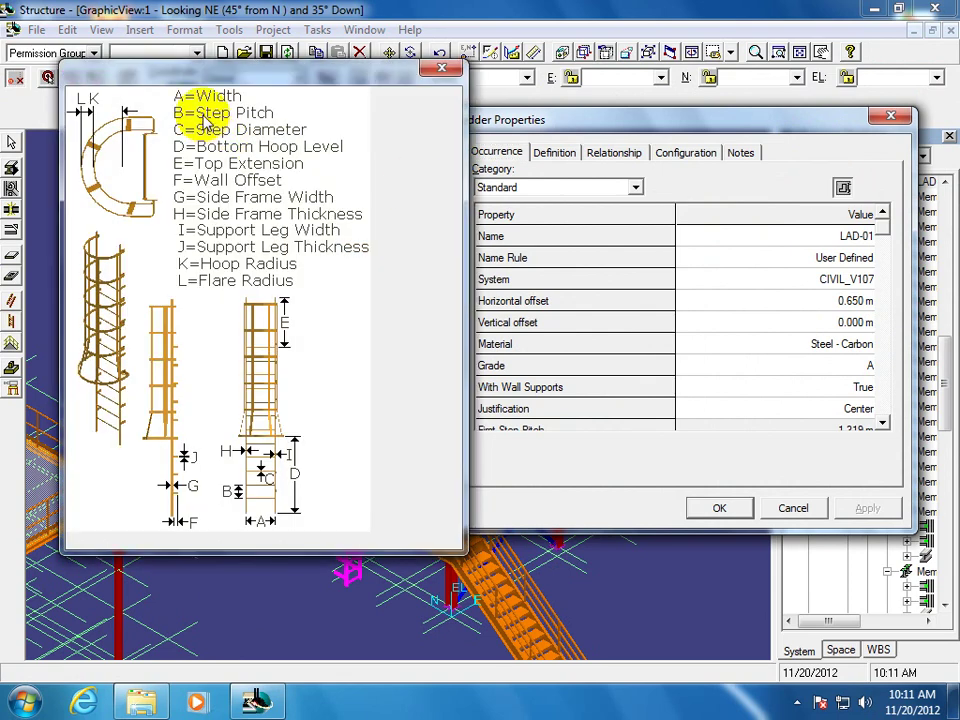
pyautogui.moveTo(178, 73); pyautogui.dragTo(640, 200)
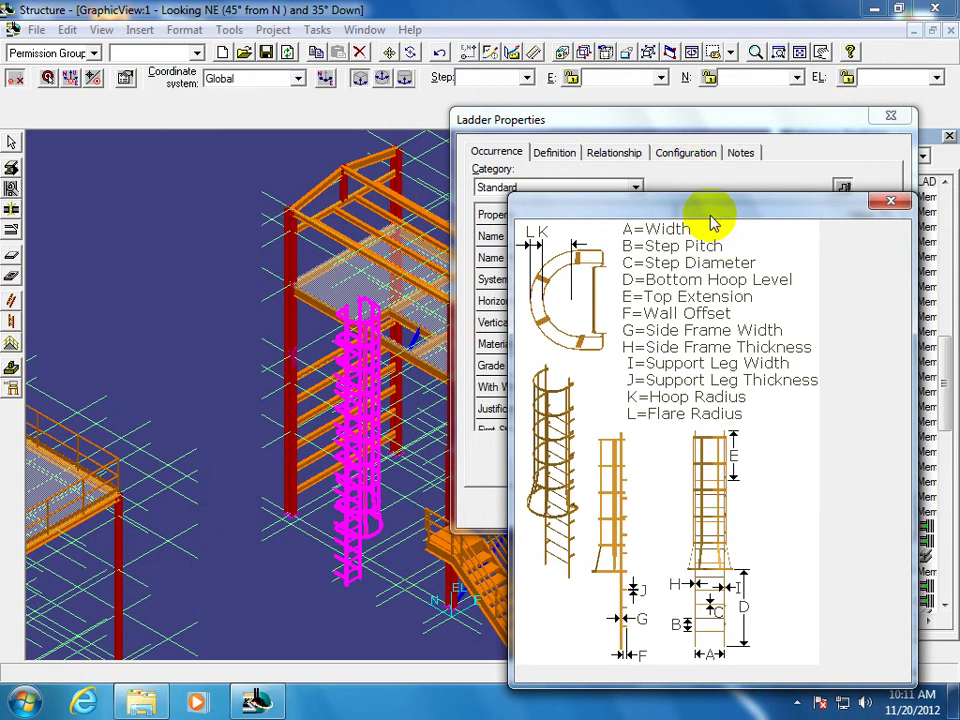
pyautogui.moveTo(716, 215); pyautogui.dragTo(724, 146)
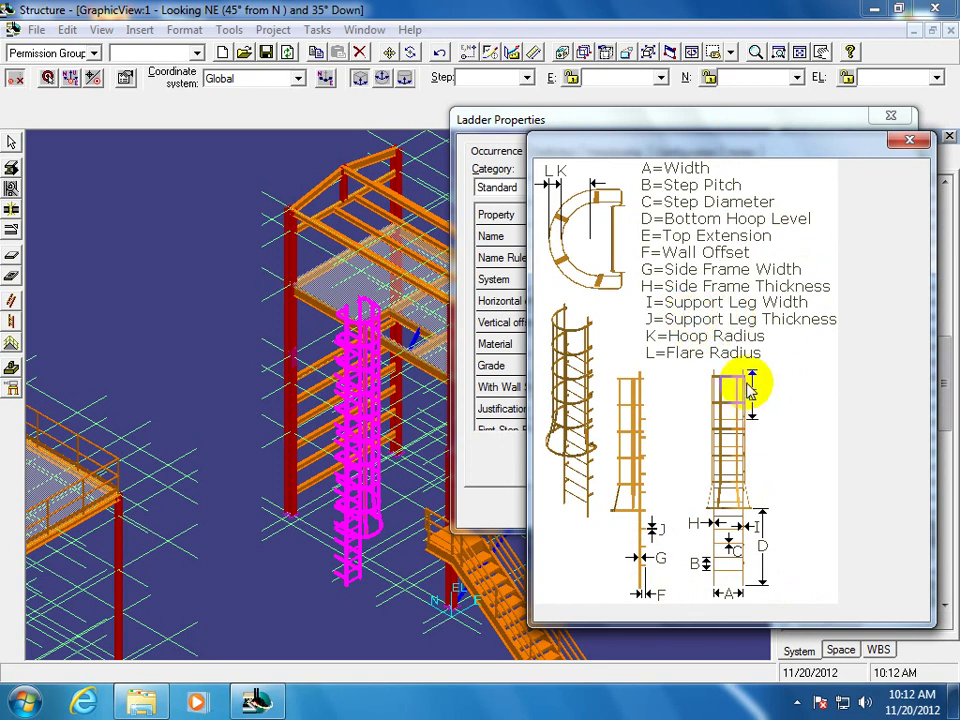
pyautogui.click(916, 142)
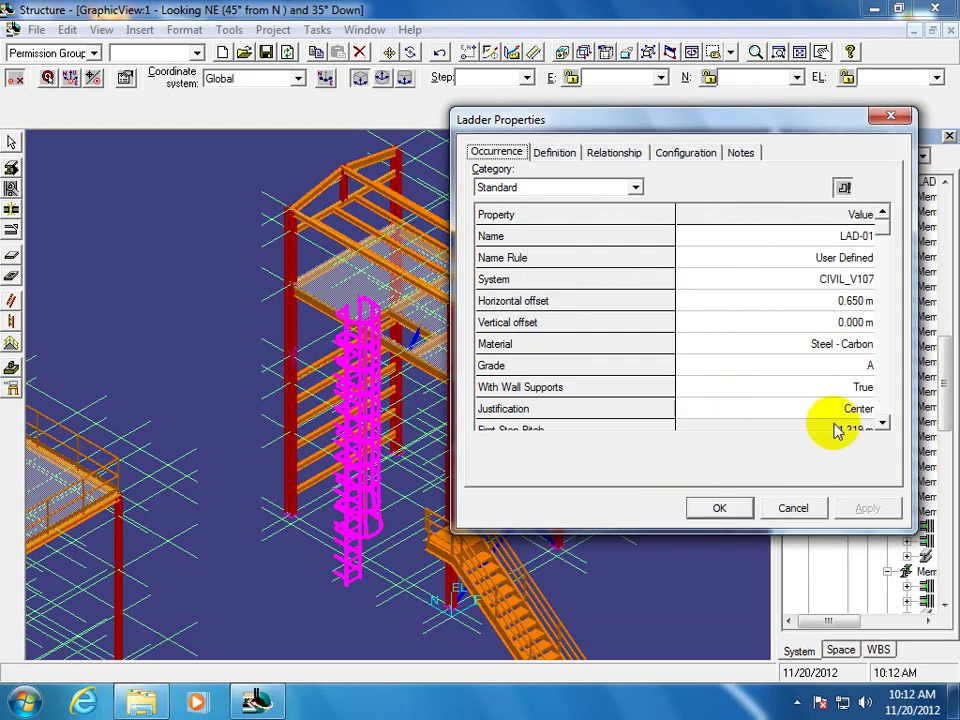
# Set ladder LAD-01's support leg pitch to 3 m, apply the change and dismiss the dimension diagram
pyautogui.click(879, 424)
pyautogui.doubleClick(881, 424)
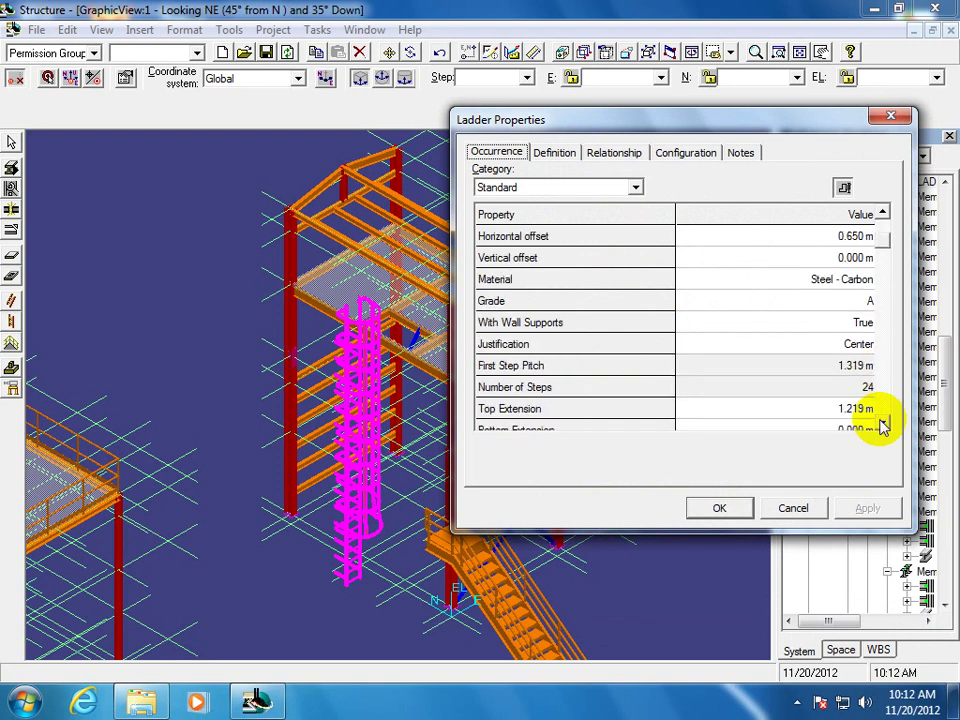
pyautogui.click(881, 424)
pyautogui.doubleClick(881, 424)
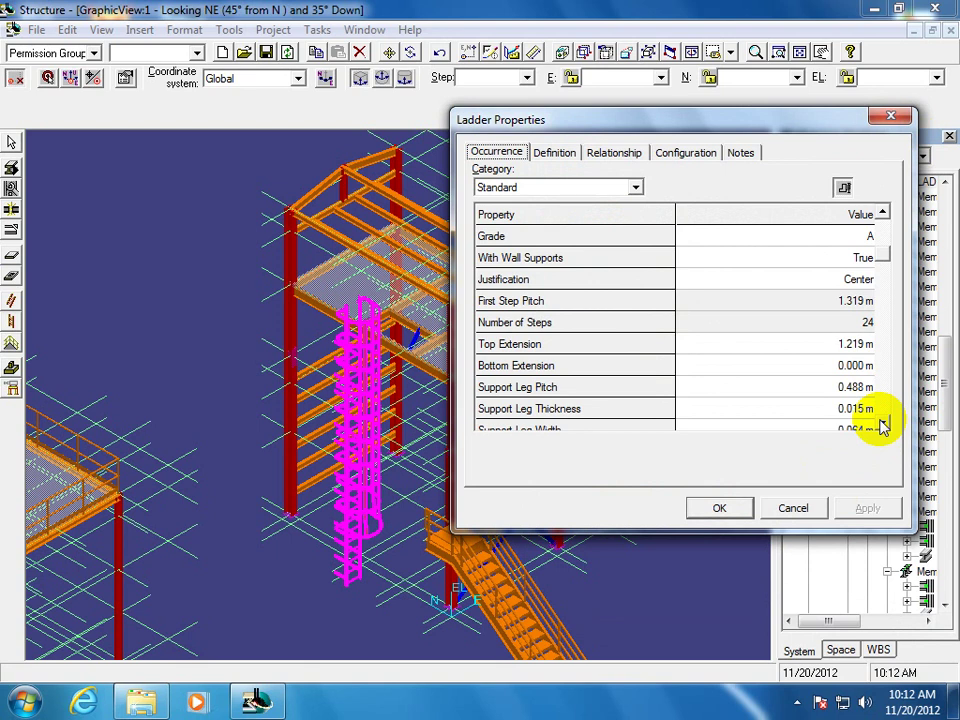
pyautogui.click(881, 424)
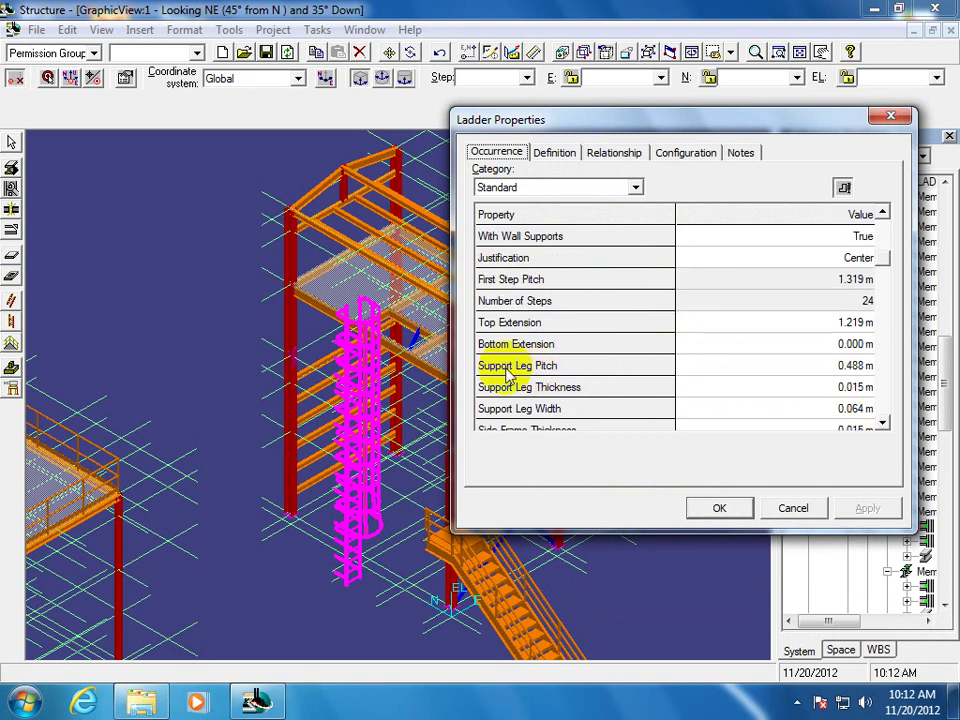
pyautogui.click(834, 370)
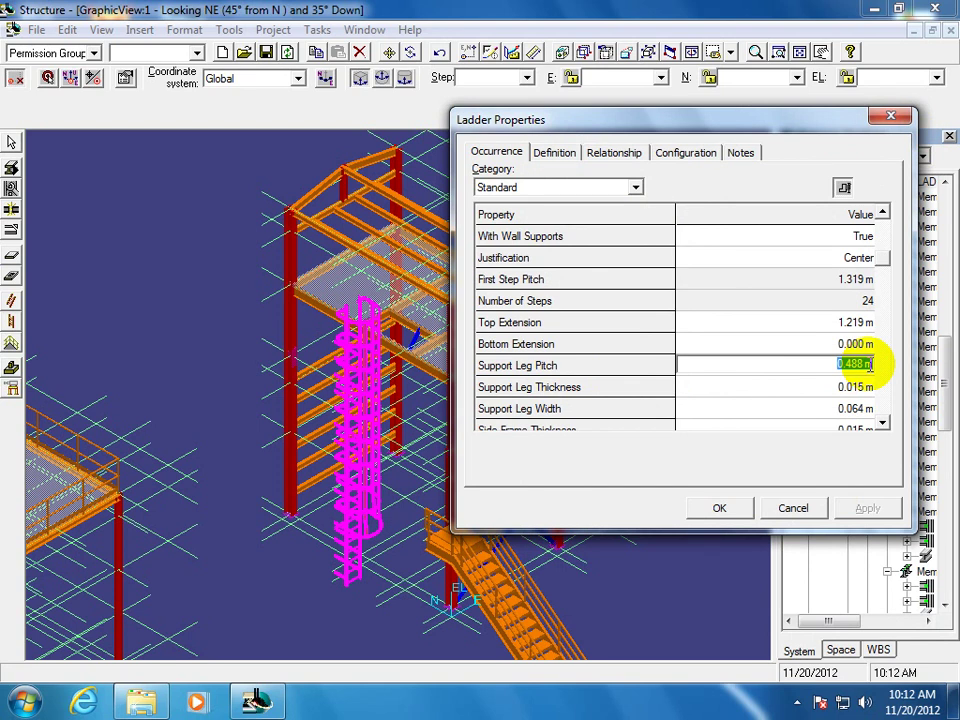
pyautogui.write('3')
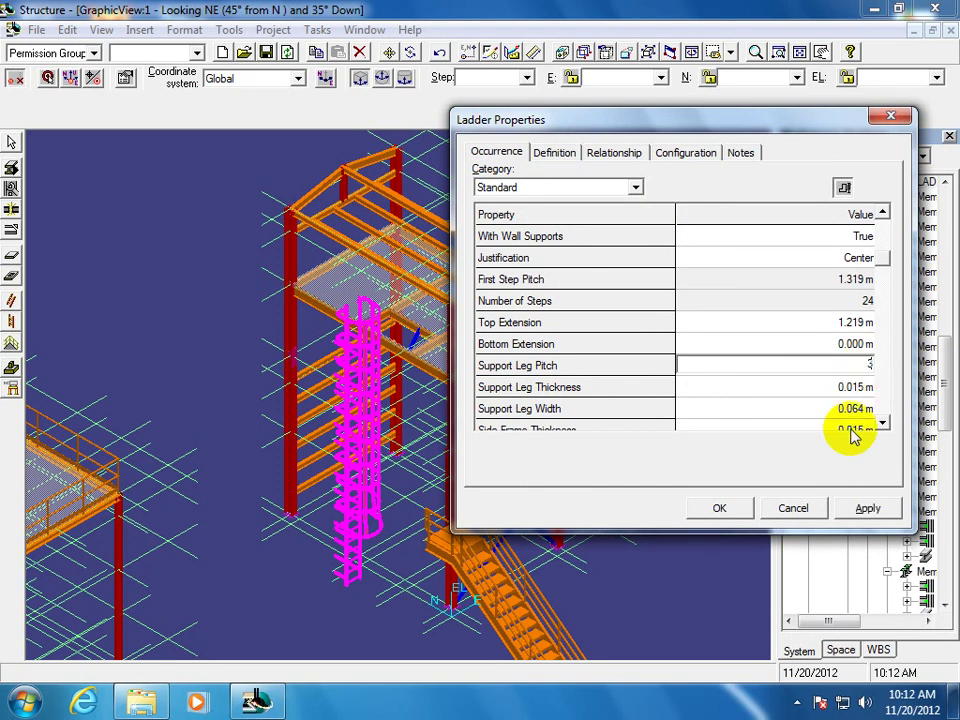
pyautogui.click(866, 508)
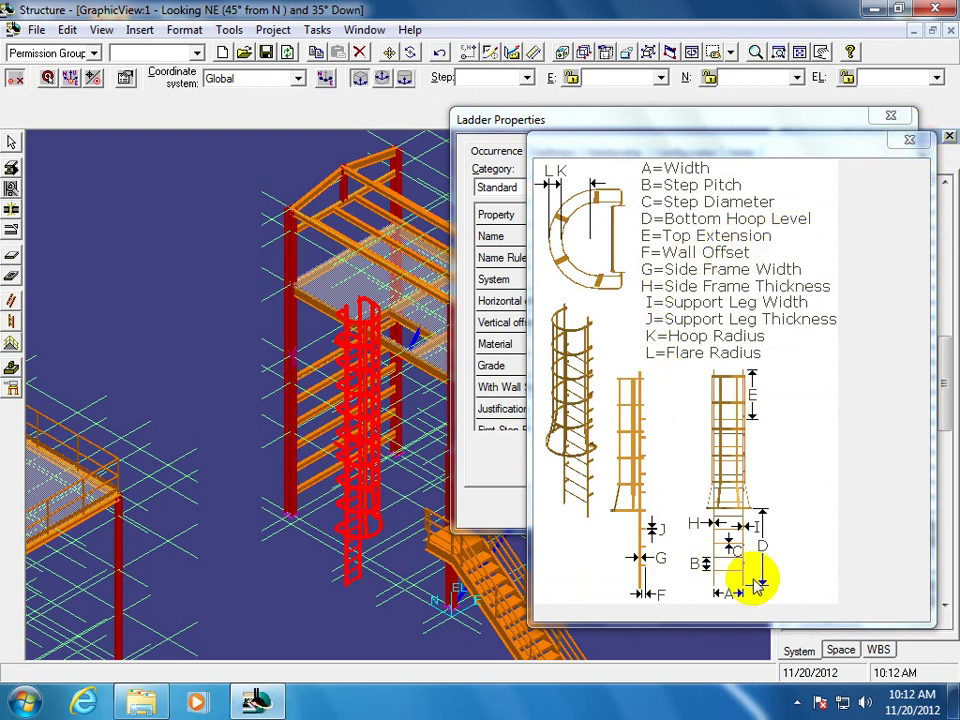
pyautogui.click(909, 140)
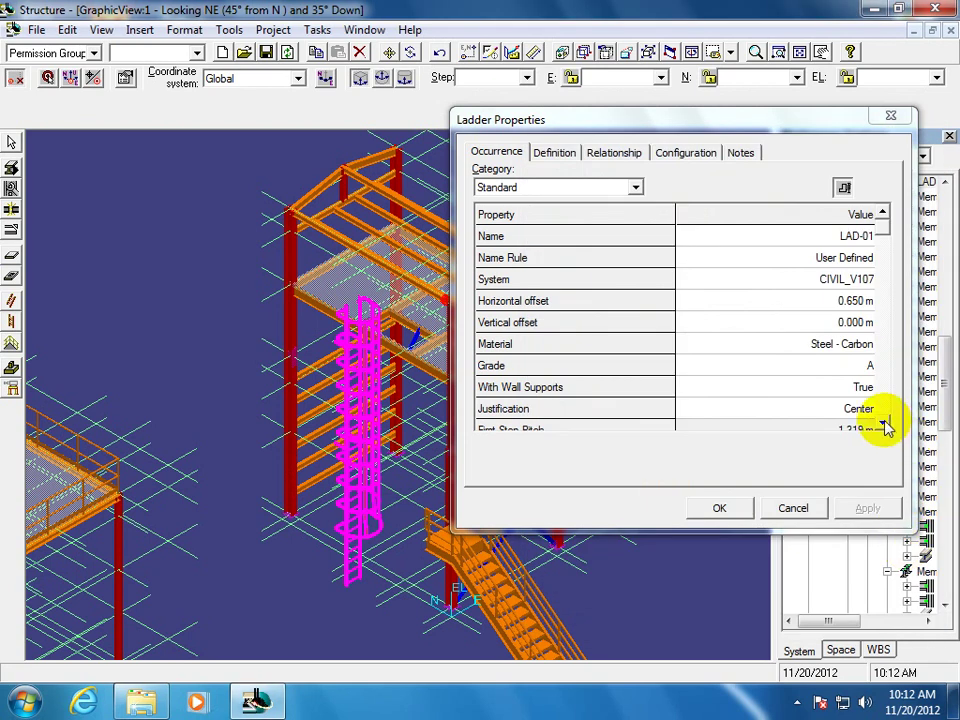
# Set the ladder's bottom hoop level to 2.5 m, apply the change and dismiss the dimension diagram
pyautogui.click(882, 424)
pyautogui.click(884, 424)
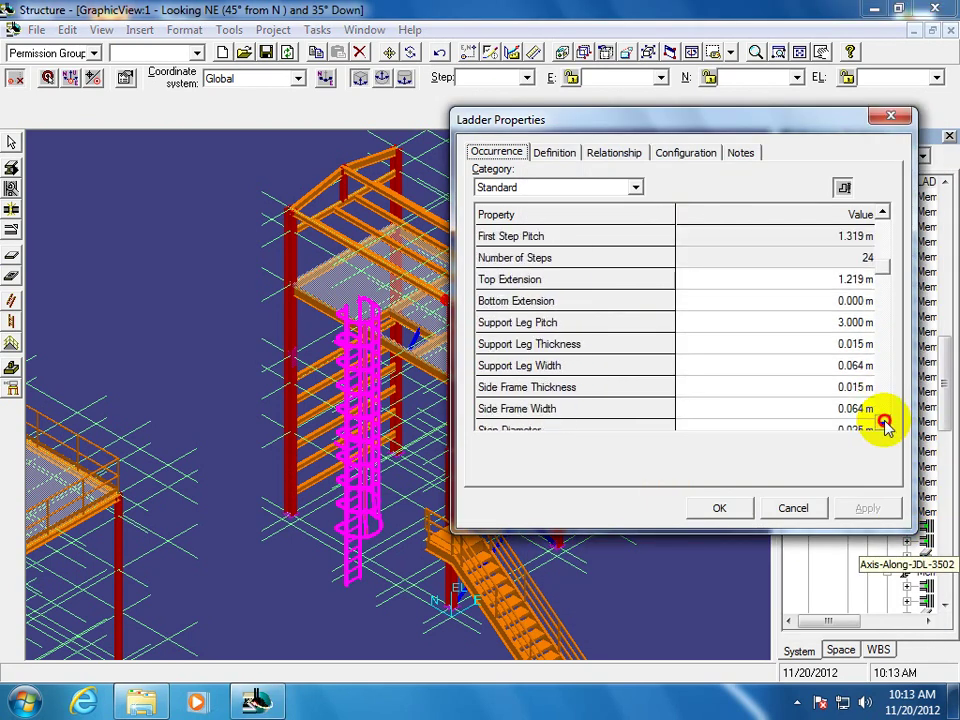
pyautogui.click(884, 424)
pyautogui.click(884, 424)
pyautogui.doubleClick(884, 424)
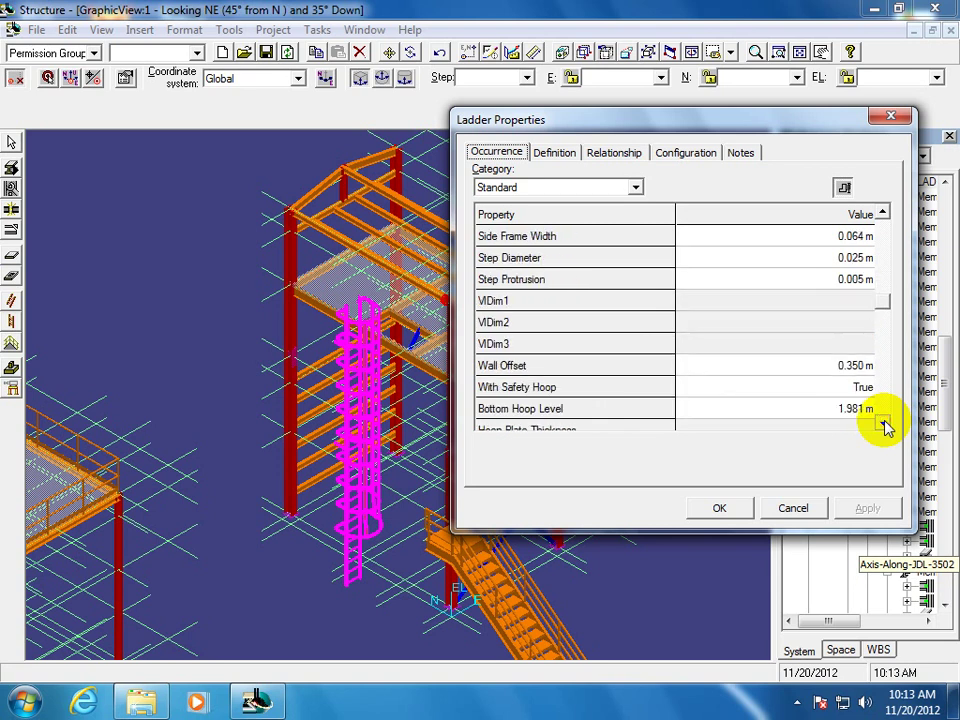
pyautogui.click(884, 424)
pyautogui.click(884, 424)
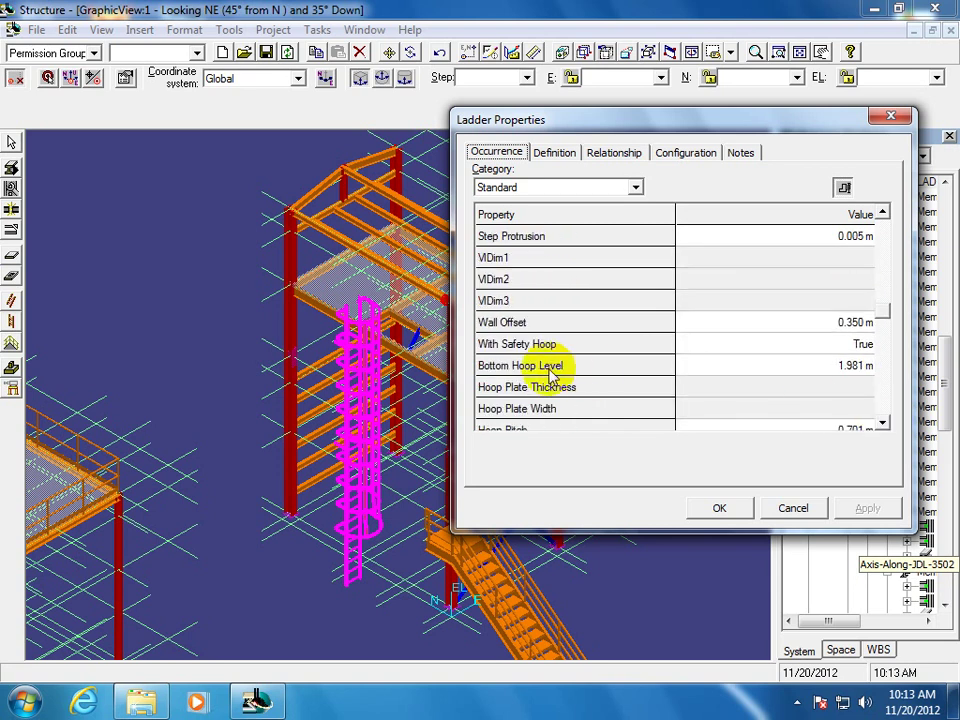
pyautogui.click(809, 366)
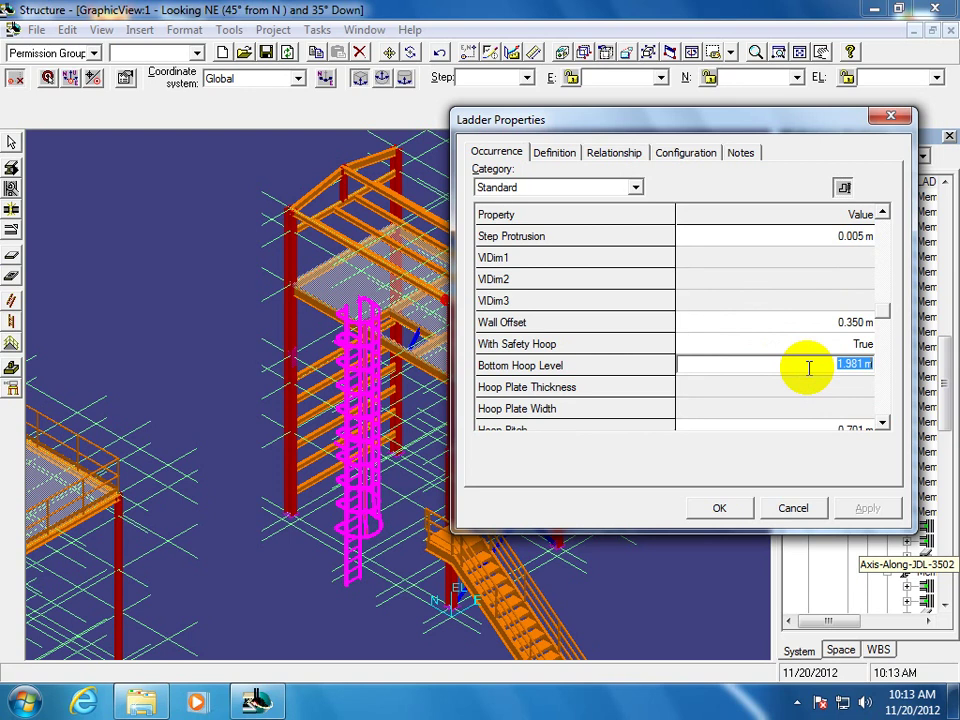
pyautogui.write('2.5')
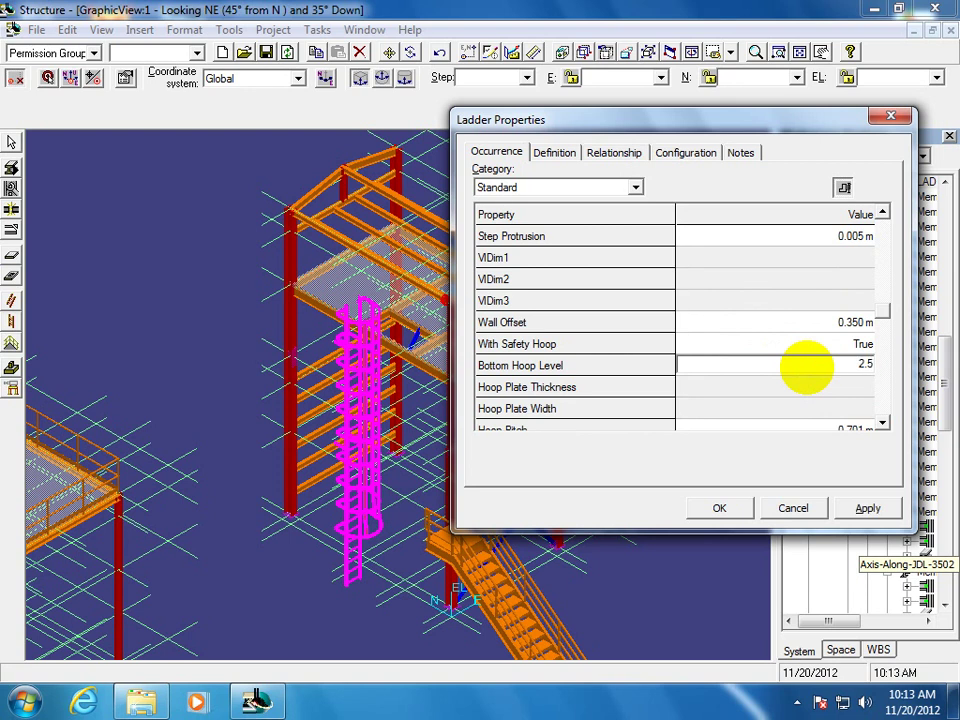
pyautogui.click(867, 508)
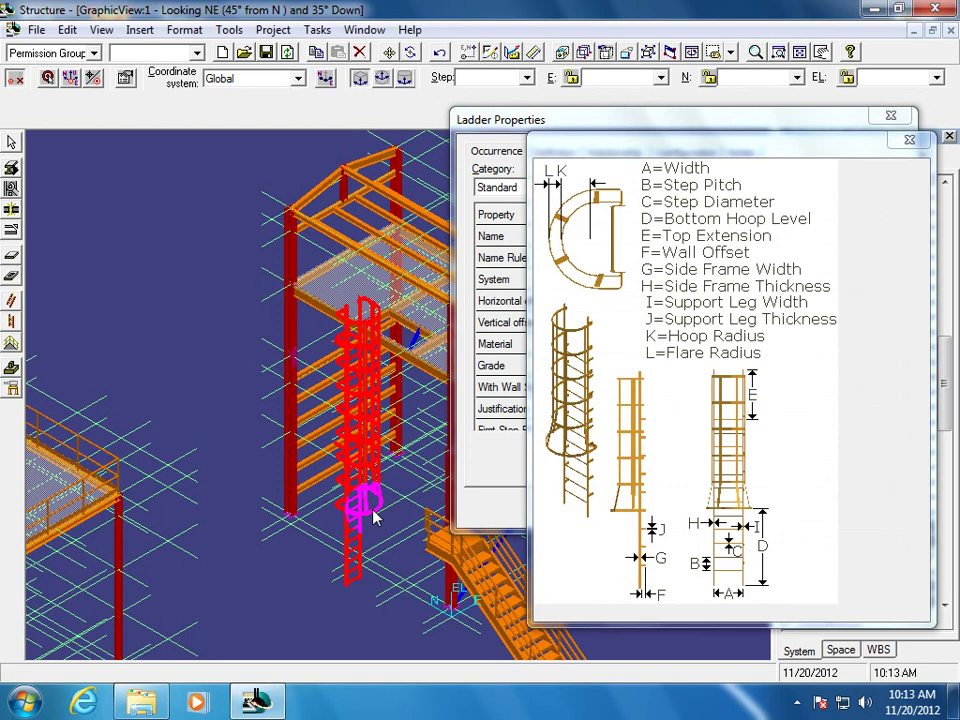
pyautogui.click(912, 141)
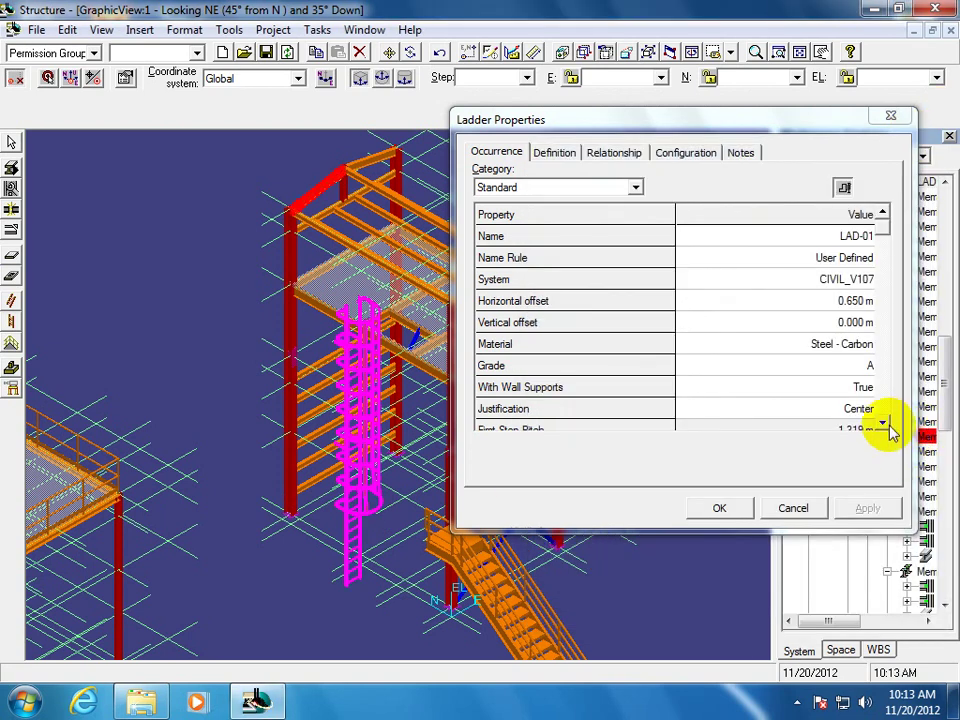
# Set the ladder's top extension to 1250 m, apply the change and dismiss the dimension diagram
pyautogui.click(882, 423)
pyautogui.click(882, 423)
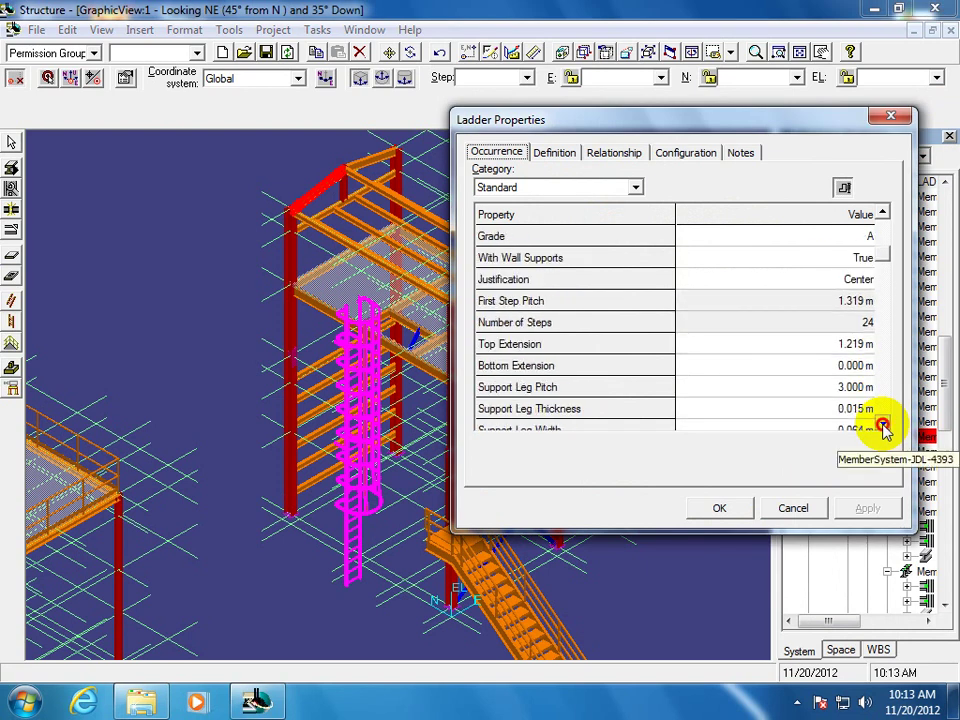
pyautogui.click(882, 423)
pyautogui.click(882, 423)
pyautogui.click(882, 423)
pyautogui.click(882, 423)
pyautogui.click(882, 423)
pyautogui.click(882, 423)
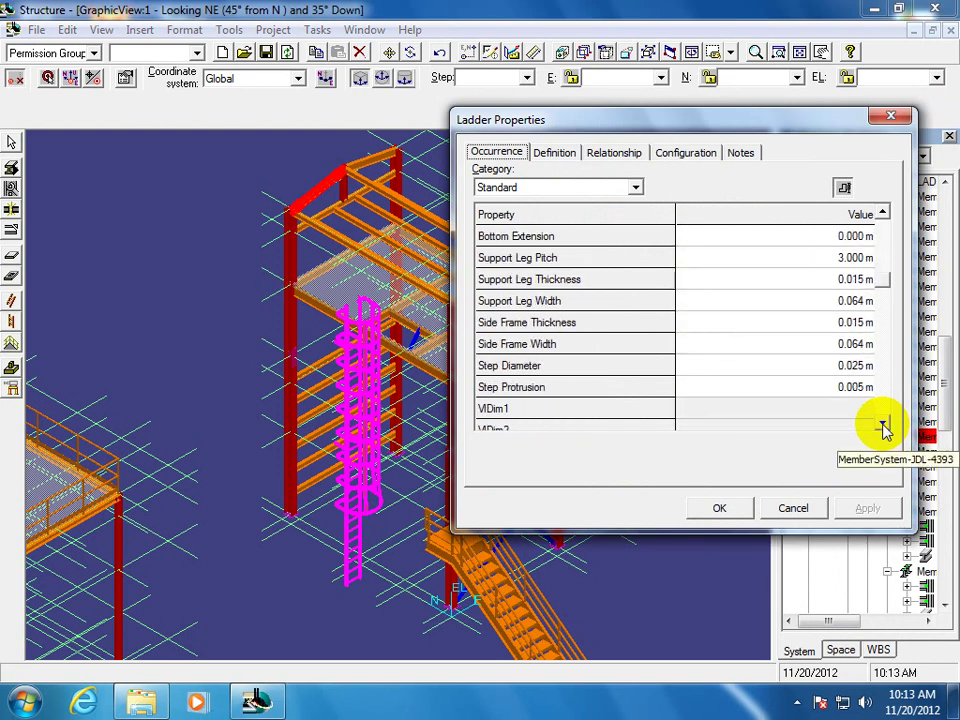
pyautogui.click(883, 214)
pyautogui.click(883, 214)
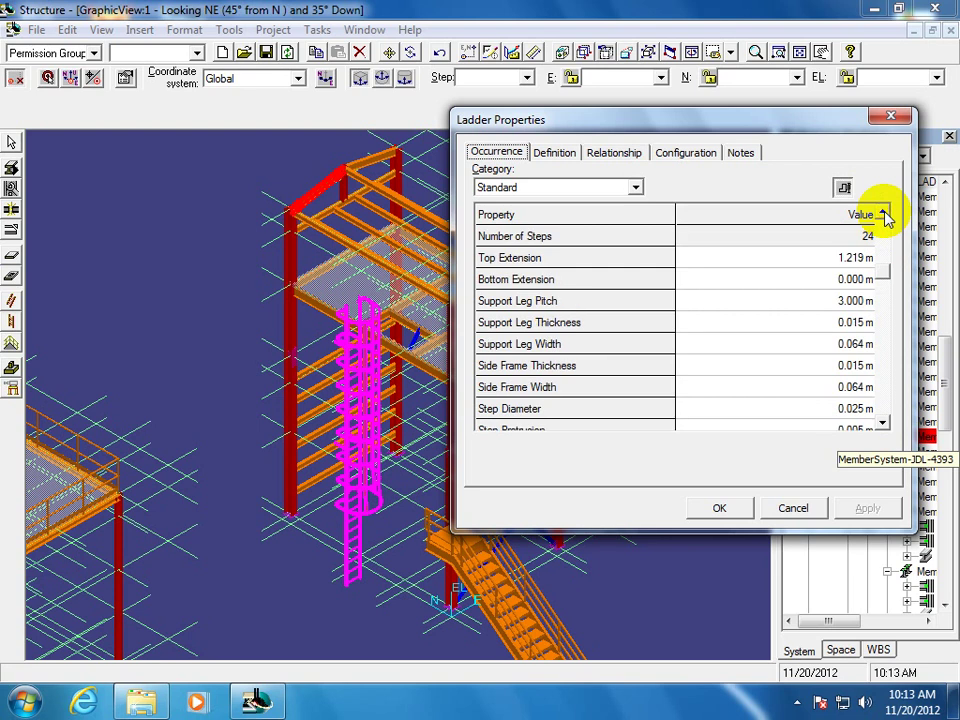
pyautogui.click(840, 257)
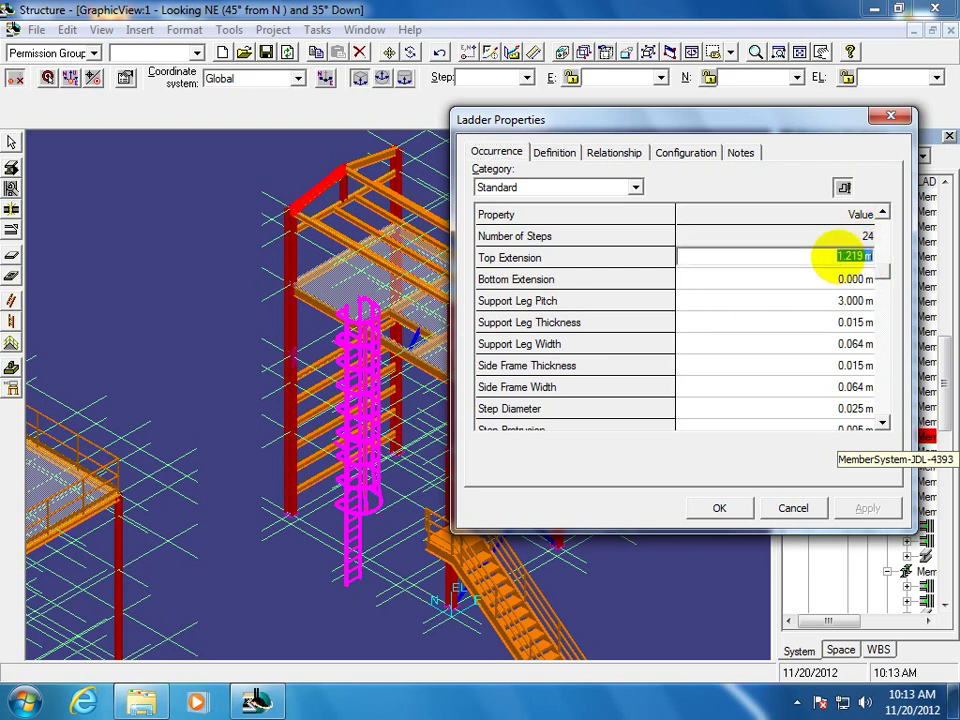
pyautogui.write('1250')
pyautogui.click(859, 507)
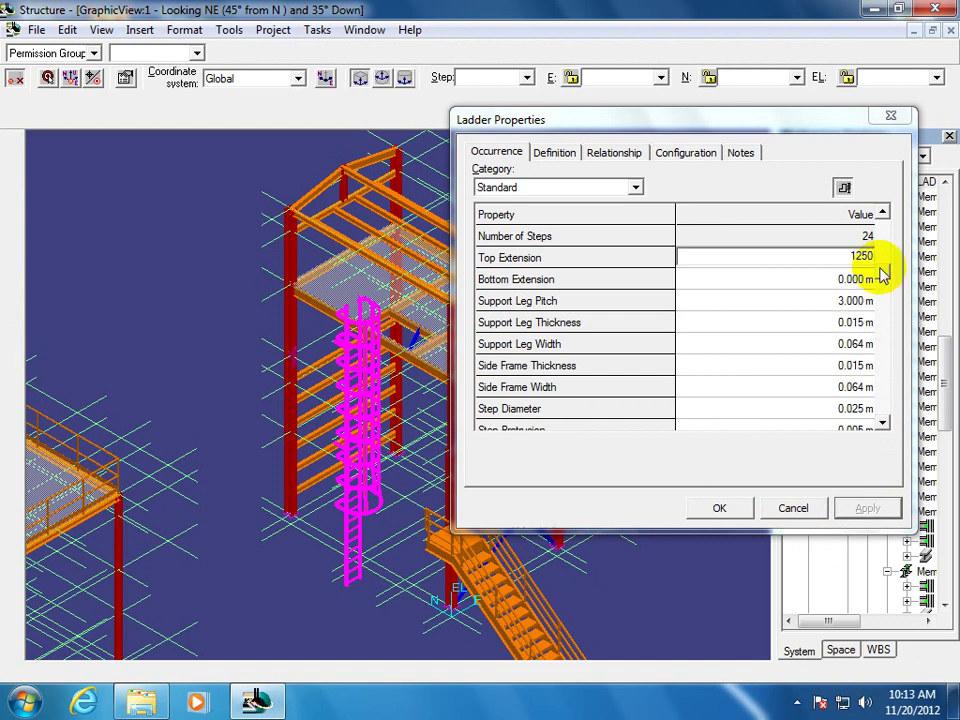
pyautogui.click(789, 508)
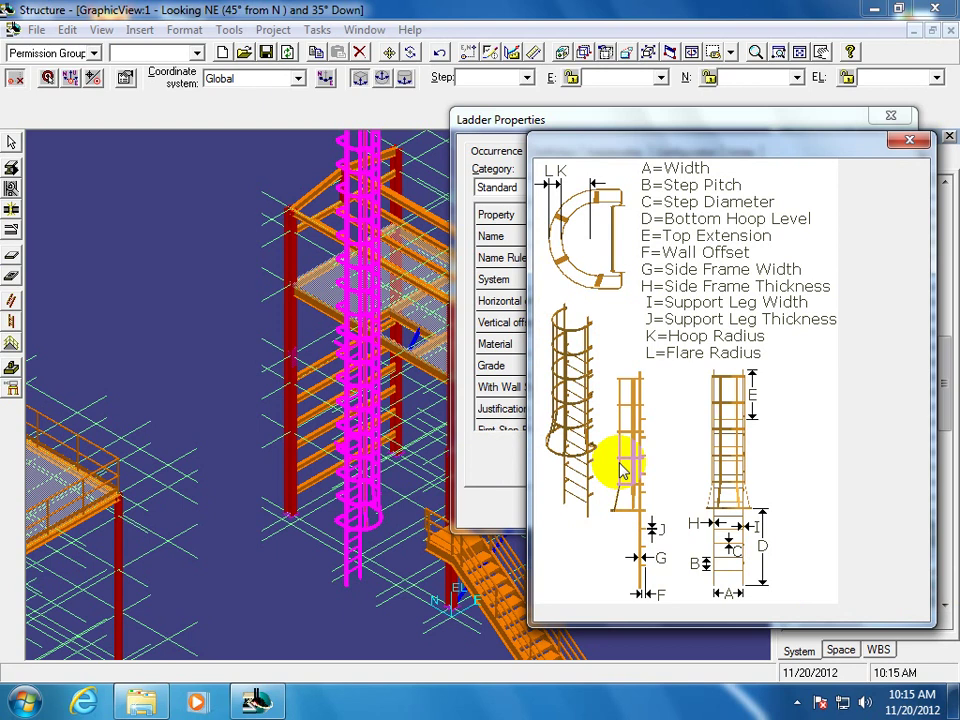
pyautogui.click(909, 143)
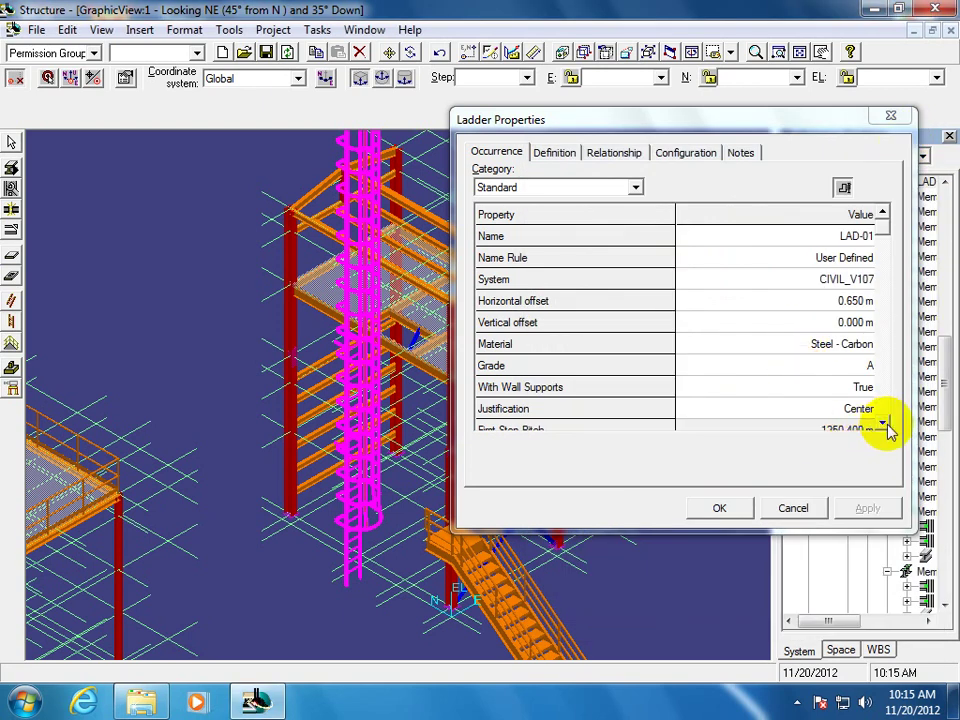
# Review the ladder's hoop, flare, vertical strap and overall size properties, and consult the dimension diagram again
pyautogui.moveTo(884, 425)
pyautogui.mouseDown()
pyautogui.moveTo(879, 341)
pyautogui.moveTo(882, 428)
pyautogui.mouseUp()
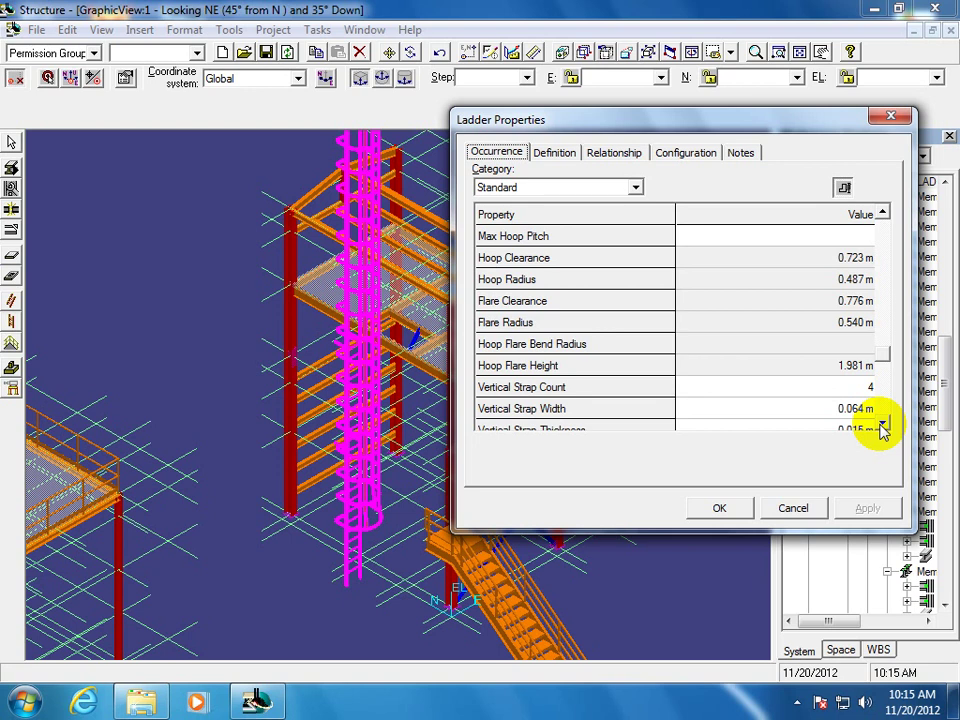
pyautogui.moveTo(881, 428); pyautogui.dragTo(881, 413)
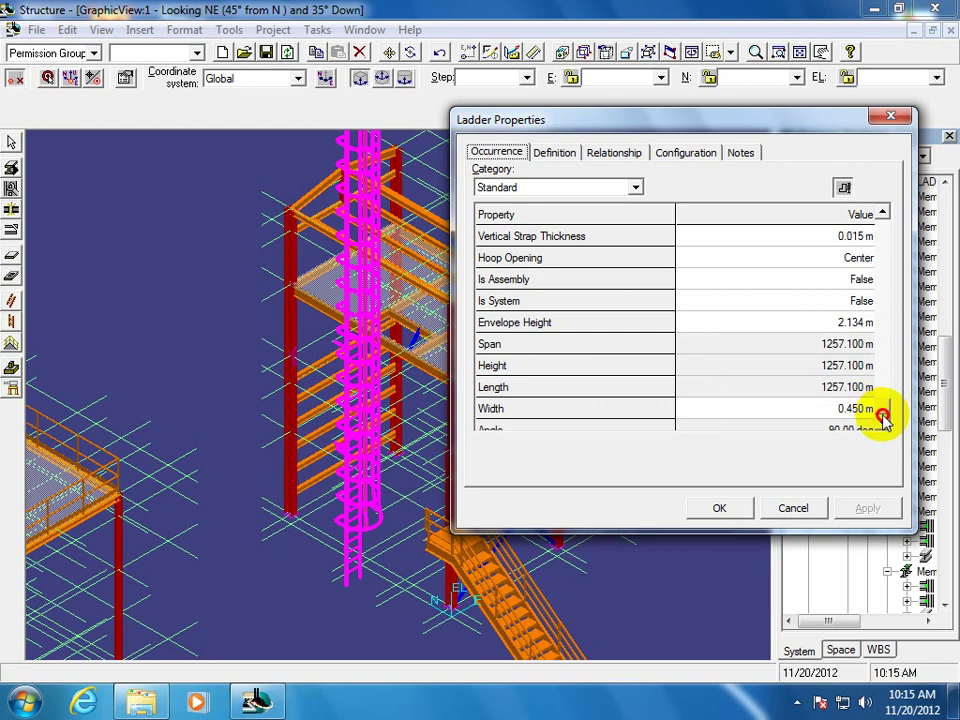
pyautogui.moveTo(882, 213); pyautogui.dragTo(882, 216)
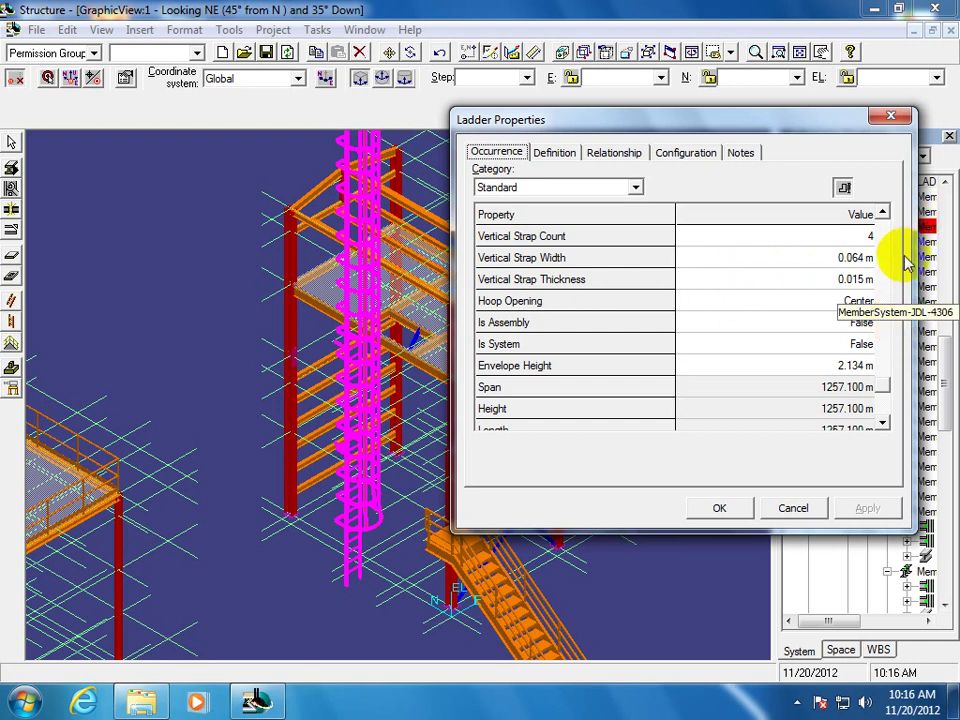
pyautogui.click(843, 188)
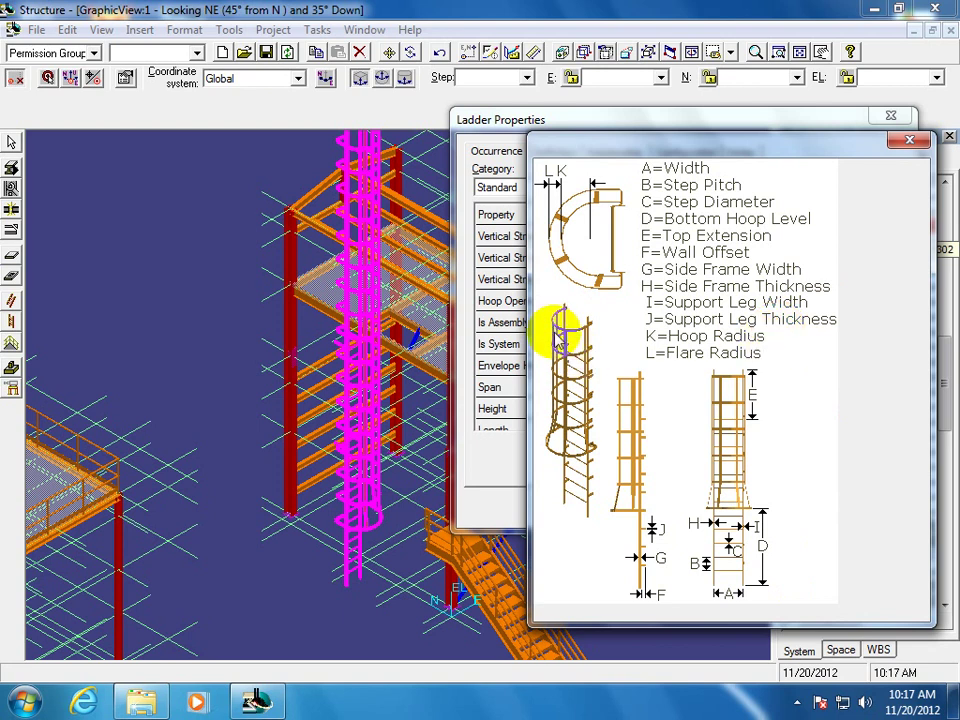
# Dismiss the dimension diagram, look back through ladder LAD-01's hoop and strap properties, and cancel out of the properties
pyautogui.click(907, 142)
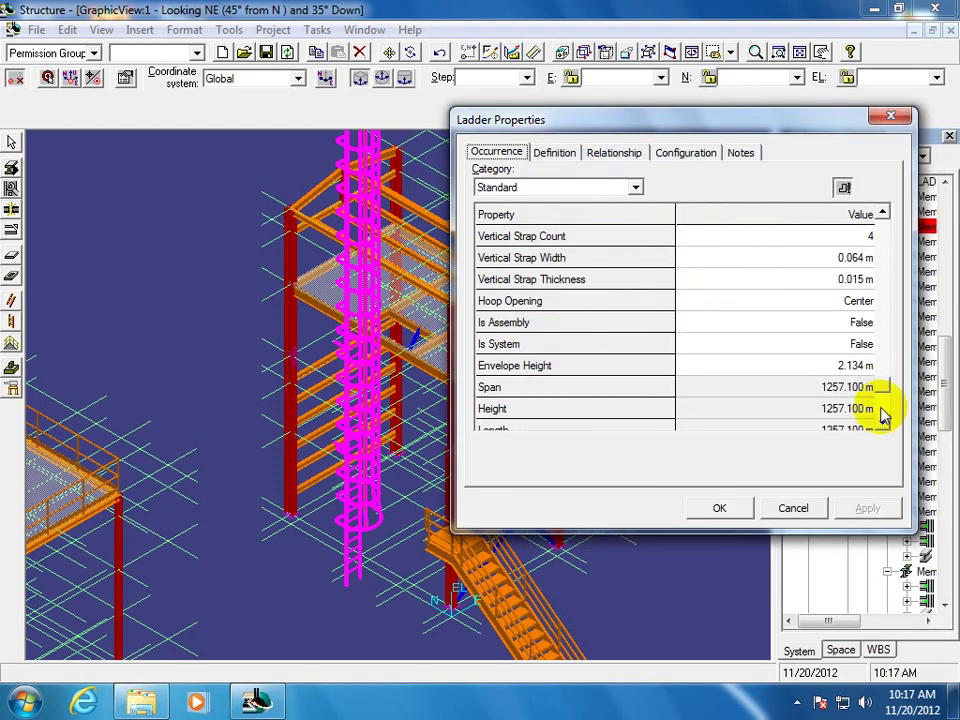
pyautogui.click(883, 213)
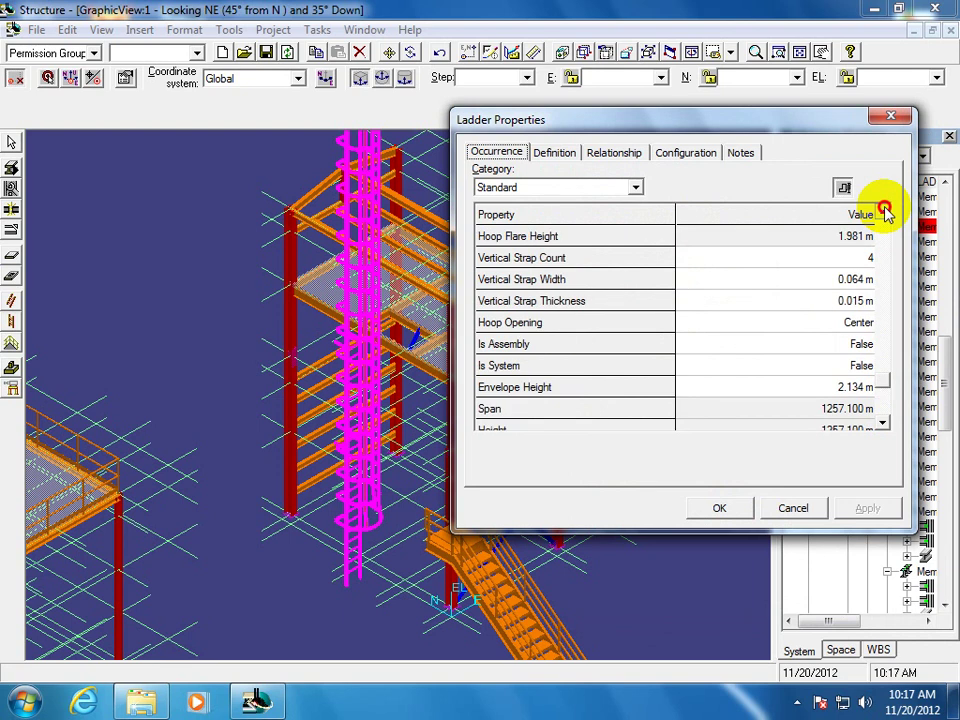
pyautogui.click(883, 213)
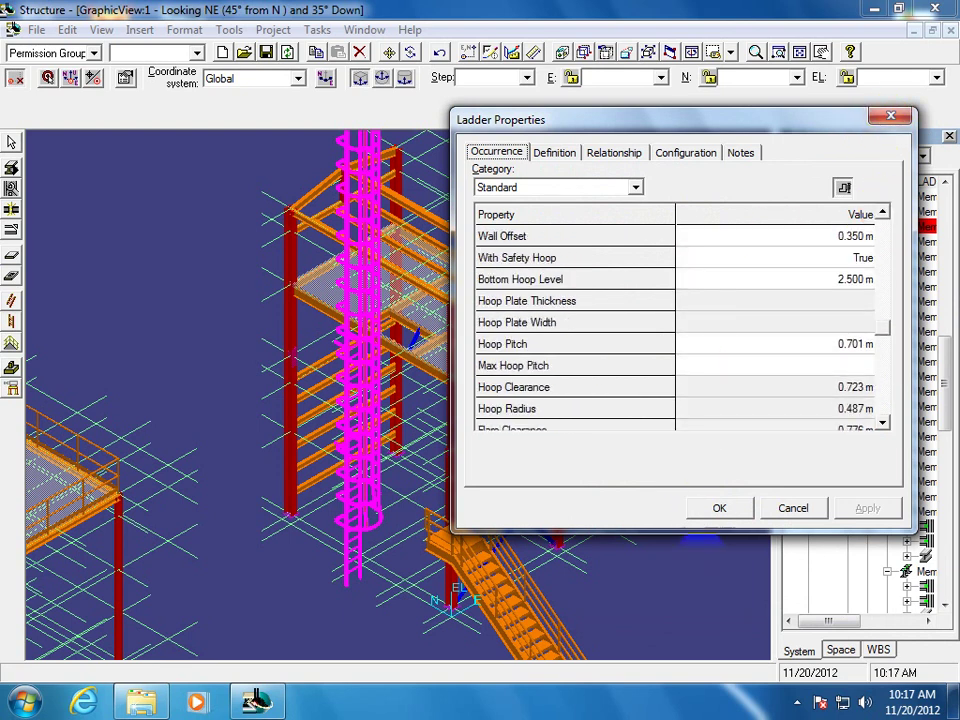
pyautogui.click(793, 507)
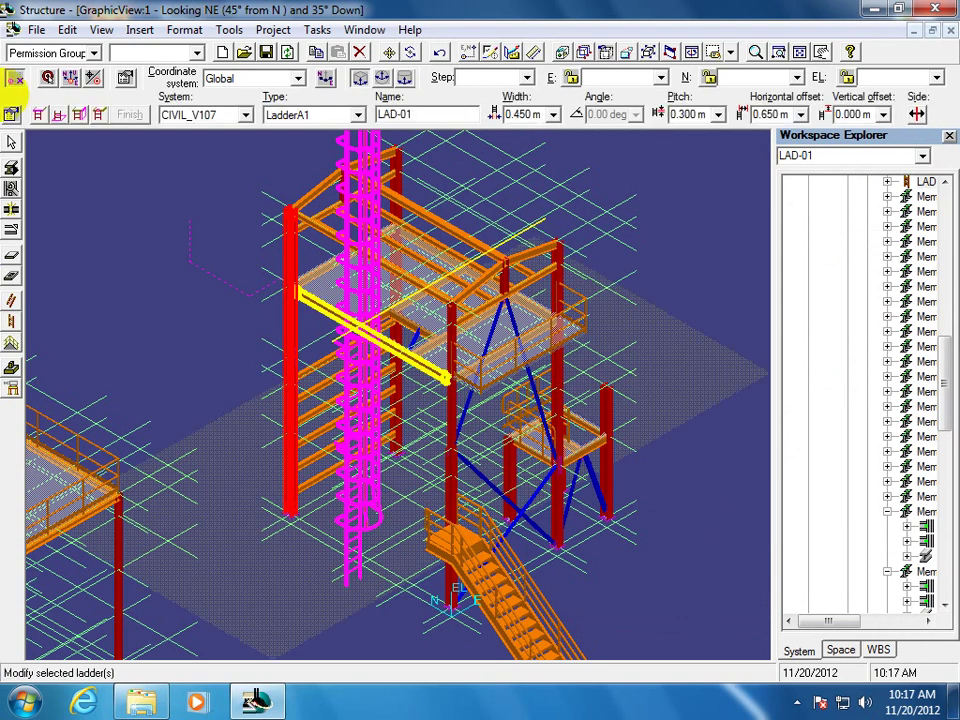
# Reopen ladder LAD-01's properties, set its top extension to 1.25 m, apply the change and dismiss the dimension diagram
pyautogui.click(12, 112)
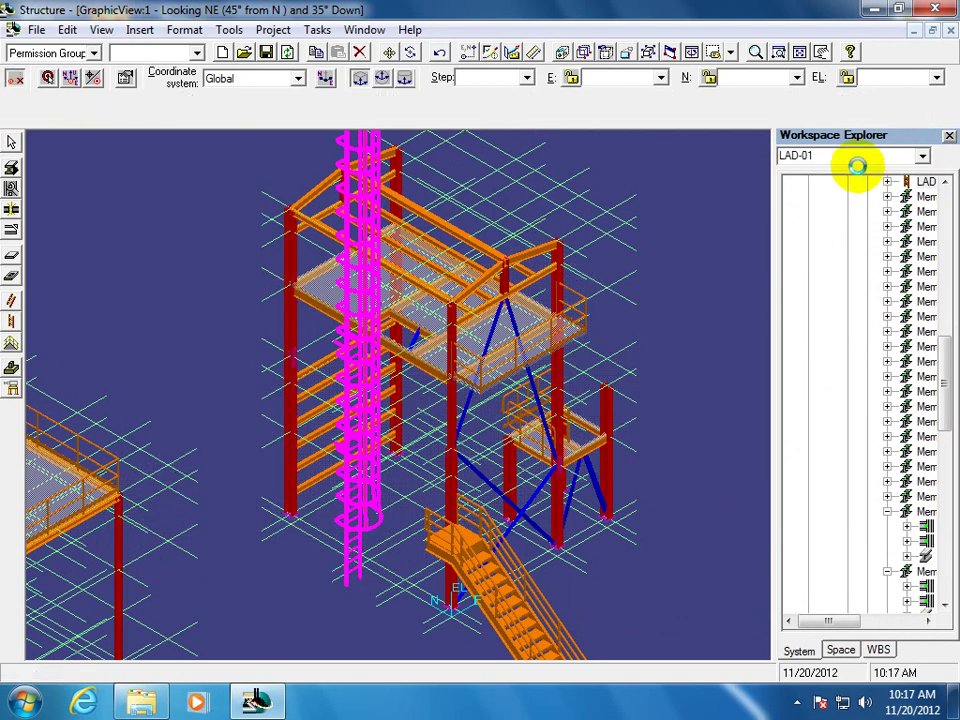
pyautogui.click(843, 188)
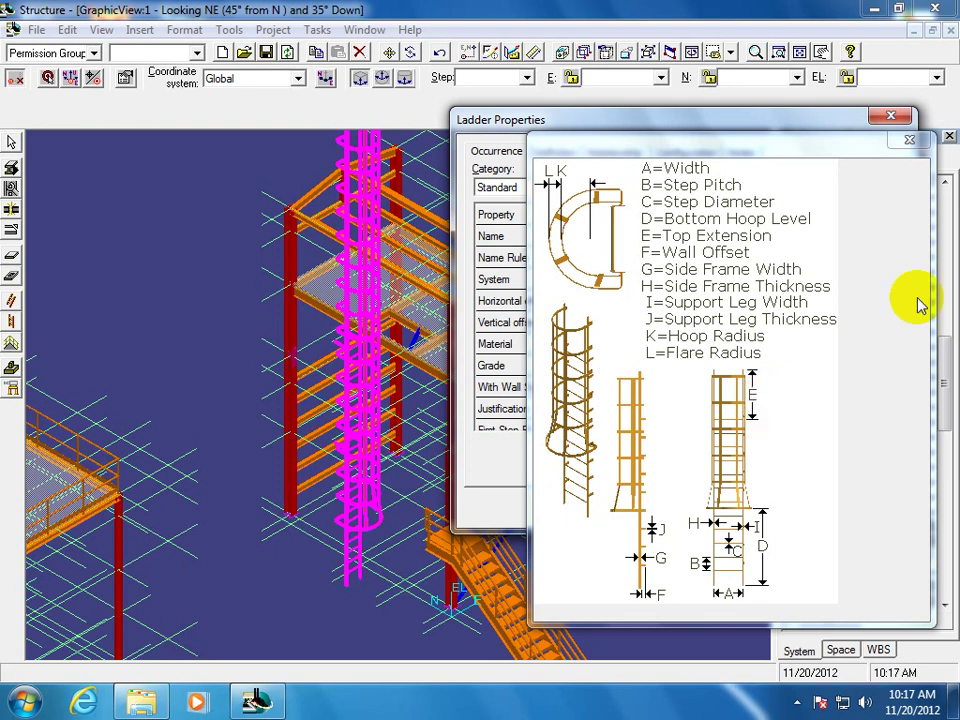
pyautogui.click(908, 143)
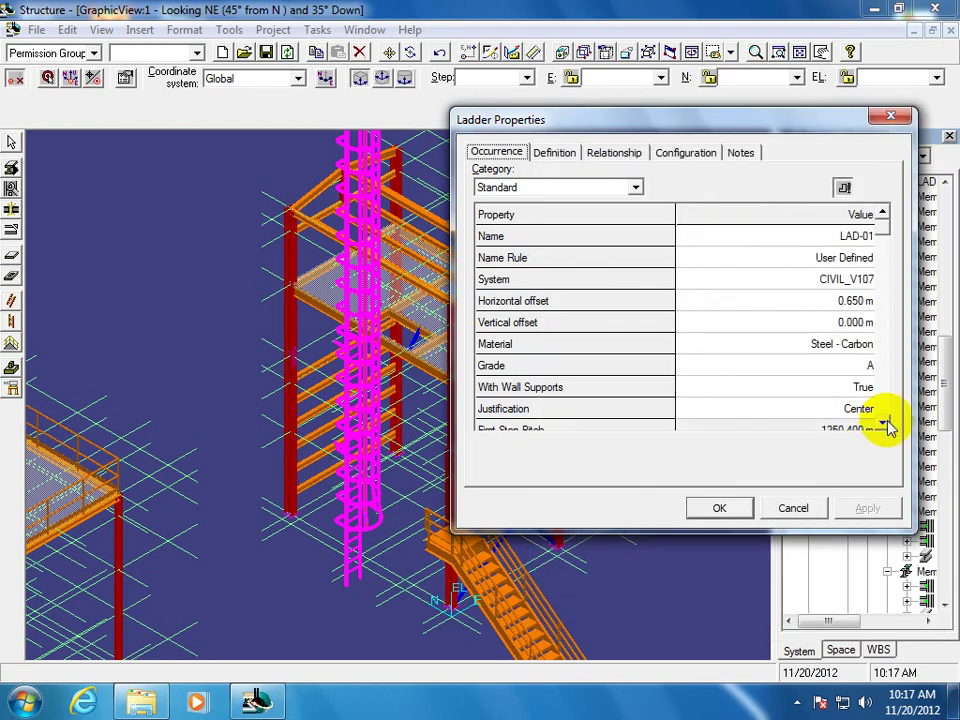
pyautogui.click(884, 425)
pyautogui.click(884, 425)
pyautogui.click(884, 425)
pyautogui.click(884, 425)
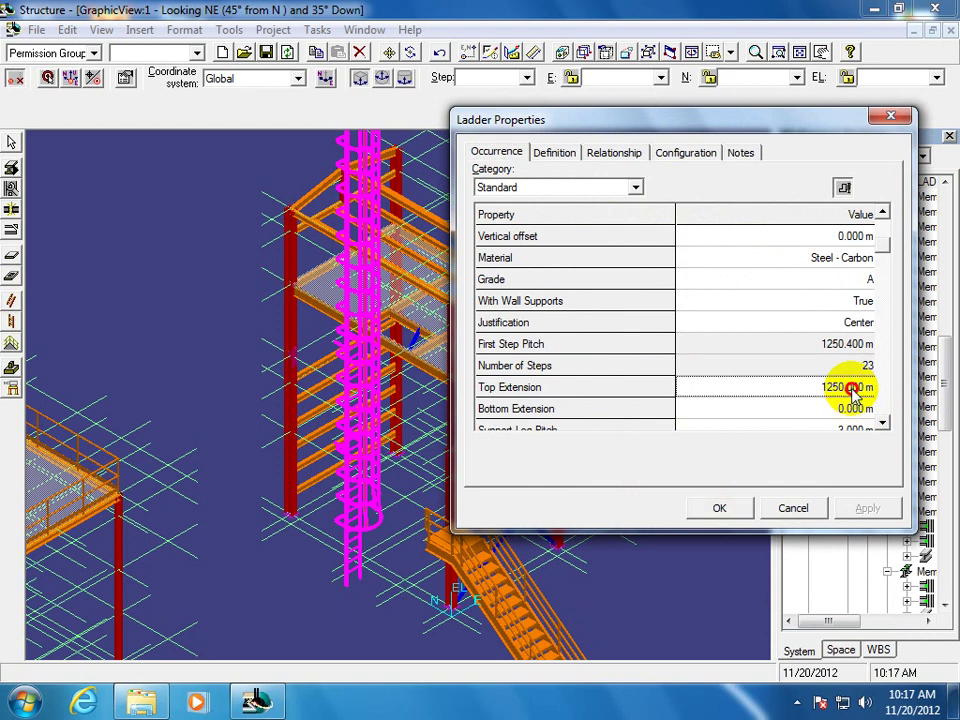
pyautogui.click(850, 387)
pyautogui.write('1.25')
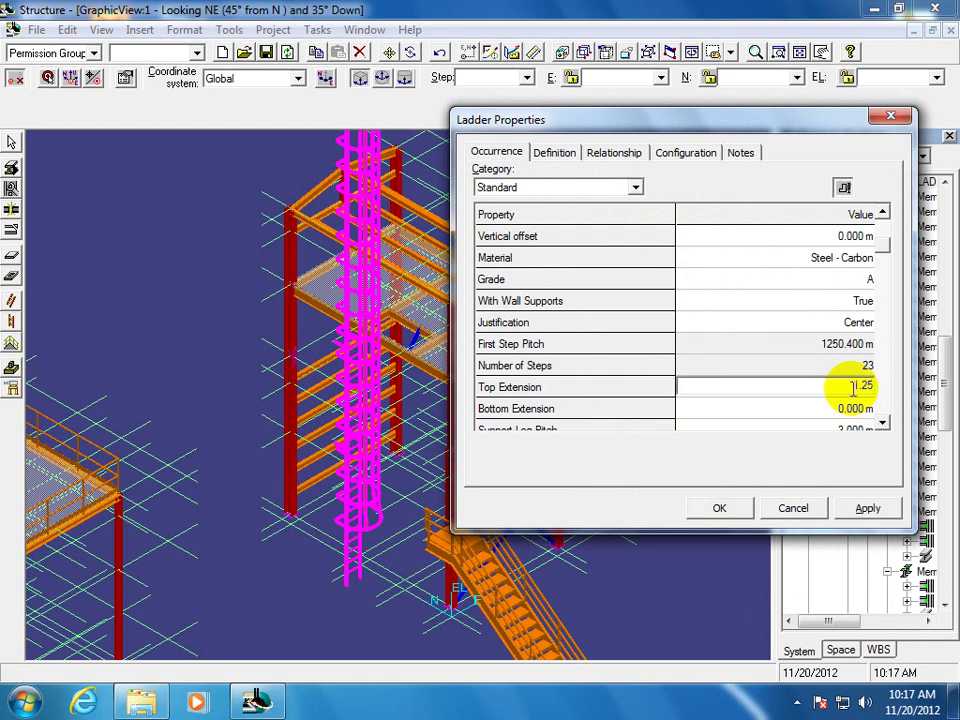
pyautogui.click(868, 512)
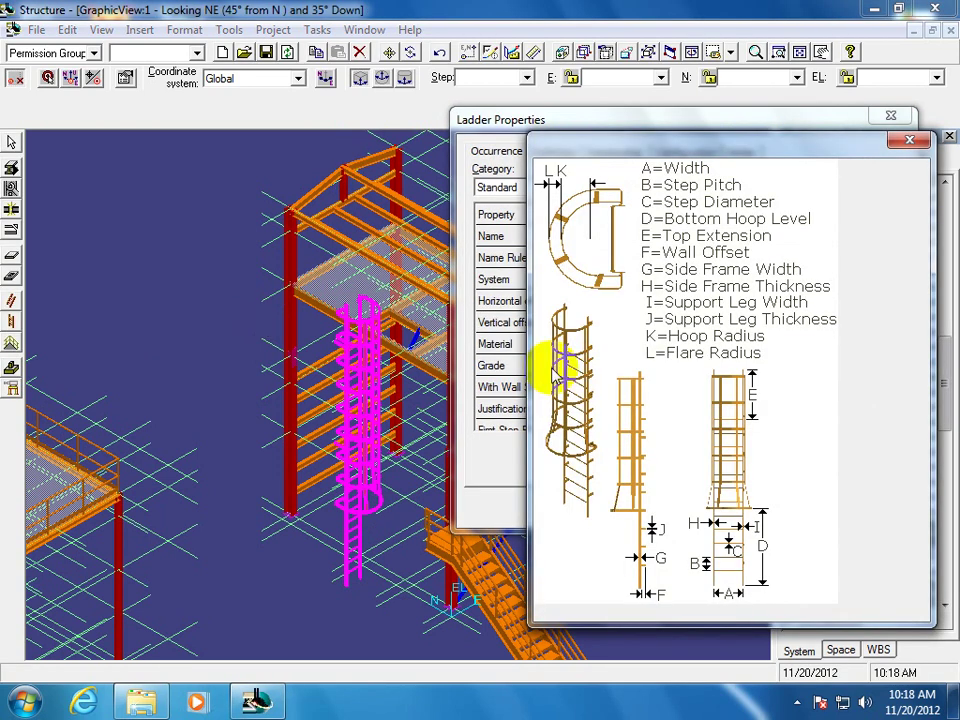
pyautogui.click(910, 139)
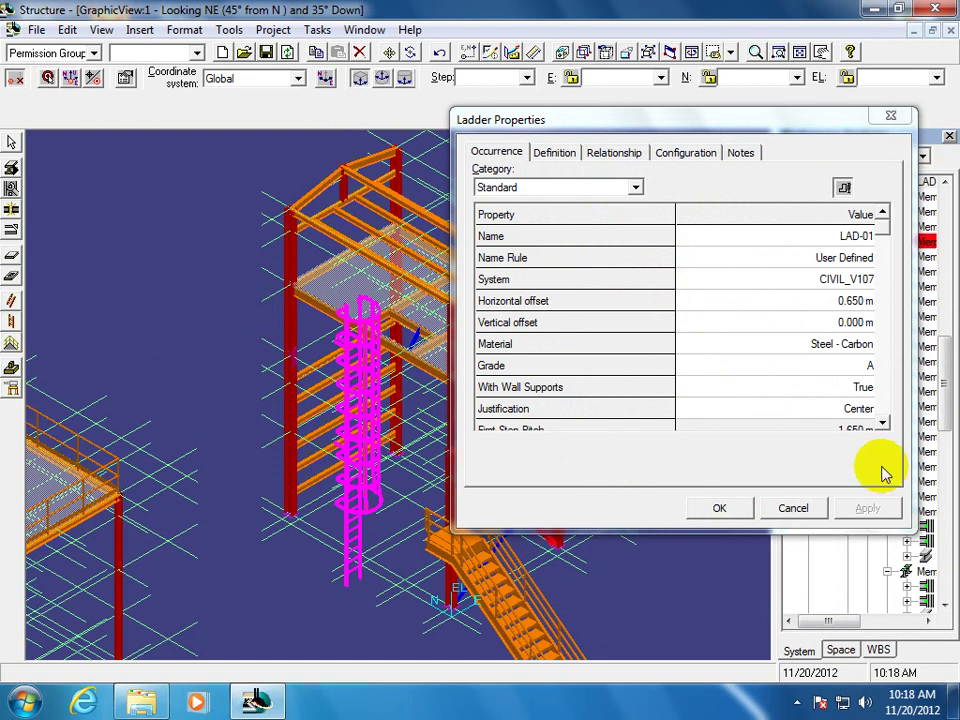
# Set ladder LAD-01's Side property to False, apply the change, close its properties and deselect the ladder
pyautogui.moveTo(882, 427); pyautogui.dragTo(881, 426)
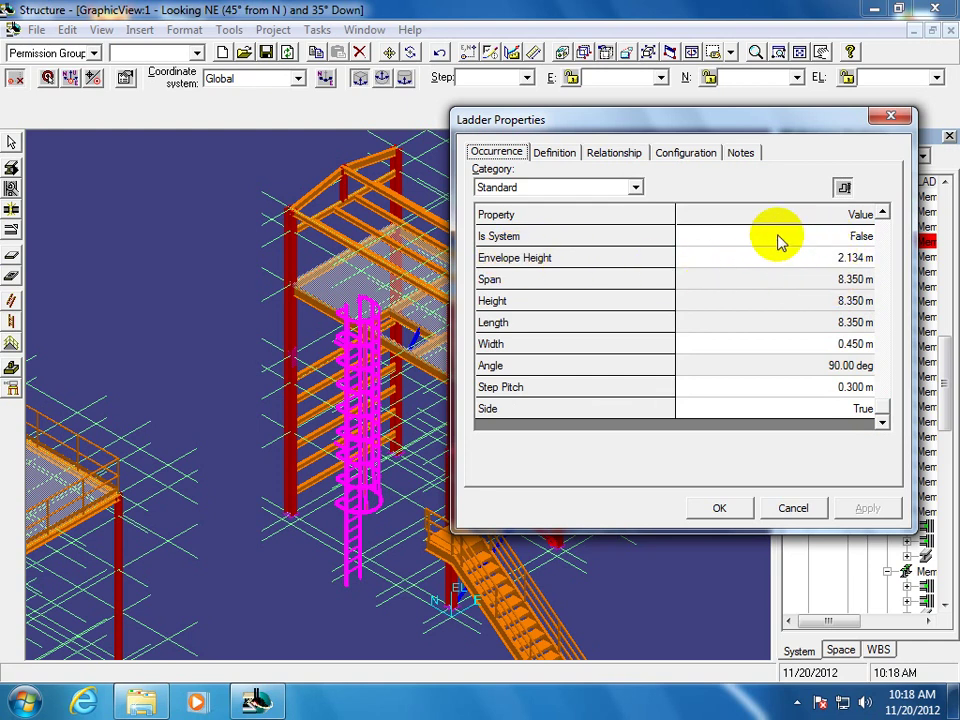
pyautogui.click(863, 372)
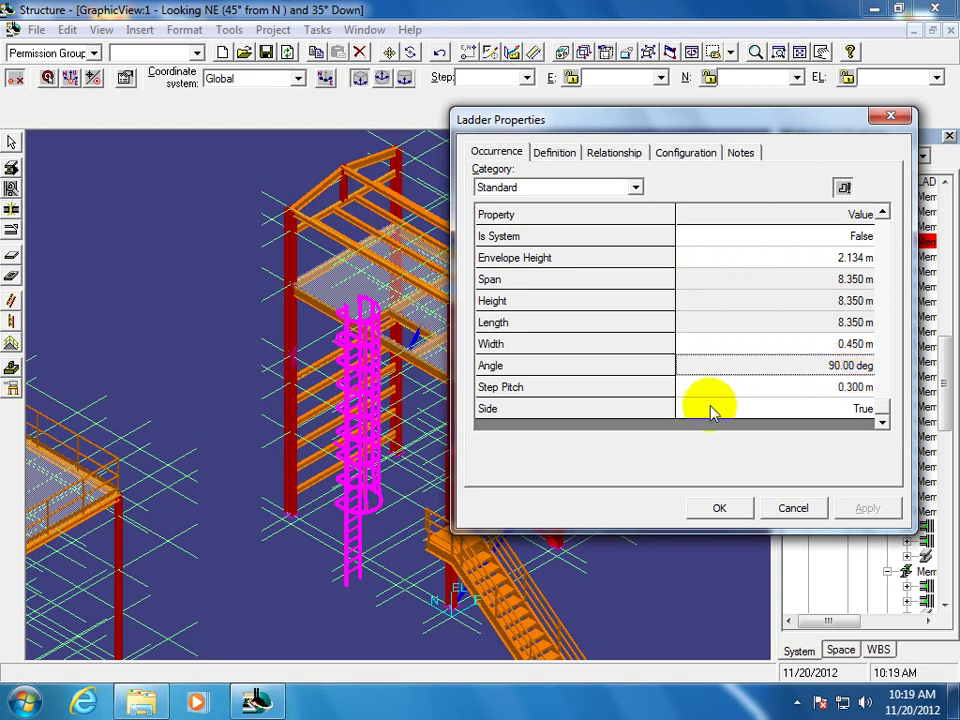
pyautogui.click(862, 412)
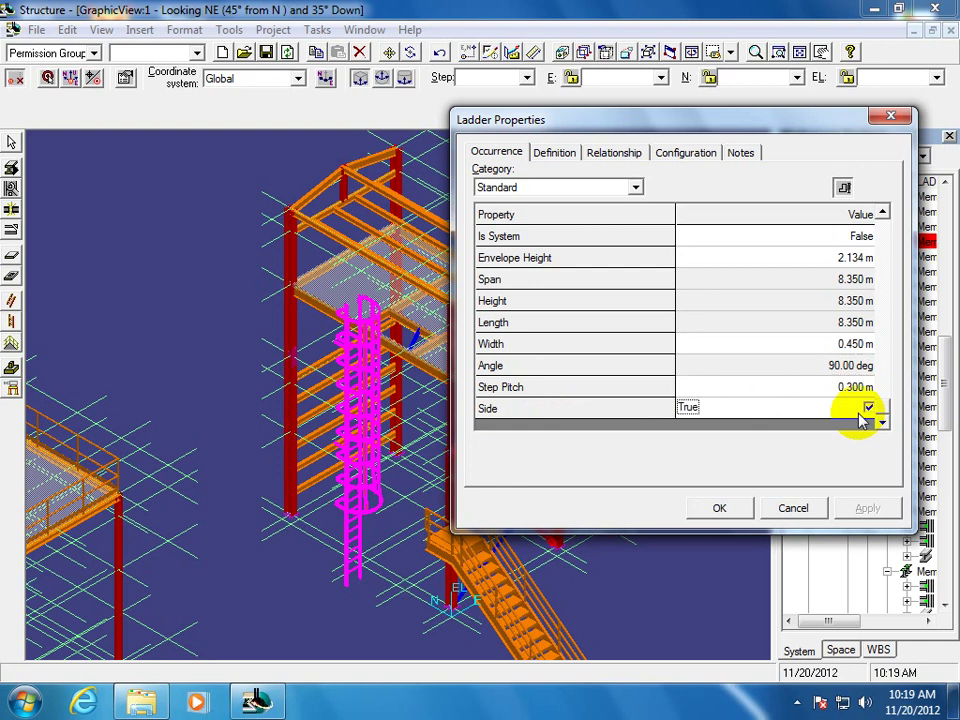
pyautogui.click(872, 409)
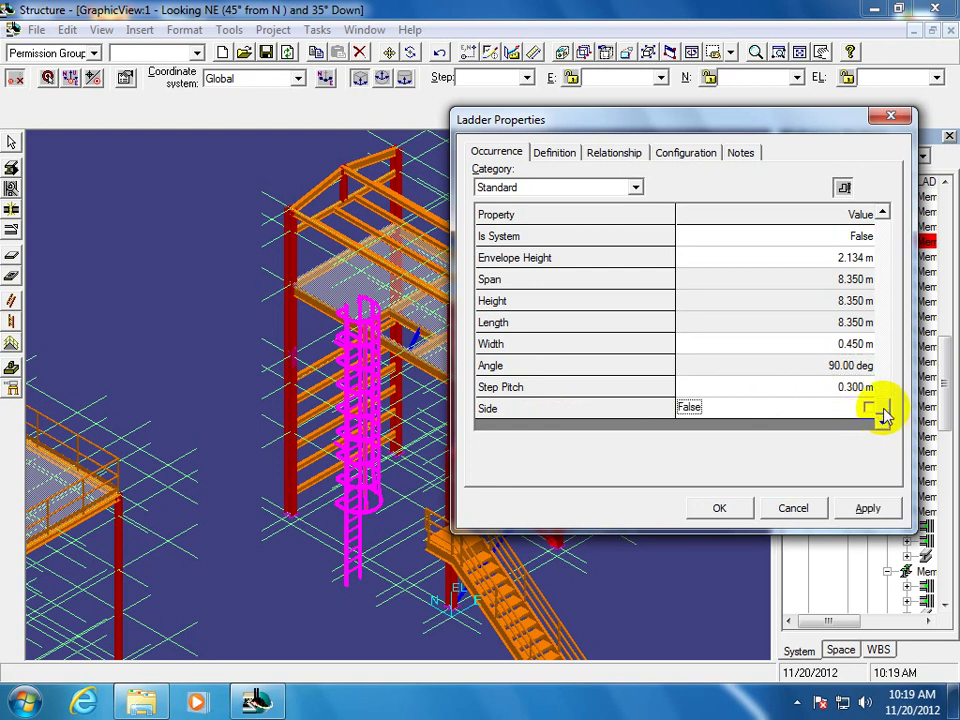
pyautogui.click(867, 510)
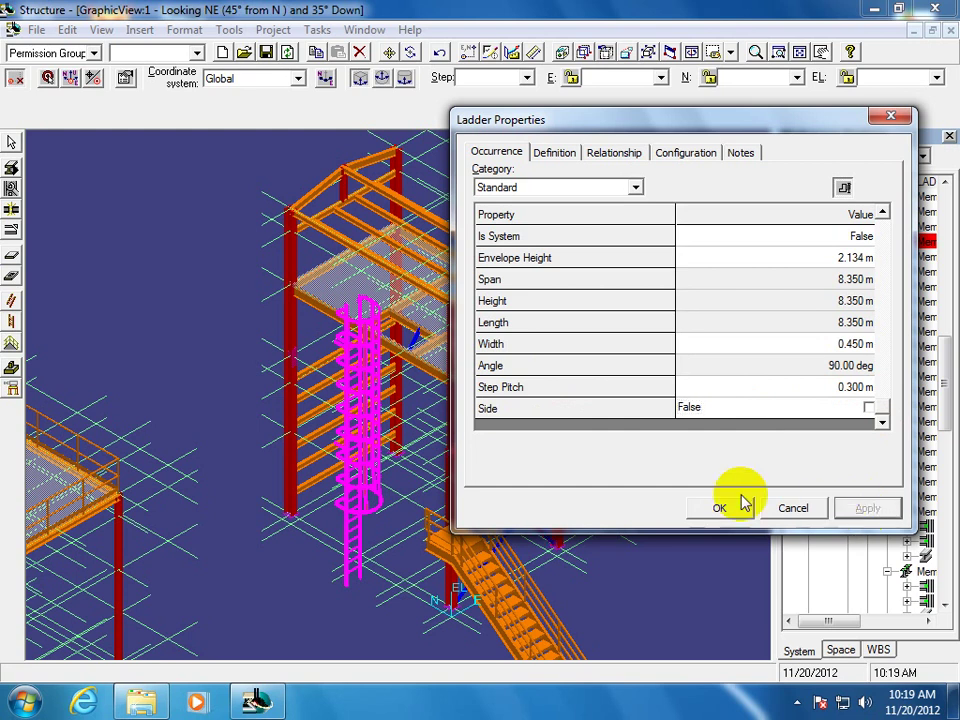
pyautogui.click(710, 513)
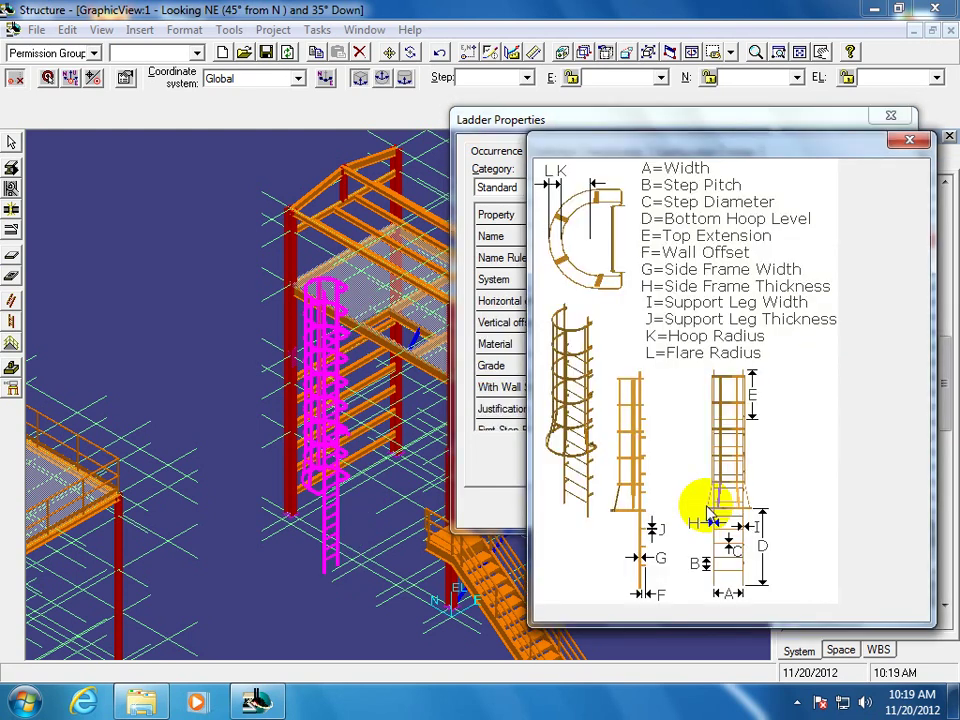
pyautogui.click(912, 142)
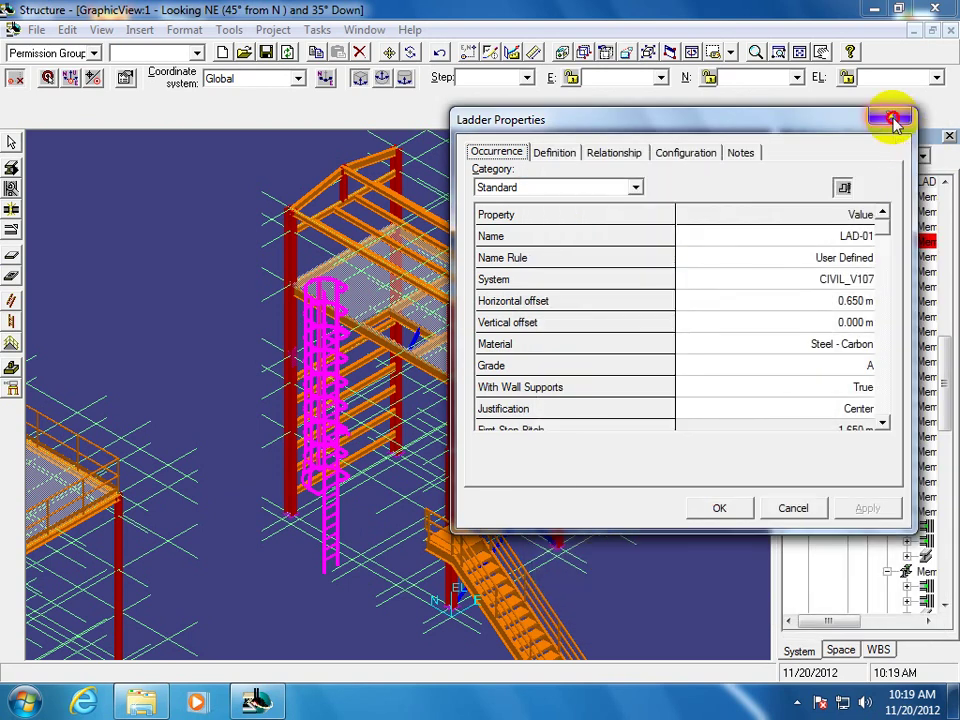
pyautogui.click(893, 121)
pyautogui.click(107, 190)
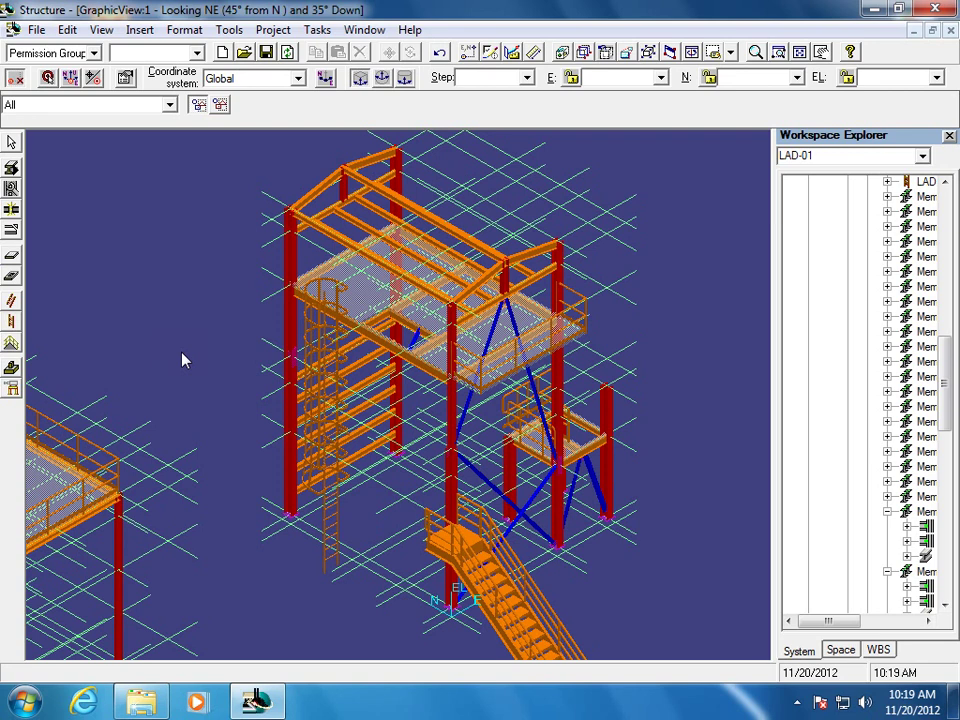
pyautogui.click(797, 703)
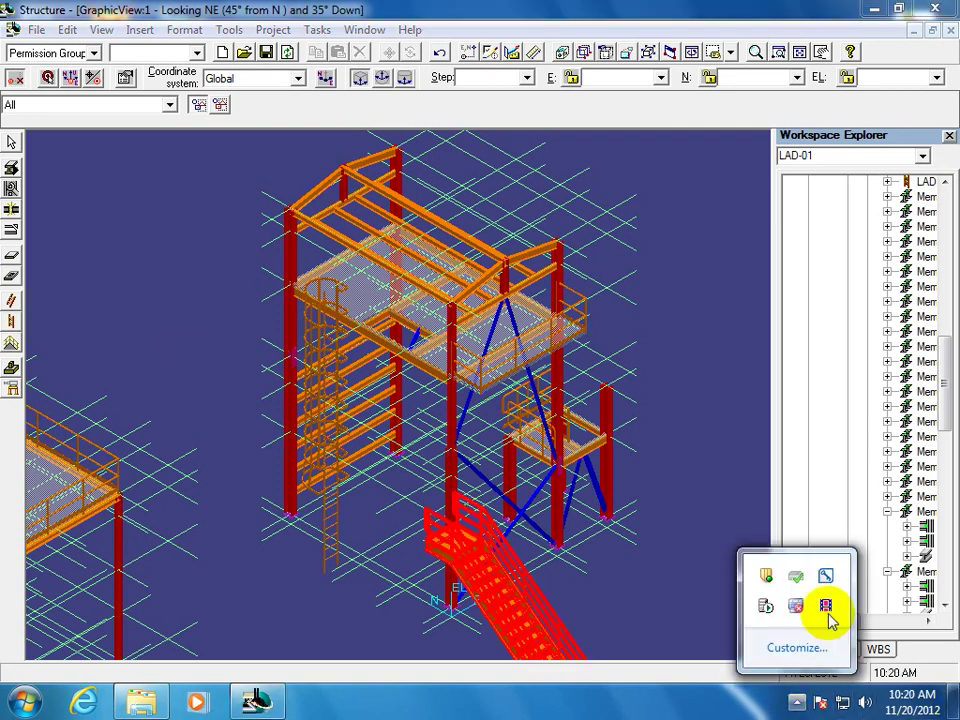
pyautogui.click(726, 252)
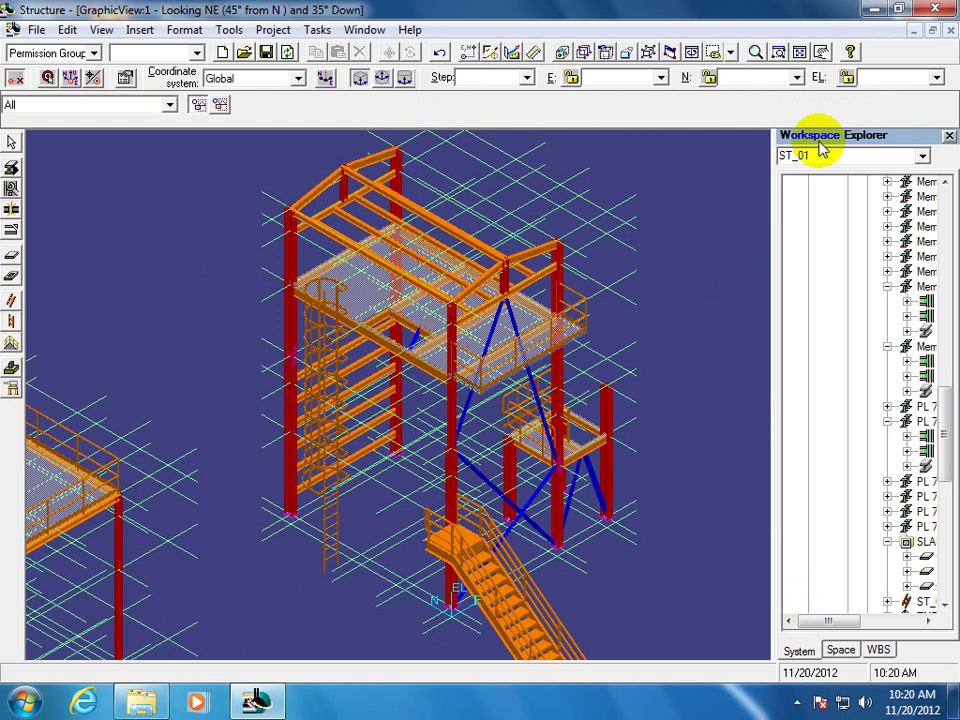
# Delete the handrail along the outer edge of the structure's upper platform
pyautogui.click(779, 52)
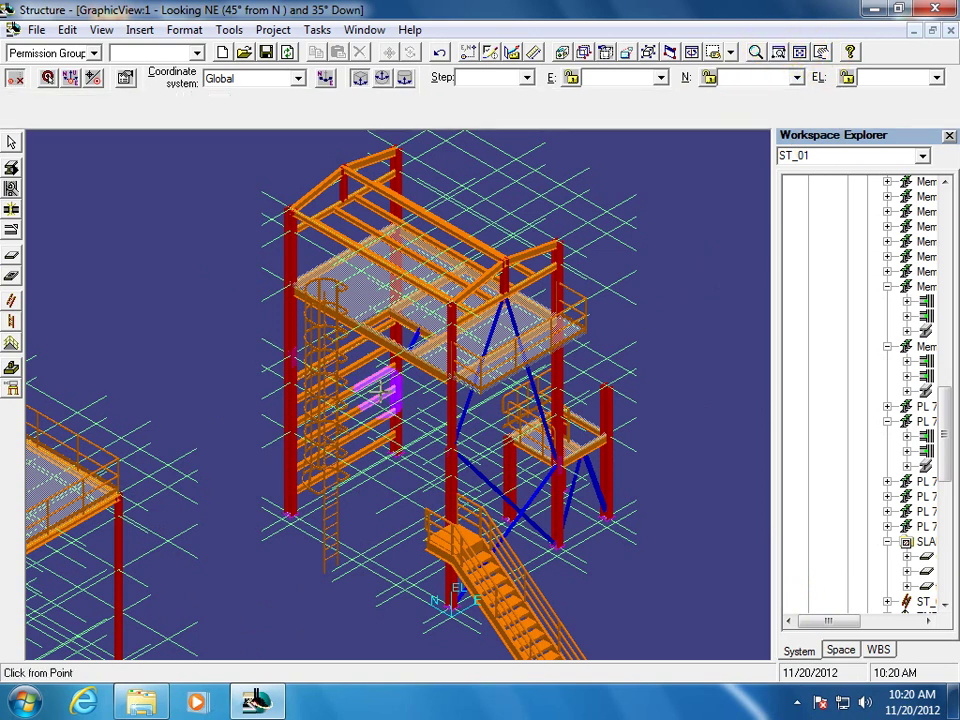
pyautogui.click(174, 418)
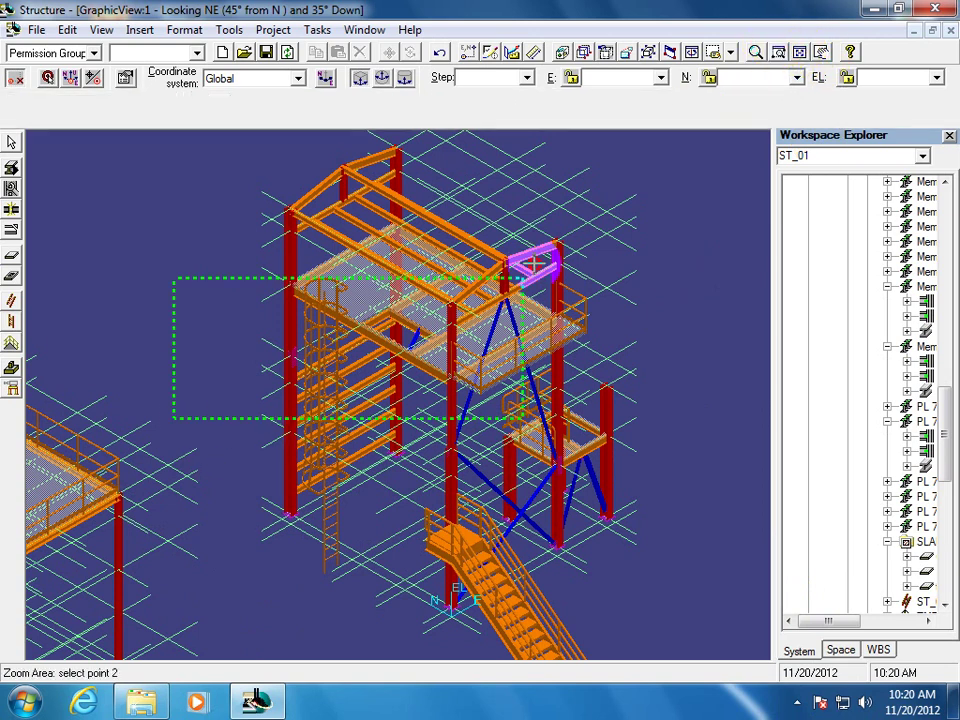
pyautogui.click(669, 214)
pyautogui.press('Escape')
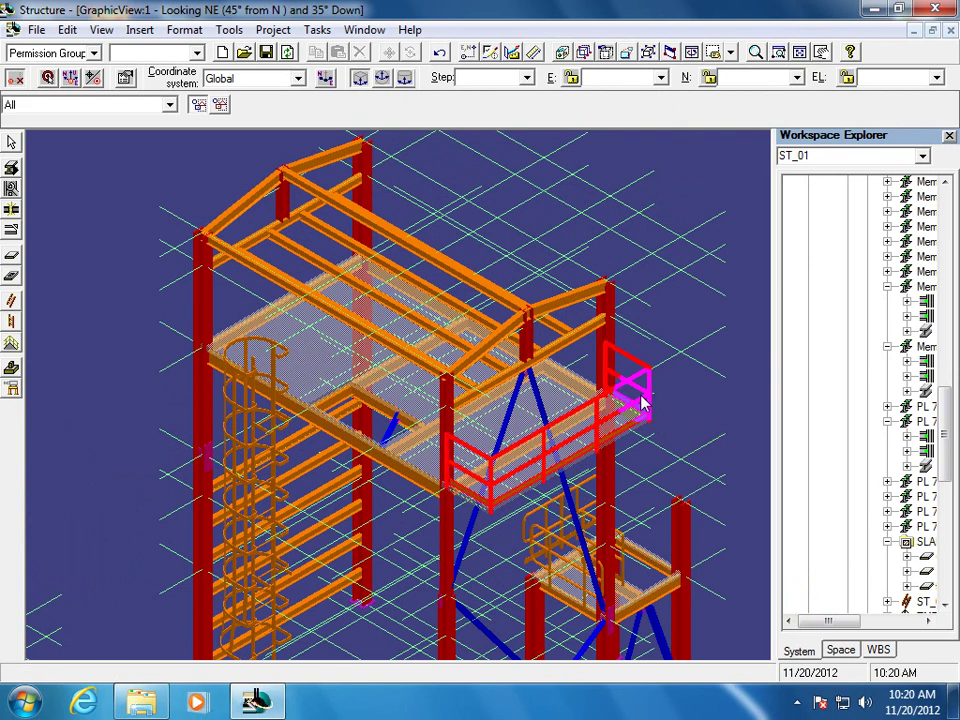
pyautogui.click(642, 403)
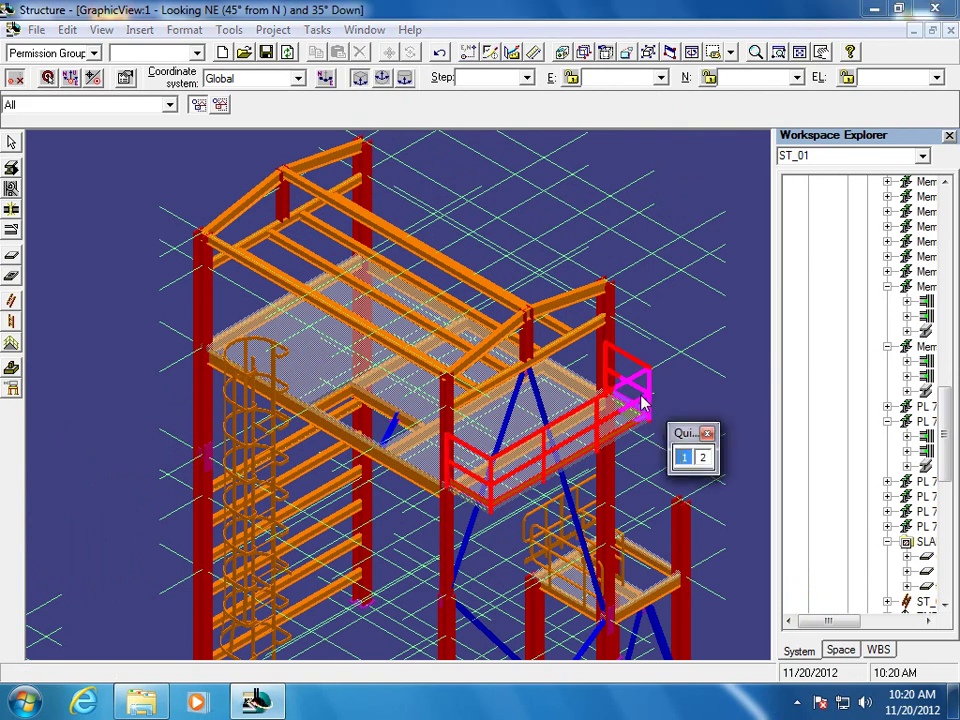
pyautogui.click(701, 457)
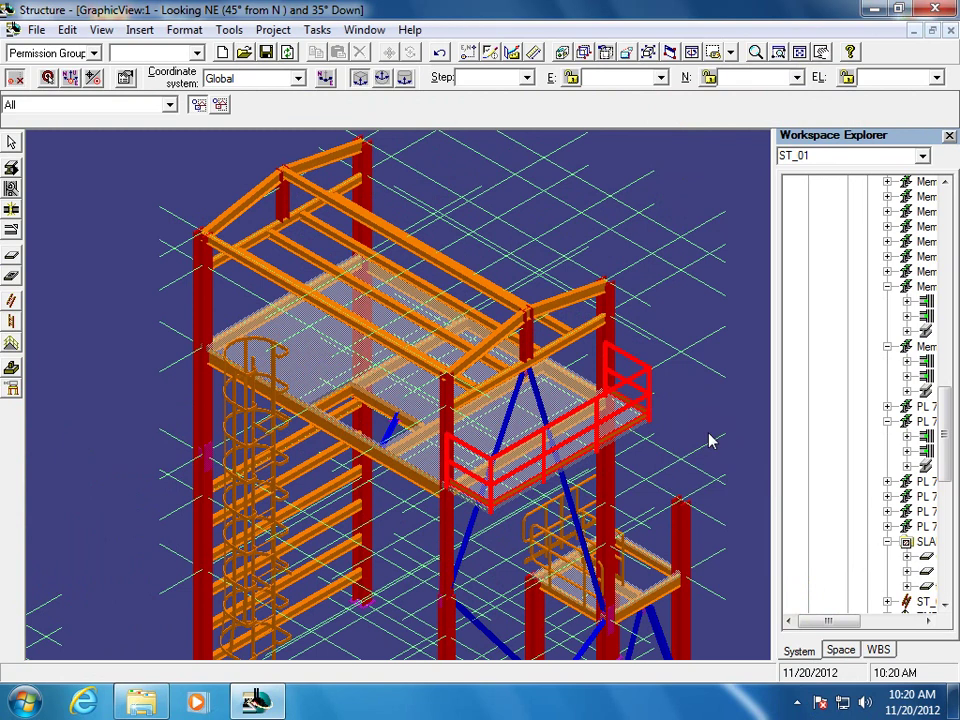
pyautogui.click(632, 366)
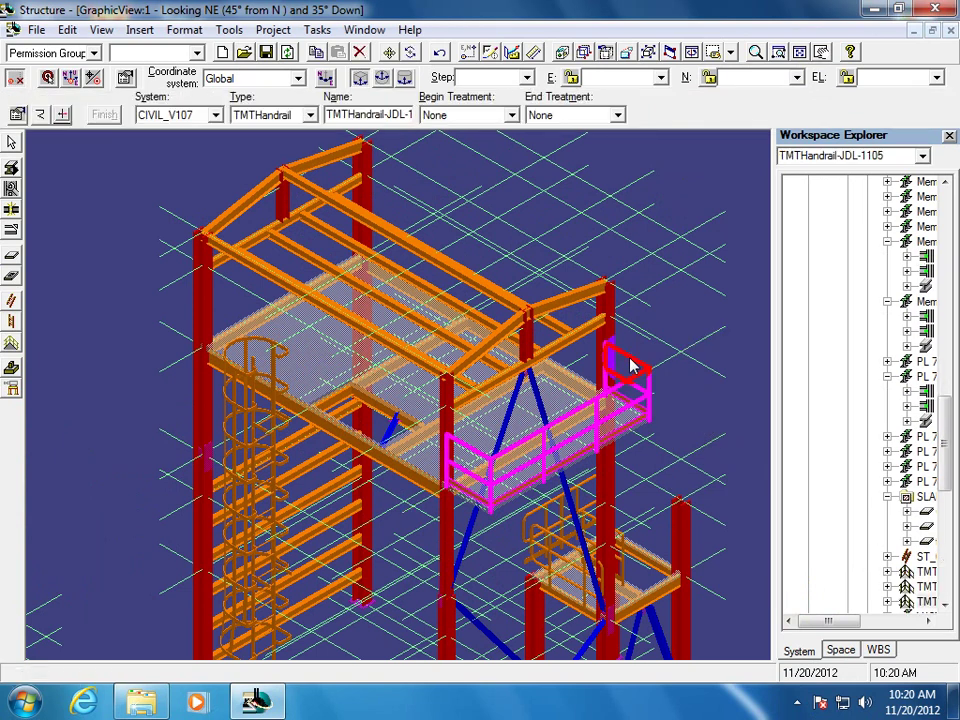
pyautogui.press('Delete')
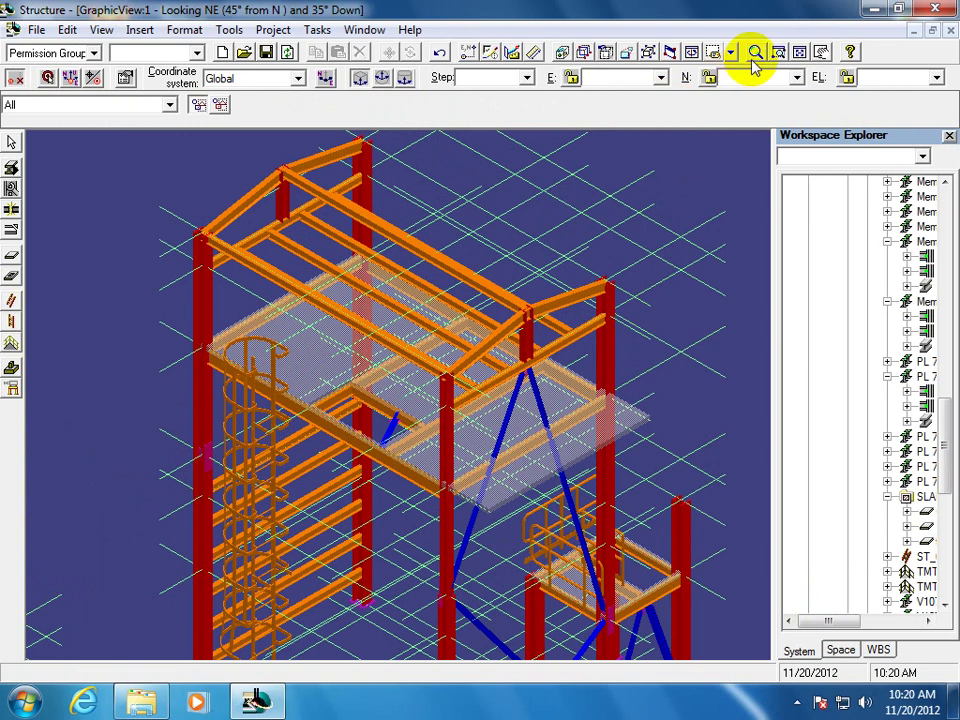
# Delete the three handrails on the lower platform, including both named HR1
pyautogui.click(778, 52)
pyautogui.click(437, 632)
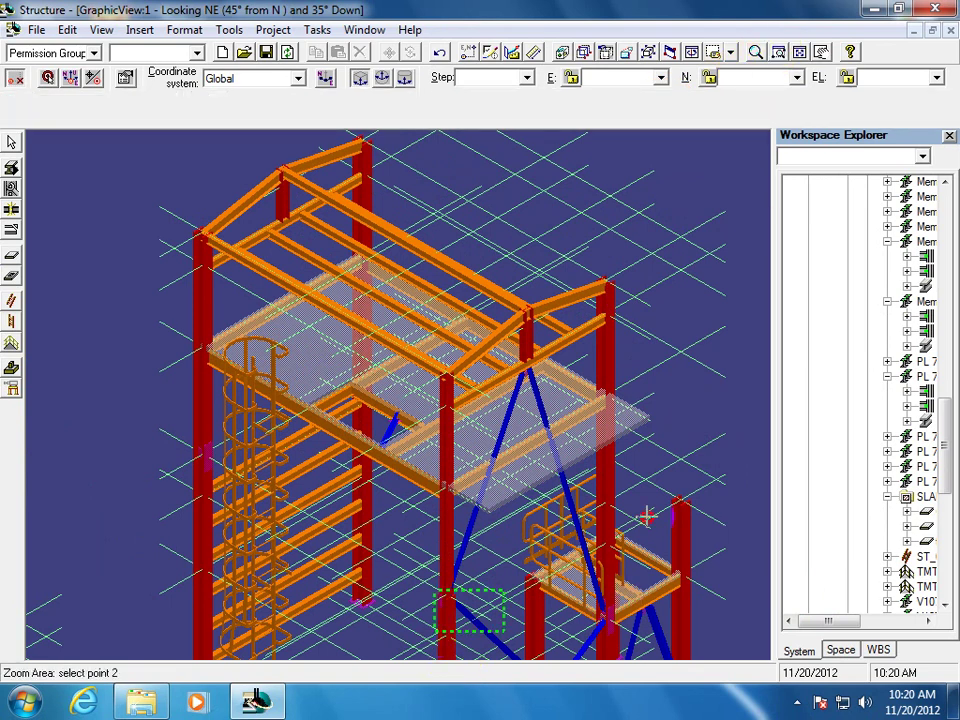
pyautogui.click(716, 469)
pyautogui.press('Escape')
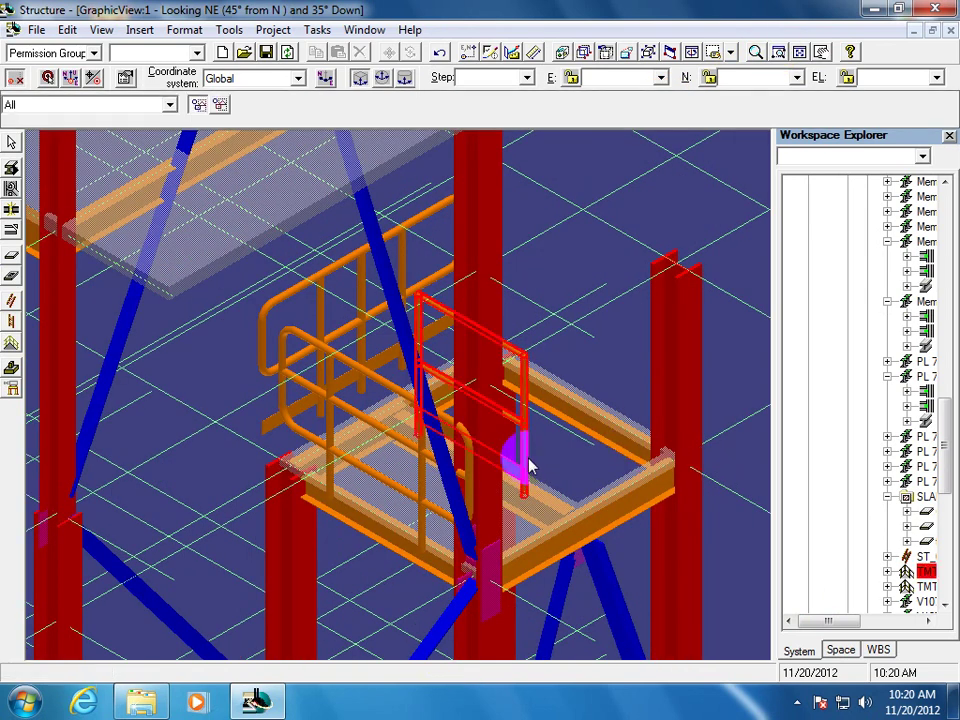
pyautogui.click(530, 464)
pyautogui.press('Delete')
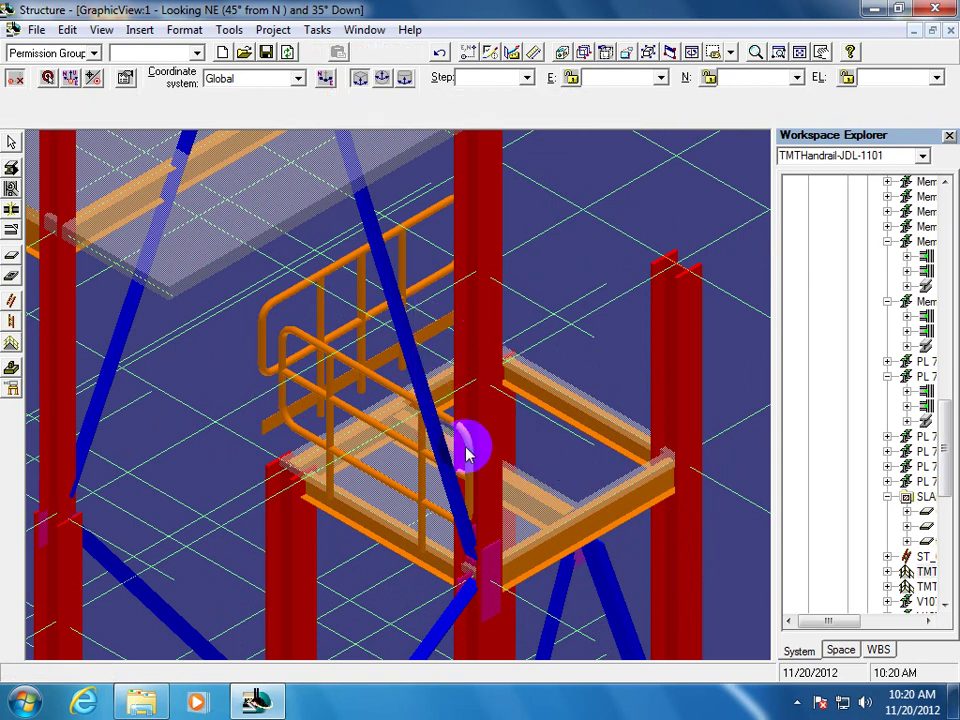
pyautogui.click(266, 365)
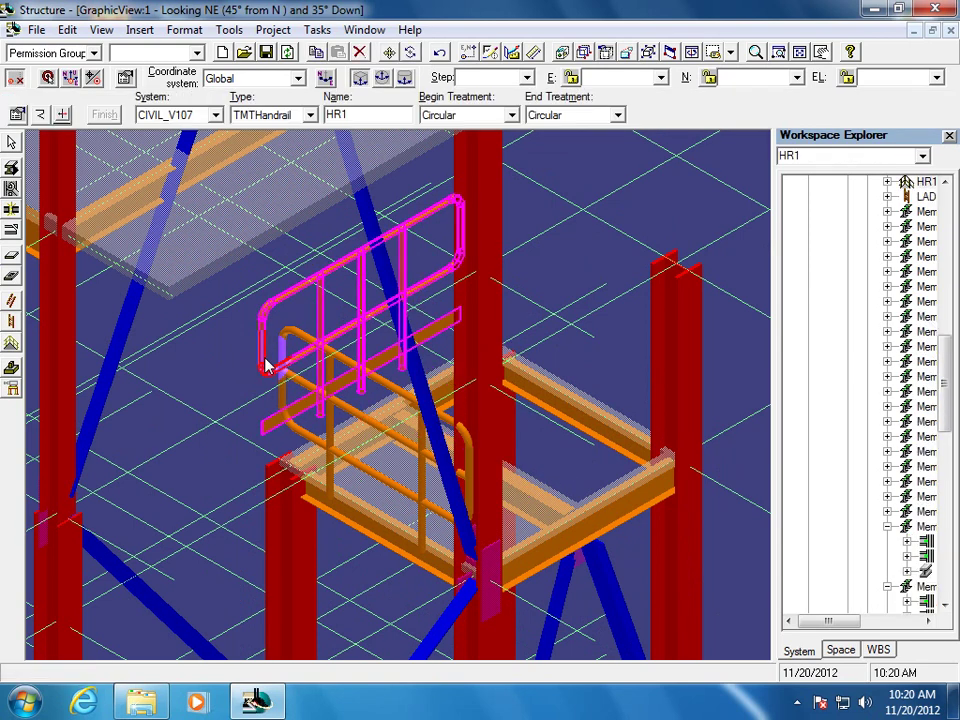
pyautogui.press('Delete')
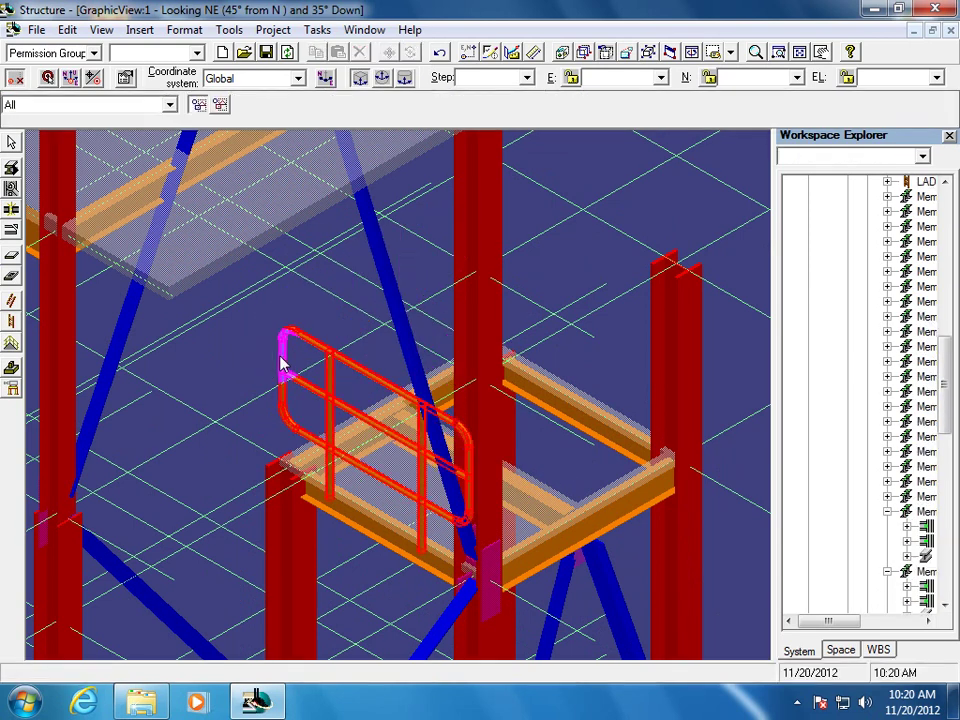
pyautogui.click(283, 364)
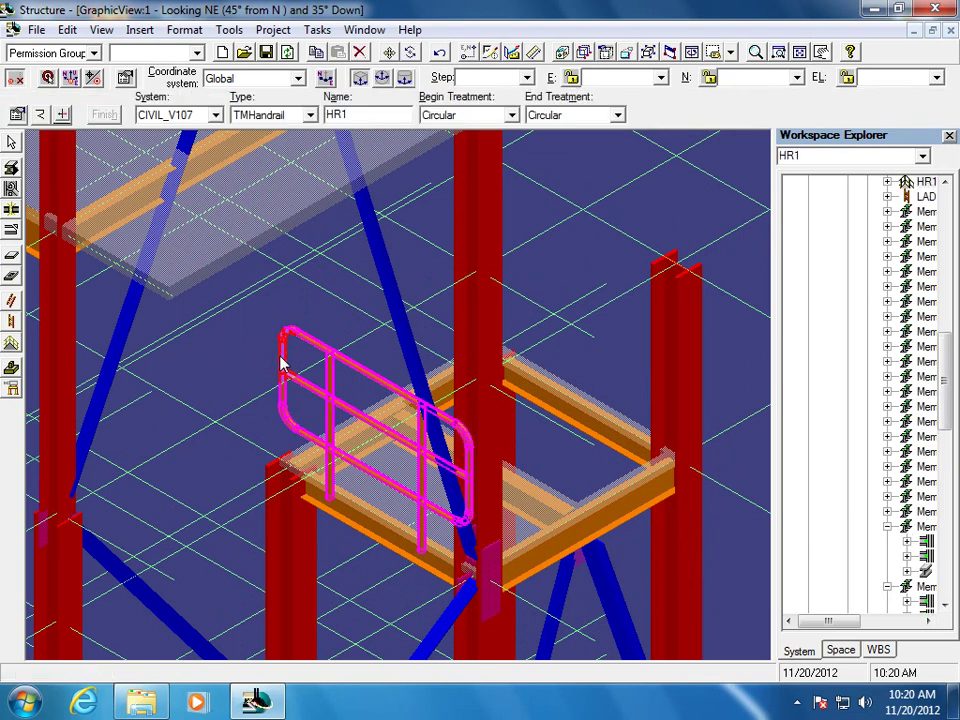
pyautogui.press('Delete')
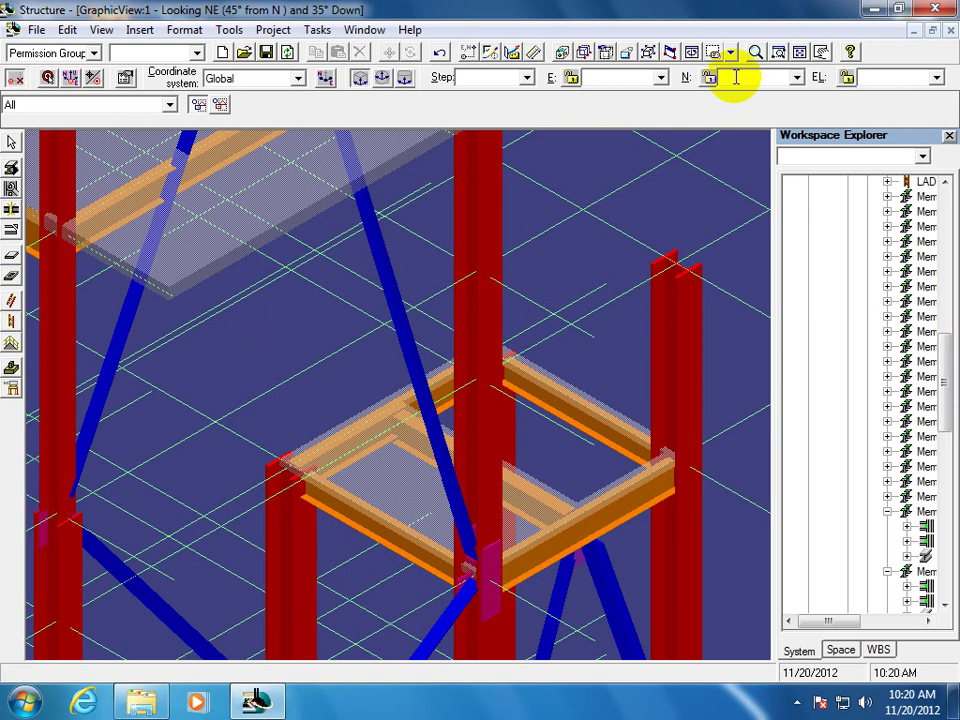
pyautogui.click(797, 51)
pyautogui.click(779, 52)
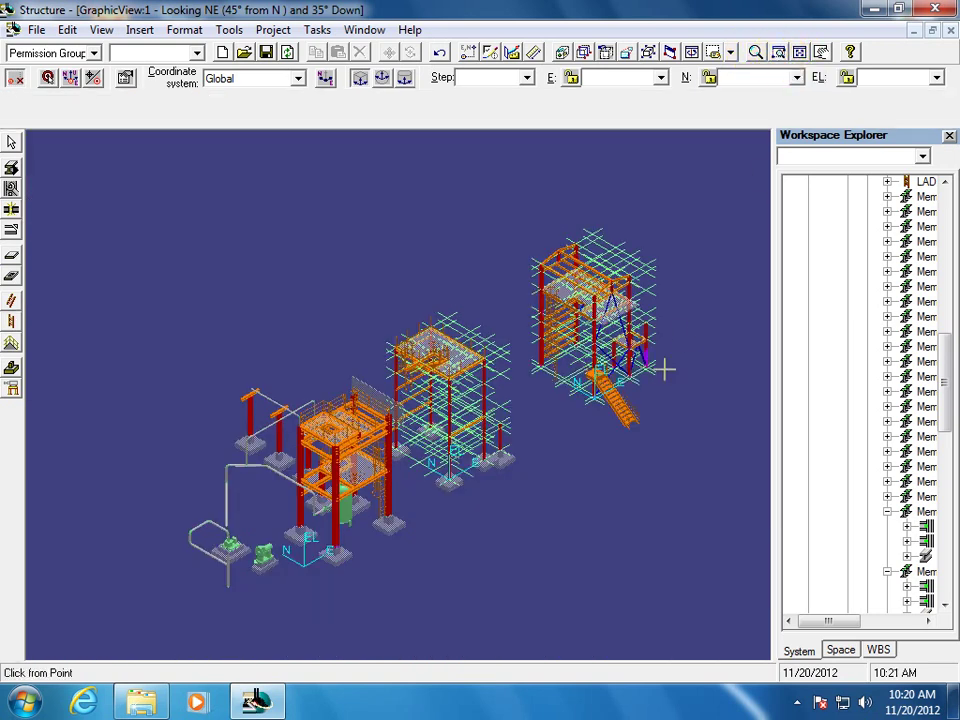
pyautogui.click(578, 395)
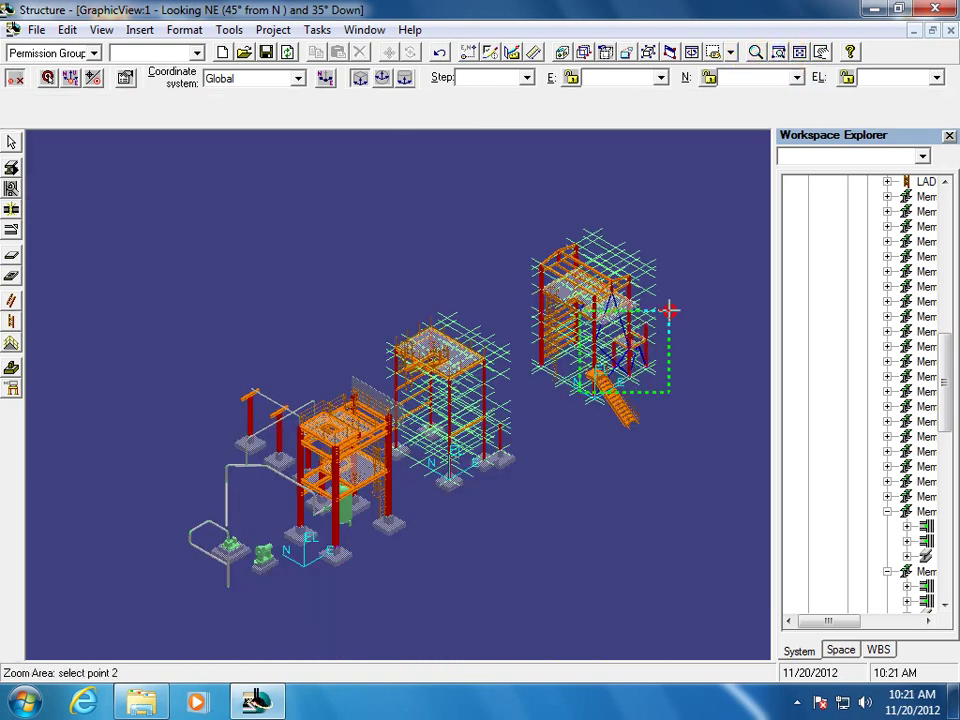
pyautogui.click(671, 306)
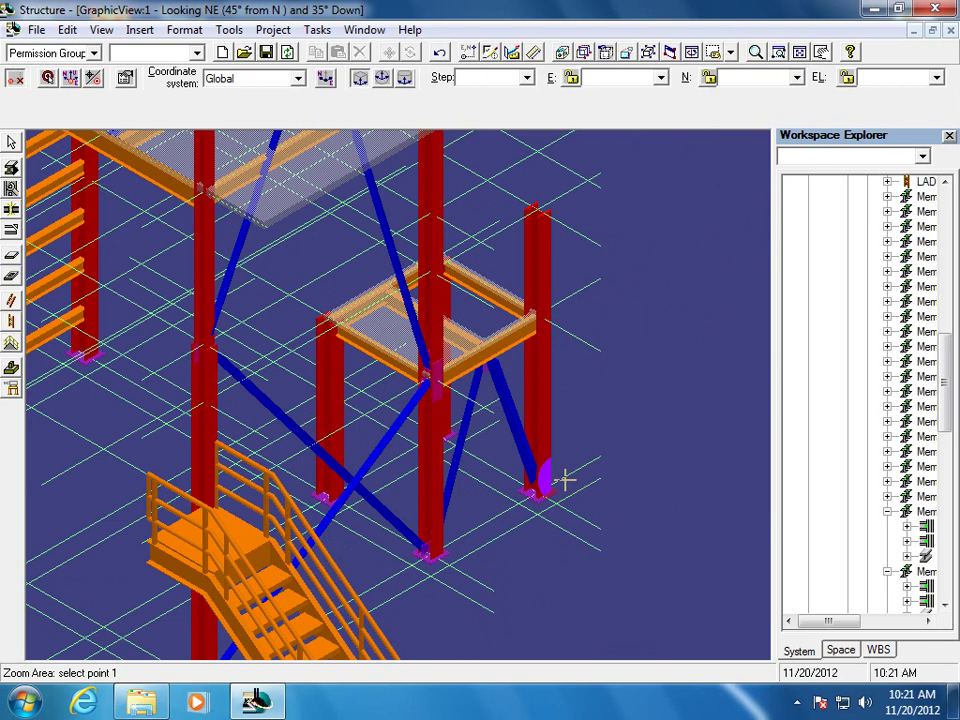
pyautogui.press('Escape')
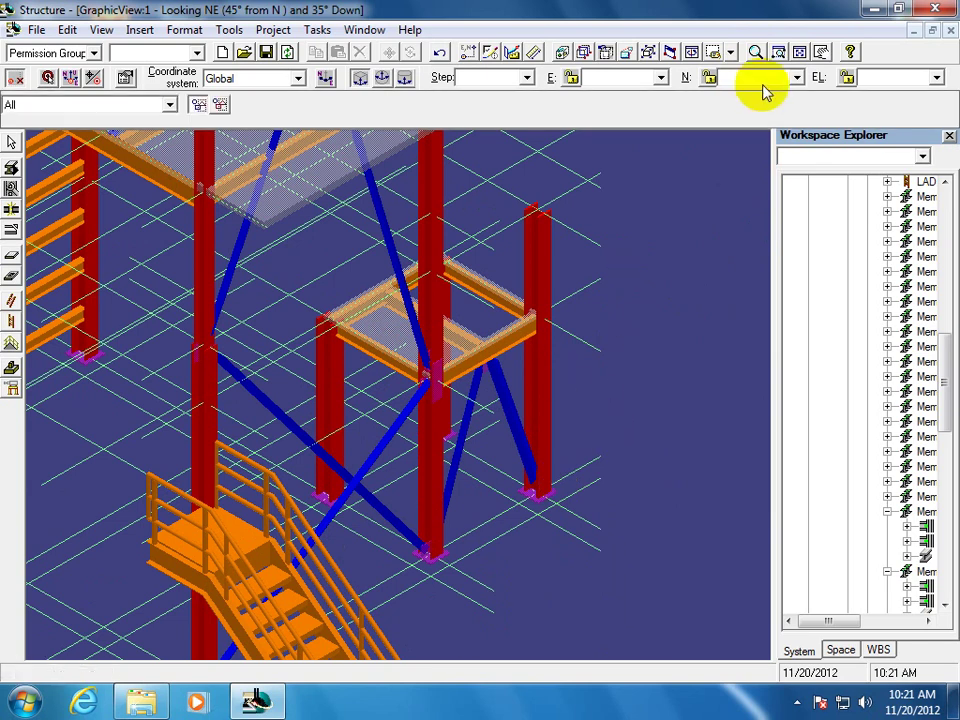
pyautogui.click(783, 55)
pyautogui.click(9, 142)
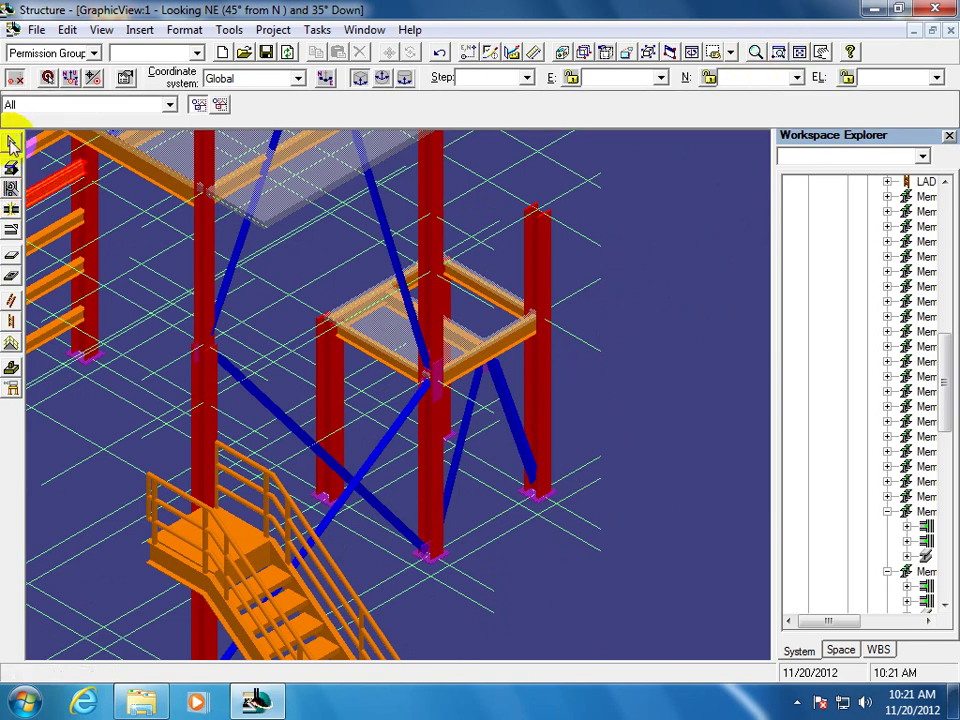
pyautogui.click(10, 345)
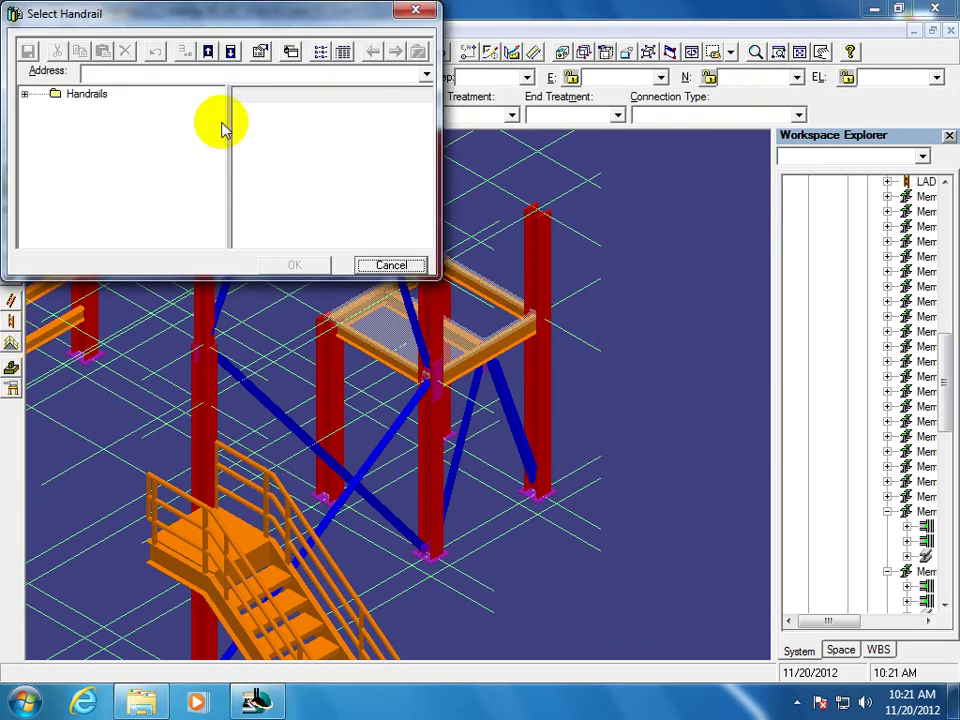
pyautogui.click(27, 94)
pyautogui.click(85, 112)
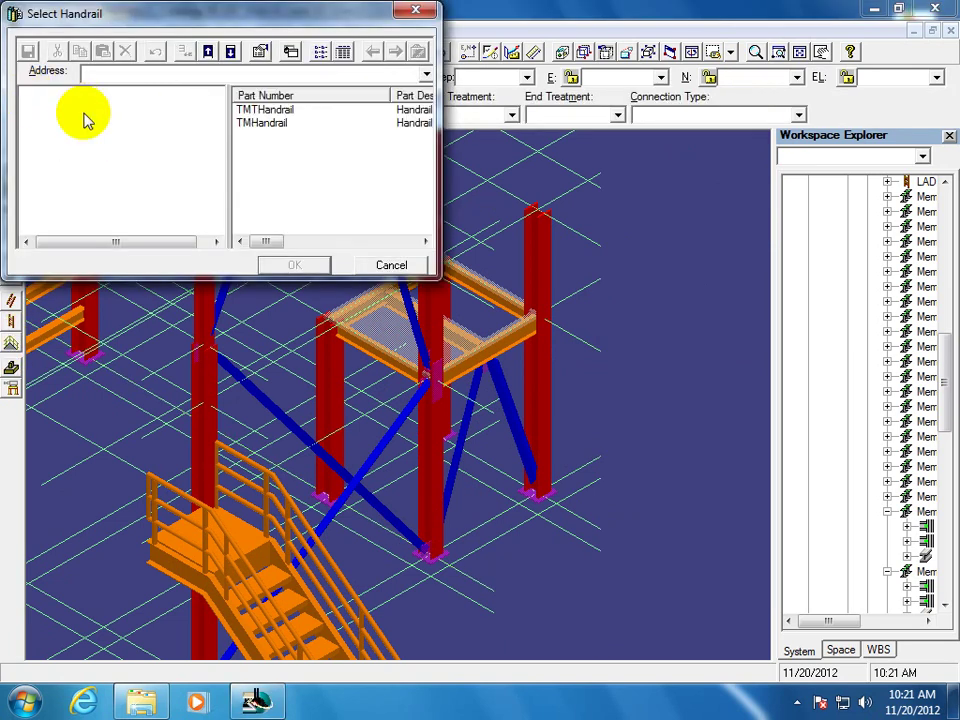
pyautogui.click(278, 112)
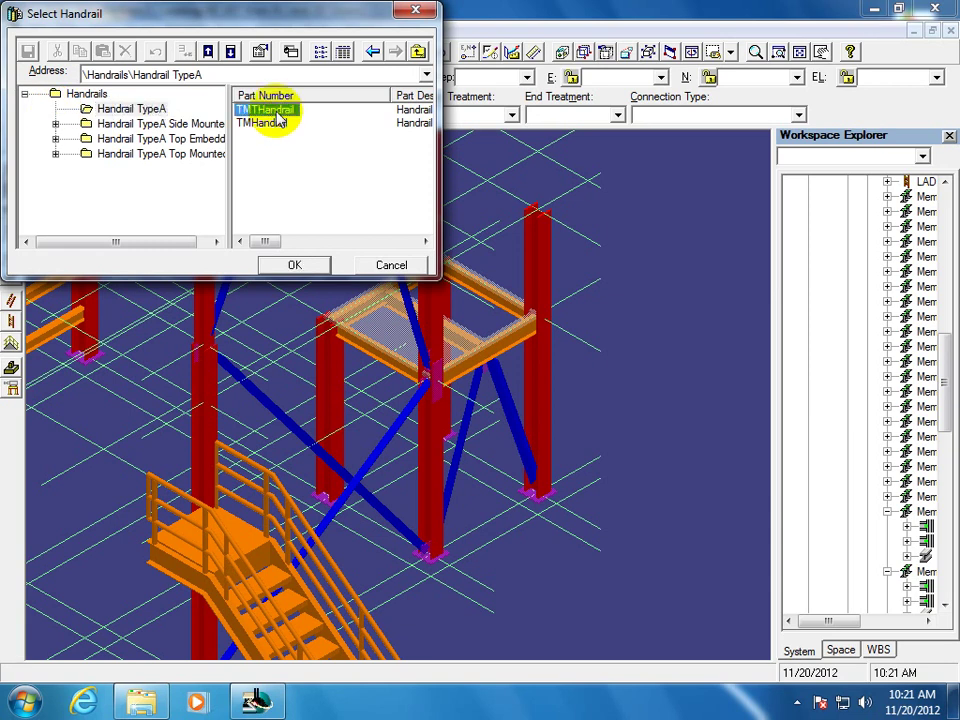
pyautogui.click(414, 11)
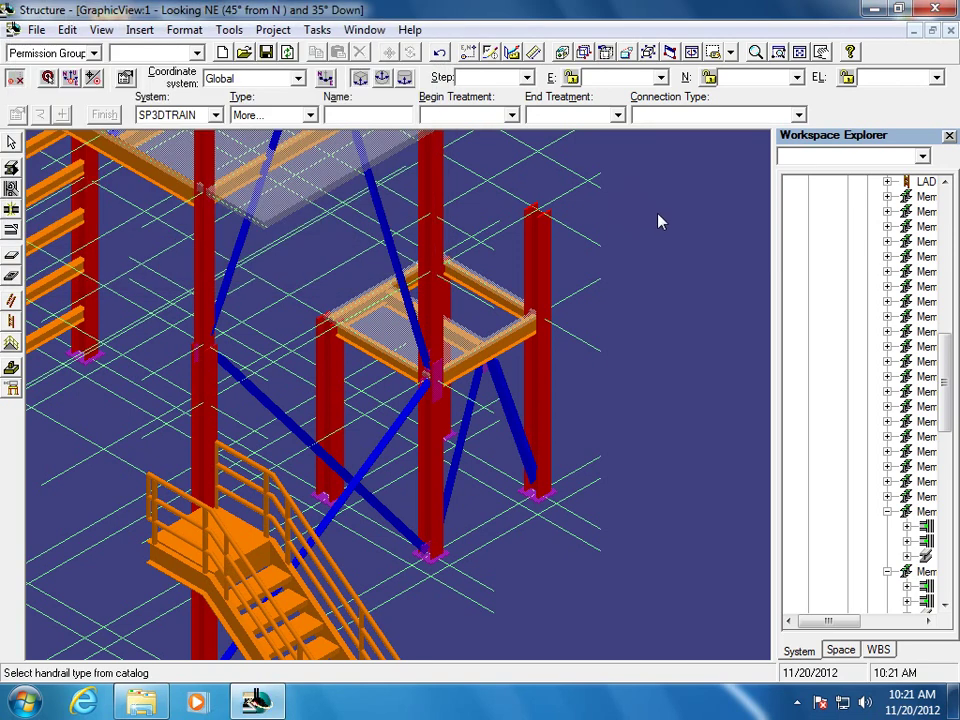
# Start placing a handrail and preview the TMTHandrail and TMHandrail parts from the Handrail TypeA catalog folder
pyautogui.click(777, 51)
pyautogui.click(232, 438)
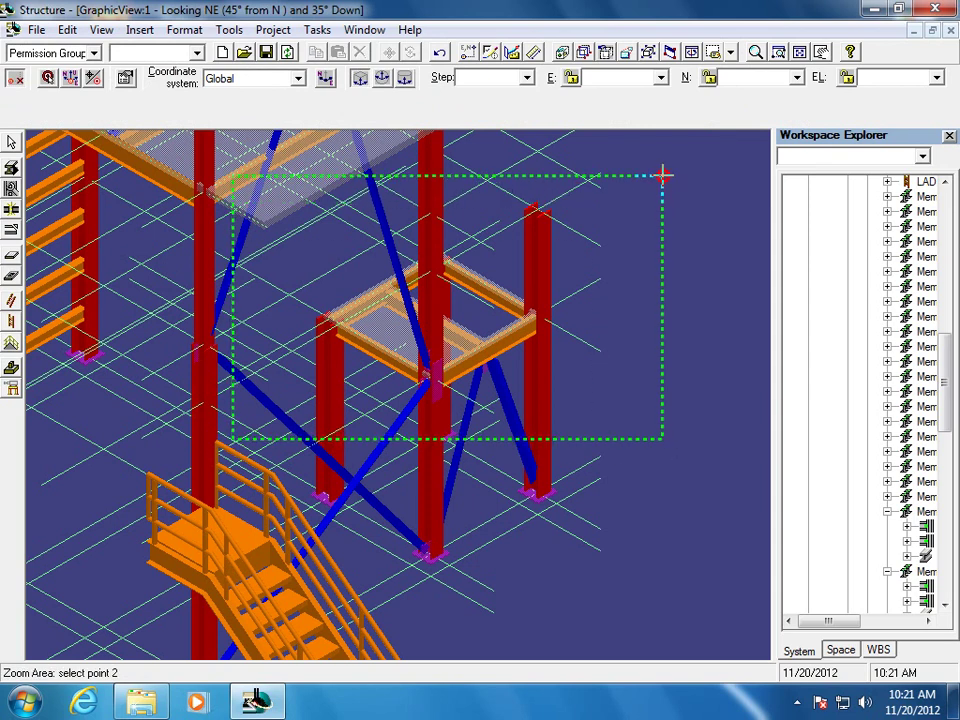
pyautogui.click(661, 174)
pyautogui.press('Escape')
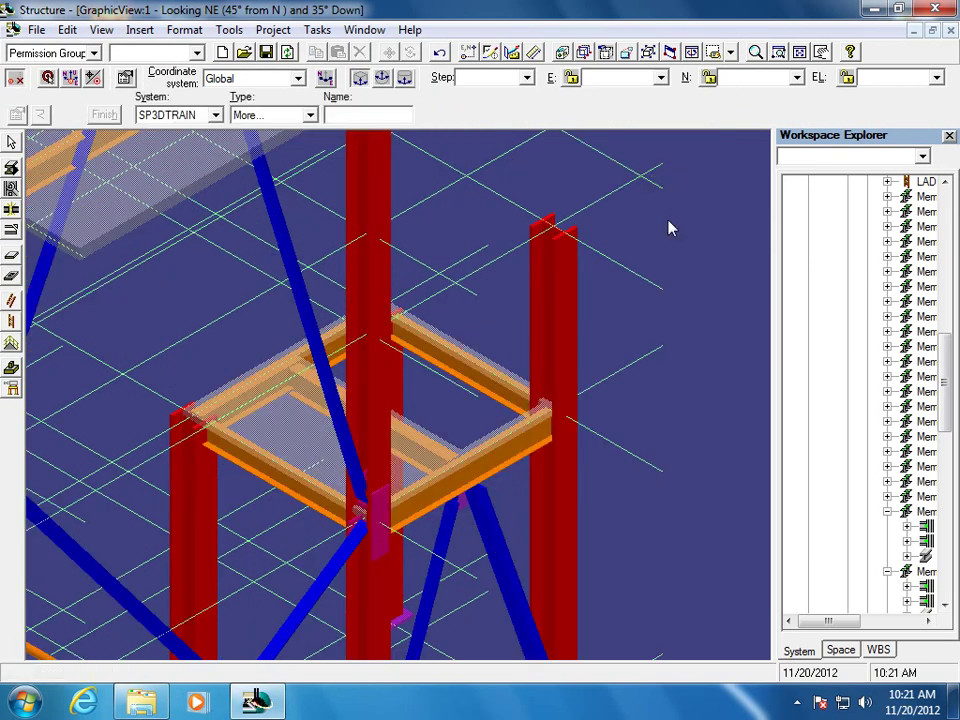
pyautogui.click(12, 141)
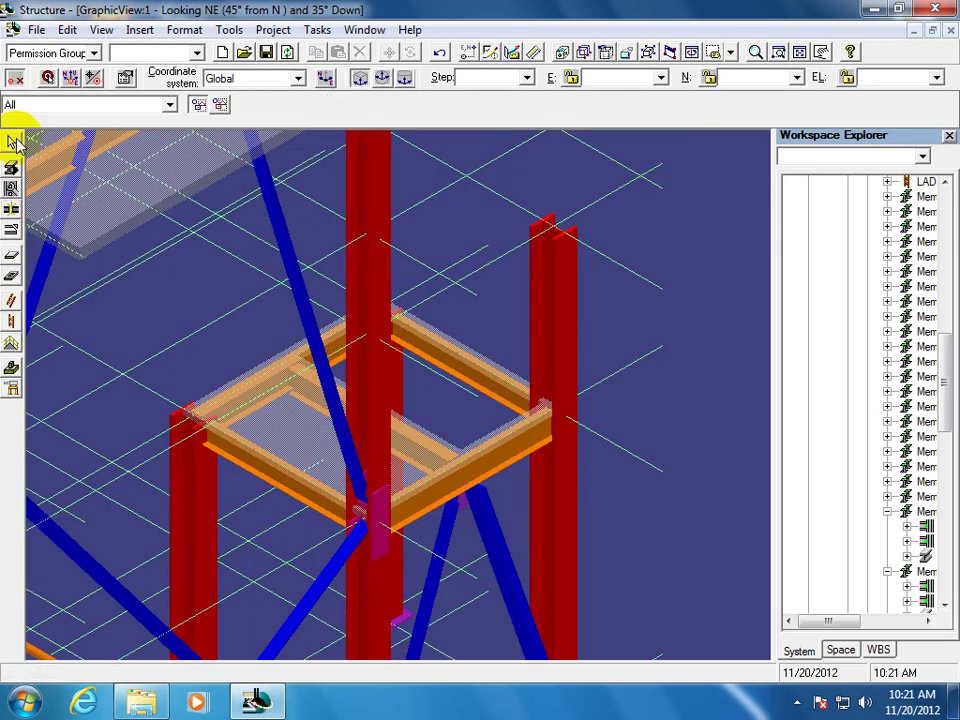
pyautogui.click(11, 345)
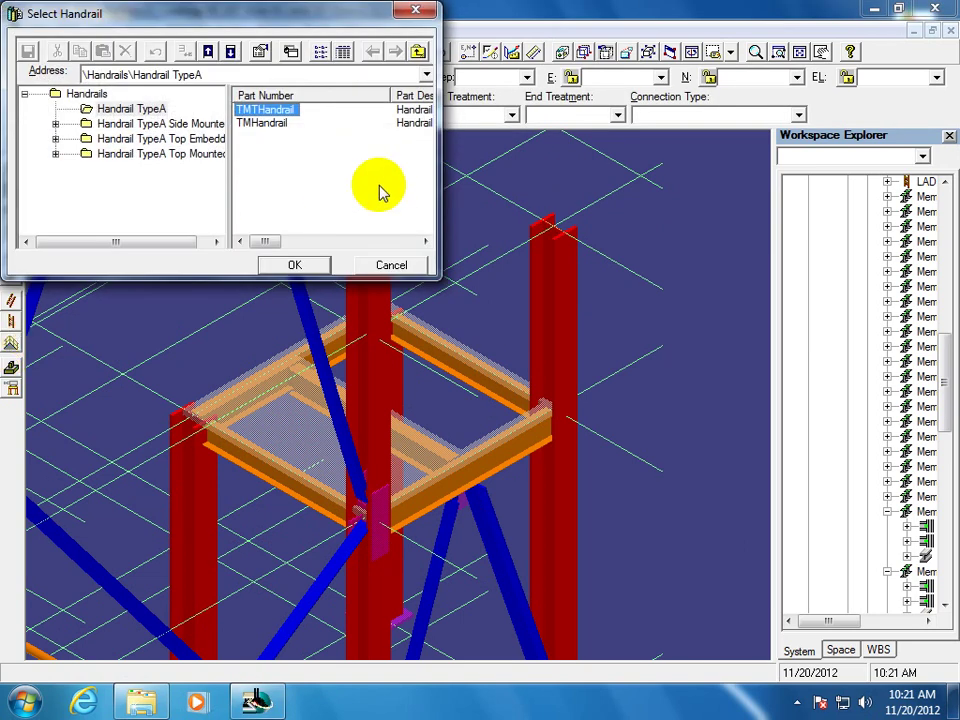
pyautogui.click(293, 56)
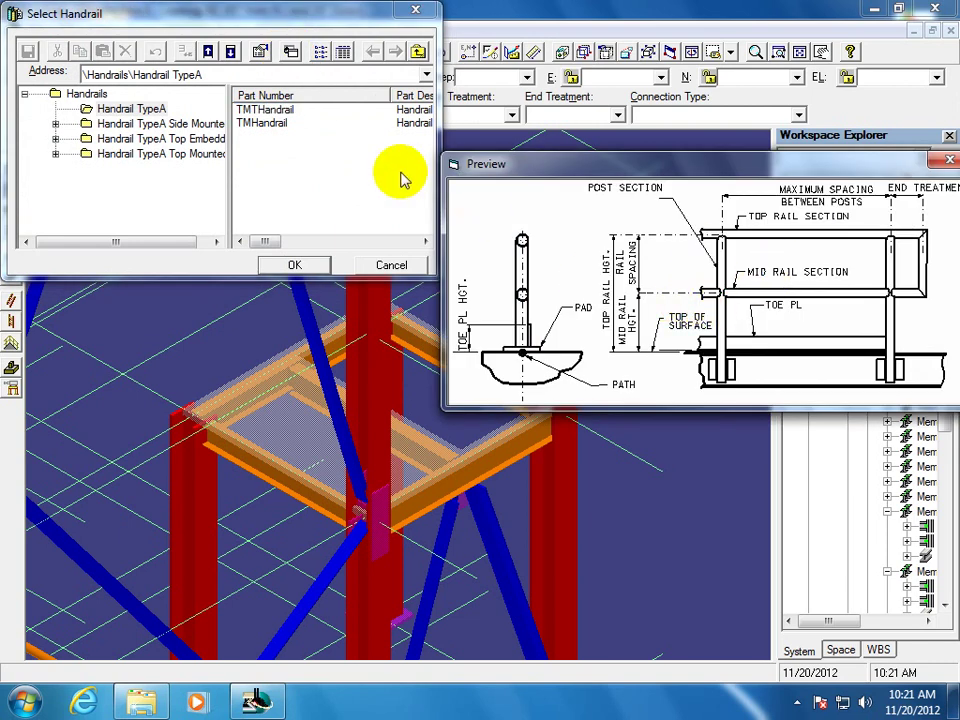
pyautogui.click(949, 160)
pyautogui.click(279, 124)
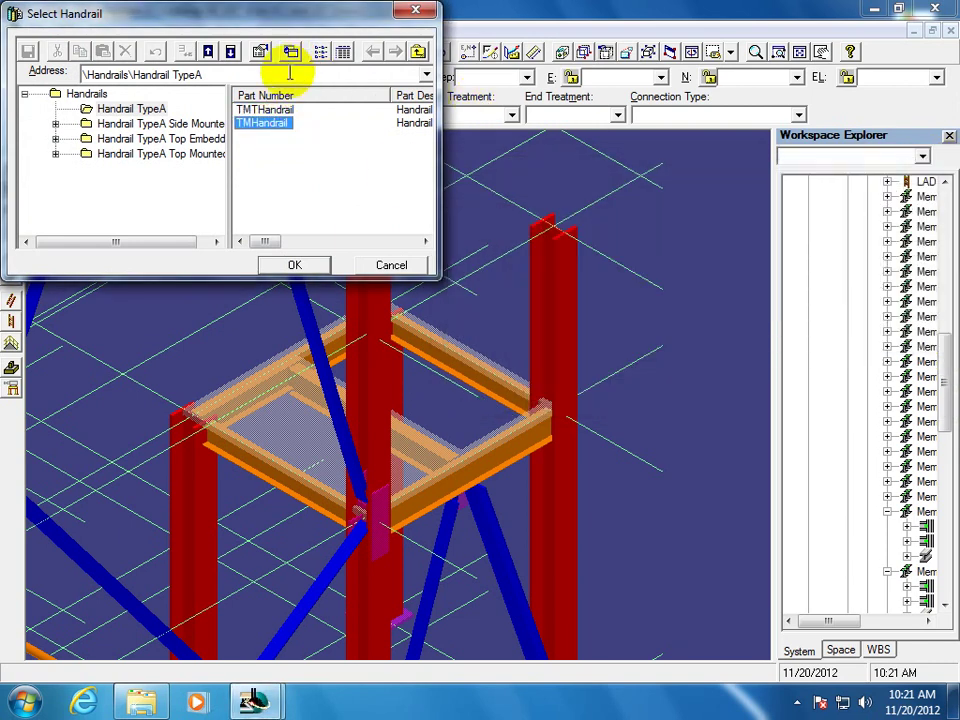
pyautogui.click(292, 53)
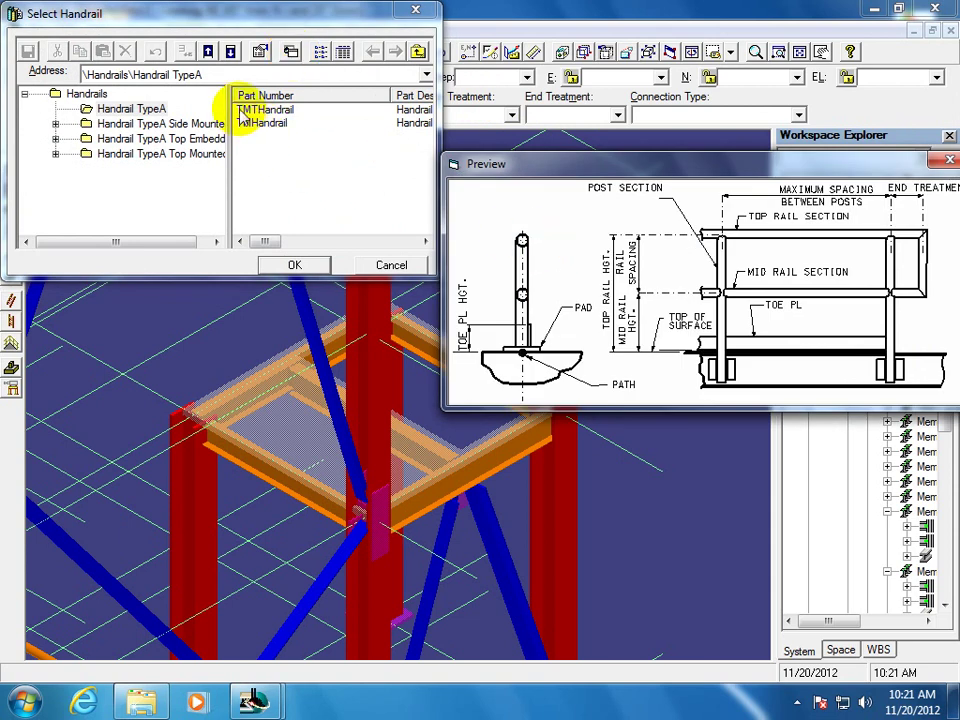
pyautogui.click(950, 163)
# Preview the dimension diagram of SideMountHandrail in the Handrail TypeA Side Mounted folder
pyautogui.click(160, 123)
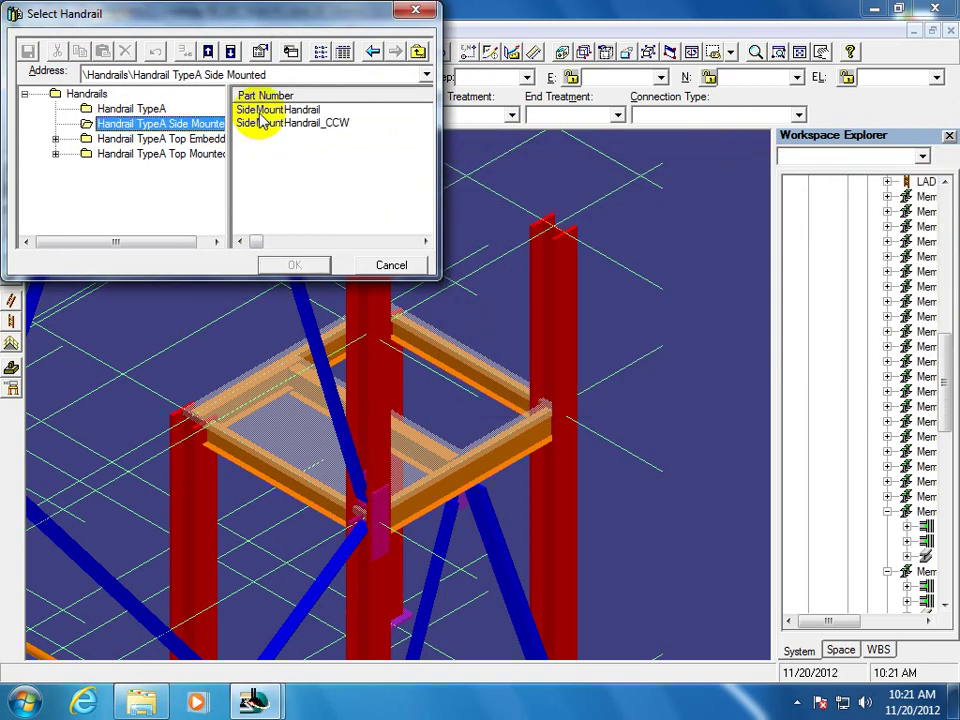
pyautogui.click(262, 111)
pyautogui.click(291, 51)
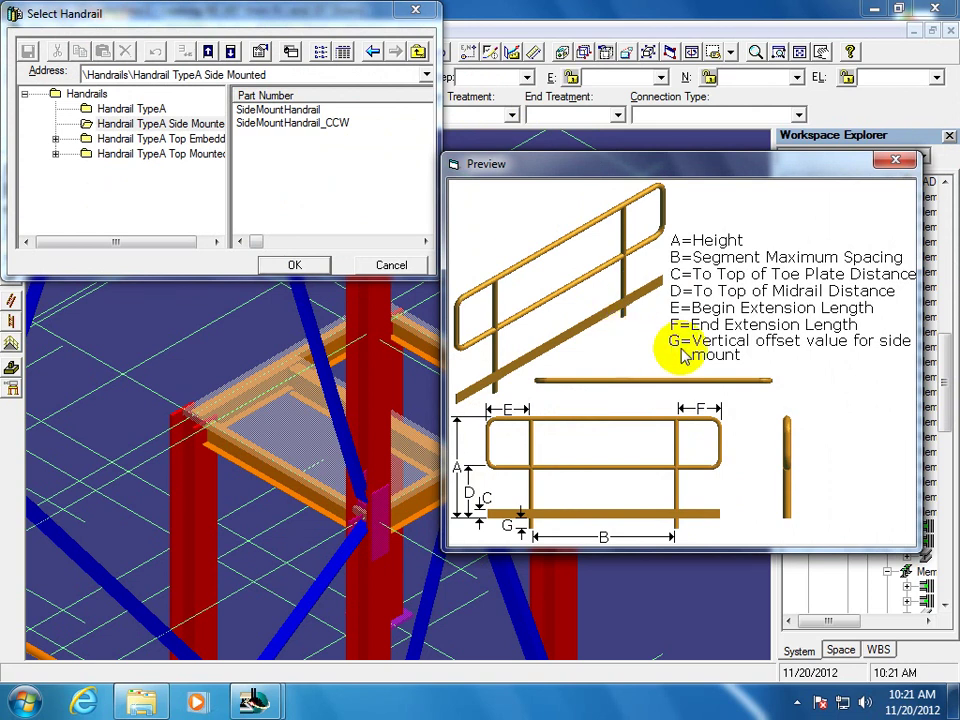
pyautogui.click(895, 161)
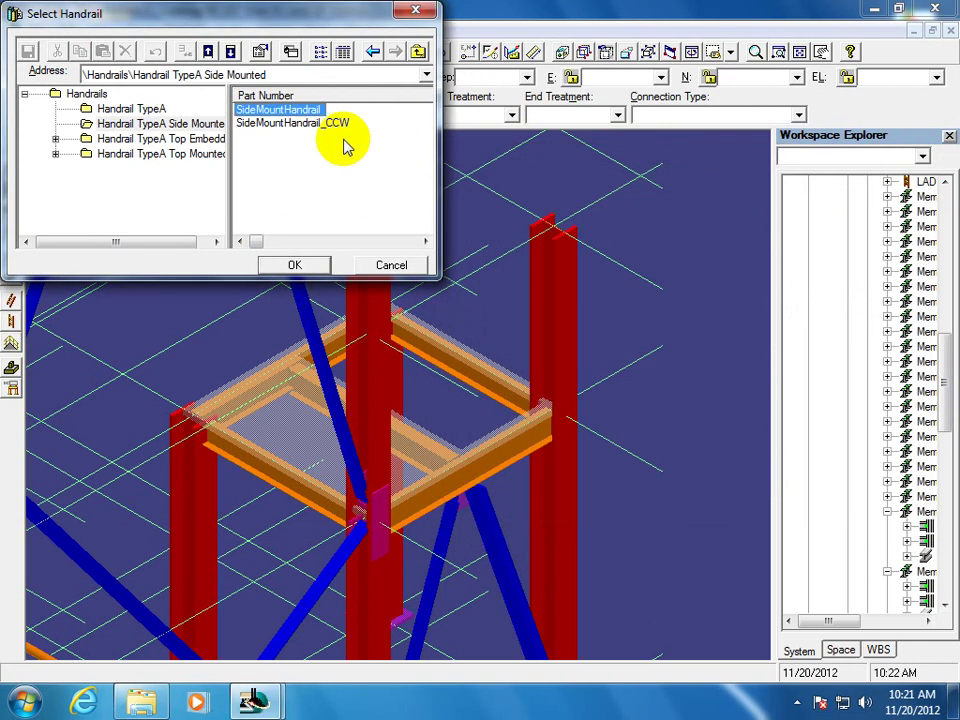
# Preview the dimension diagram of the TopEmbedded part in the Handrail TypeA Top Embedded folder
pyautogui.click(150, 138)
pyautogui.click(291, 51)
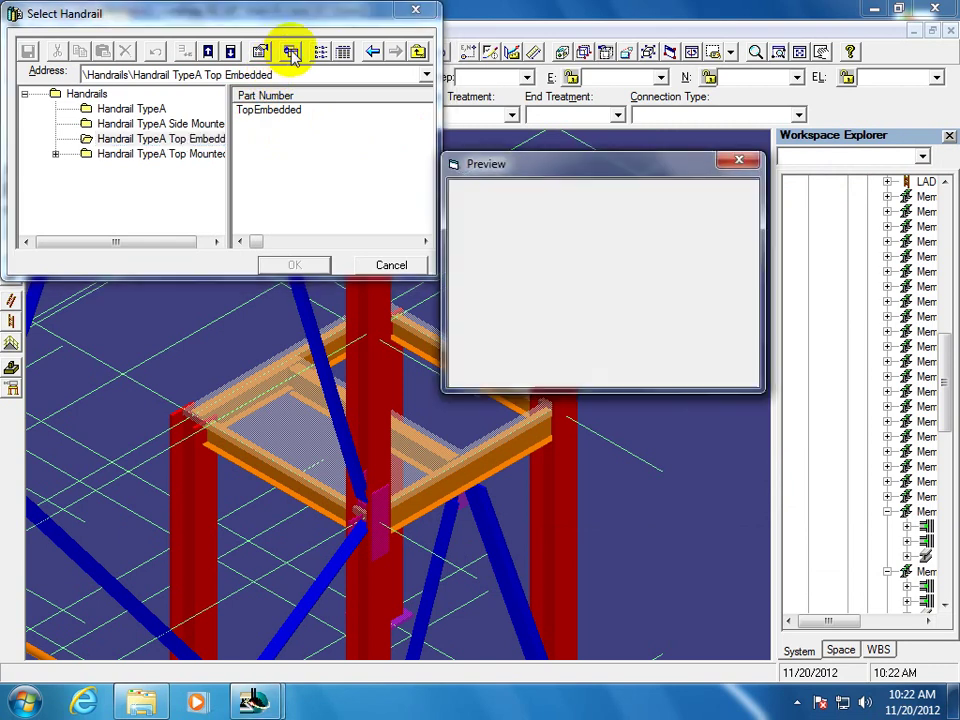
pyautogui.click(740, 162)
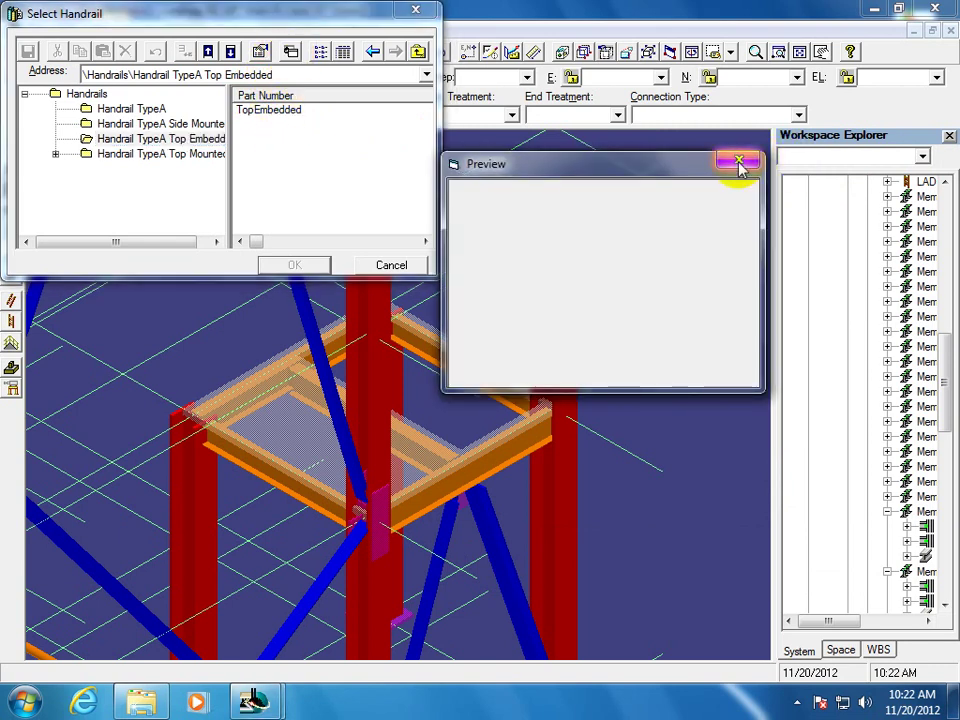
pyautogui.click(268, 110)
pyautogui.click(291, 51)
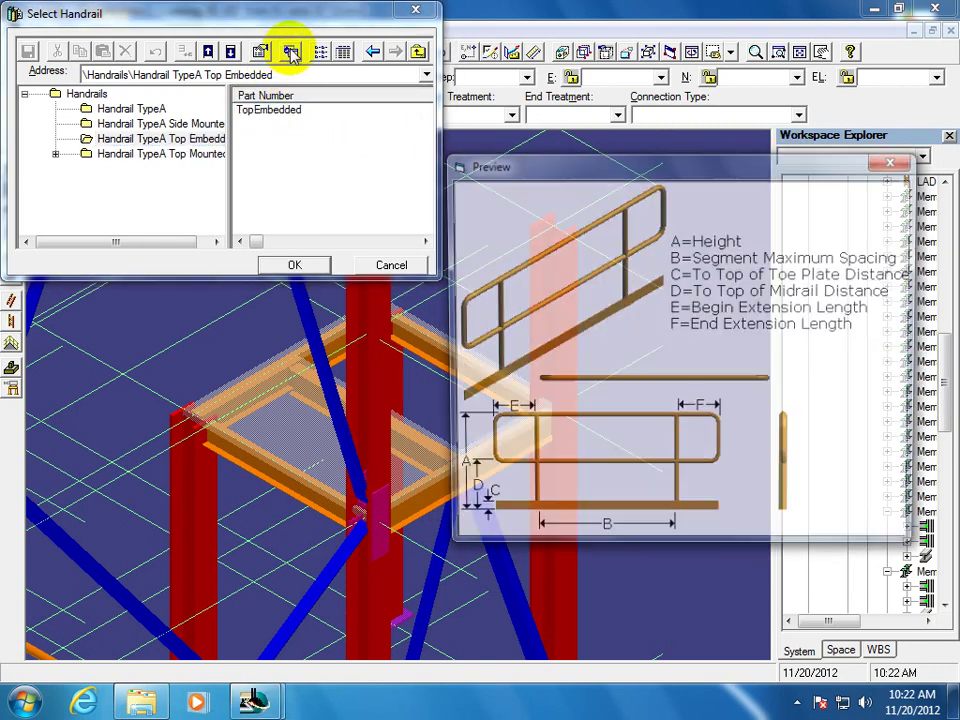
pyautogui.click(900, 165)
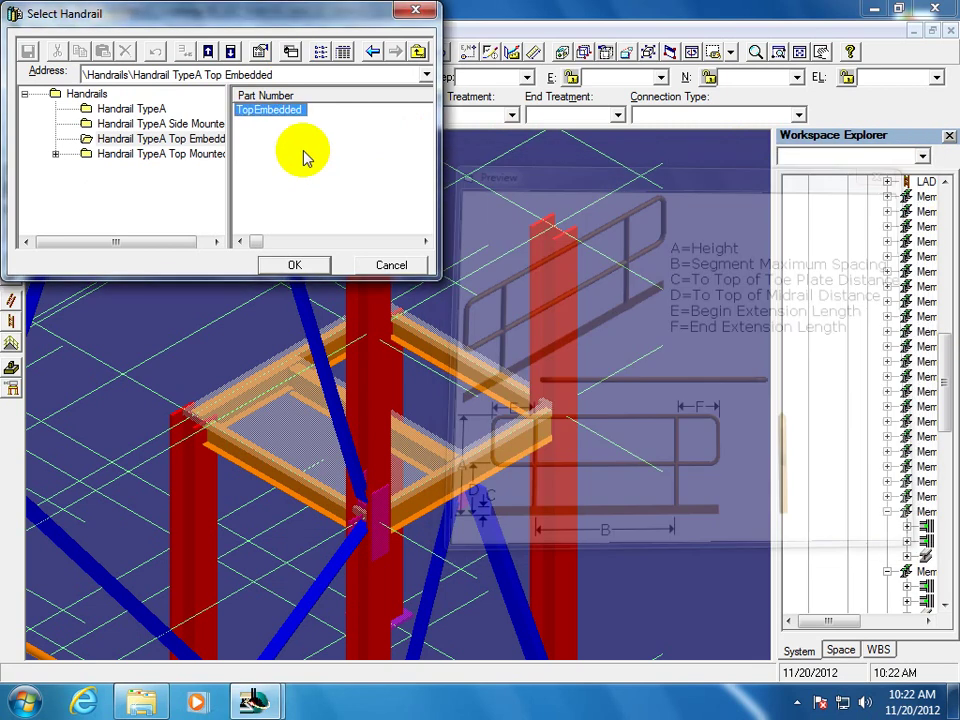
pyautogui.click(131, 108)
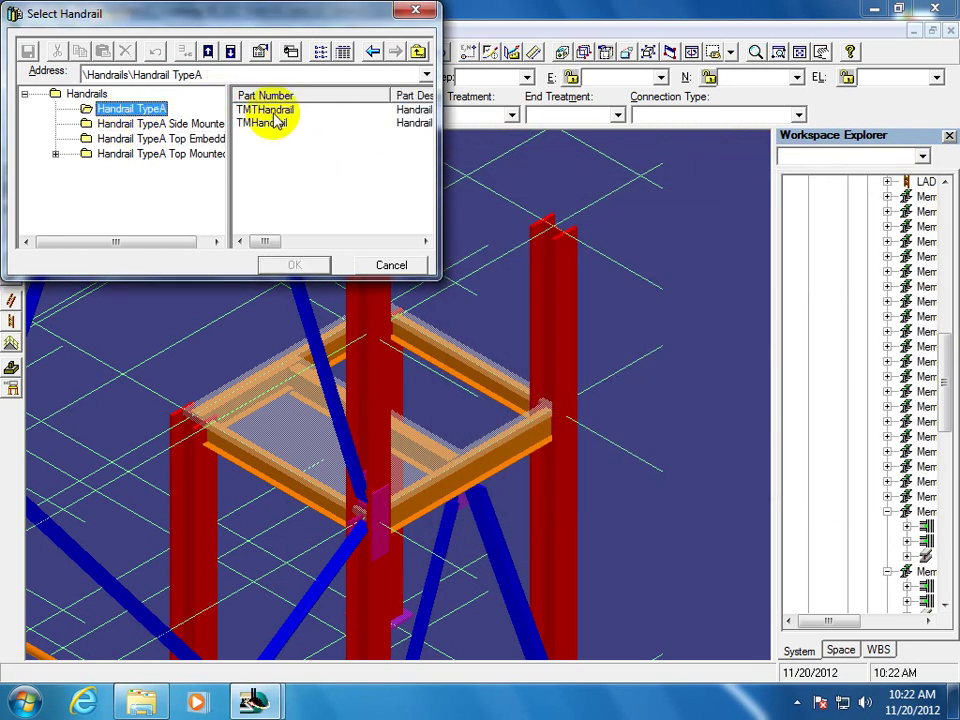
pyautogui.doubleClick(280, 110)
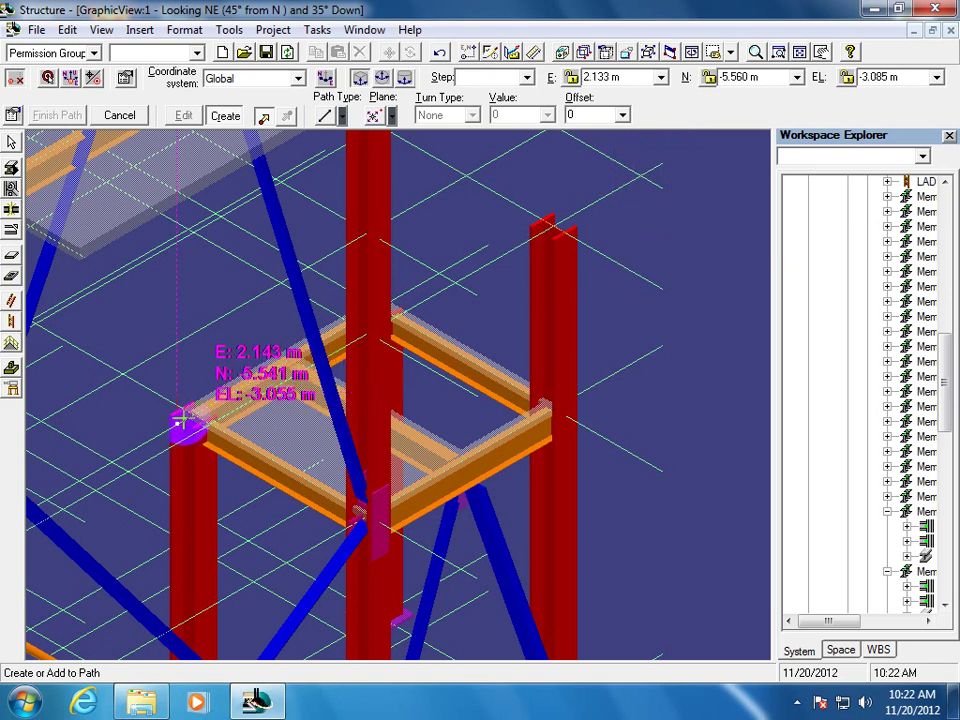
pyautogui.click(14, 142)
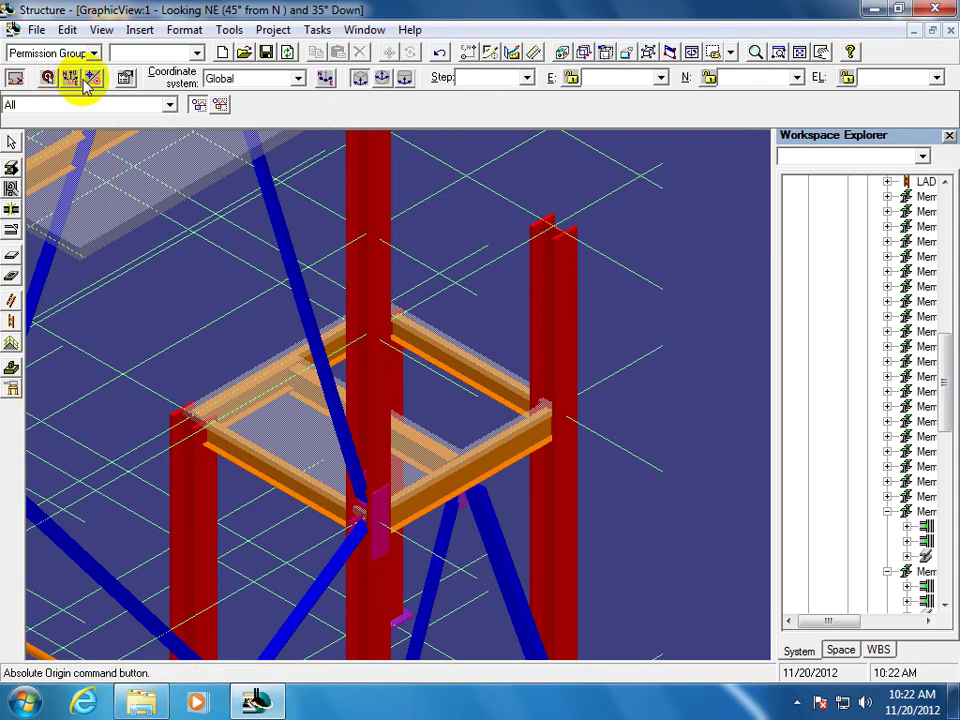
pyautogui.click(16, 78)
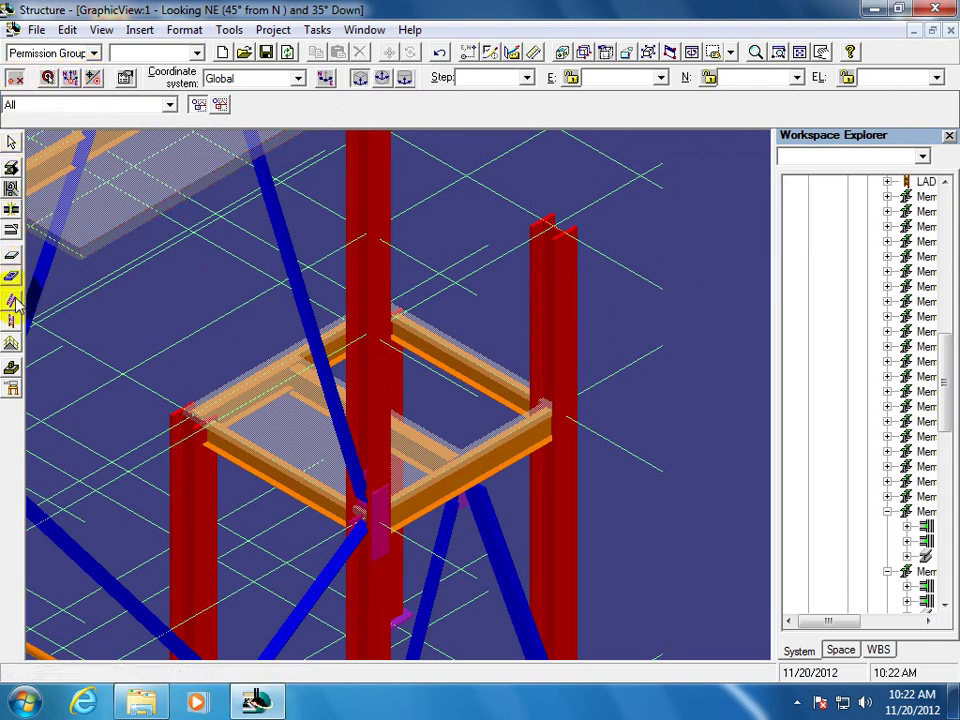
pyautogui.click(10, 343)
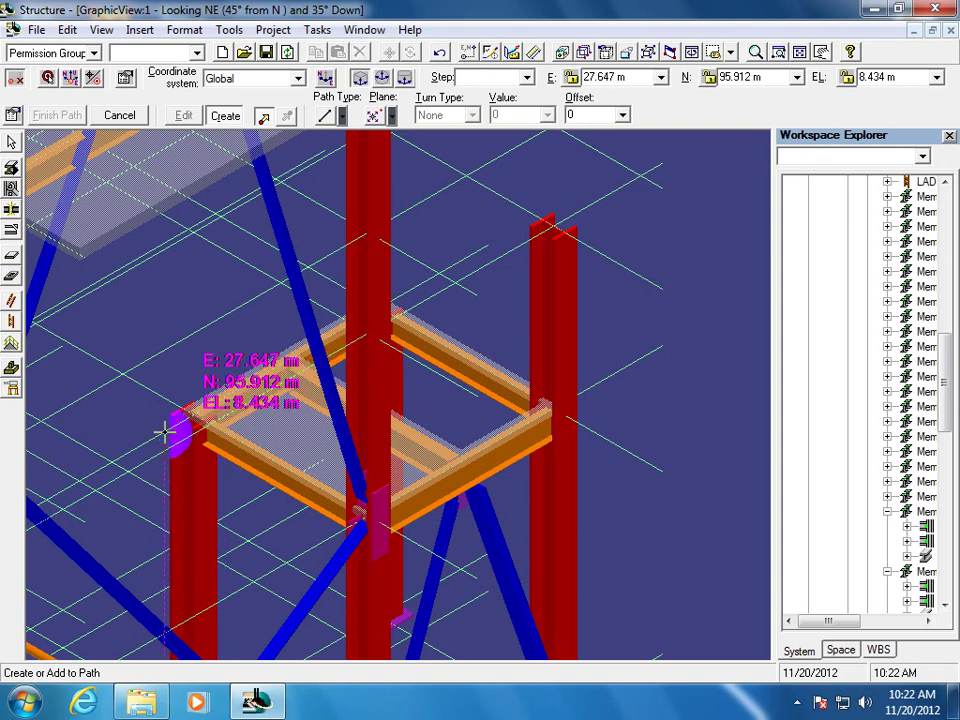
pyautogui.click(158, 393)
pyautogui.rightClick(231, 372)
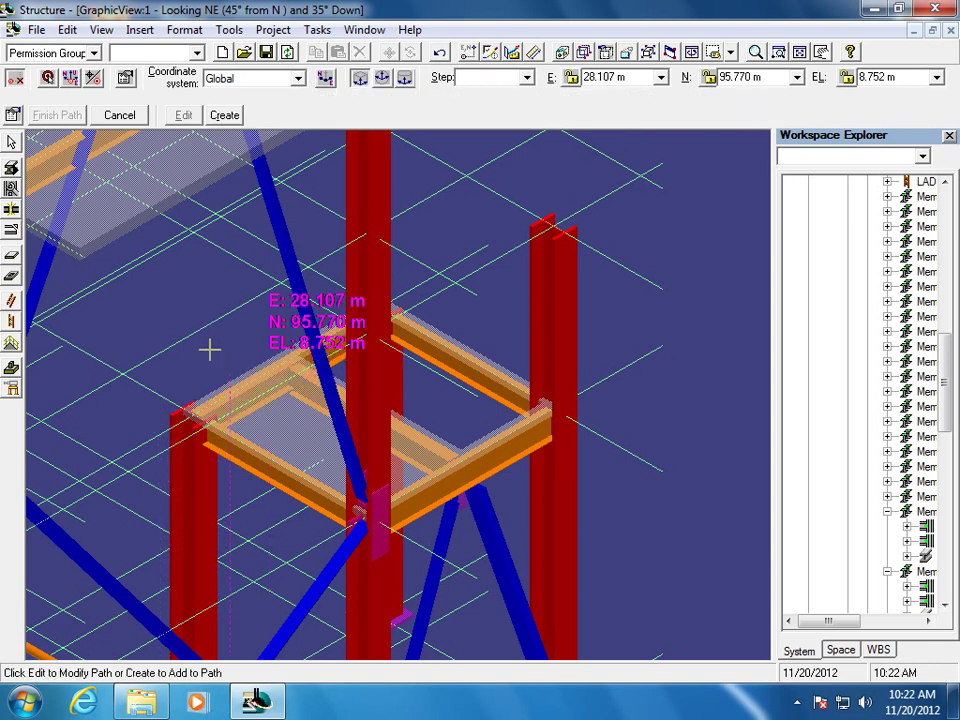
pyautogui.click(11, 141)
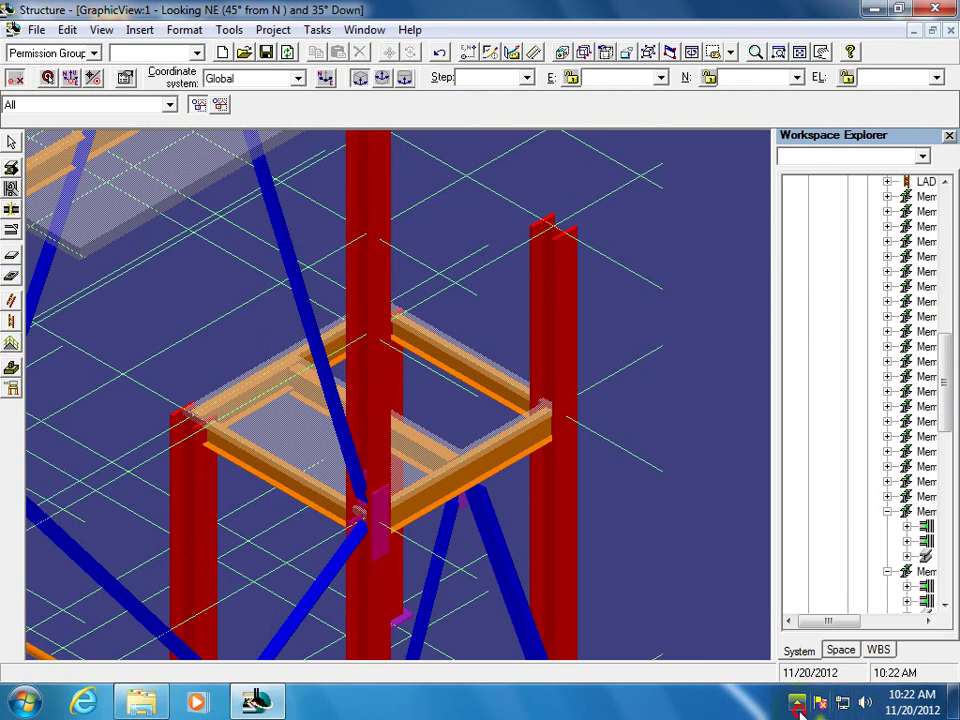
pyautogui.click(797, 703)
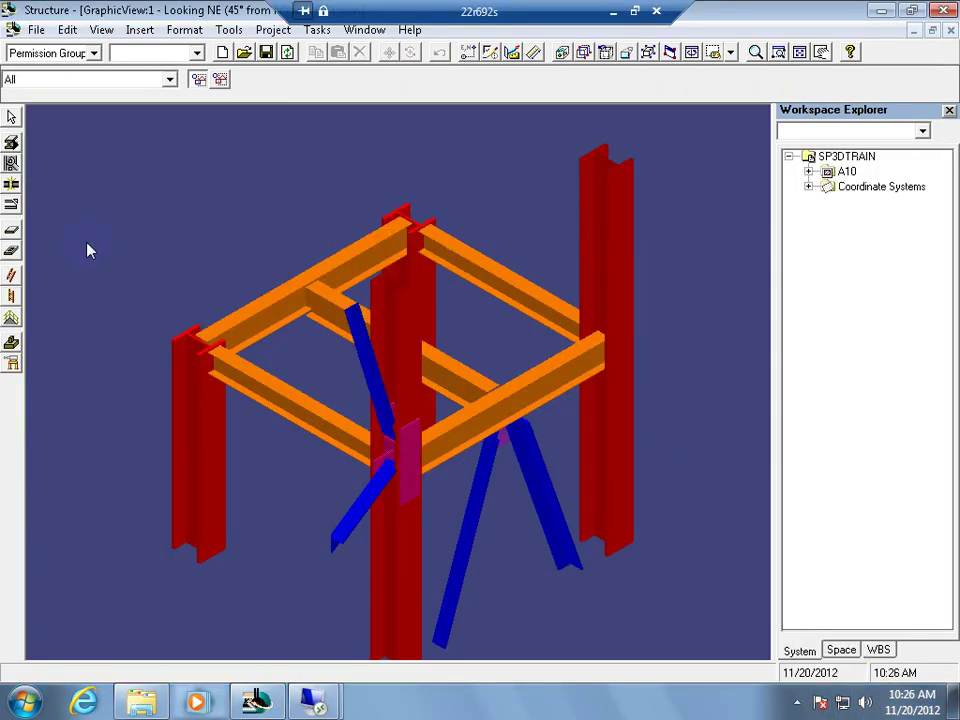
# Start a handrail and draw its path along the platform's rear beam from the short corner column to the middle column, finishing the path
pyautogui.click(12, 320)
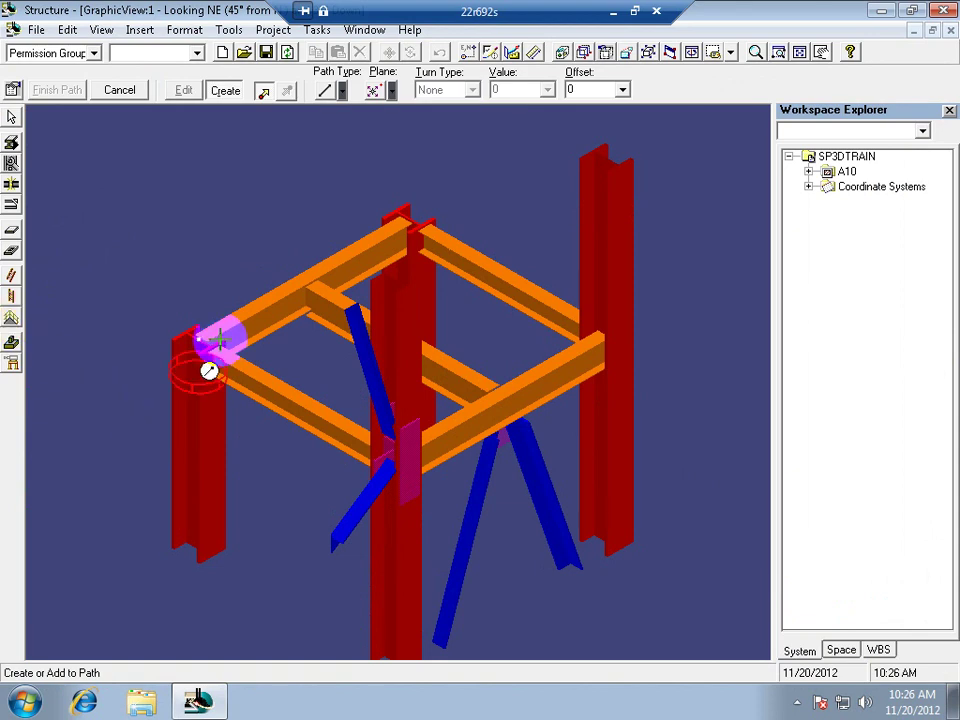
pyautogui.click(271, 340)
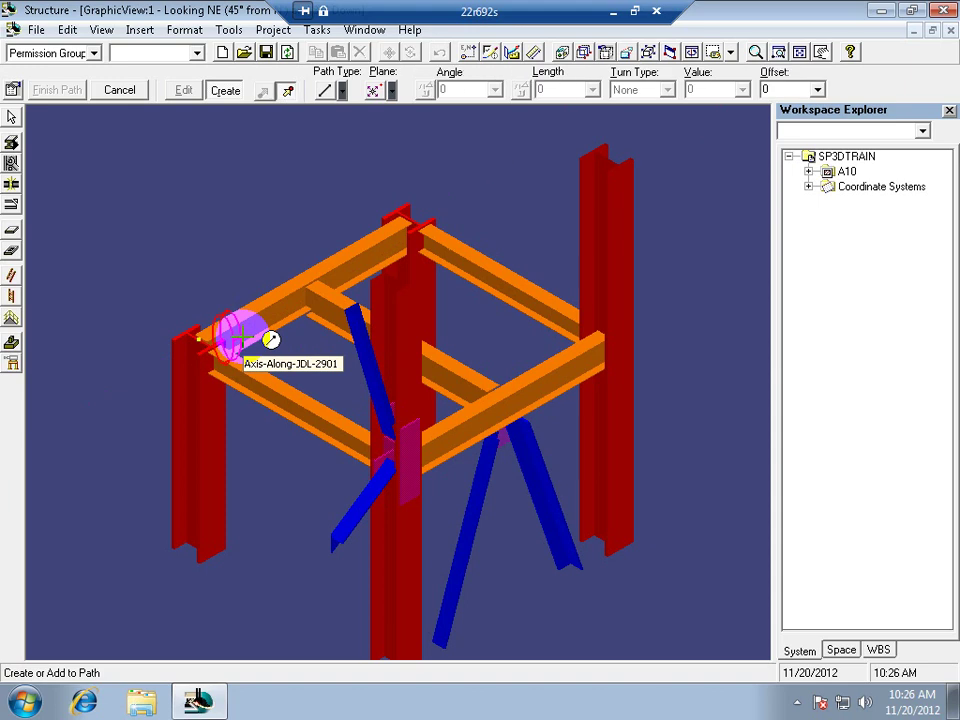
pyautogui.click(419, 250)
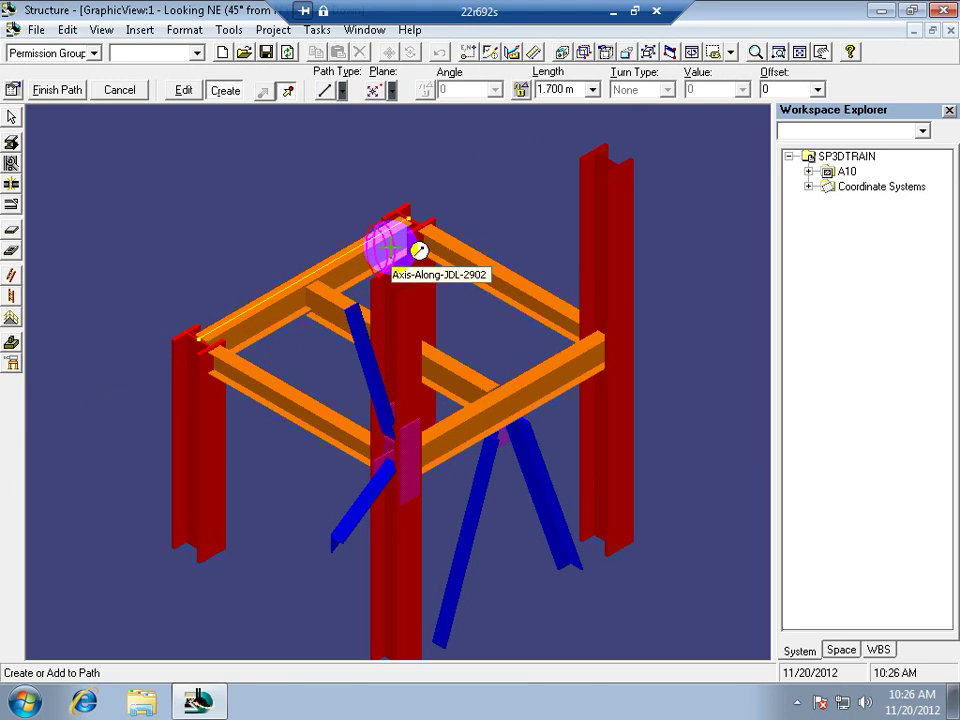
pyautogui.click(83, 92)
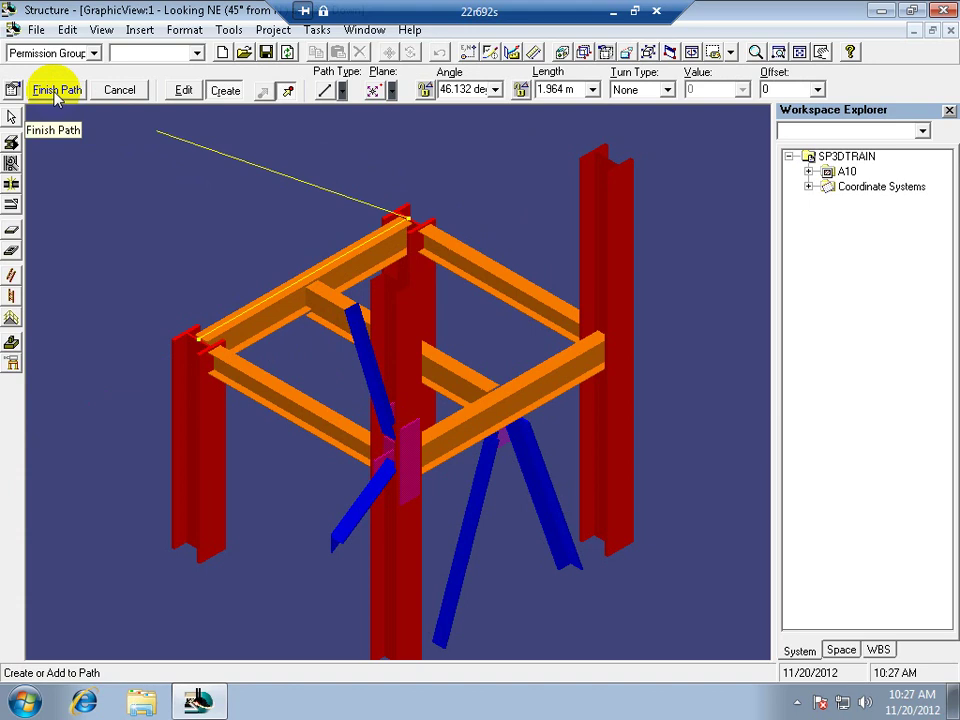
pyautogui.click(56, 92)
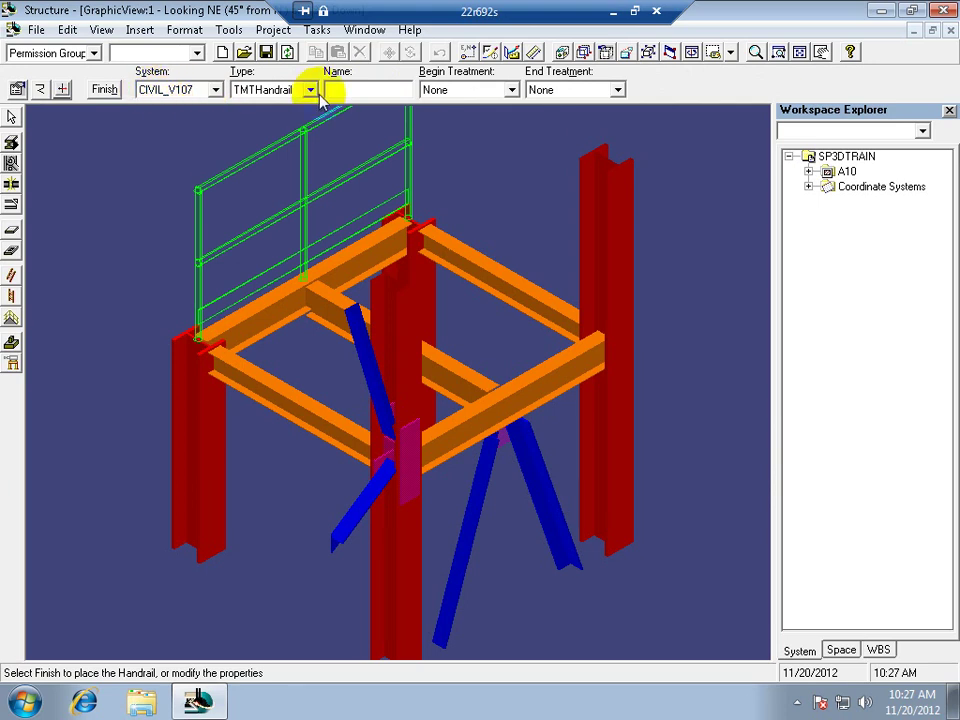
# Name the handrail HR1 and set both its begin and end treatments to Circular
pyautogui.click(353, 91)
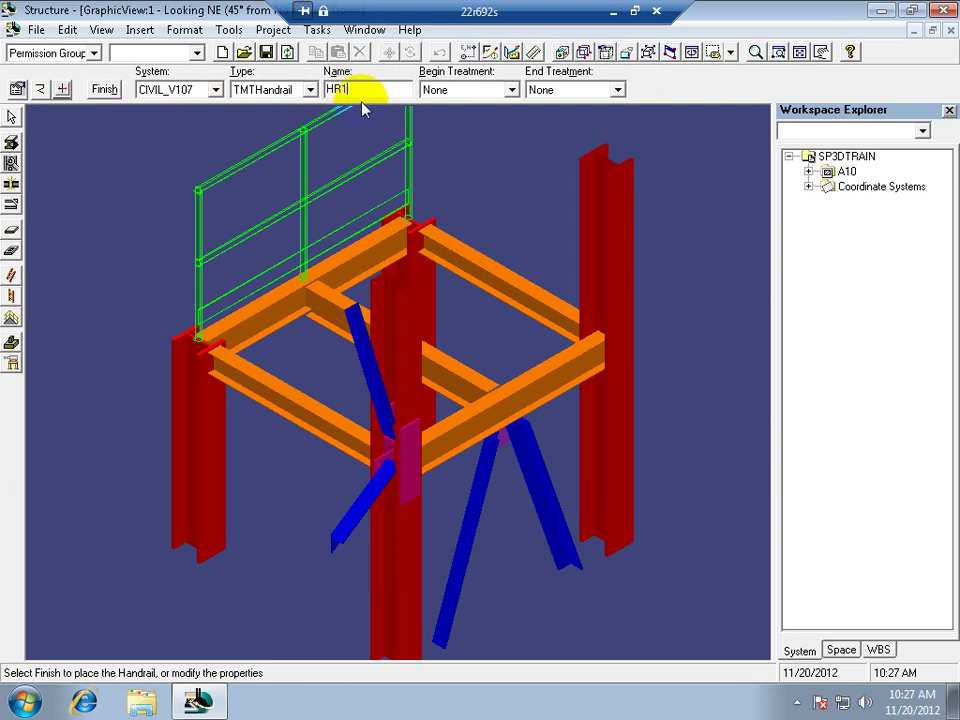
pyautogui.click(511, 90)
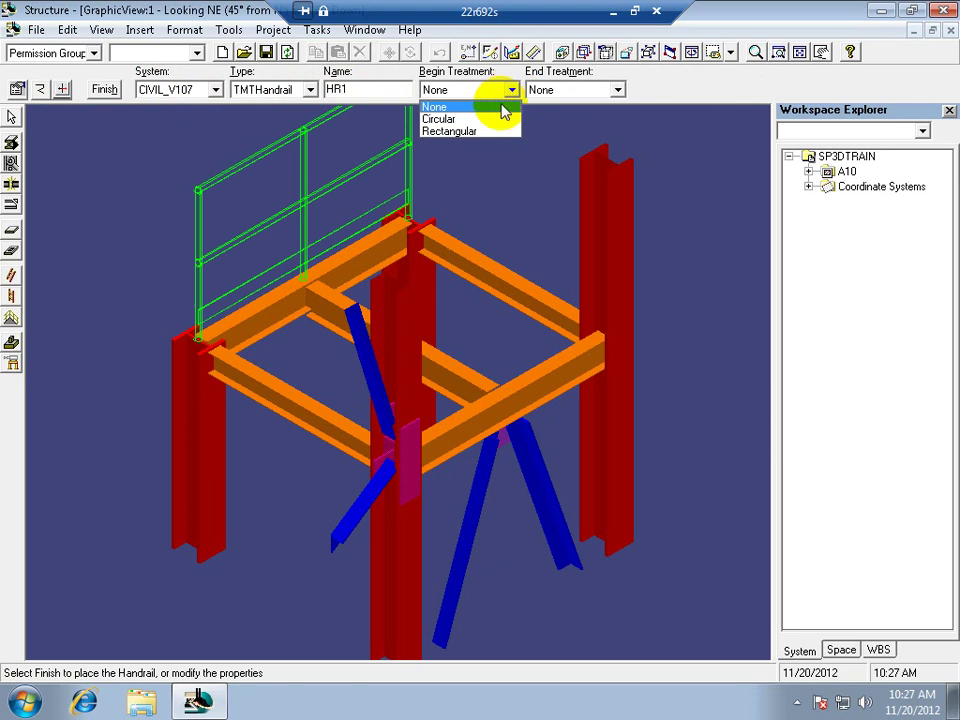
pyautogui.click(441, 119)
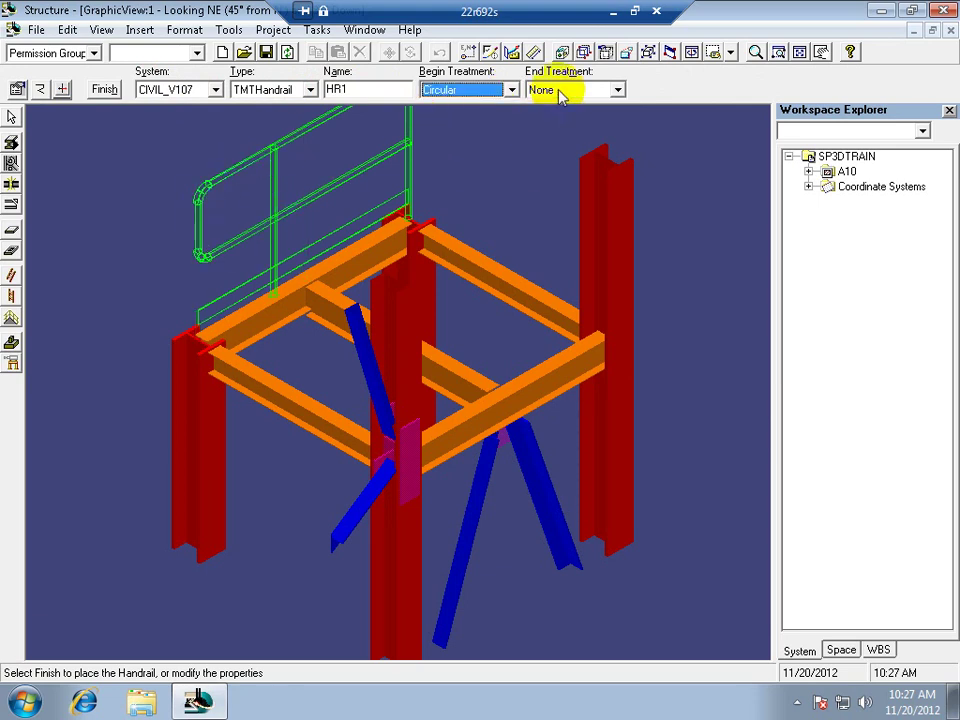
pyautogui.click(617, 90)
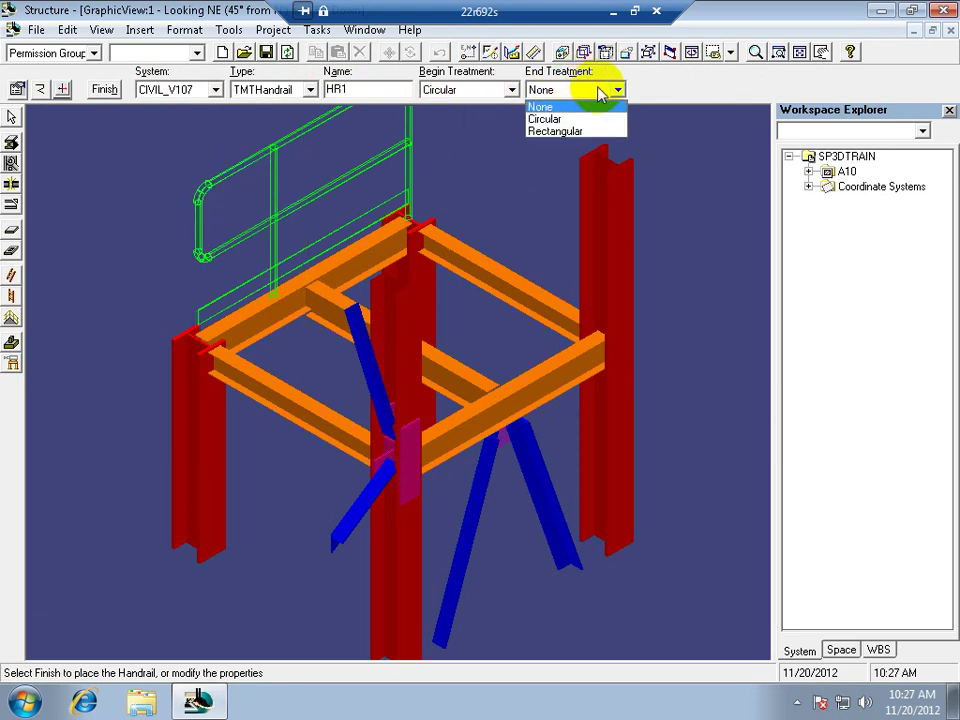
pyautogui.click(550, 120)
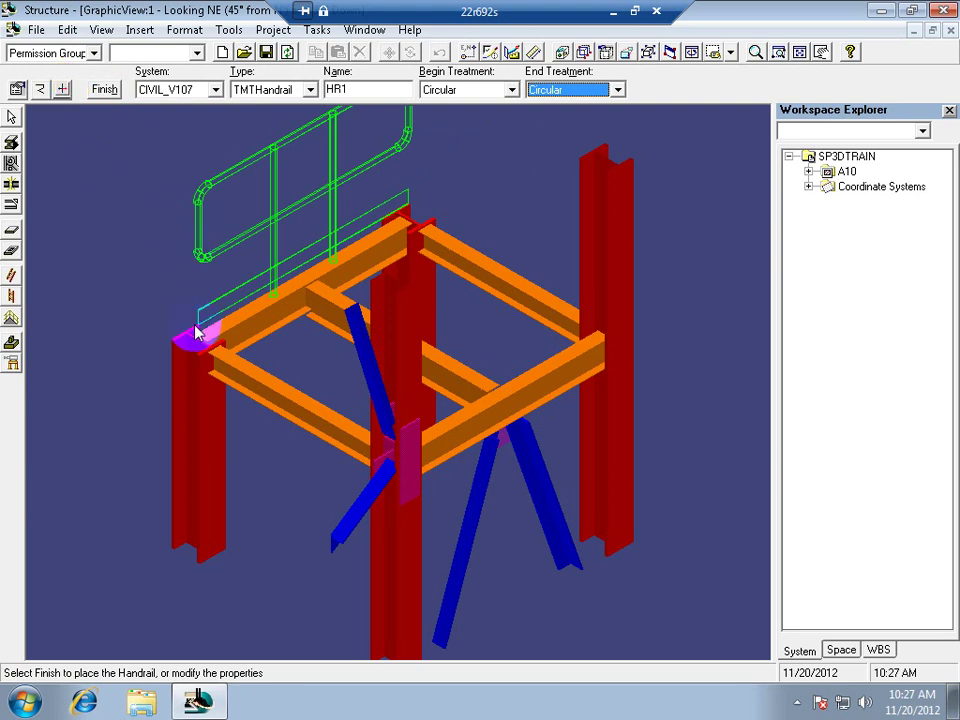
# Cycle the handrail's horizontal offset until it sits on the outer side of its path, and finish placing it
pyautogui.click(61, 89)
pyautogui.click(61, 89)
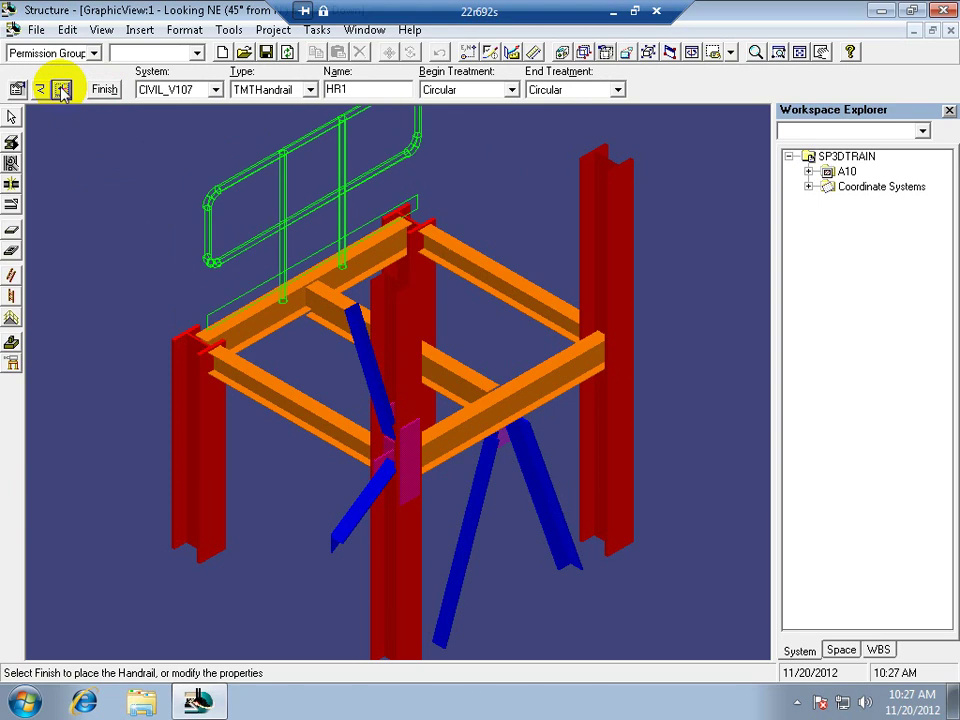
pyautogui.click(61, 89)
pyautogui.click(61, 89)
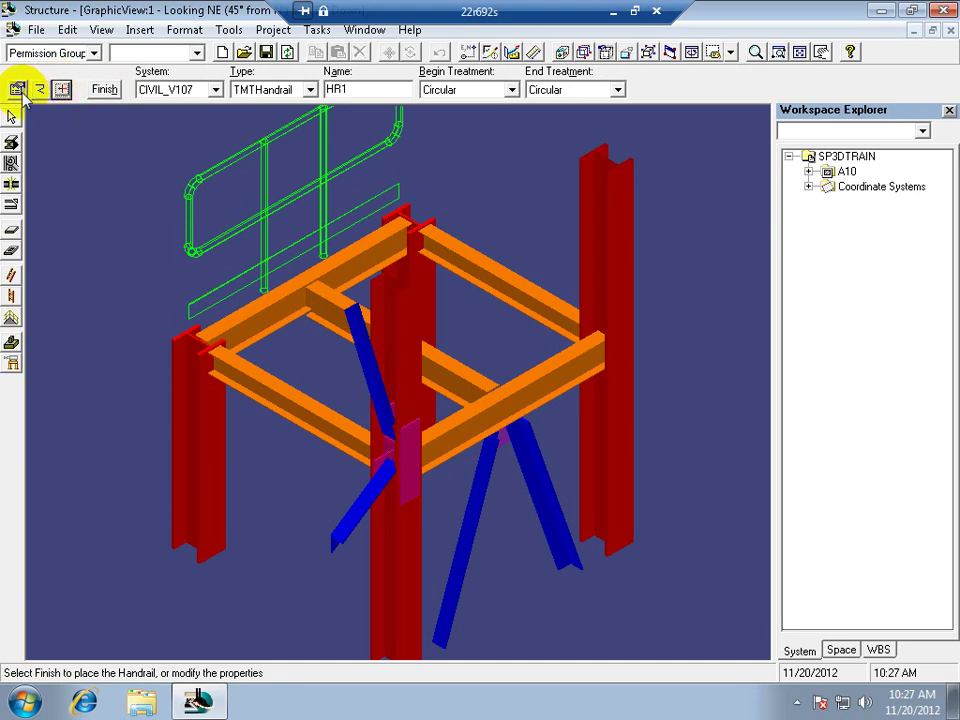
pyautogui.click(104, 90)
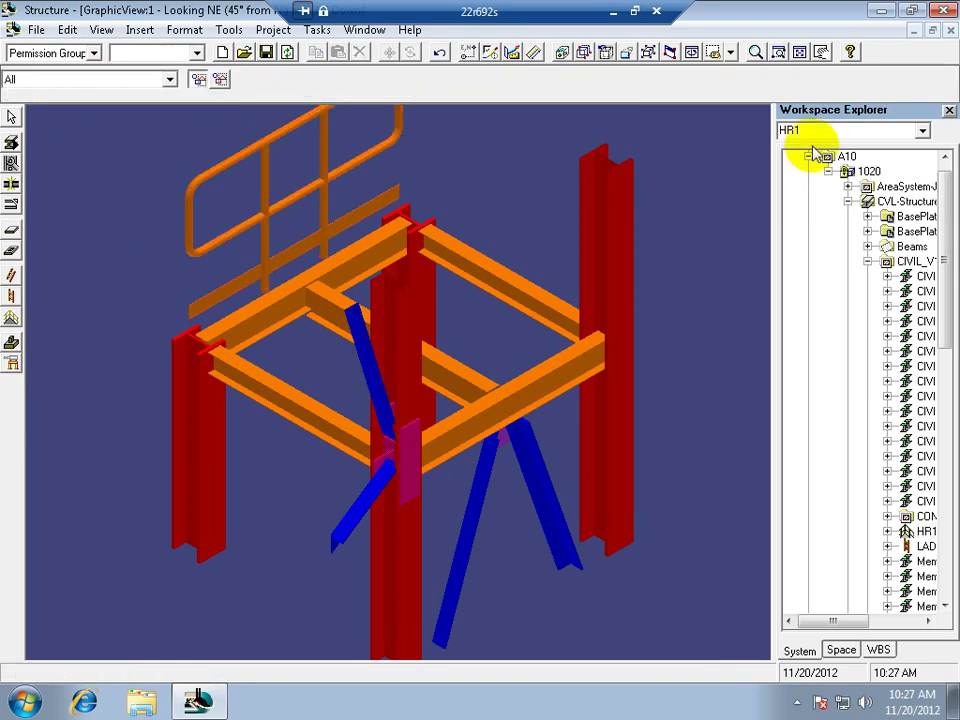
# Examine the placed handrail at full height above the platform beam
pyautogui.click(822, 52)
pyautogui.moveTo(720, 290); pyautogui.dragTo(471, 336)
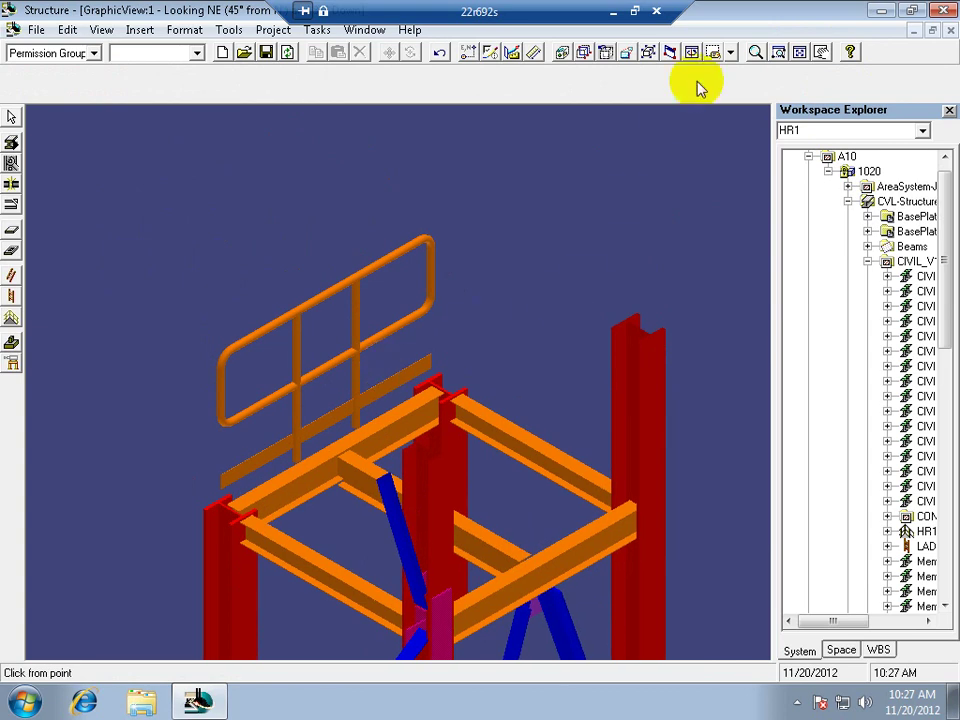
pyautogui.click(11, 118)
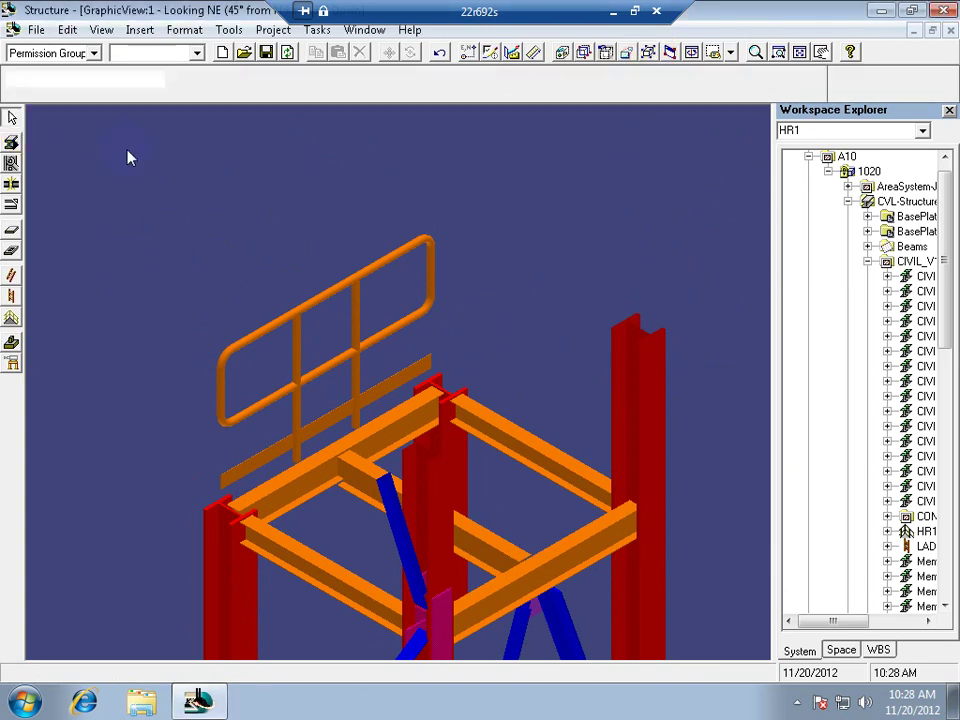
pyautogui.click(649, 54)
pyautogui.click(714, 81)
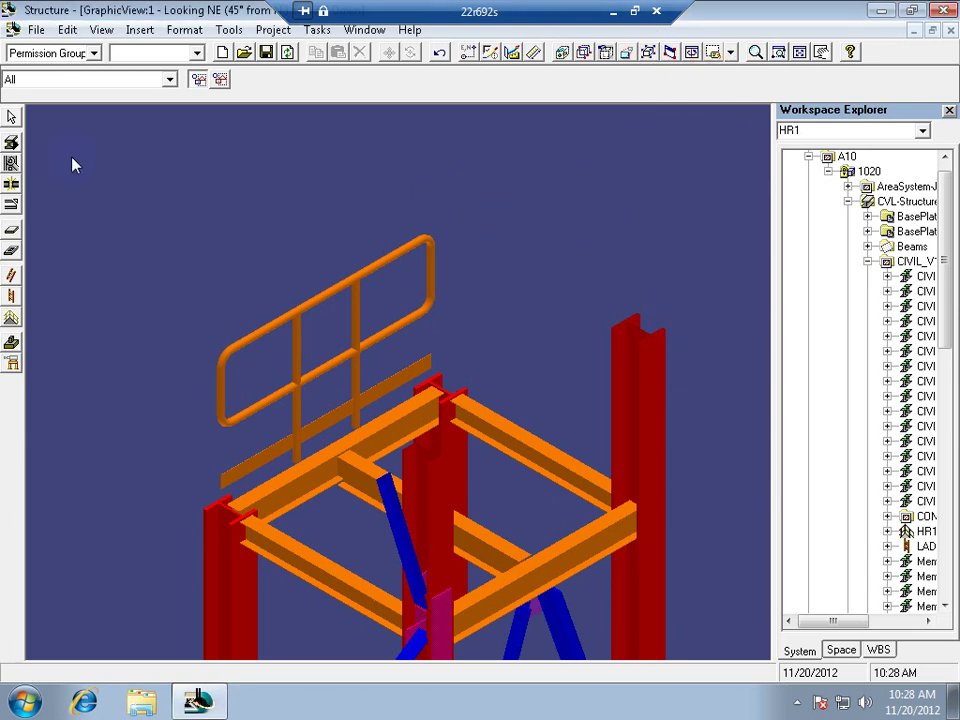
pyautogui.click(12, 117)
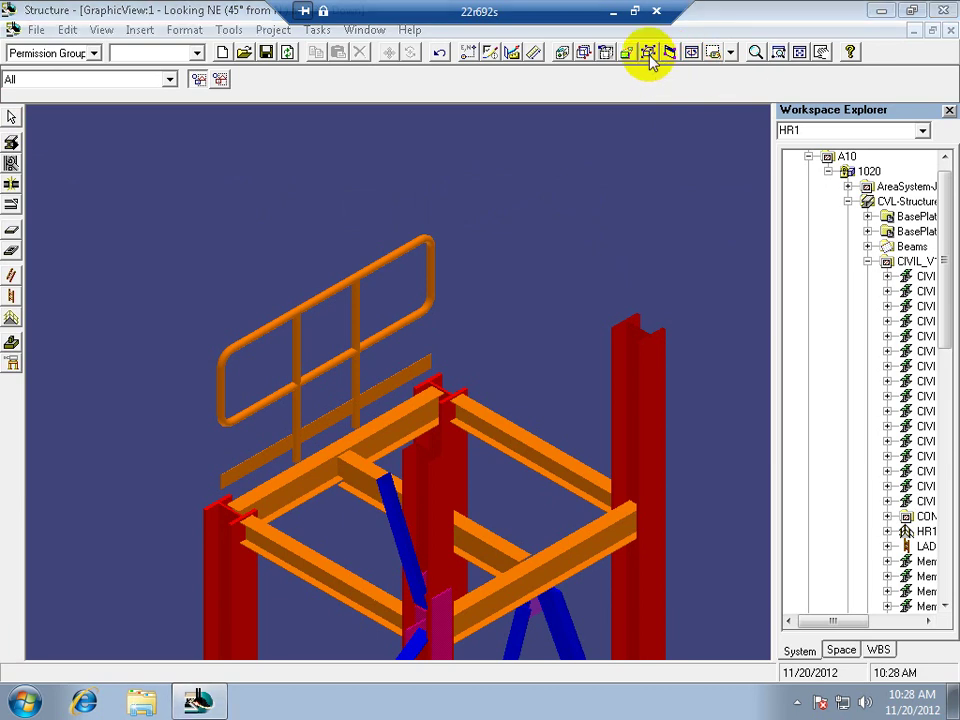
pyautogui.click(797, 50)
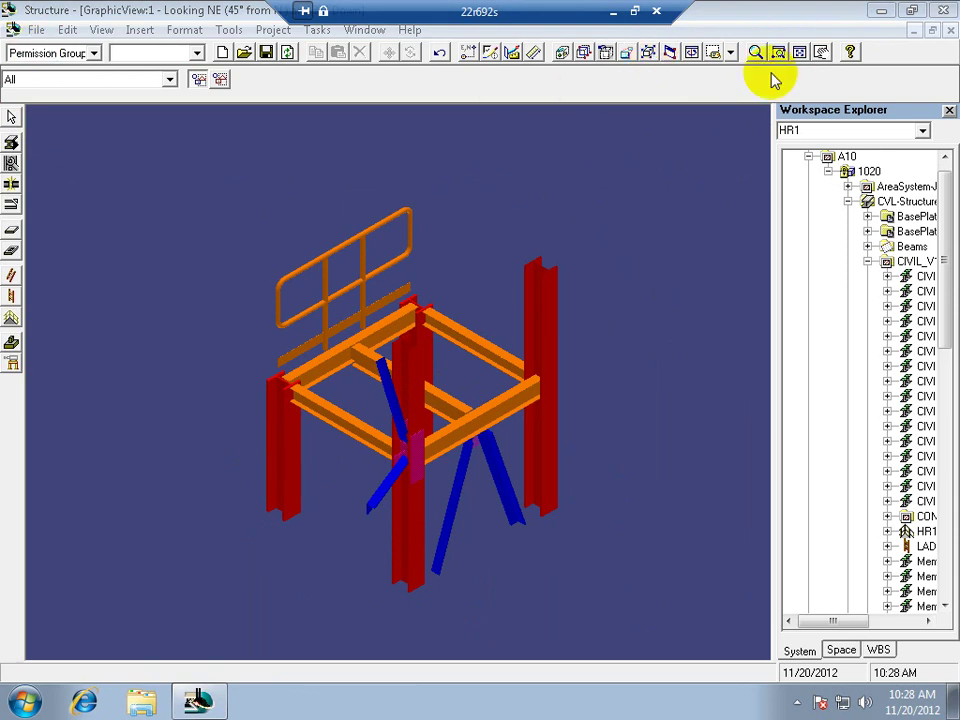
# Switch to the Top view, select the handrail along the platform's edge and open its properties
pyautogui.click(103, 31)
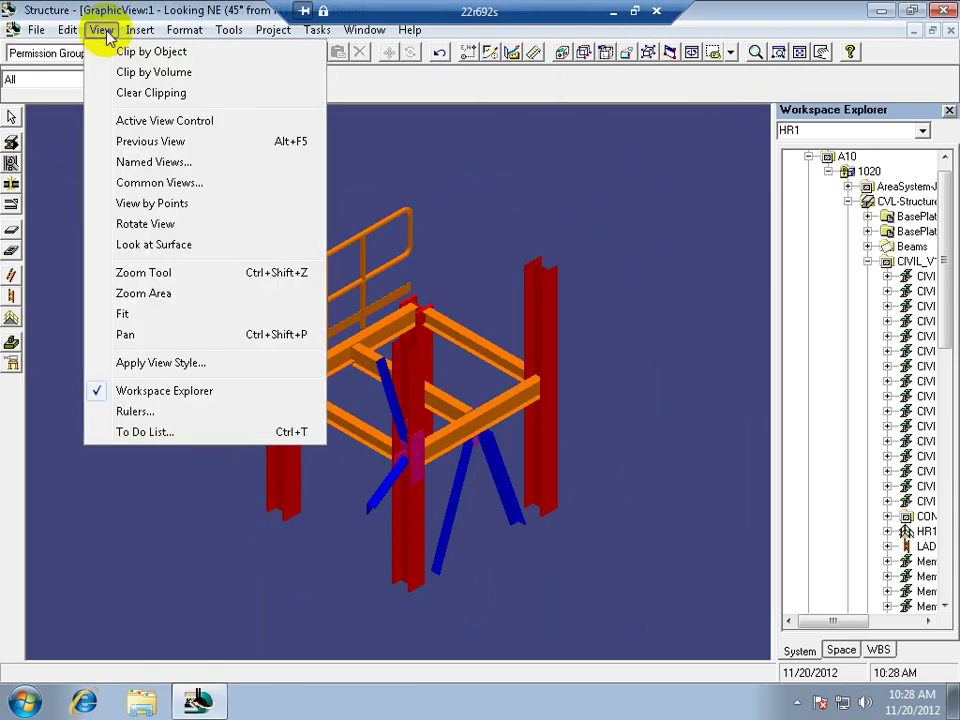
pyautogui.moveTo(141, 30)
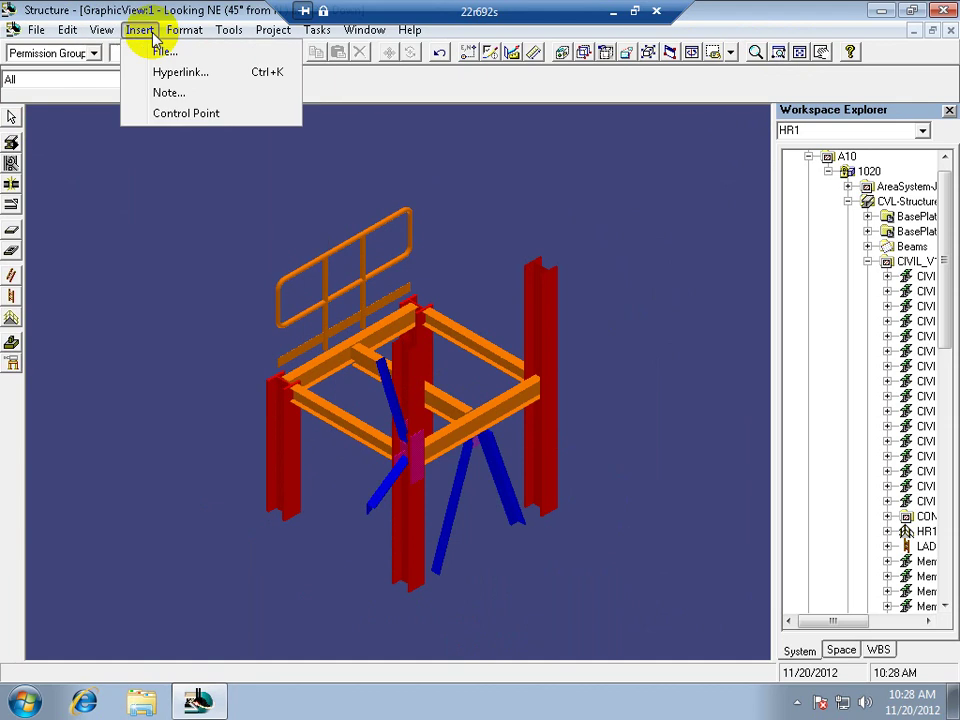
pyautogui.click(667, 228)
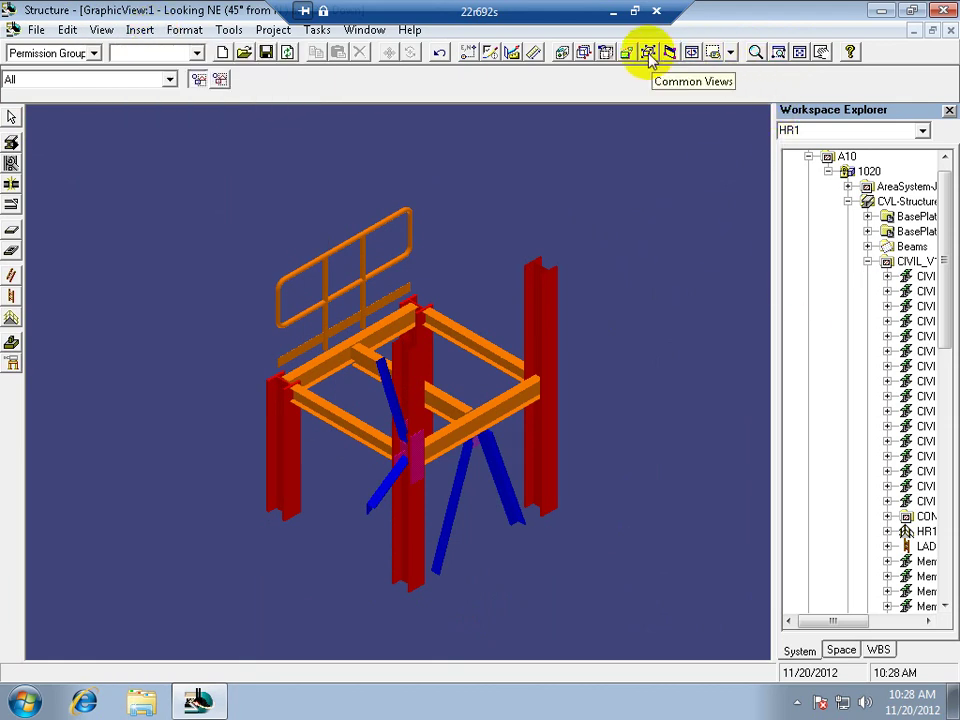
pyautogui.click(731, 52)
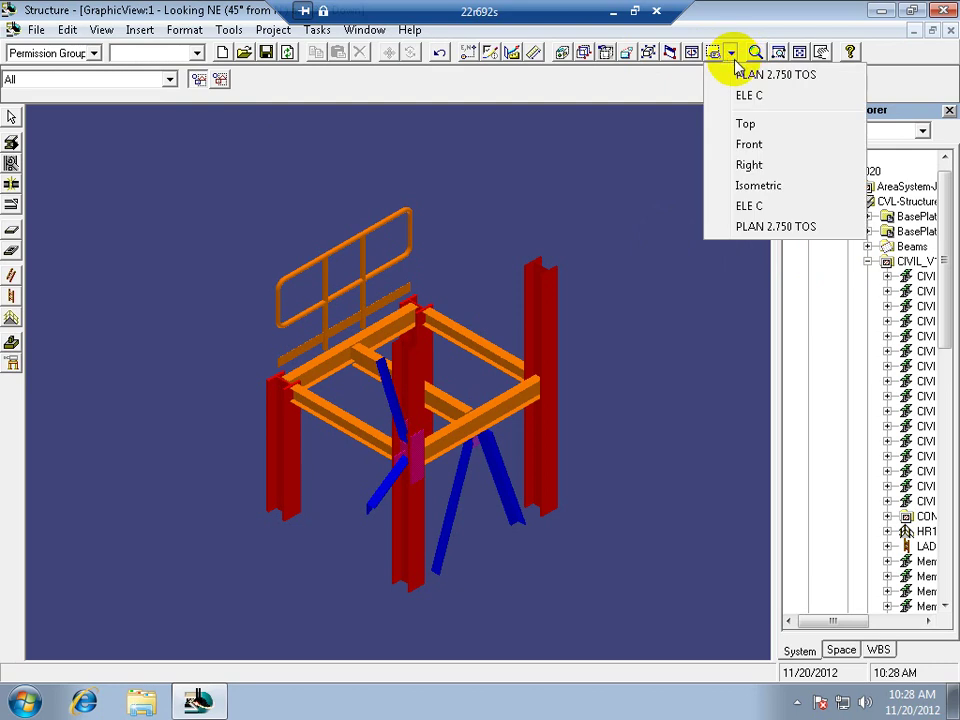
pyautogui.click(745, 128)
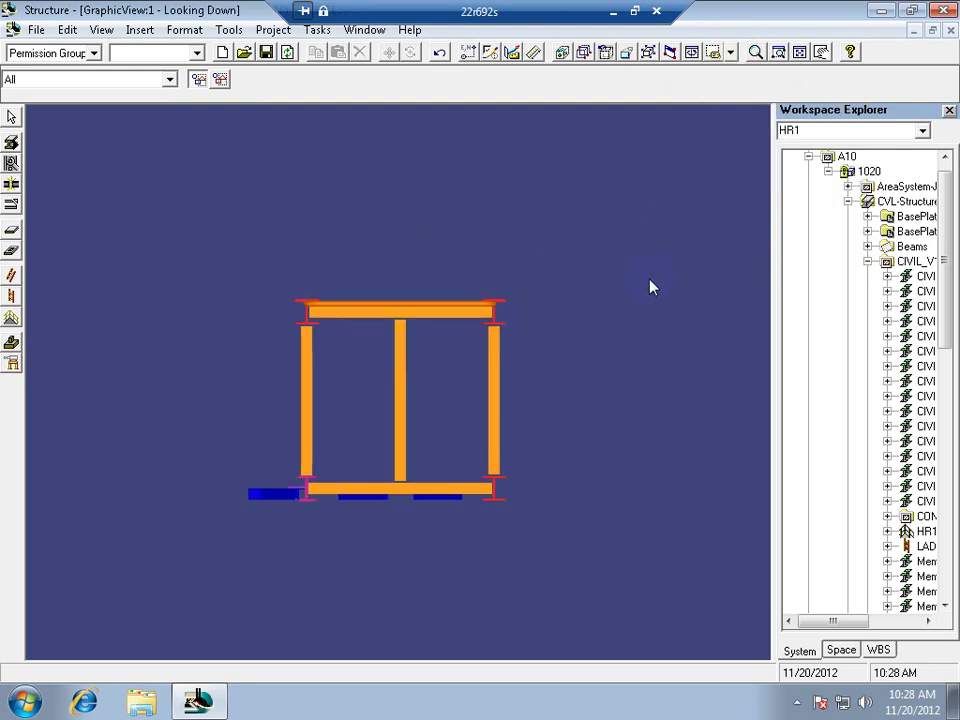
pyautogui.click(779, 51)
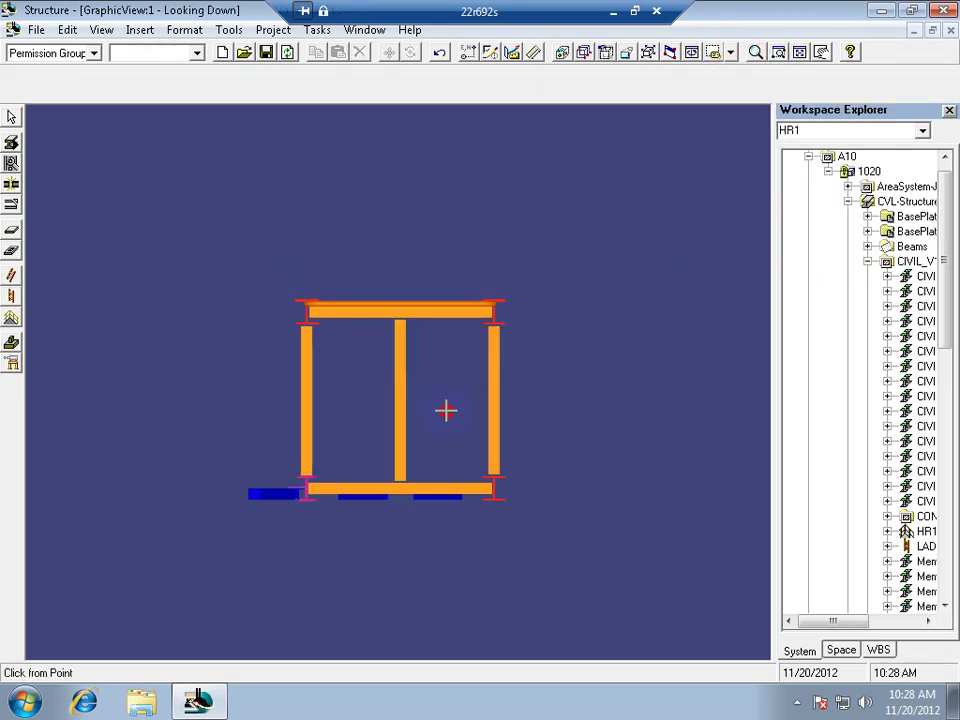
pyautogui.click(253, 272)
pyautogui.click(542, 508)
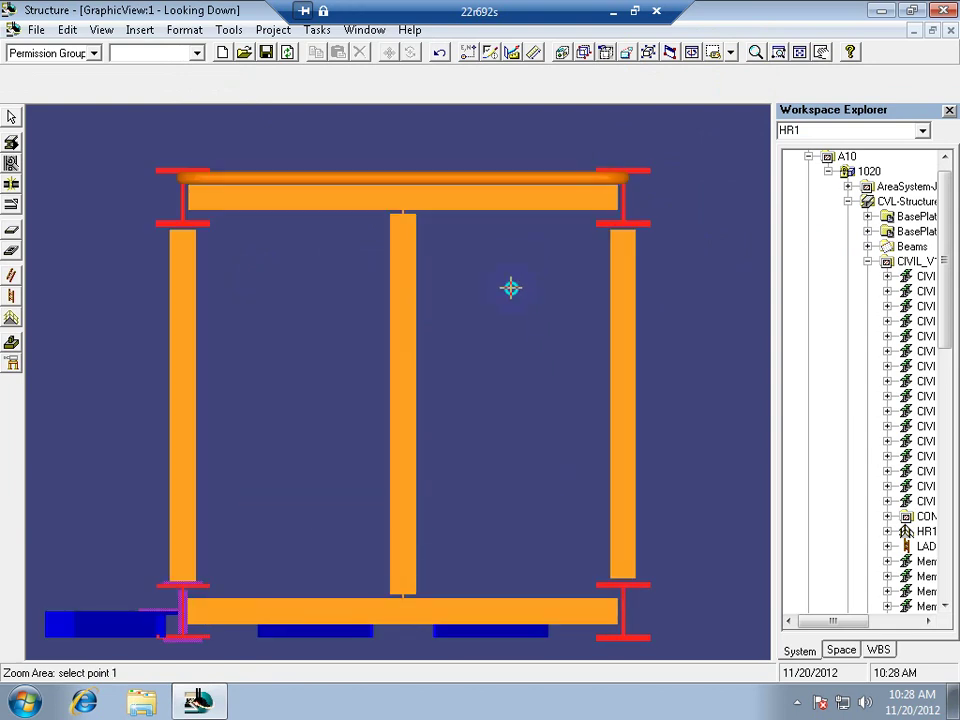
pyautogui.press('Escape')
pyautogui.click(507, 183)
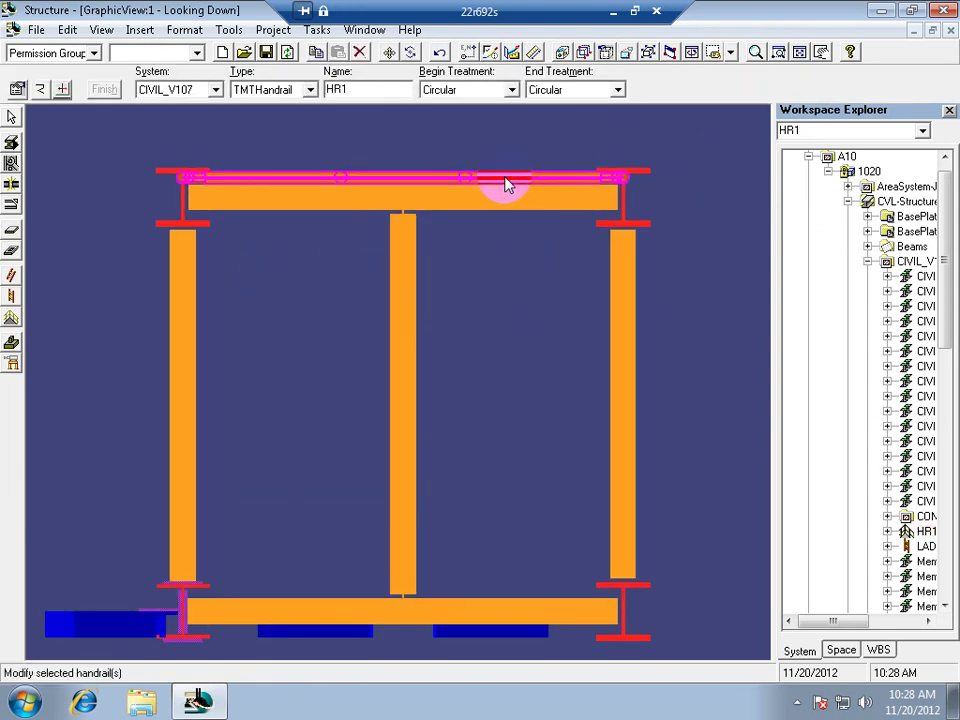
pyautogui.click(17, 89)
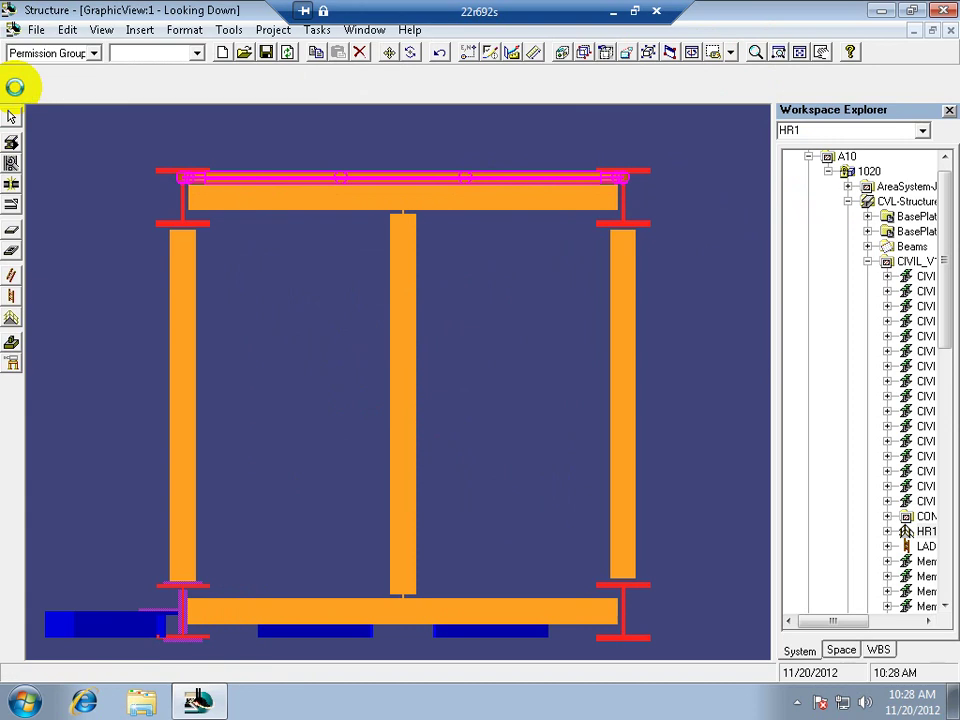
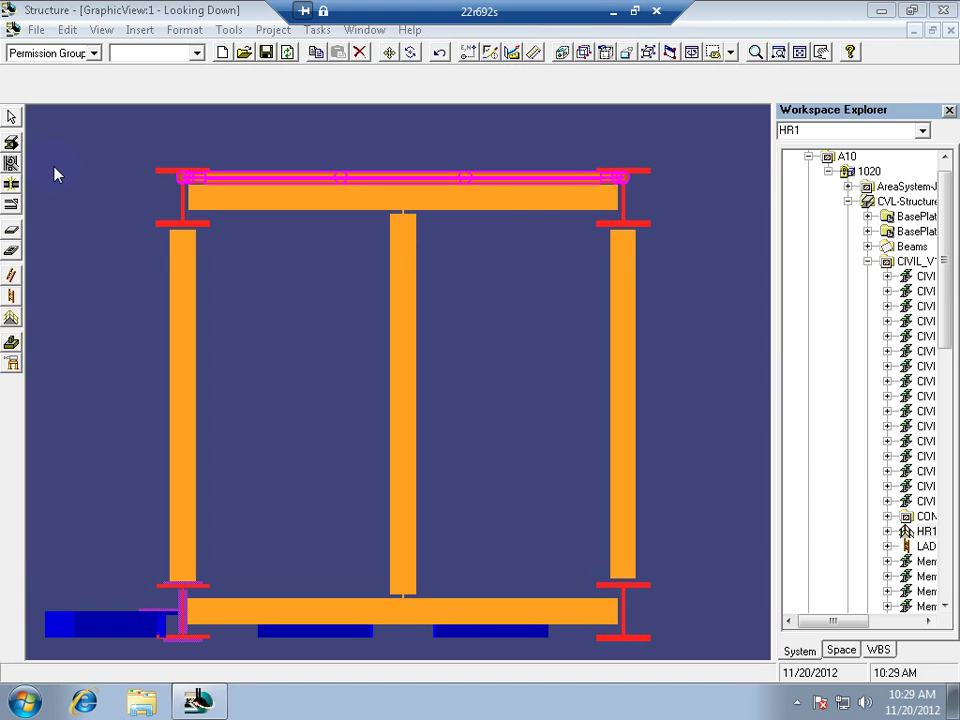
# Deselect the handrail, return to the Isometric view and clear the view's clipping planes
pyautogui.click(11, 117)
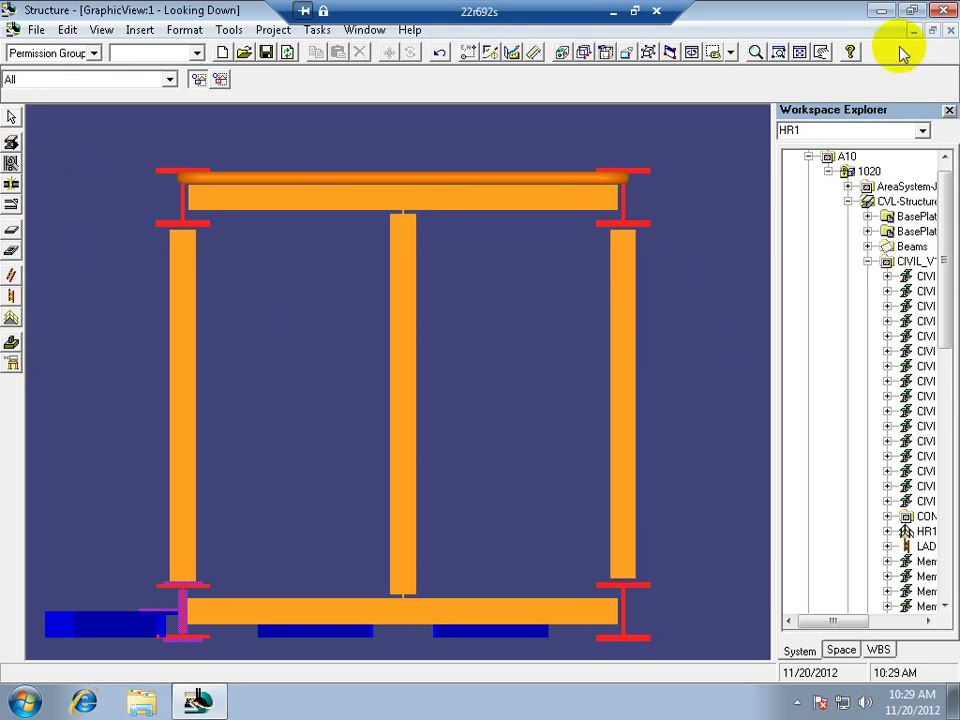
pyautogui.click(801, 53)
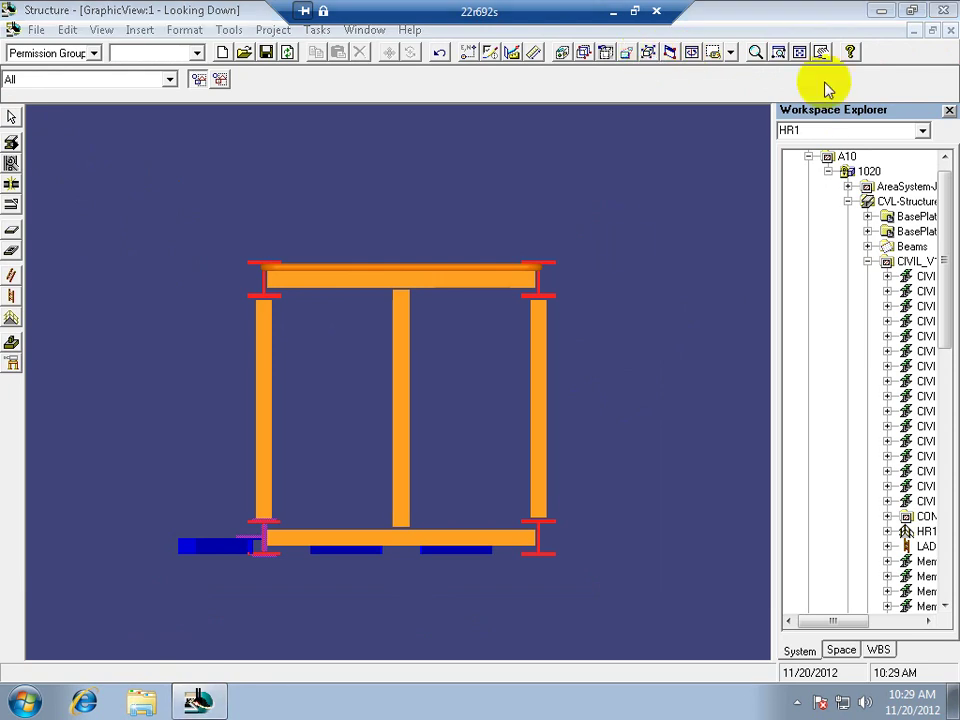
pyautogui.click(731, 52)
pyautogui.click(758, 186)
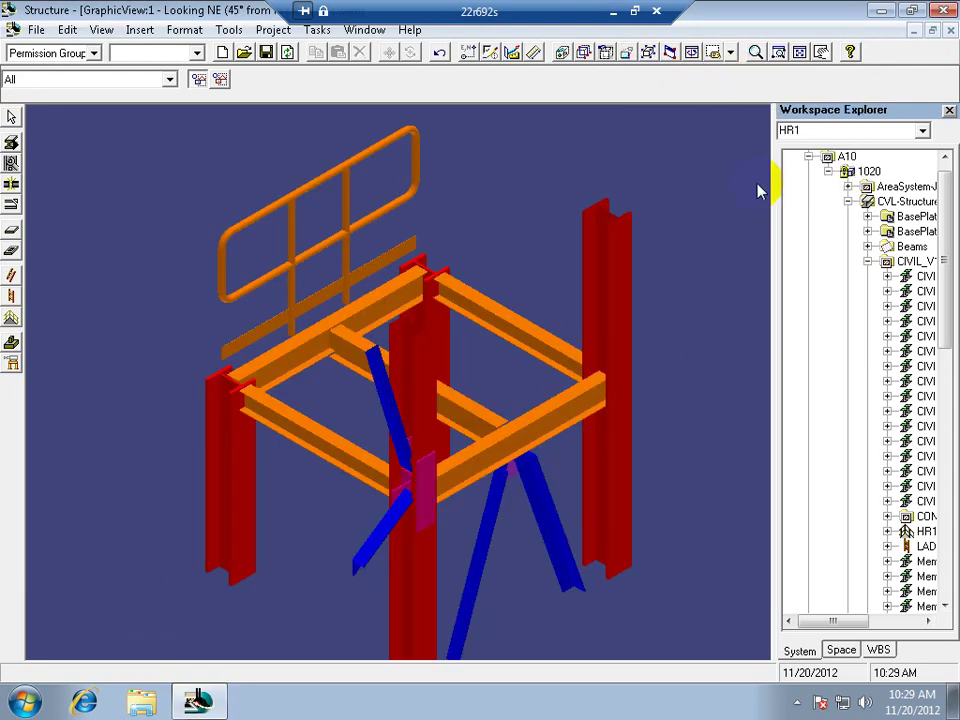
pyautogui.click(584, 52)
pyautogui.click(606, 54)
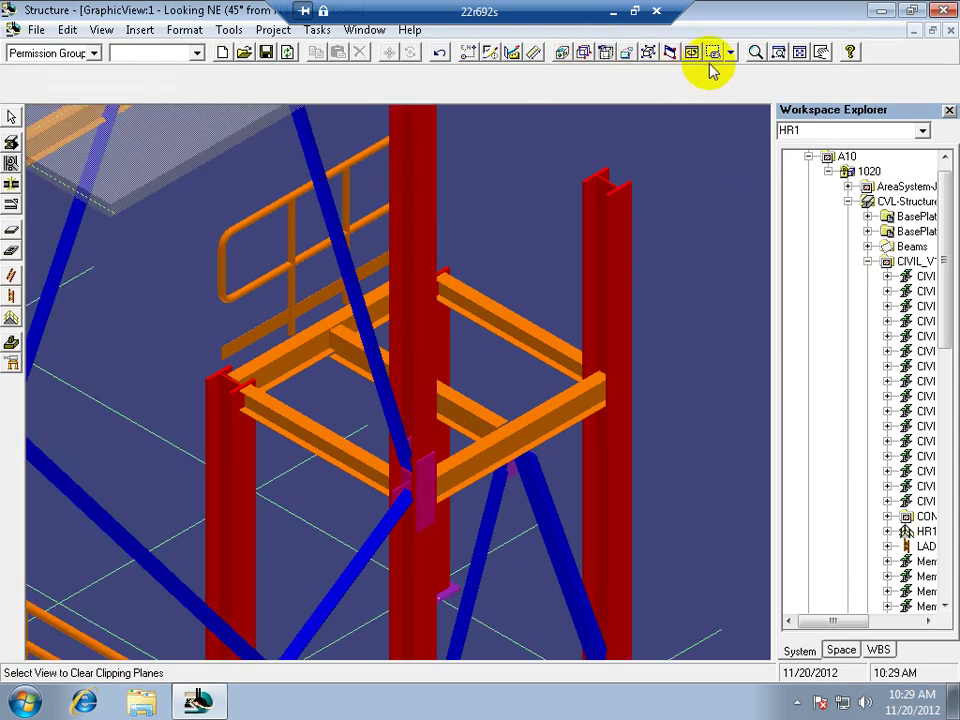
# Start a slab at the roof framing and define its 3-point plane through the sloped gable member's eave and ridge ends and the far ridge end
pyautogui.click(799, 52)
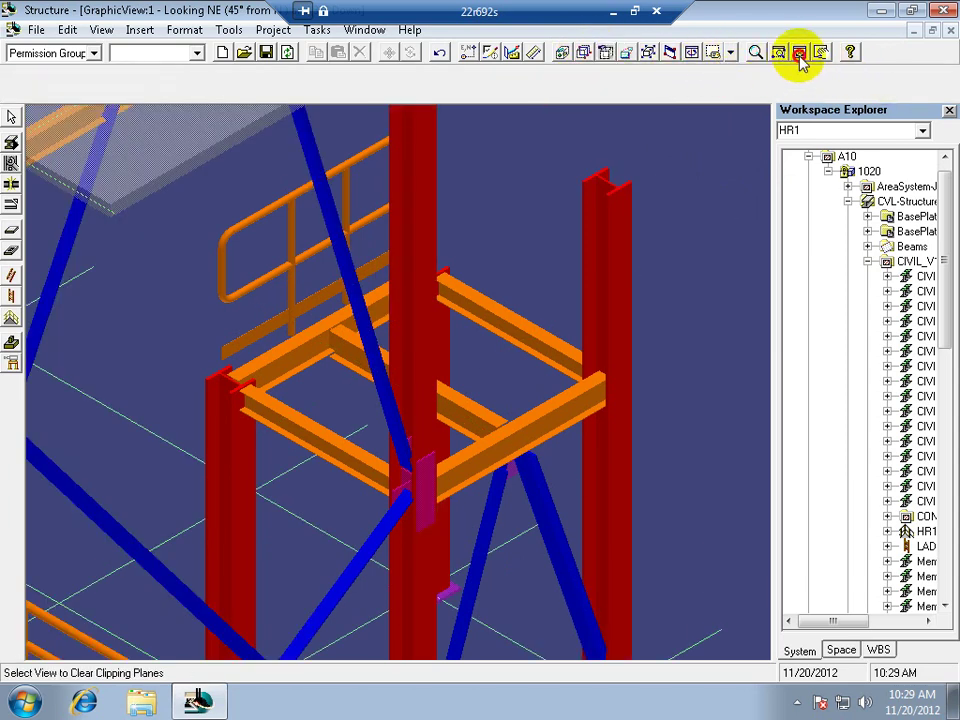
pyautogui.moveTo(506, 330); pyautogui.dragTo(663, 209)
pyautogui.moveTo(139, 564); pyautogui.dragTo(647, 165)
pyautogui.click(11, 117)
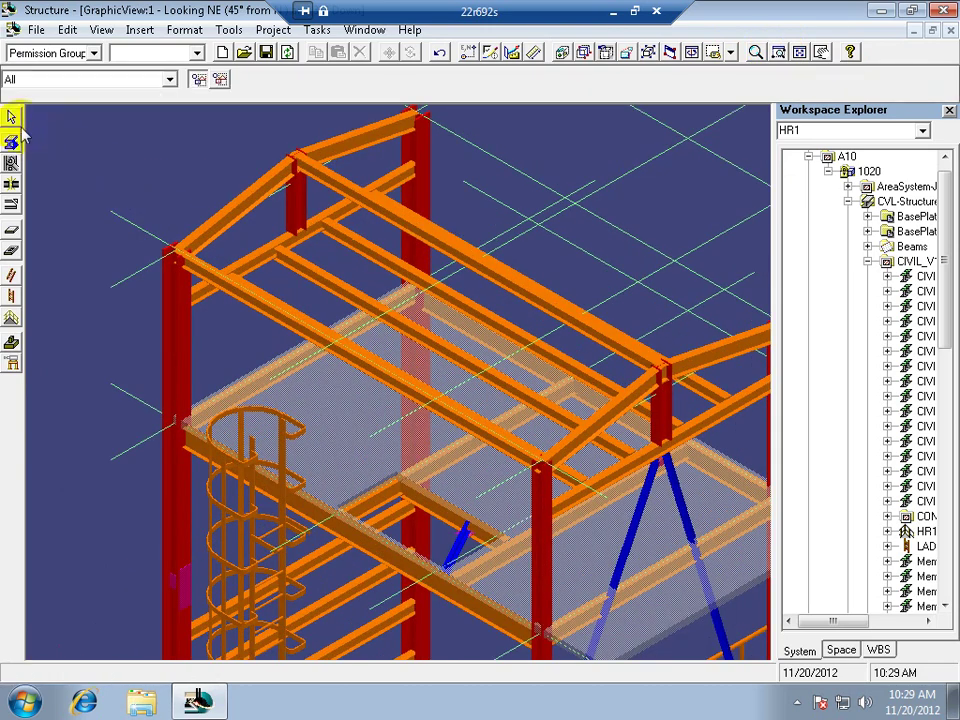
pyautogui.click(11, 237)
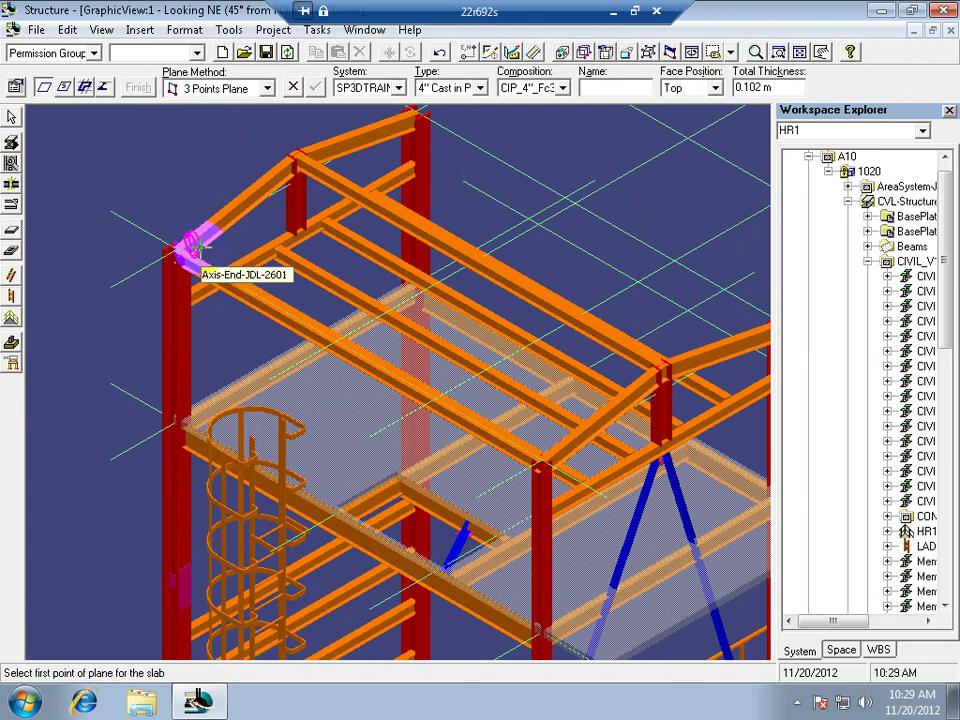
pyautogui.click(196, 245)
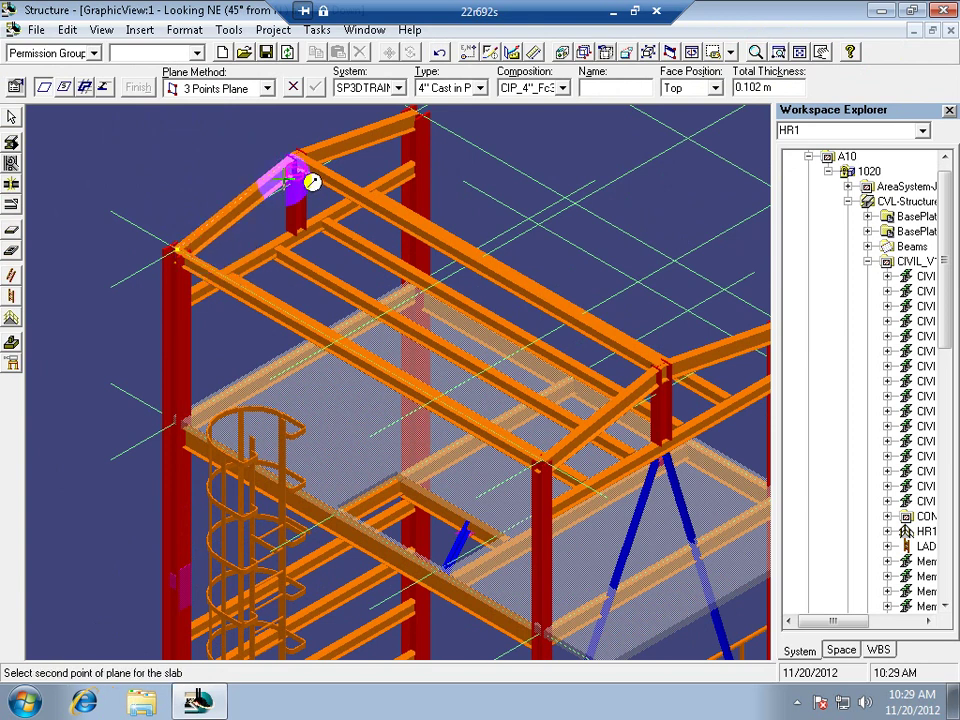
pyautogui.click(288, 176)
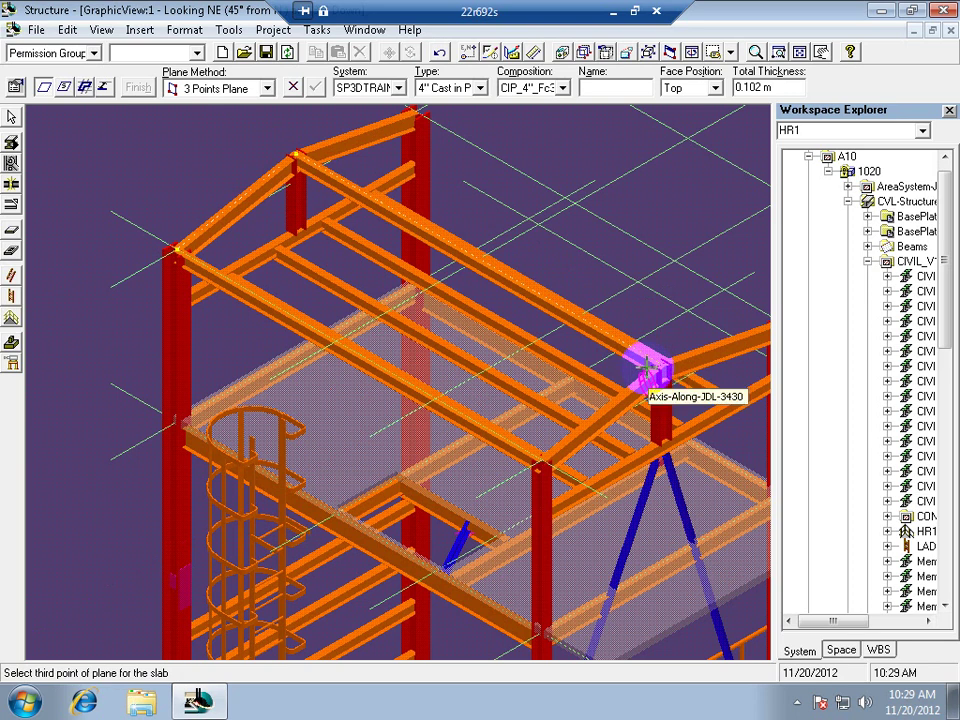
pyautogui.click(648, 368)
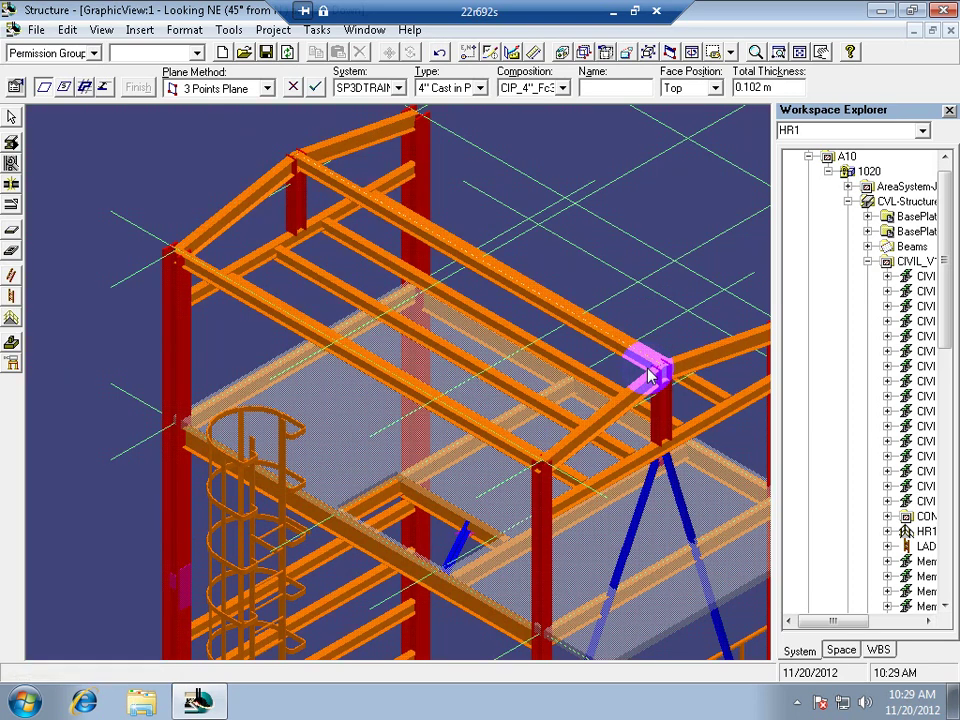
pyautogui.click(316, 88)
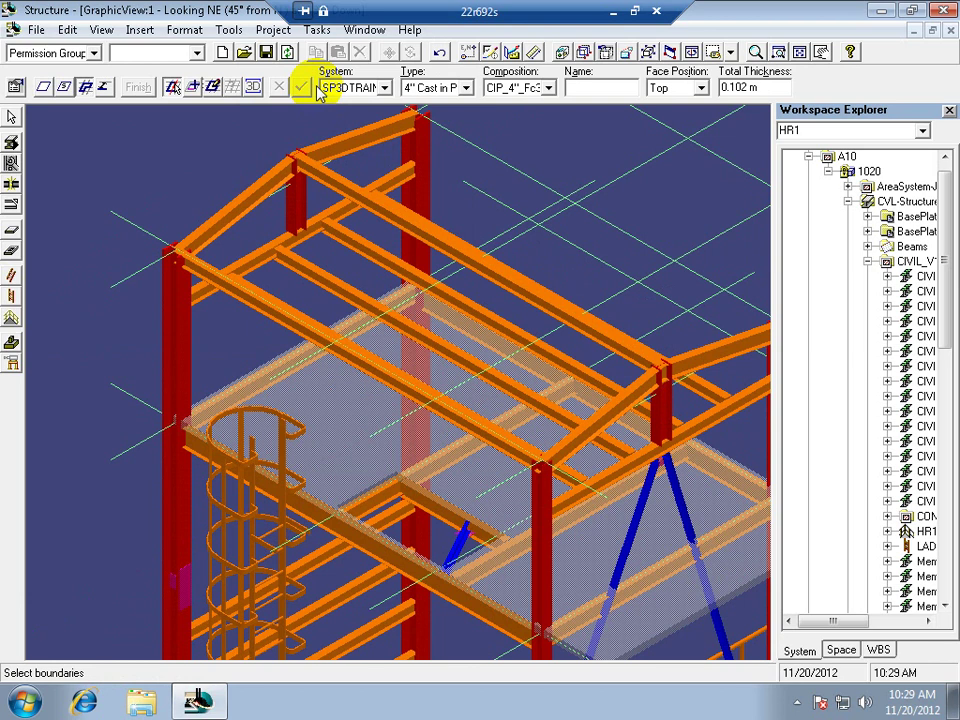
# Bound the sloped roof slab with the two gable-end grid lines, the ridge beam and the eave grid line, and accept the boundaries
pyautogui.click(143, 278)
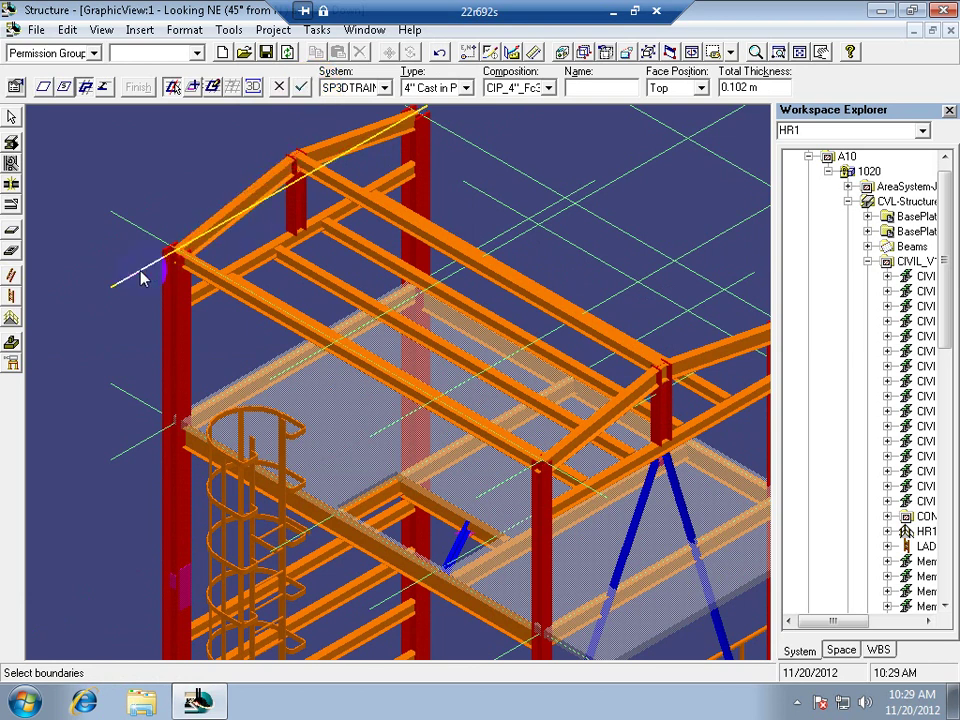
pyautogui.click(334, 189)
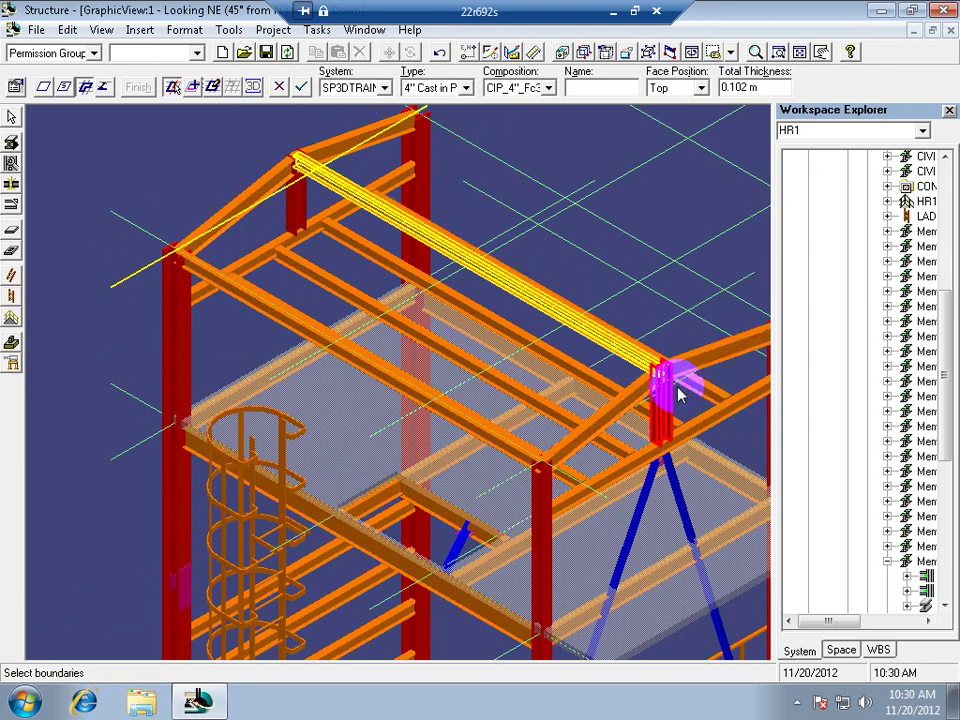
pyautogui.click(512, 481)
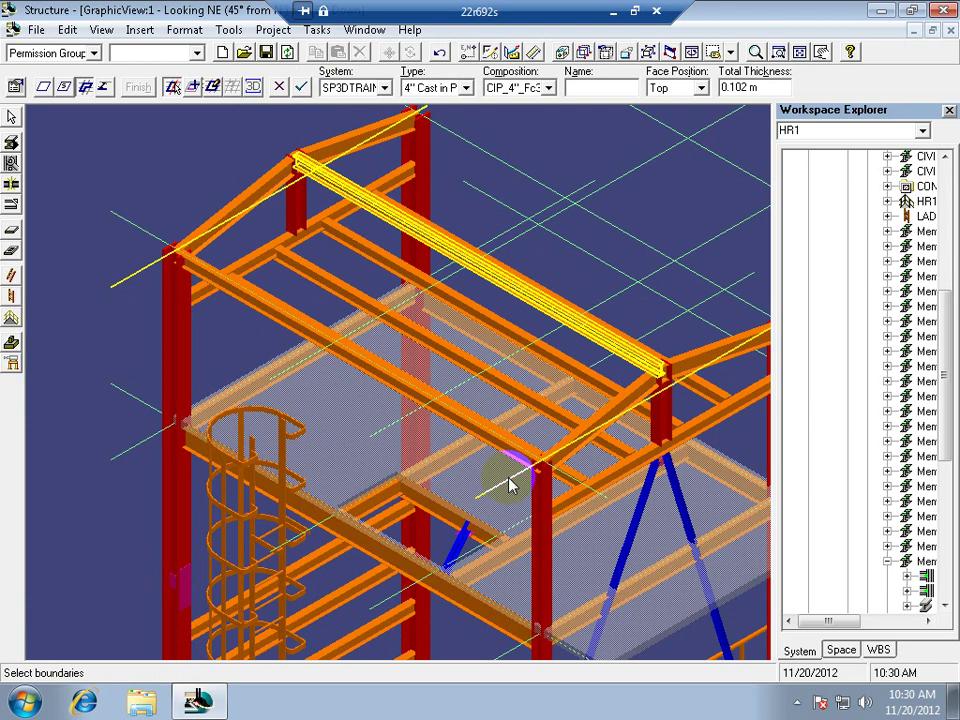
pyautogui.click(150, 243)
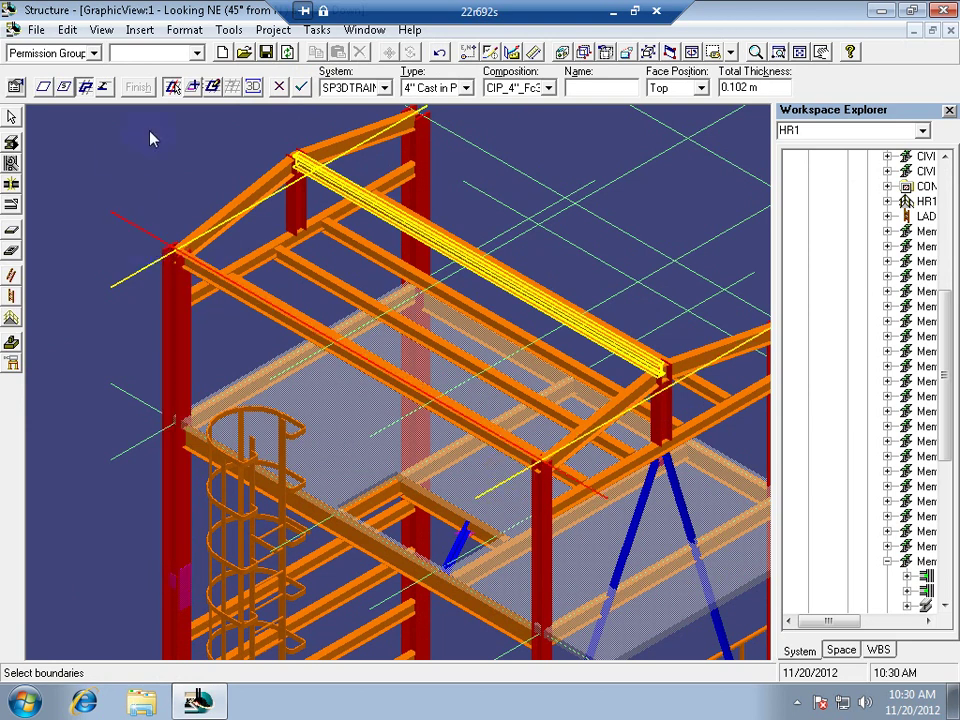
pyautogui.click(300, 87)
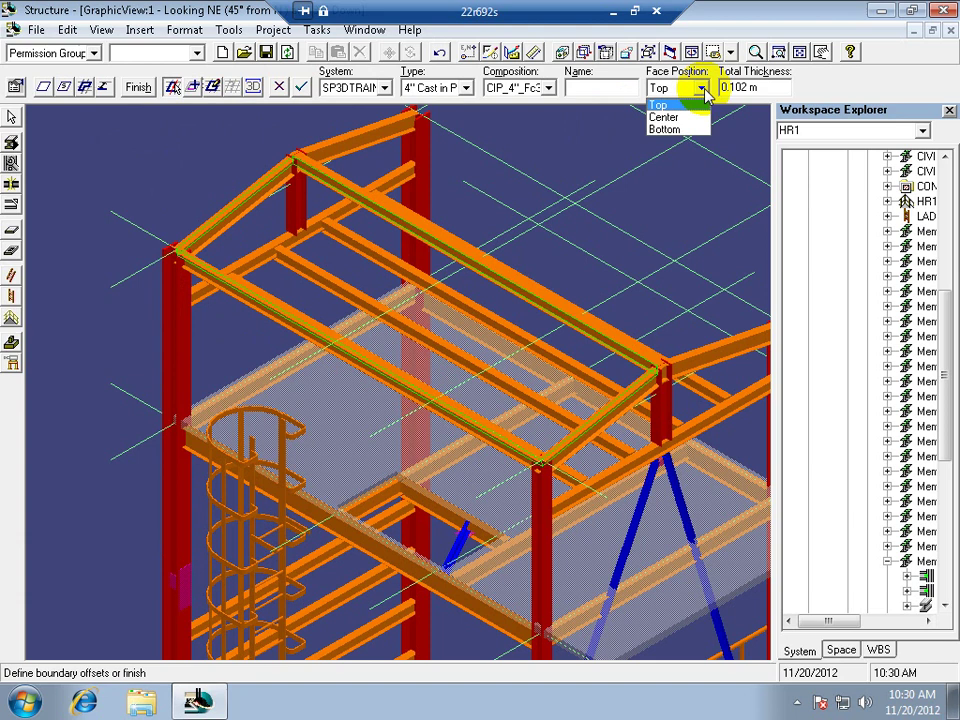
# Set the roof slab's face position to Bottom, name it SL-01, assign it to system SLAB_V107 and finish placing it
pyautogui.click(666, 128)
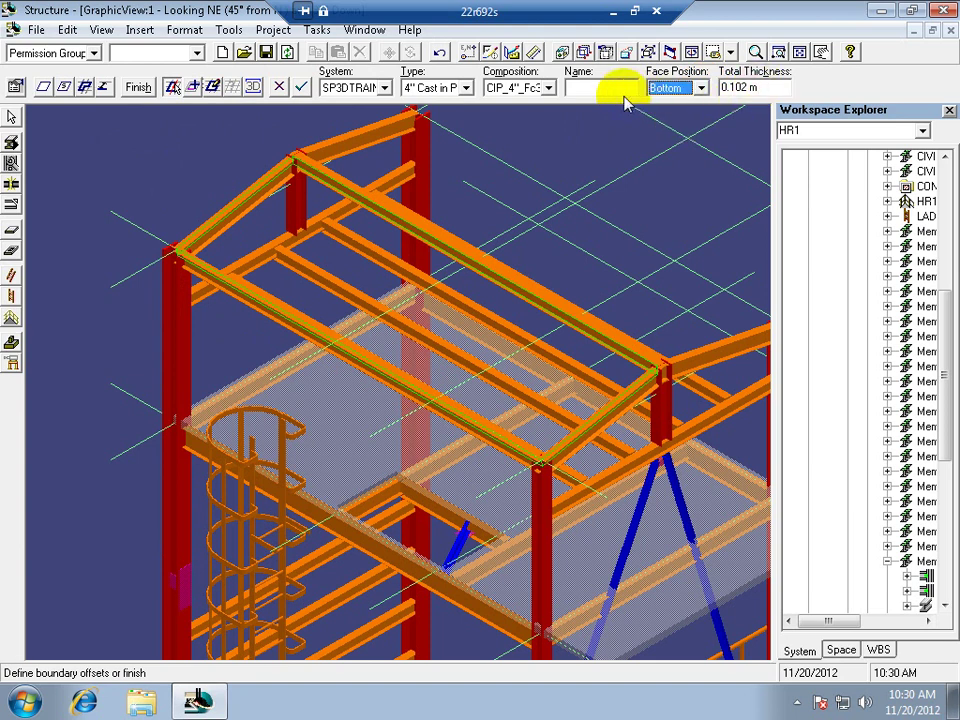
pyautogui.click(588, 87)
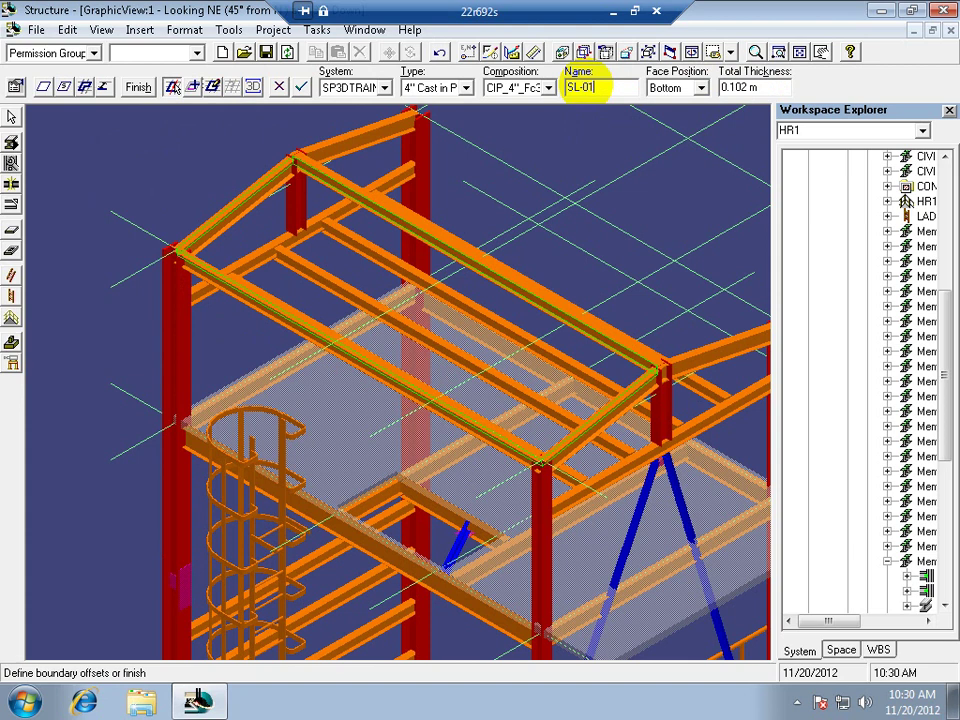
pyautogui.write('SL-01')
pyautogui.click(381, 88)
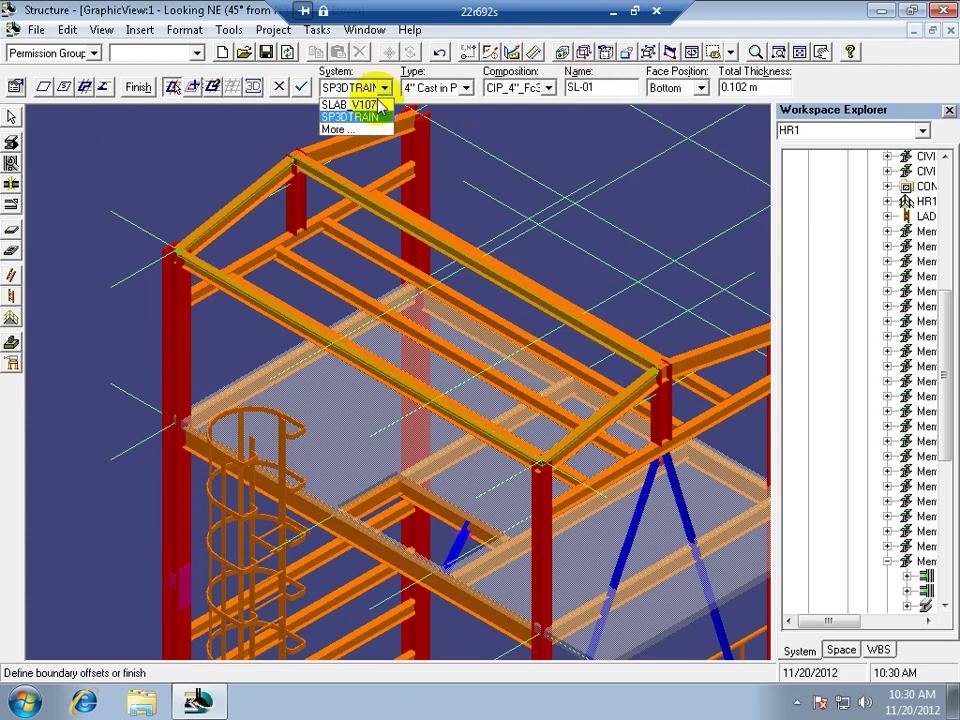
pyautogui.click(370, 105)
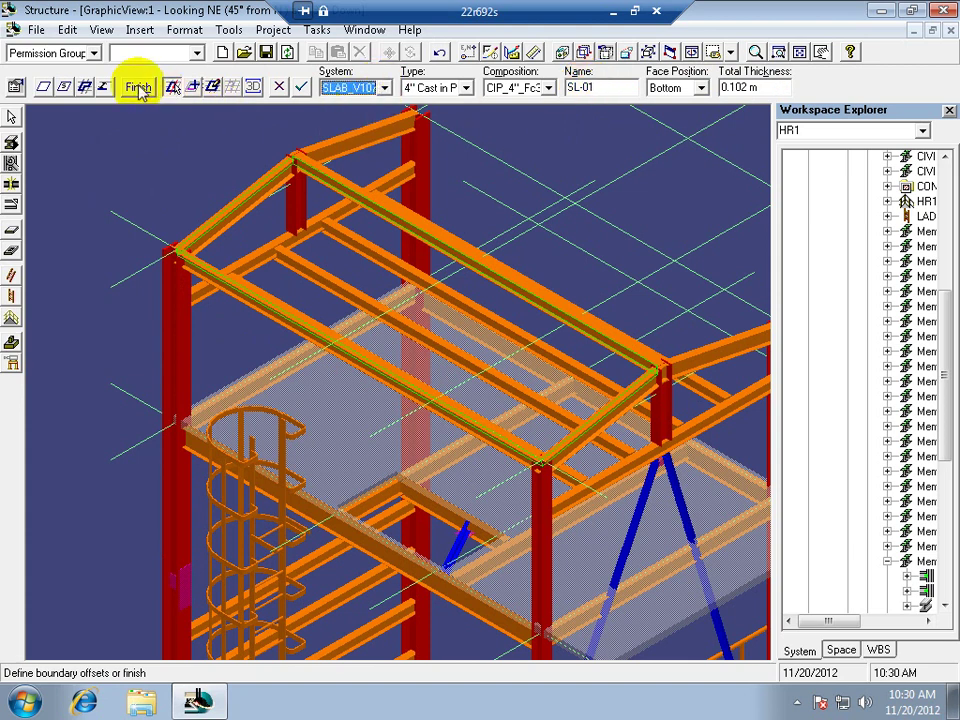
pyautogui.click(138, 88)
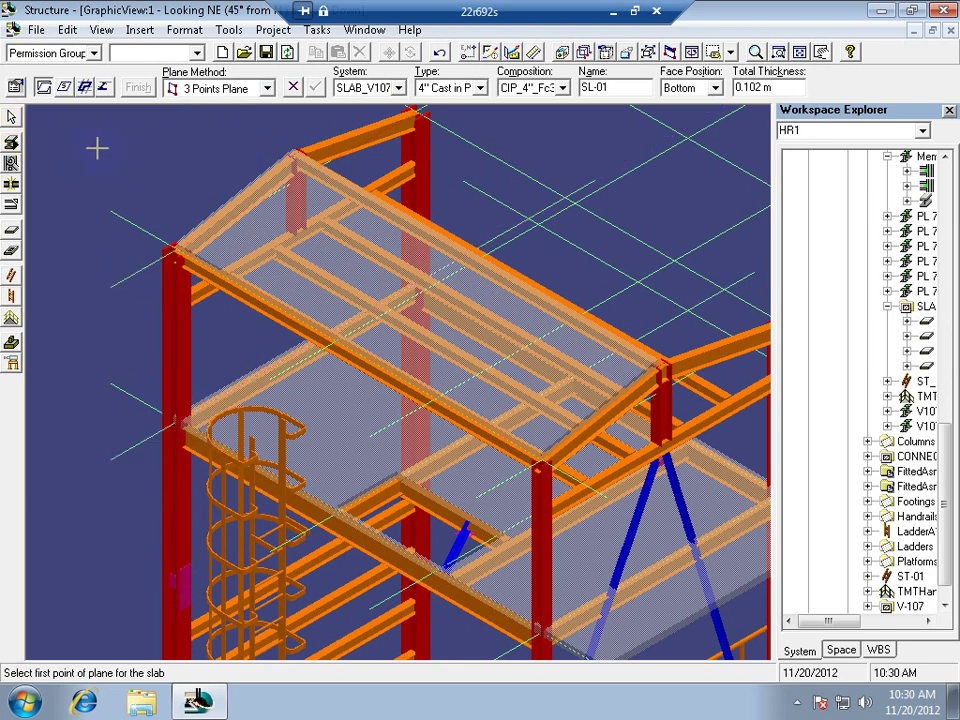
pyautogui.click(11, 117)
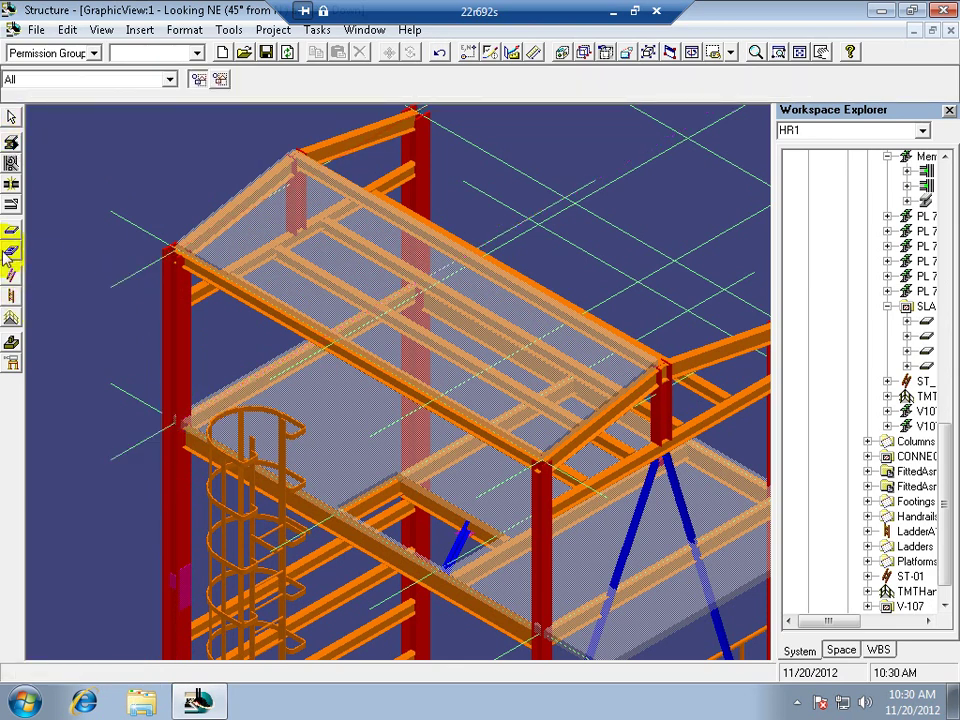
pyautogui.click(11, 165)
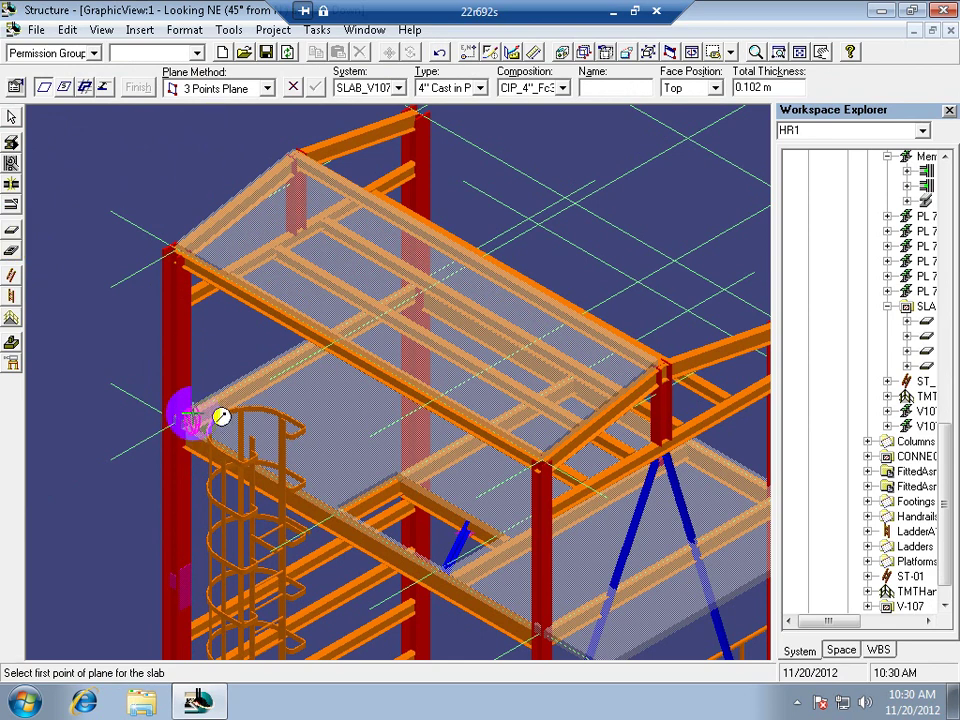
pyautogui.click(186, 414)
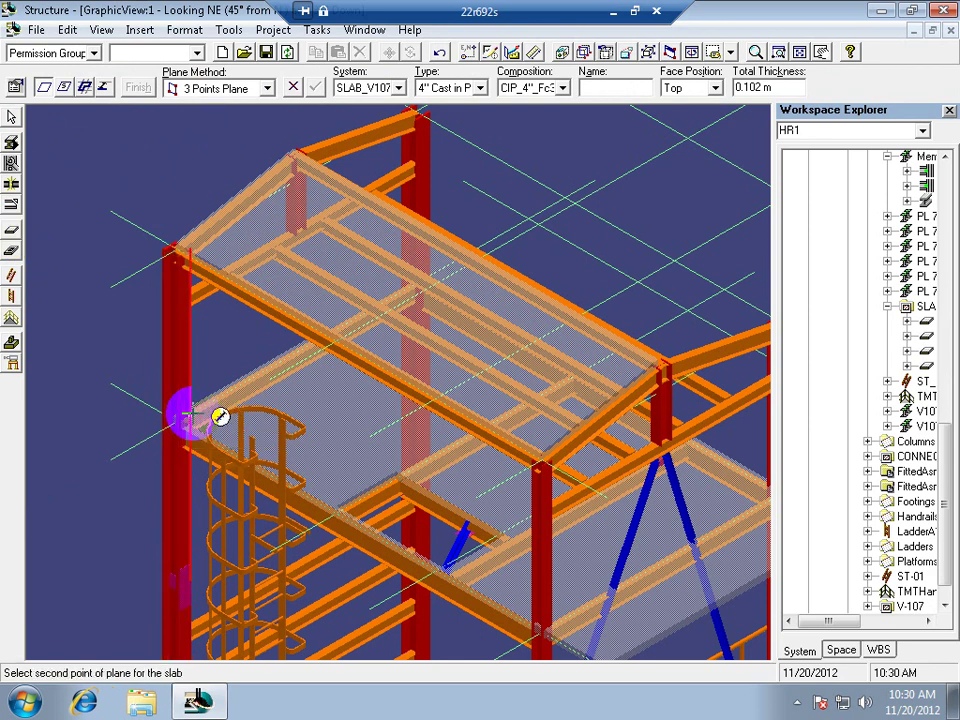
pyautogui.press('Escape')
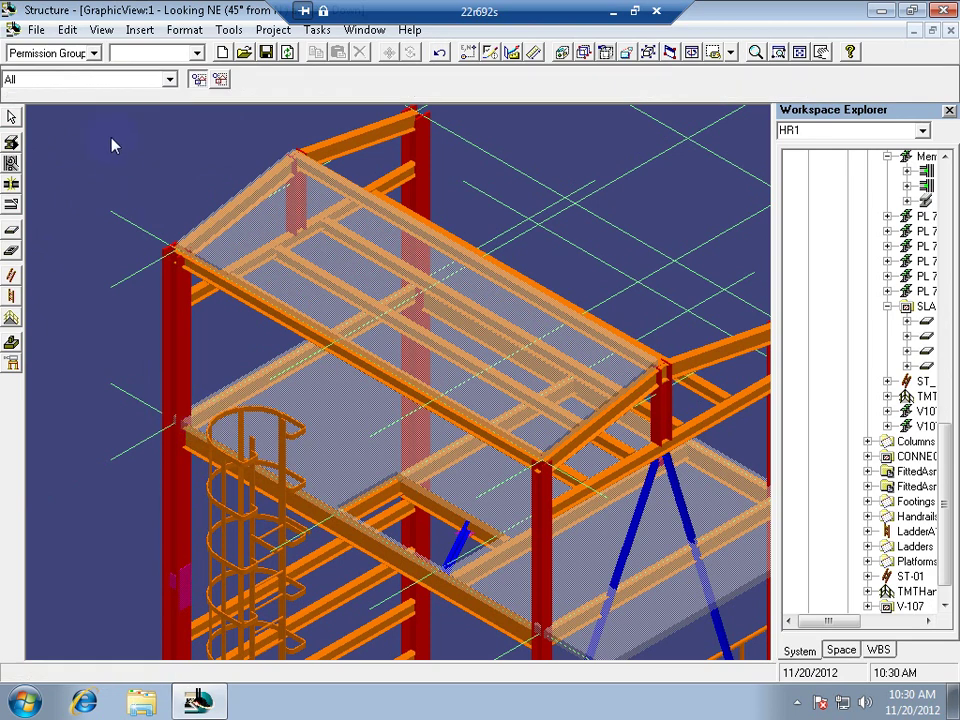
# Start another slab and define a vertical 3-point plane through the column's floor-level and eave points and the eave beam's other end
pyautogui.click(12, 240)
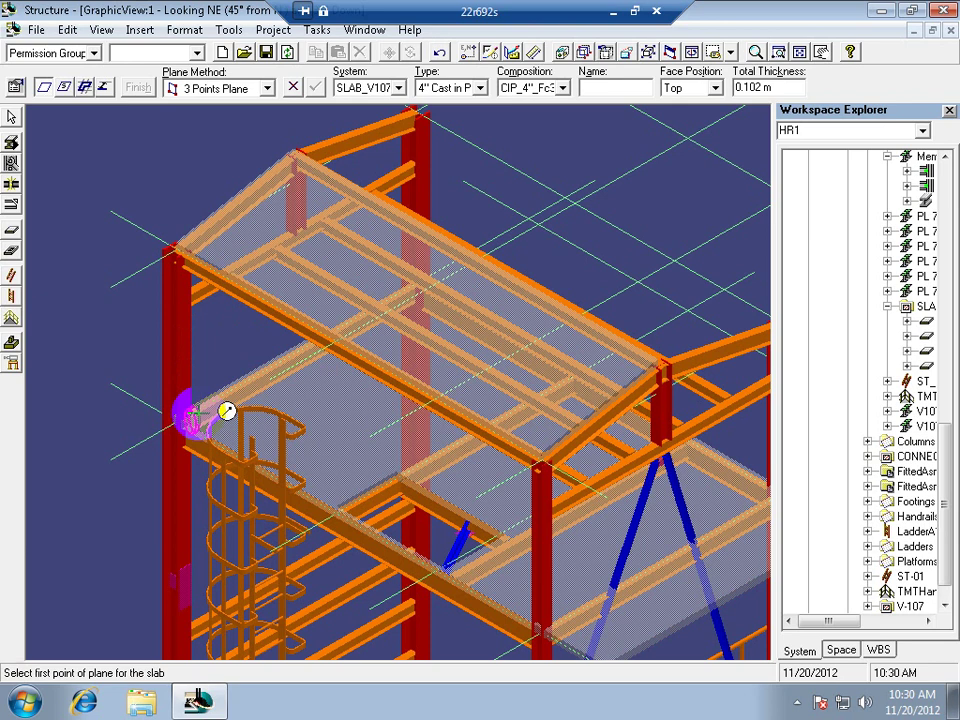
pyautogui.click(199, 412)
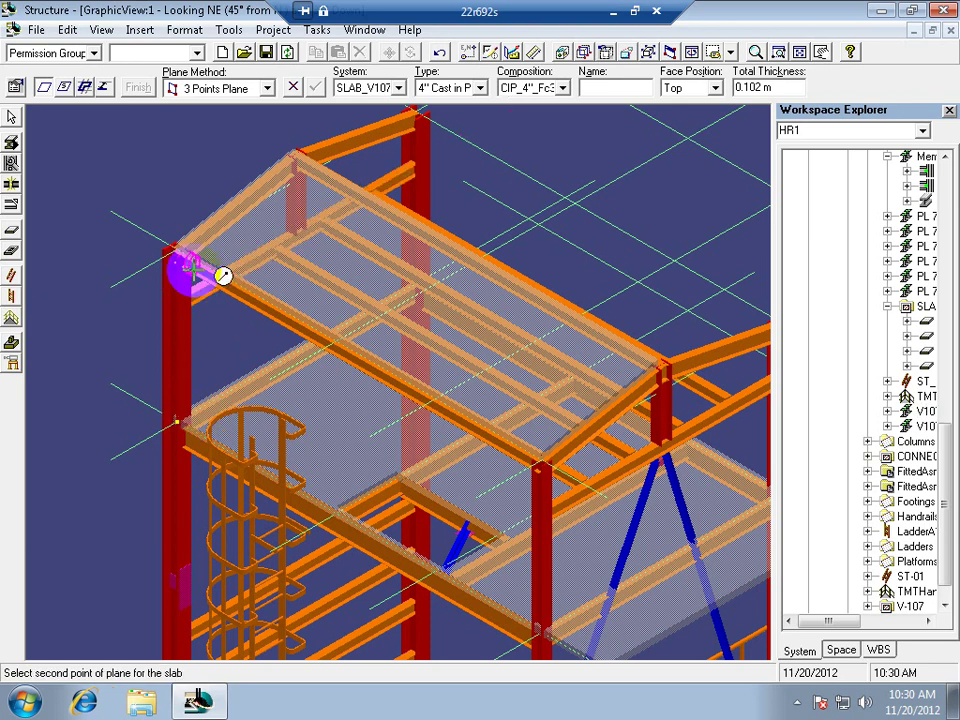
pyautogui.click(192, 270)
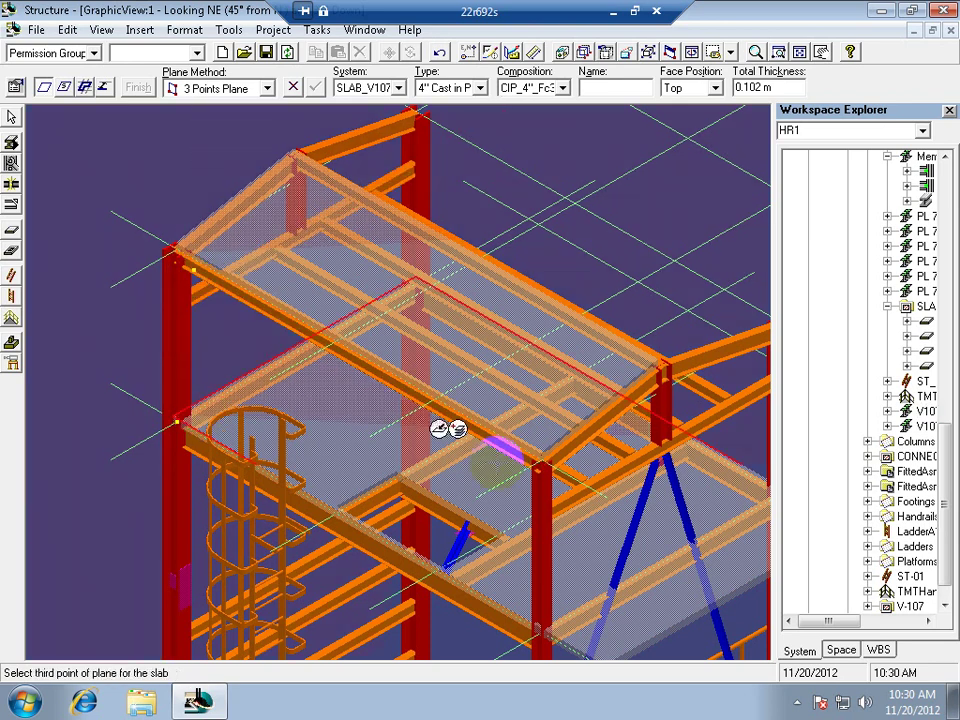
pyautogui.click(553, 457)
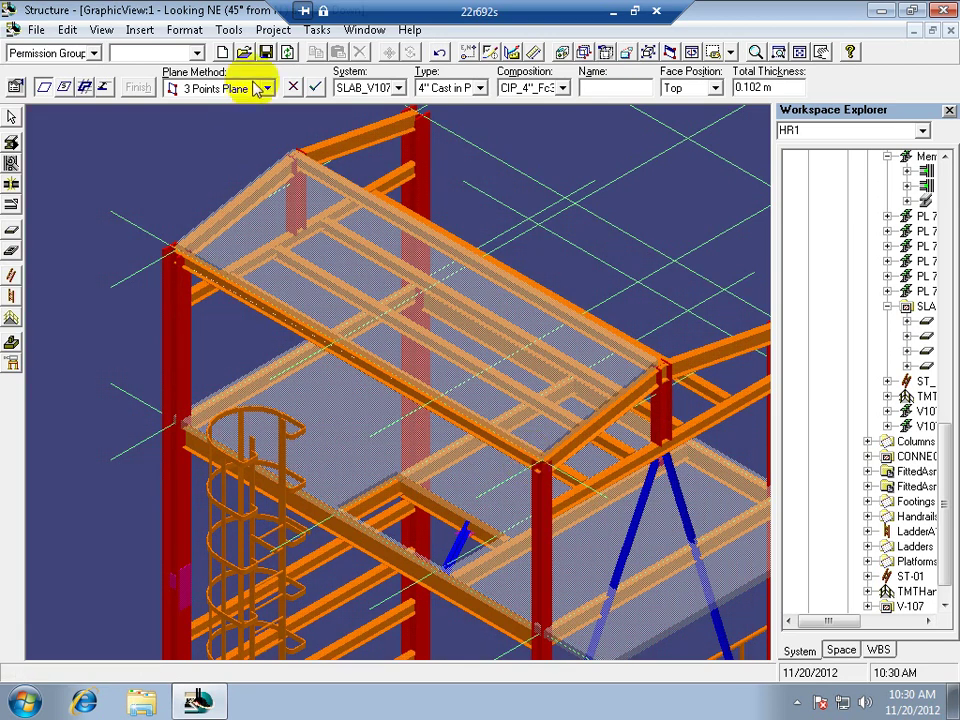
pyautogui.click(315, 89)
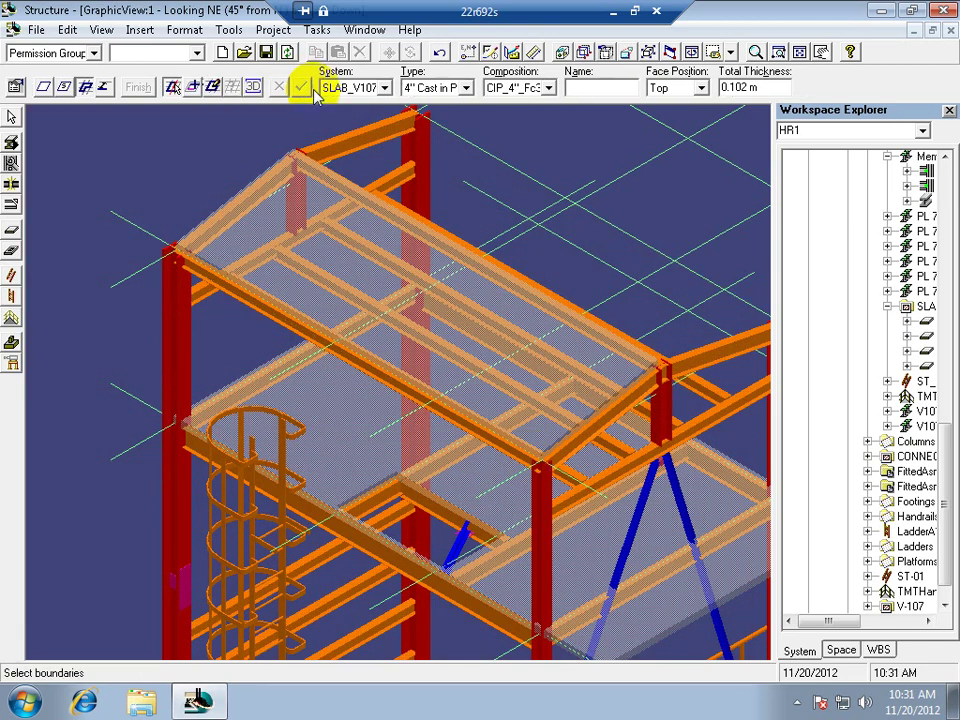
# Try to bound the vertical slab with the two columns, the eave beam and the floor-level beam, and clear that boundary selection
pyautogui.click(185, 348)
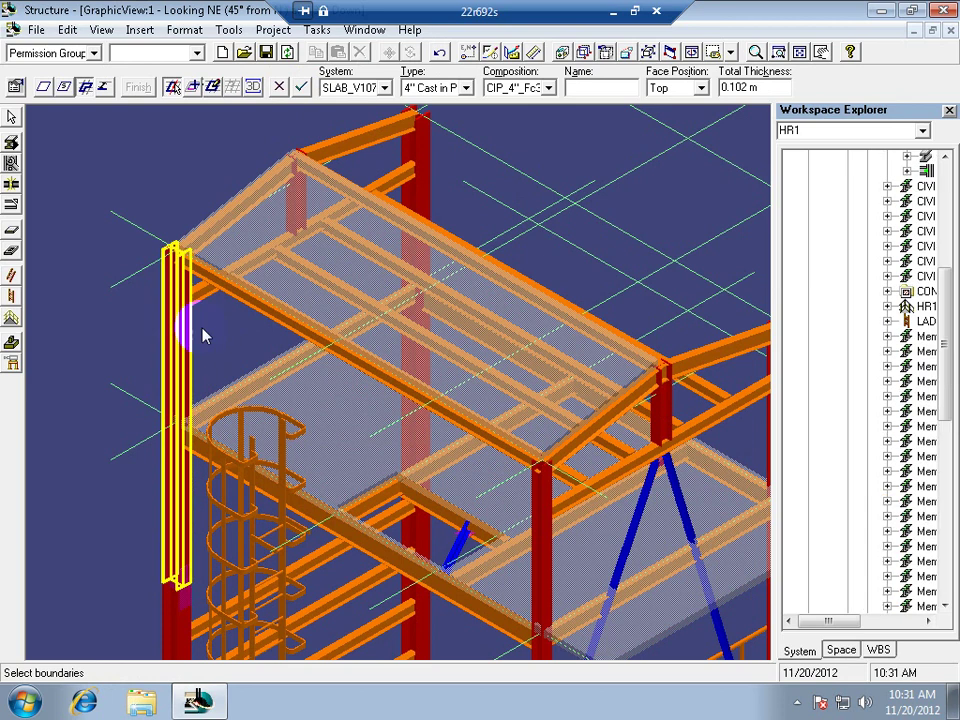
pyautogui.click(234, 302)
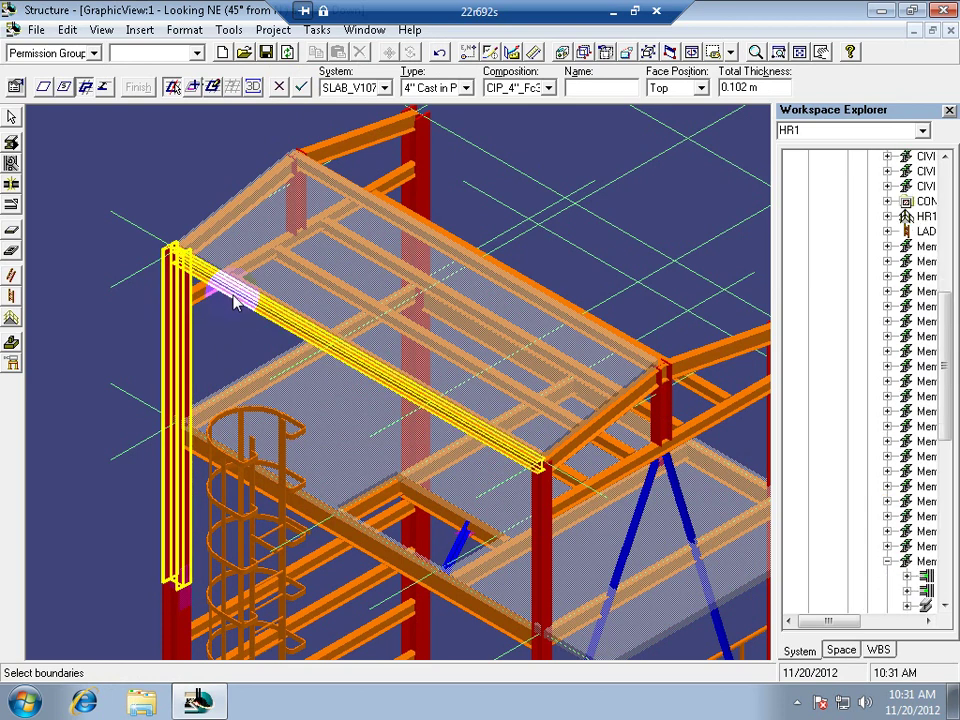
pyautogui.click(540, 553)
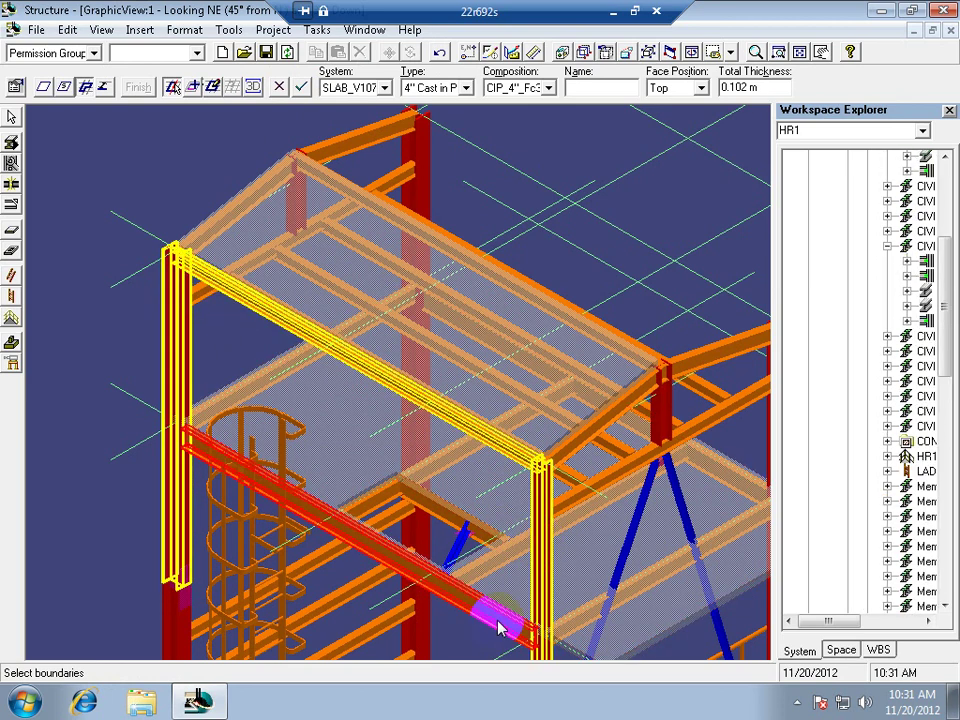
pyautogui.click(500, 627)
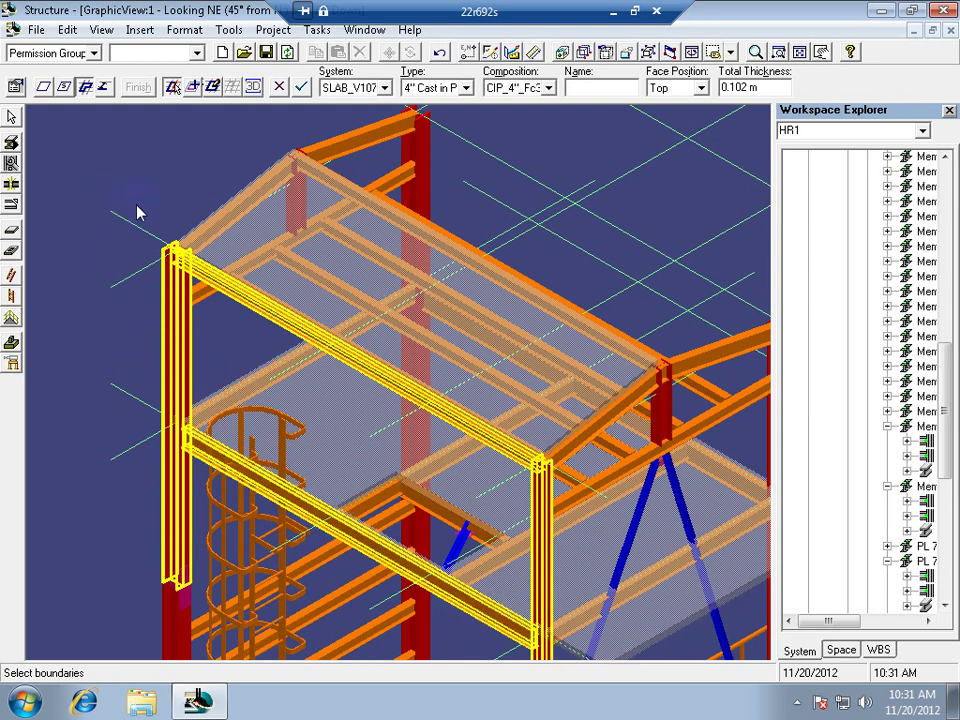
pyautogui.click(301, 87)
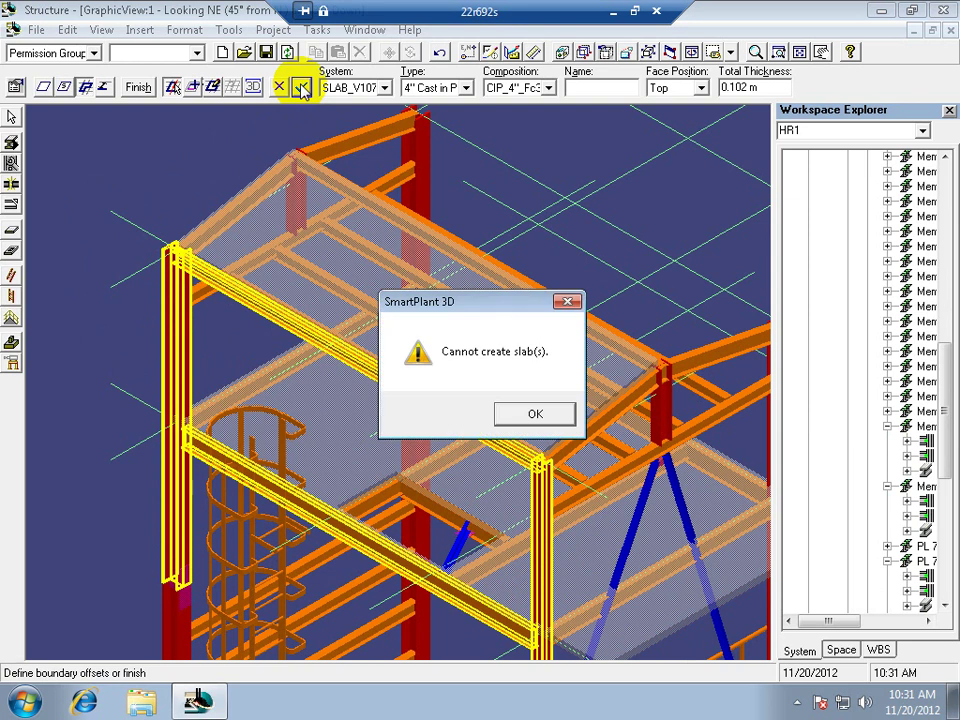
pyautogui.click(536, 414)
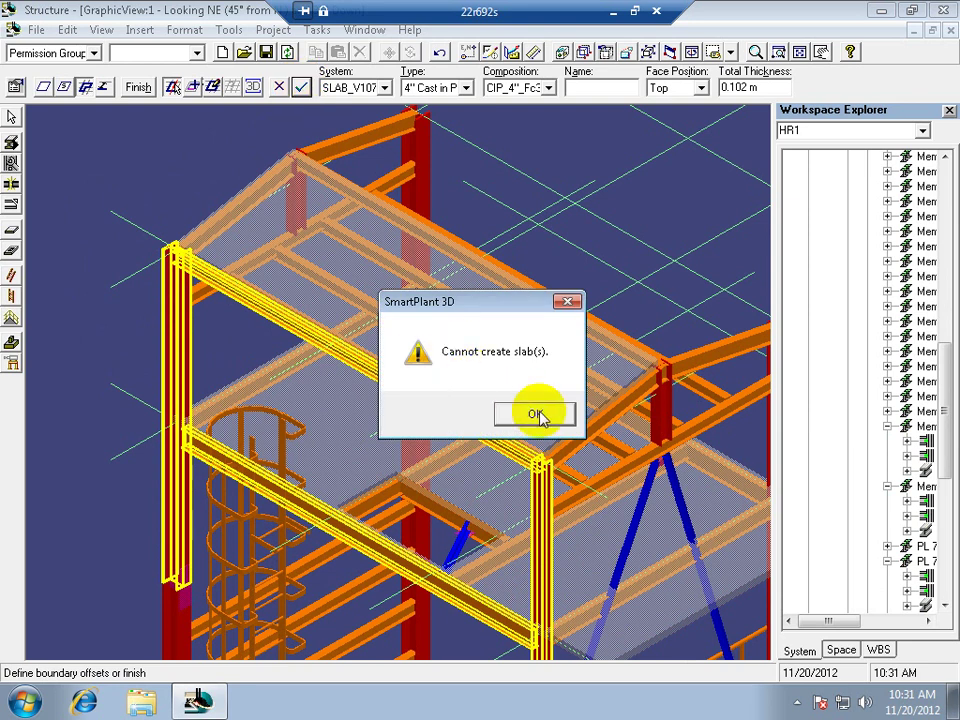
pyautogui.click(537, 415)
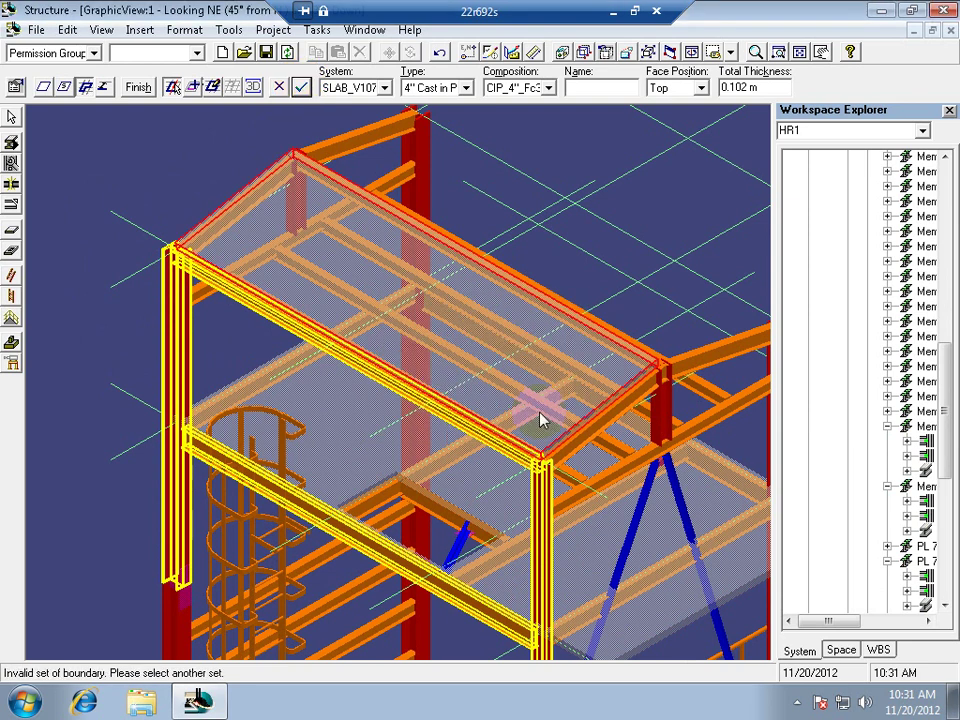
pyautogui.click(279, 87)
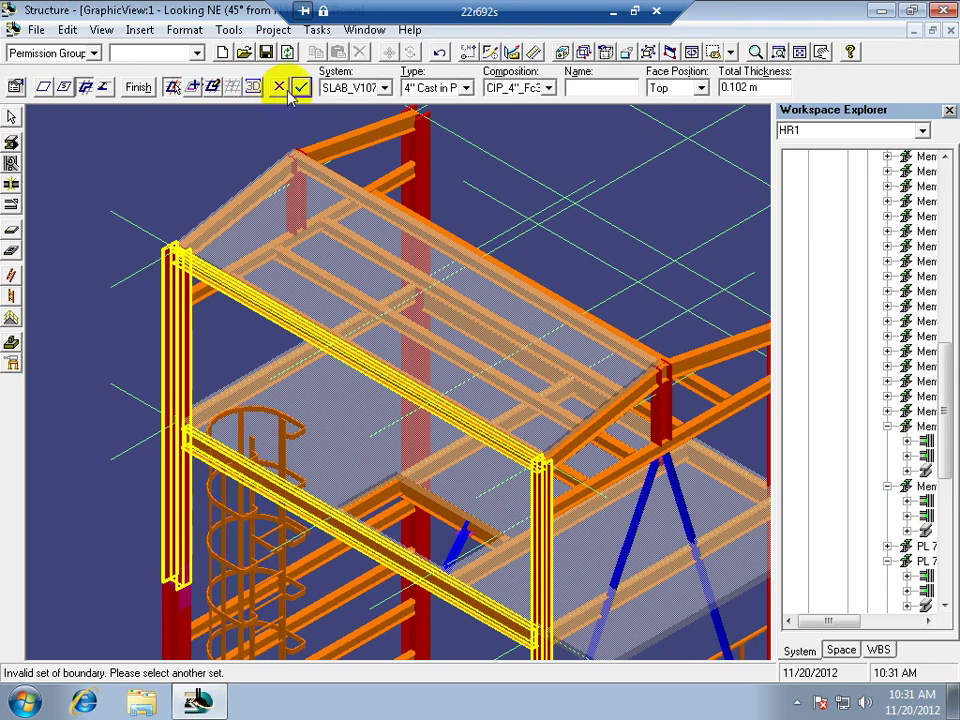
# Try again to create the vertical slab bounded by the two columns, the eave beam and the floor-level beam
pyautogui.click(172, 345)
pyautogui.click(236, 307)
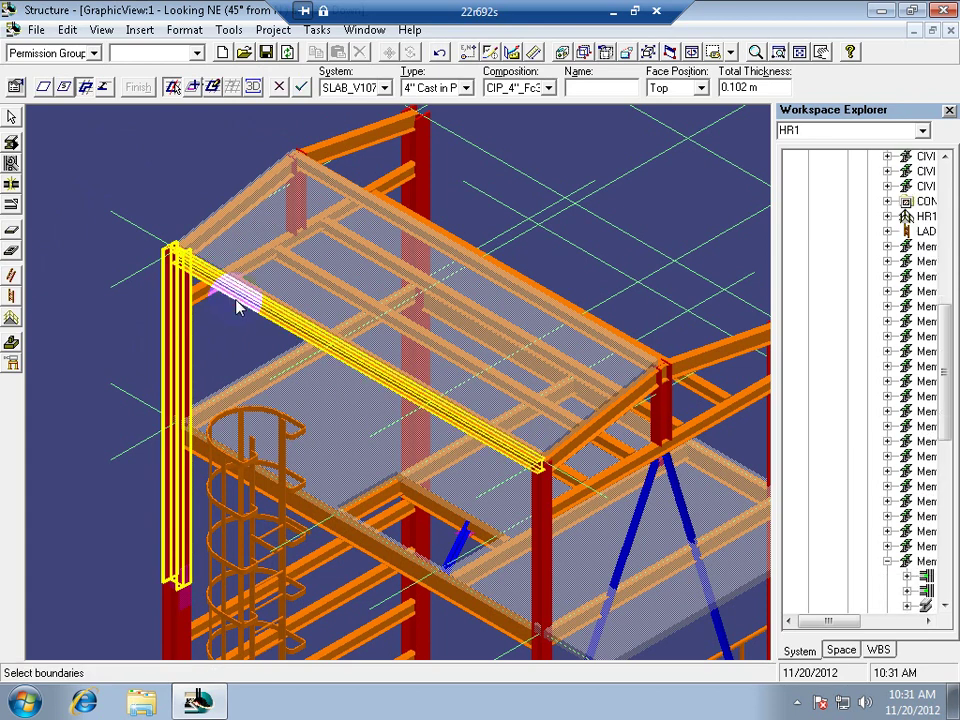
pyautogui.click(537, 565)
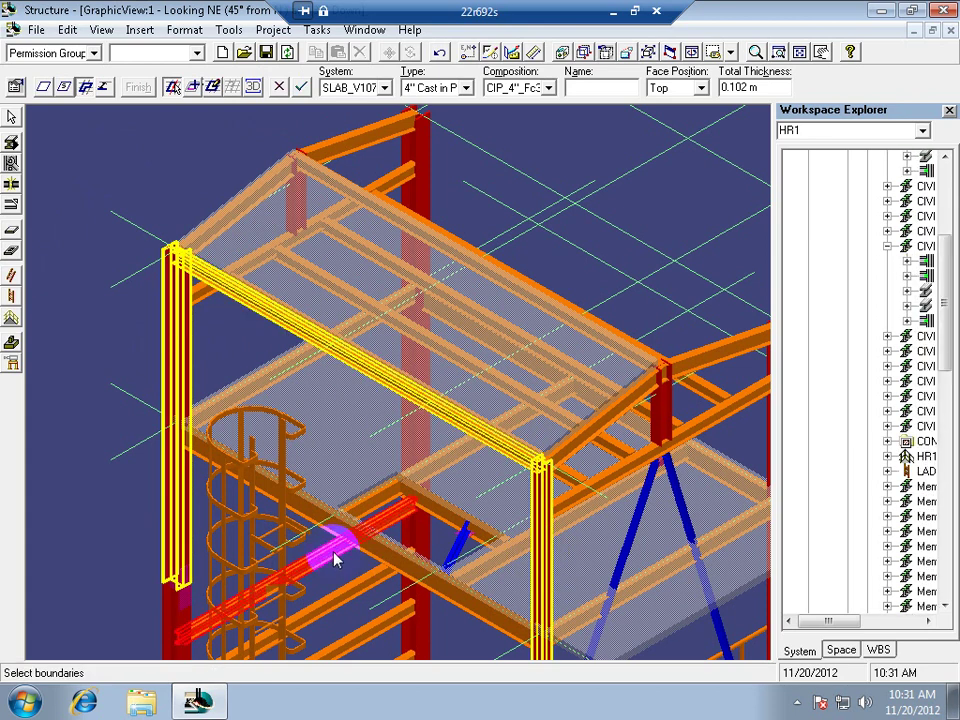
pyautogui.click(477, 617)
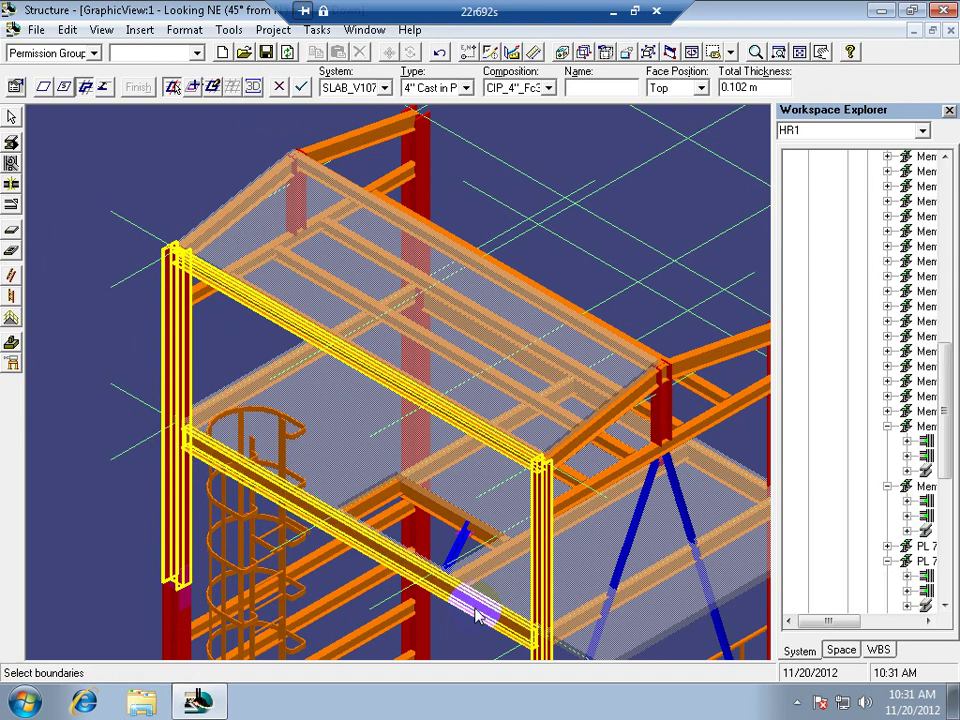
pyautogui.click(301, 87)
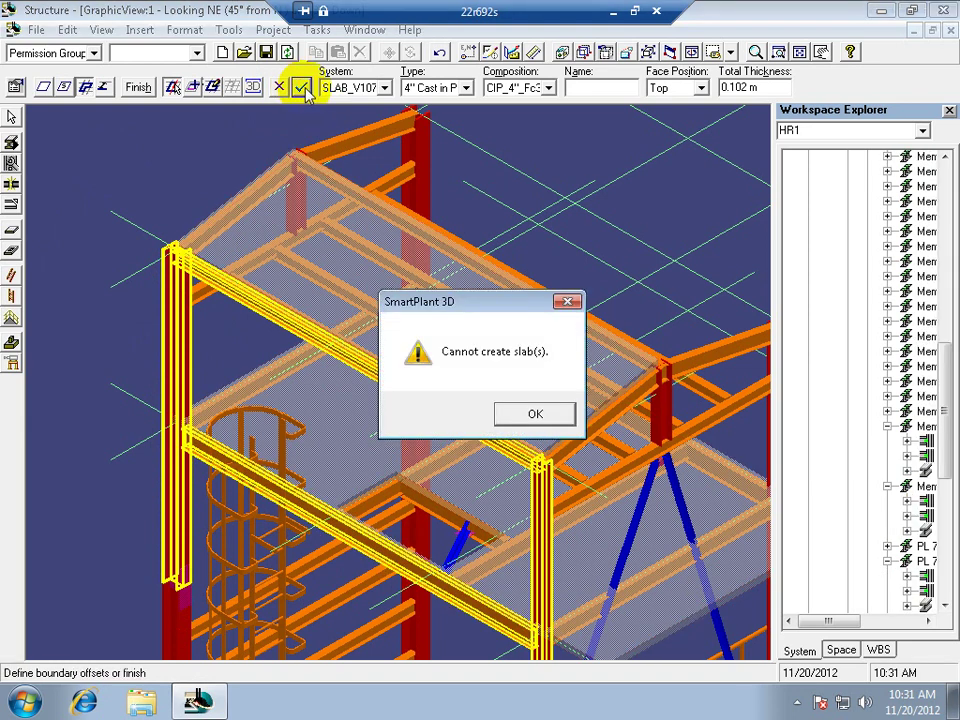
pyautogui.click(521, 416)
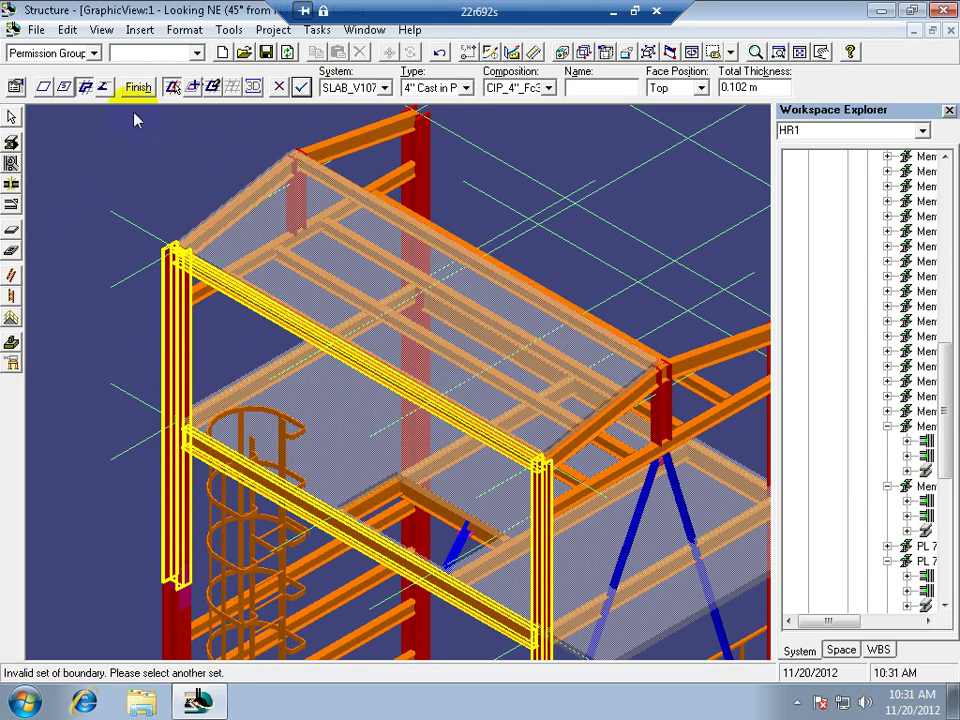
pyautogui.click(138, 89)
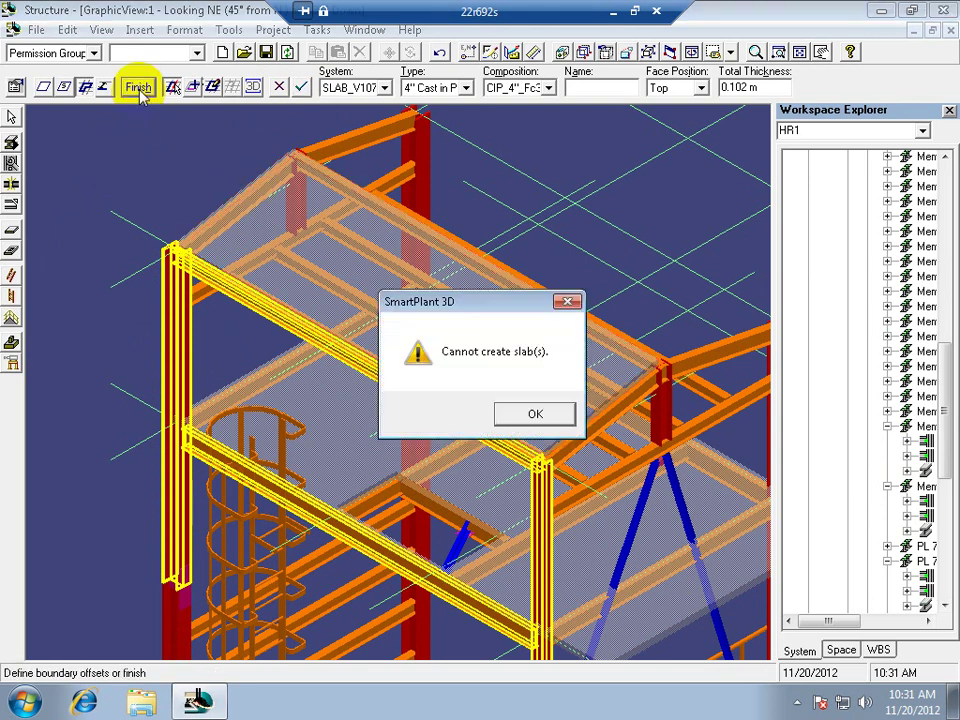
pyautogui.click(535, 416)
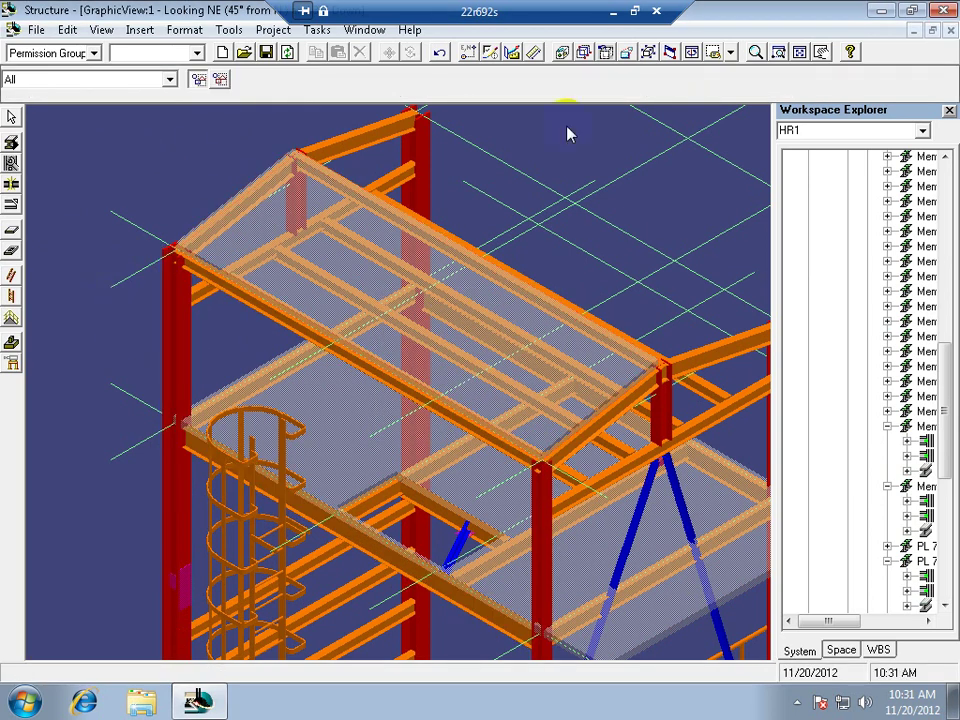
# Restart slab placement and define a vertical 3 Points Plane through the column's floor-level and eave points and a third point along the eave grid line
pyautogui.click(755, 51)
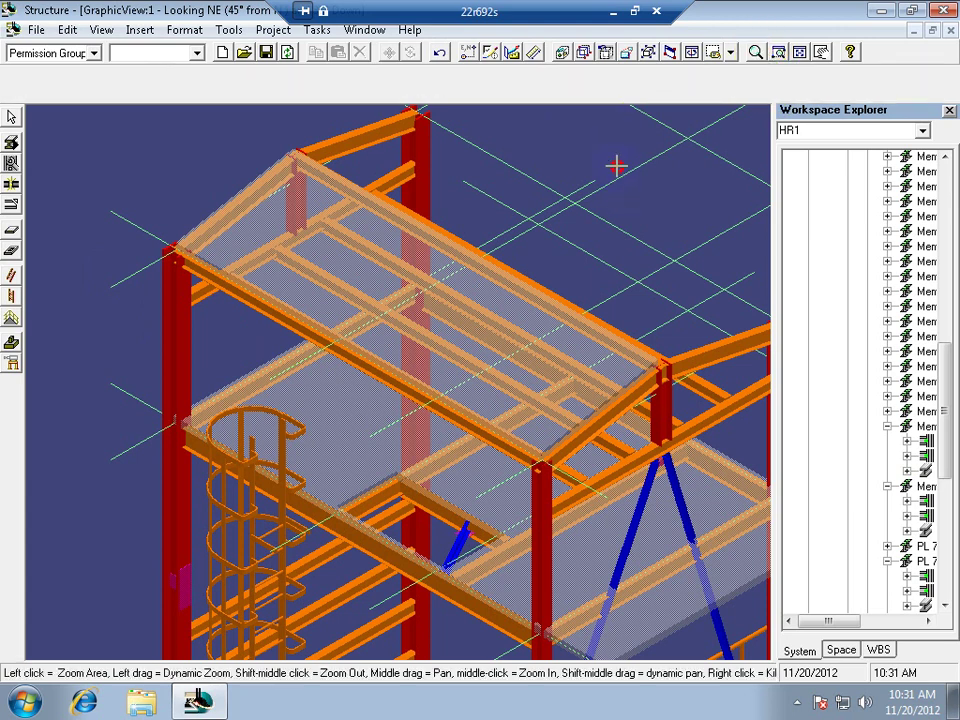
pyautogui.click(778, 54)
pyautogui.click(640, 131)
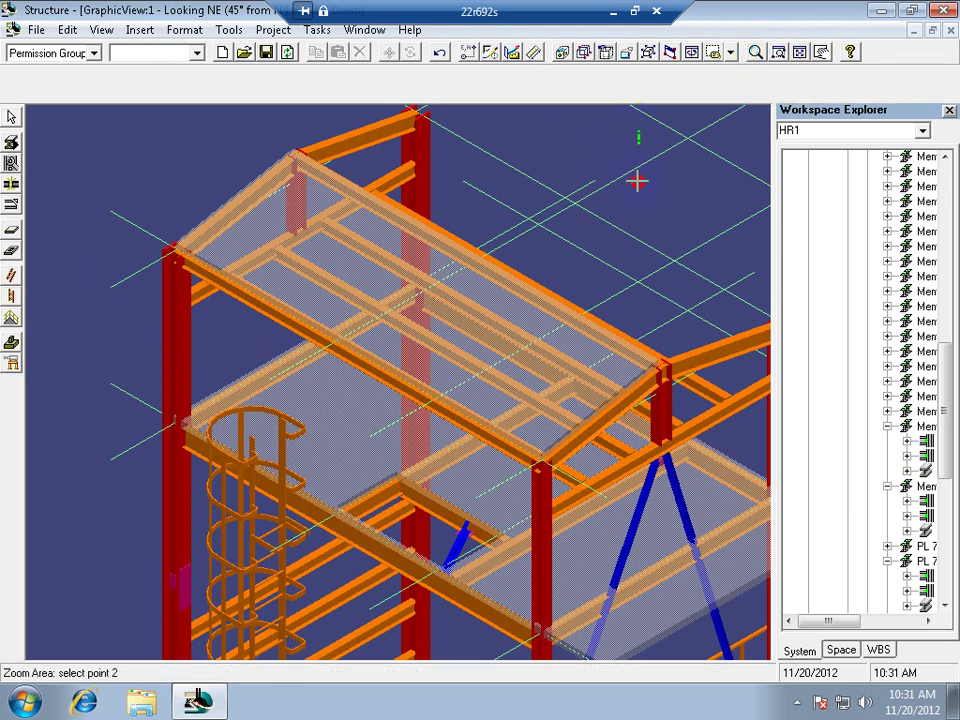
pyautogui.click(637, 168)
pyautogui.click(797, 51)
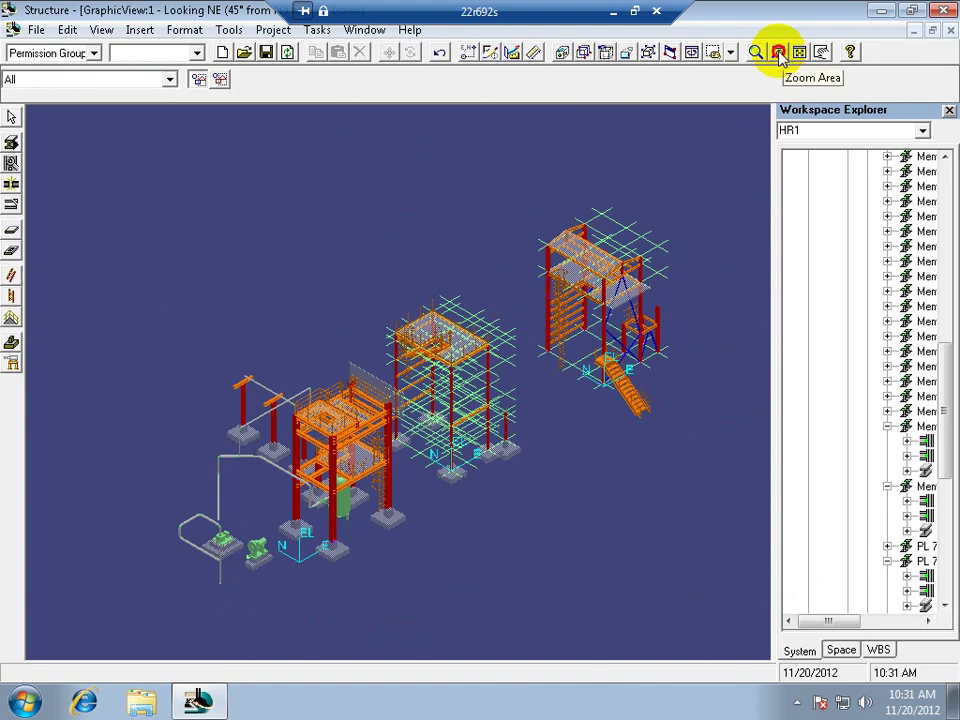
pyautogui.click(512, 221)
pyautogui.click(626, 343)
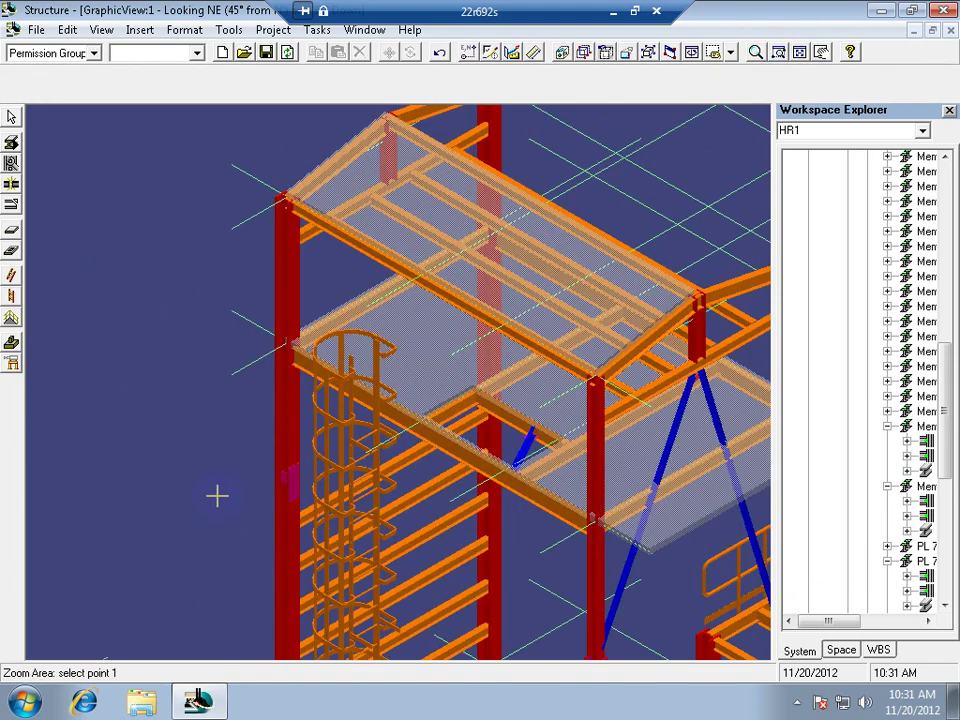
pyautogui.press('Escape')
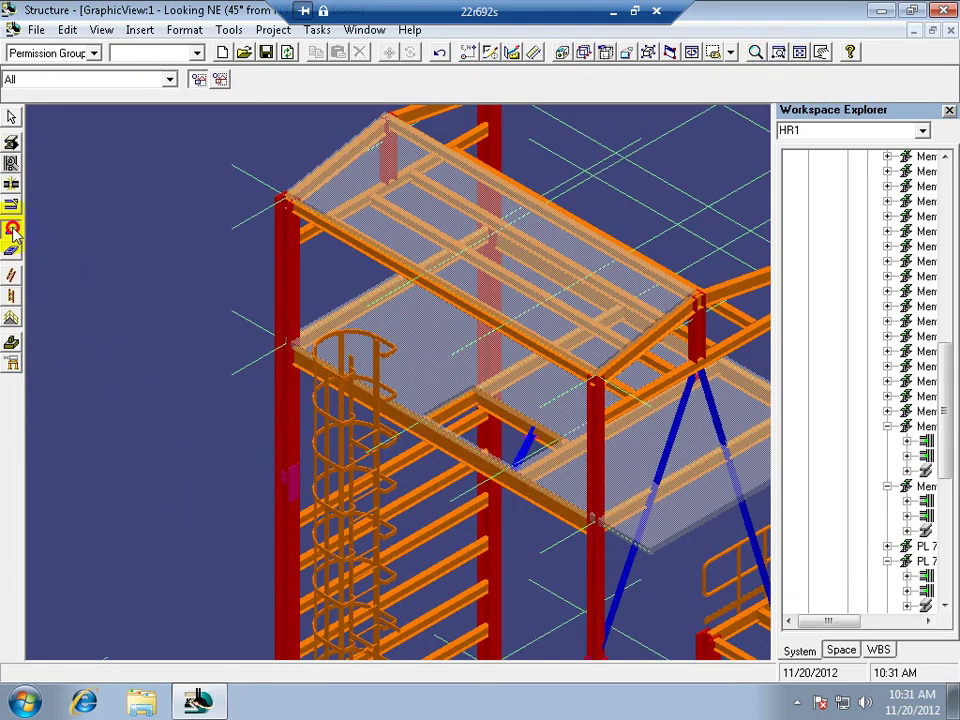
pyautogui.click(11, 229)
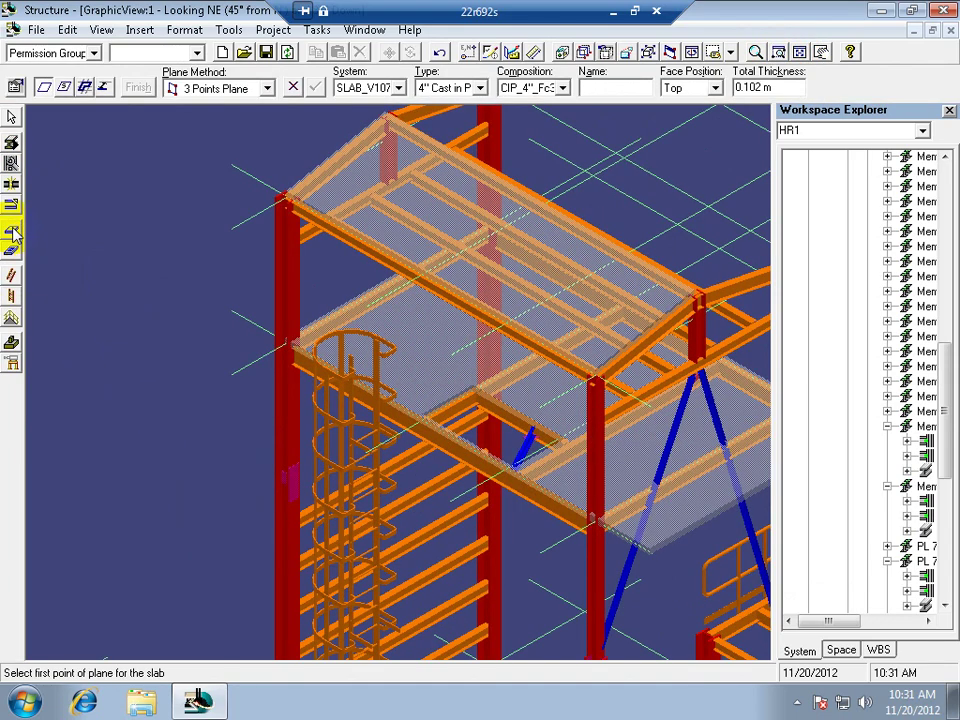
pyautogui.click(267, 88)
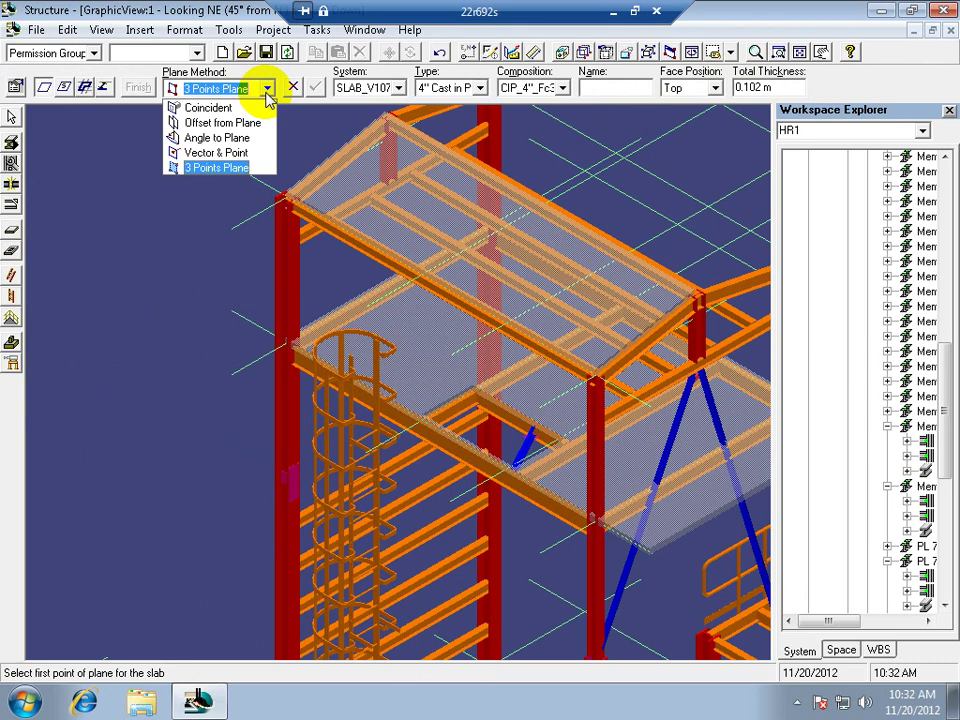
pyautogui.click(215, 168)
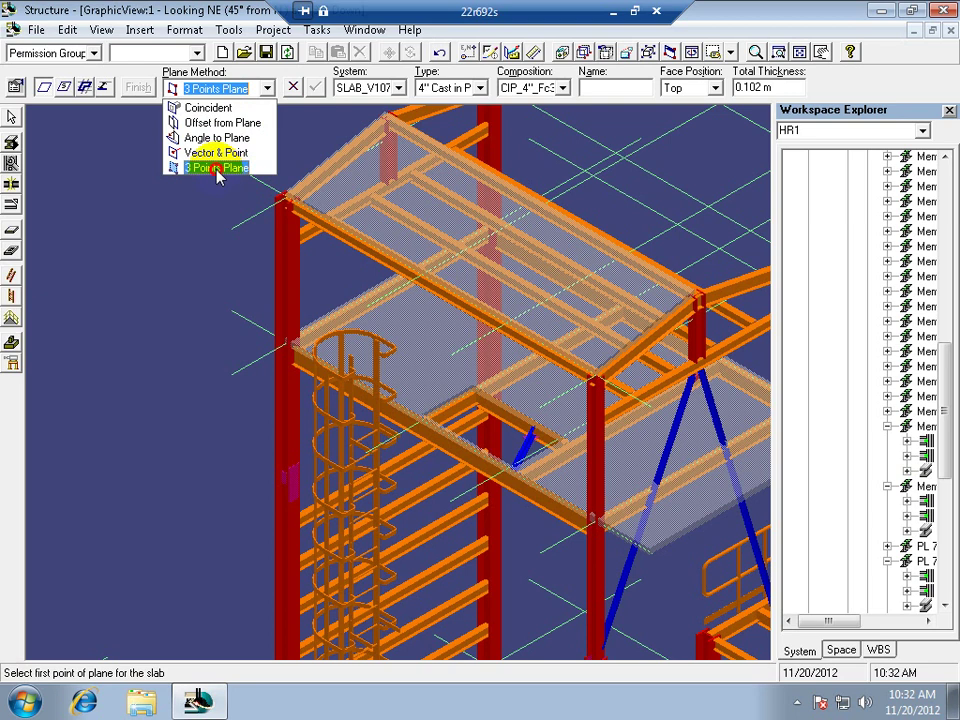
pyautogui.click(267, 353)
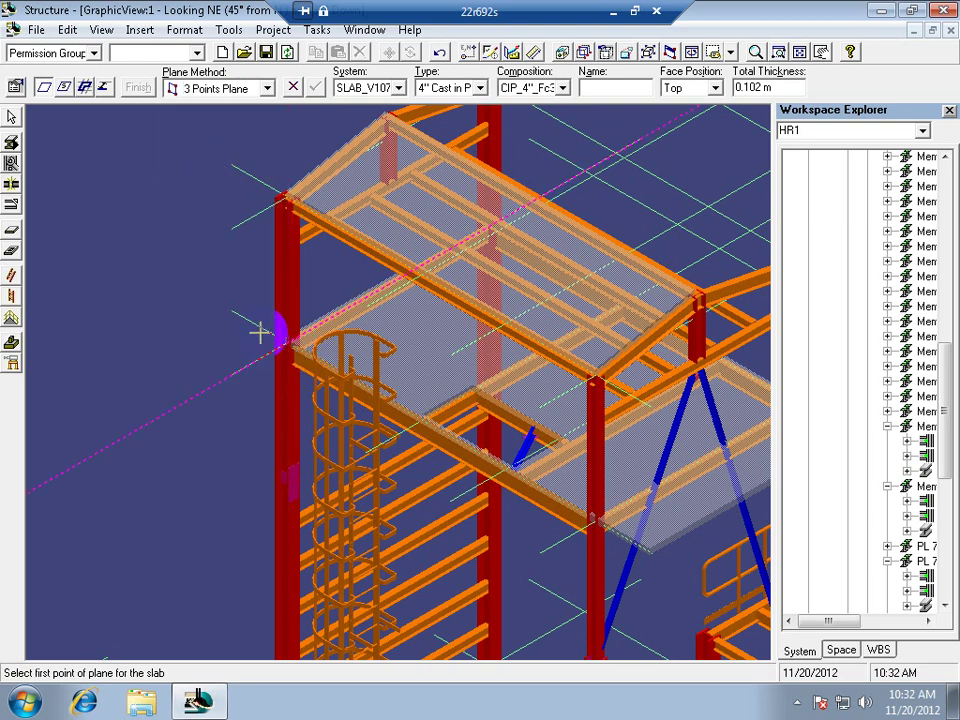
pyautogui.click(261, 183)
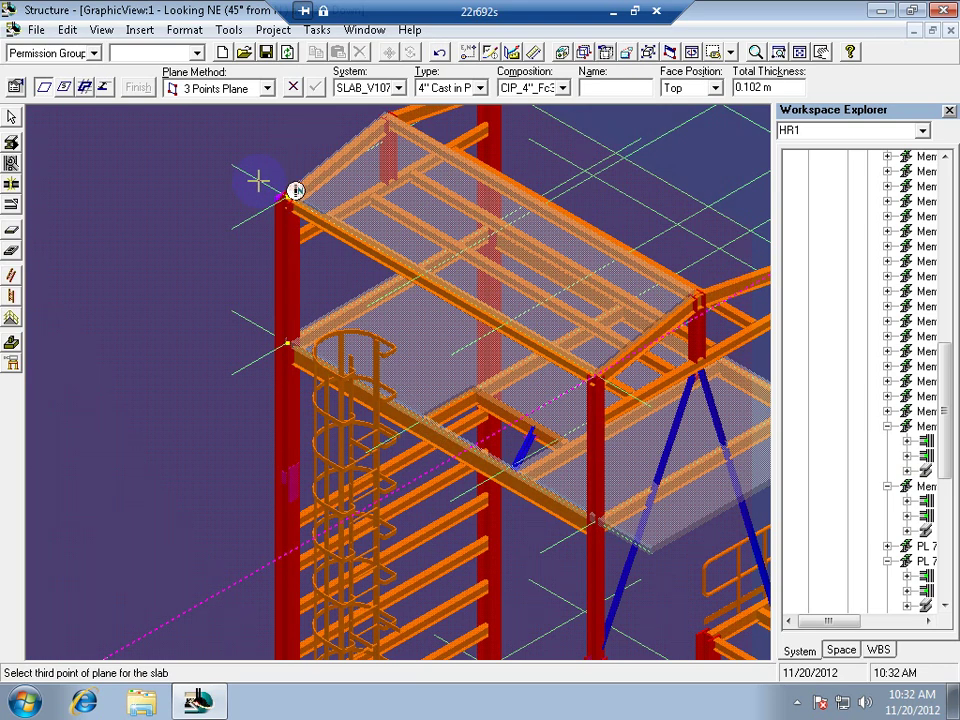
pyautogui.click(640, 400)
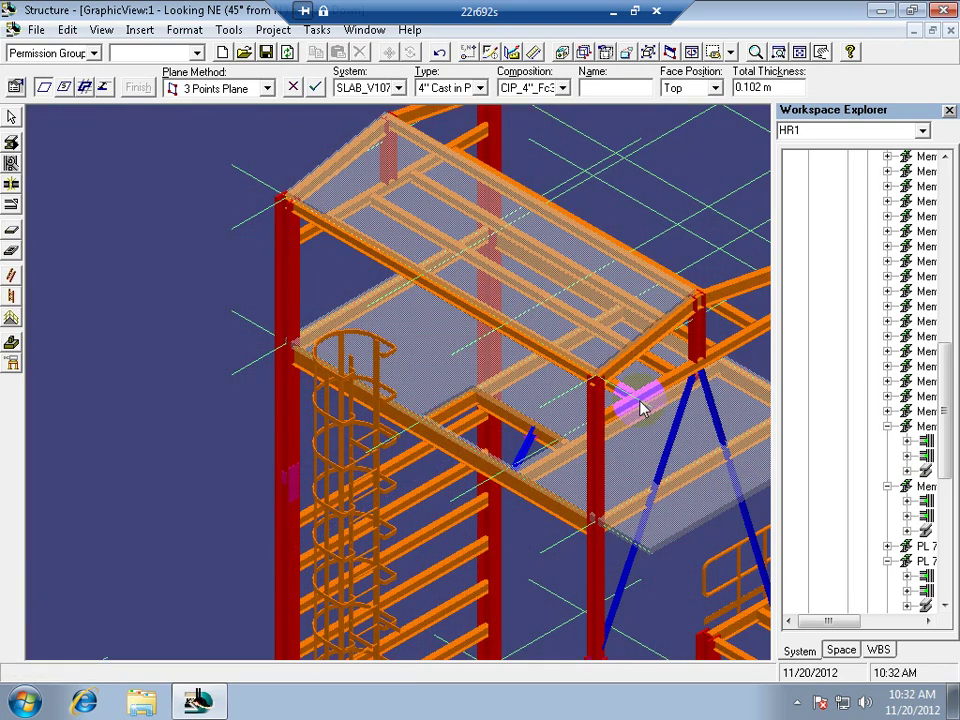
pyautogui.rightClick(410, 322)
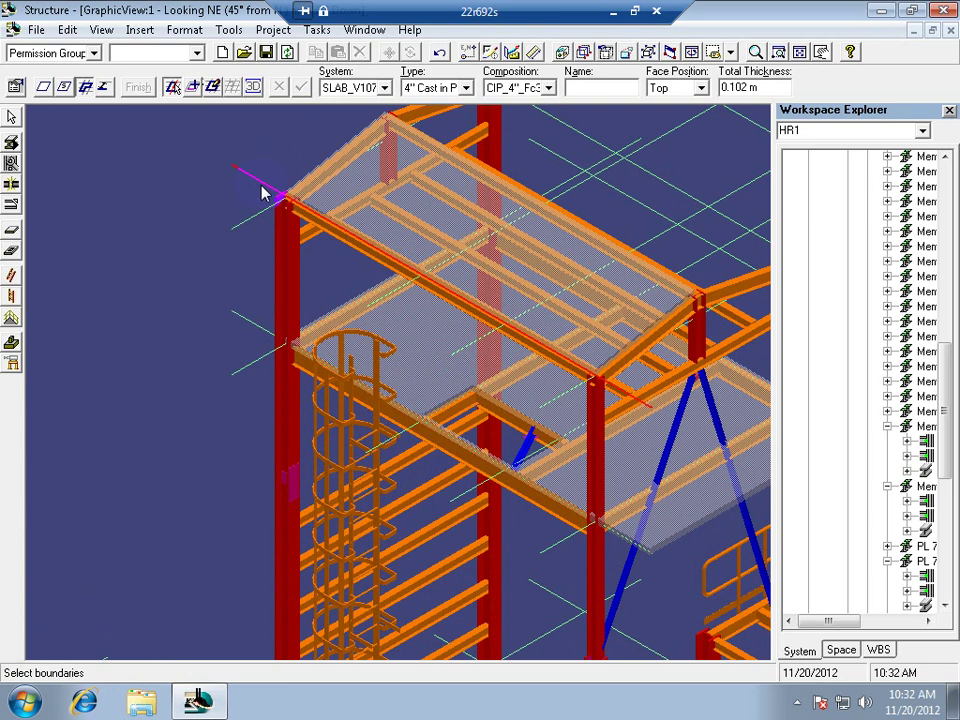
# Bound the vertical slab with the two columns and the eave and floor-level grid lines, and finish placing it
pyautogui.click(283, 260)
pyautogui.click(274, 199)
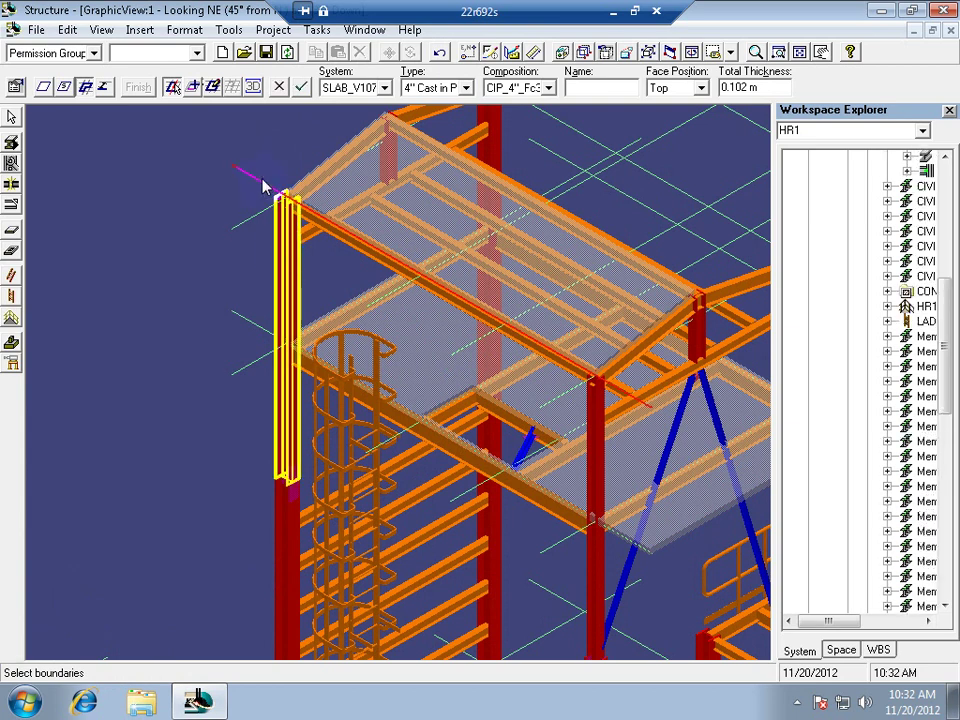
pyautogui.click(553, 503)
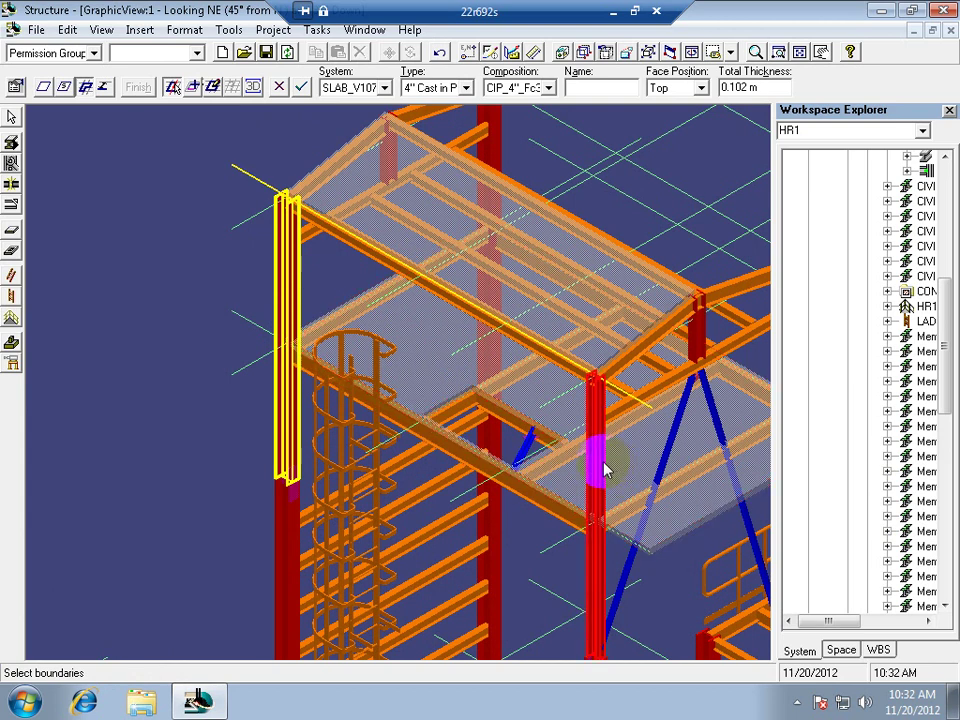
pyautogui.click(600, 468)
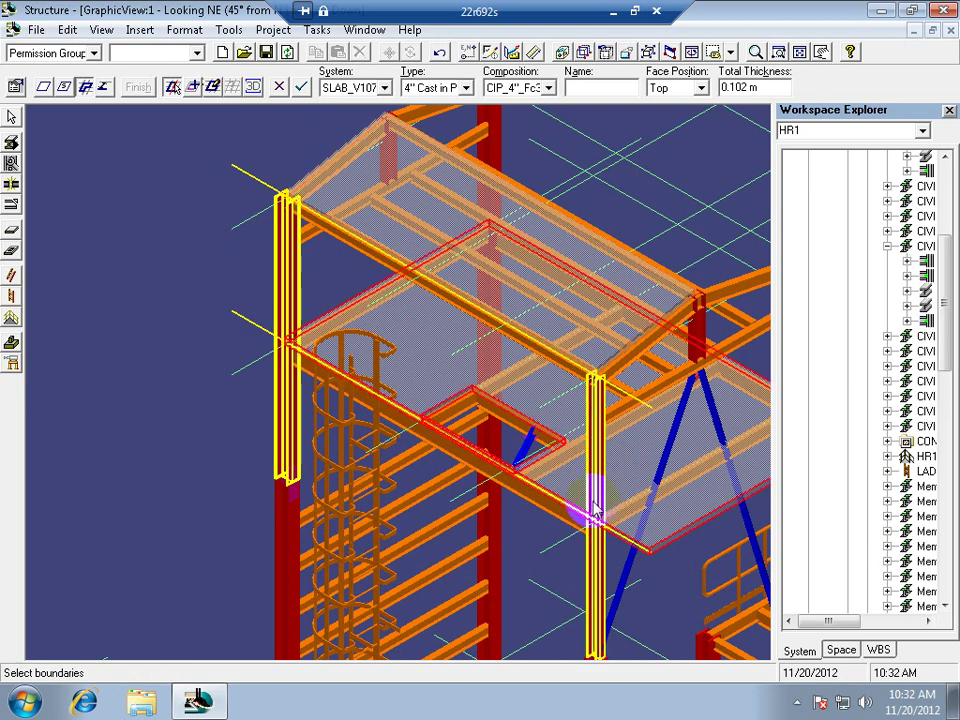
pyautogui.click(301, 88)
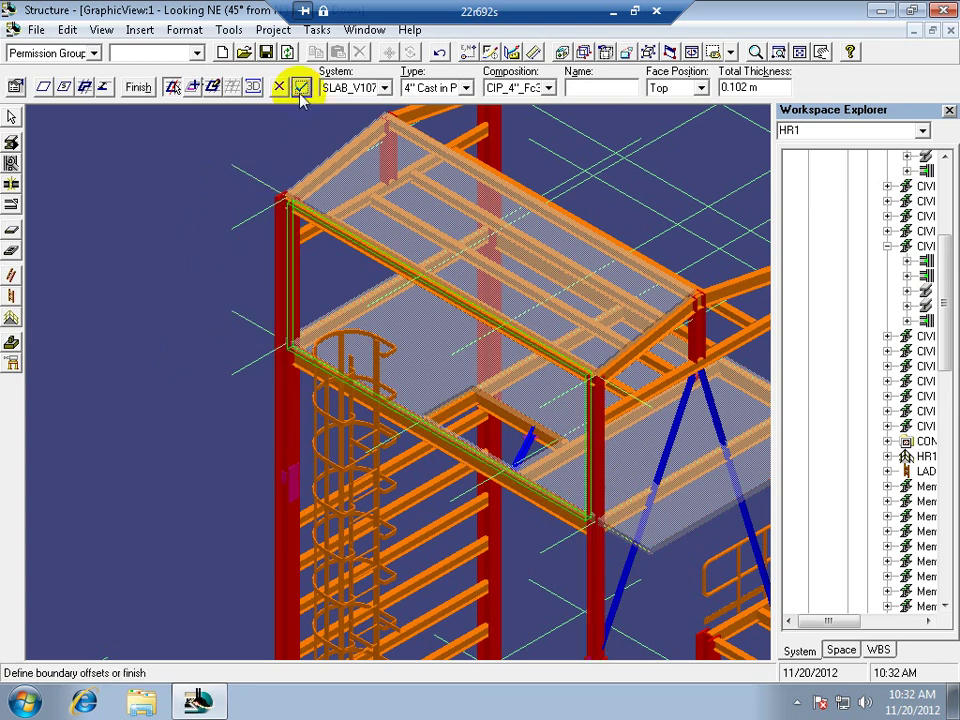
pyautogui.click(139, 88)
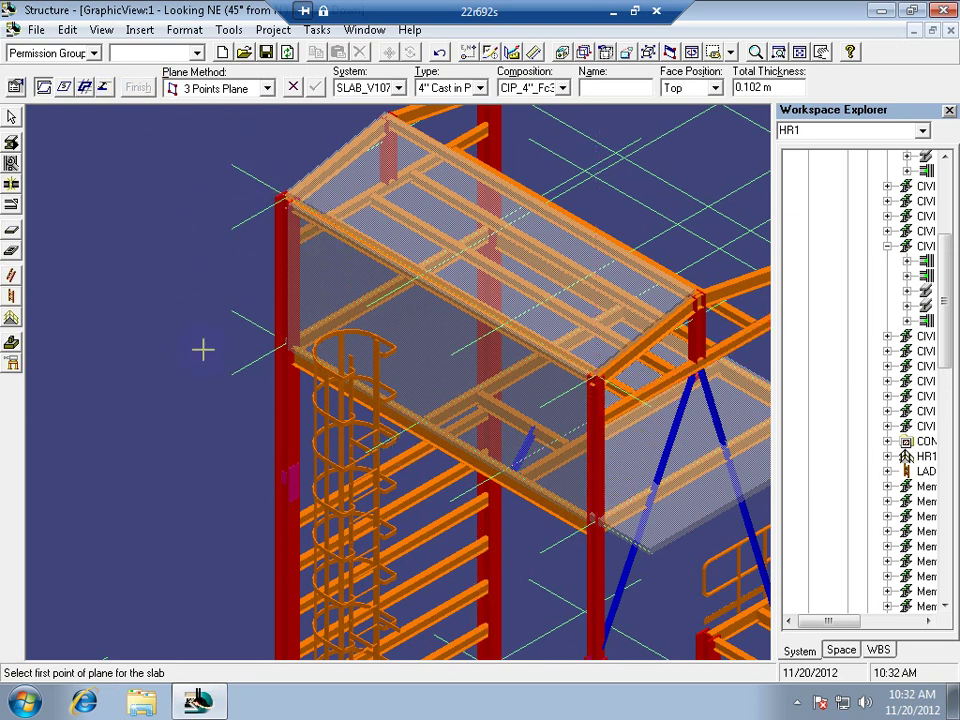
pyautogui.press('Escape')
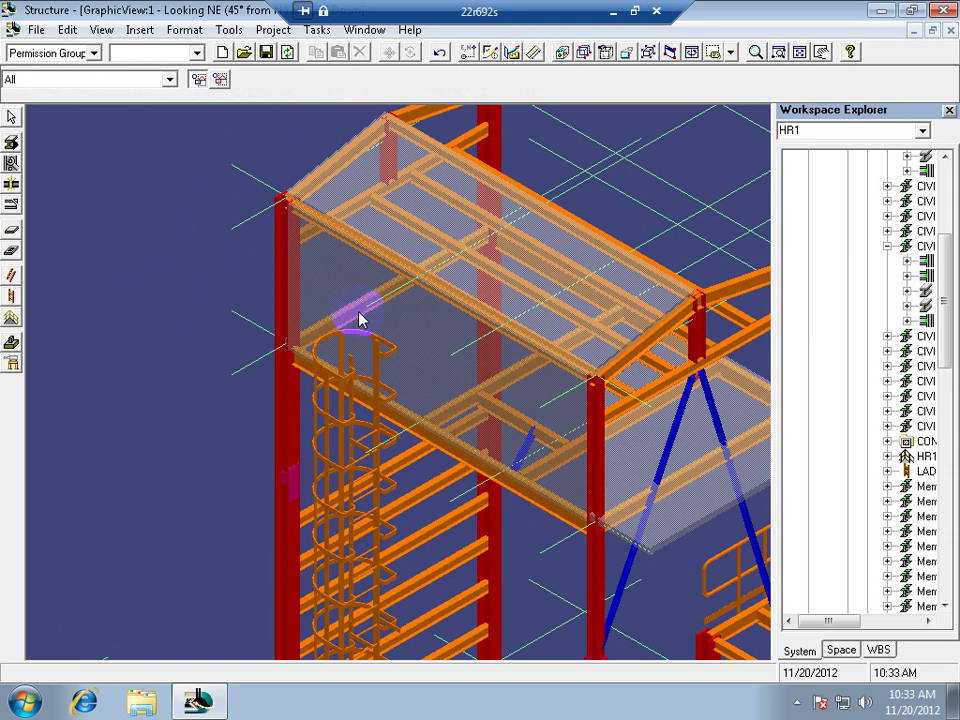
# Offset the vertical slab's eave boundary, Grid Line#1, by -0.25 m and apply the boundary offsets
pyautogui.click(339, 280)
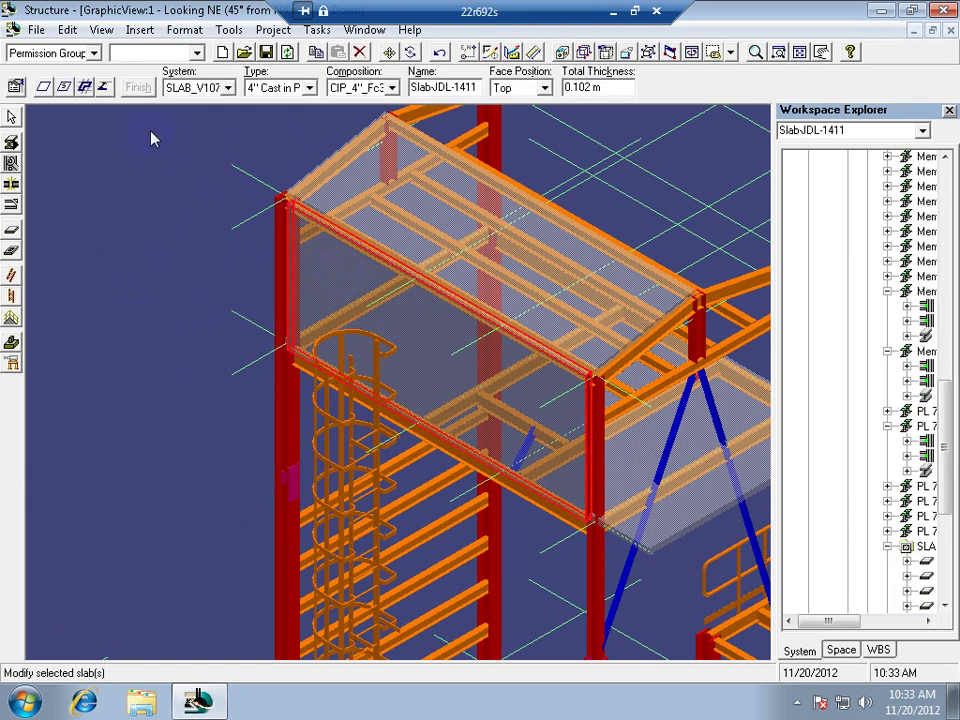
pyautogui.click(104, 87)
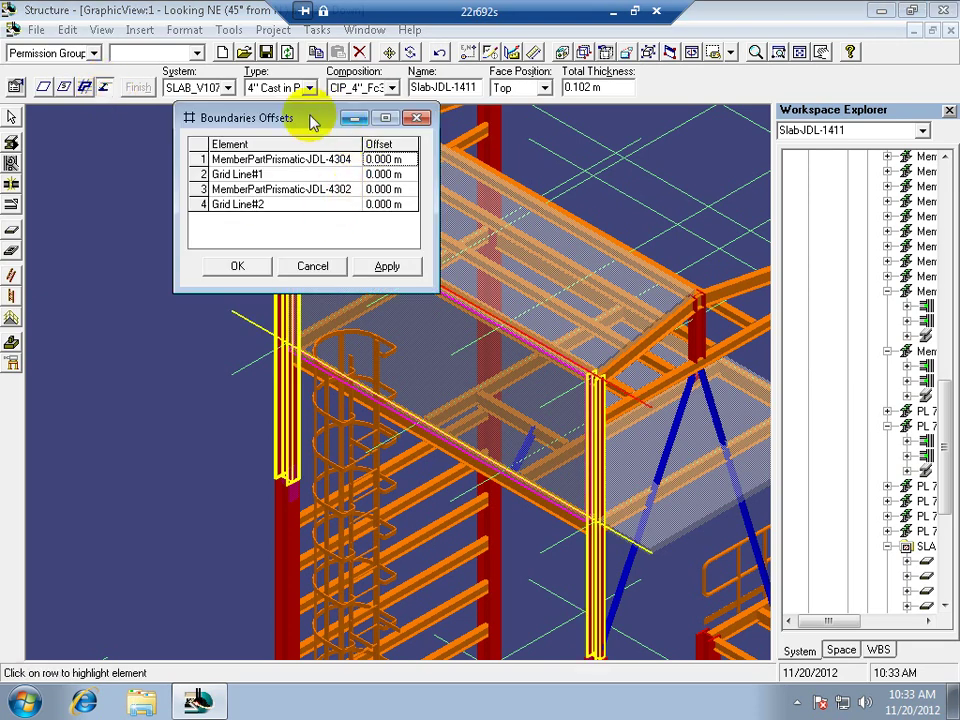
pyautogui.moveTo(307, 122); pyautogui.dragTo(169, 387)
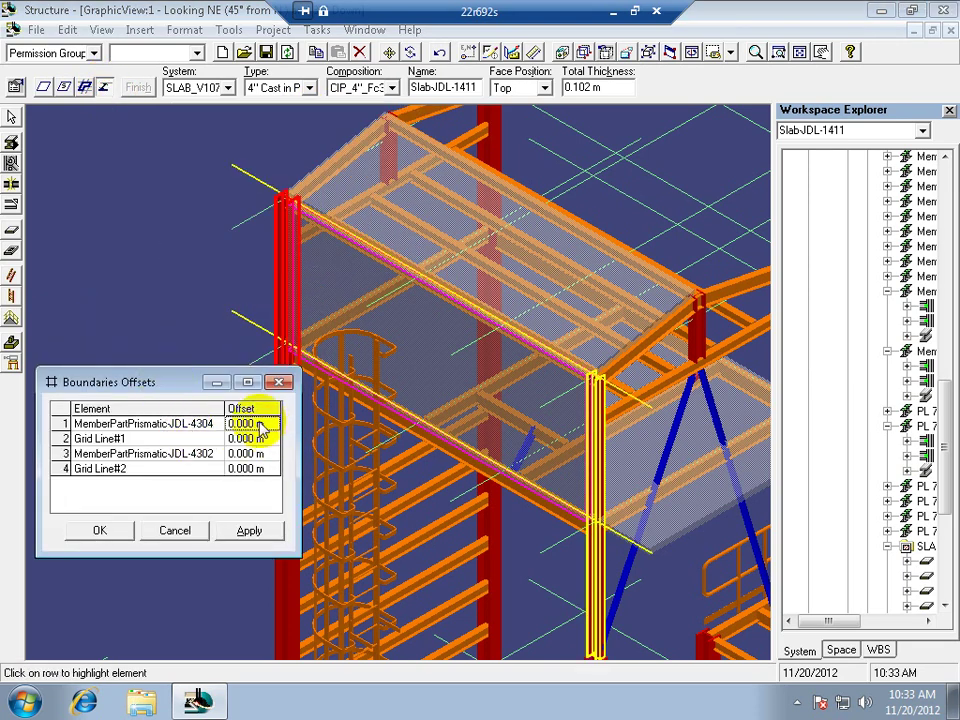
pyautogui.click(258, 424)
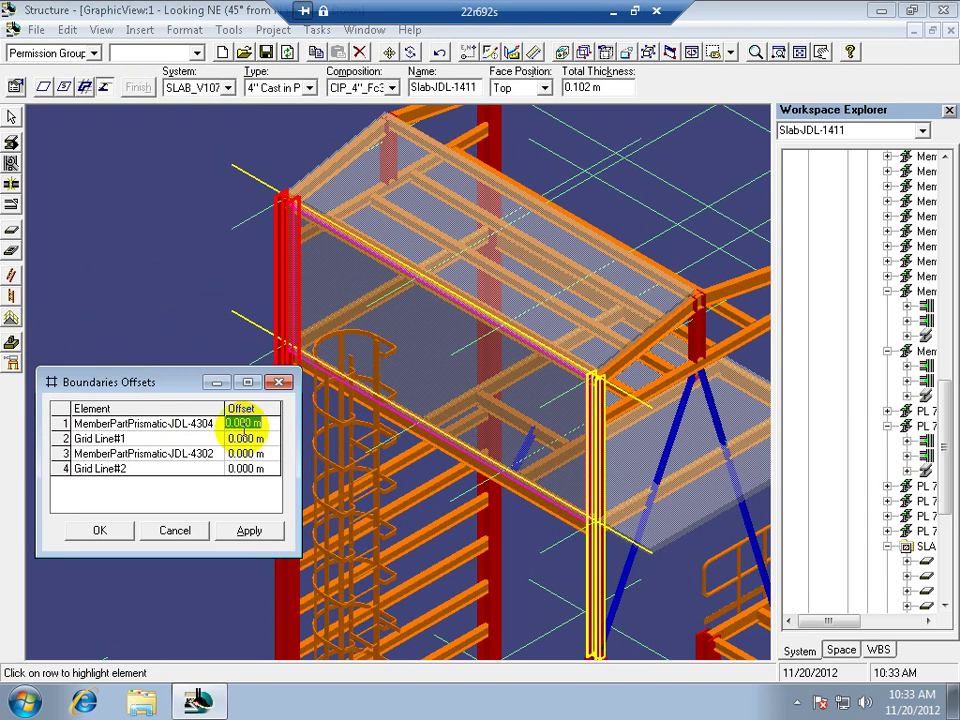
pyautogui.click(245, 439)
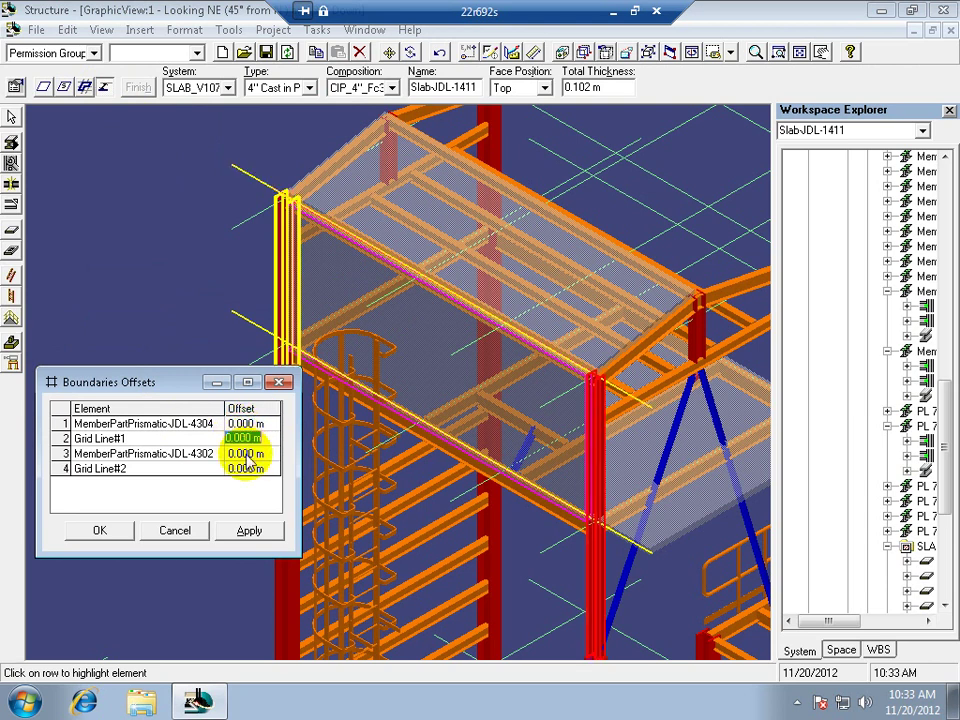
pyautogui.click(262, 424)
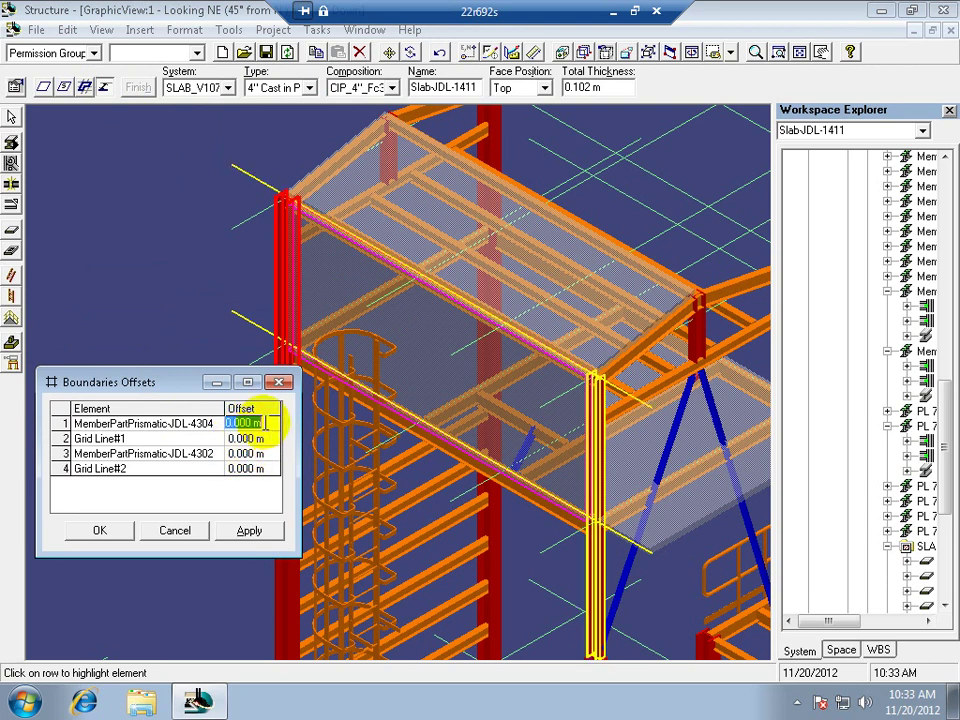
pyautogui.click(259, 438)
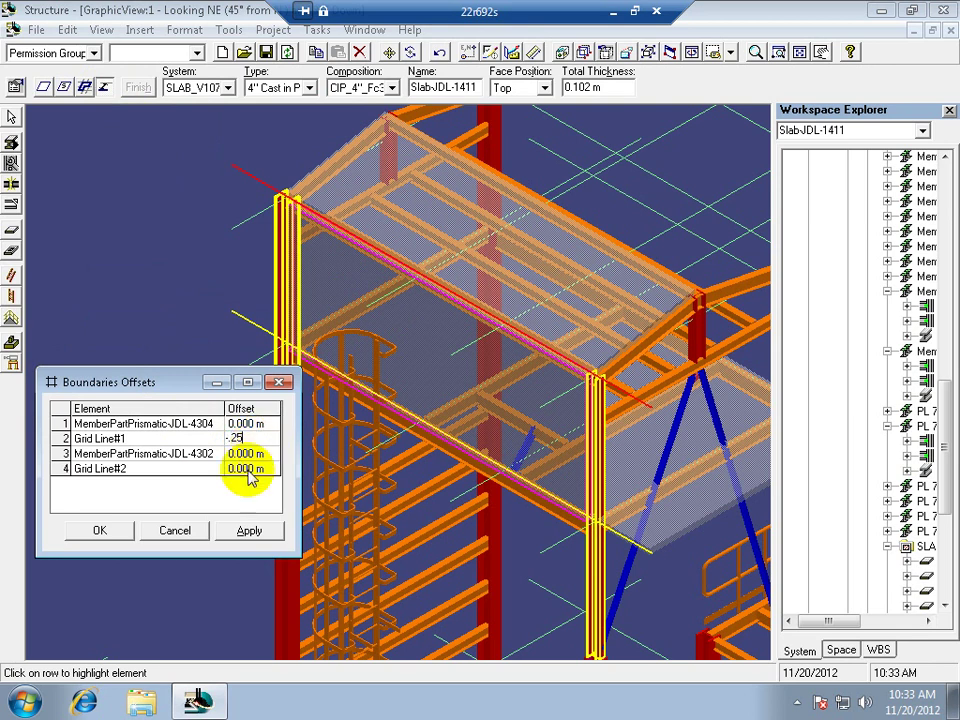
pyautogui.click(250, 531)
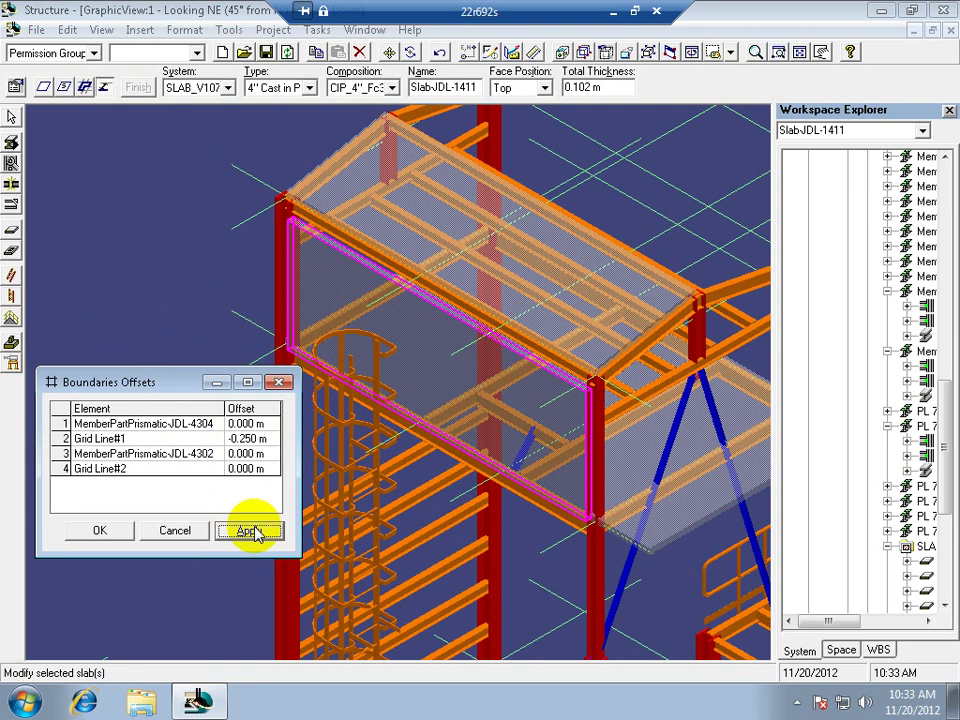
pyautogui.click(99, 530)
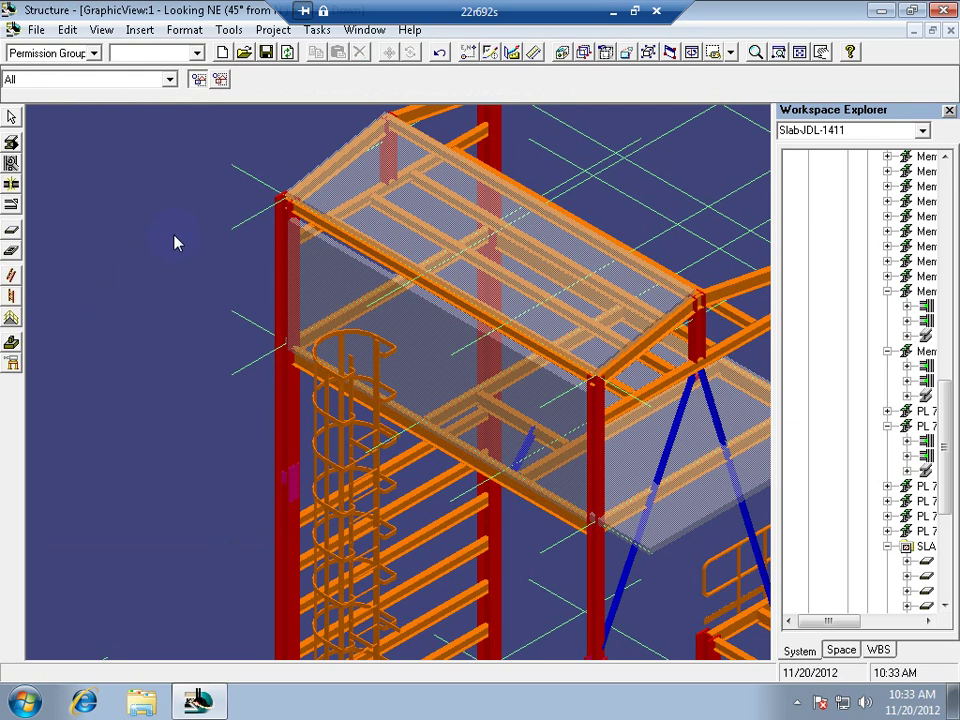
pyautogui.click(9, 118)
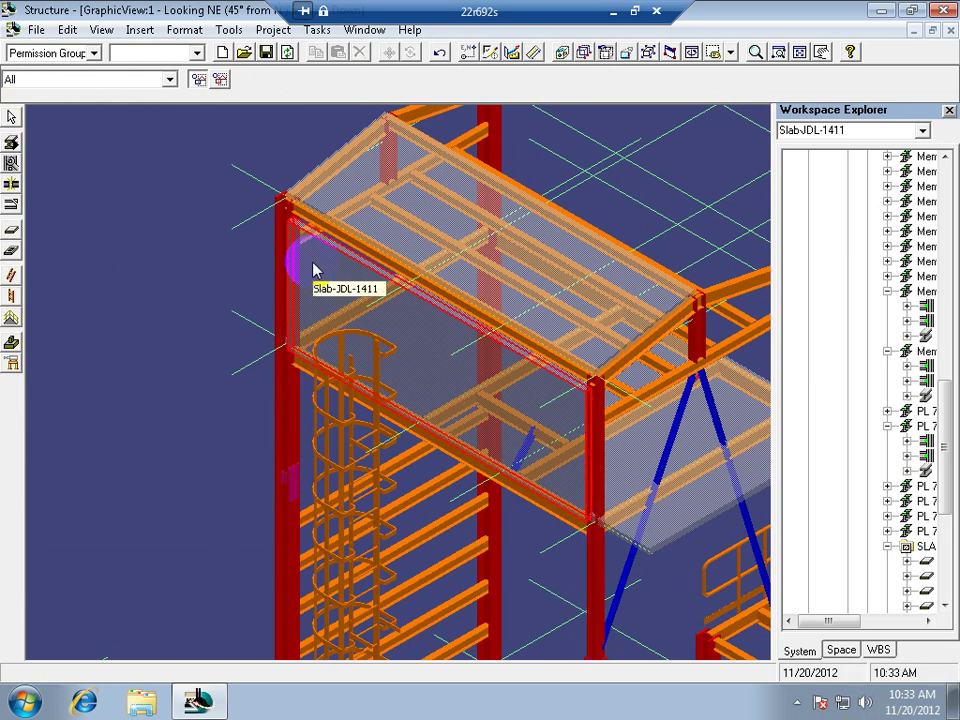
# Try to sketch a Through all opening in the vertical slab, referencing both columns and the eave and floor-level grid lines, and dismiss the error dialog
pyautogui.click(12, 254)
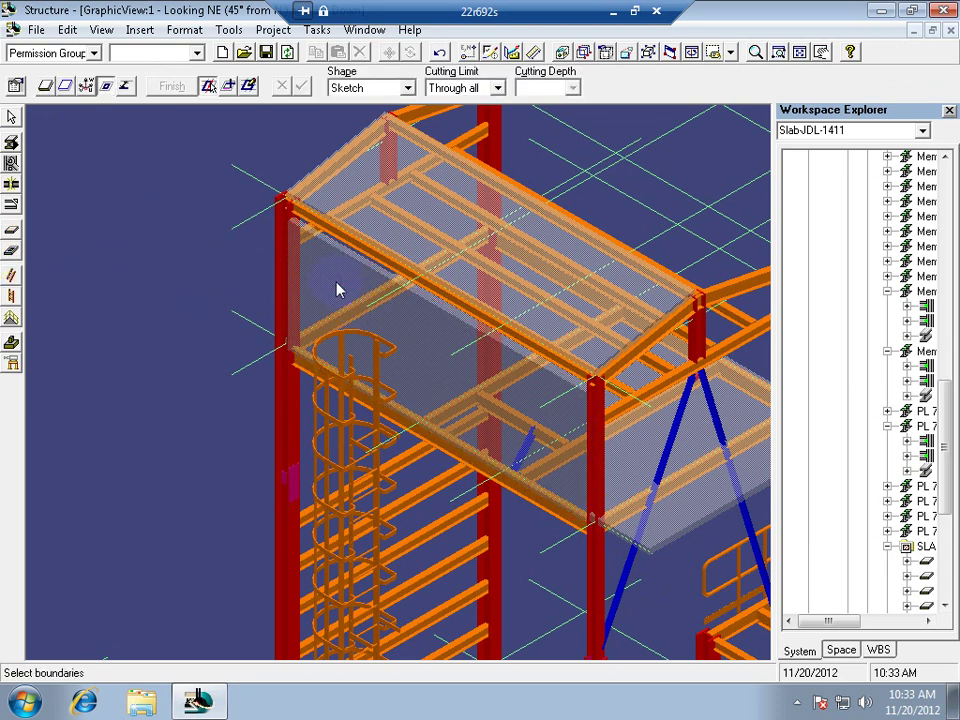
pyautogui.click(228, 87)
pyautogui.click(283, 262)
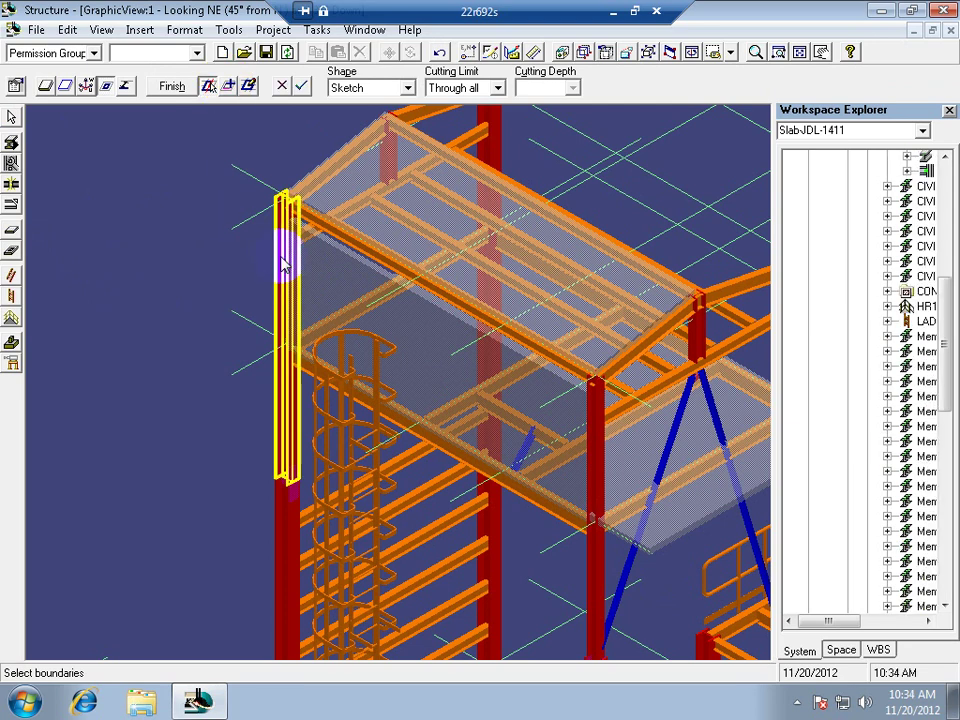
pyautogui.click(265, 190)
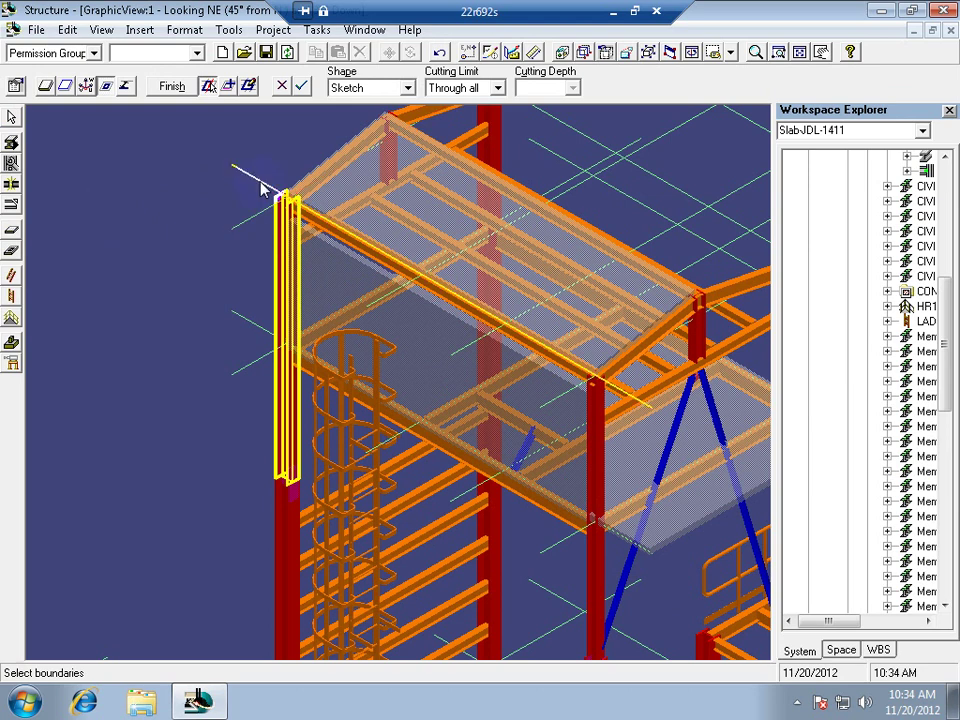
pyautogui.click(601, 478)
pyautogui.click(265, 333)
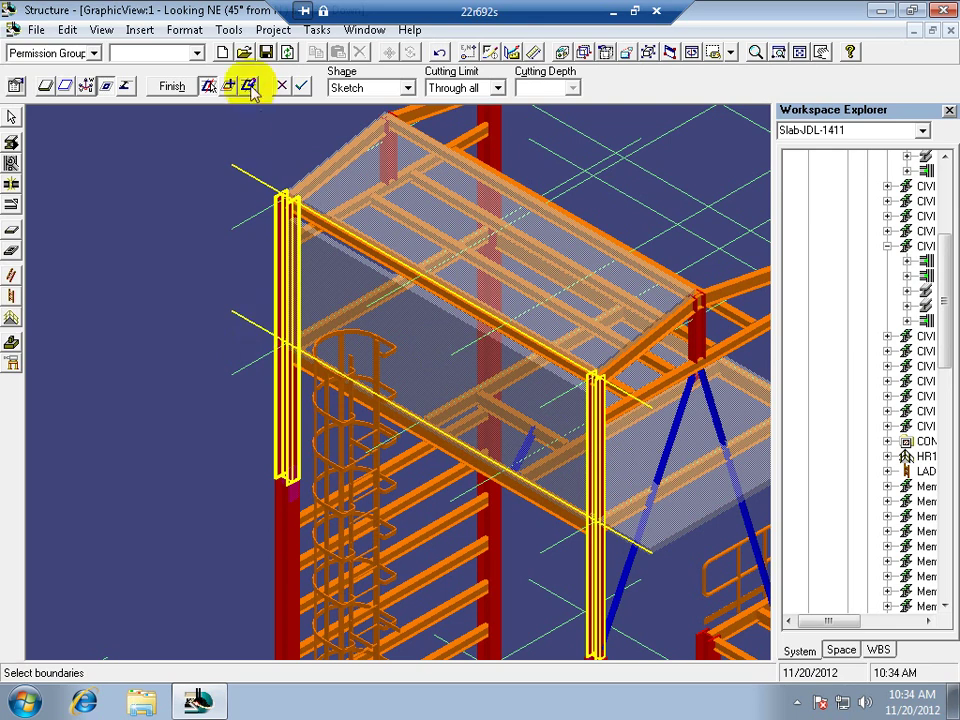
pyautogui.click(250, 86)
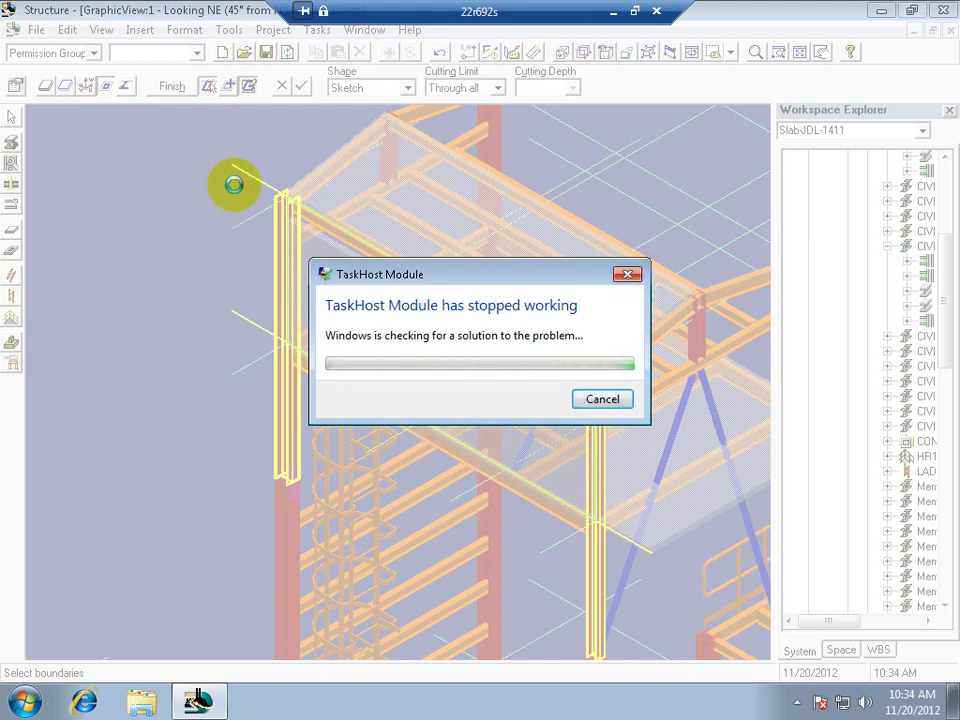
pyautogui.click(603, 397)
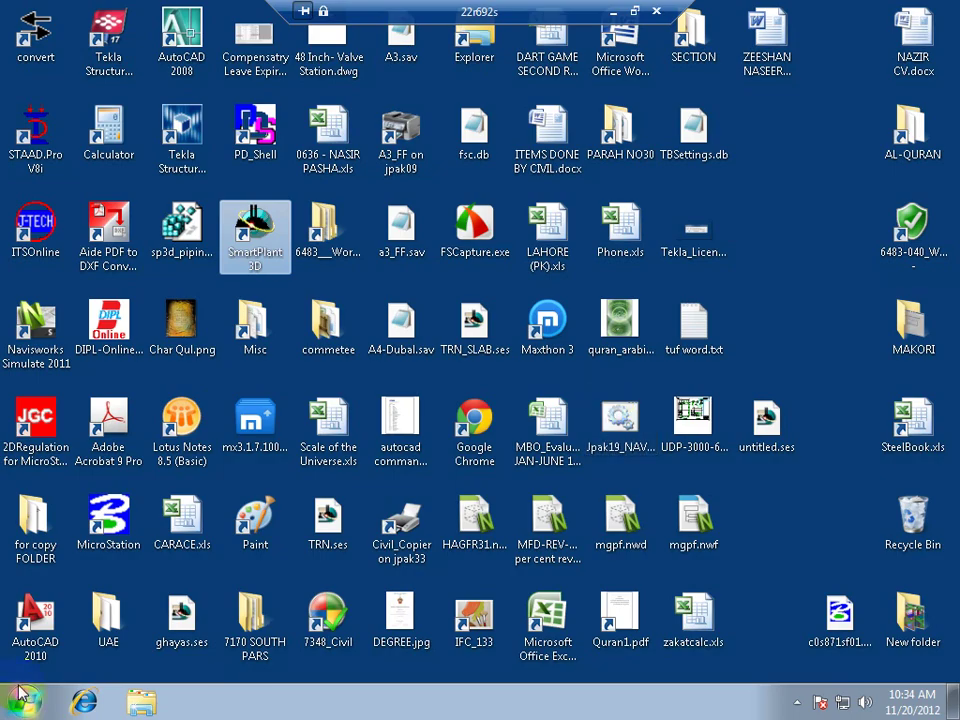